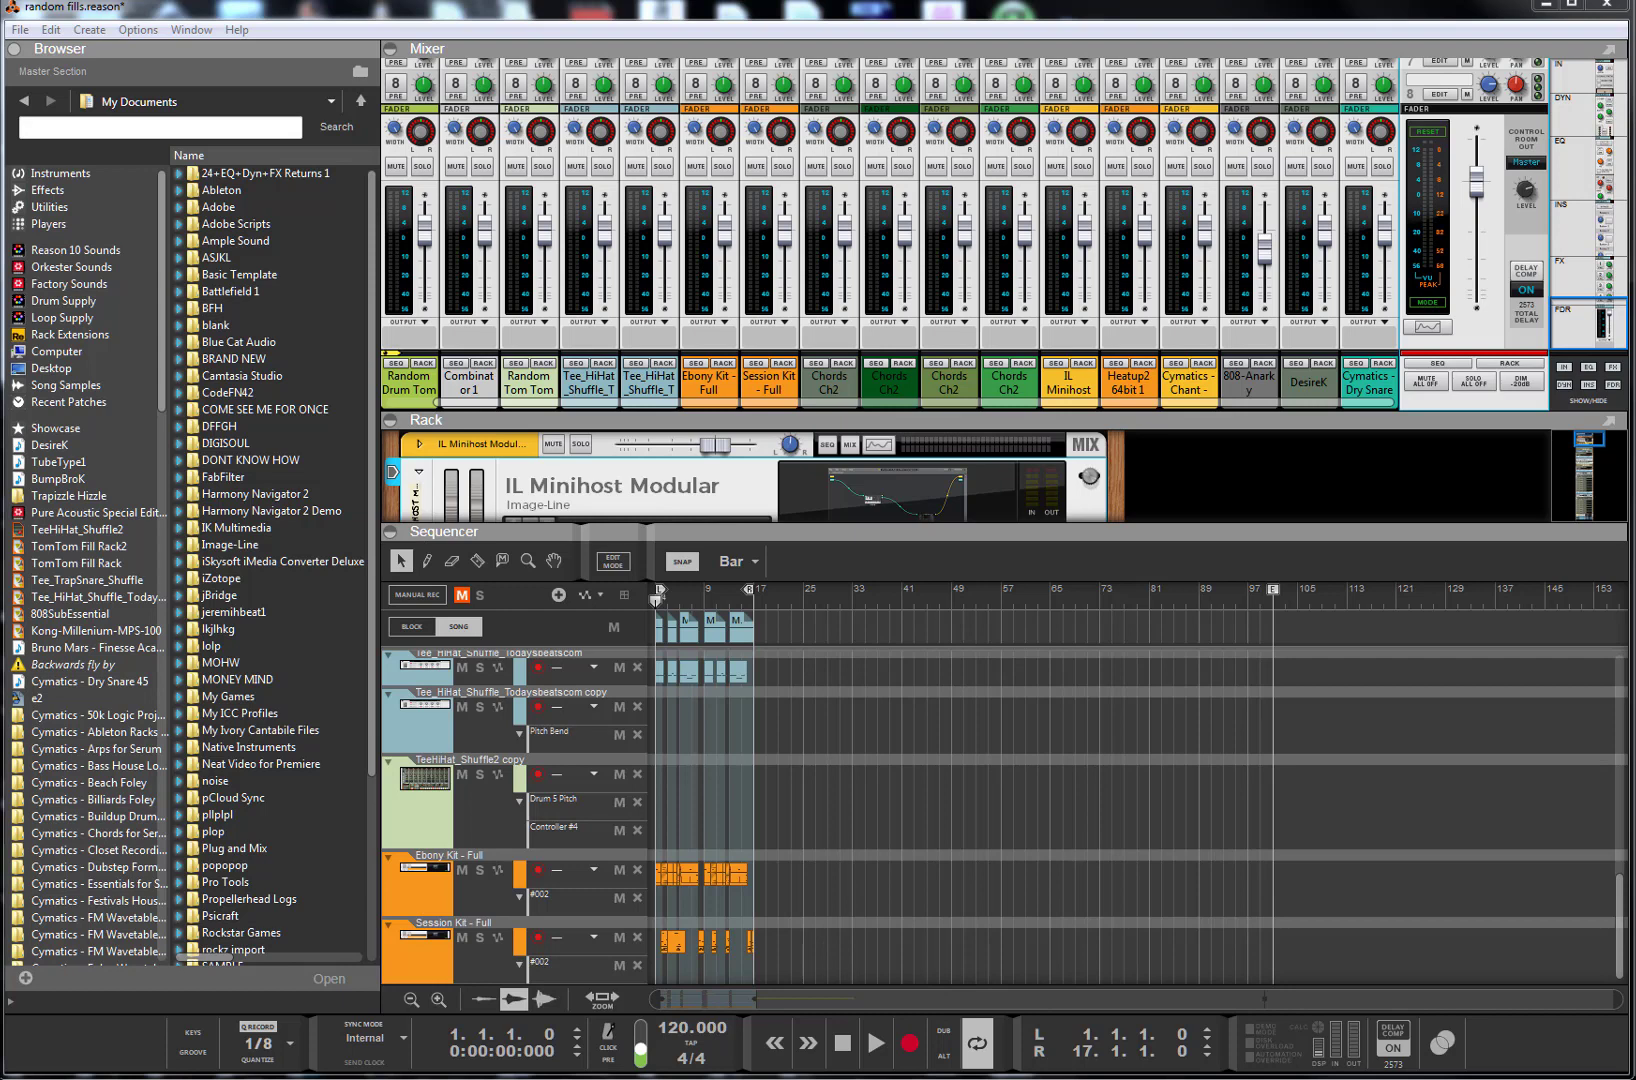
- View the program's version and licence information, and close it
click(234, 30)
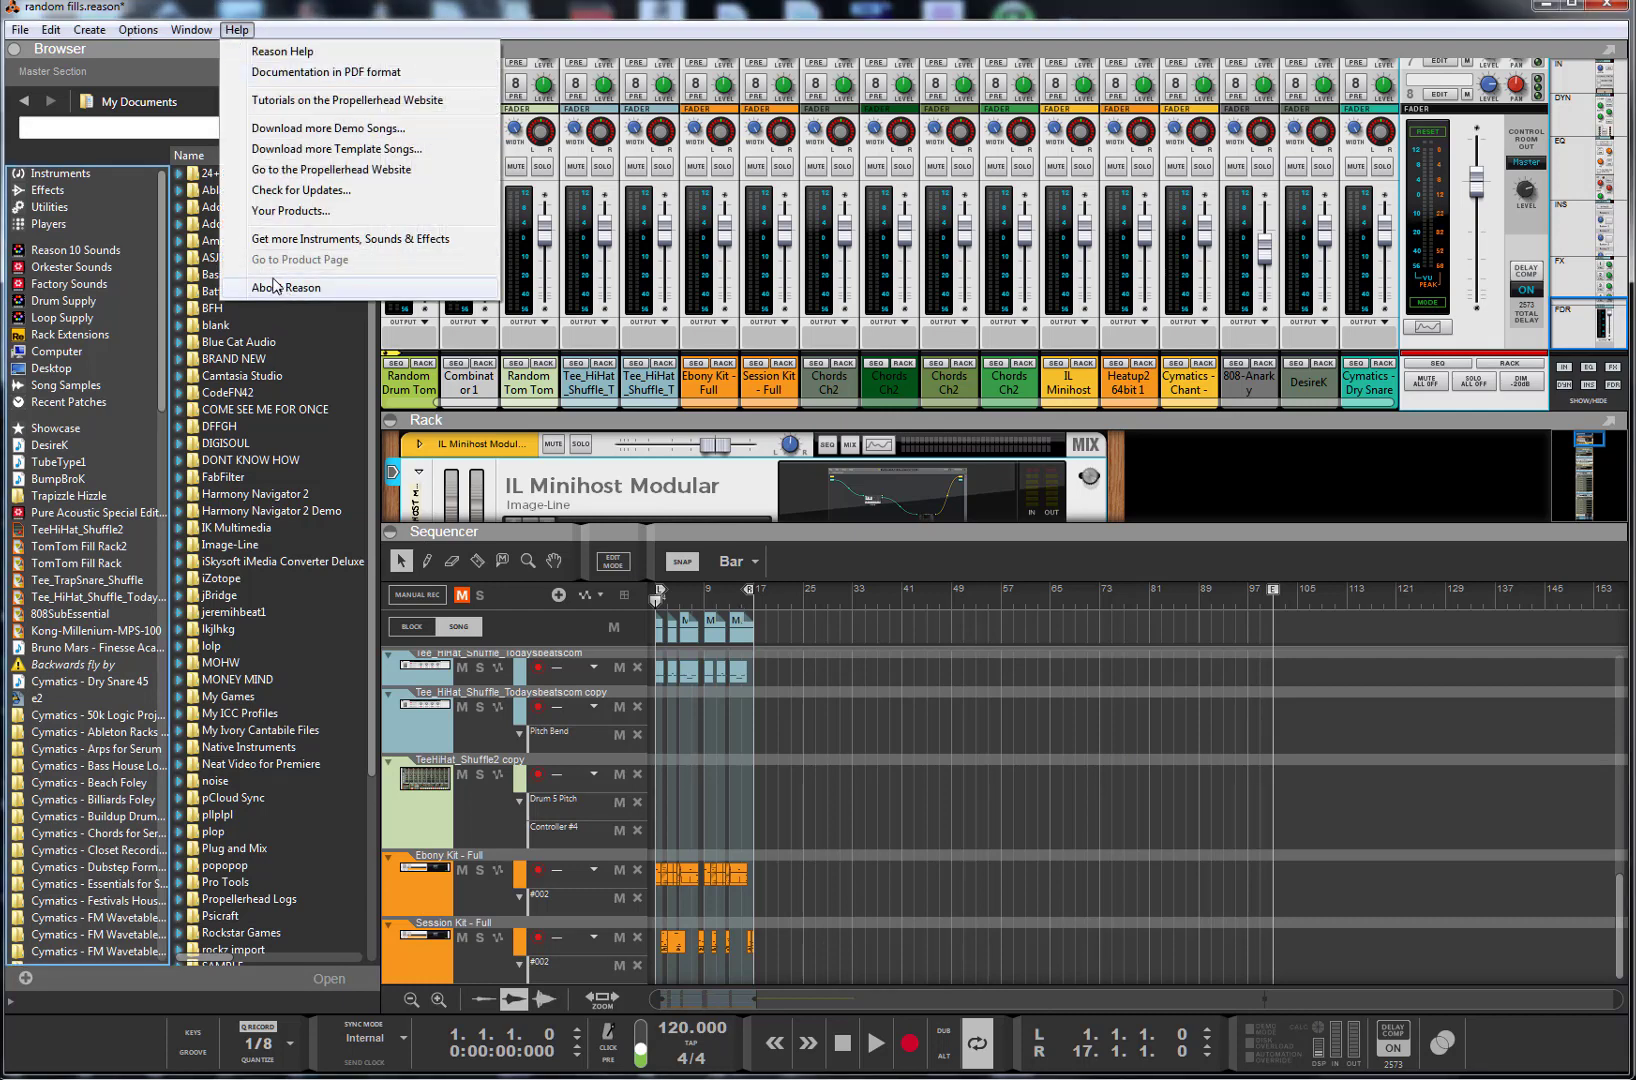
click(280, 291)
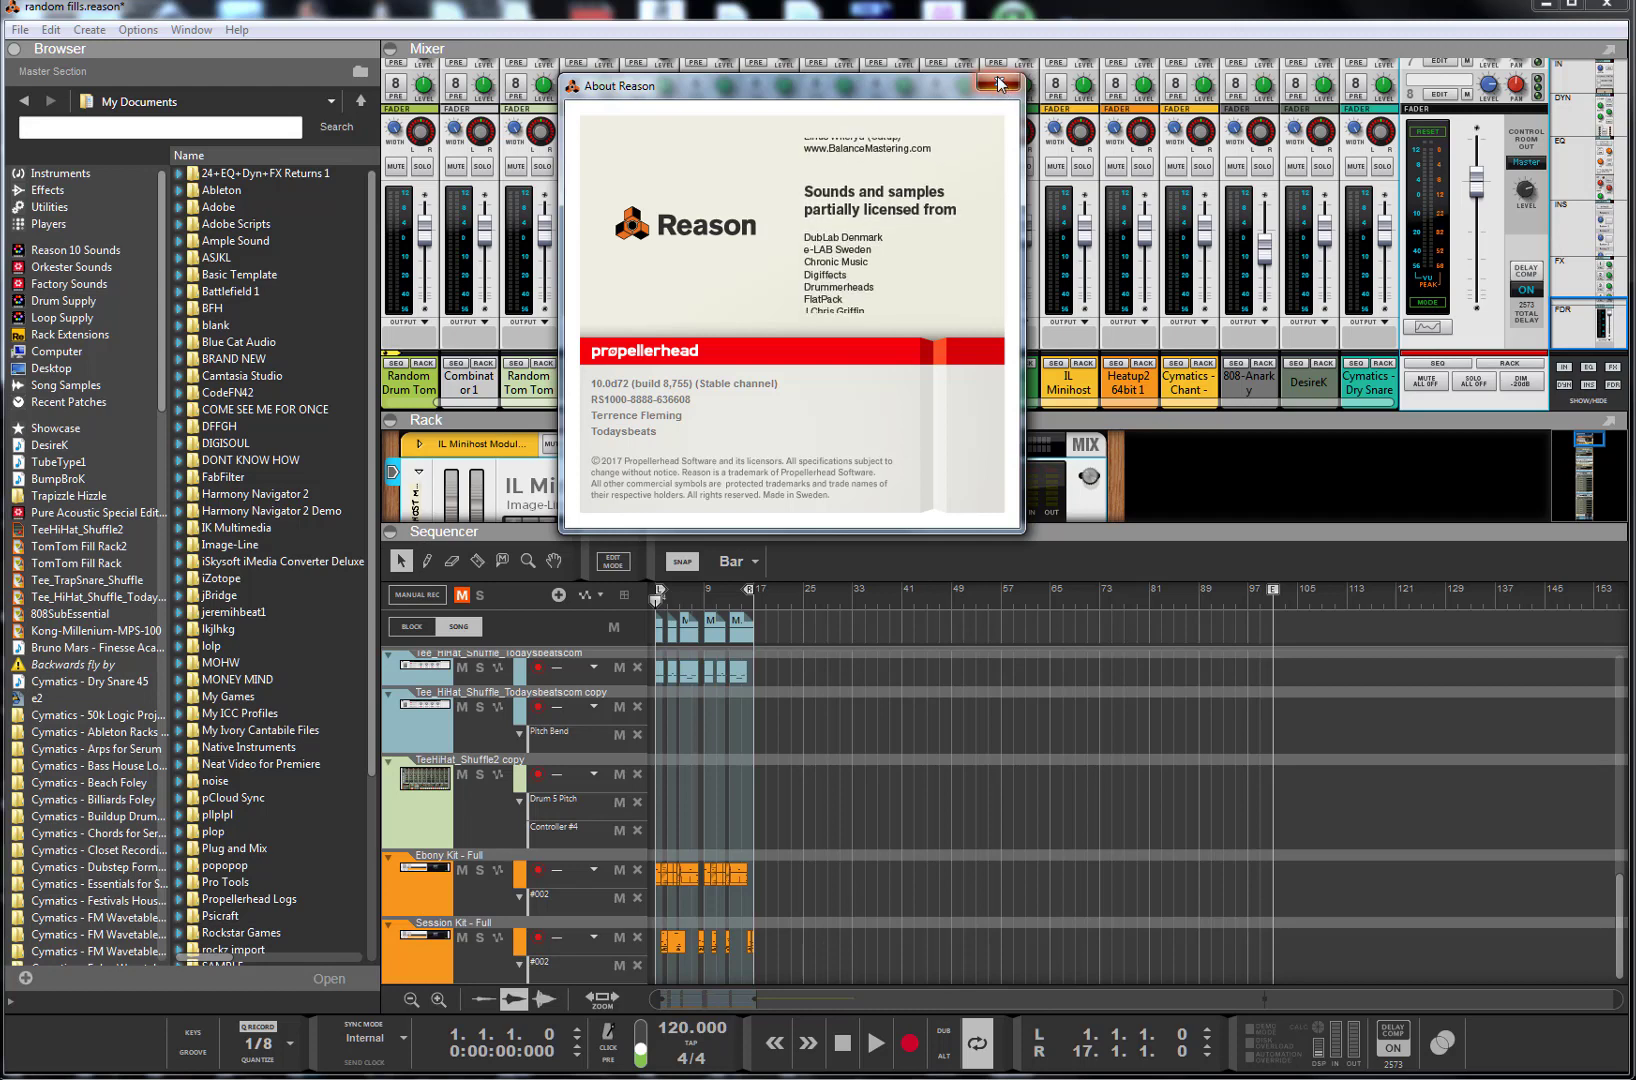
click(998, 86)
- Narrow the browser and make the mixer area taller so that its sends and faders fit together
drag(375, 409, 333, 409)
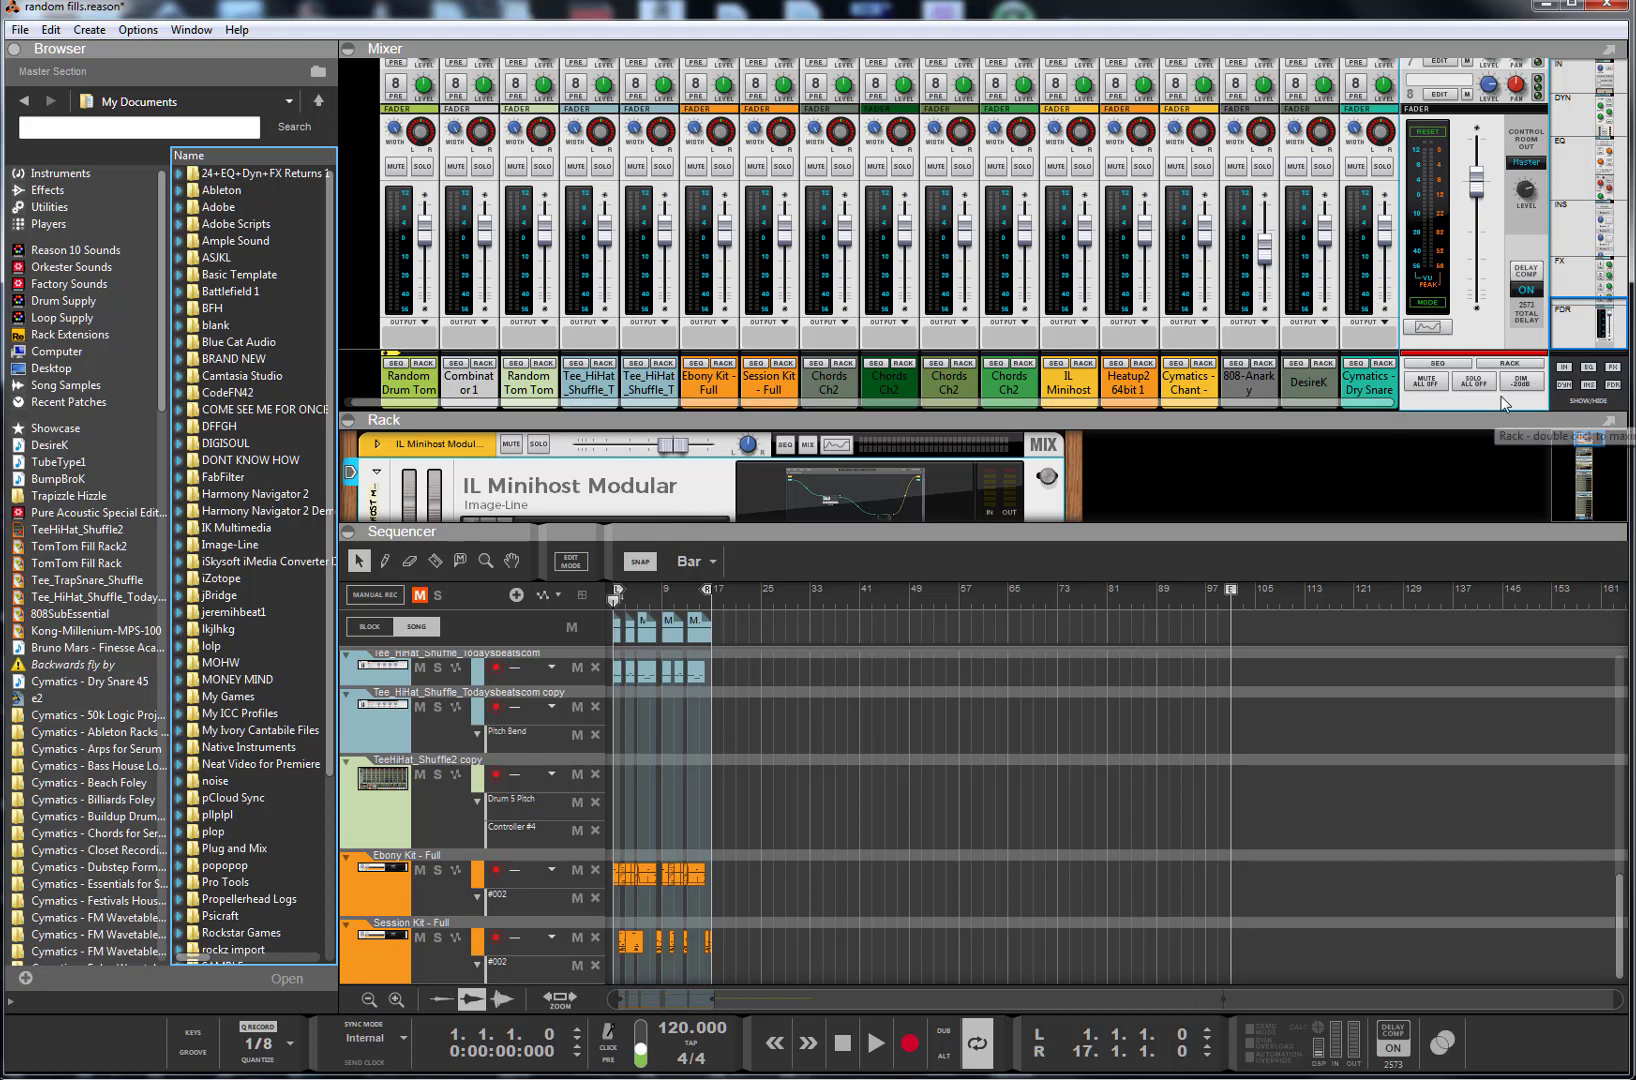
drag(1223, 428, 1252, 490)
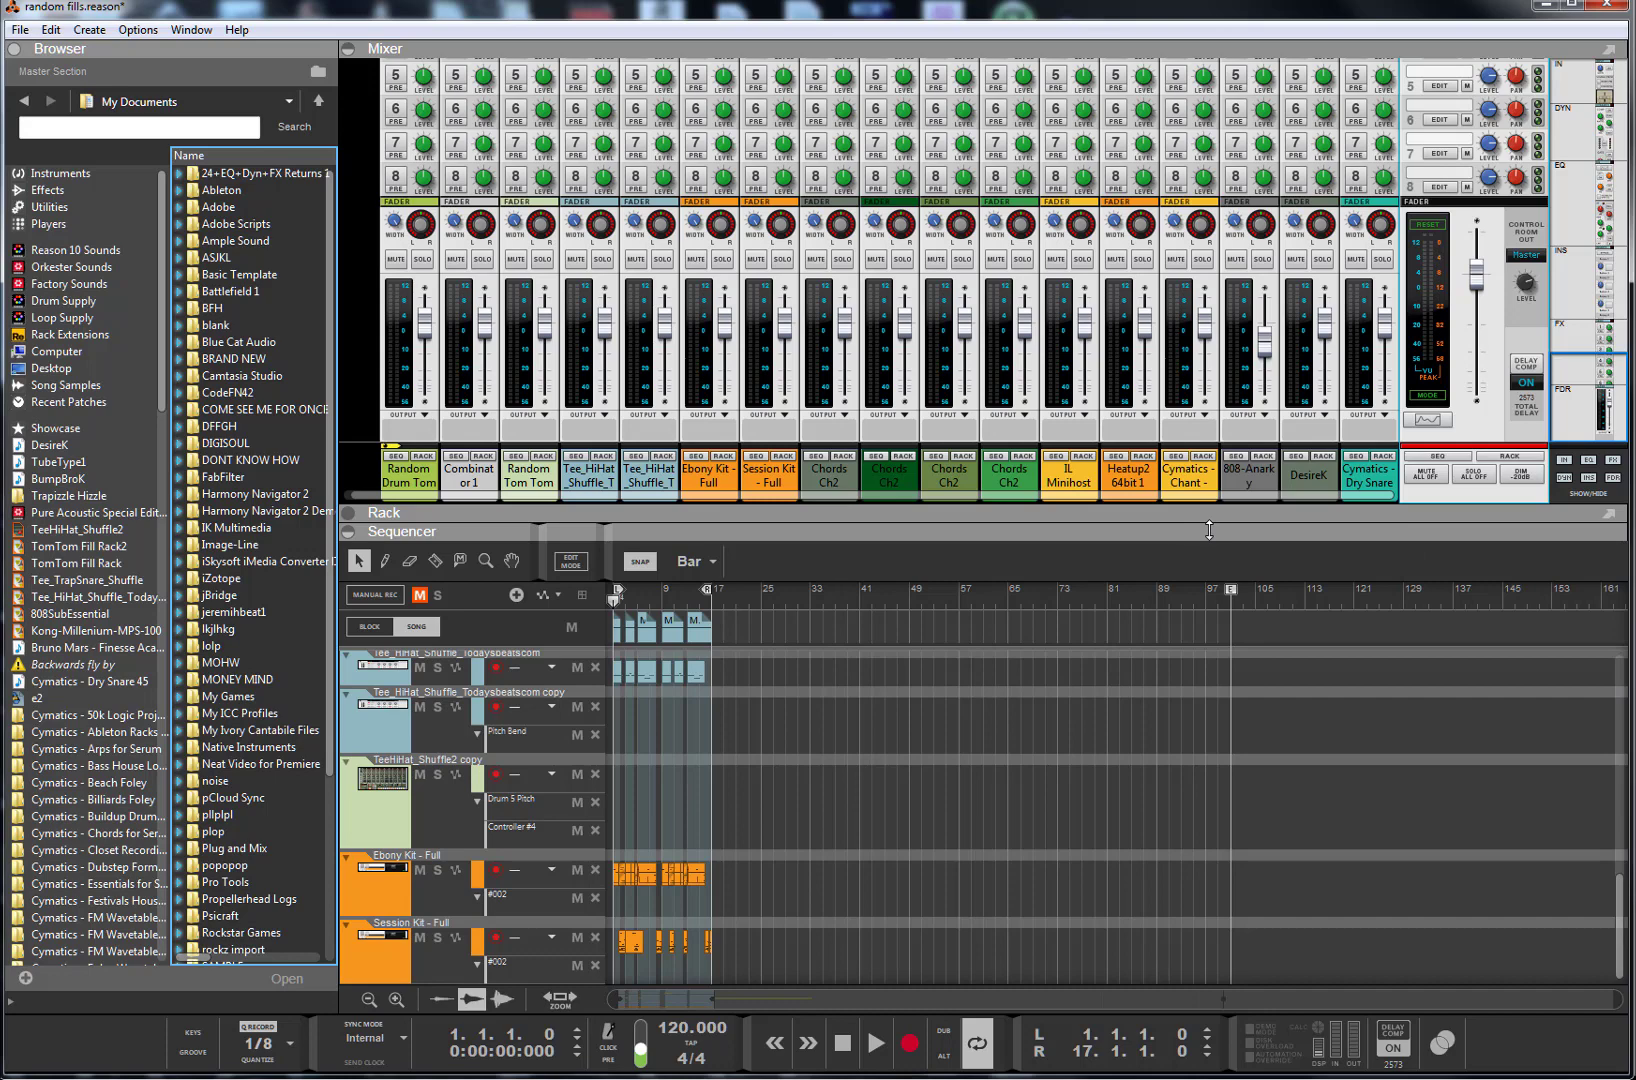
drag(1209, 530, 1198, 785)
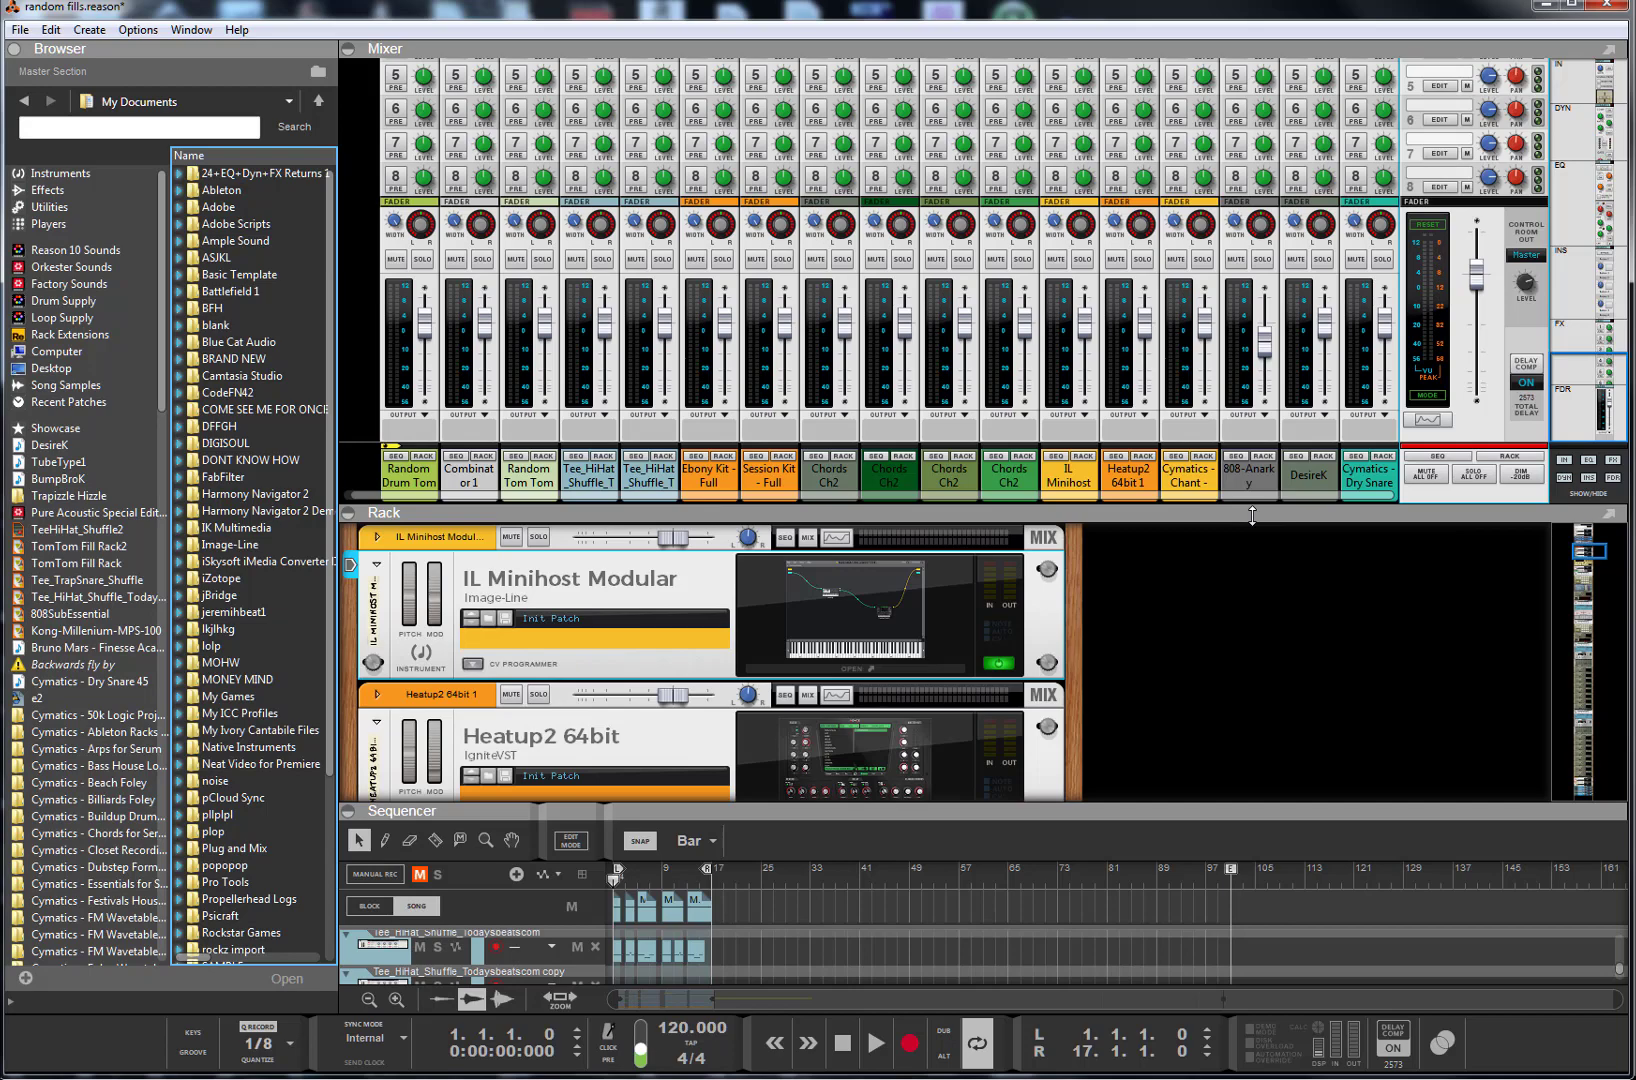
drag(1252, 515, 1277, 760)
scroll(1597, 523, up, 10)
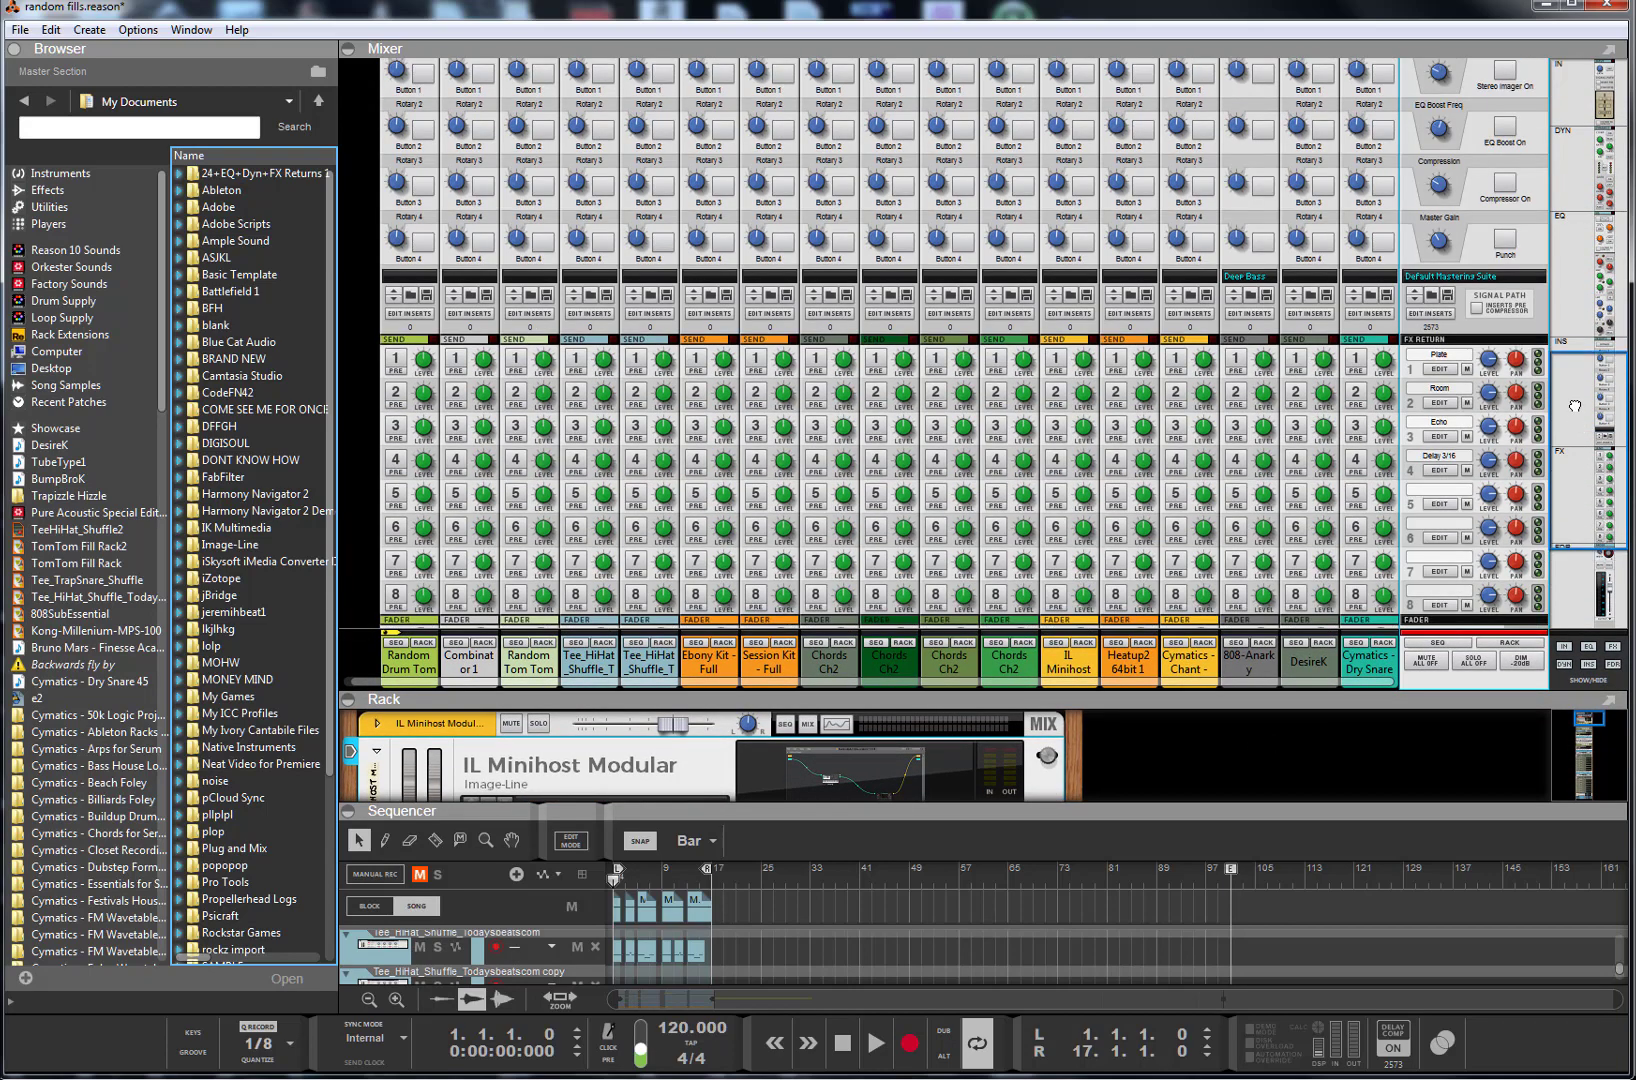
scroll(1575, 472, down, 10)
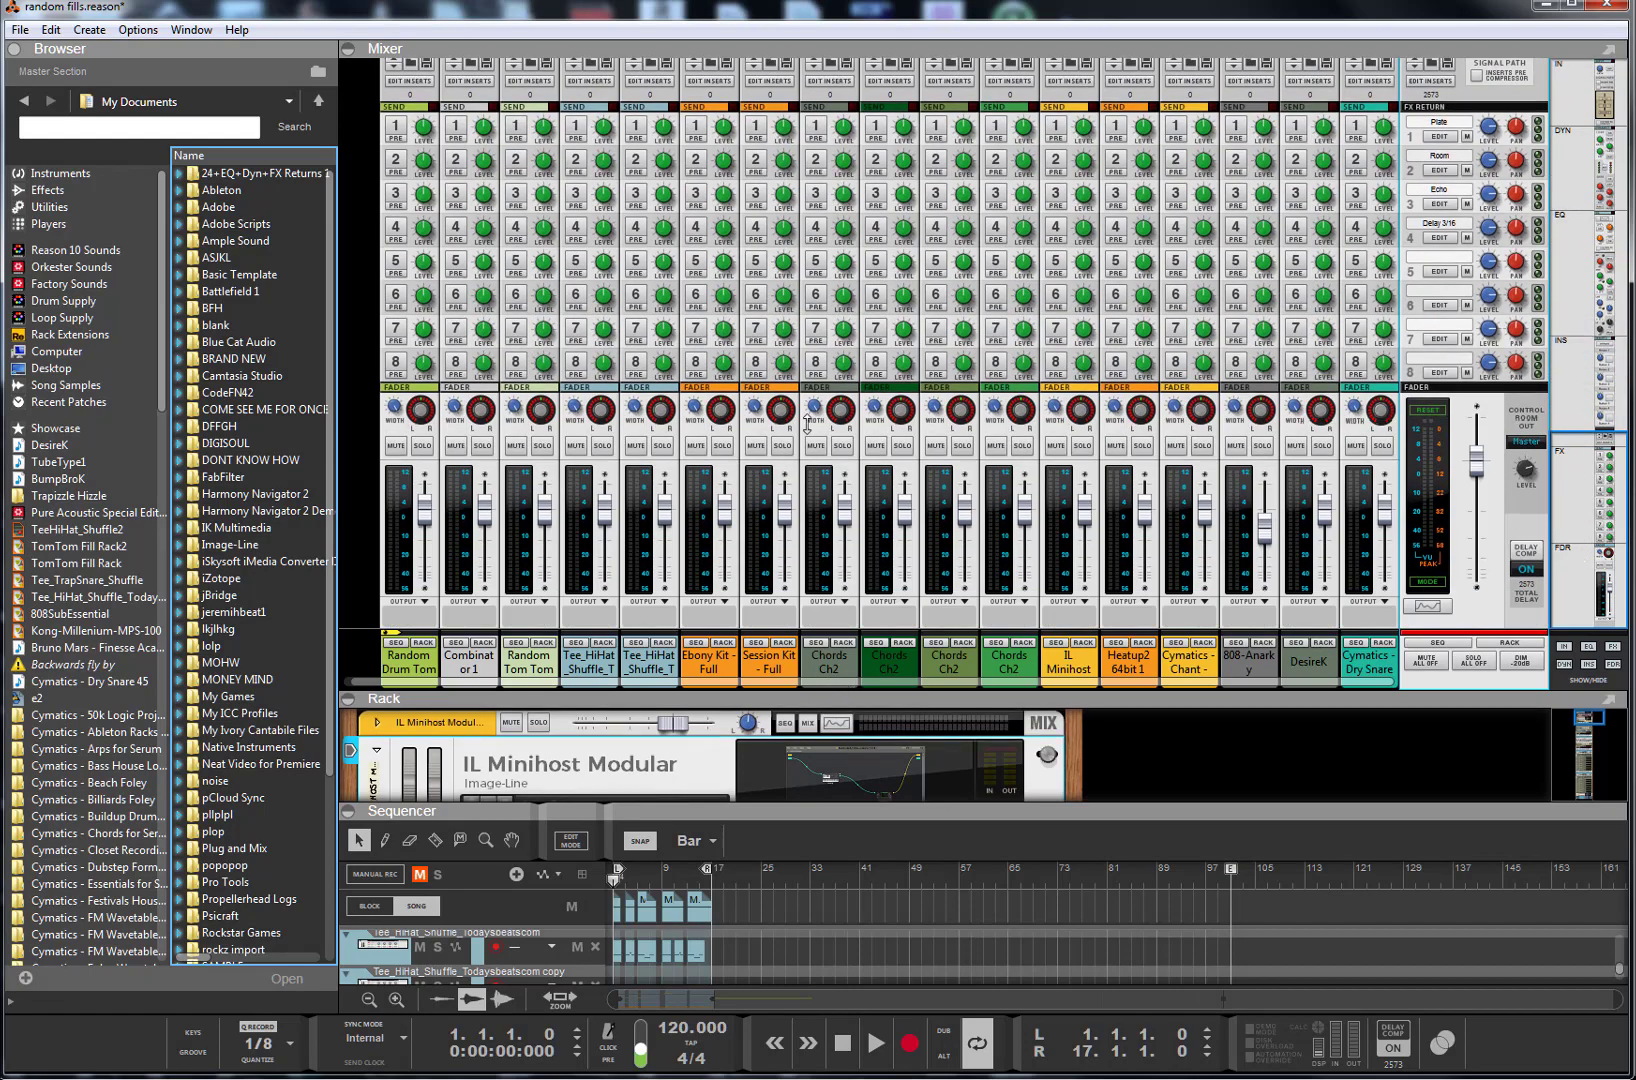
- Enlarge the mixer until the rack is collapsed and examine the channel strips from the input section down to the faders
drag(847, 699, 960, 345)
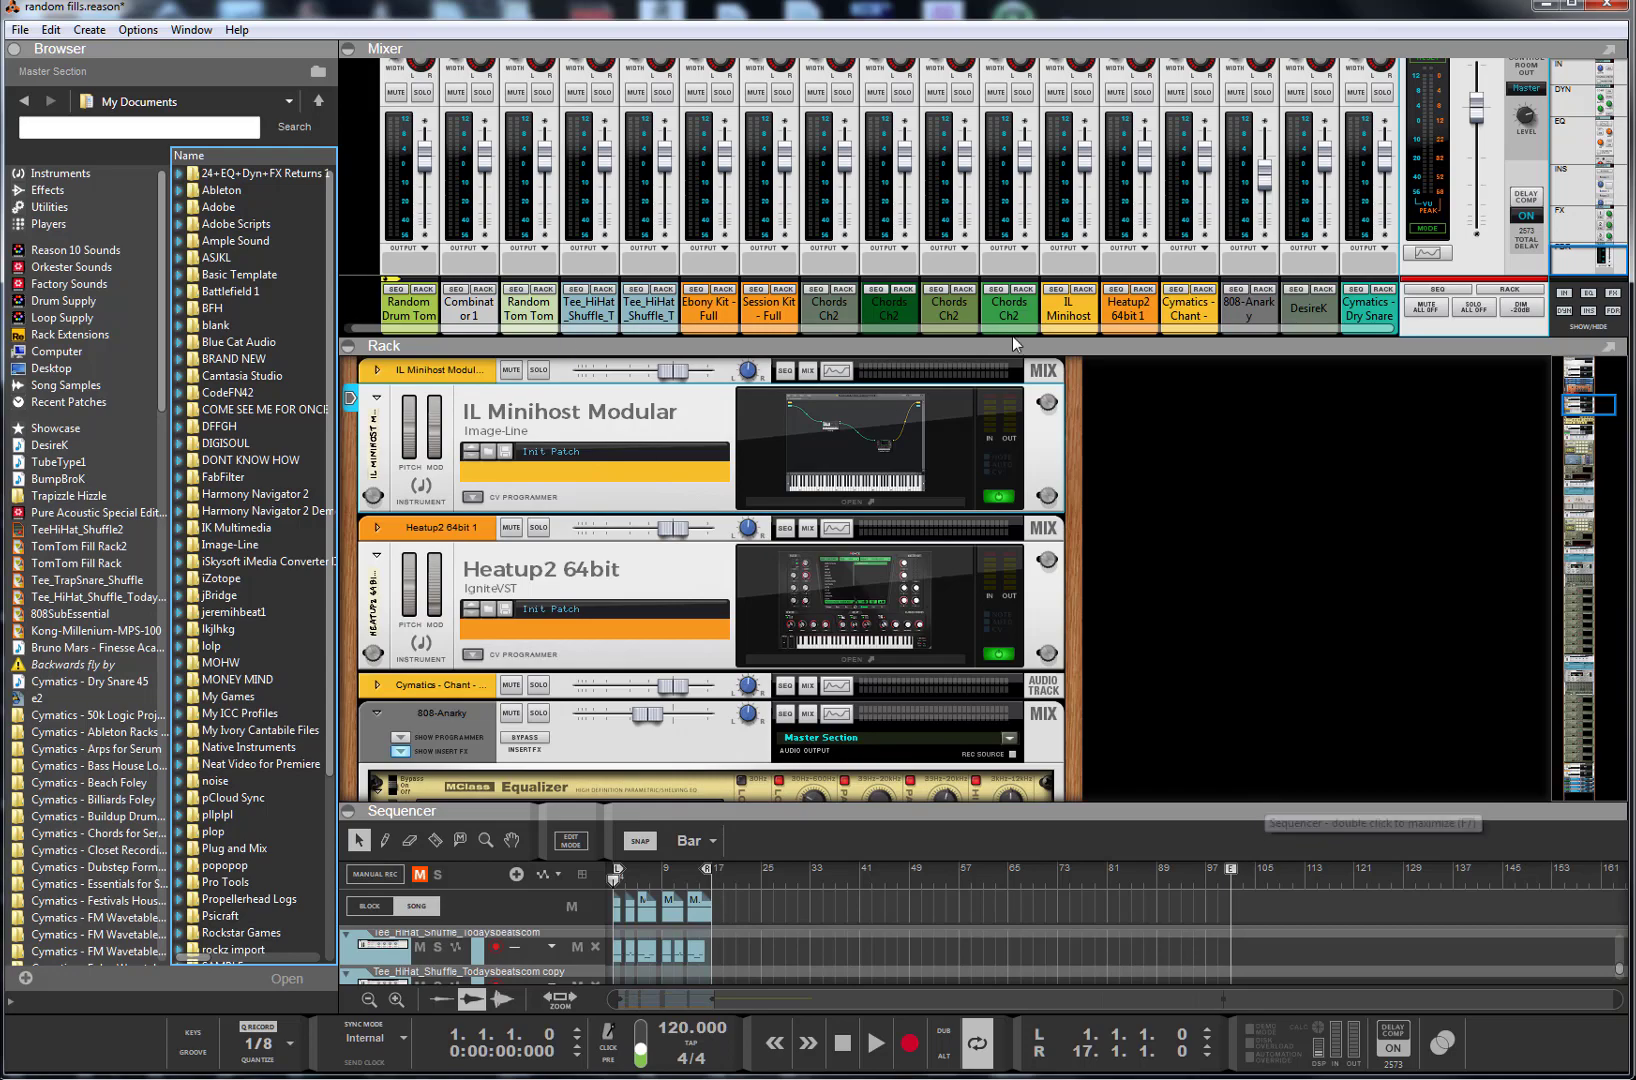
drag(1033, 347, 1108, 708)
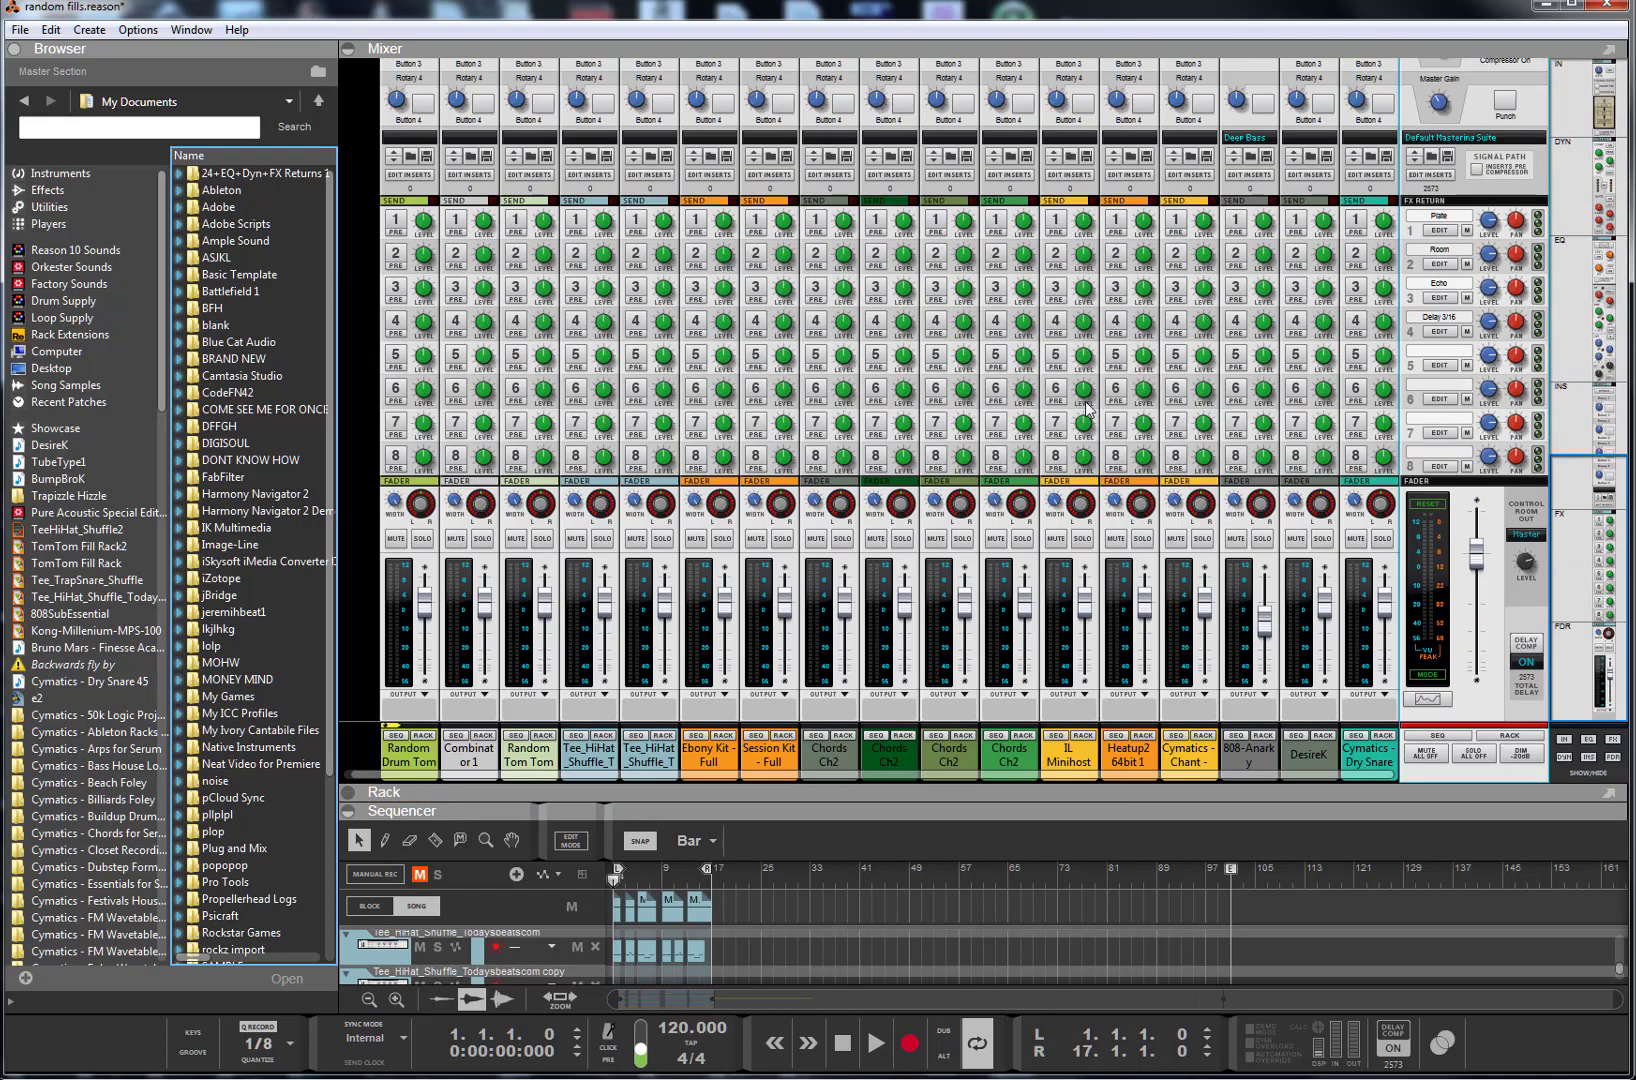
scroll(1063, 211, up, 10)
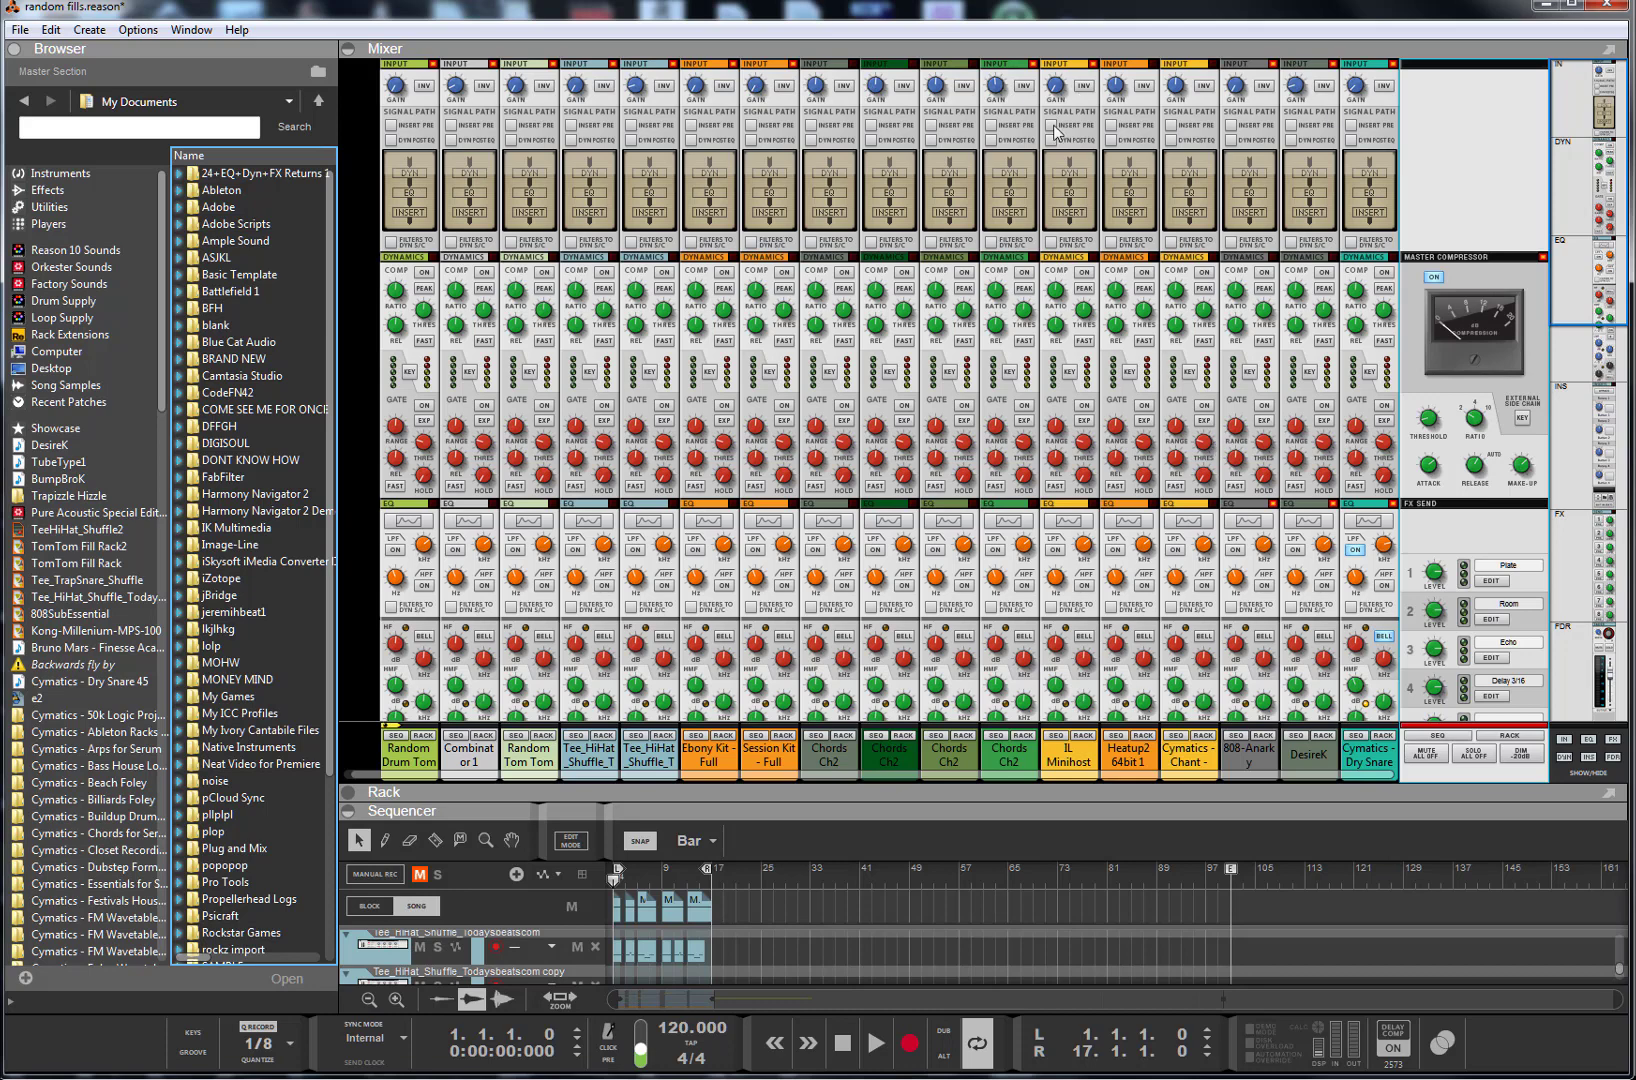
click(1115, 92)
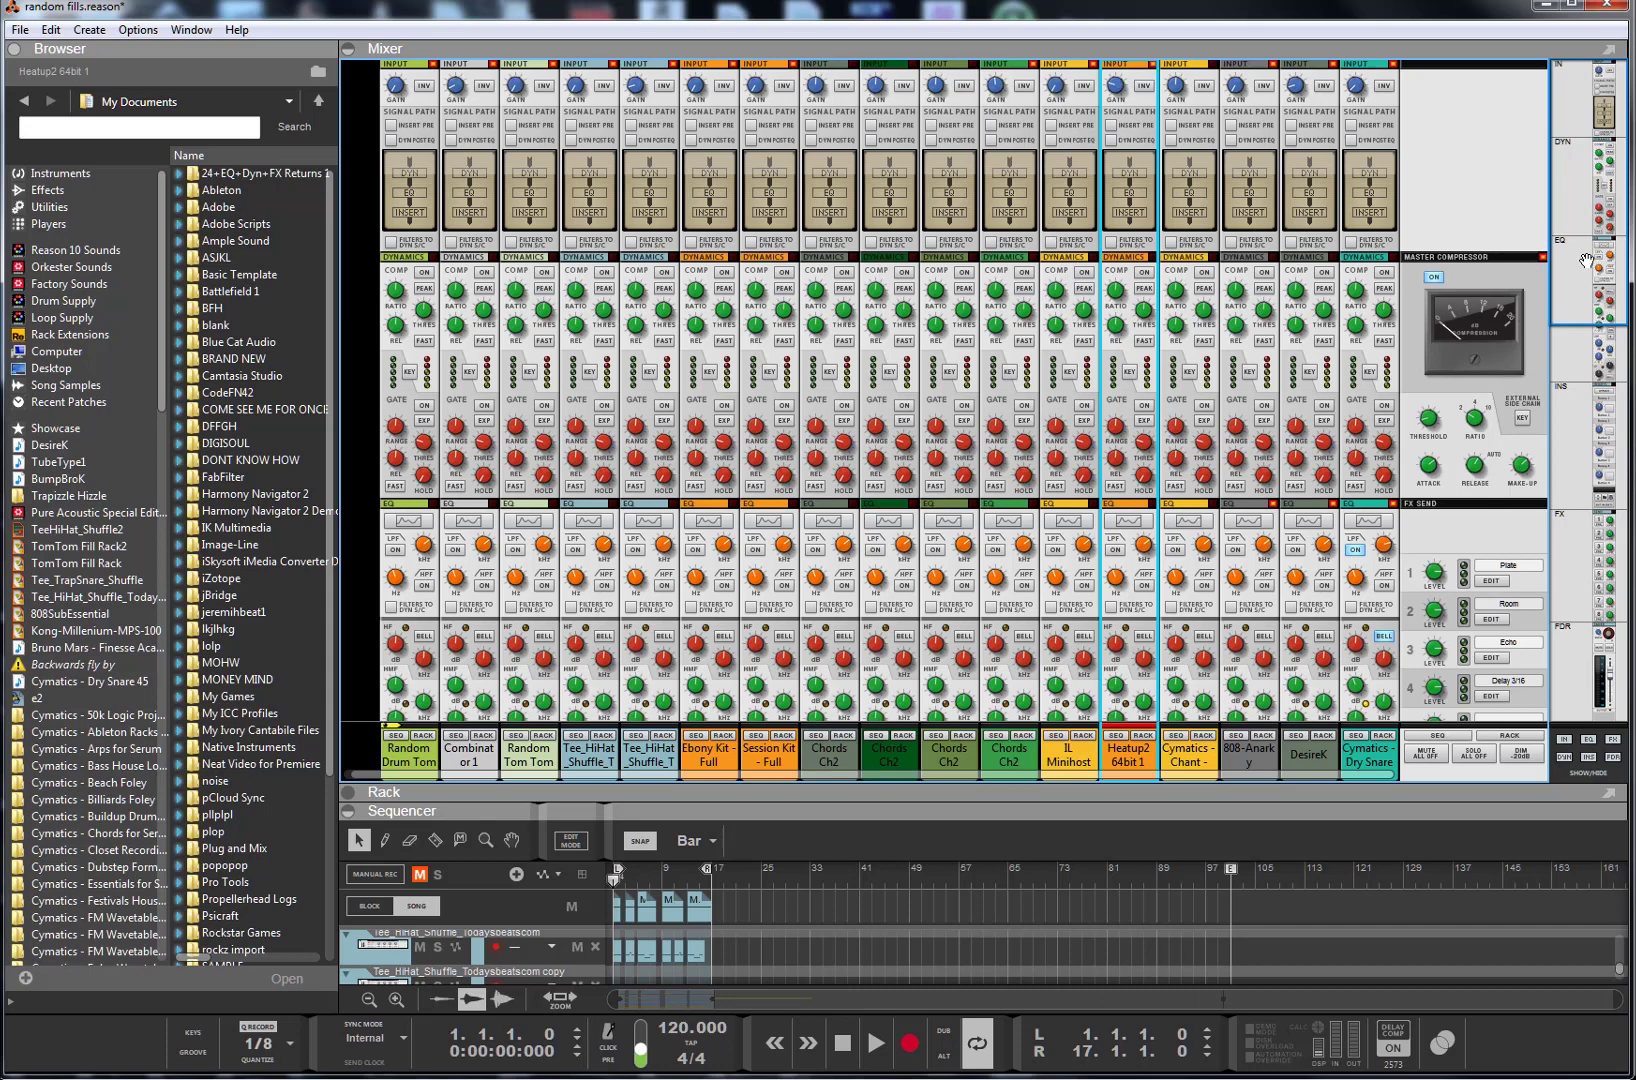
drag(1586, 260, 1583, 655)
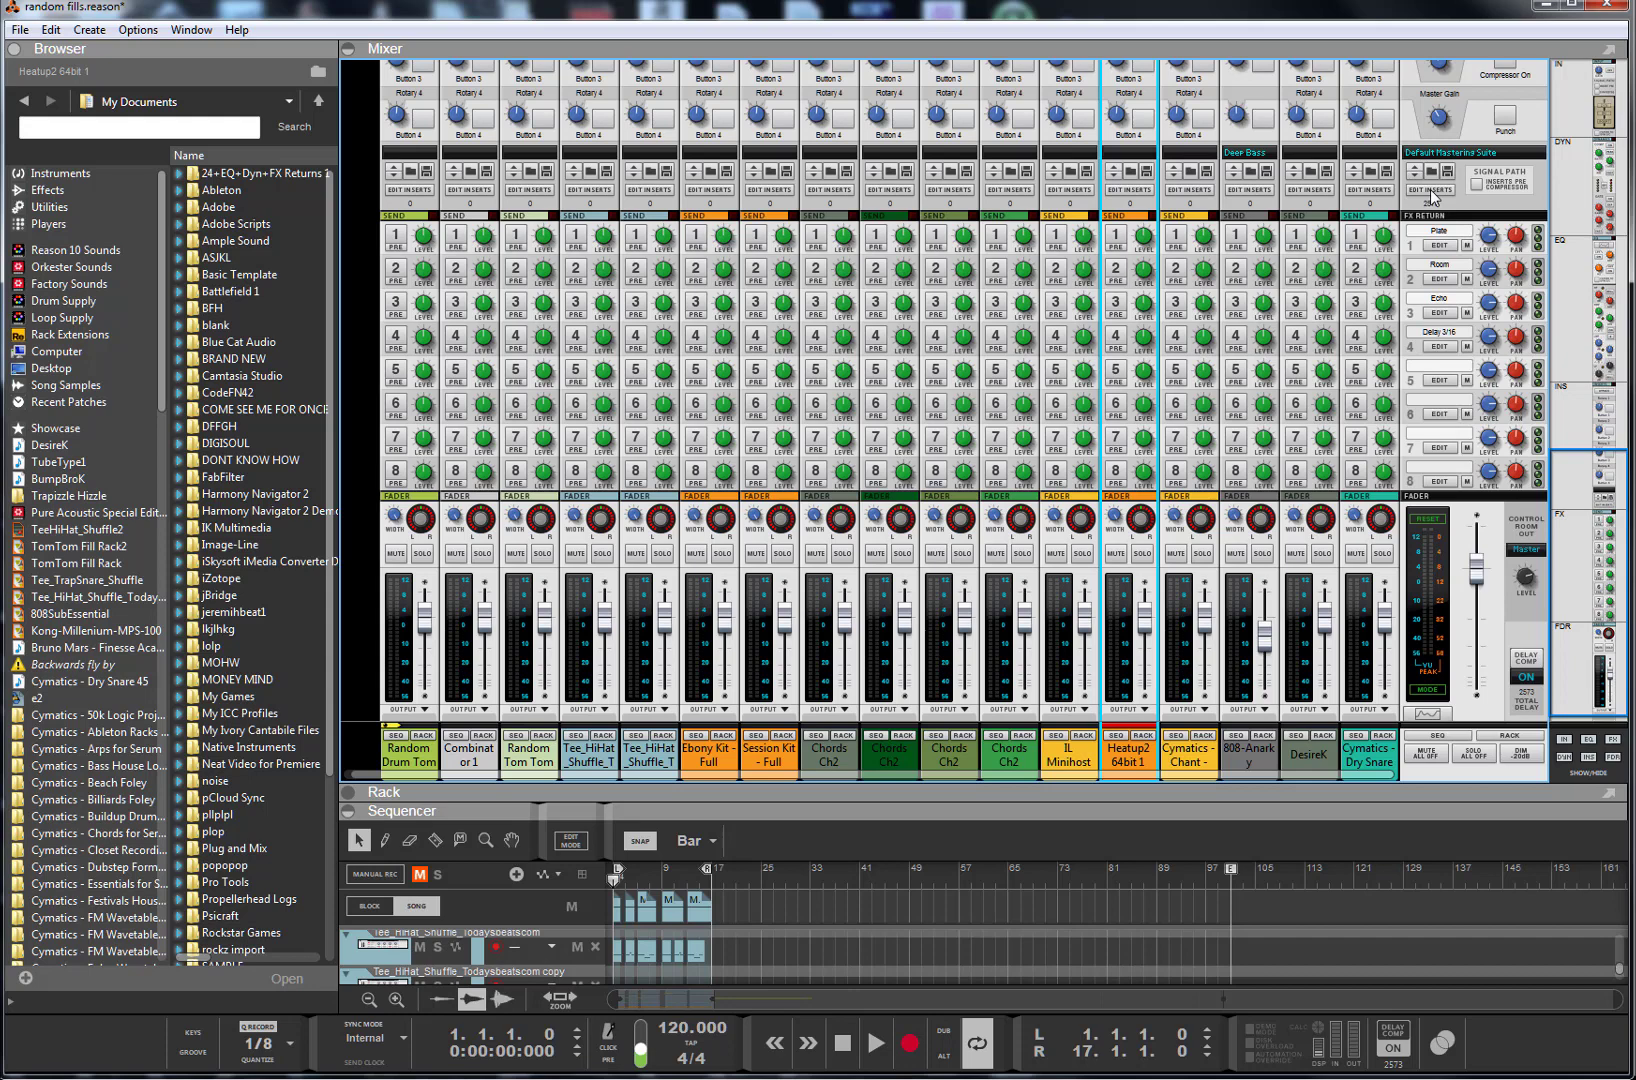
- Search the instruments for "ssl" and return to the instrument list
click(60, 173)
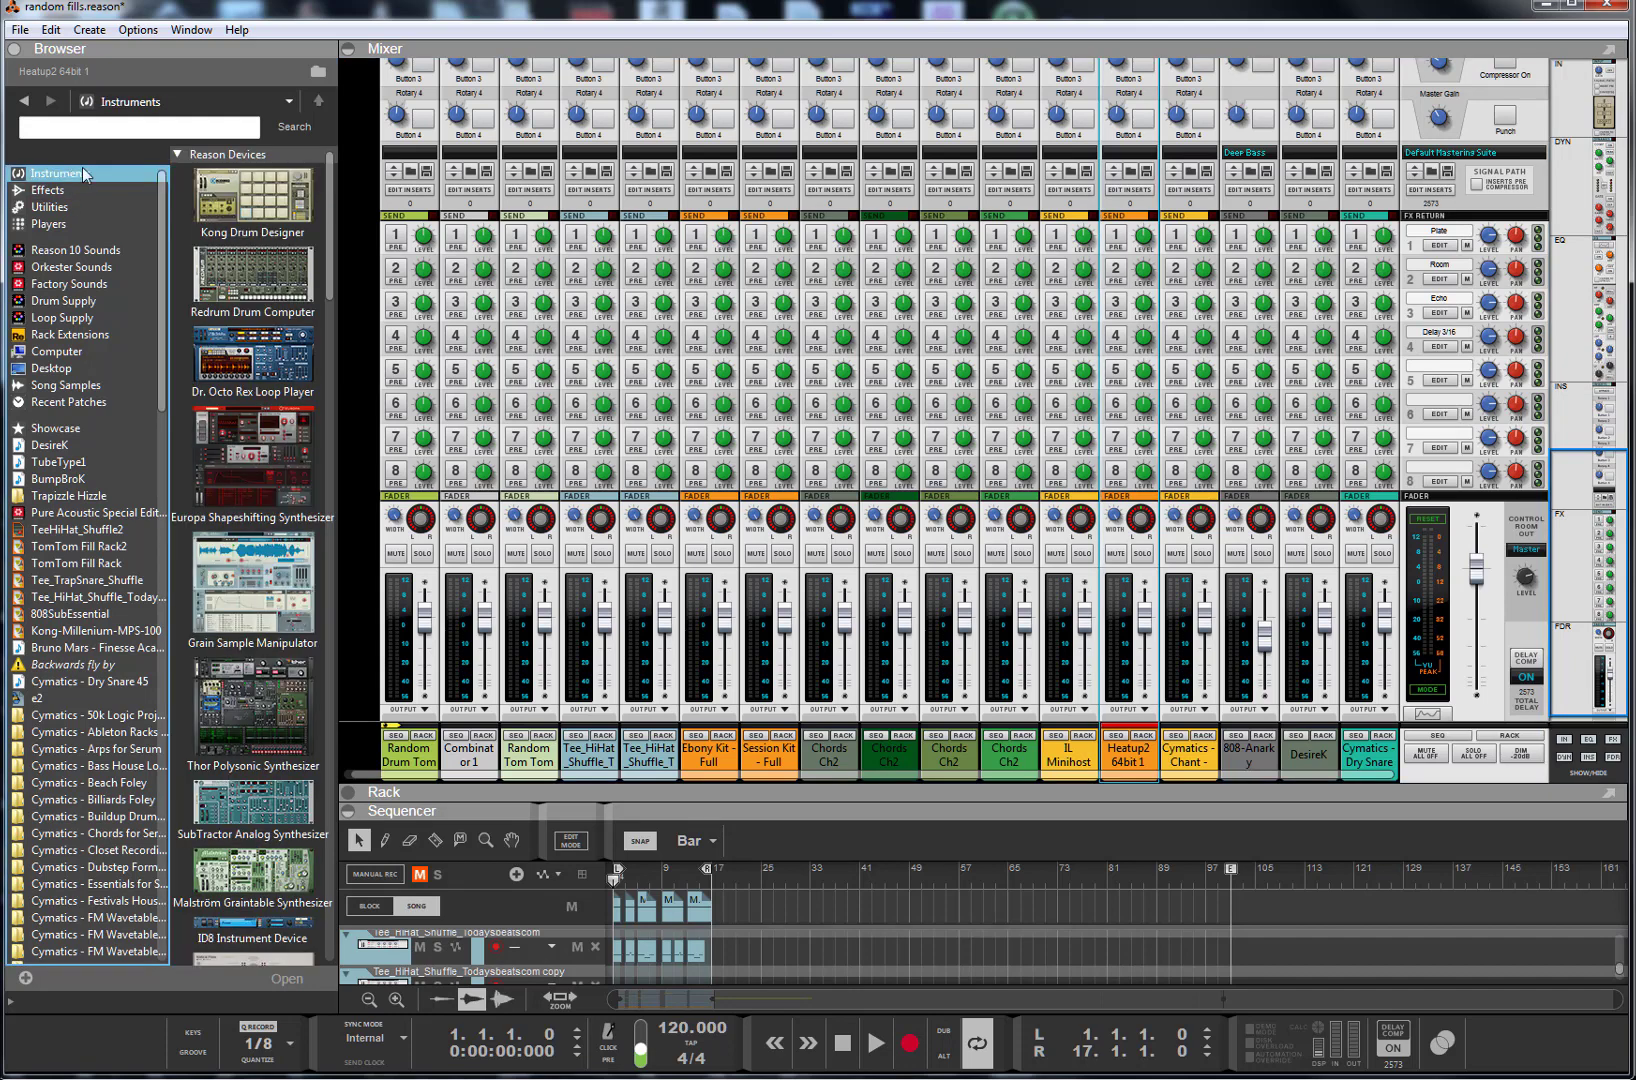
click(100, 130)
text(ssl)
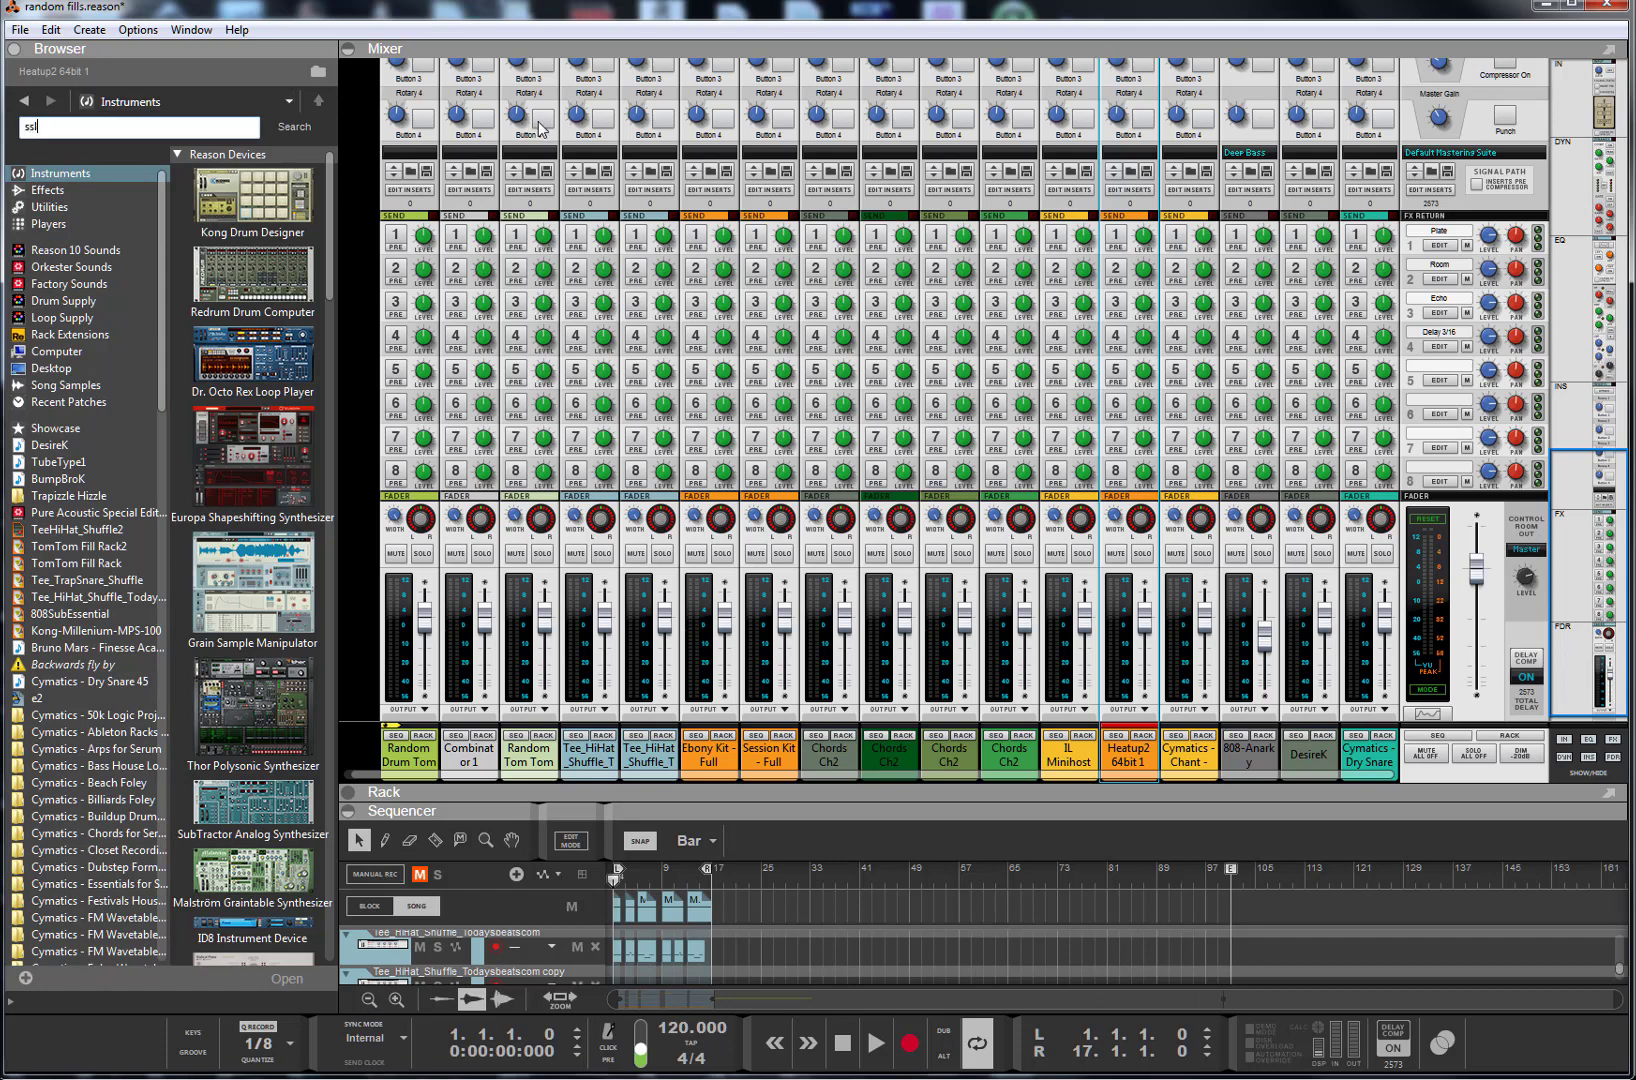
key(Return)
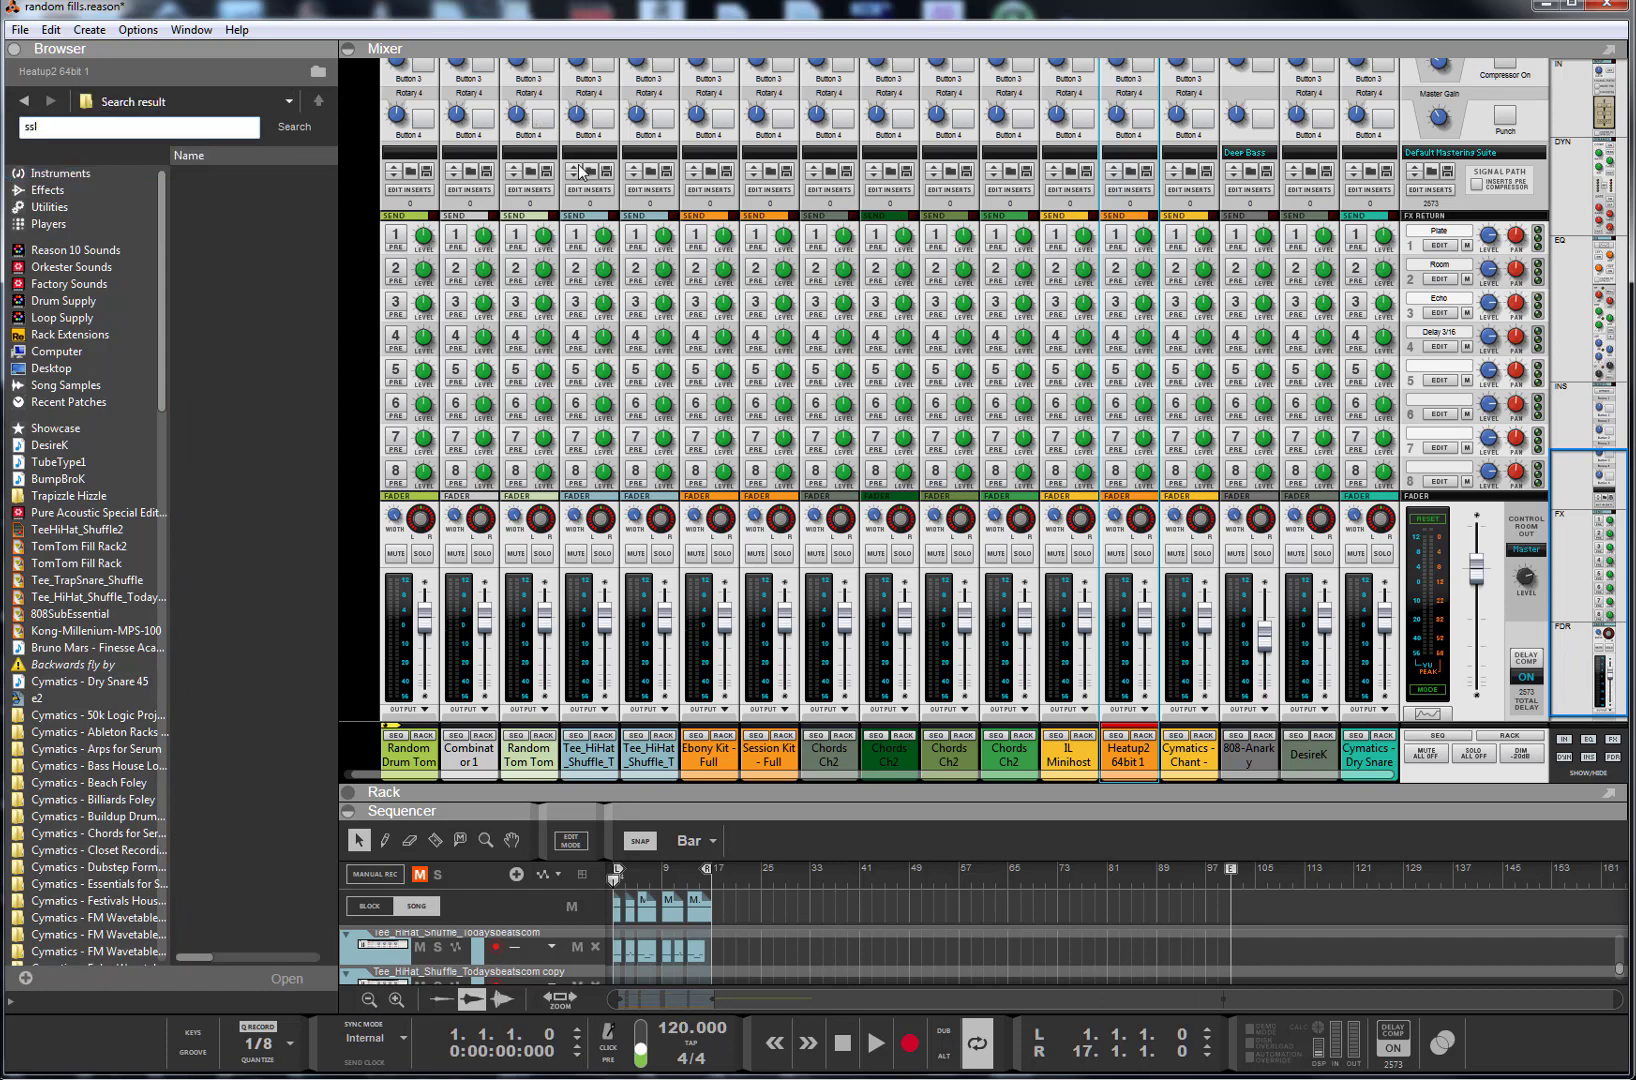
click(73, 175)
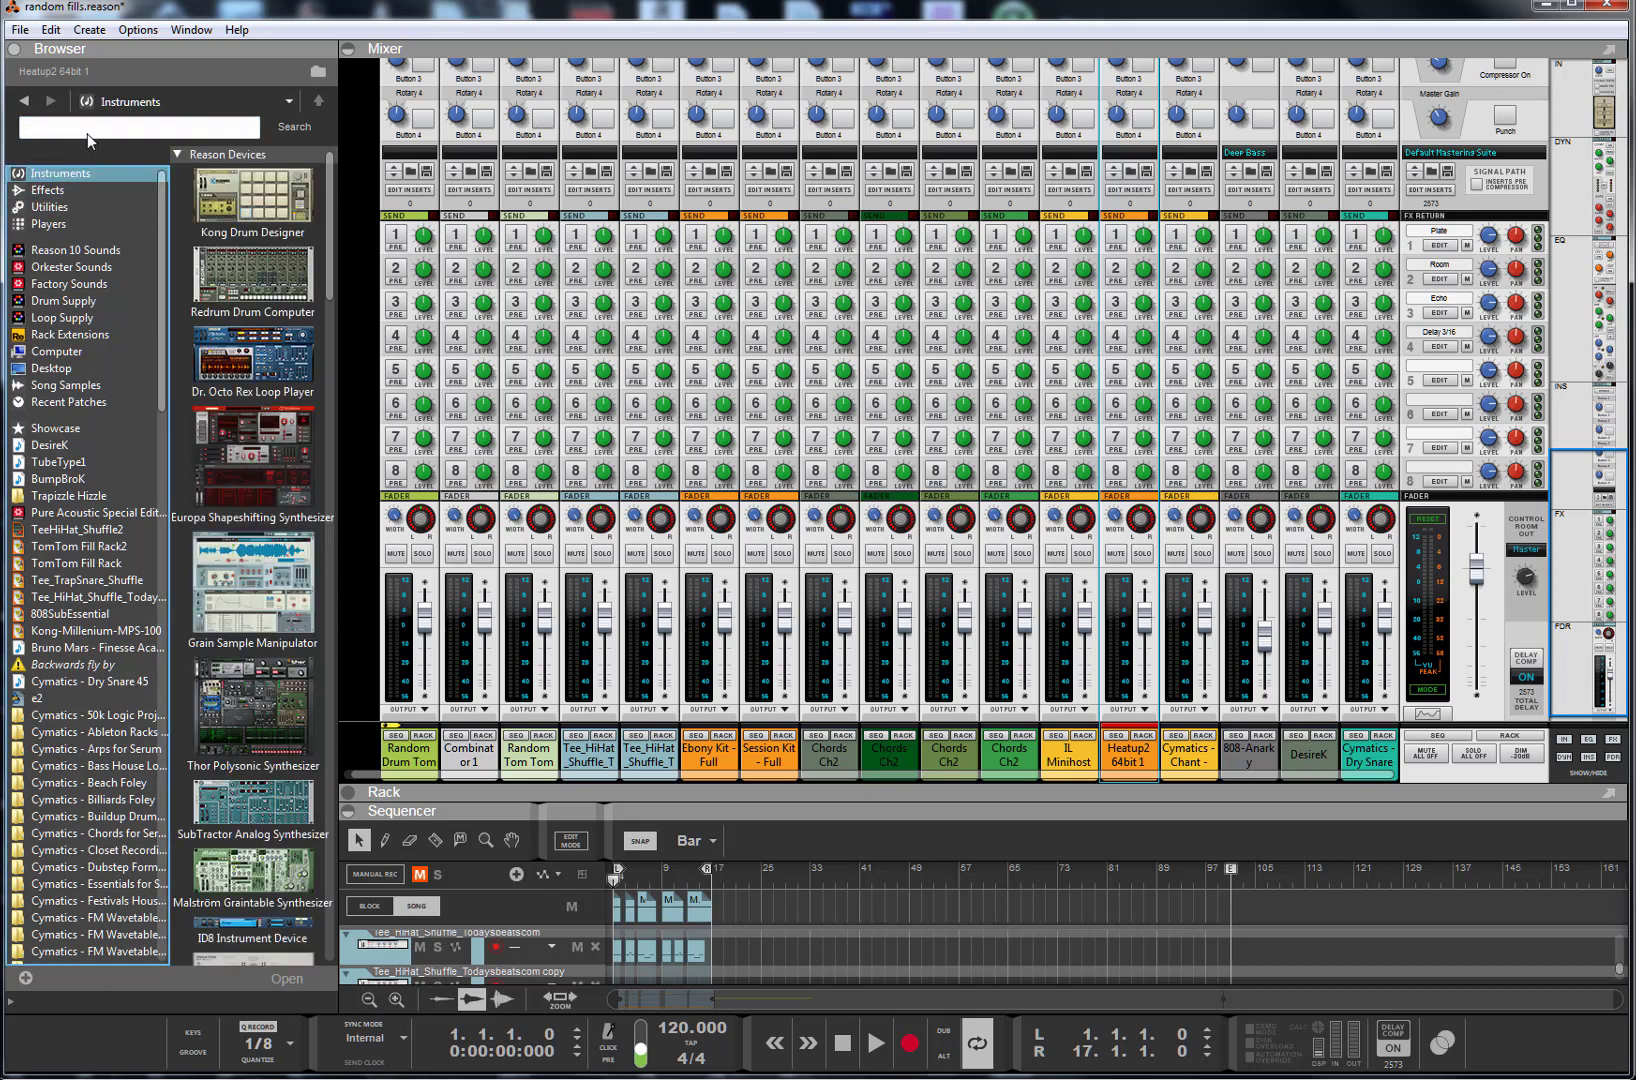
- Search the effects for "ssl" and look through the matching plug-ins
click(55, 191)
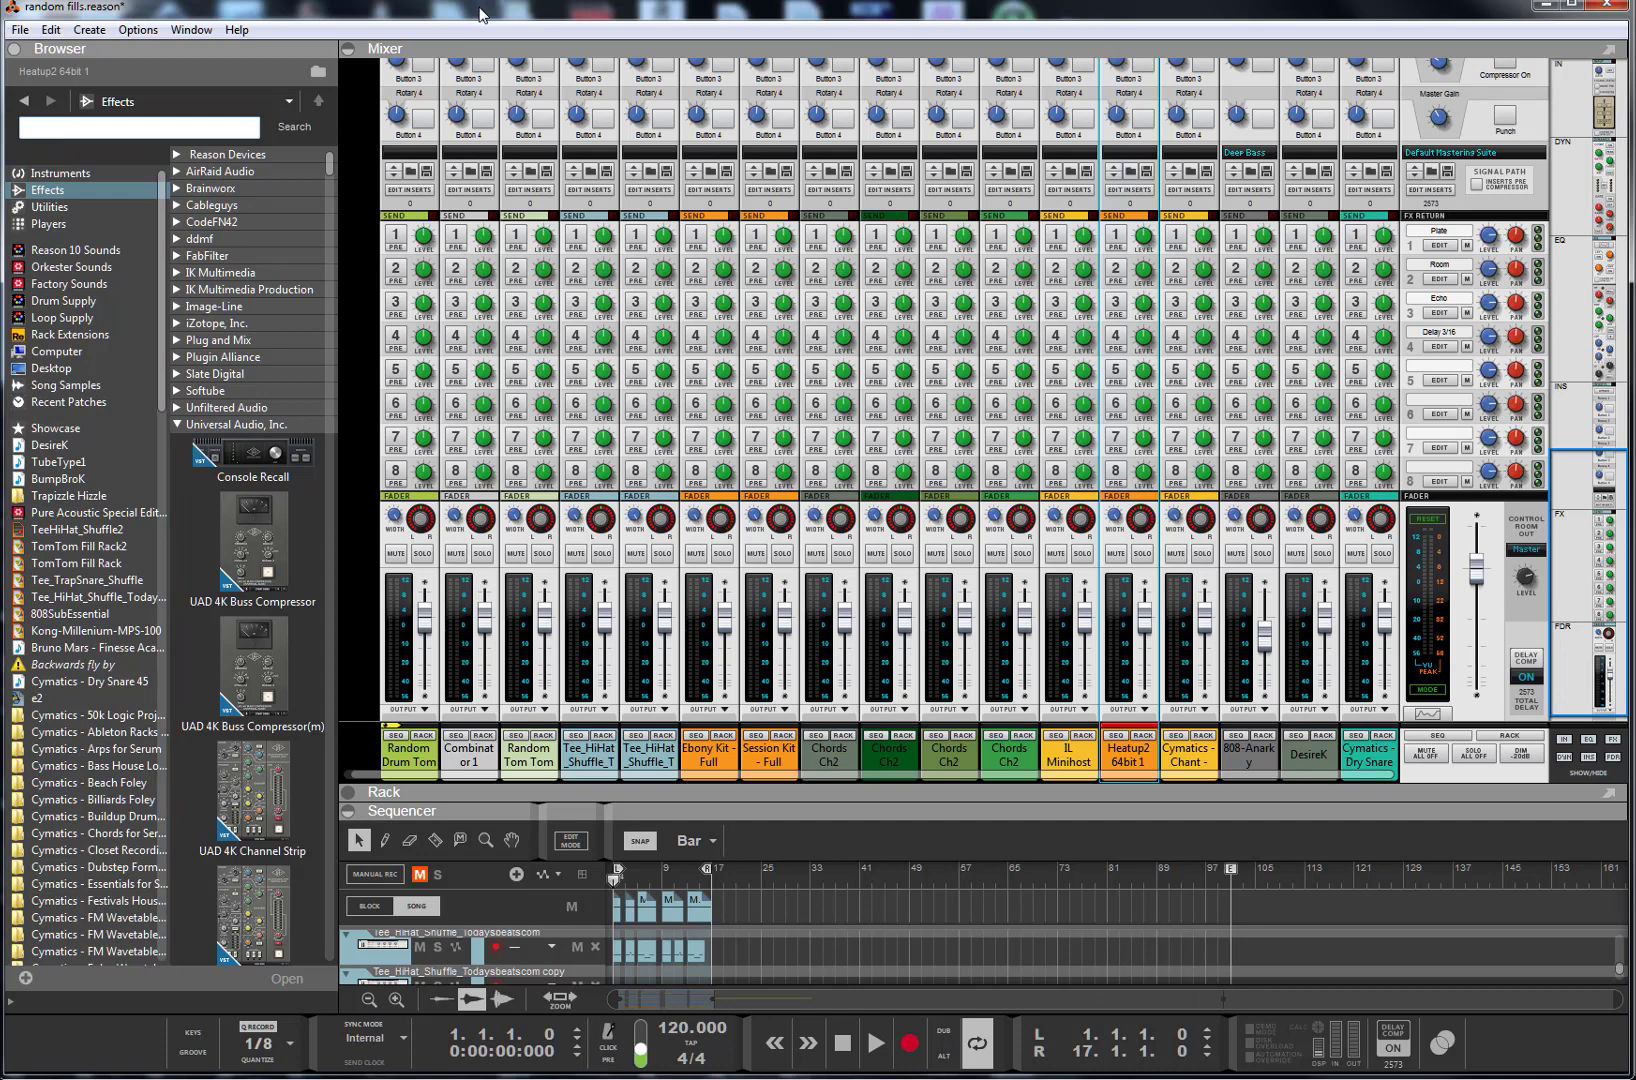
key(Return)
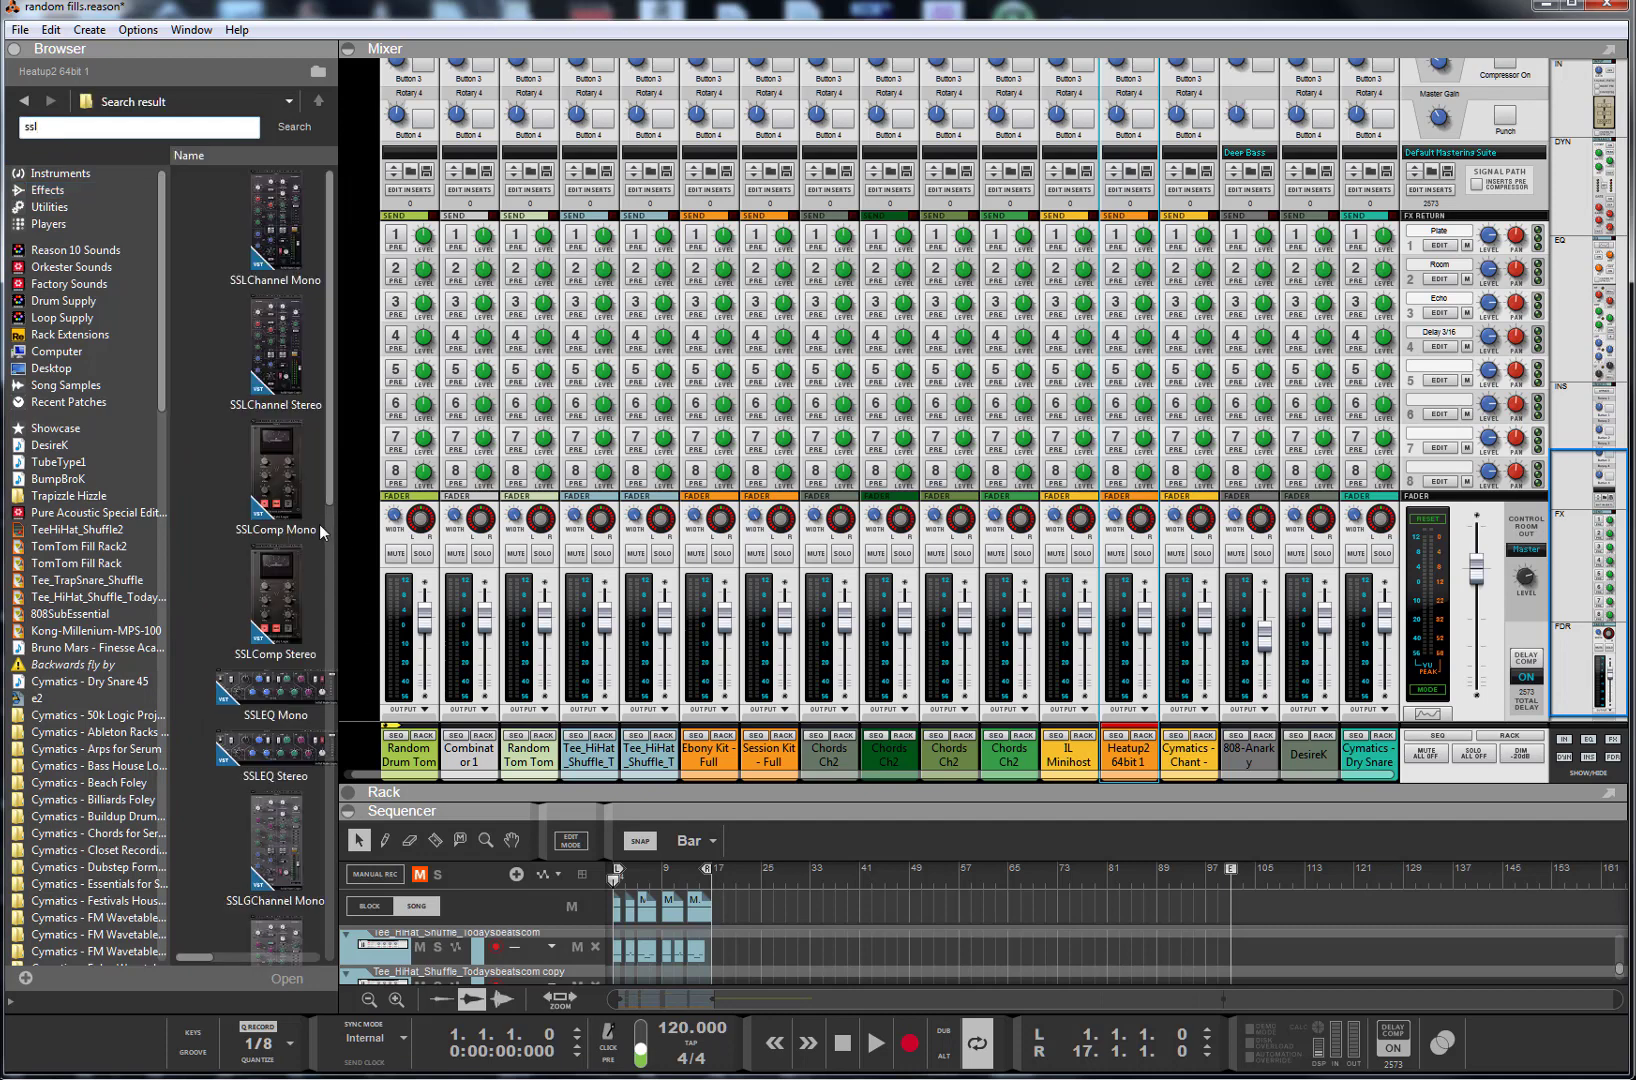
click(263, 596)
scroll(263, 596, down, 2)
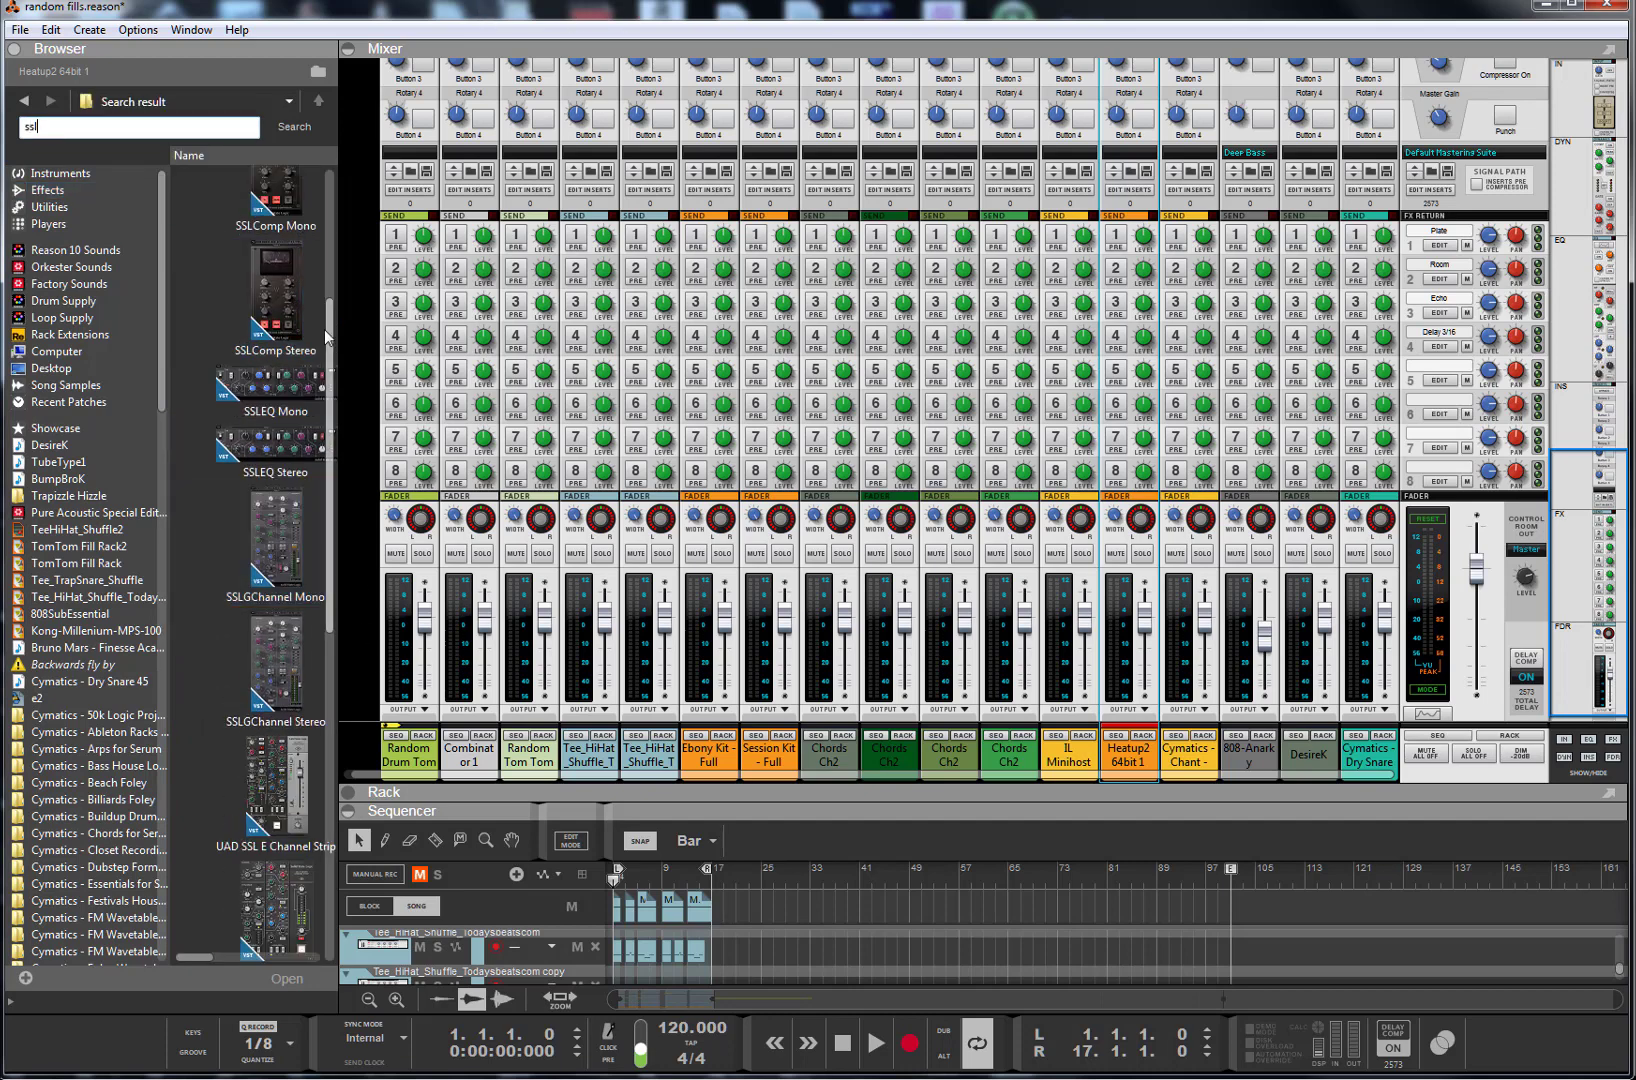
drag(330, 337, 333, 718)
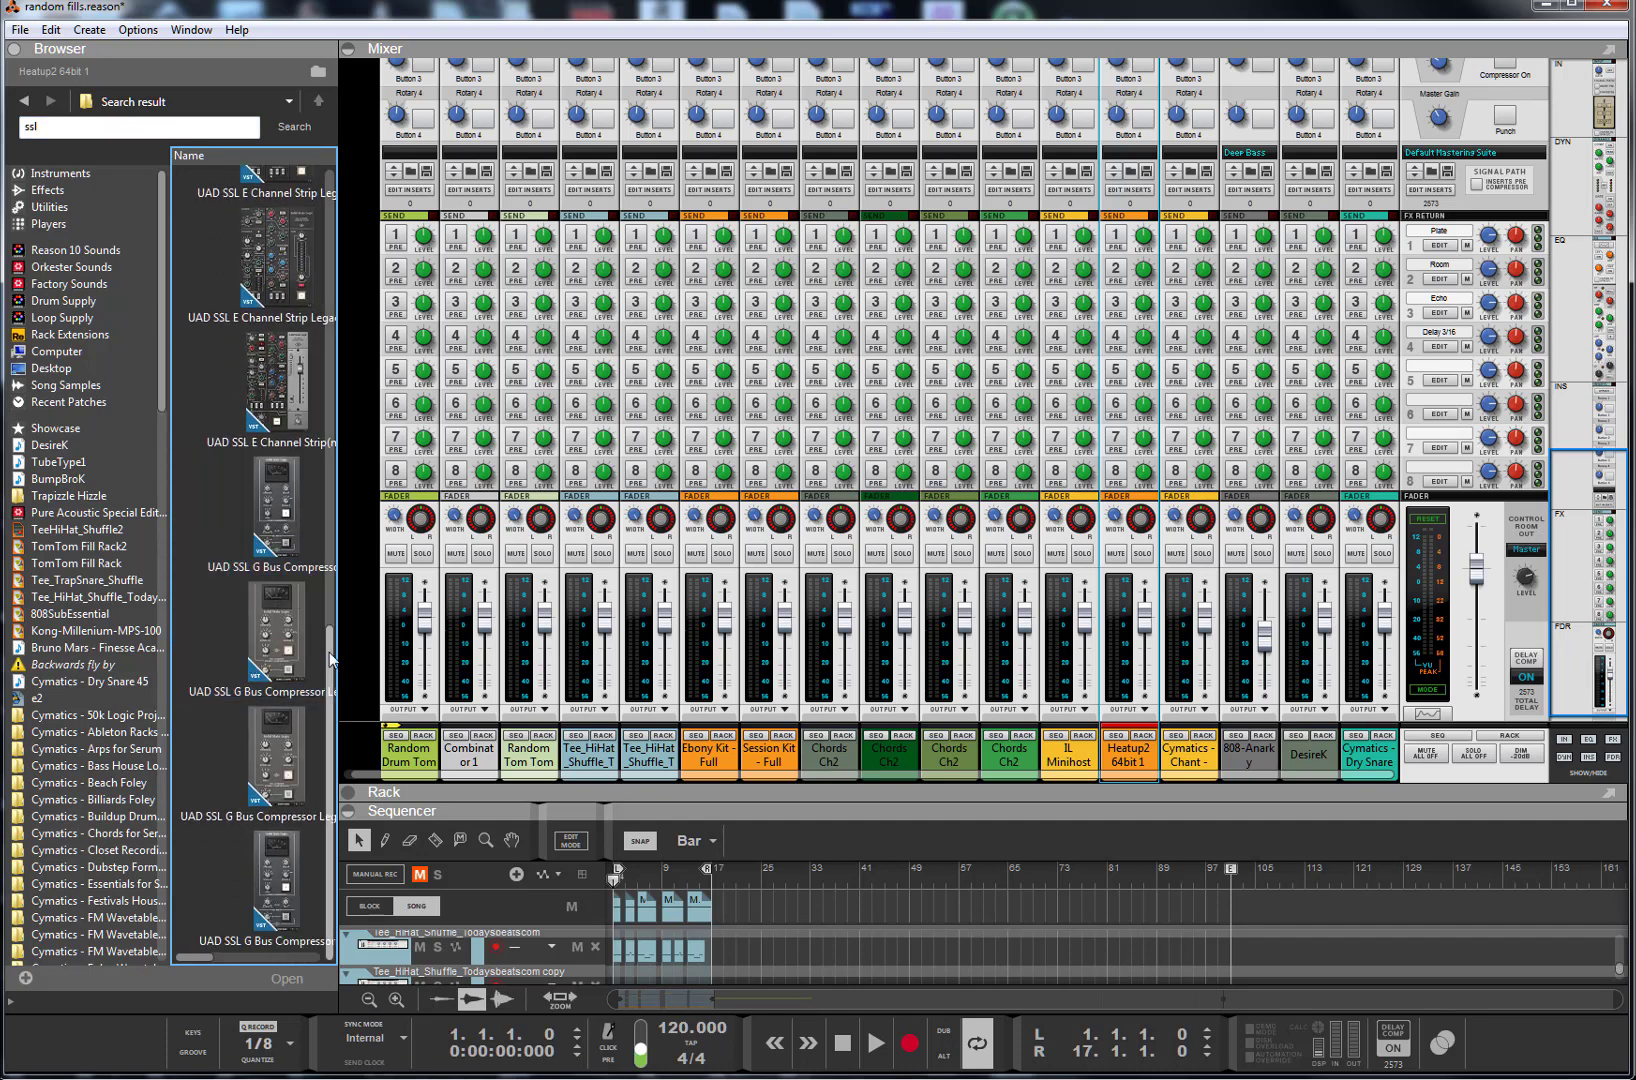
drag(333, 660, 336, 245)
- Highlight SSLEQ Stereo, SSLComp Stereo and SSLComp Mono one after another among the found effects
click(287, 618)
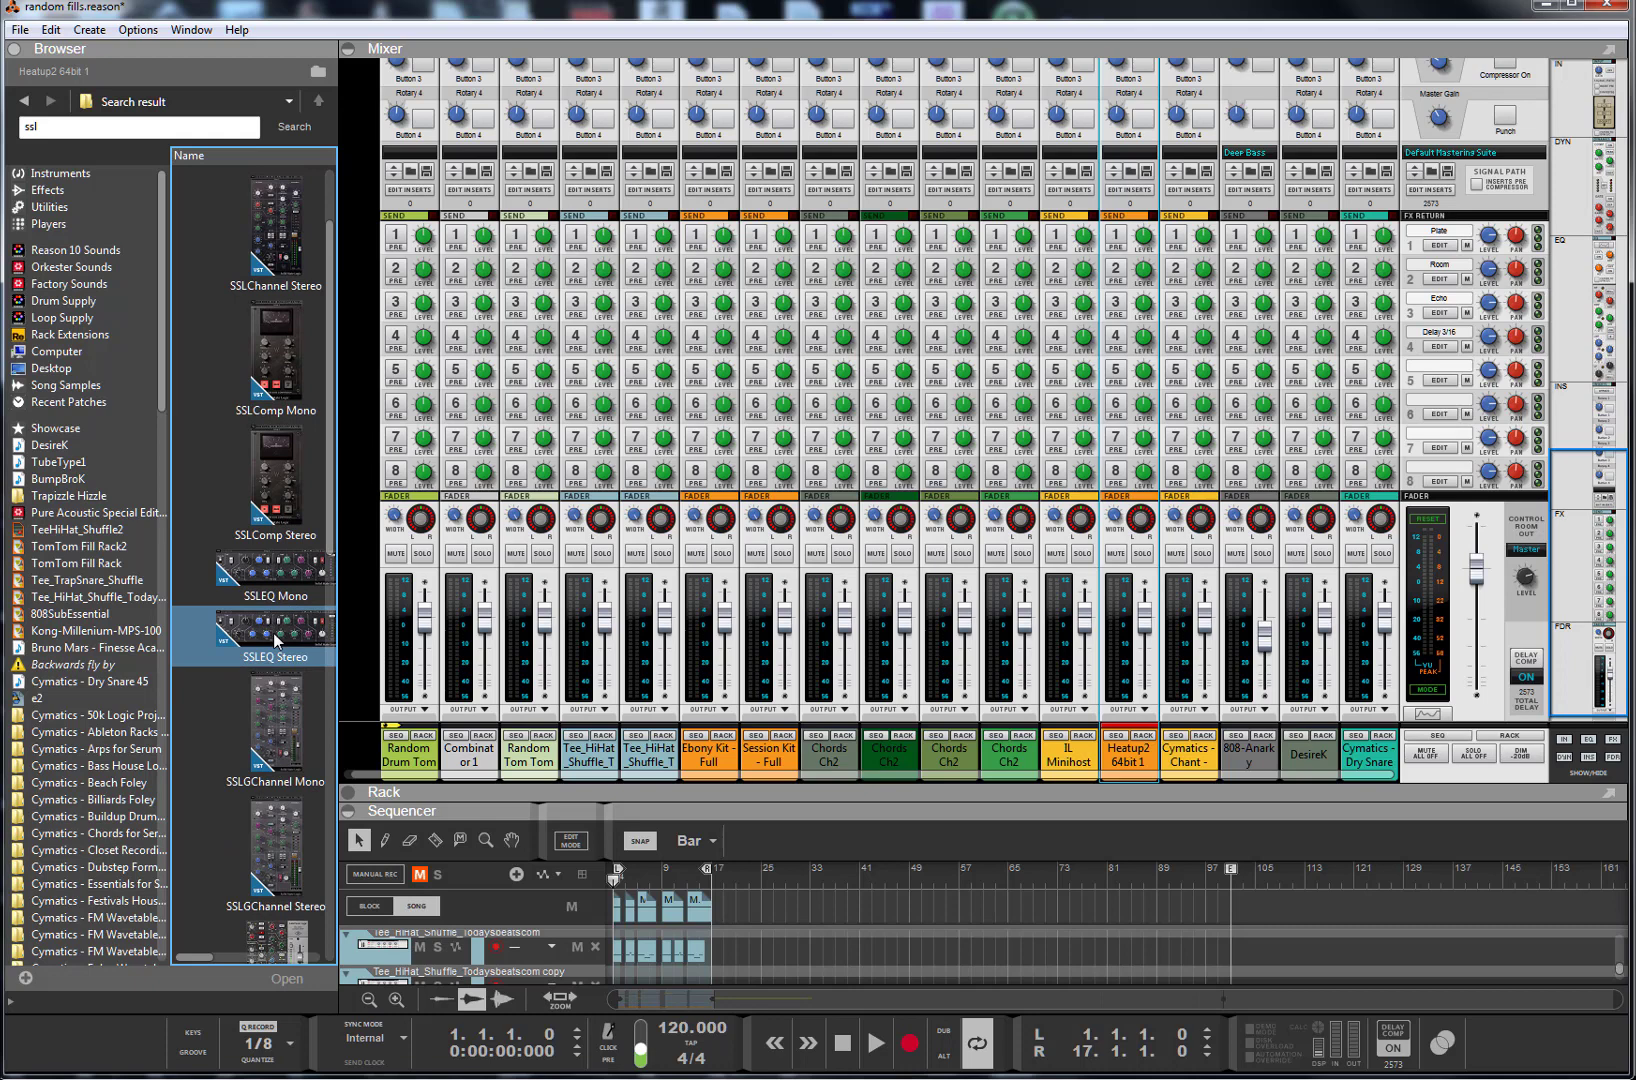
click(283, 480)
click(290, 372)
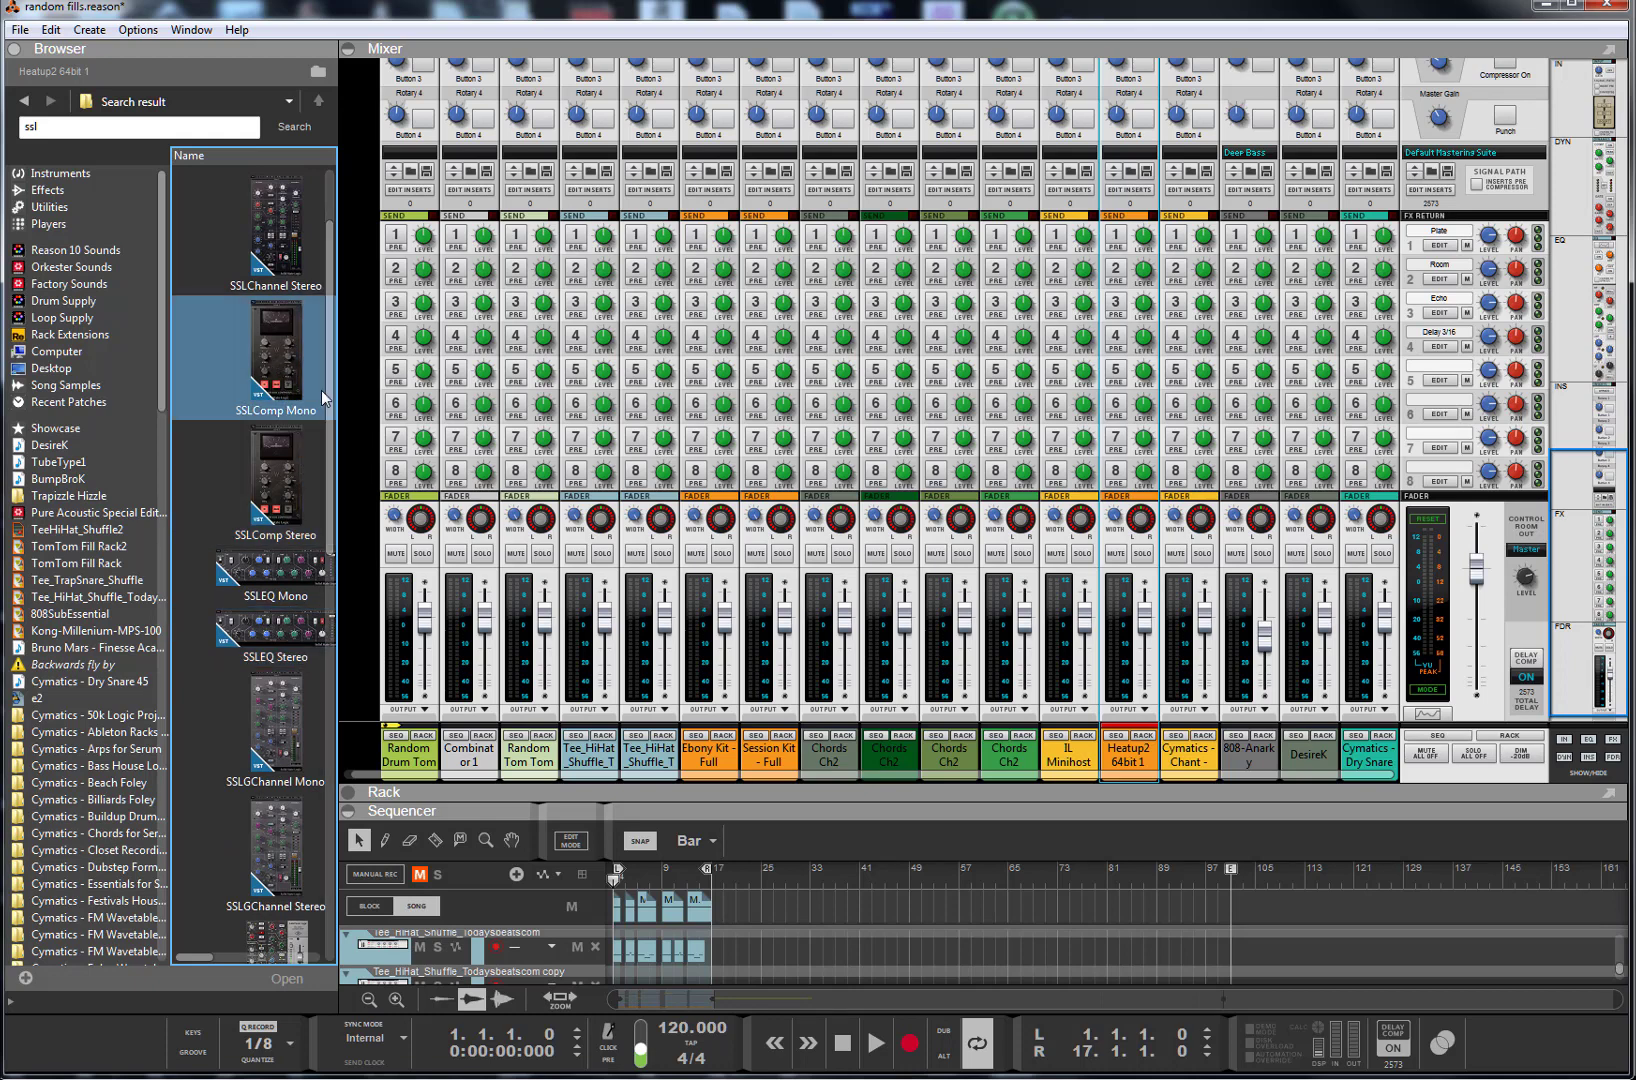
- Widen the browser and look through the SSL effects down to the UAD SSL G Bus Compressor versions
drag(338, 396, 404, 427)
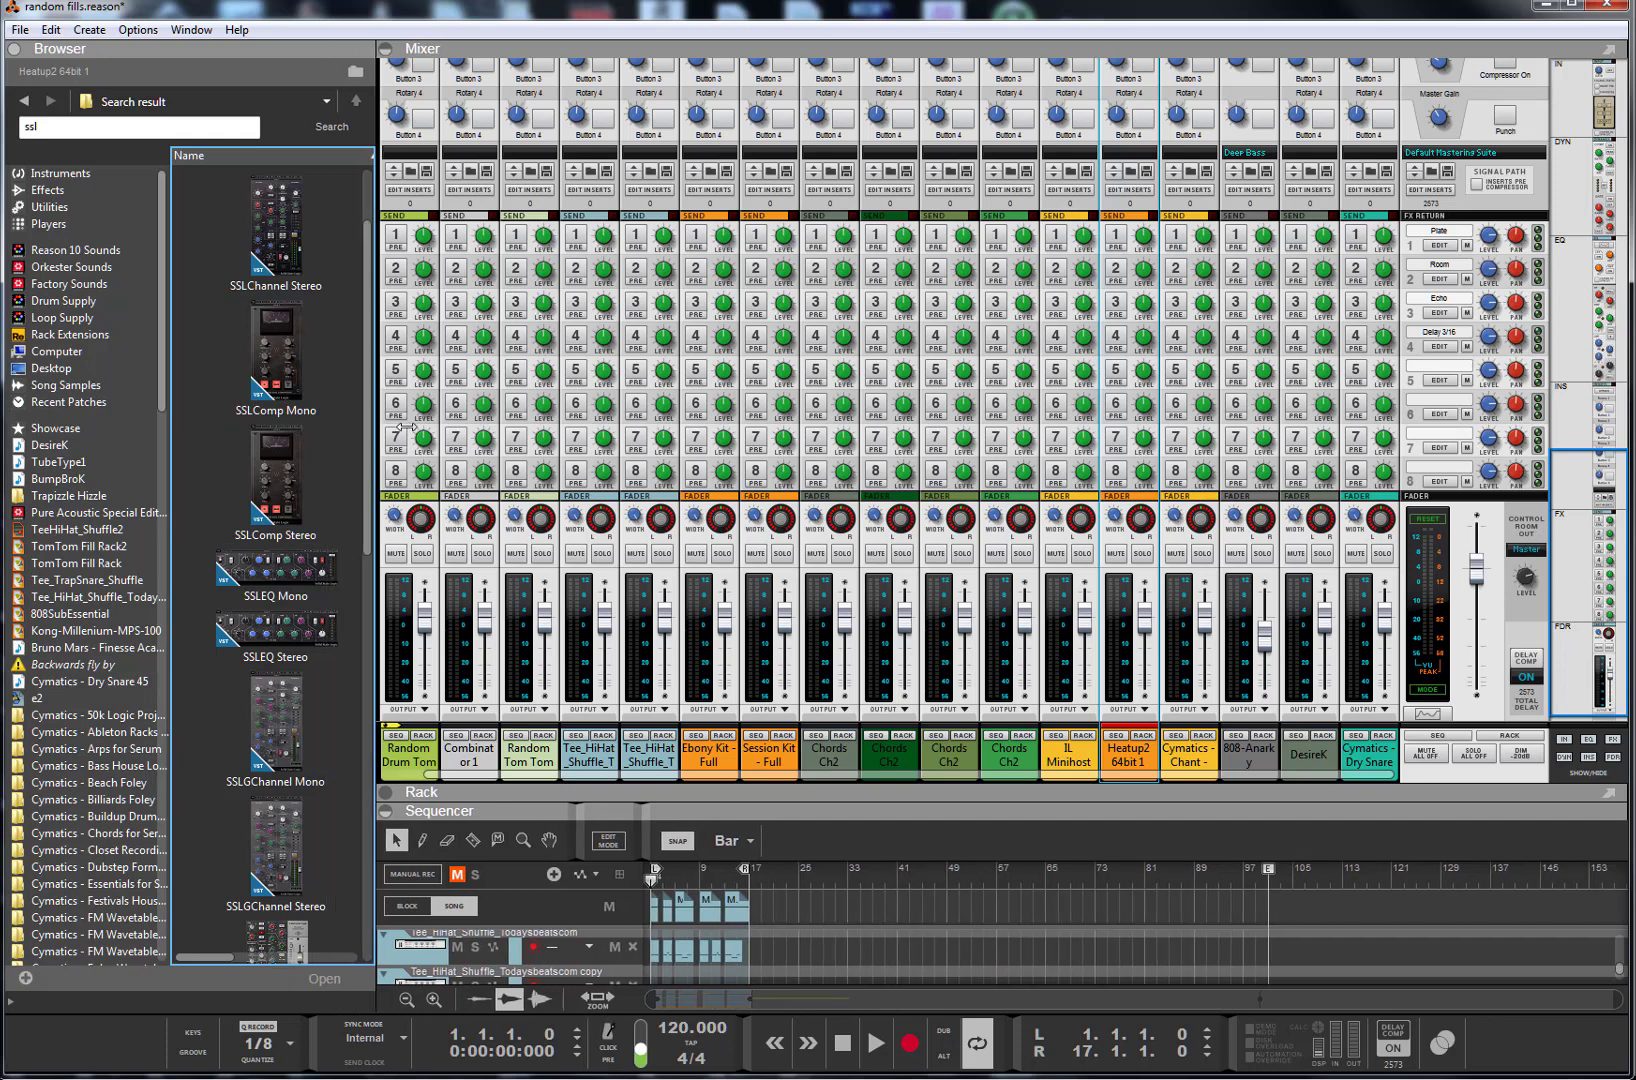
scroll(370, 343, up, 2)
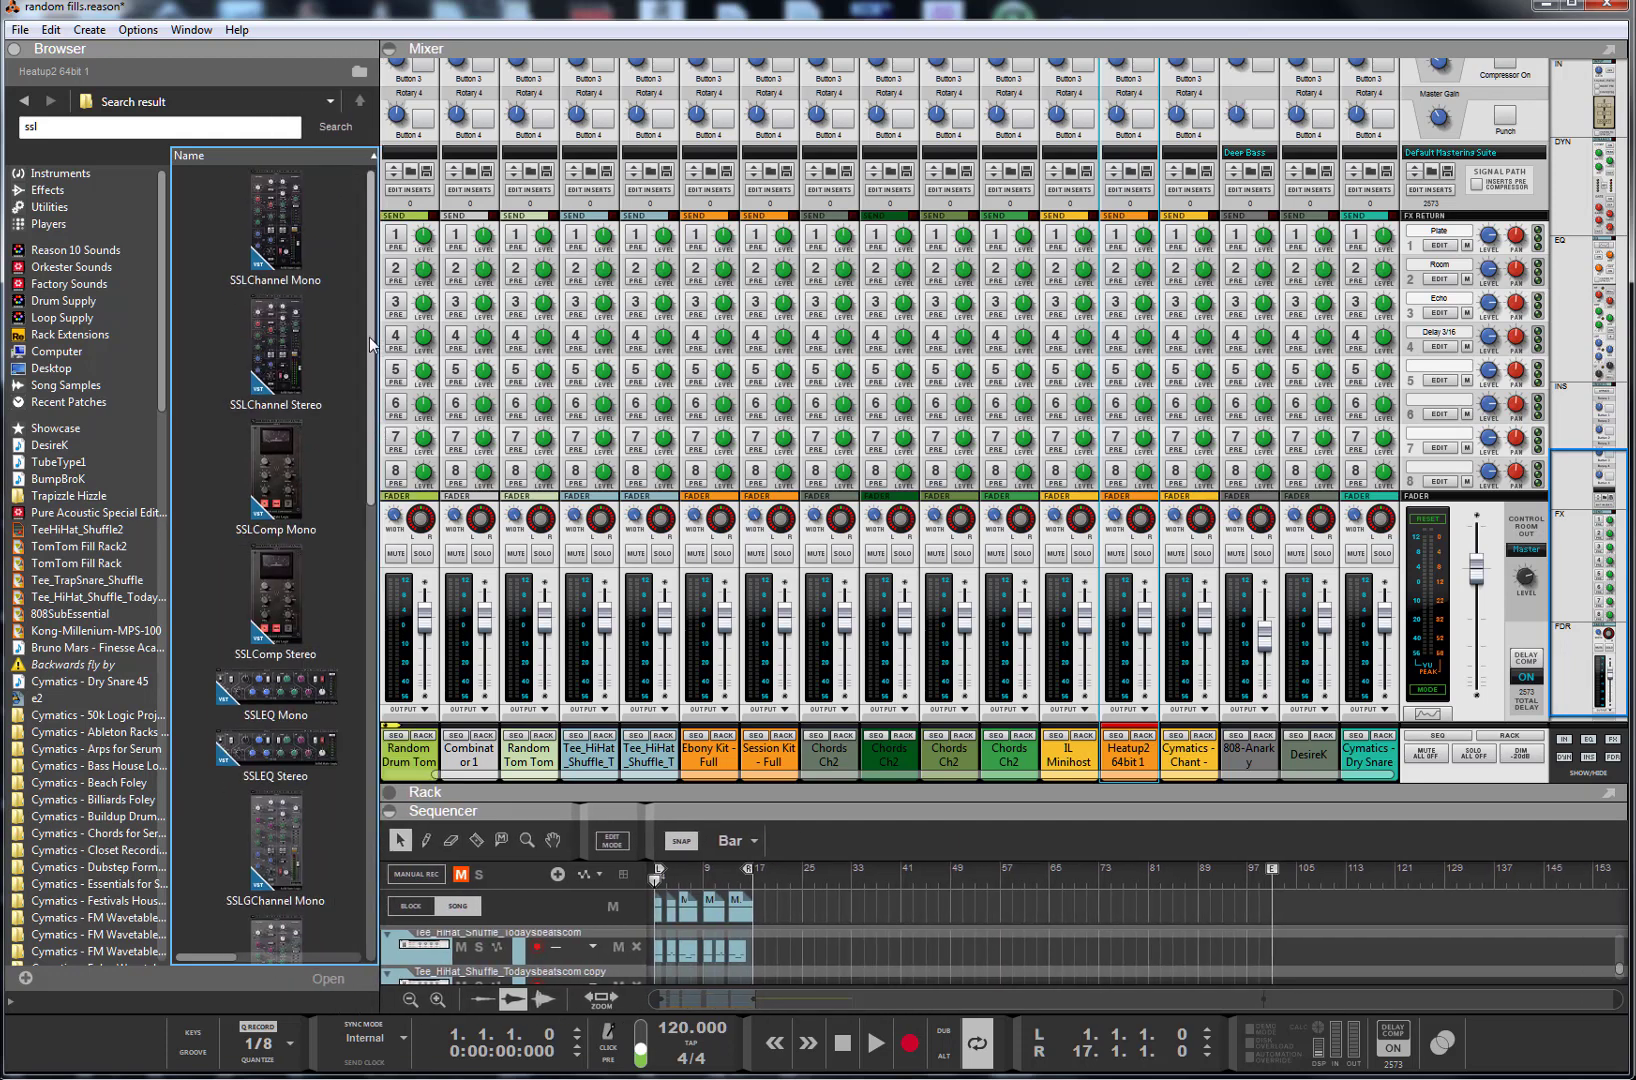
scroll(370, 343, down, 4)
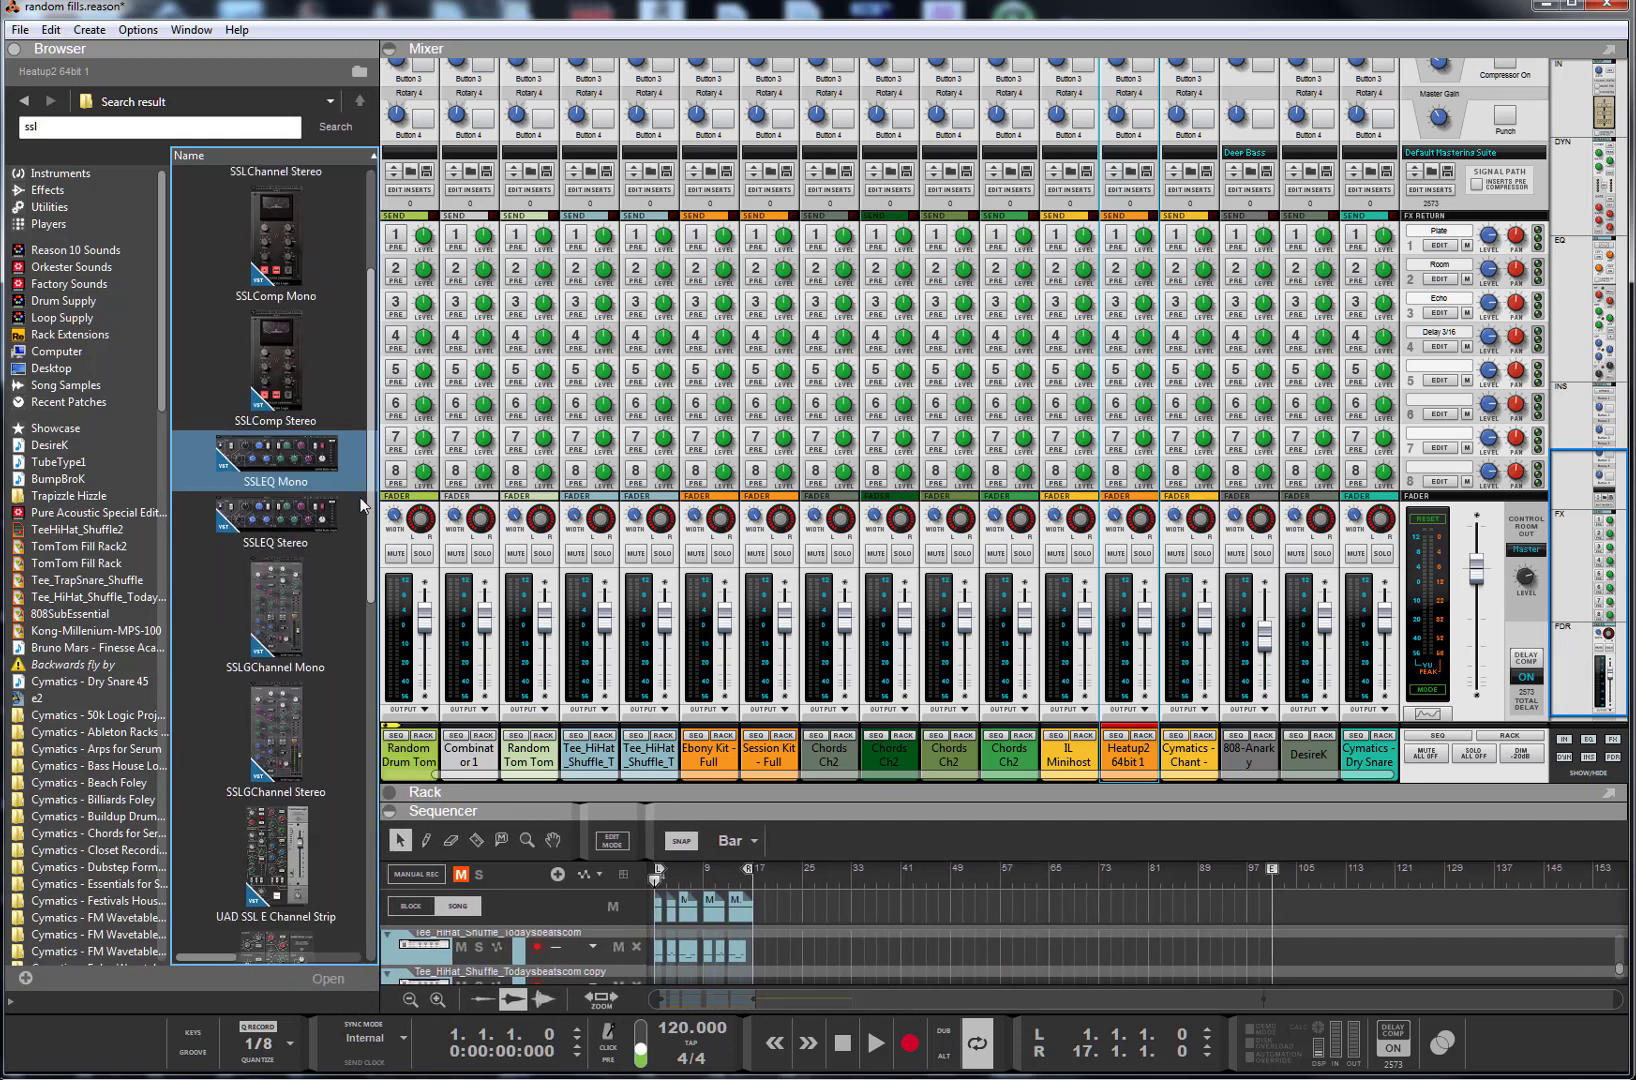
drag(360, 498, 362, 924)
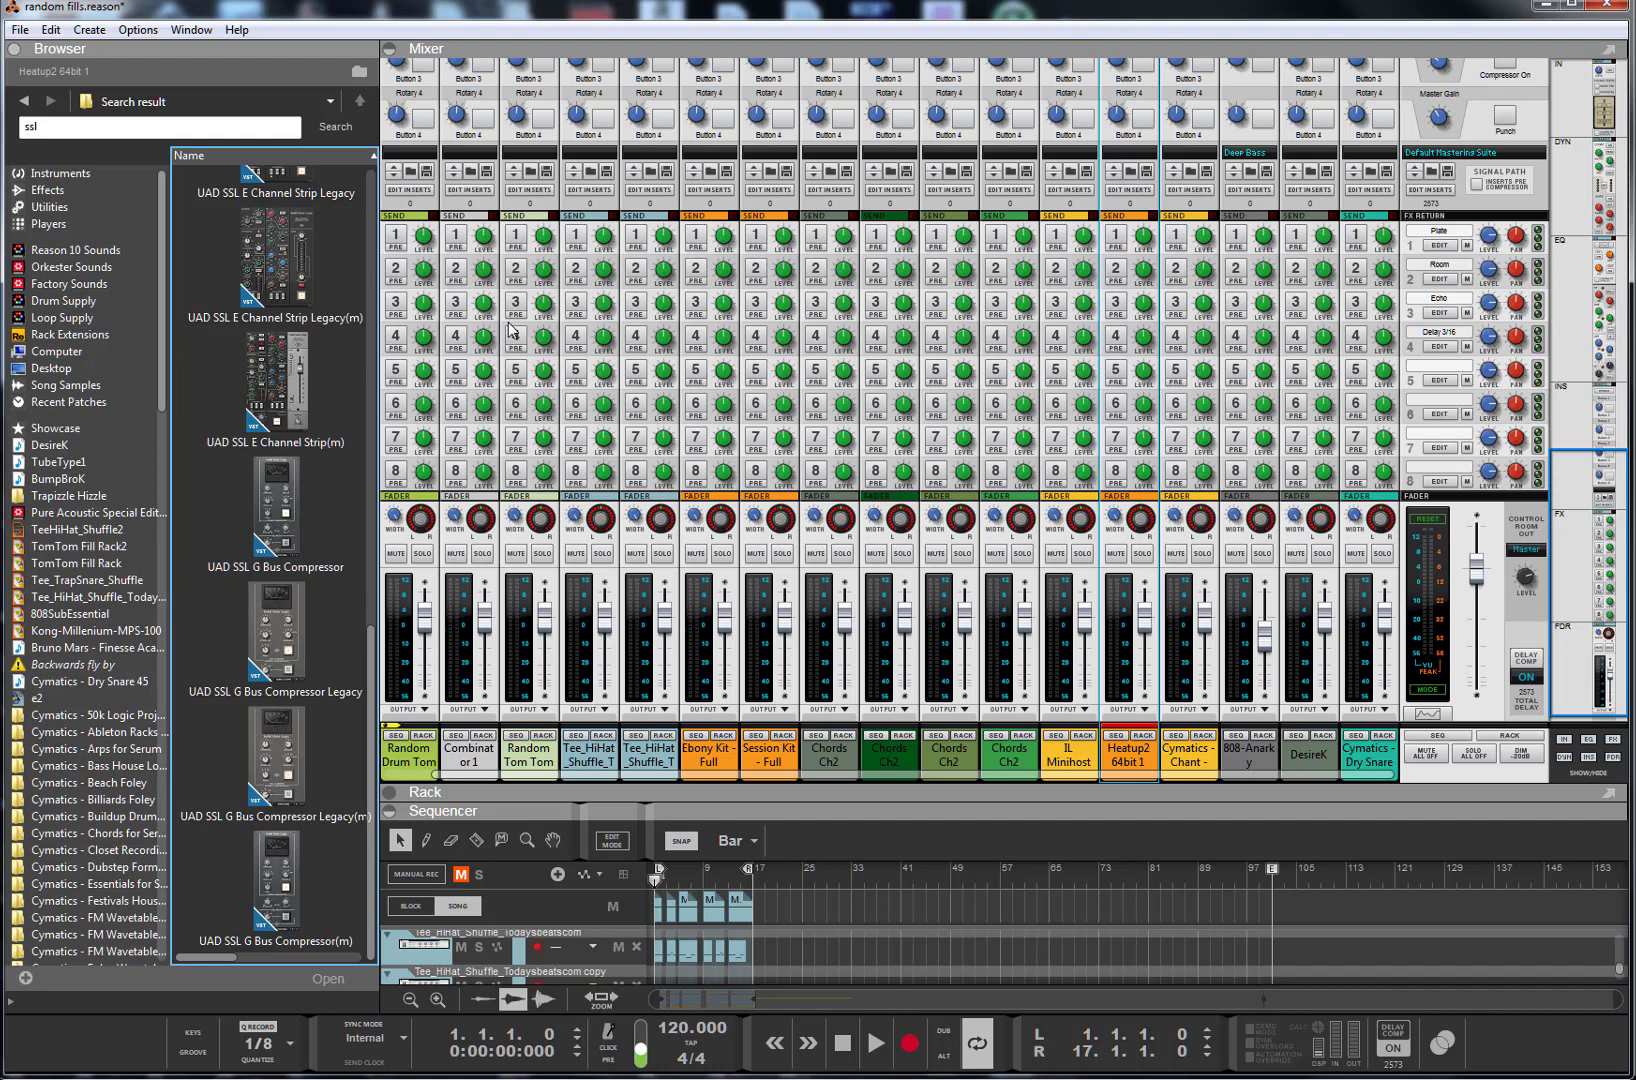
- Show the master section's insert effects in the rack and view the UAD SSL G Bus Compressor's plug-in window, closing it when done
click(1440, 190)
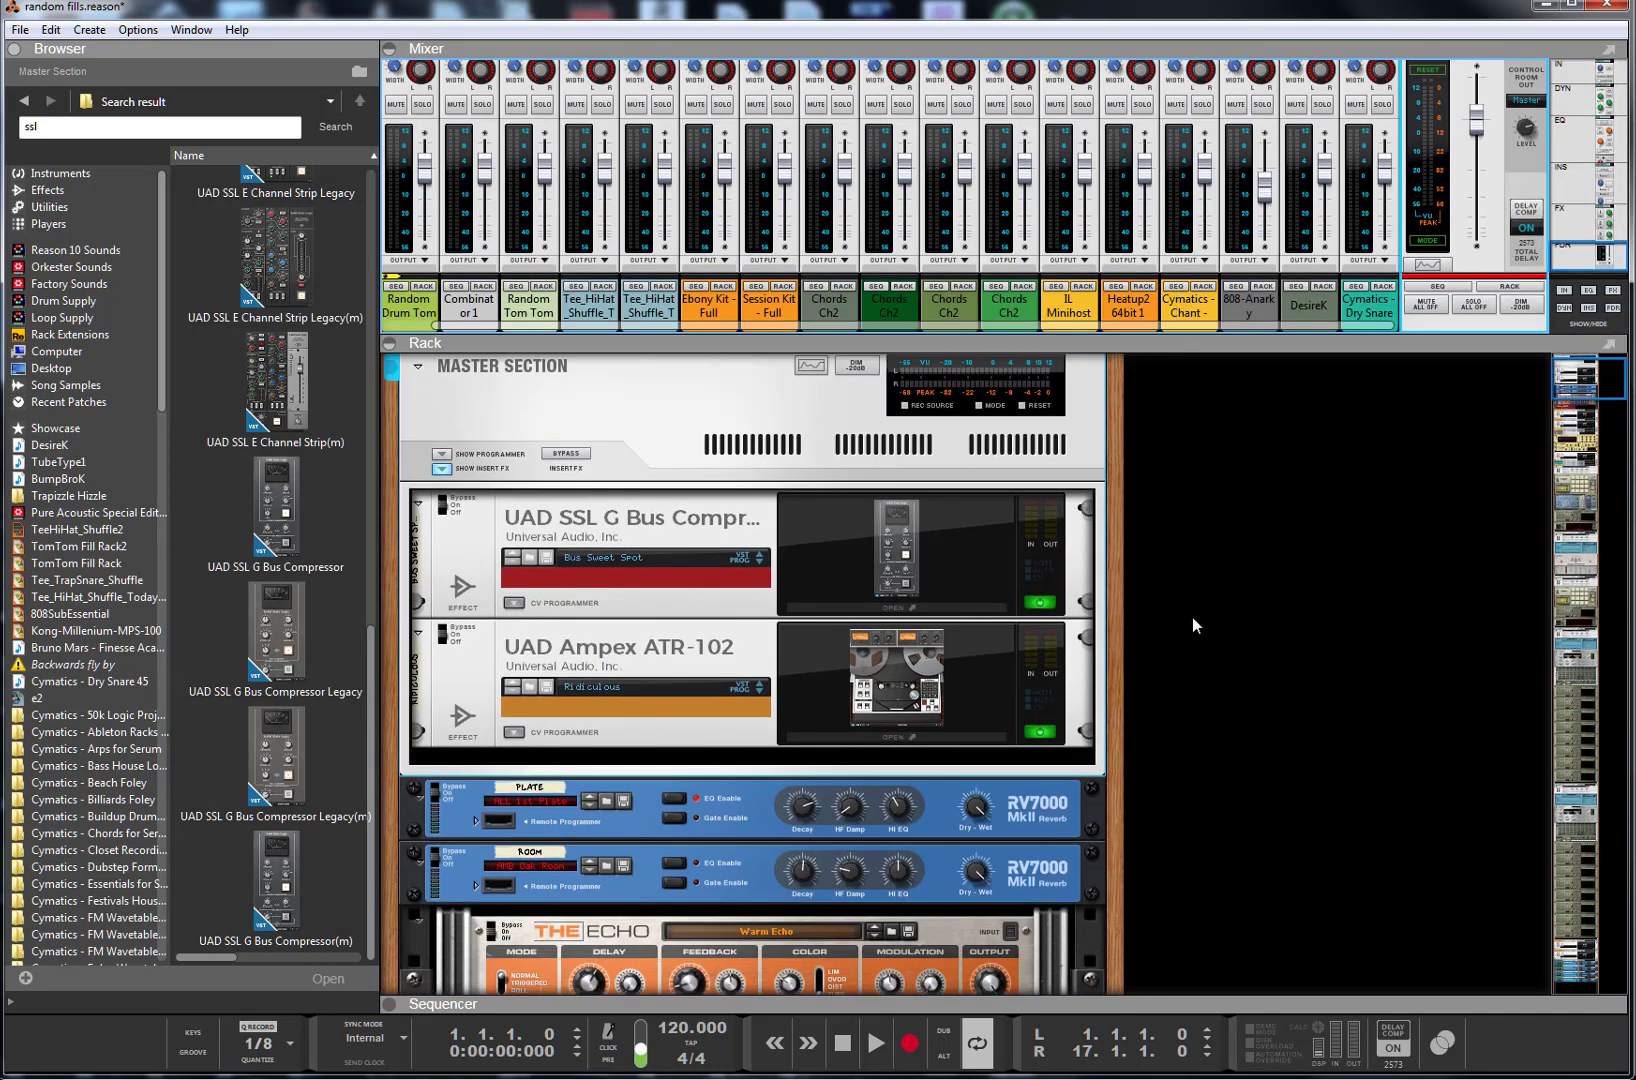
click(907, 545)
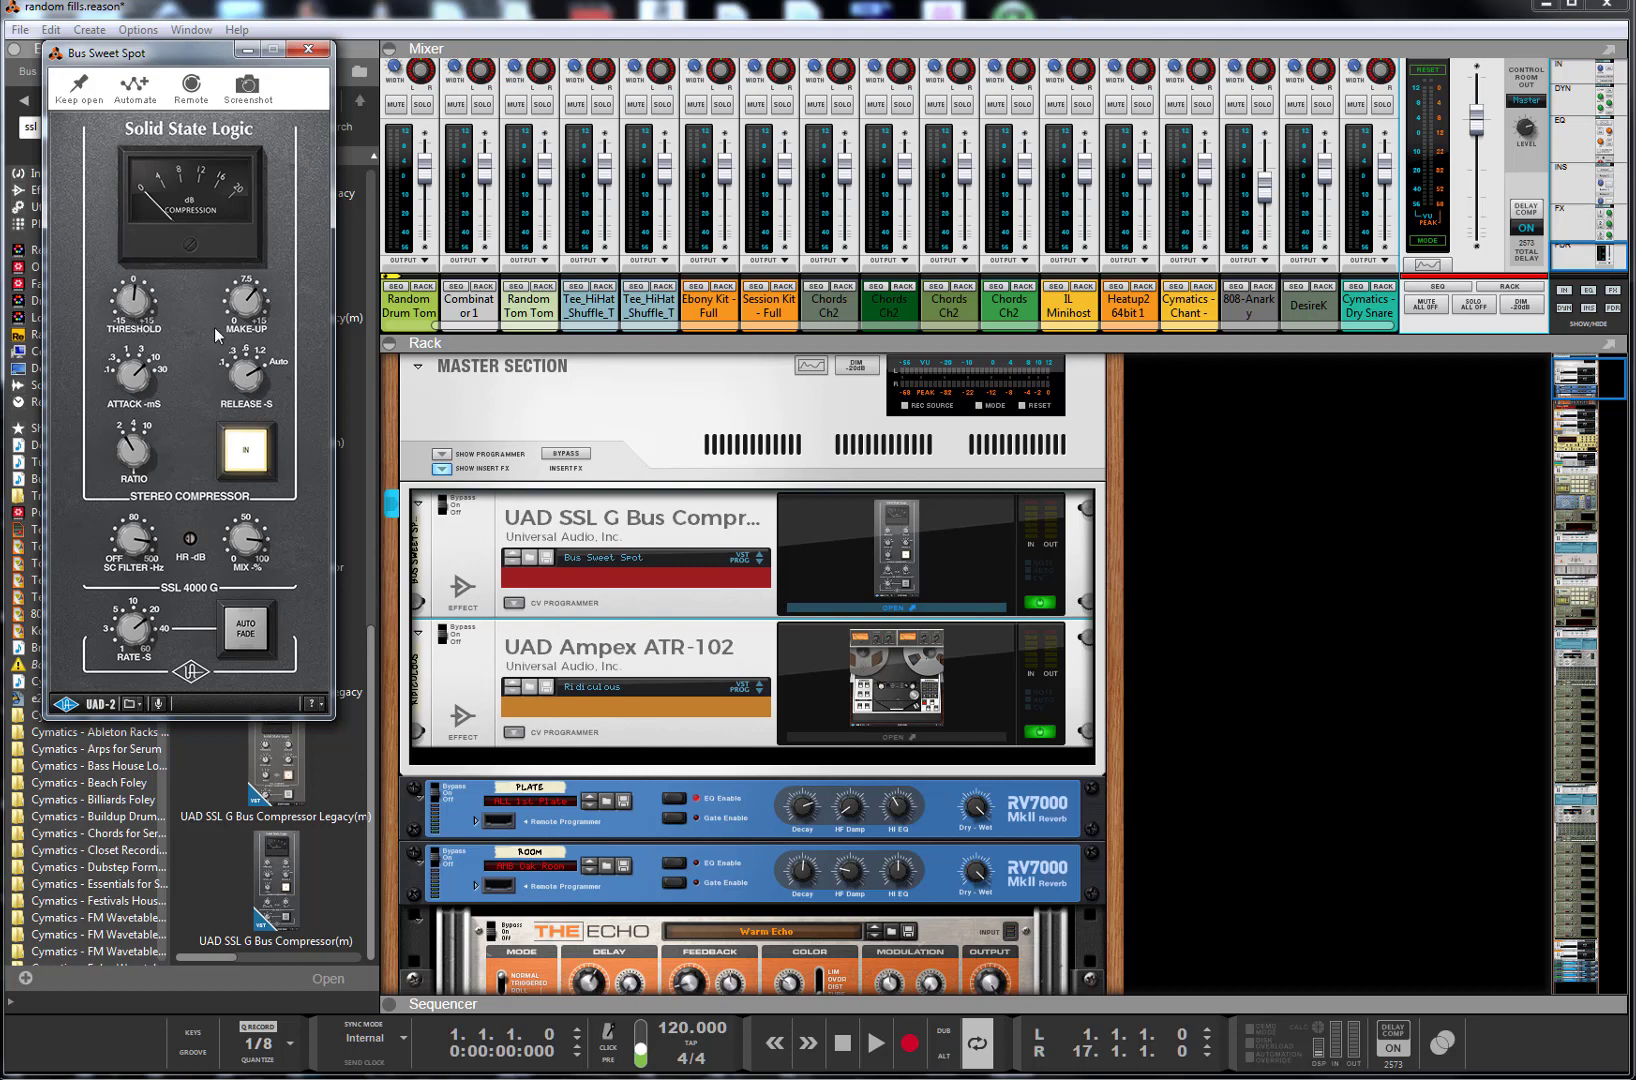
click(310, 49)
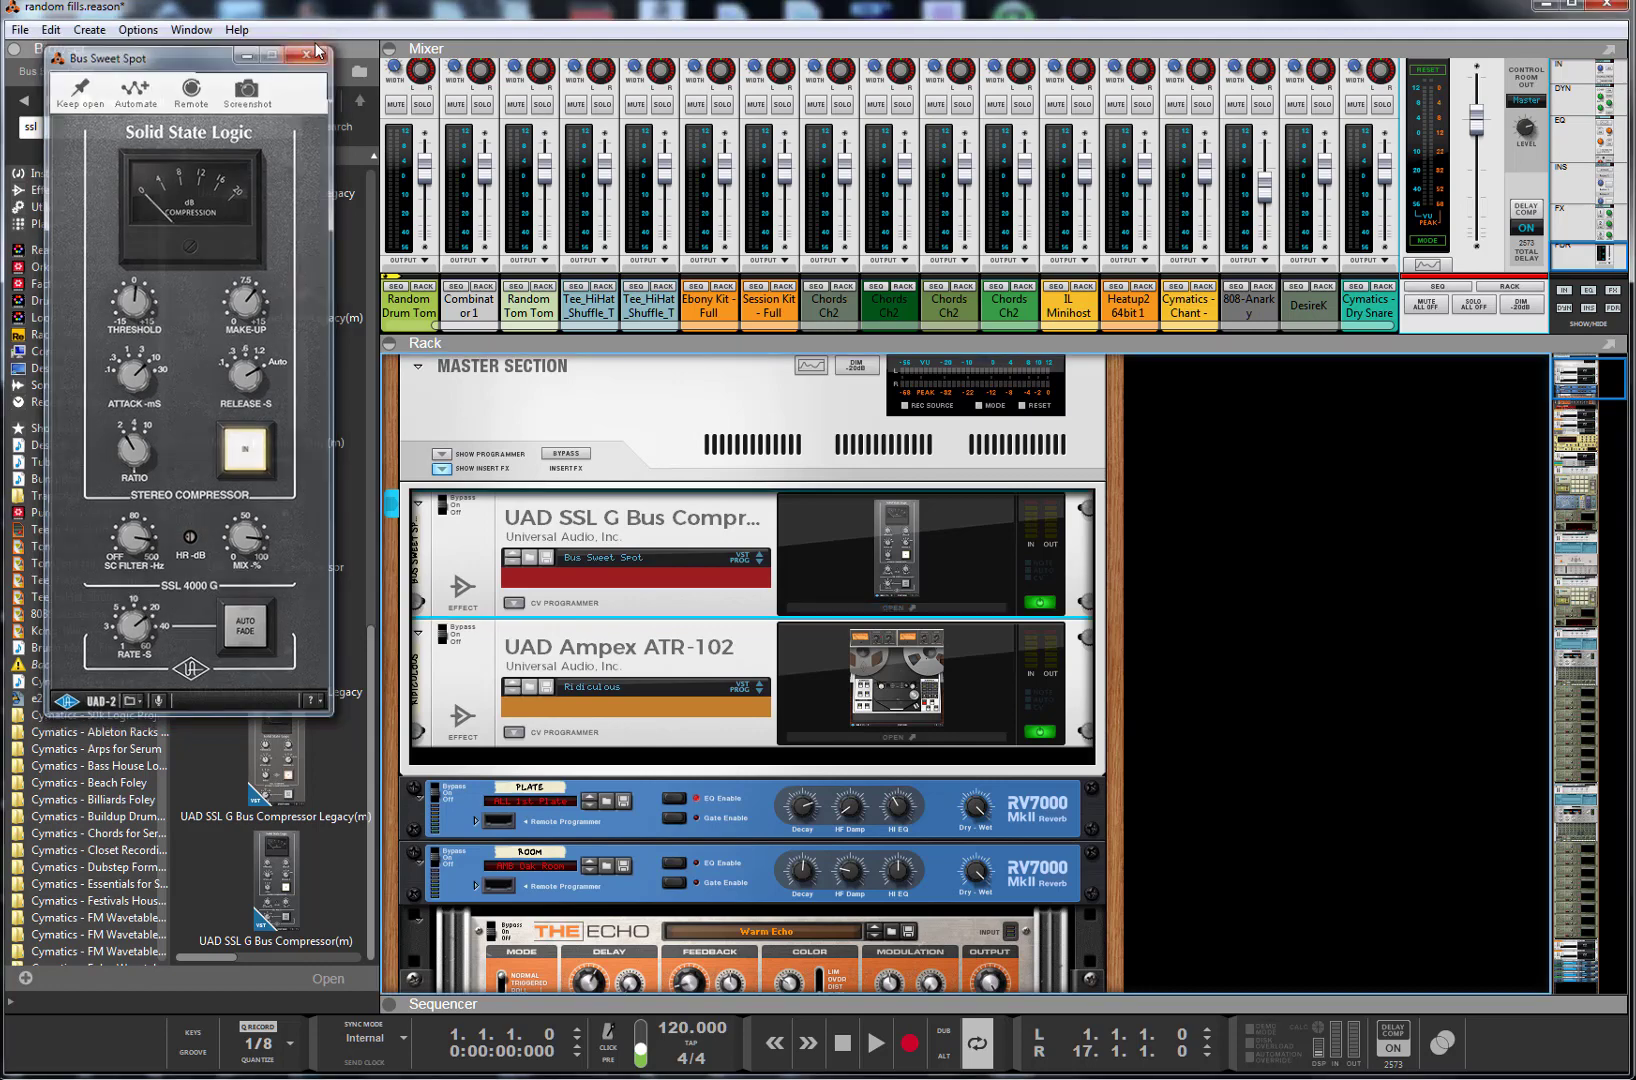
- View the plug-in window of the UAD Ampex ATR-102 in the master inserts and close it
click(873, 677)
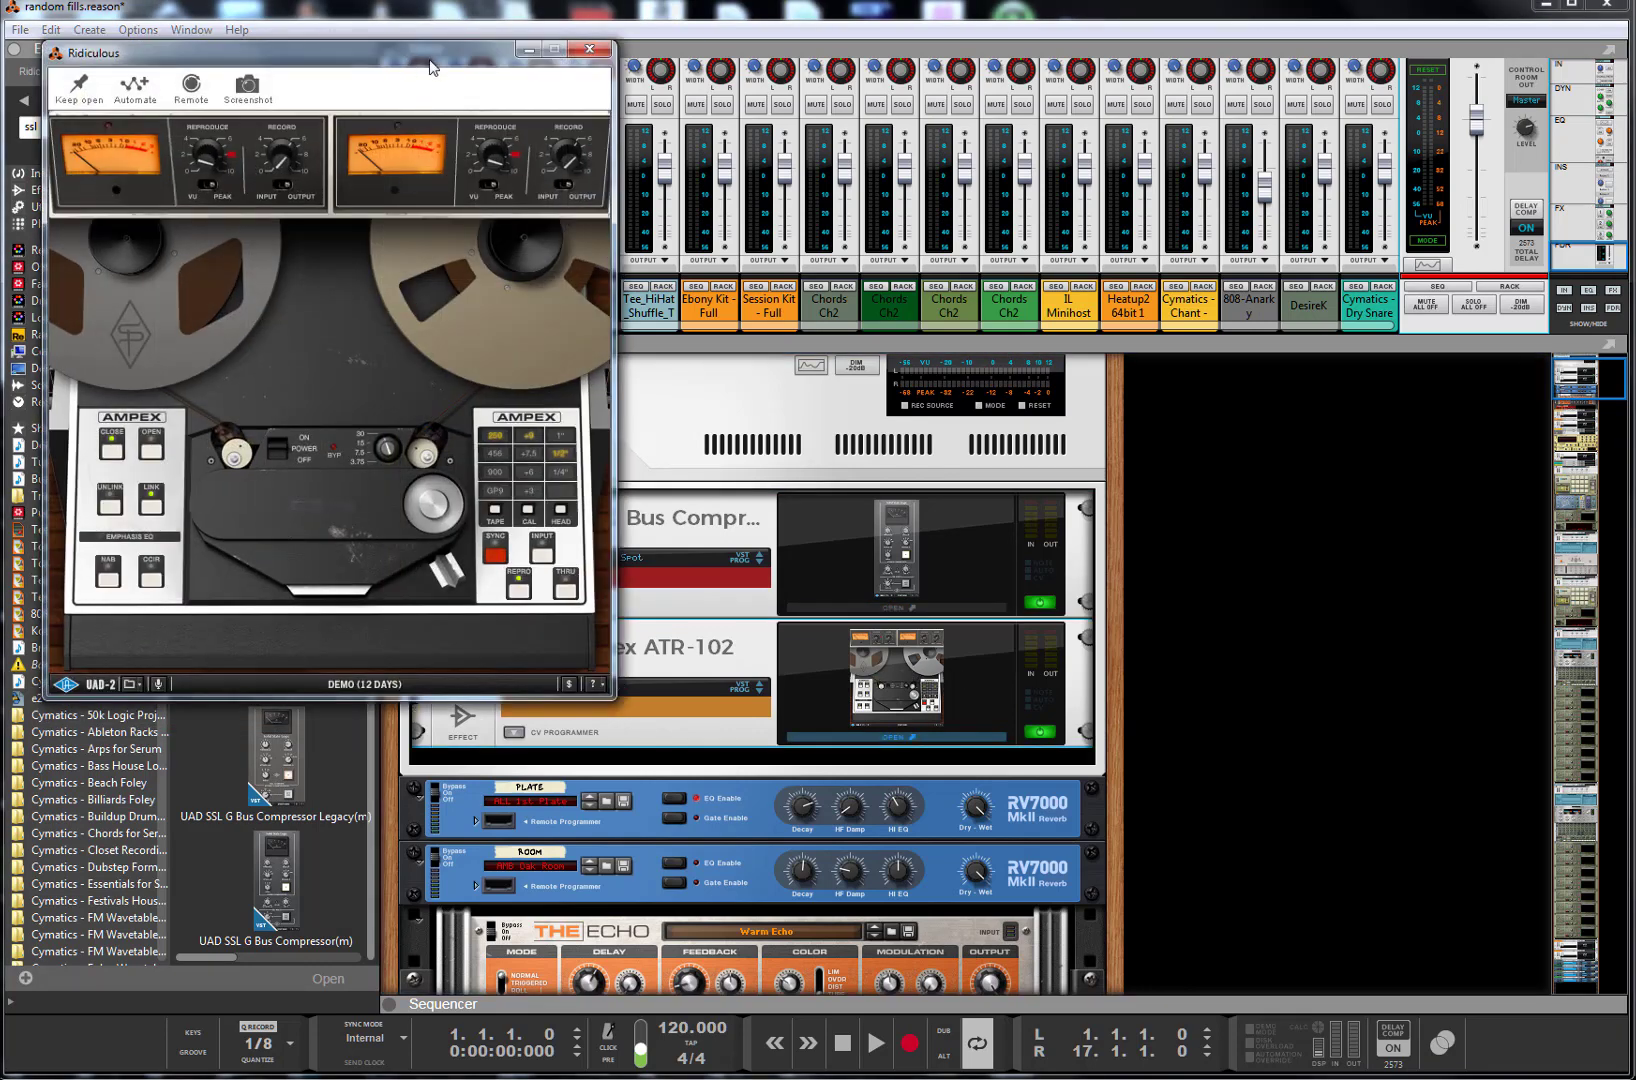
drag(414, 60, 696, 83)
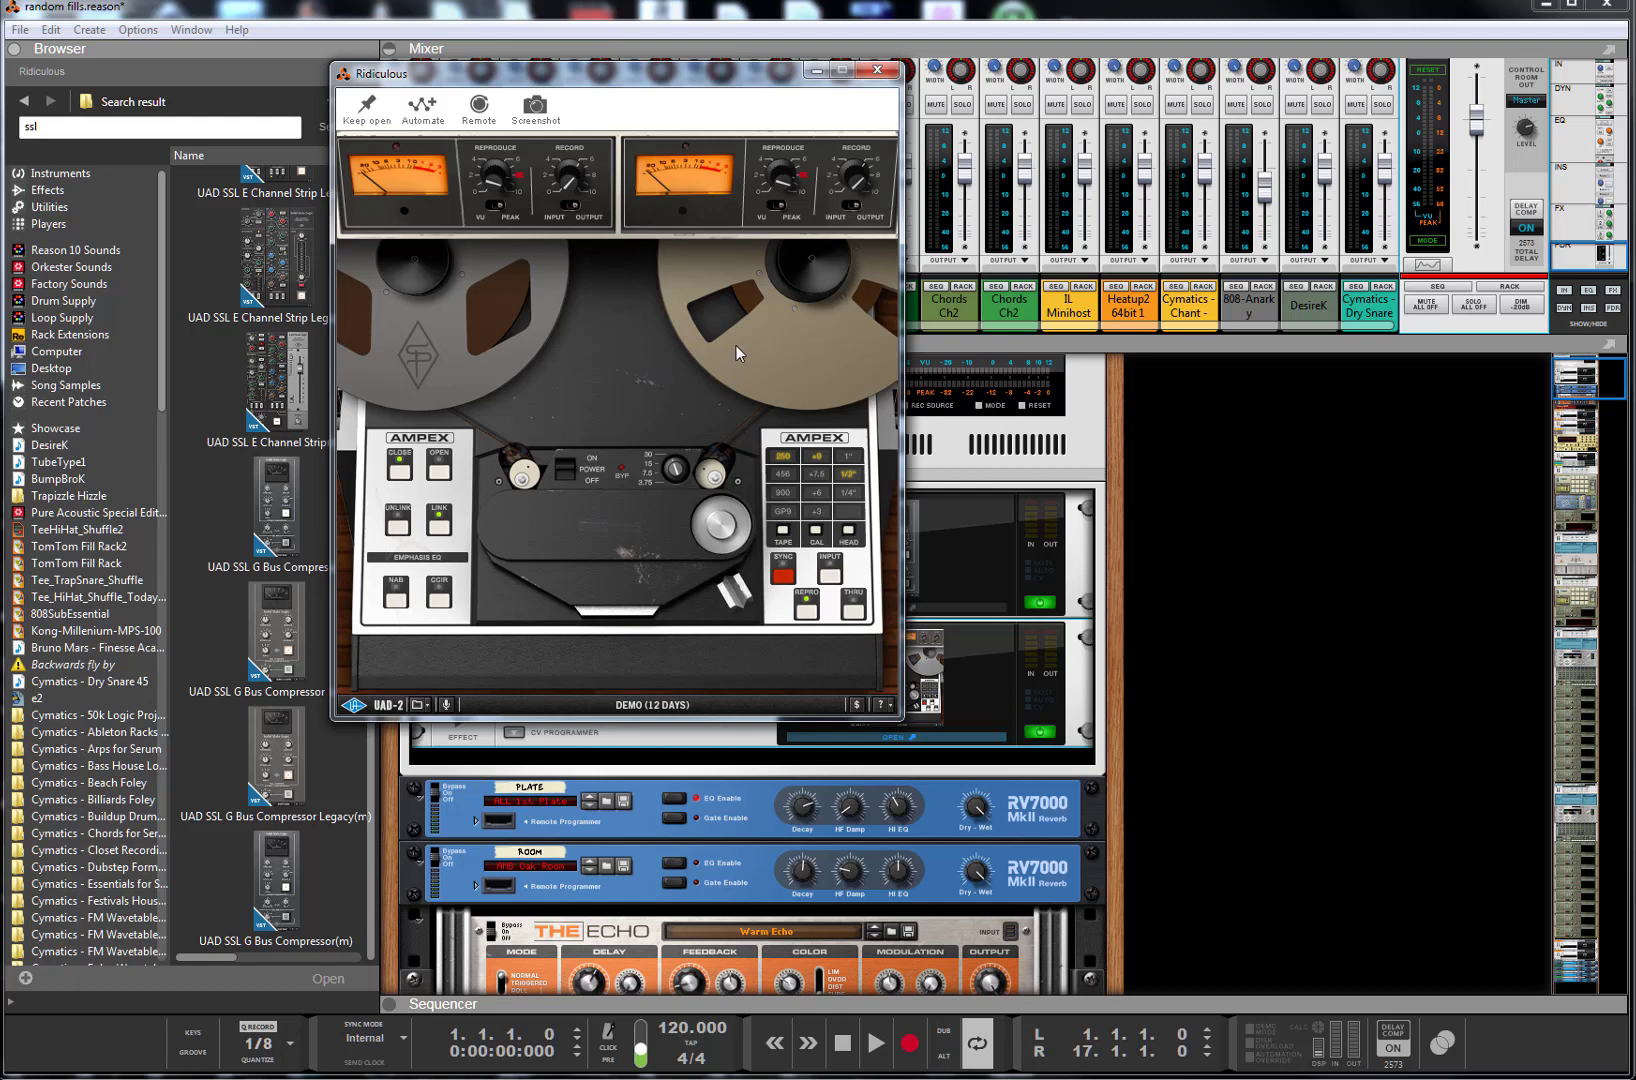
click(876, 76)
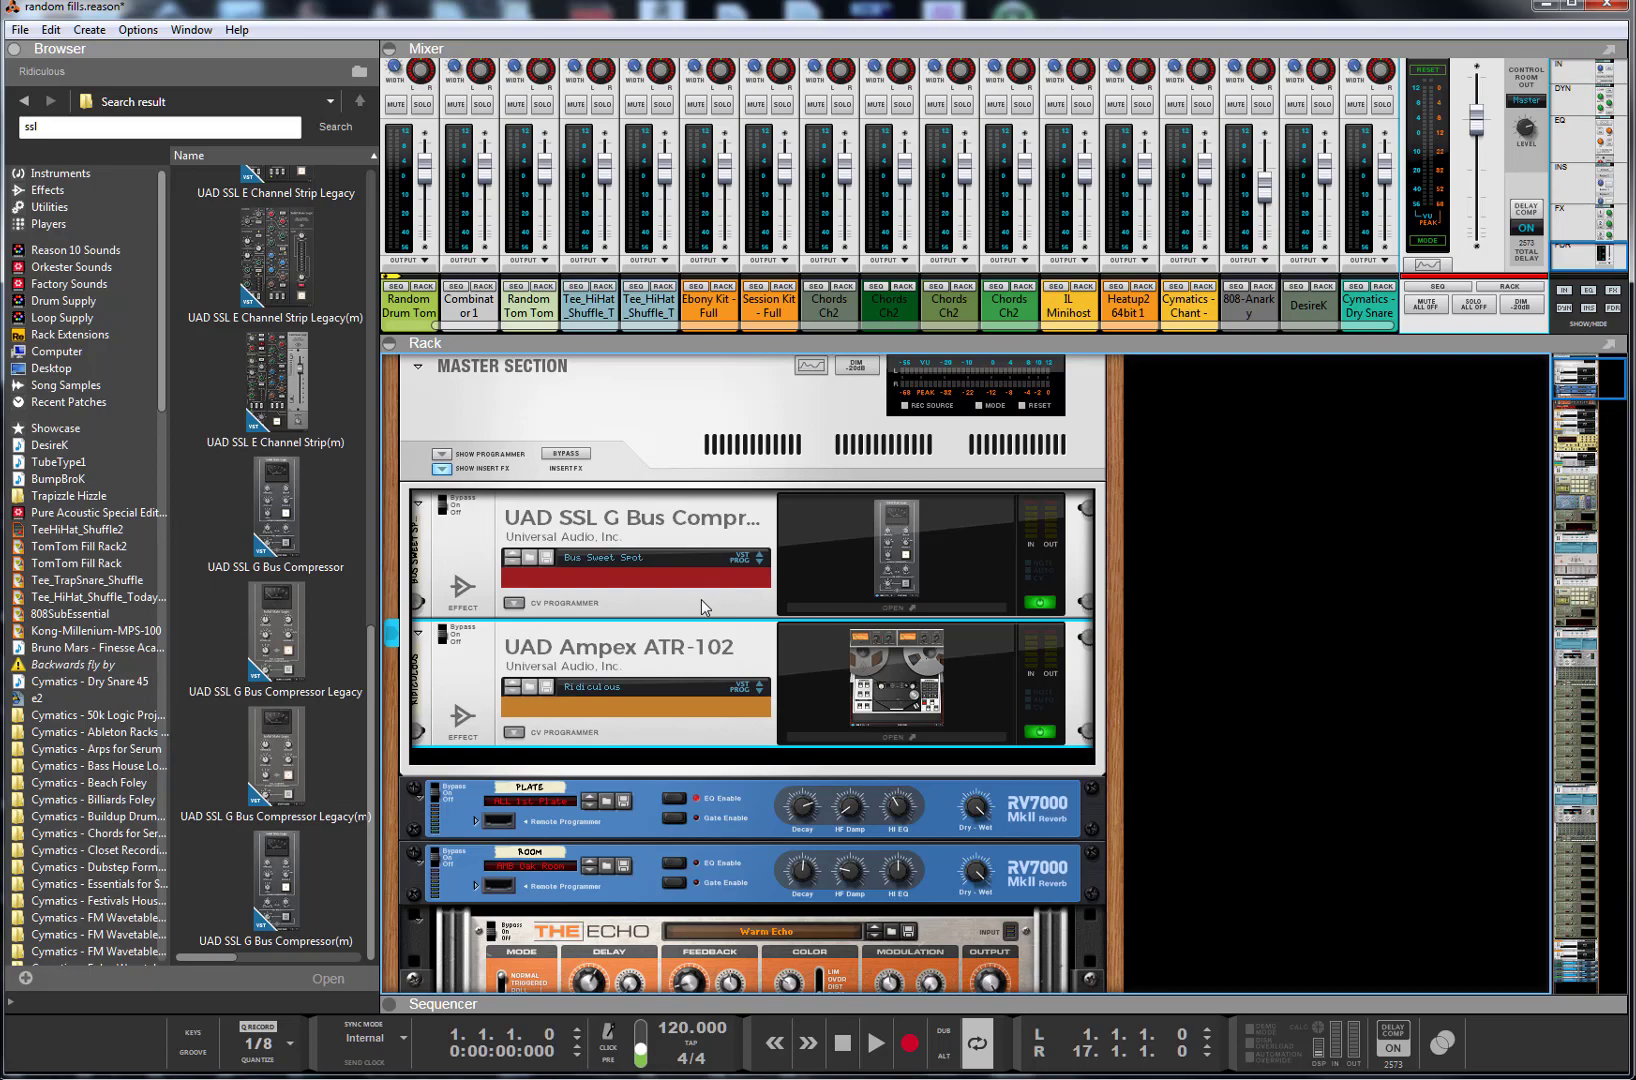
- Enlarge the mixer again to review its full channel strips, and switch the master level meter's display mode
drag(1118, 344, 1140, 832)
drag(1597, 277, 1555, 188)
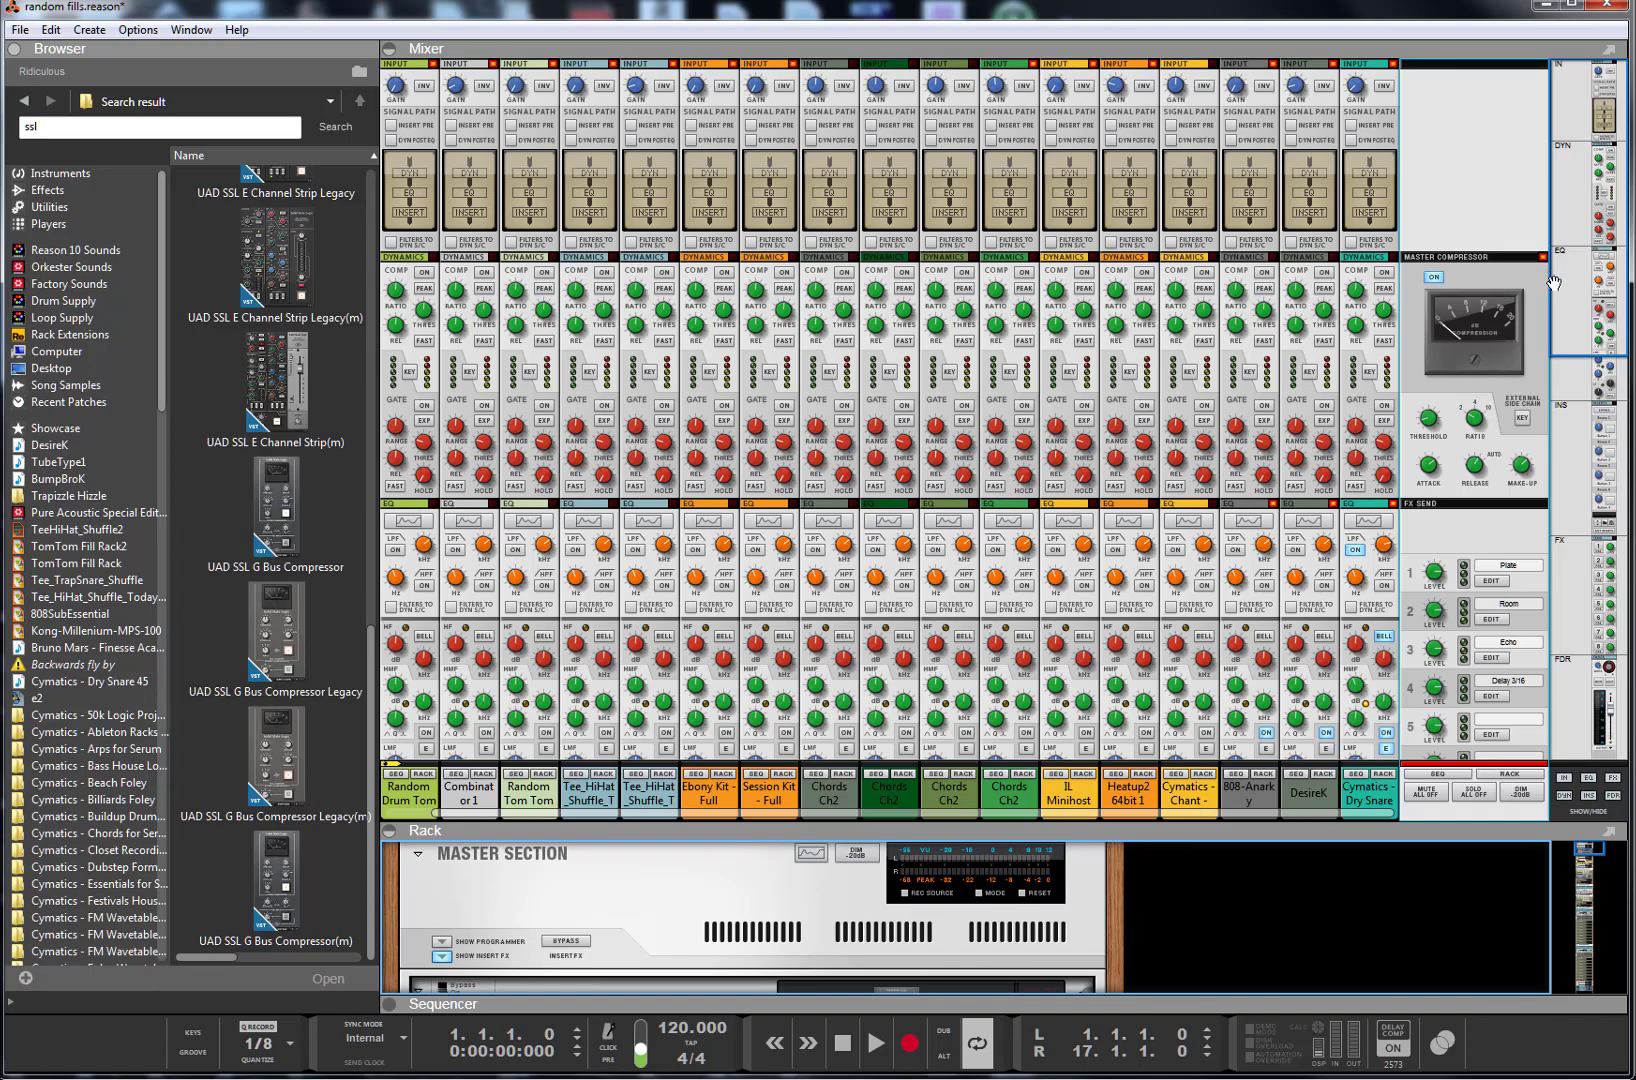
drag(1578, 370, 1598, 717)
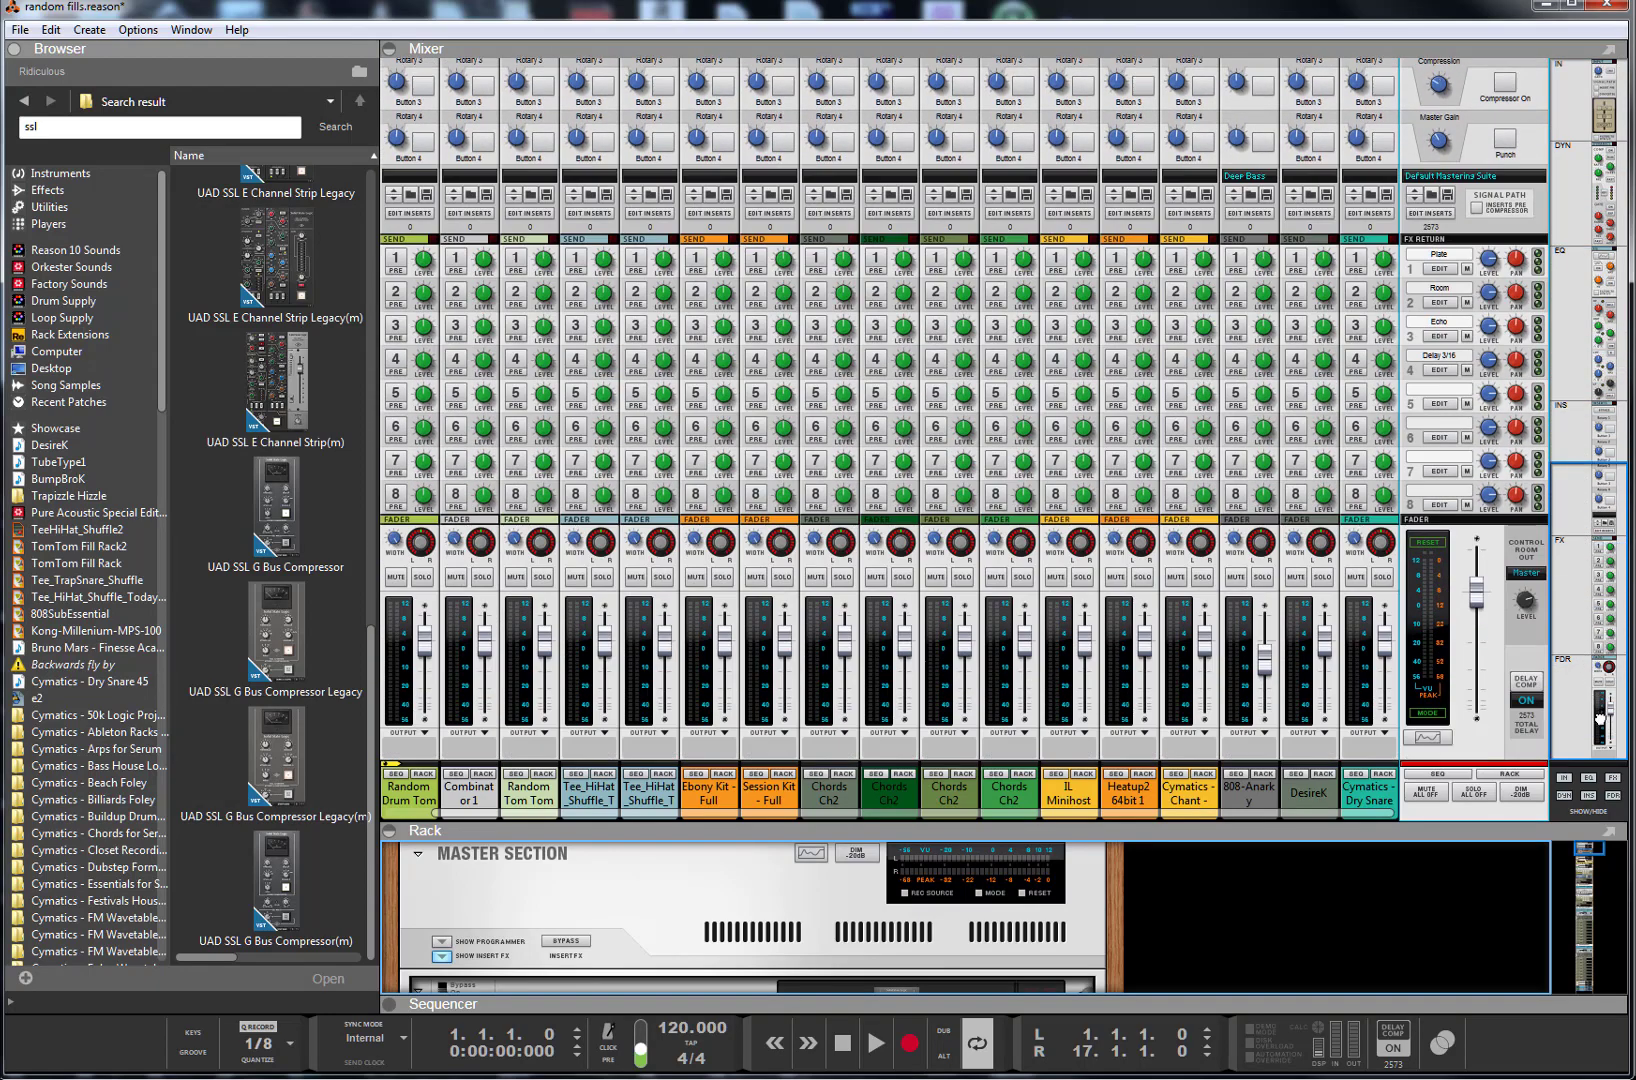
click(1434, 713)
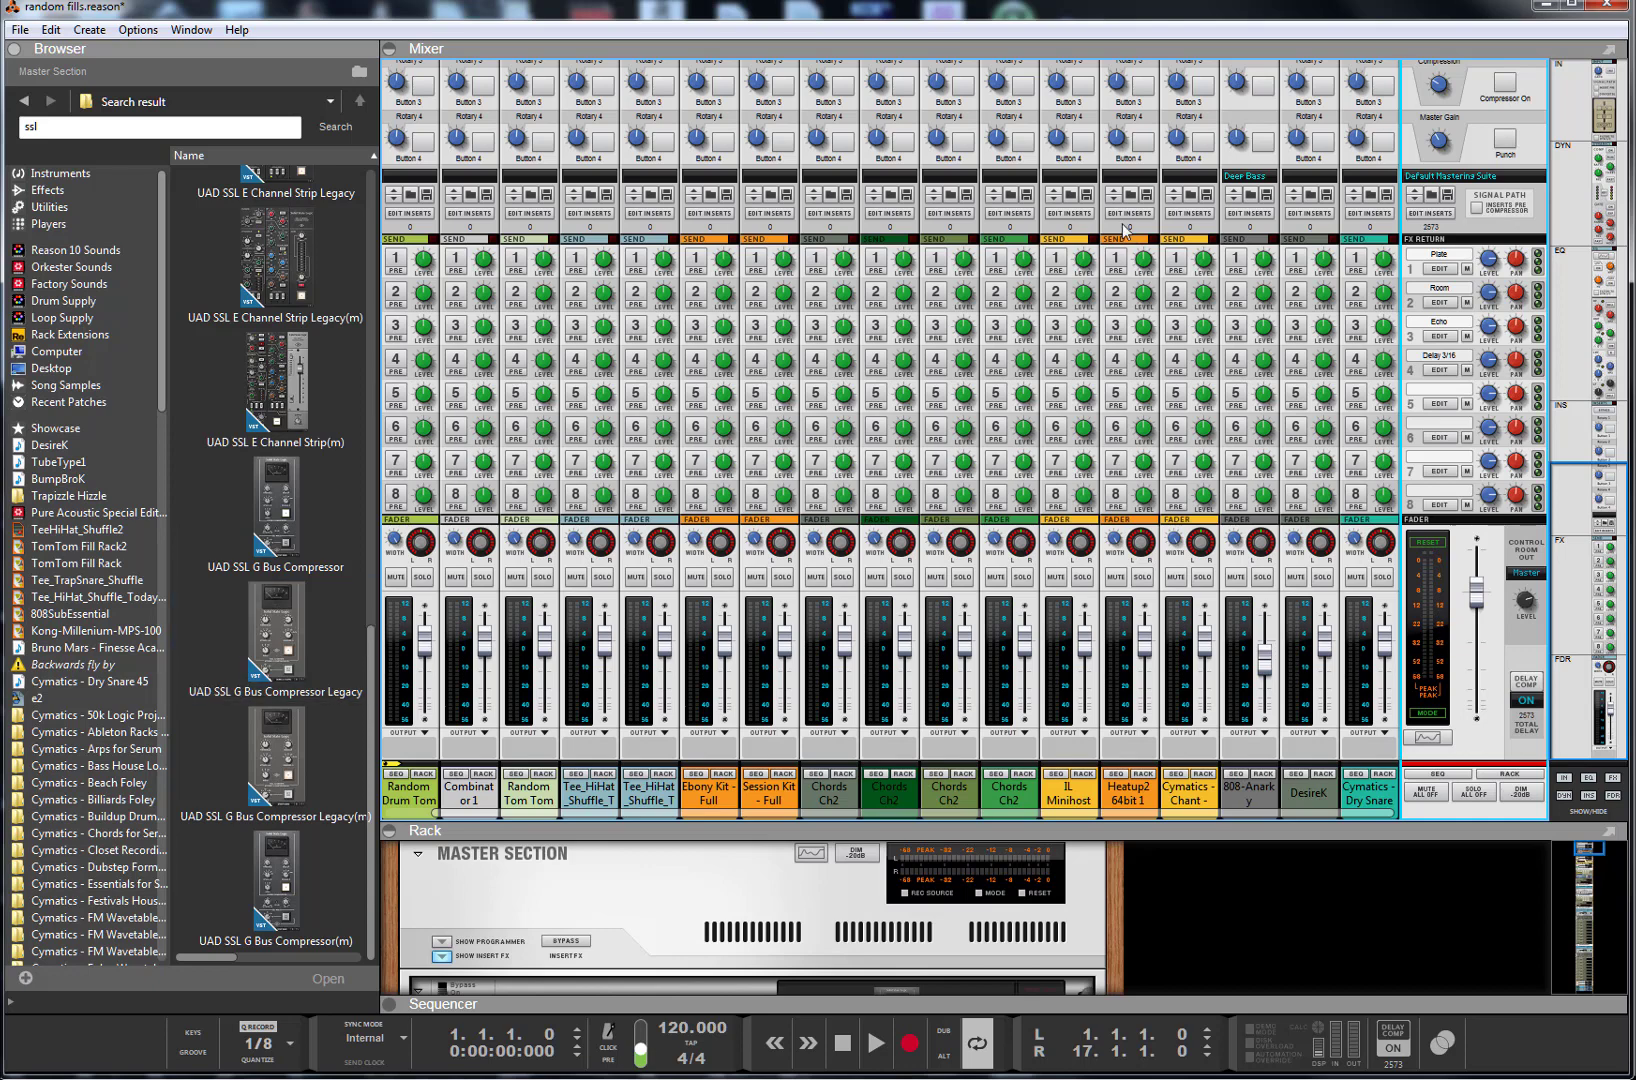
- Review the mixer's channel strips from the input and dynamics sections down to the sends and faders
scroll(1088, 205, up, 3)
scroll(1088, 205, up, 7)
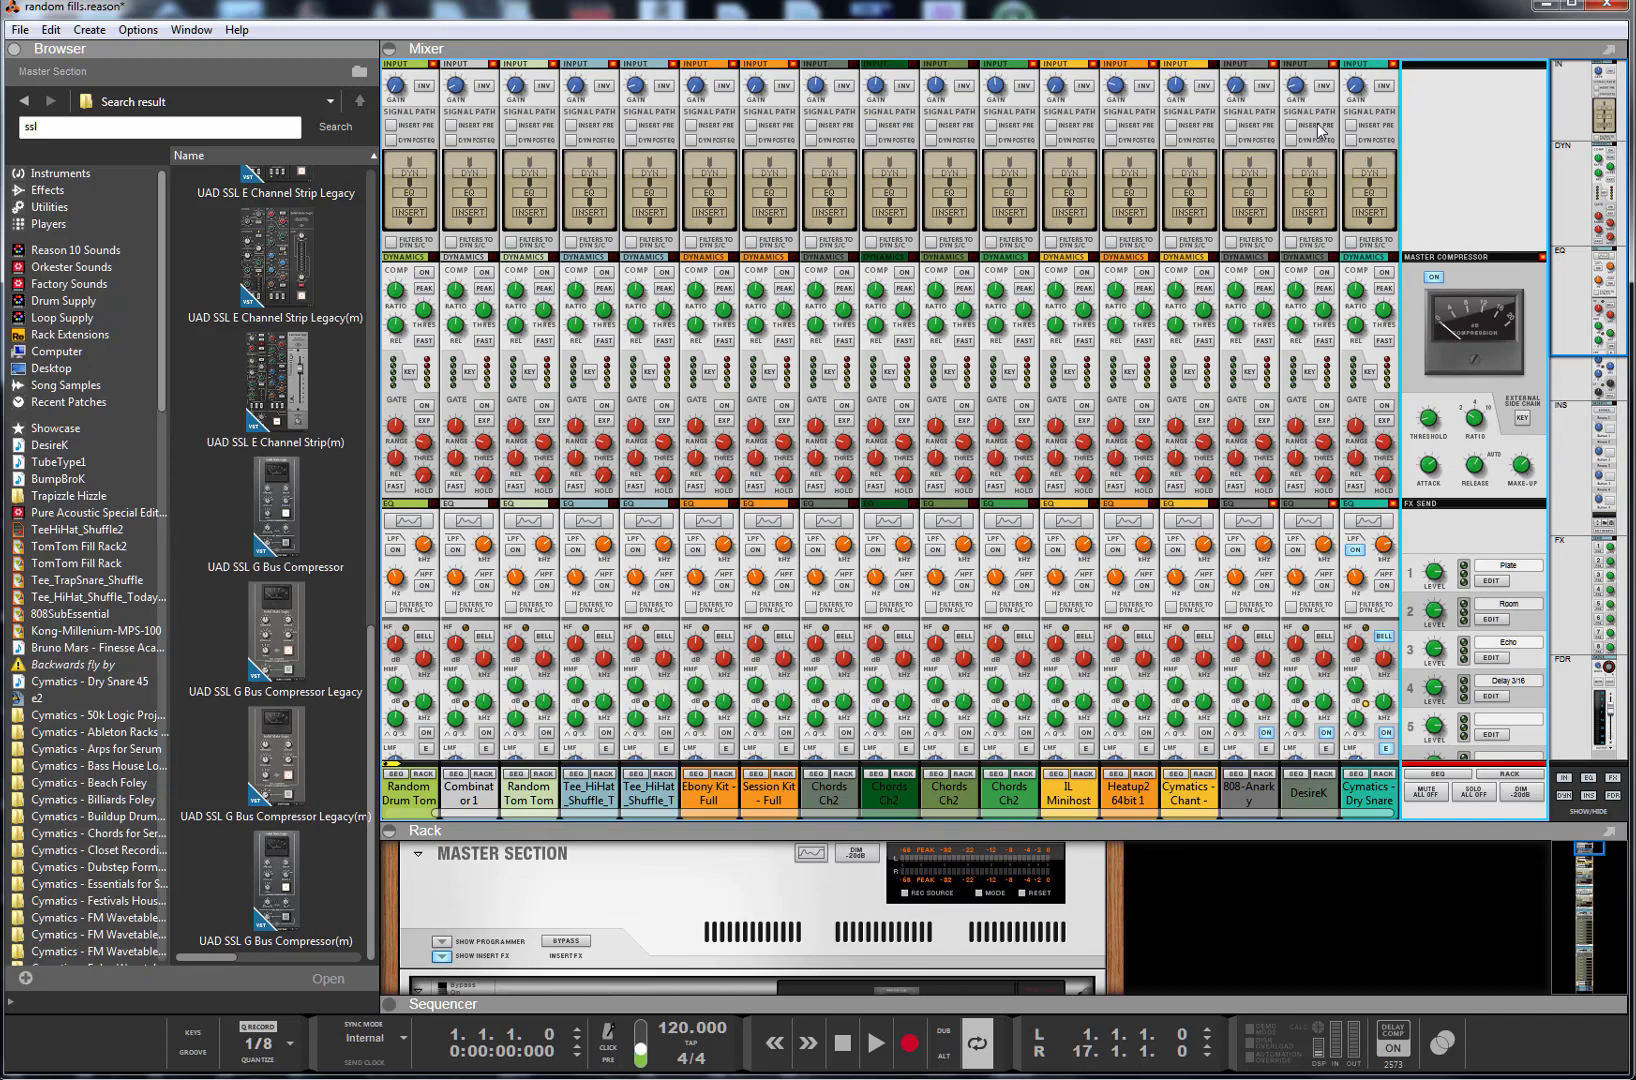
scroll(1130, 380, down, 10)
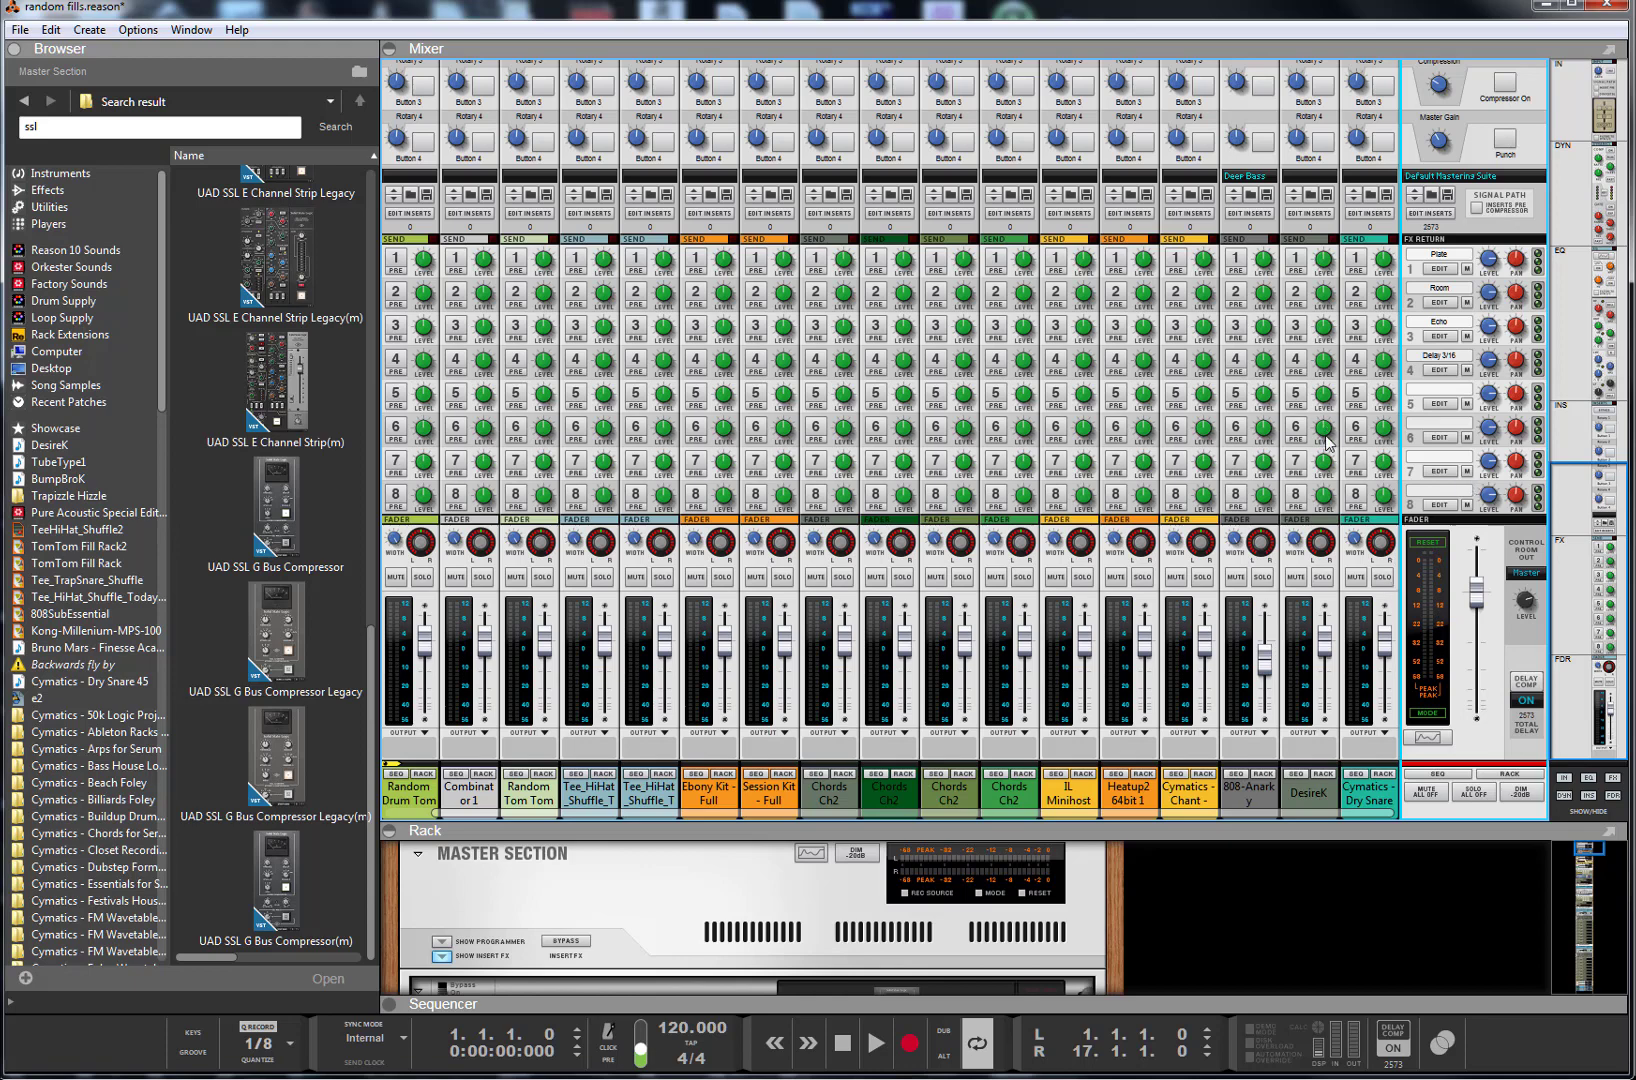
- Flip the rack to its rear and examine the master section's effect cabling, enlarging the mixer again when done
key(Tab)
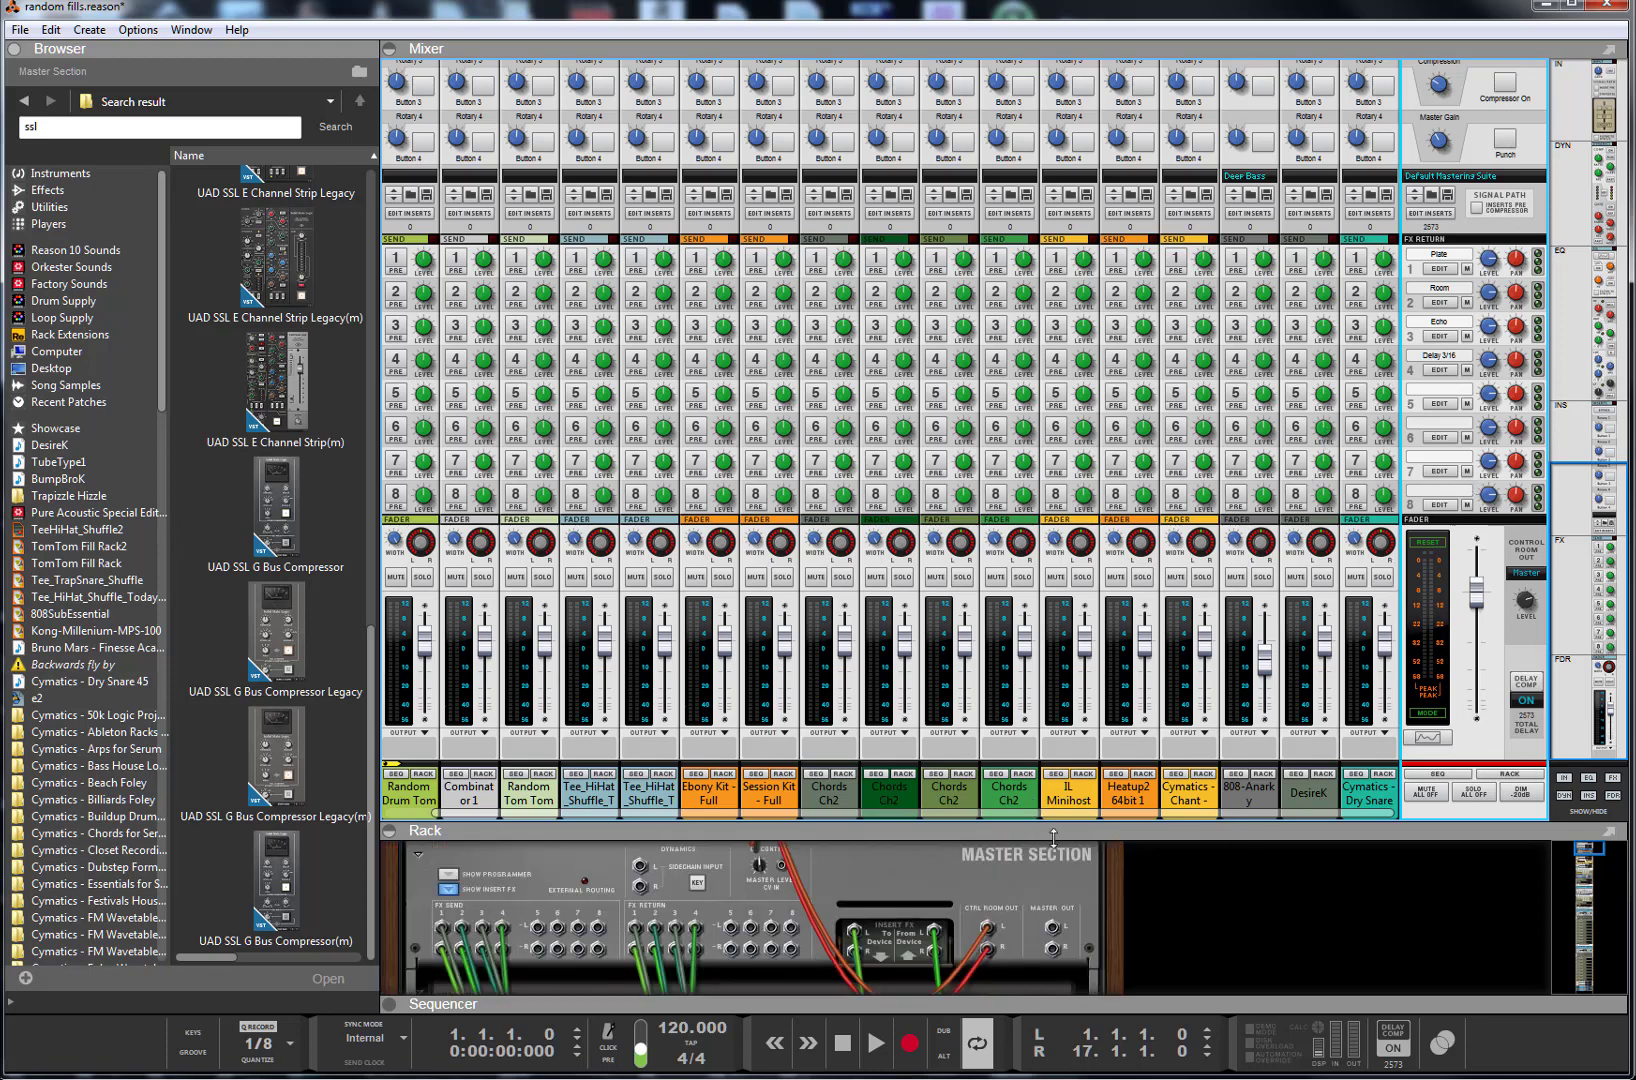
drag(1043, 835, 1050, 158)
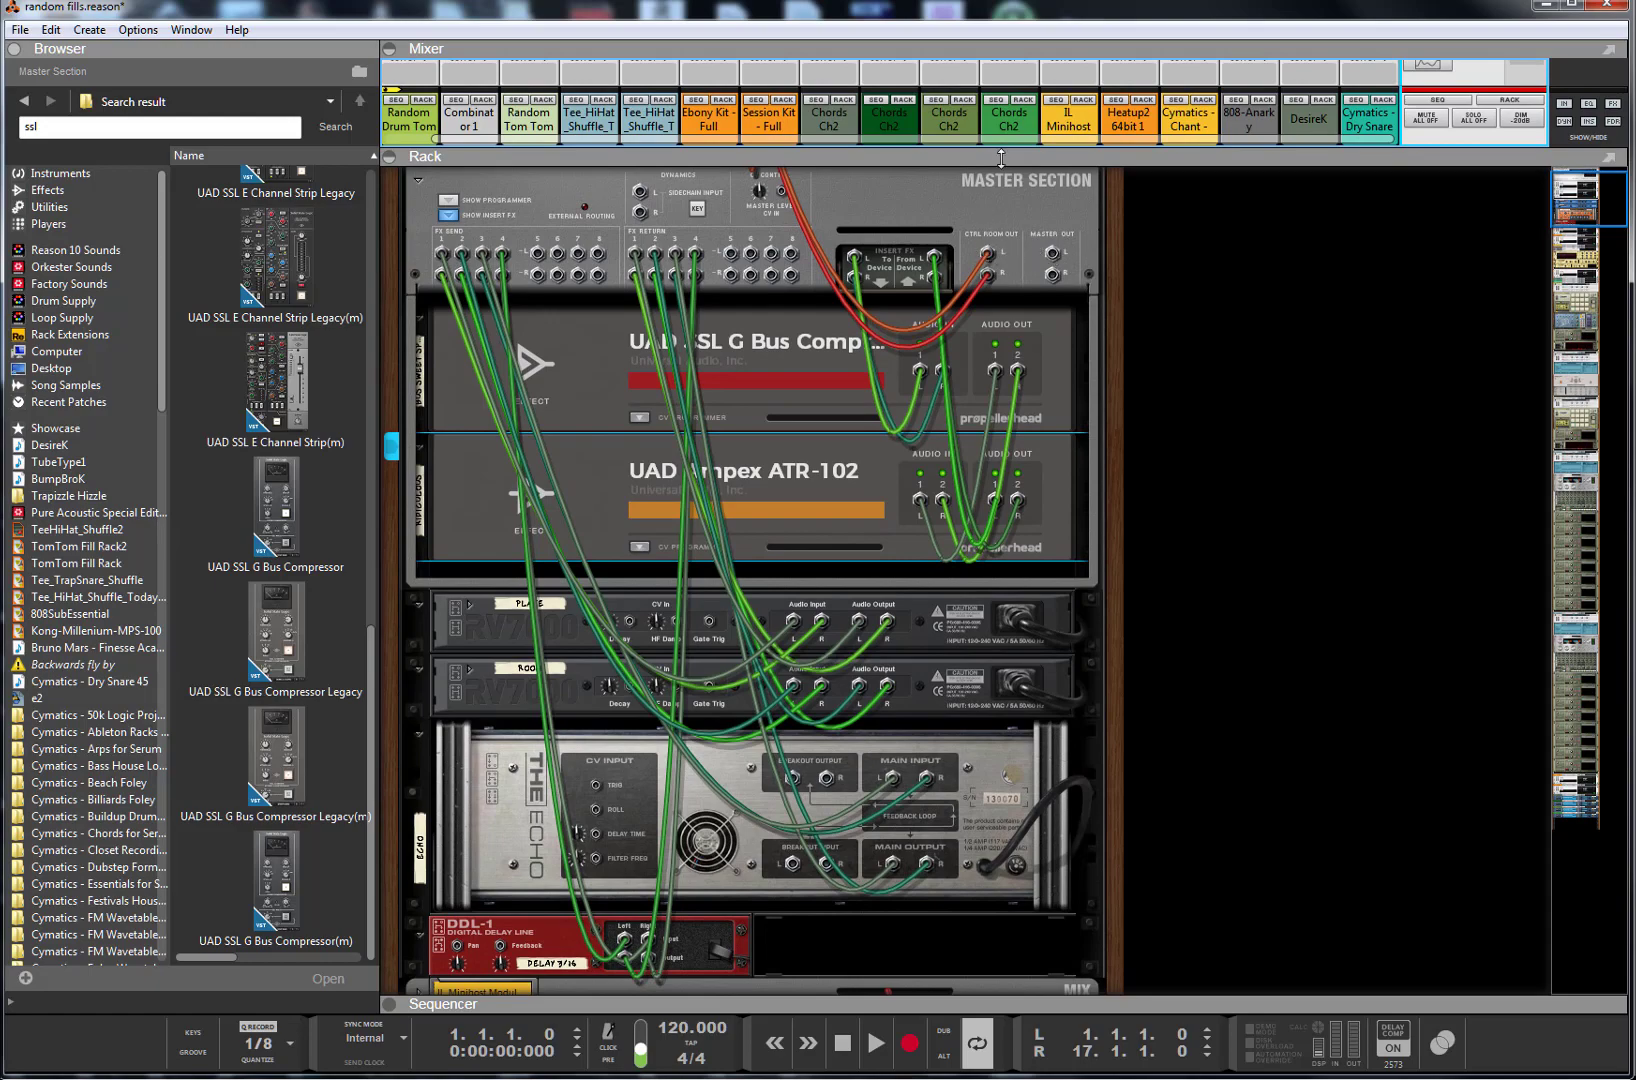
drag(1001, 158, 1072, 821)
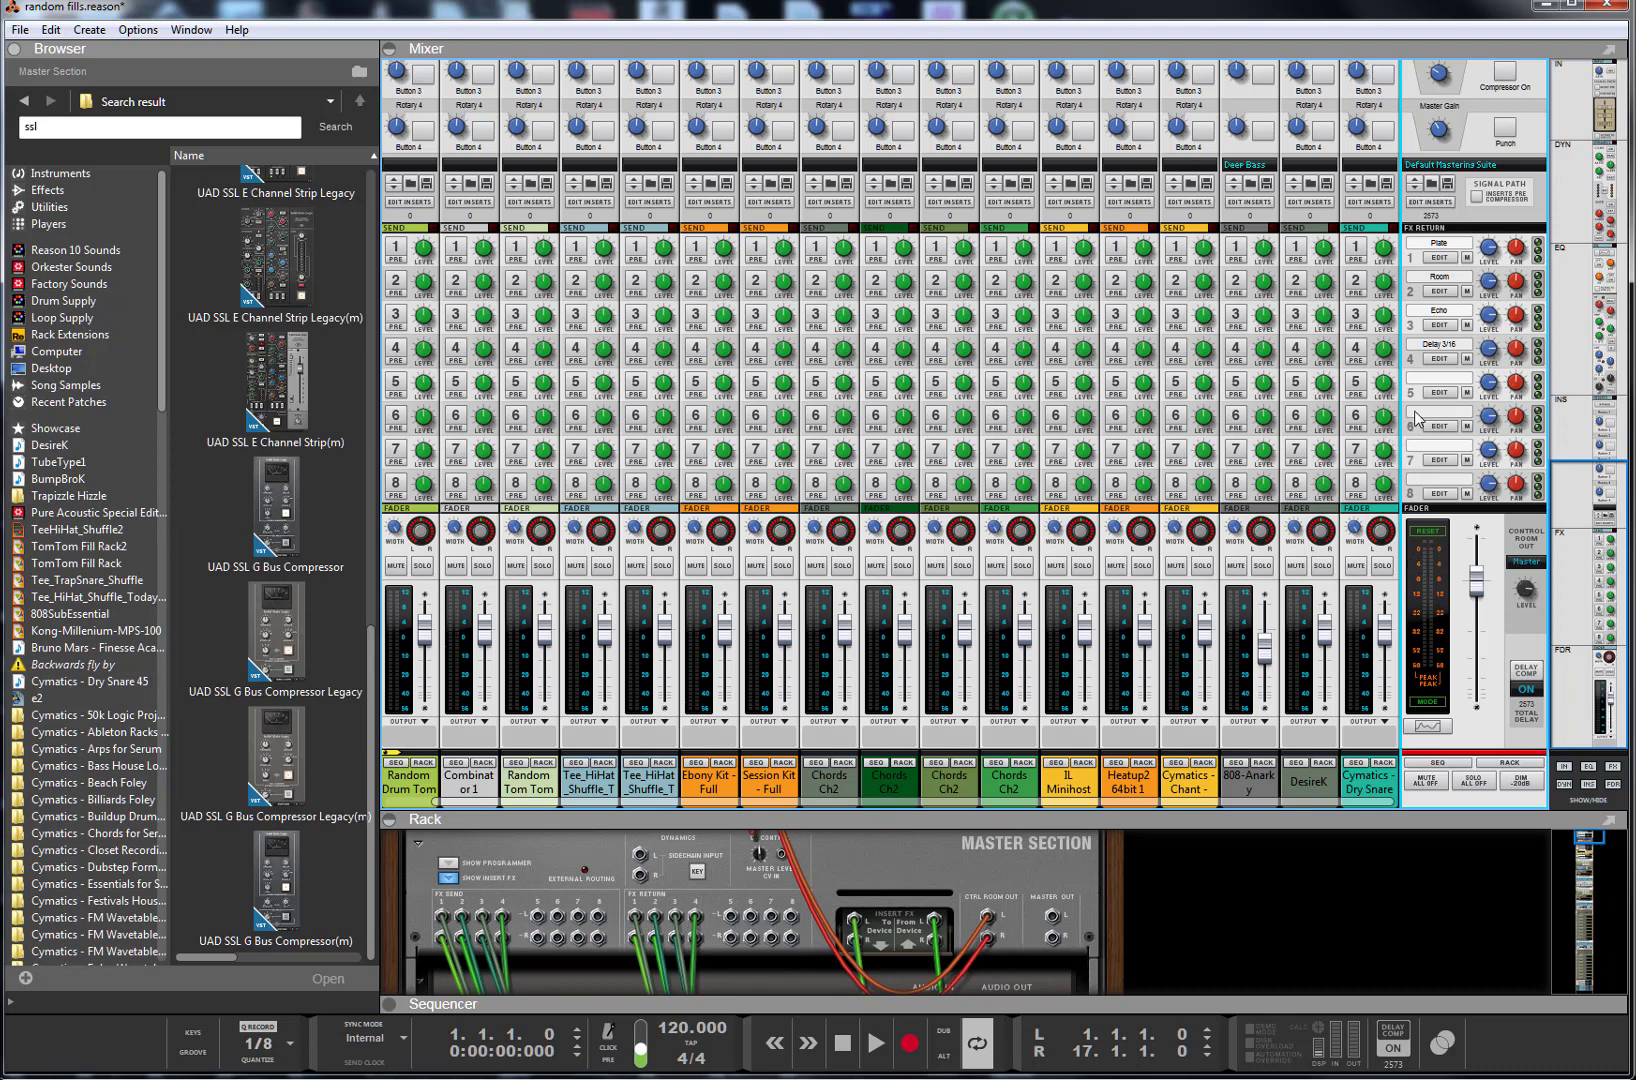
- Turn the rack back to its front and enlarge it to show the devices below the master section
click(971, 863)
key(Tab)
drag(992, 819, 990, 236)
scroll(796, 504, down, 2)
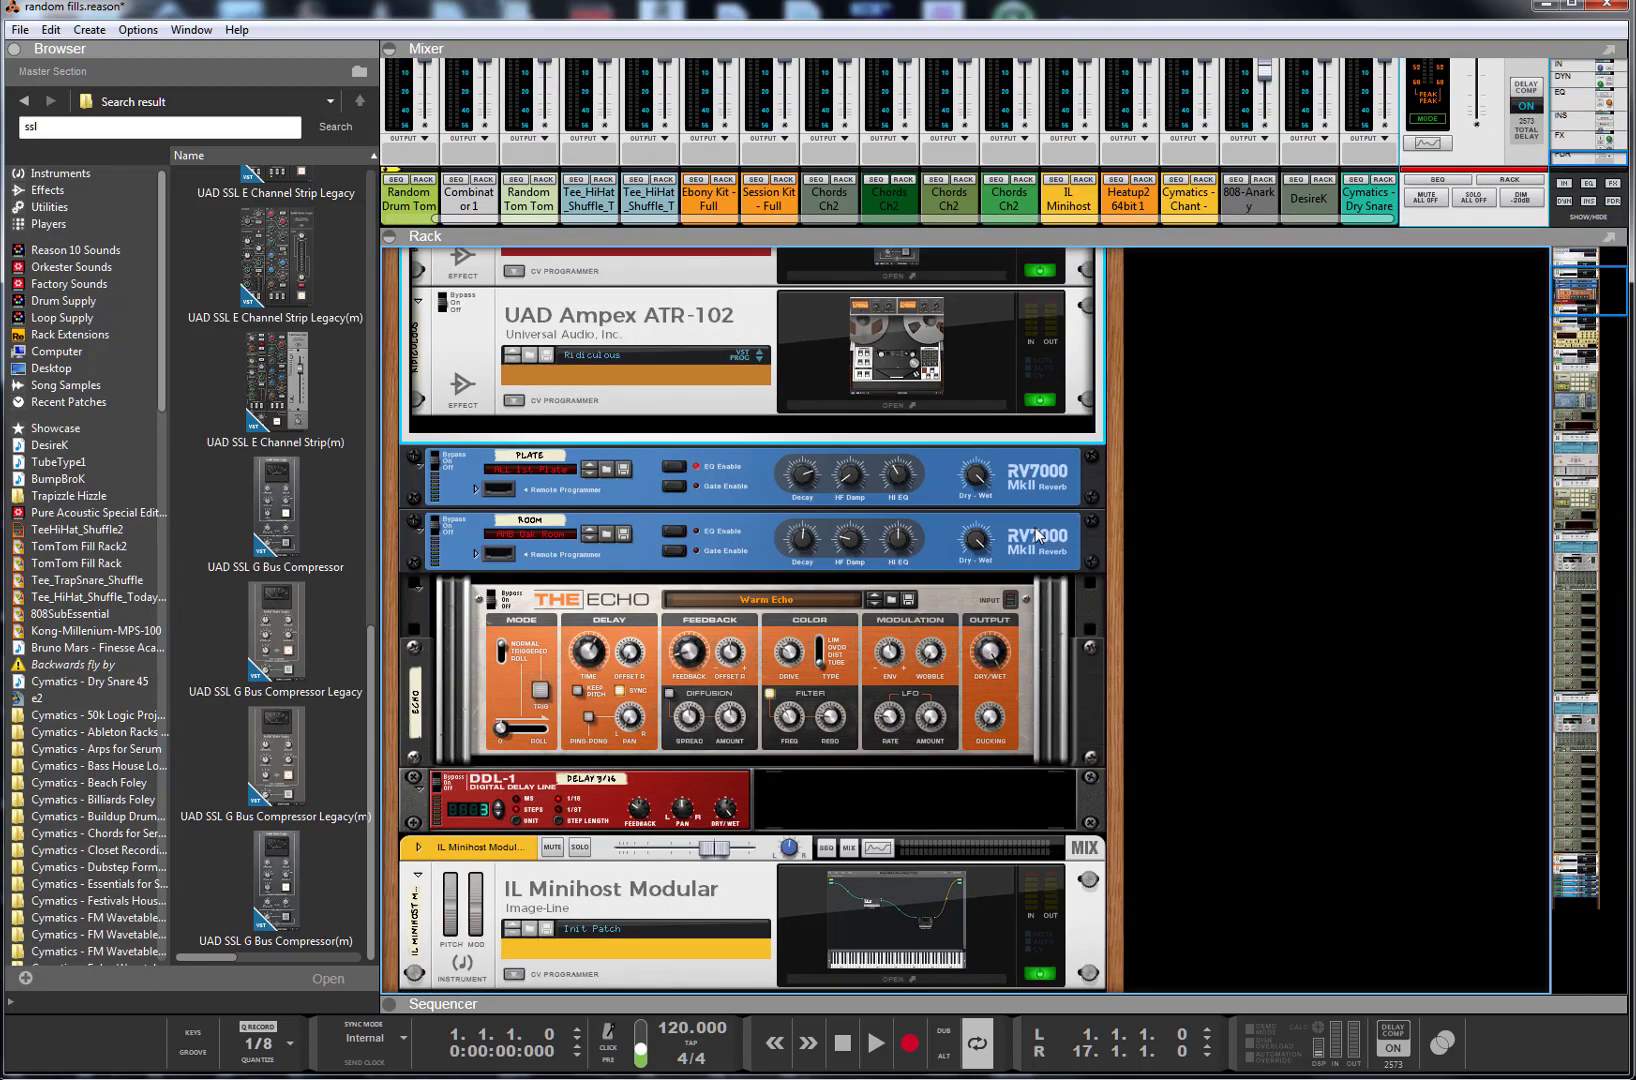
- Open the IL Minihost Modular plug-in window, move it over the rack and make it slightly smaller
scroll(790, 658, down, 3)
click(881, 620)
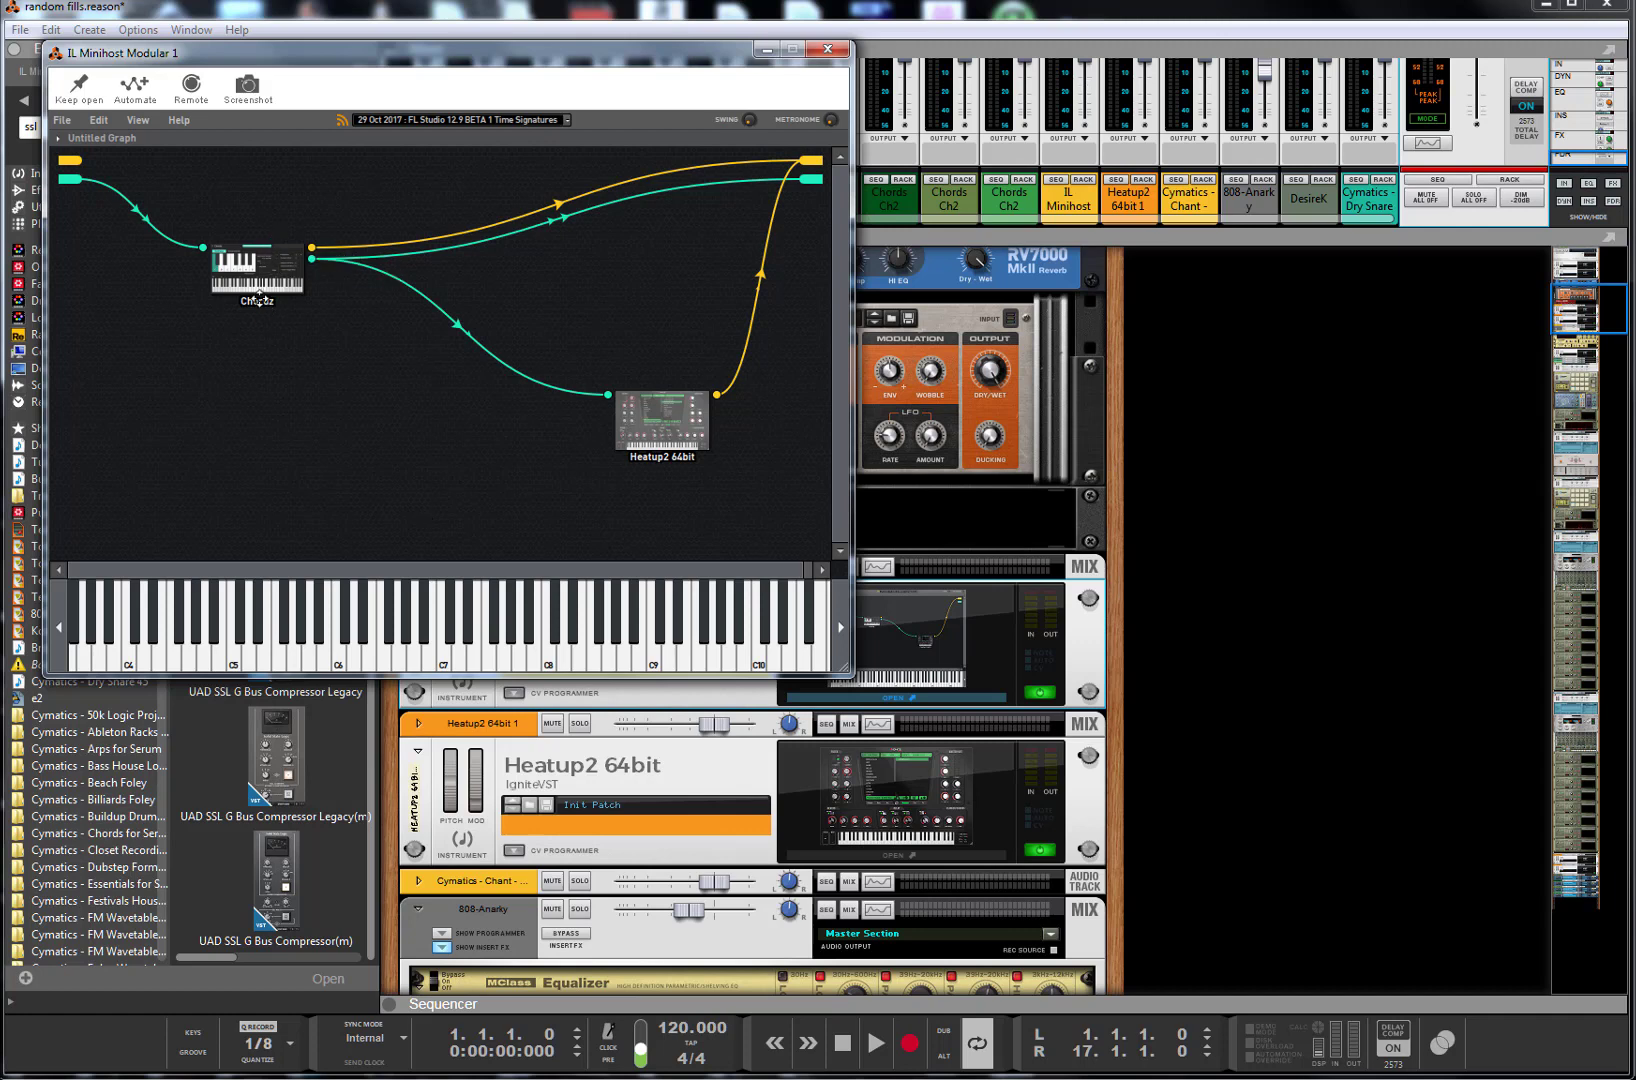
drag(297, 62, 755, 157)
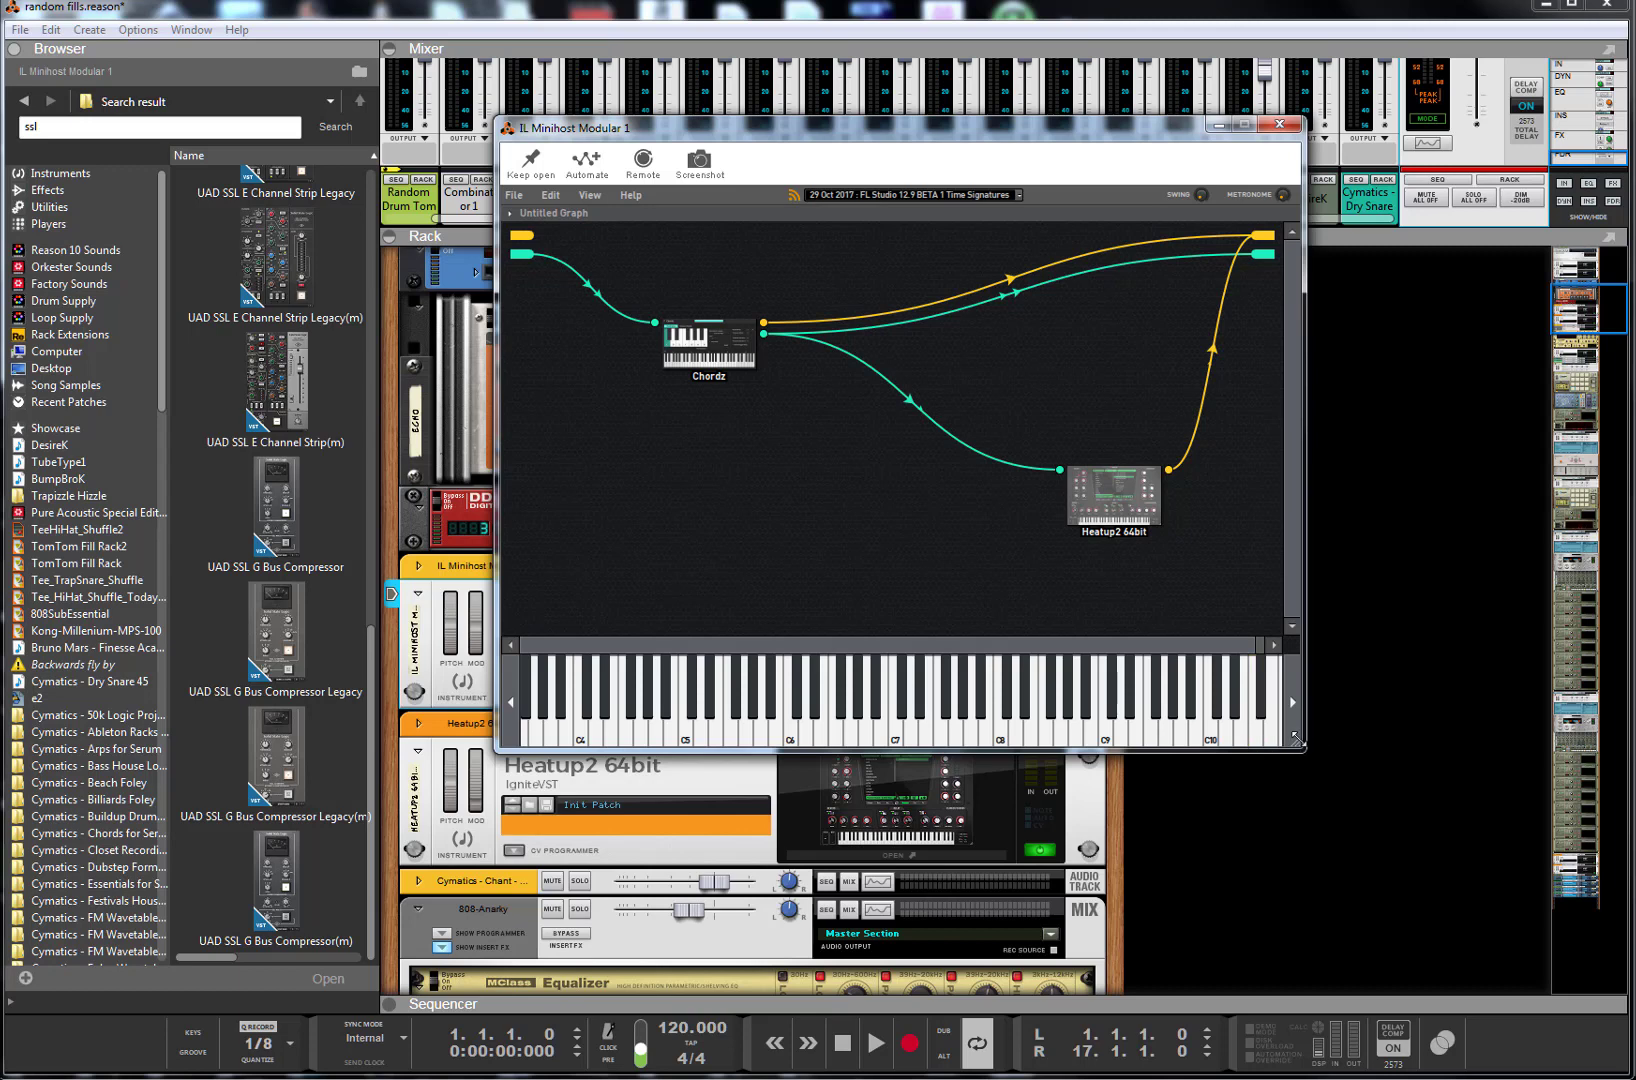
mouse_move(1296, 739)
mouse_down()
mouse_move(1348, 778)
mouse_move(1298, 706)
mouse_move(1335, 712)
mouse_move(1286, 714)
mouse_up()
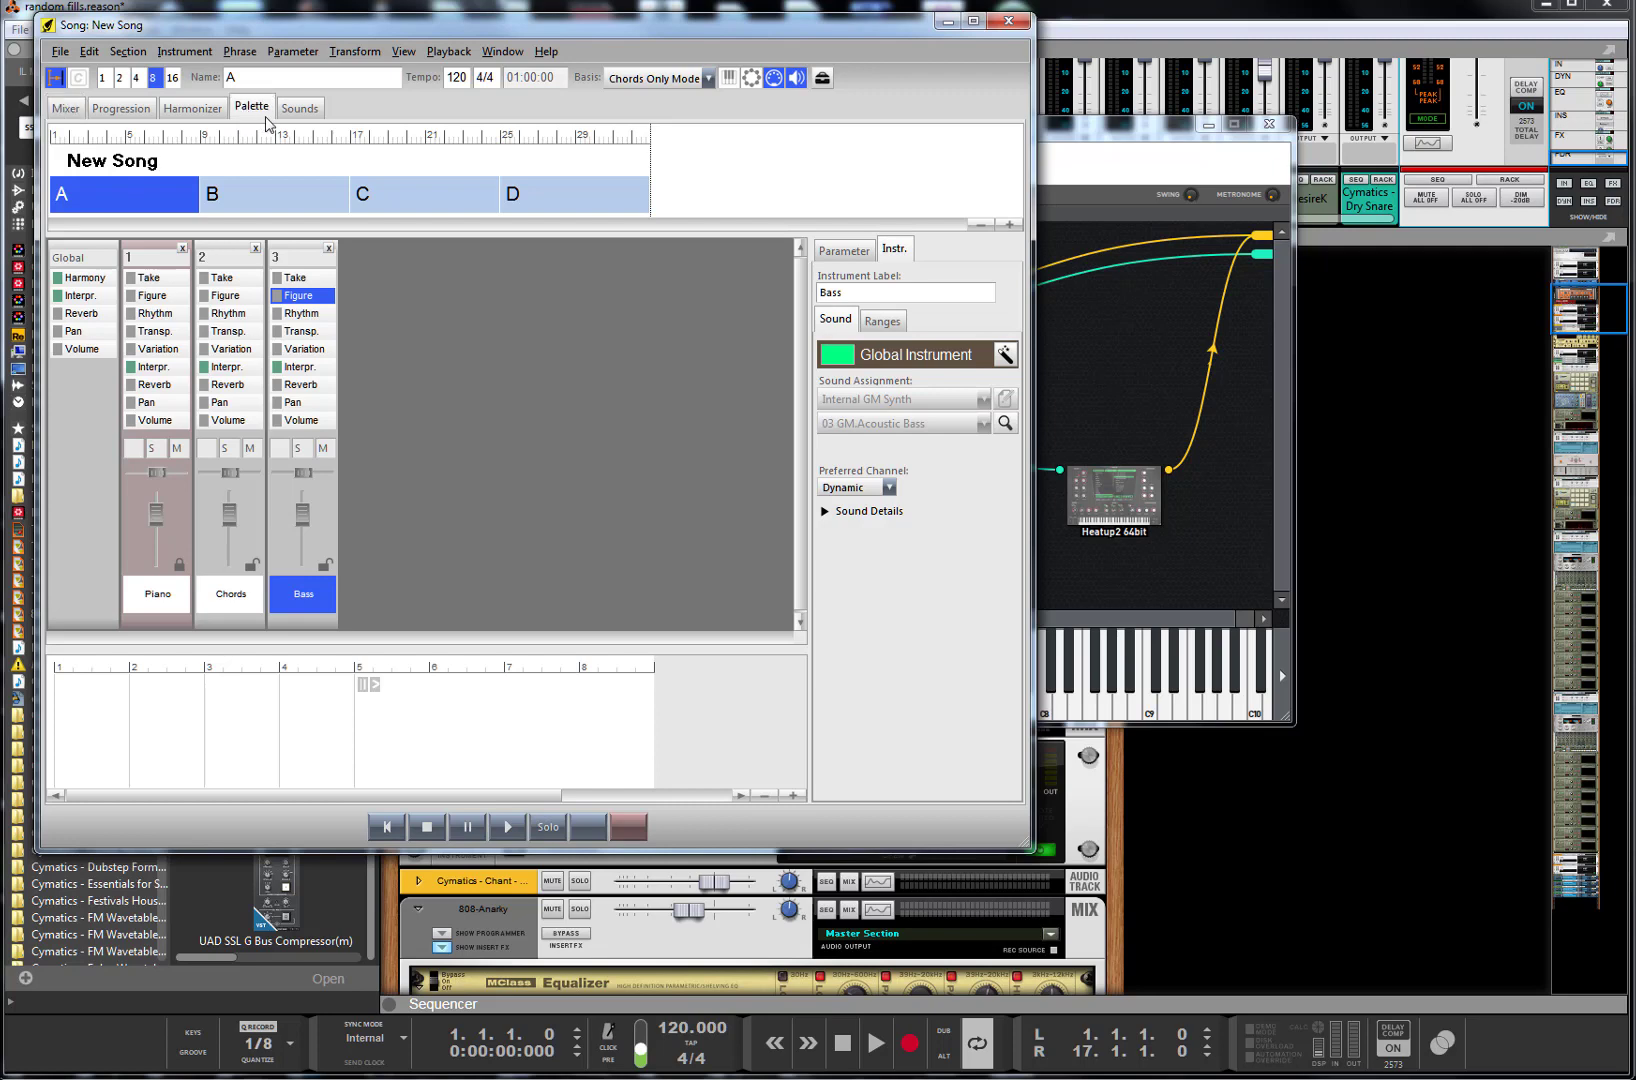
- View the New Song window's chord palette, minimize that window, and open the Chordz plug-in from the Minihost graph
click(263, 113)
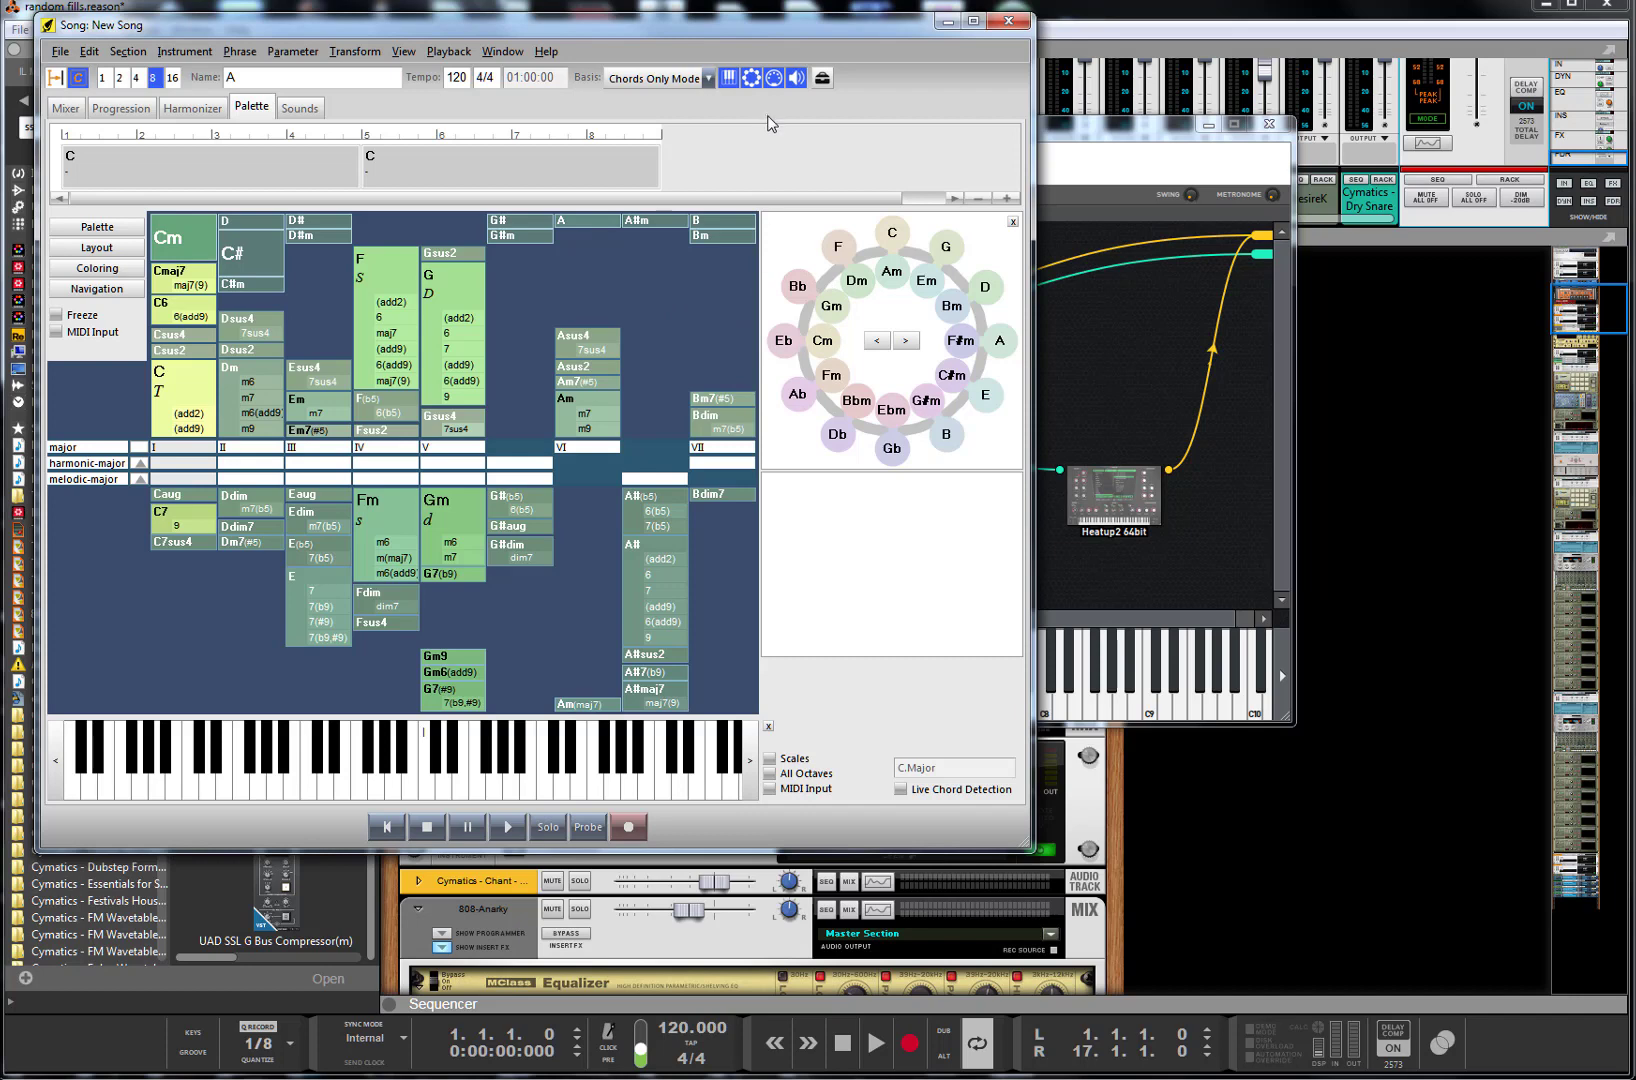
click(947, 21)
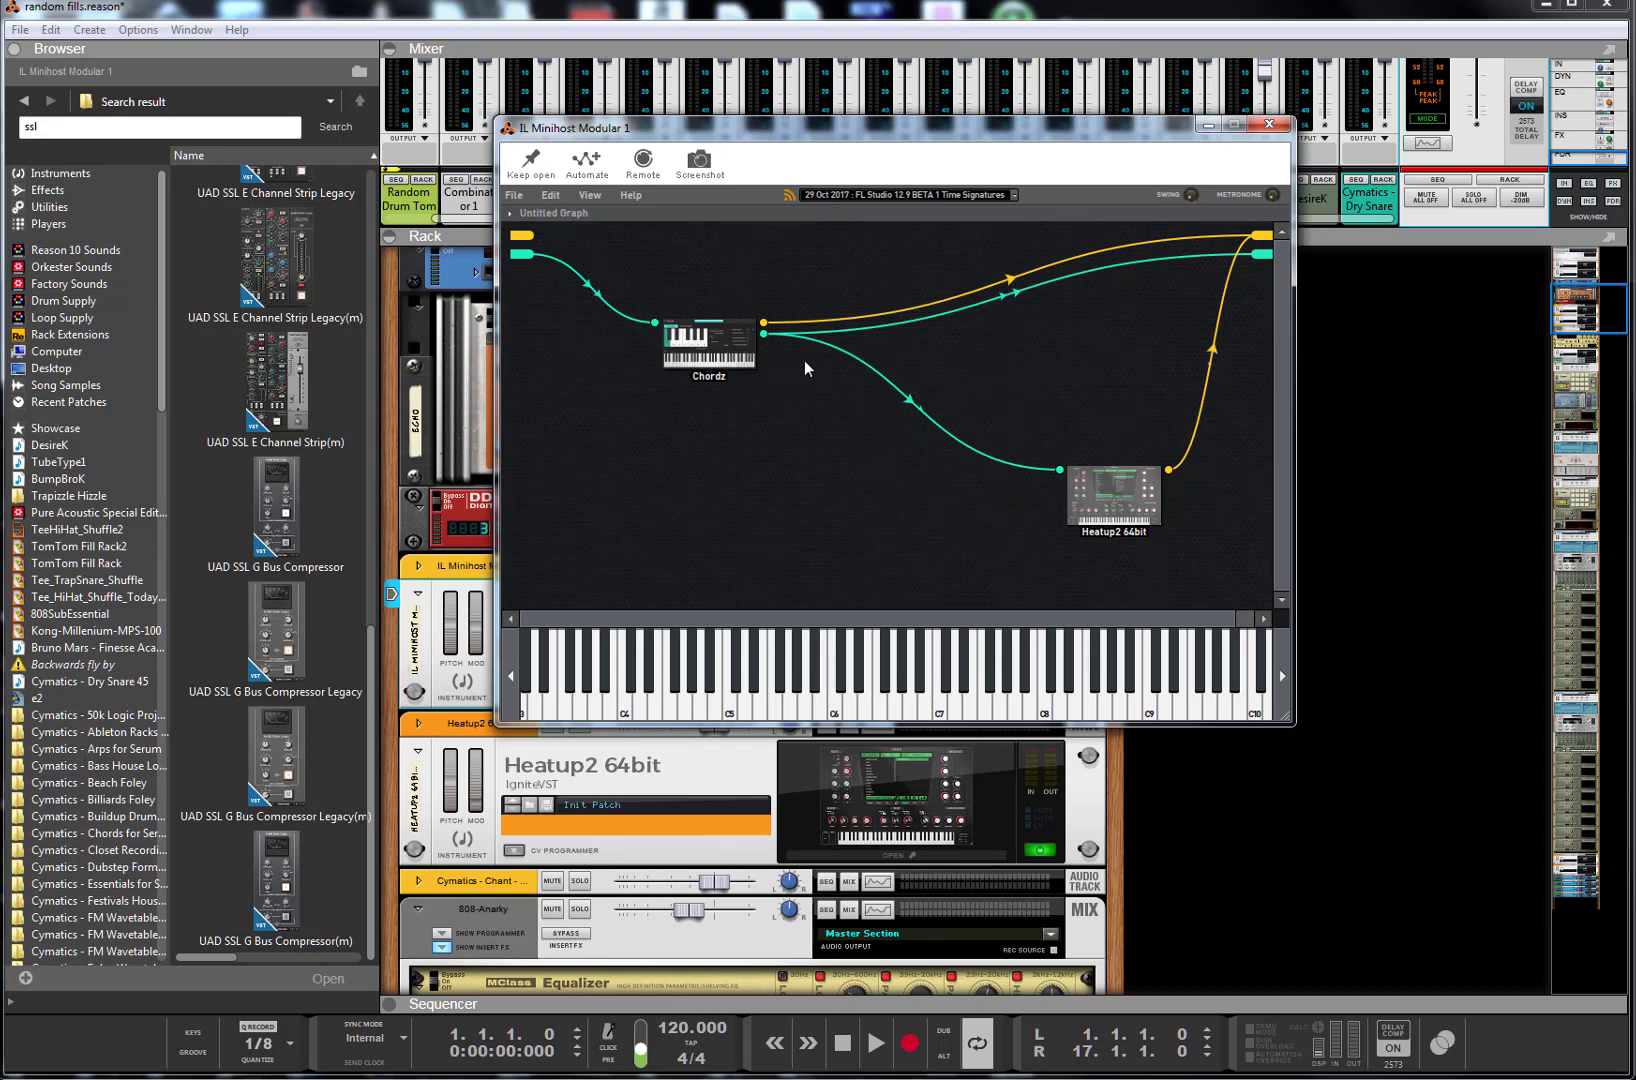
double_click(725, 338)
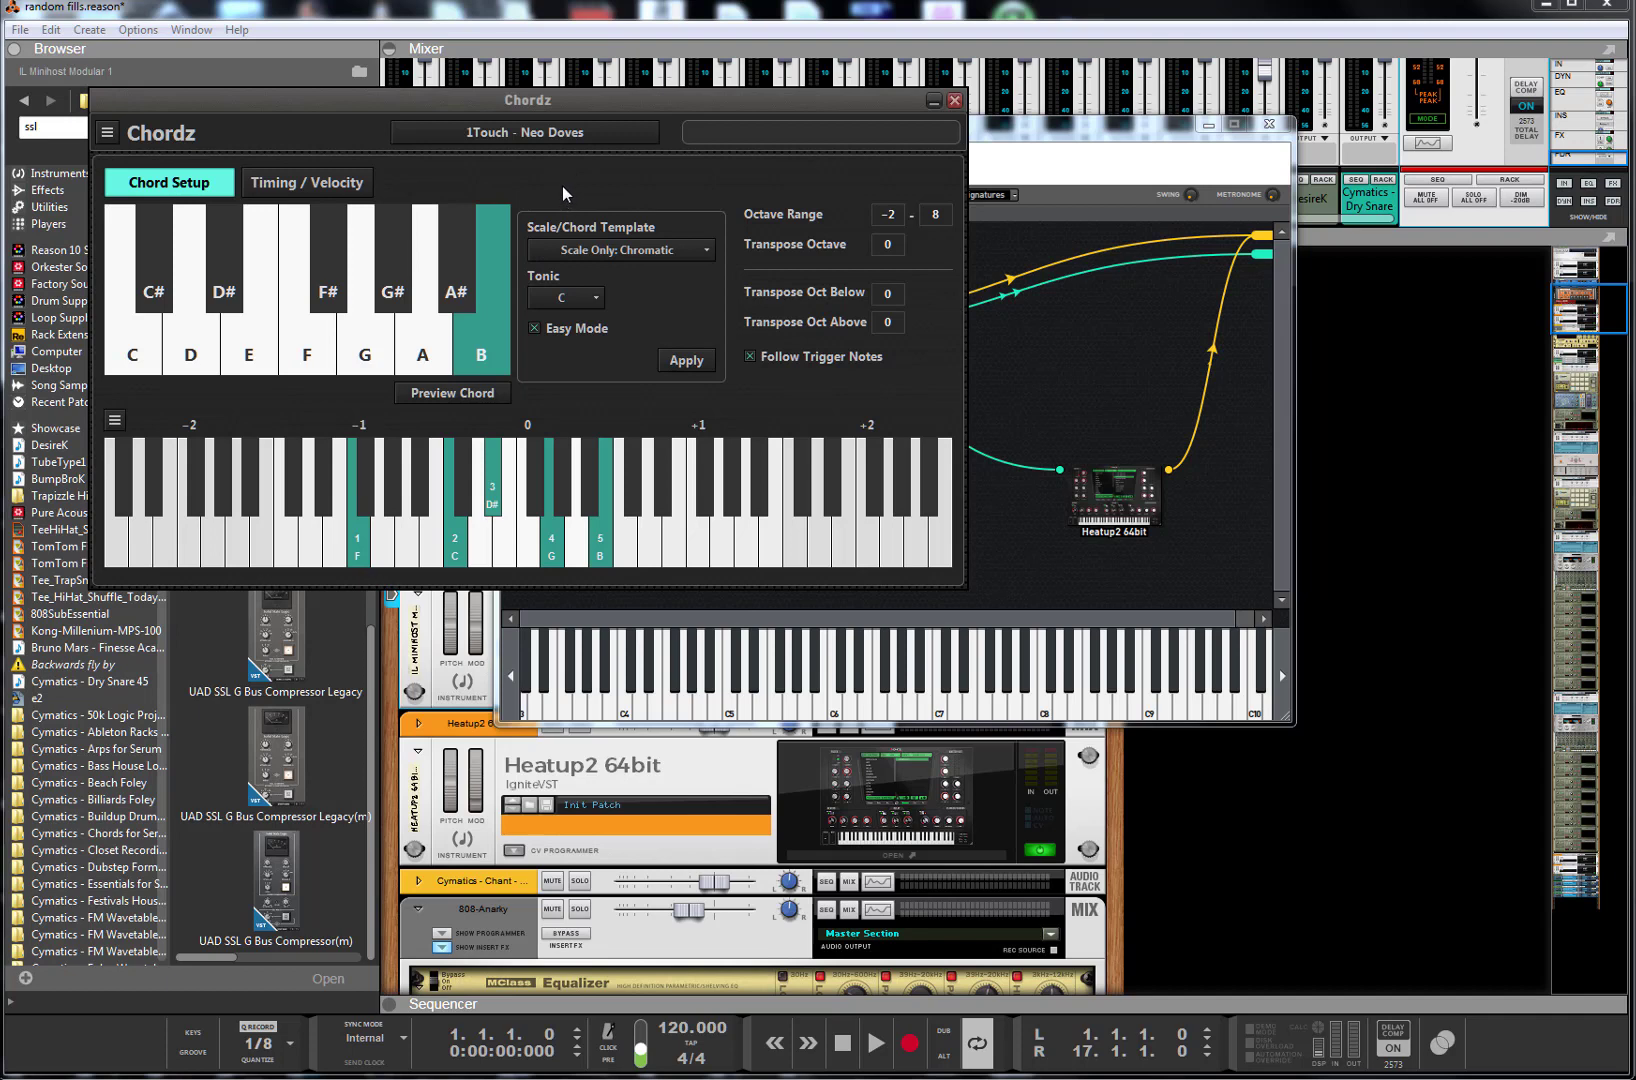
- Switch back to the New Song window and audition Bm7(b5), A7sus4, G#aug and Cmaj7(9) from the C major palette
key(alt+Tab)
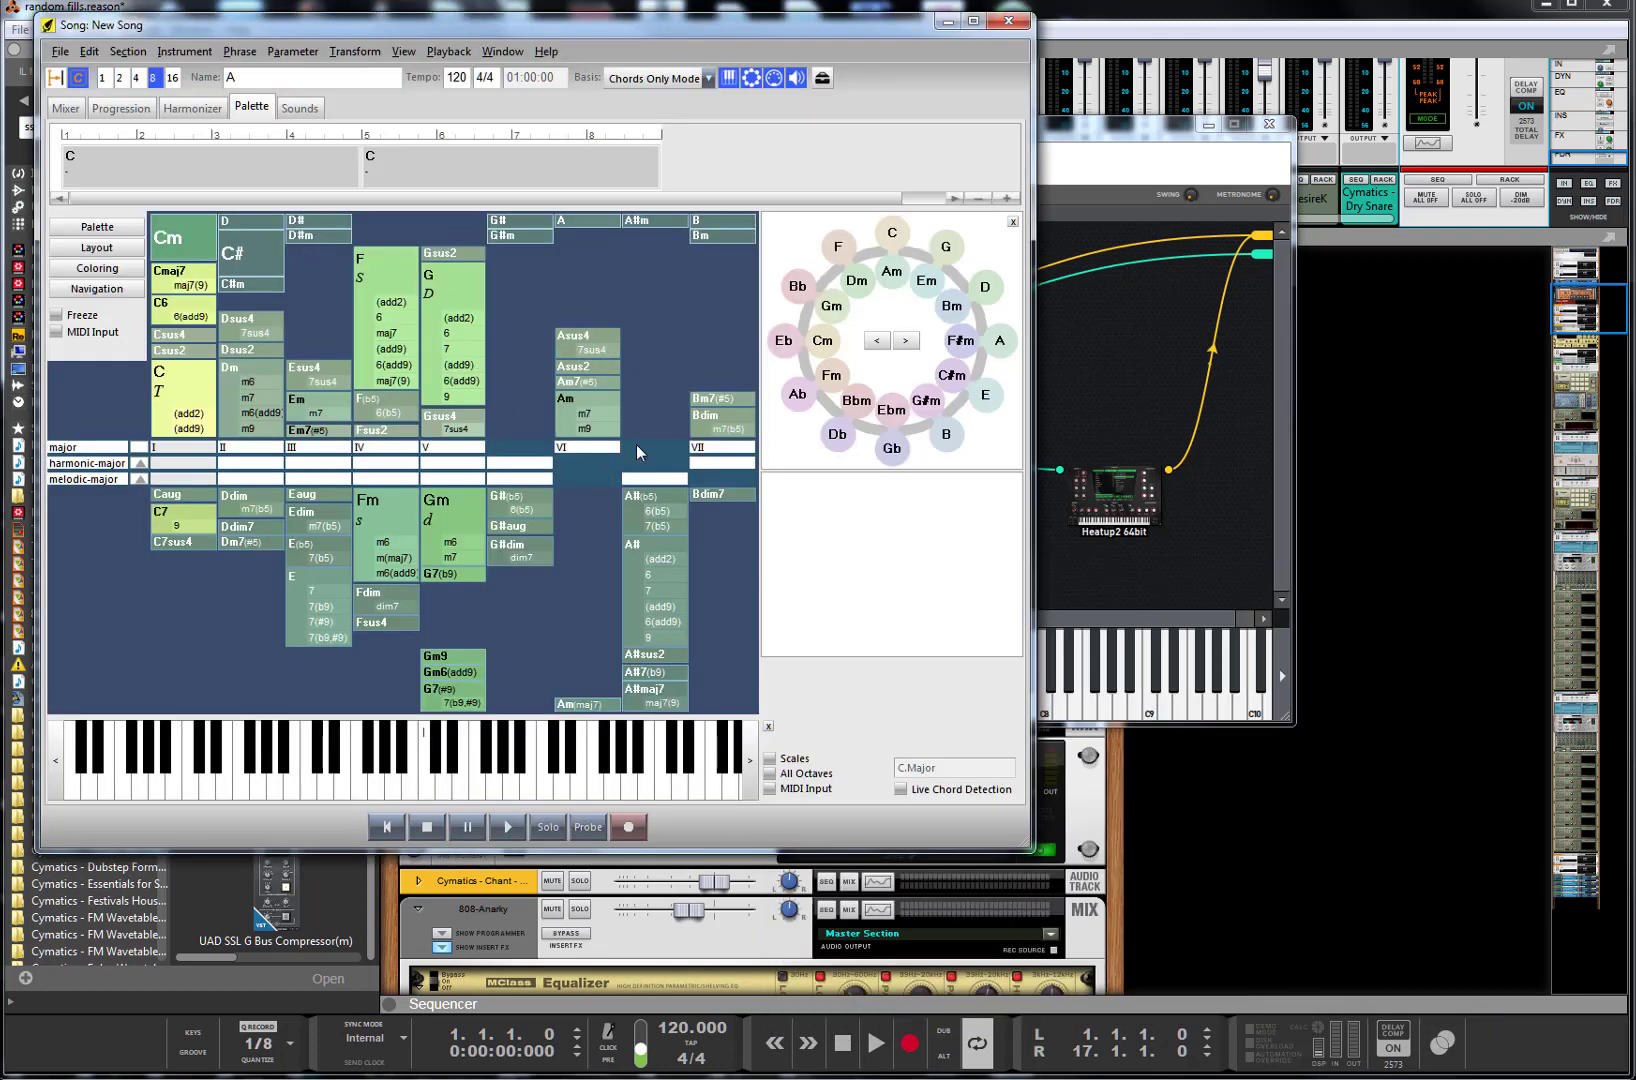
click(739, 433)
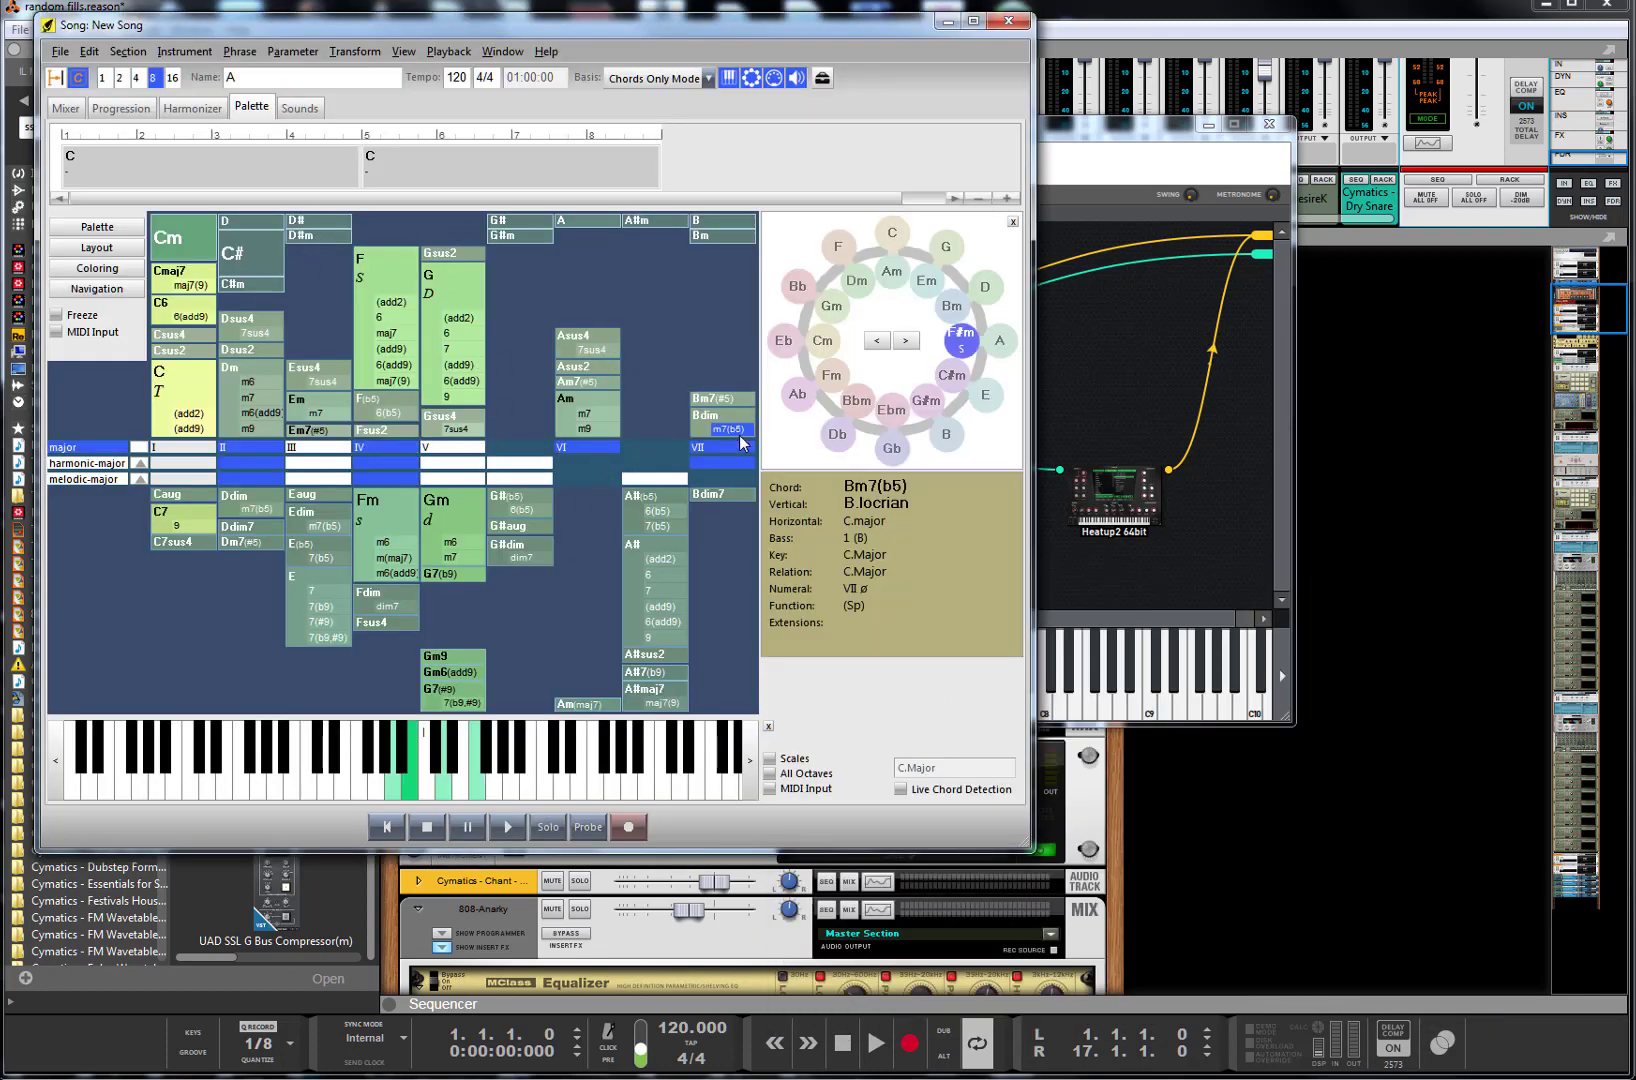
click(600, 350)
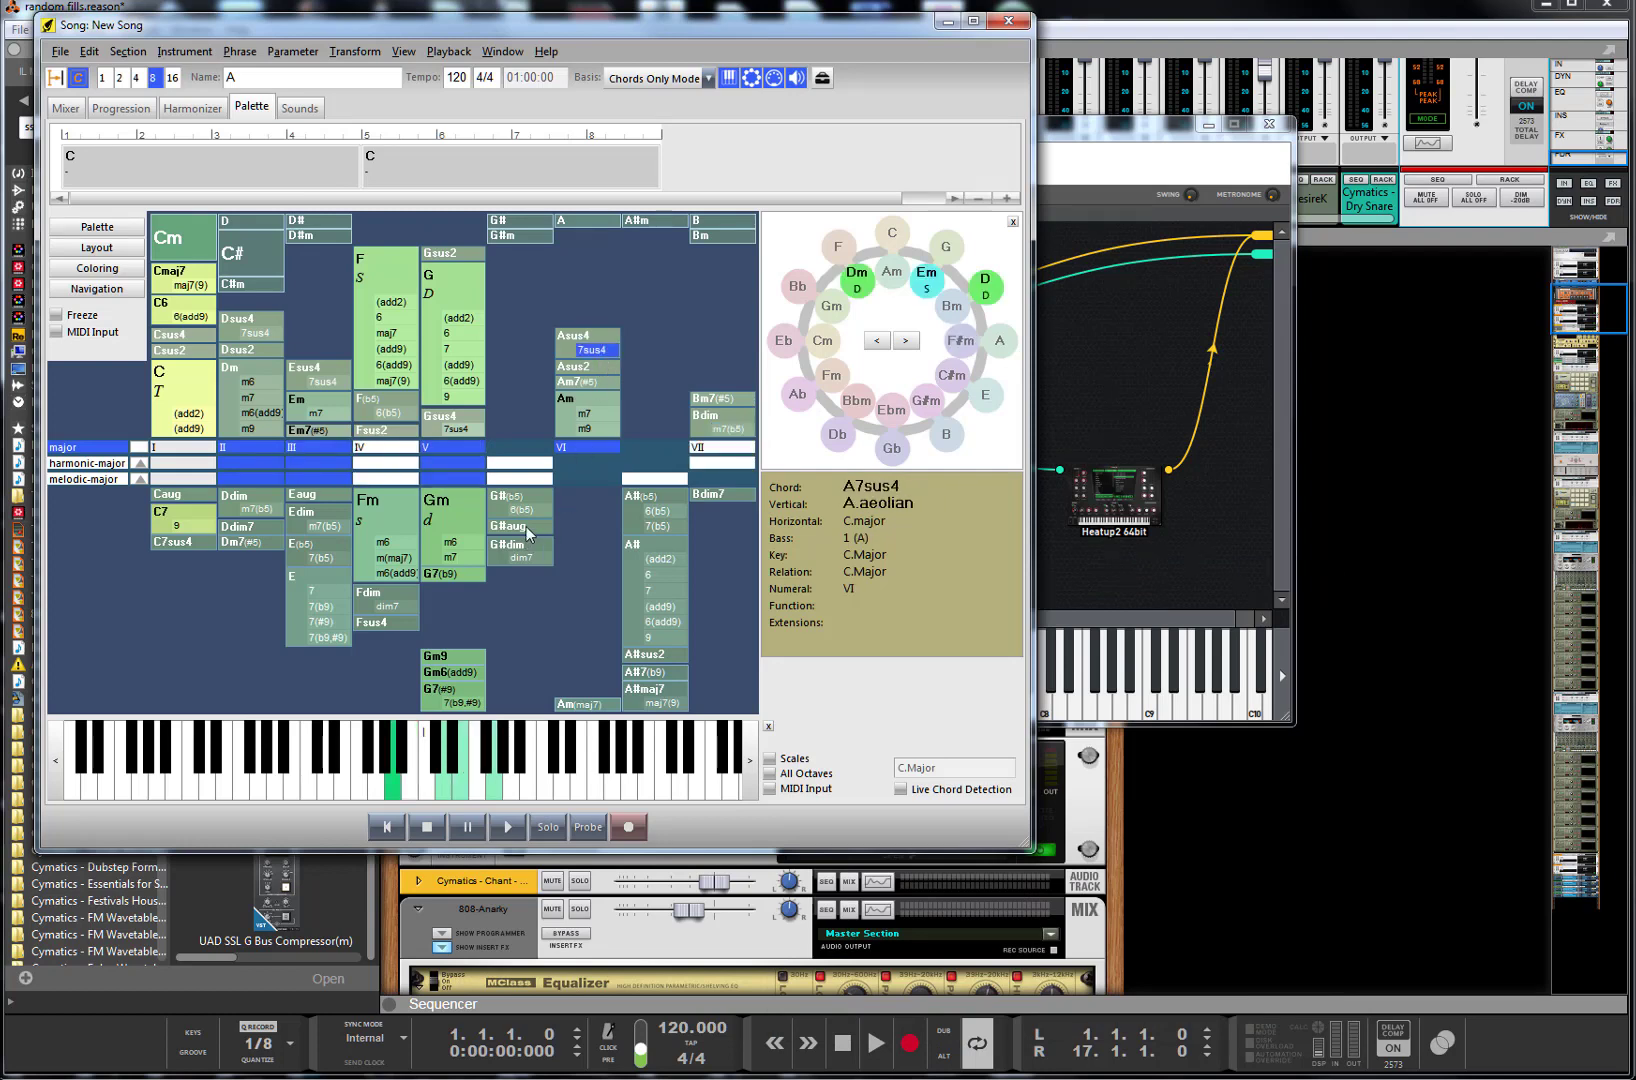
click(524, 528)
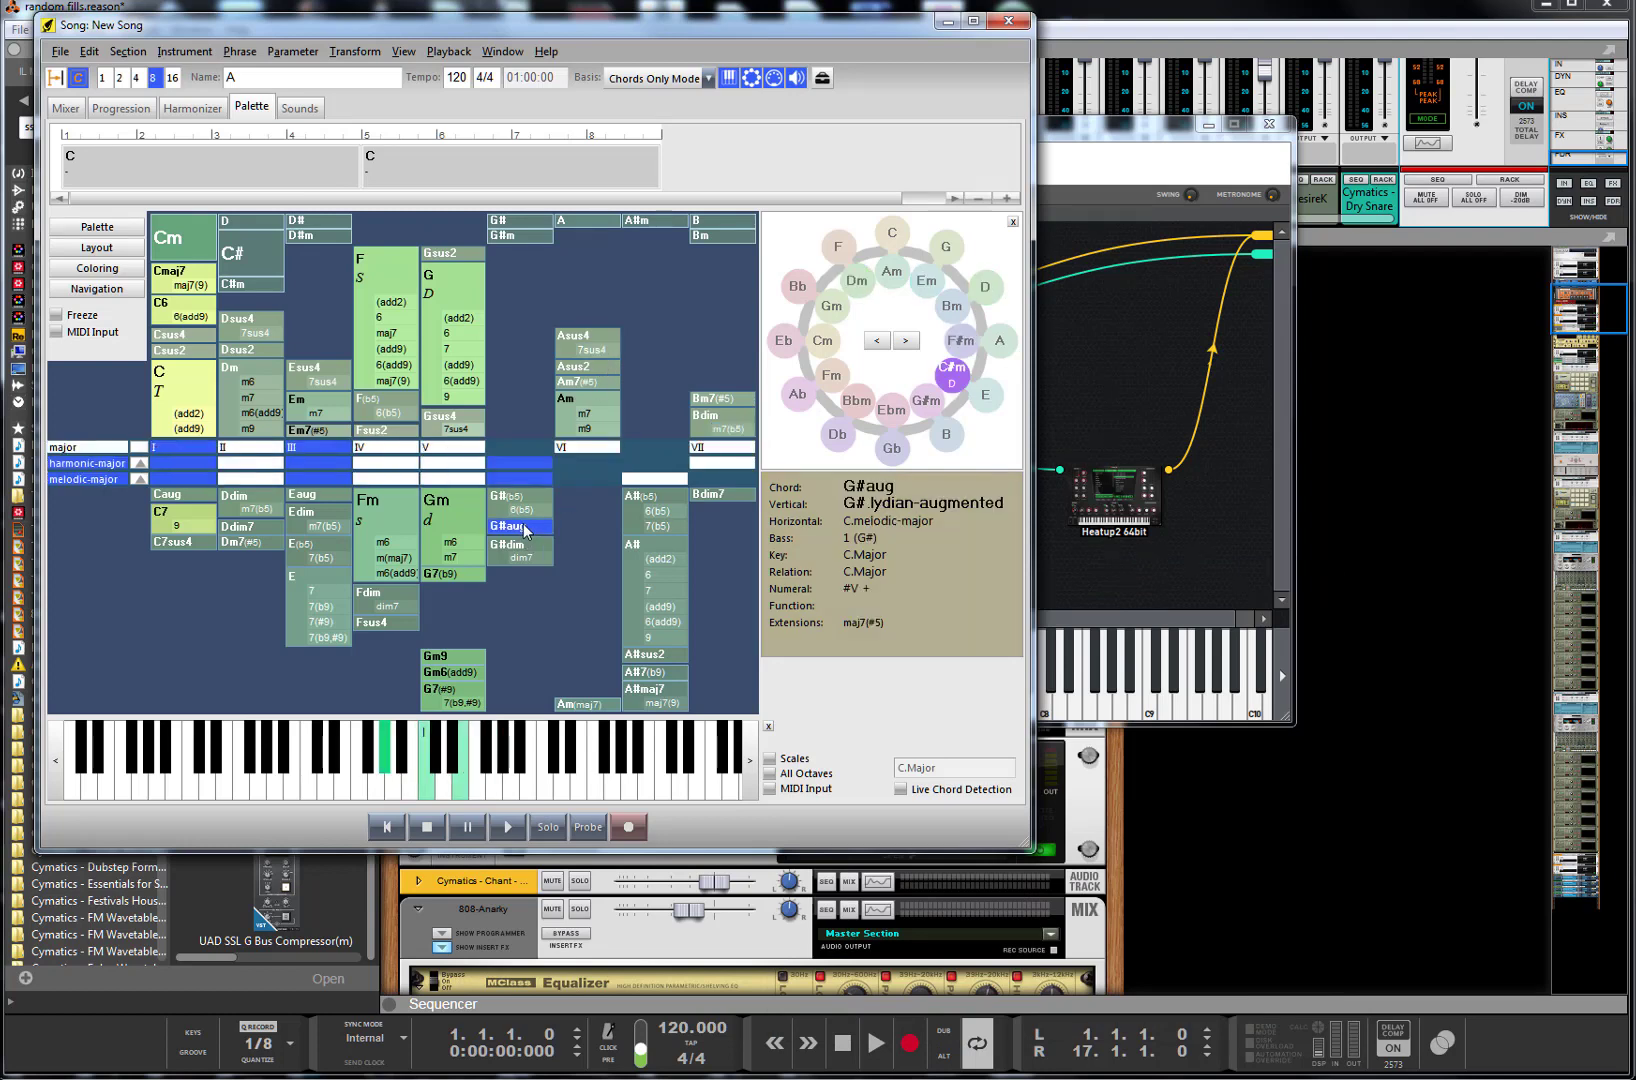
click(193, 286)
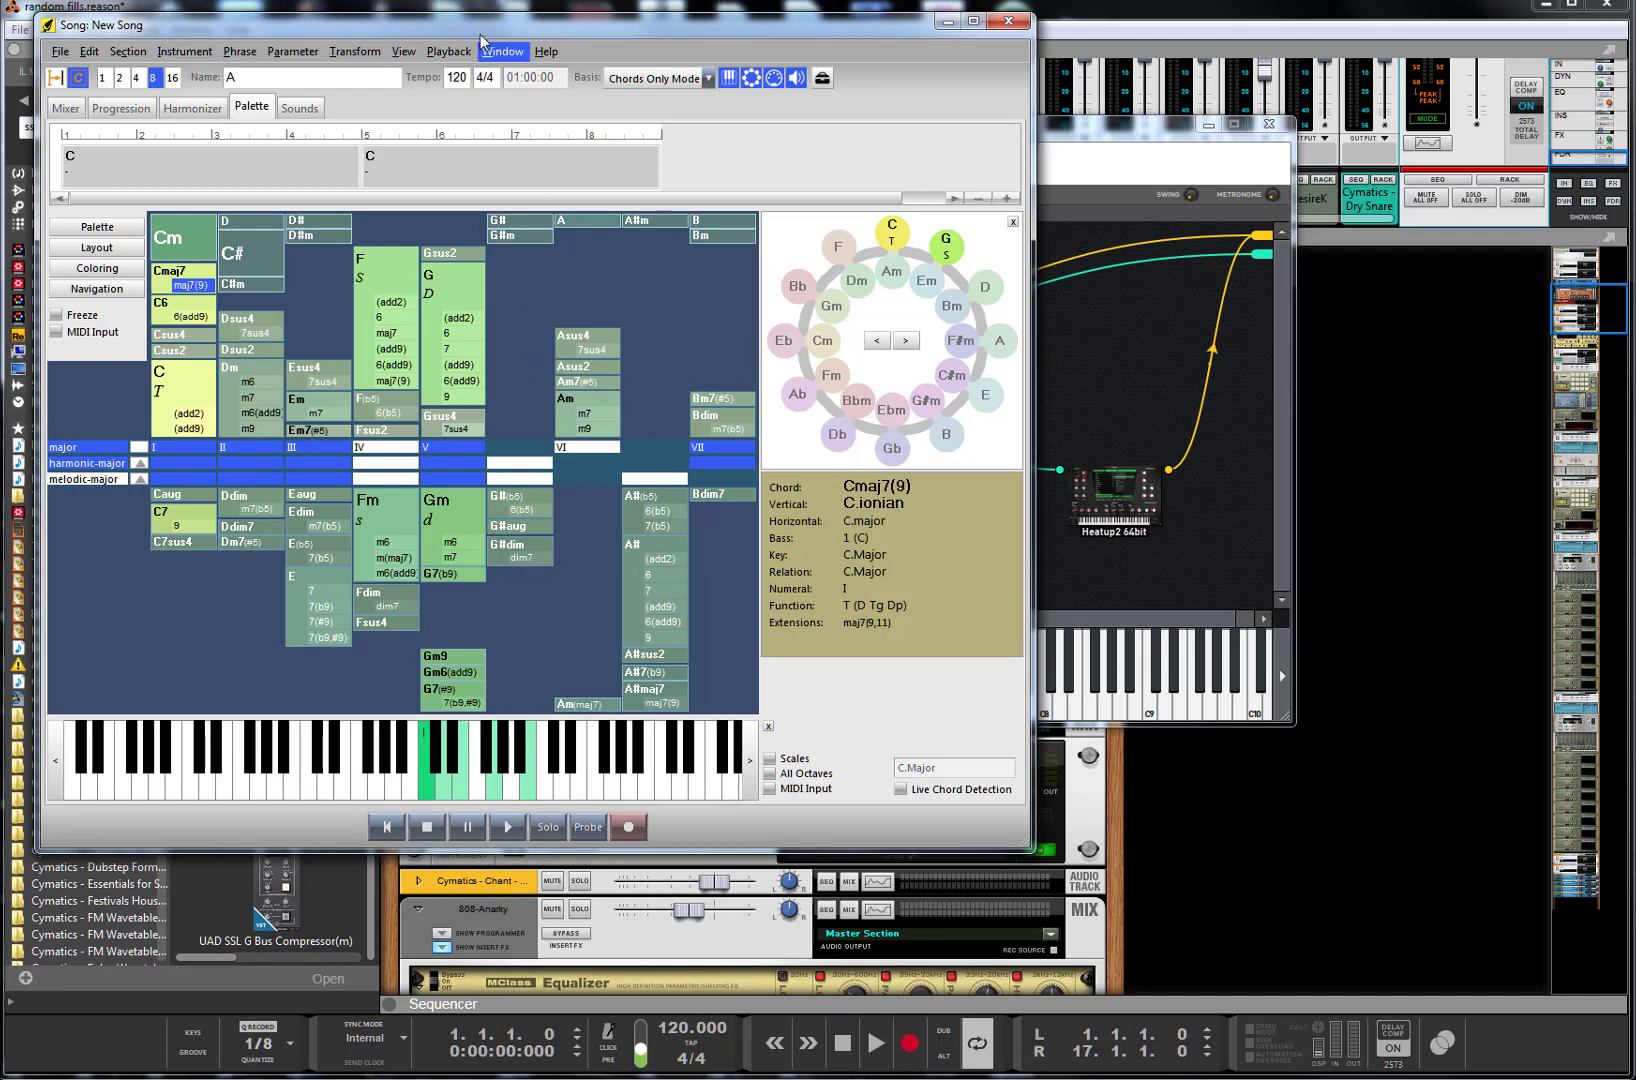
- Move the New Song window aside and look over its file import, export and convert options
drag(566, 31, 708, 41)
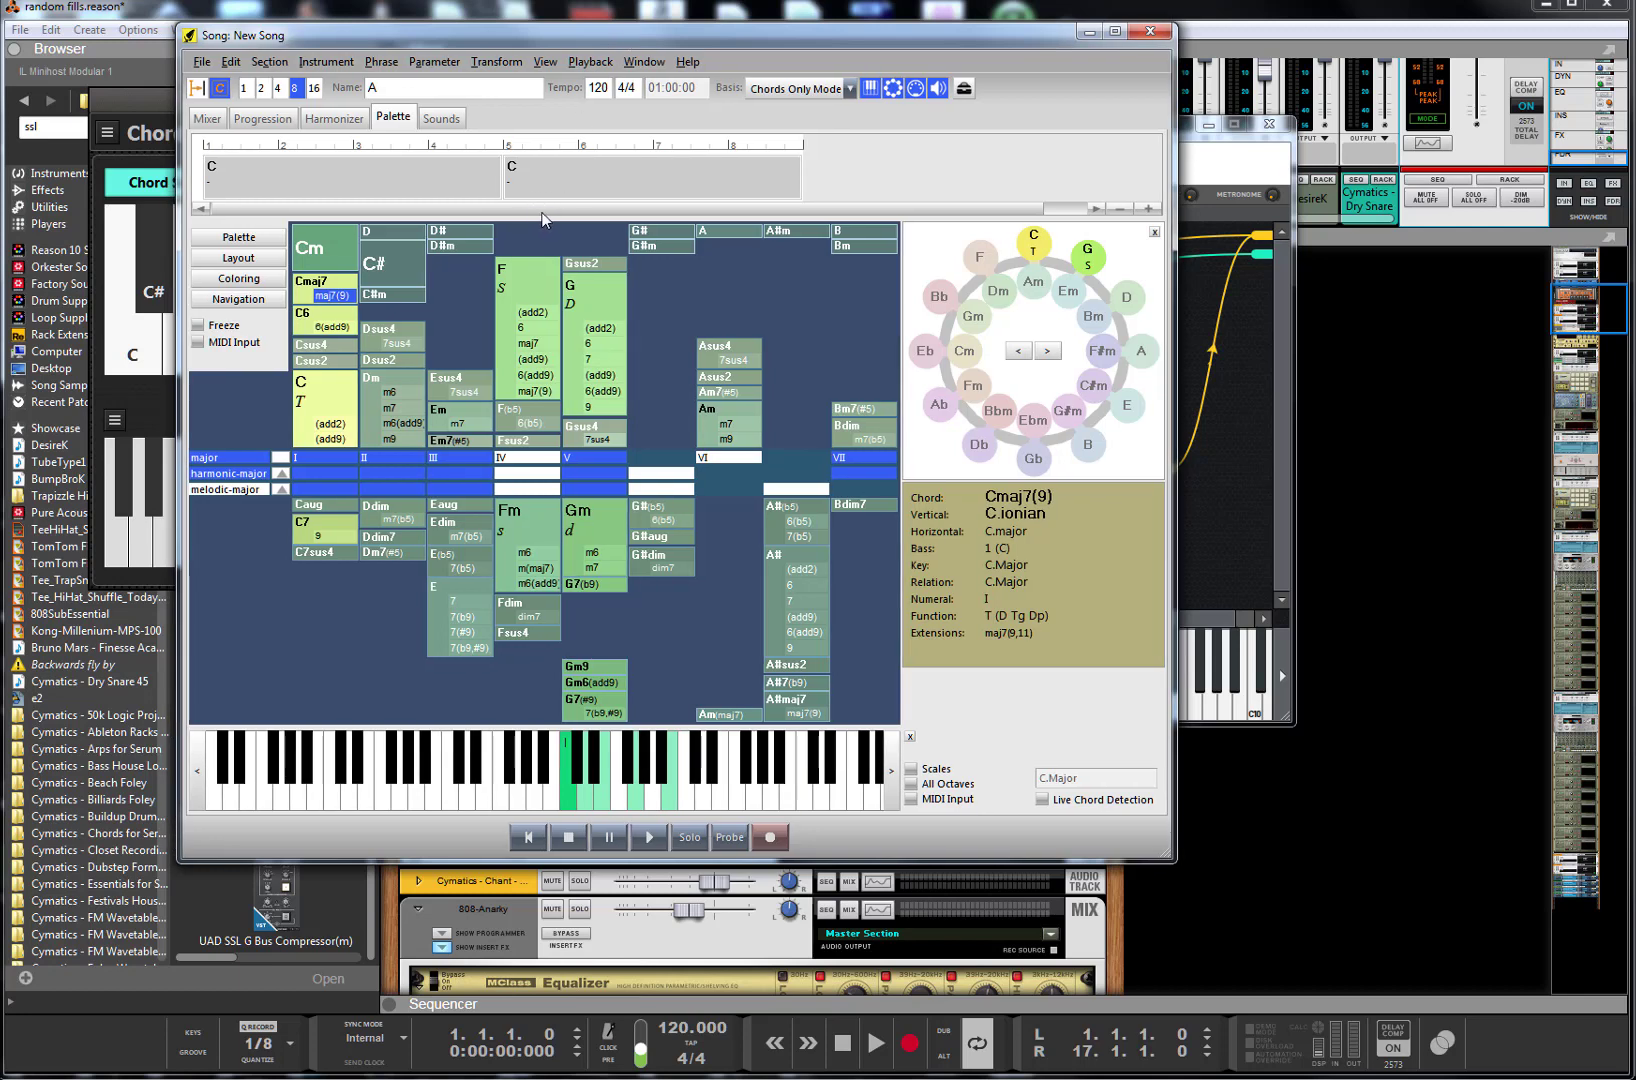
click(201, 61)
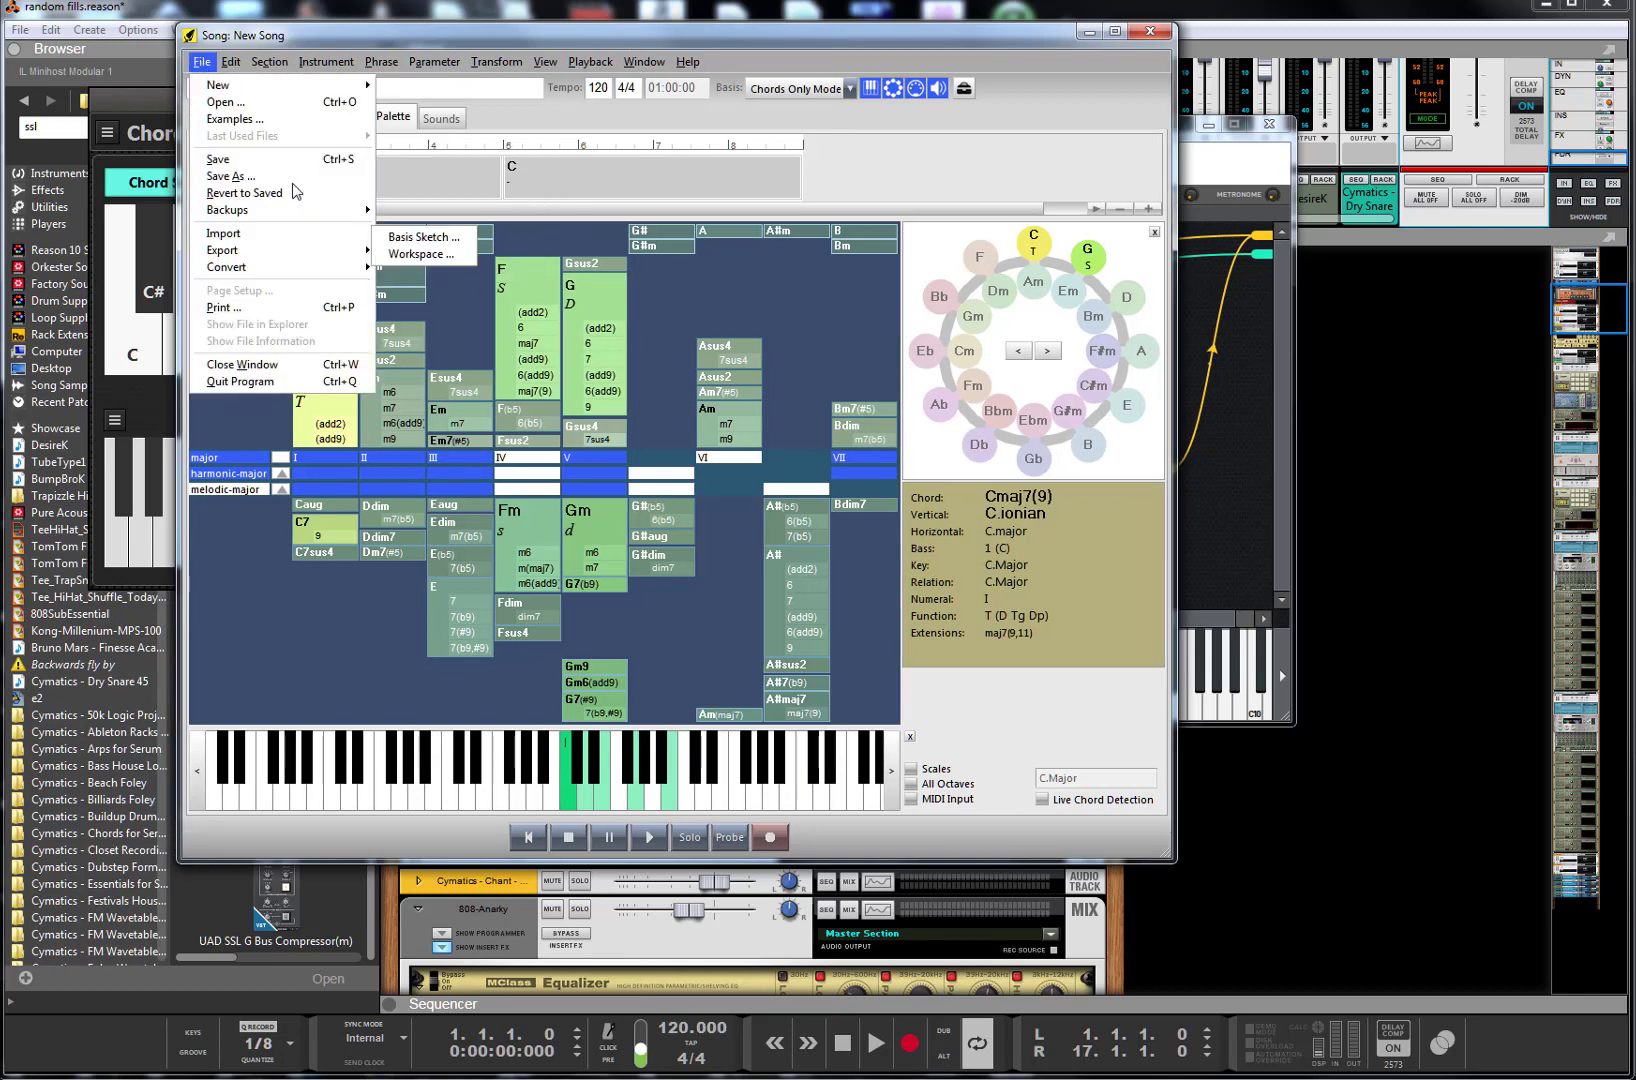
mouse_move(266, 264)
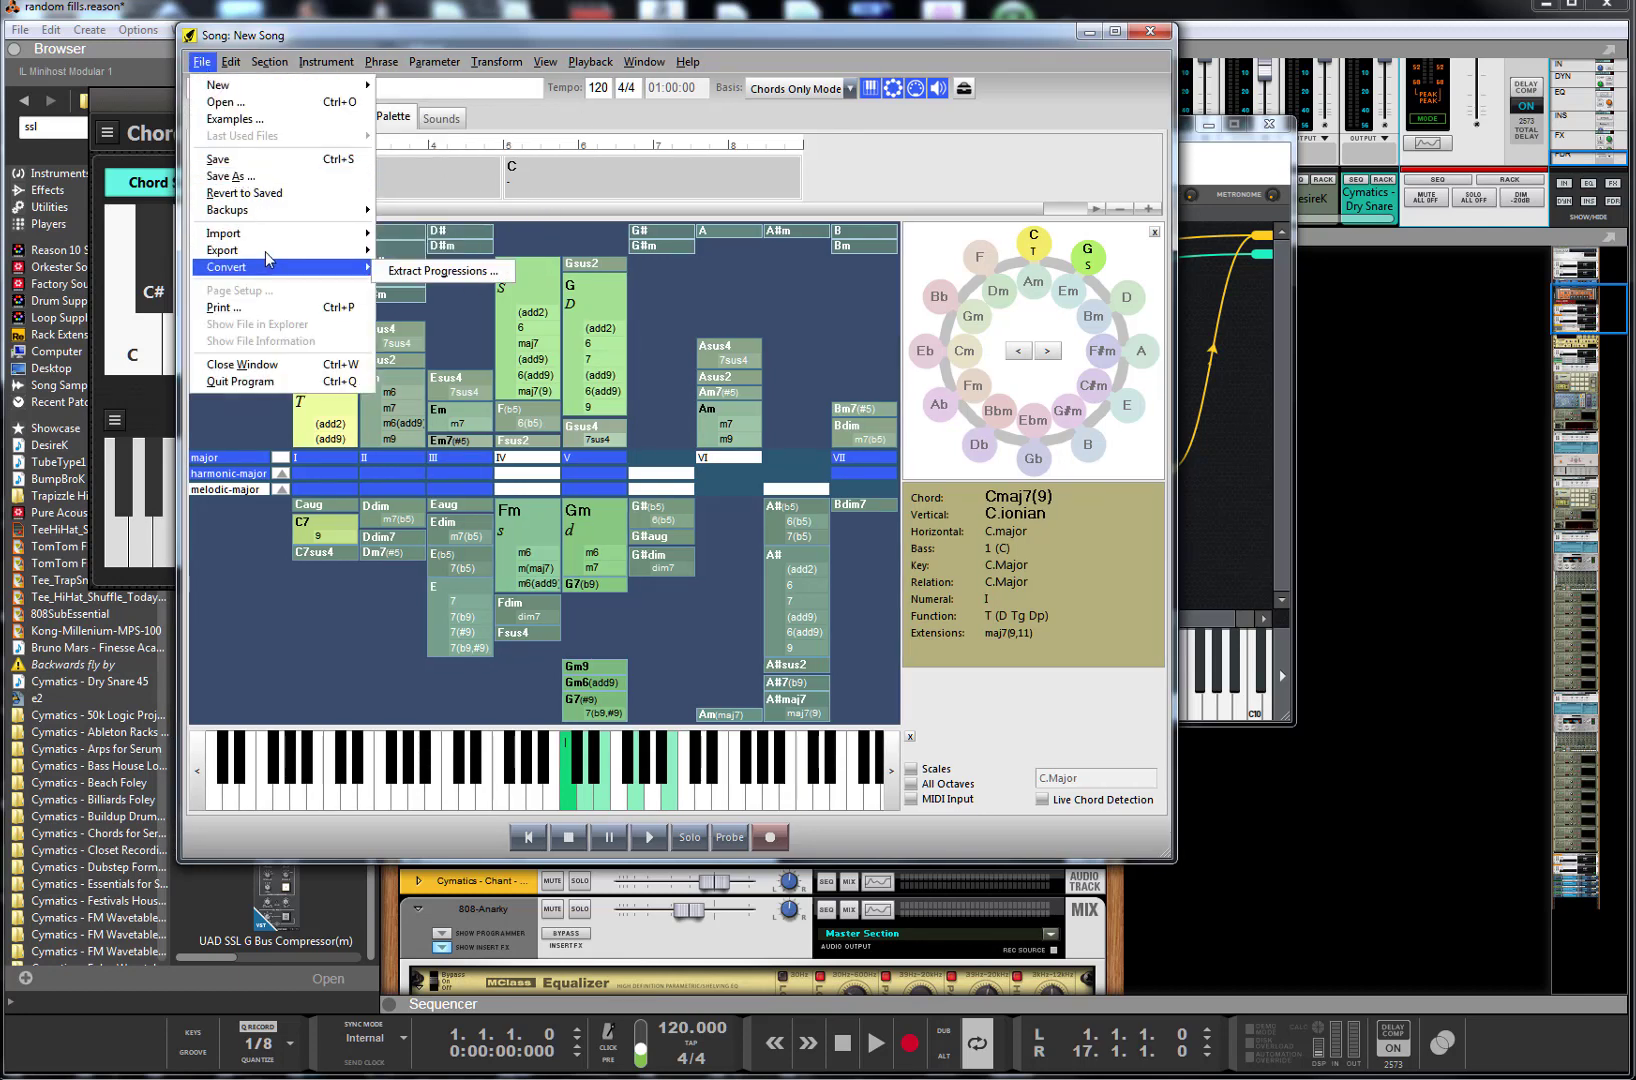
click(1035, 93)
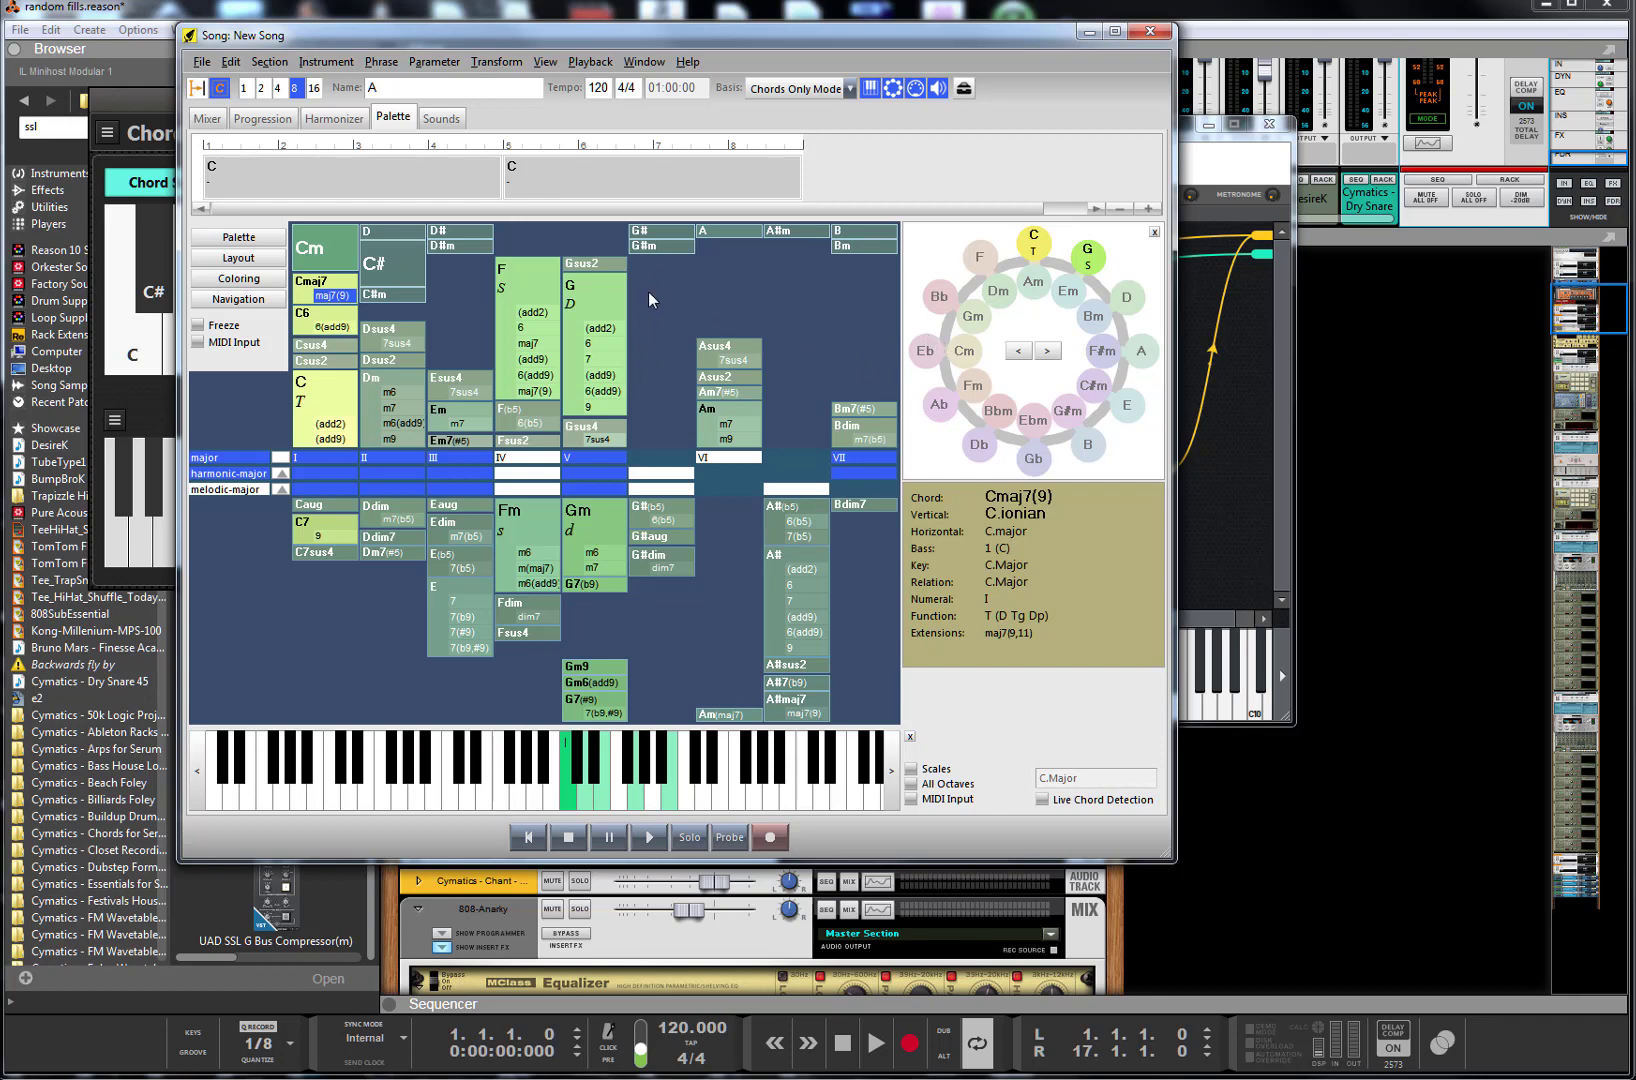
- Switch the chord palette to E minor and then B minor, and audition Dmaj7, C#m7(b5) and F#aug
click(1069, 298)
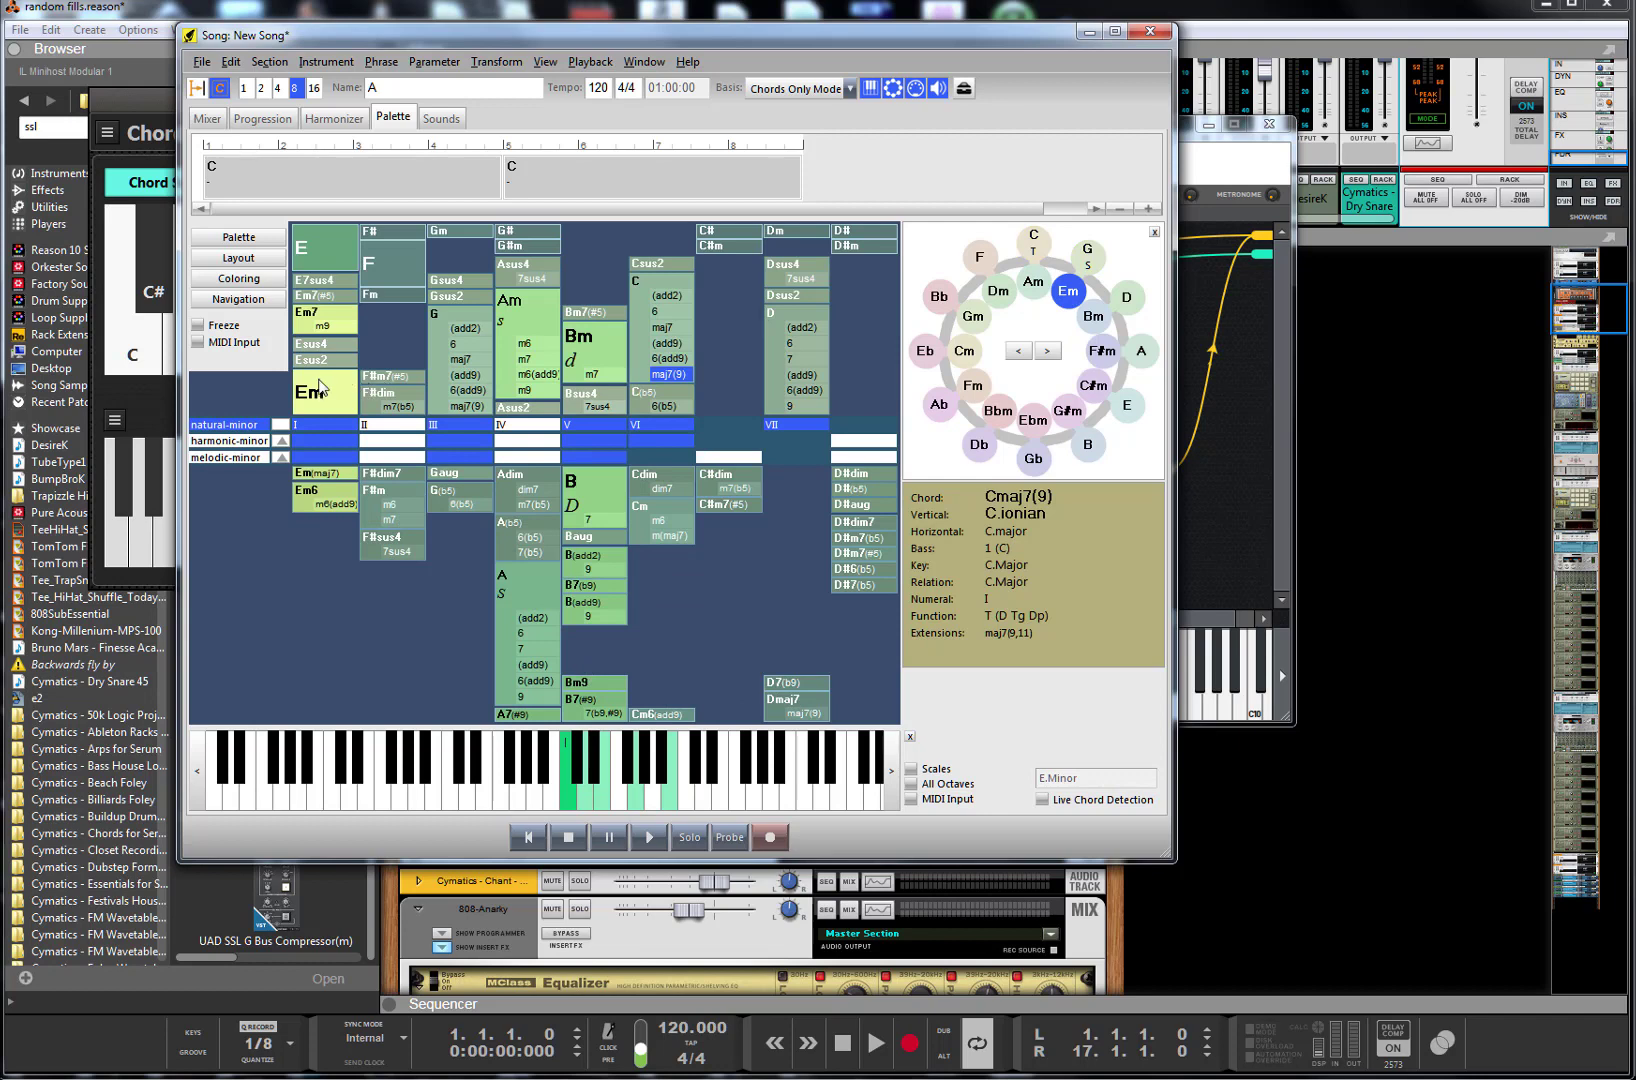
click(1092, 318)
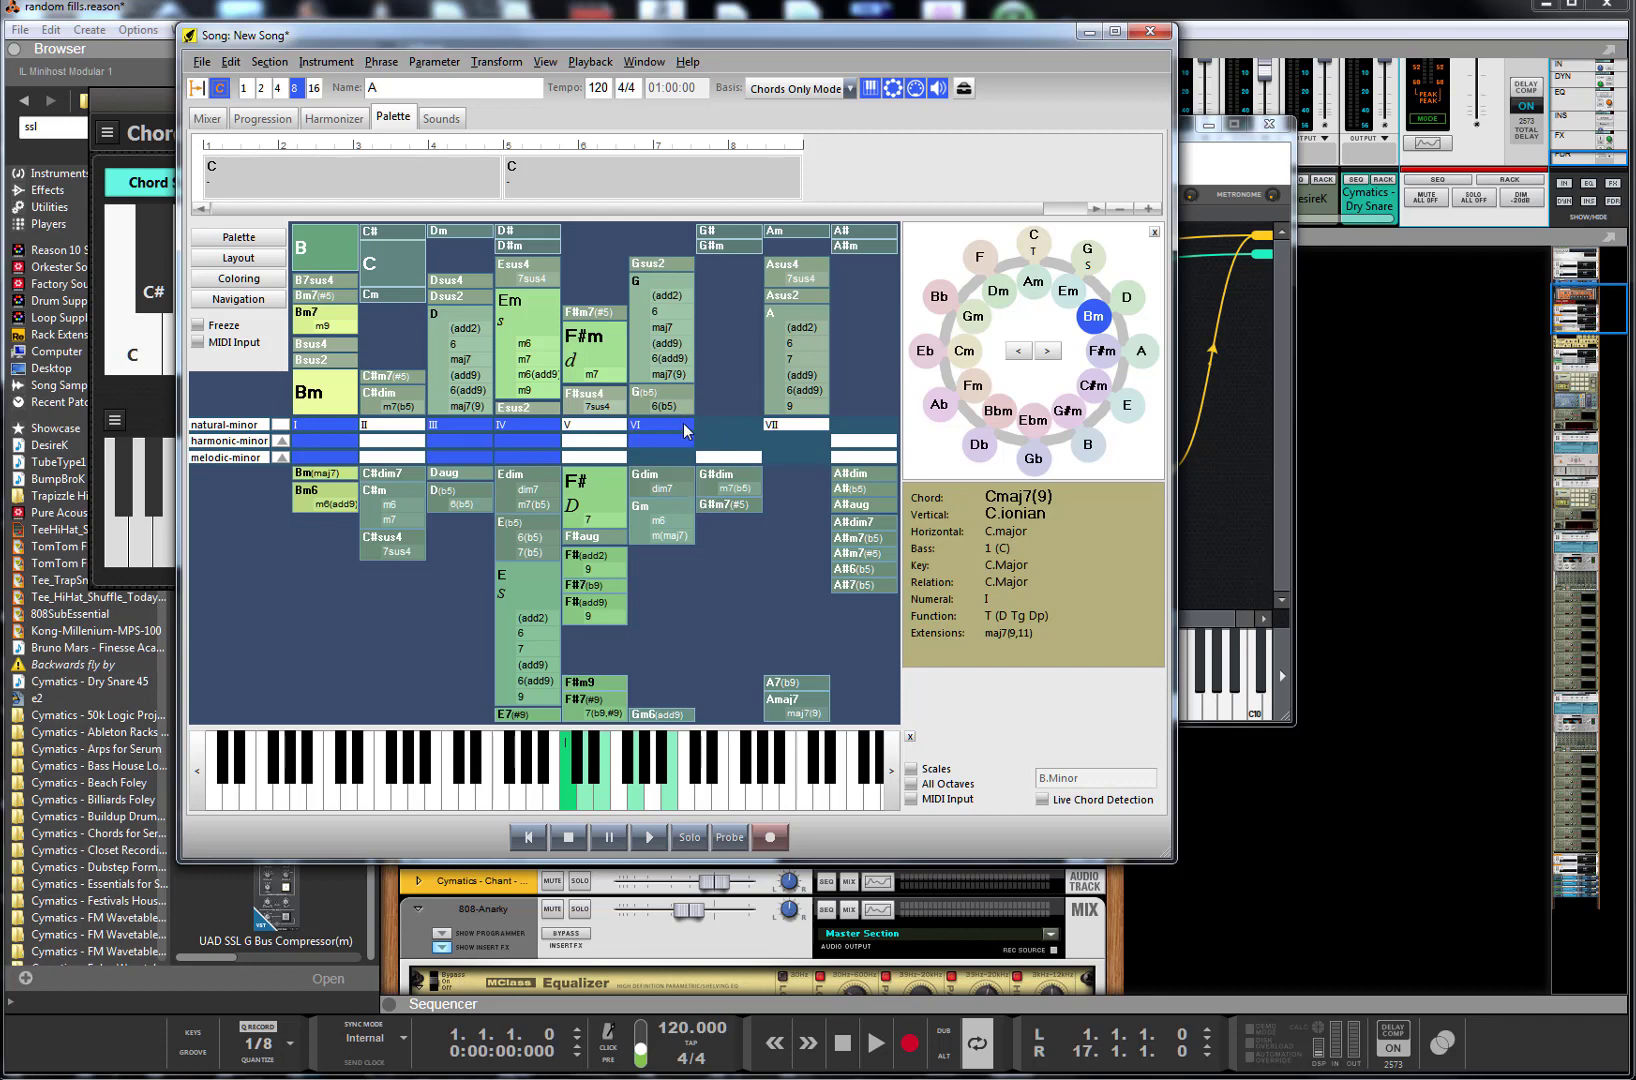
click(478, 360)
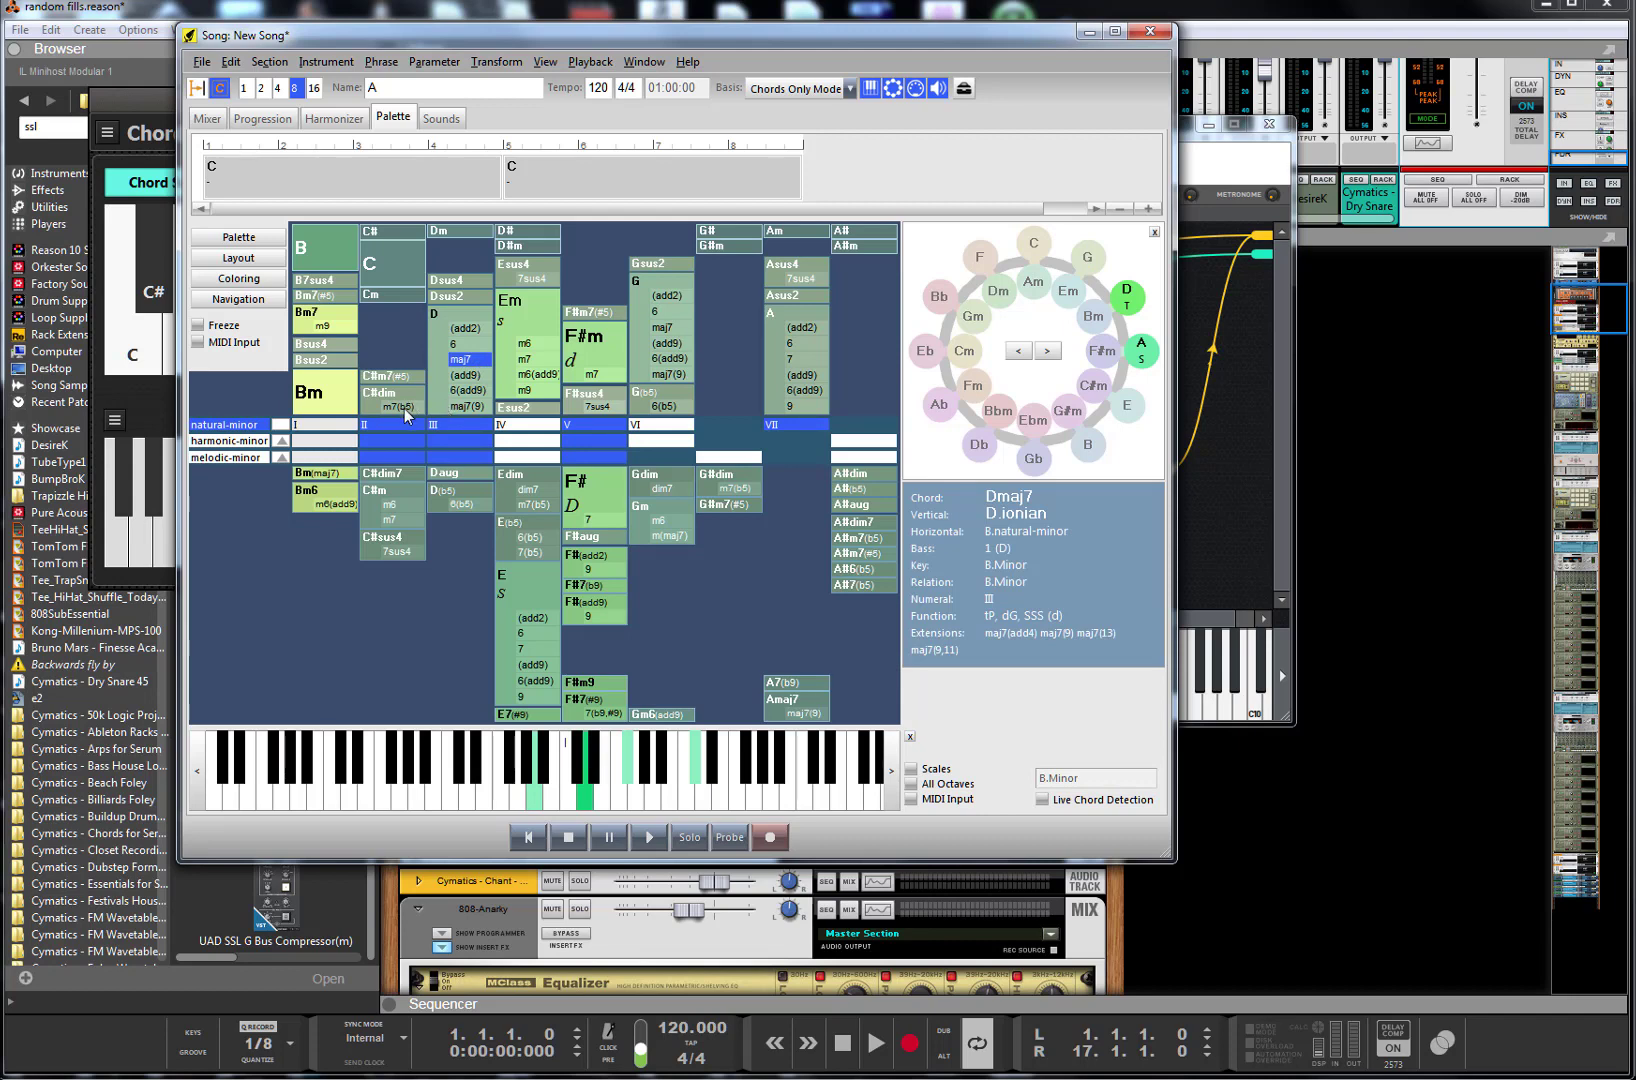
click(400, 407)
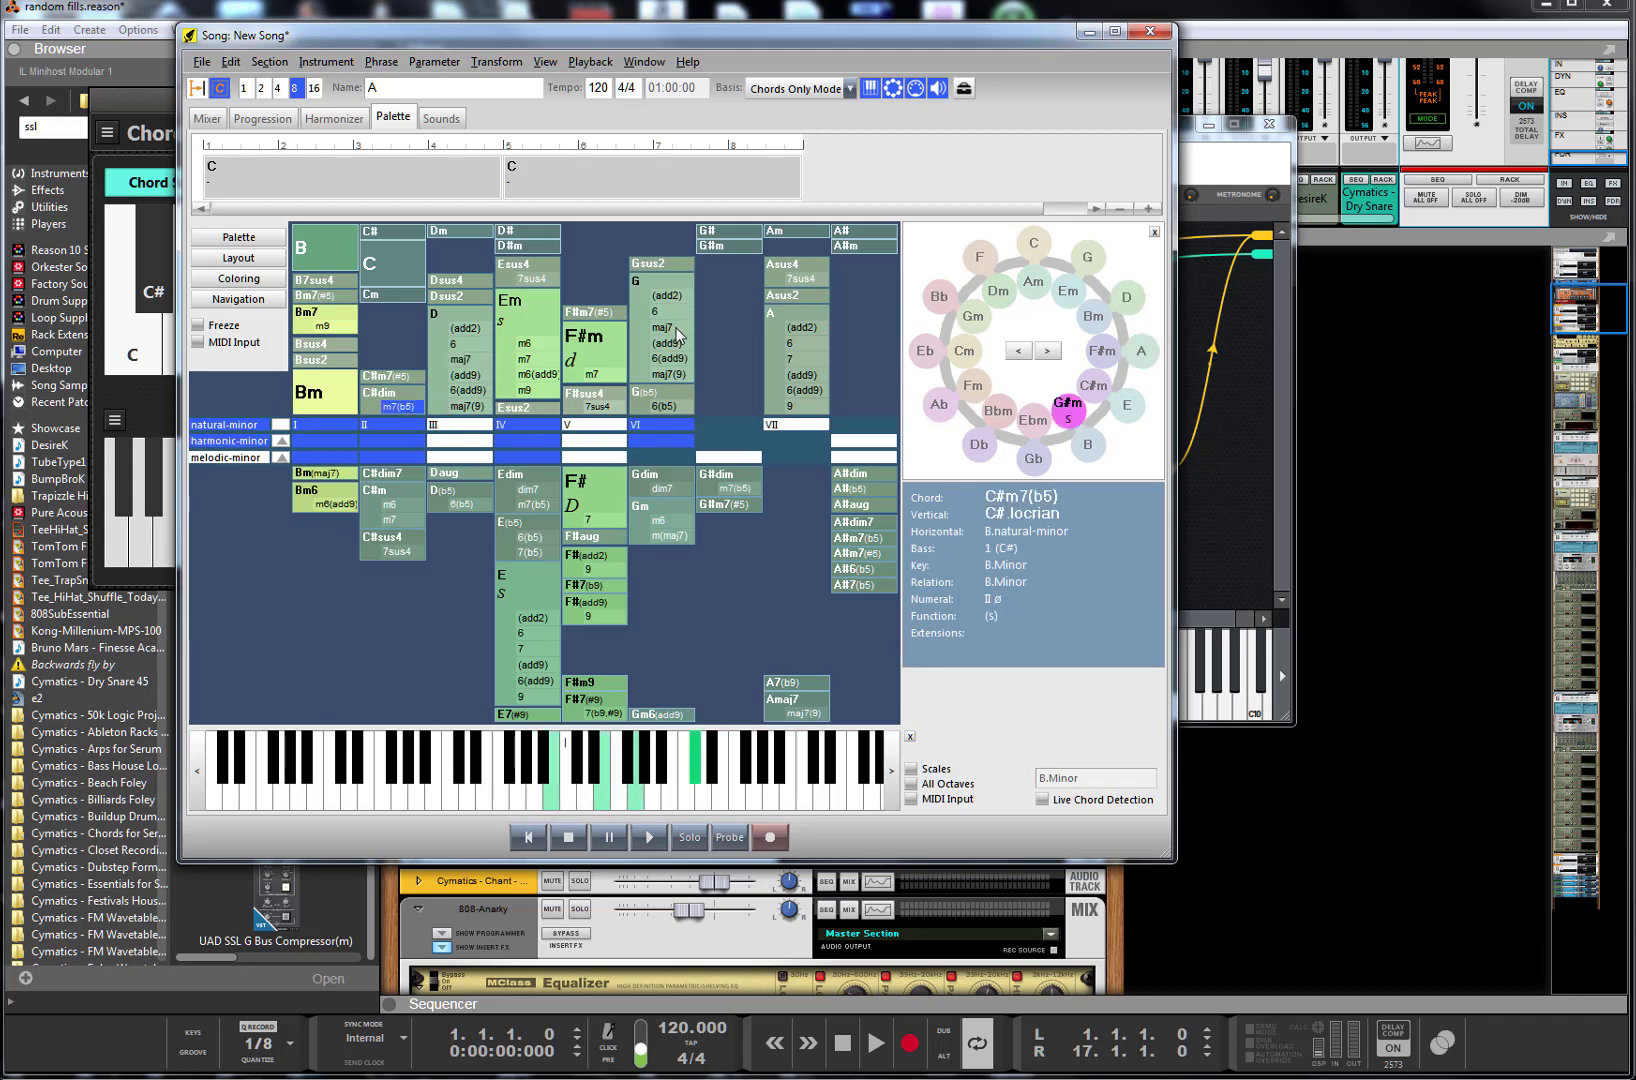
click(582, 537)
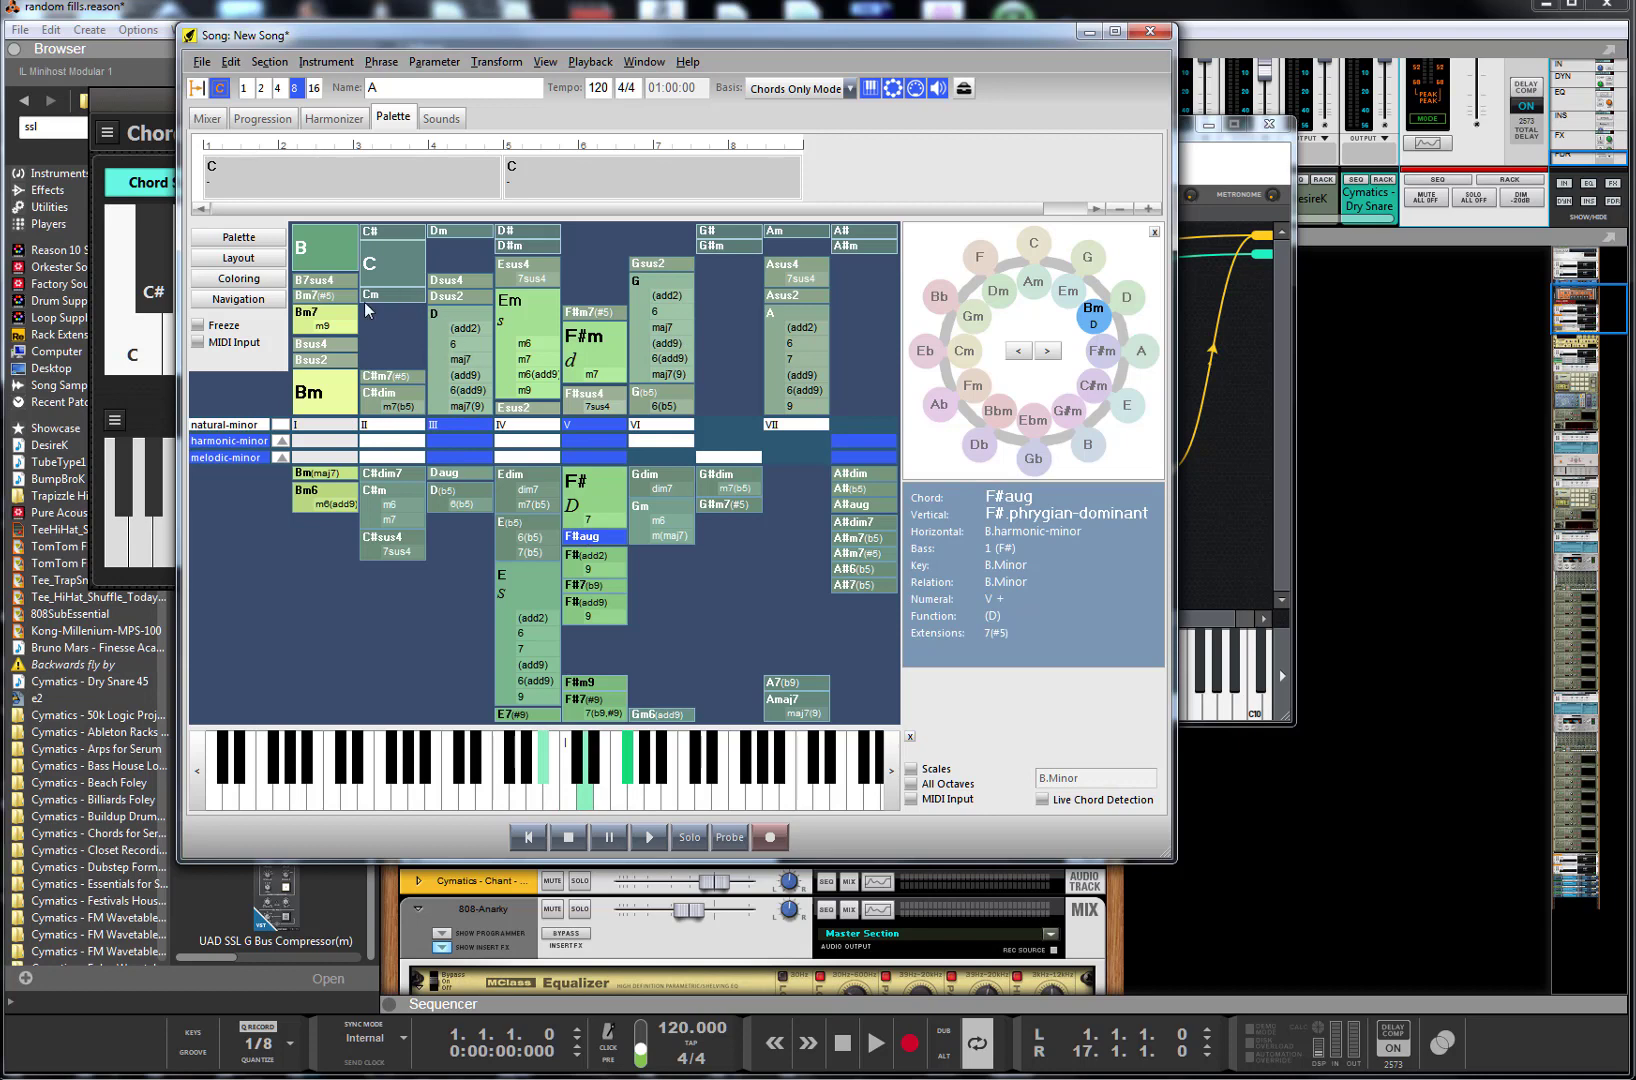
- Audition F#aug alternately with Bm7 and Bm9 in the B minor palette to compare how they resolve
click(348, 329)
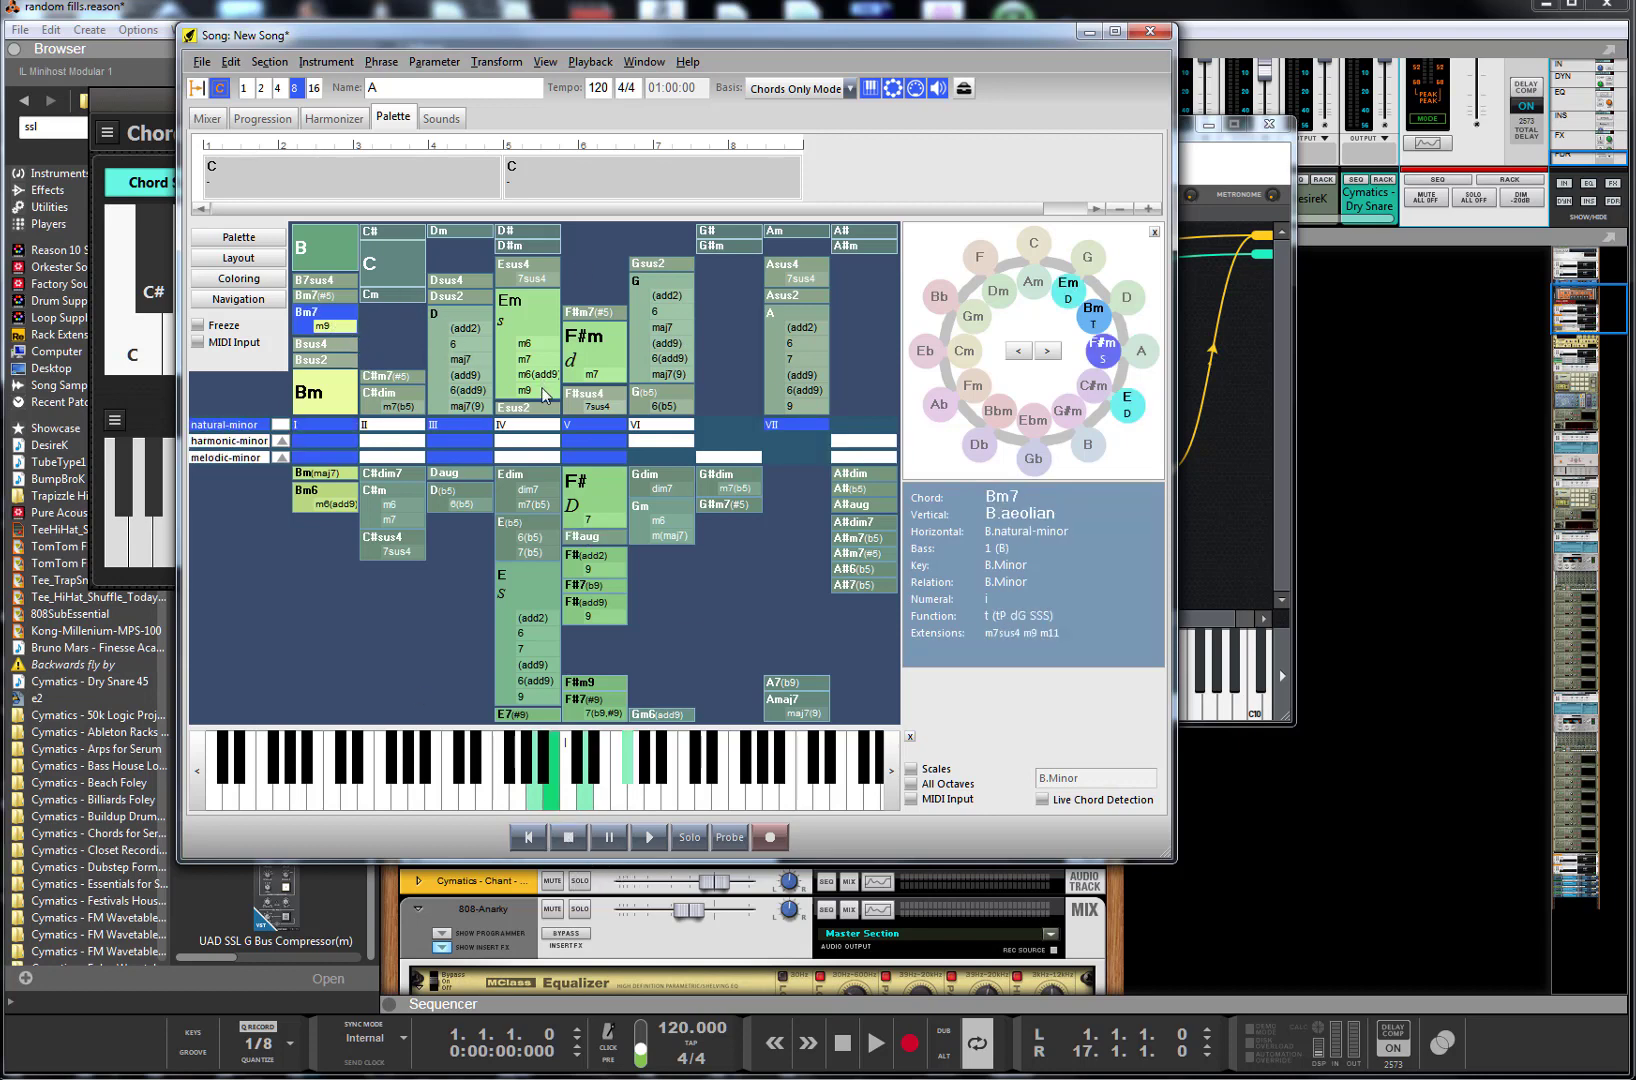
click(602, 541)
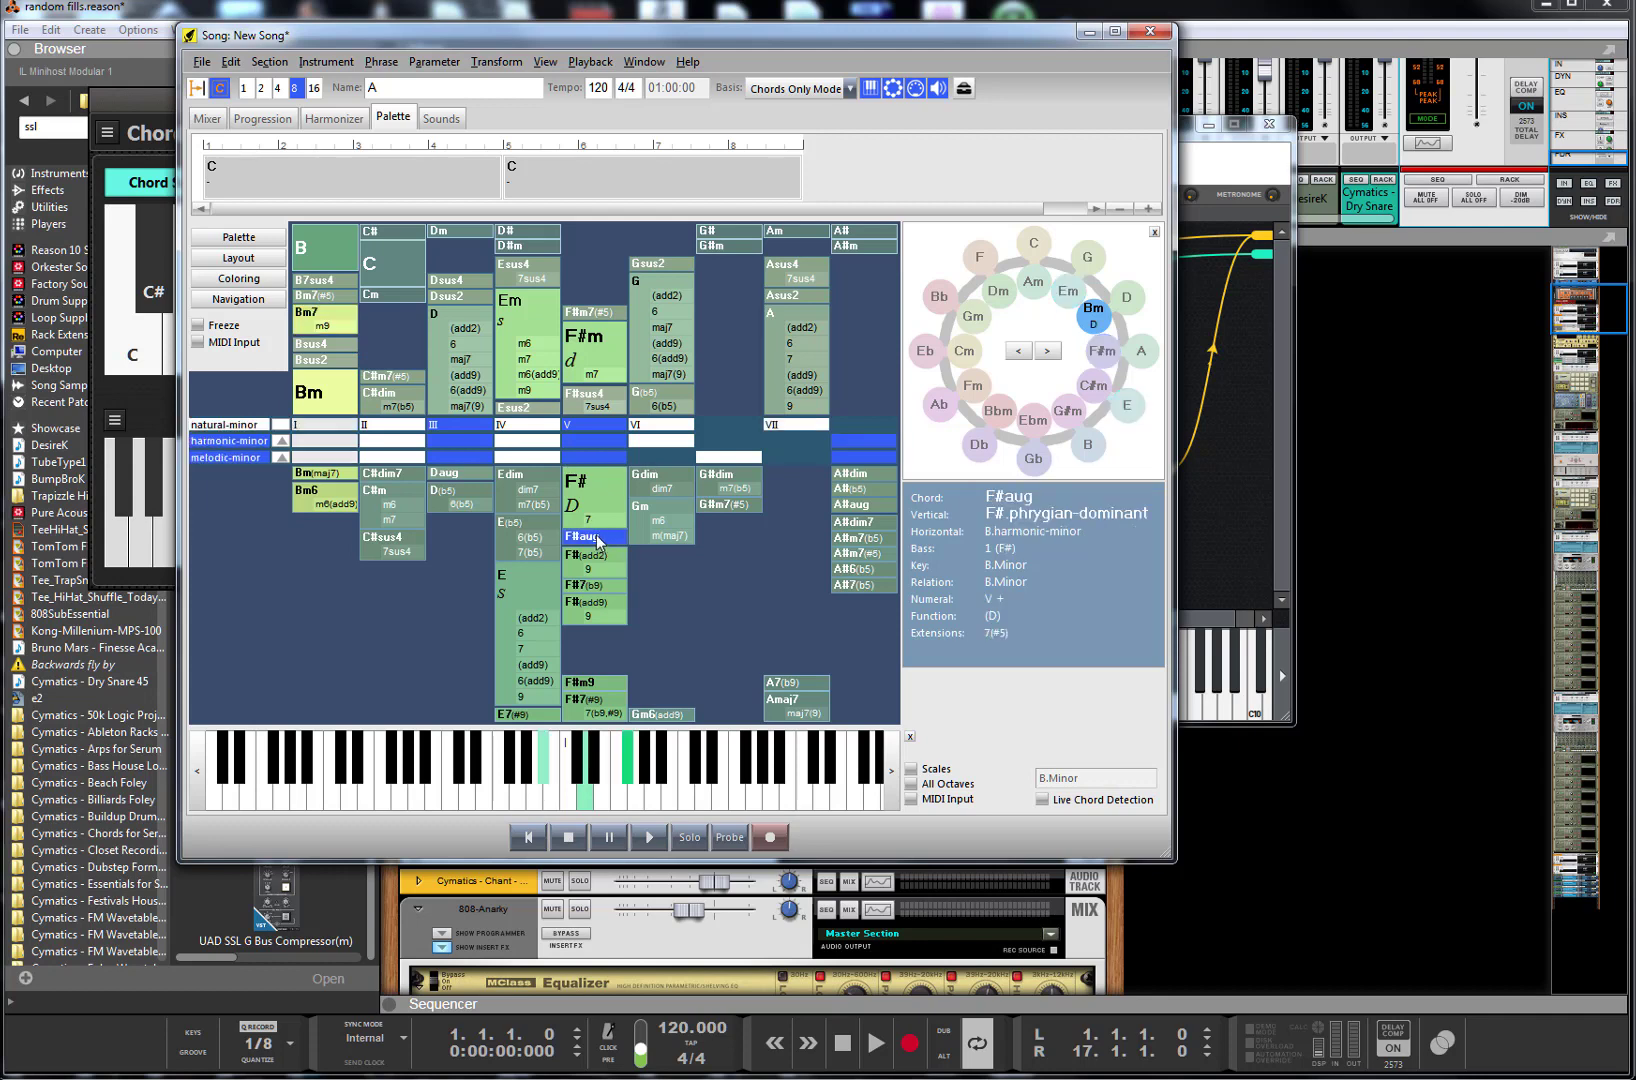
click(333, 329)
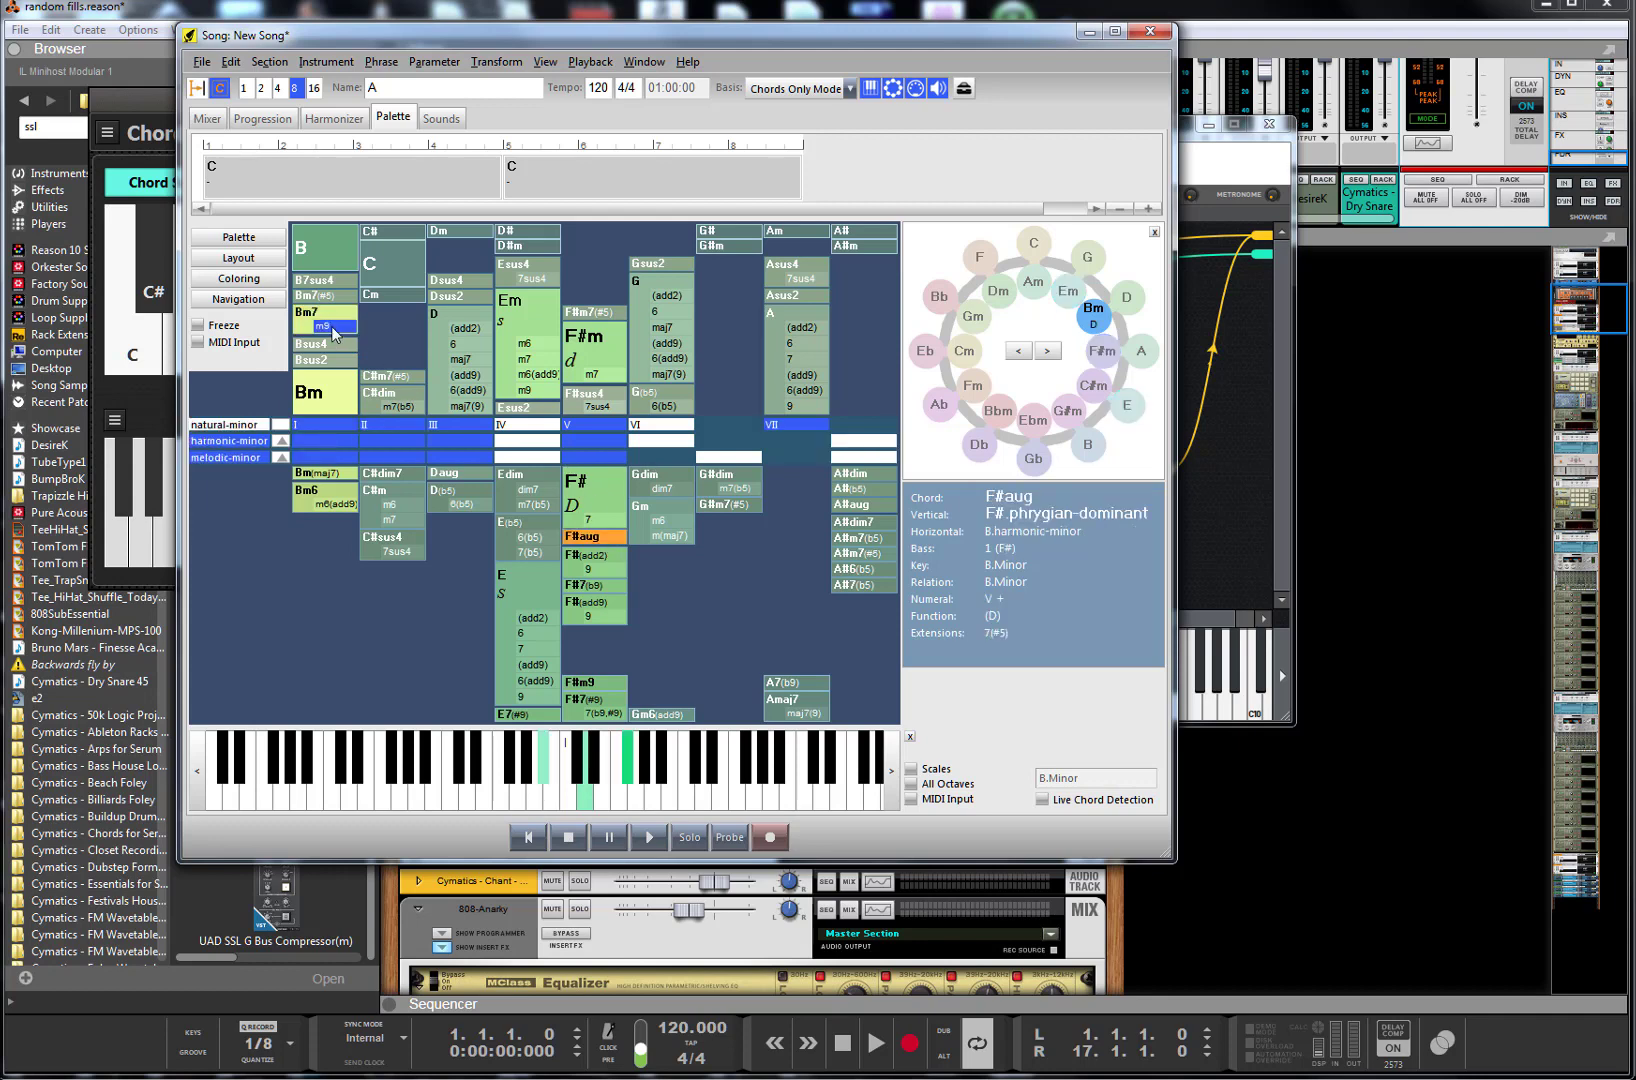
click(600, 541)
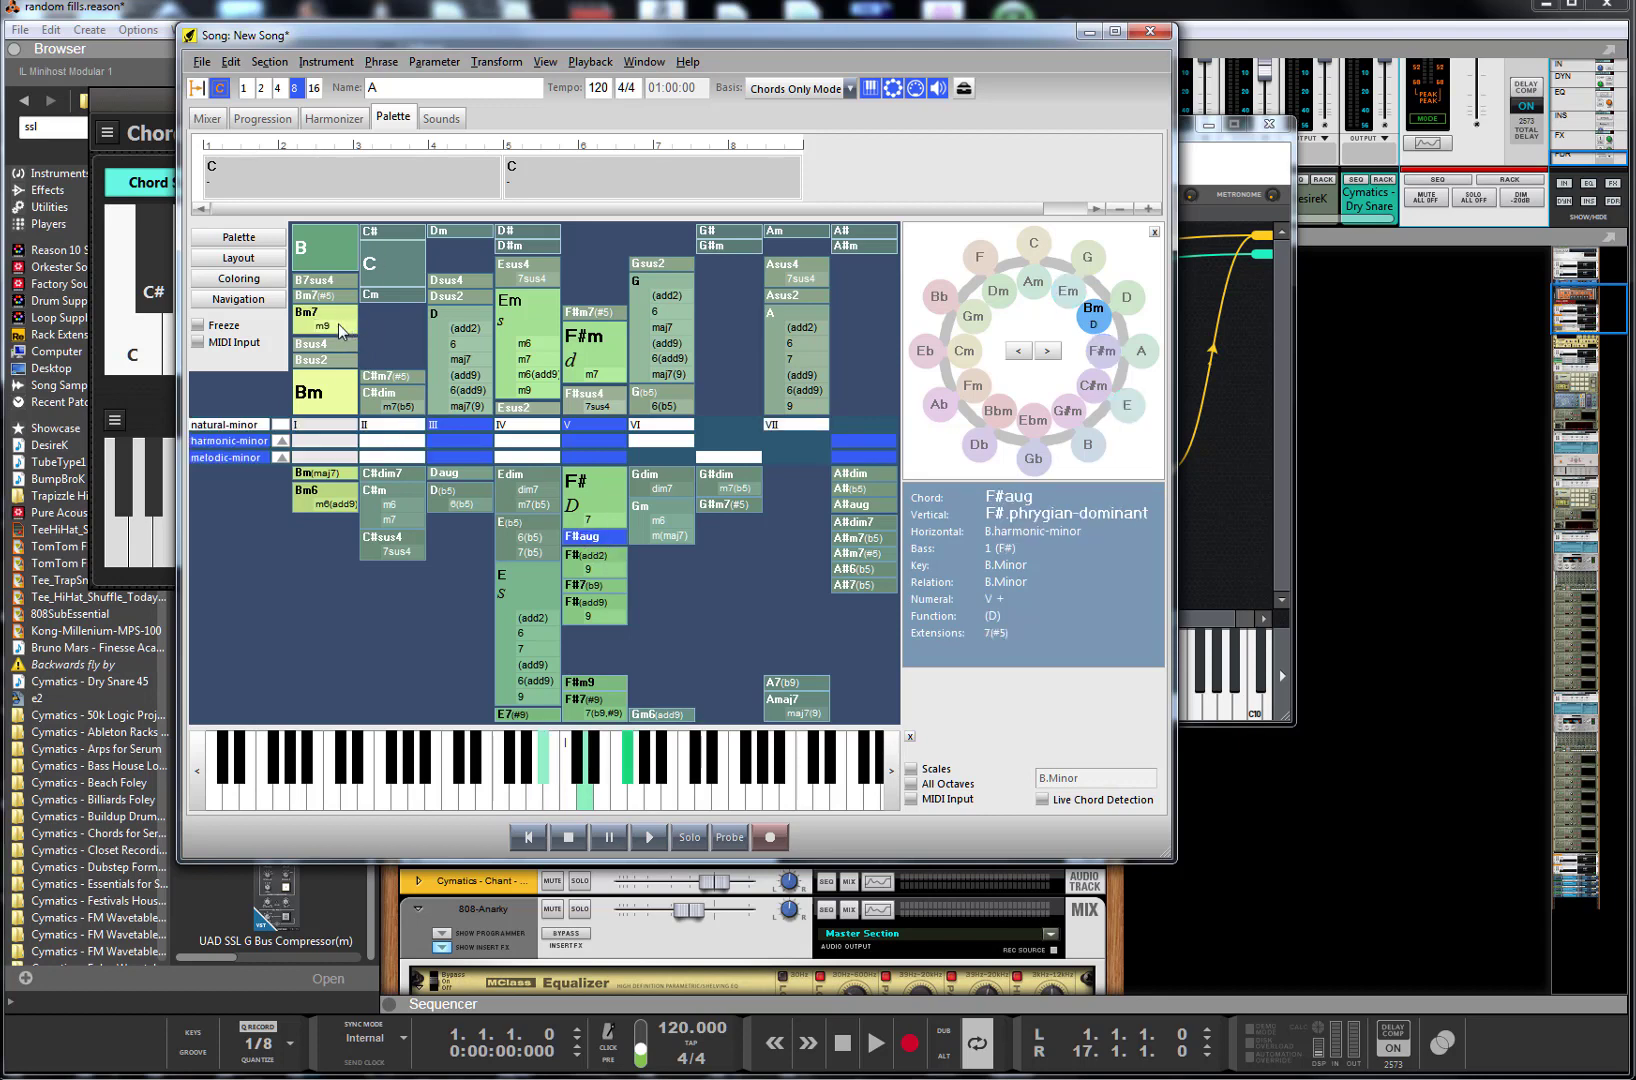
click(339, 325)
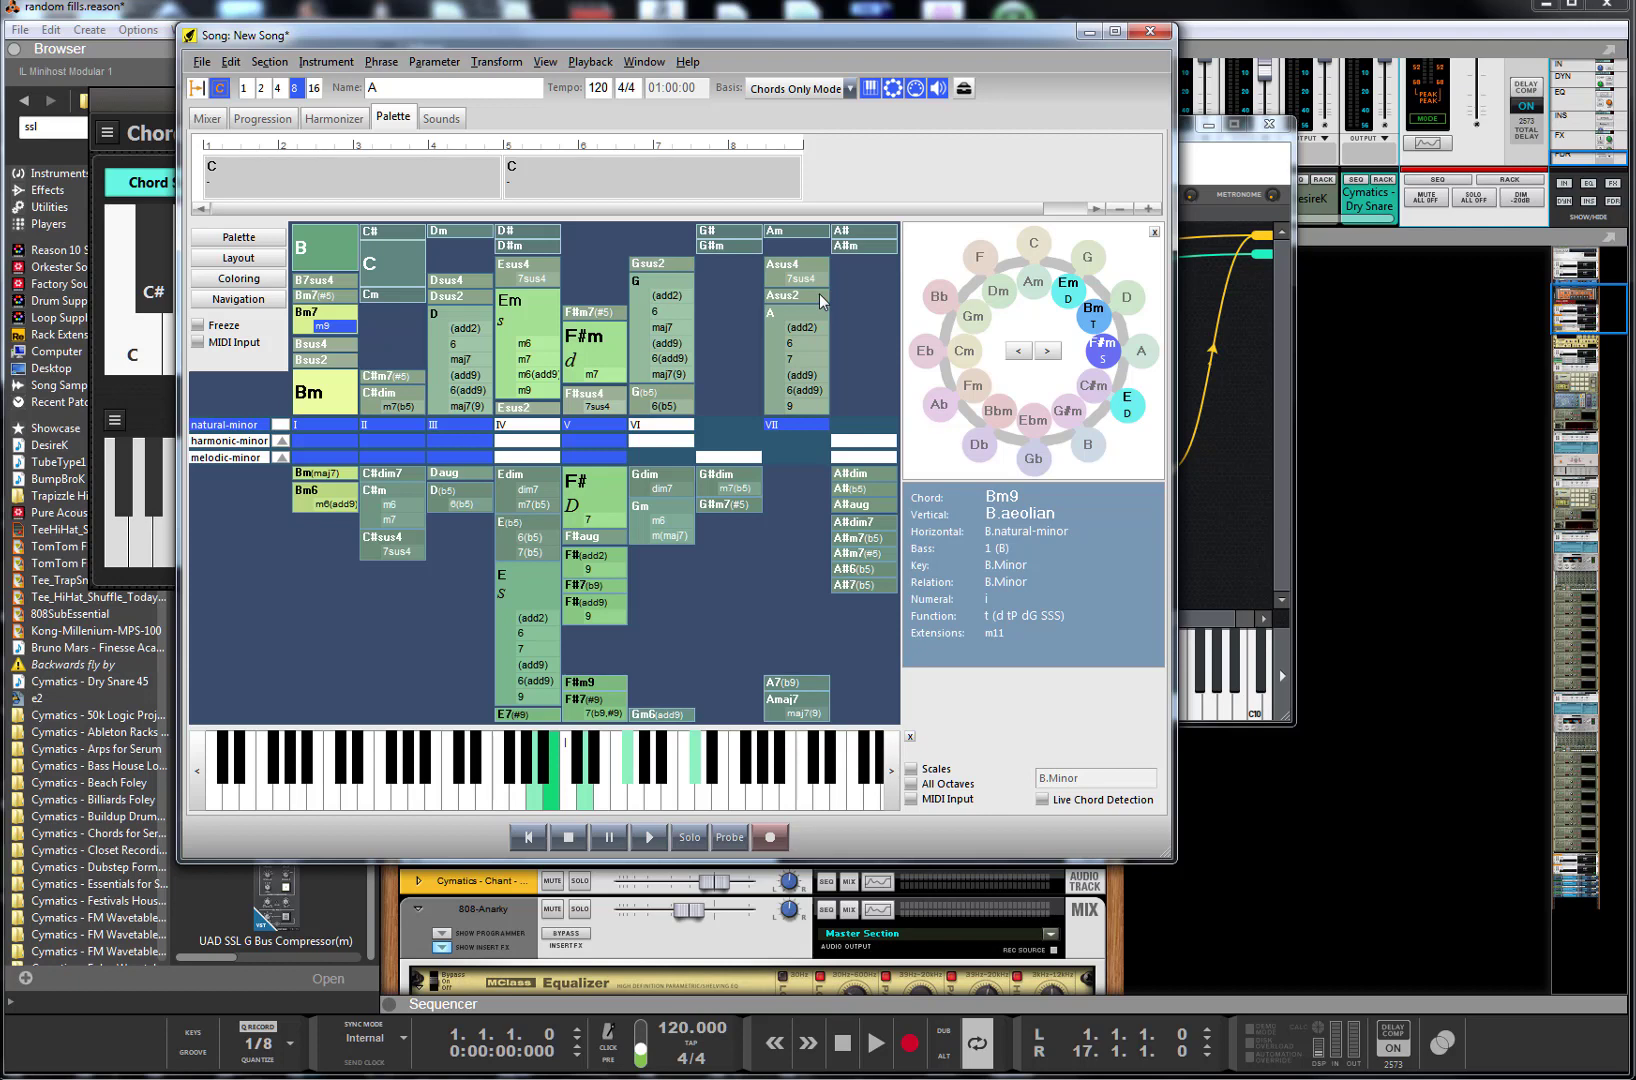
- Place Gmaj7 at bar 1 and C#m7(b5) at bar 2 of the progression from the B minor palette
click(680, 329)
drag(680, 329, 178, 242)
drag(232, 184, 317, 184)
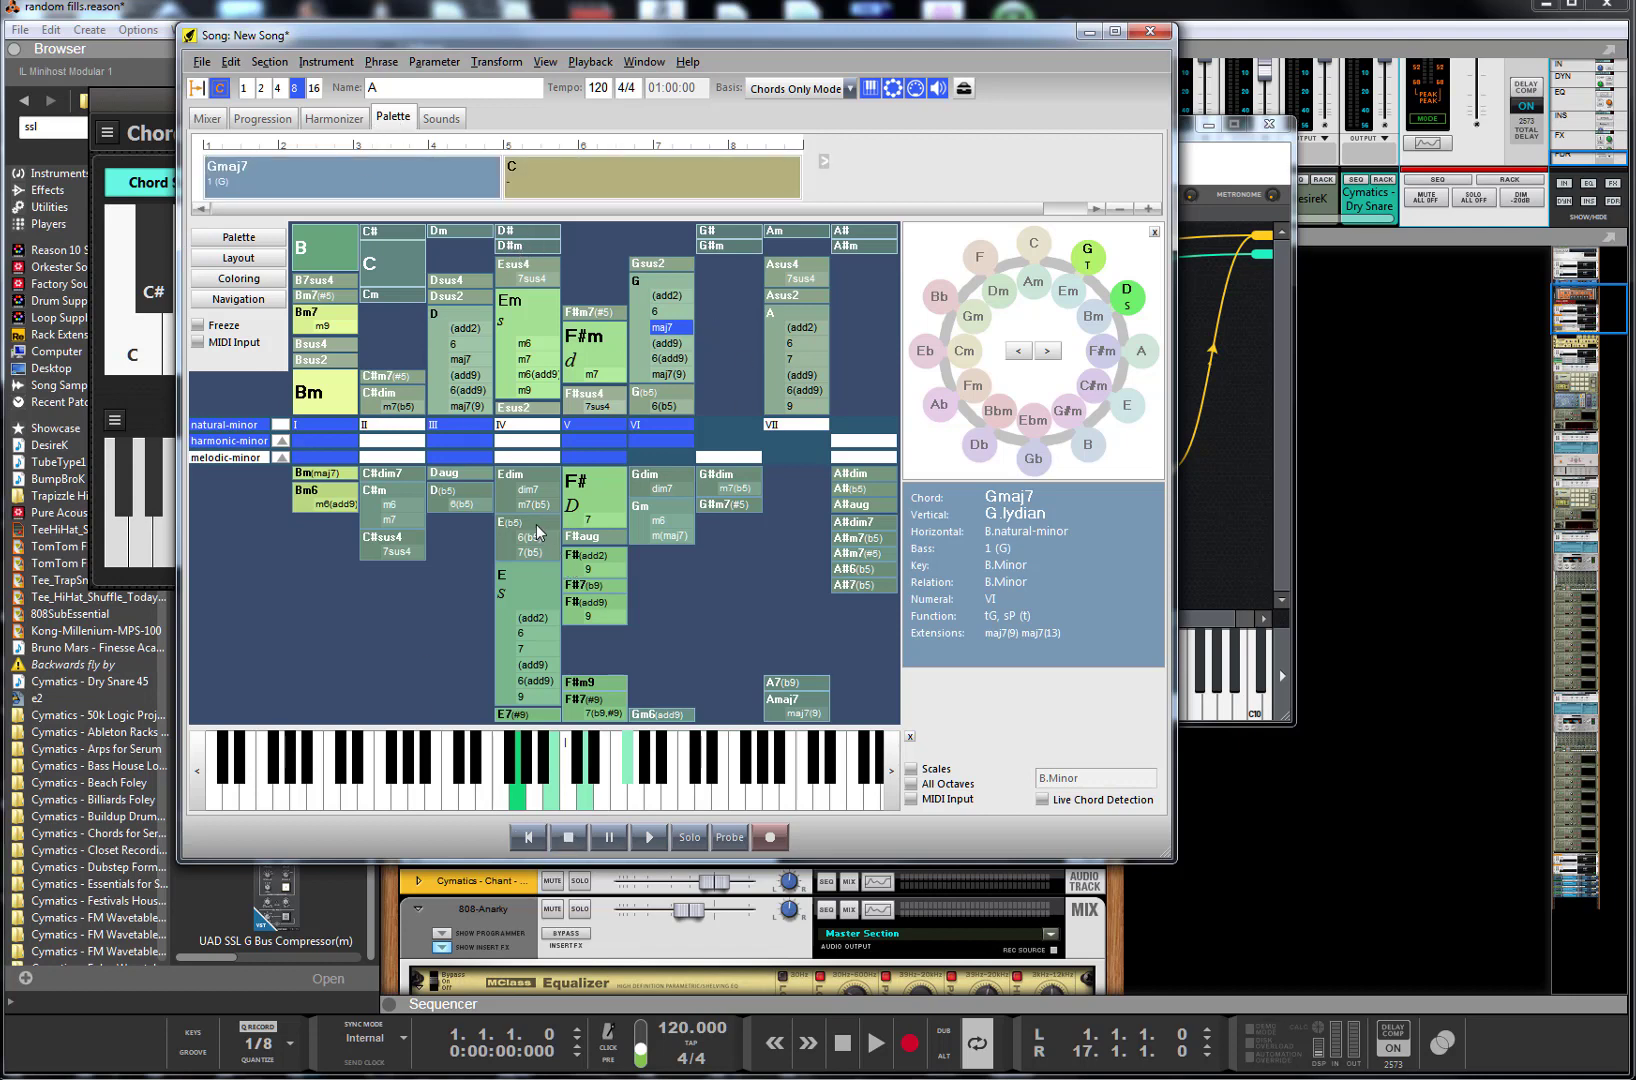
click(406, 408)
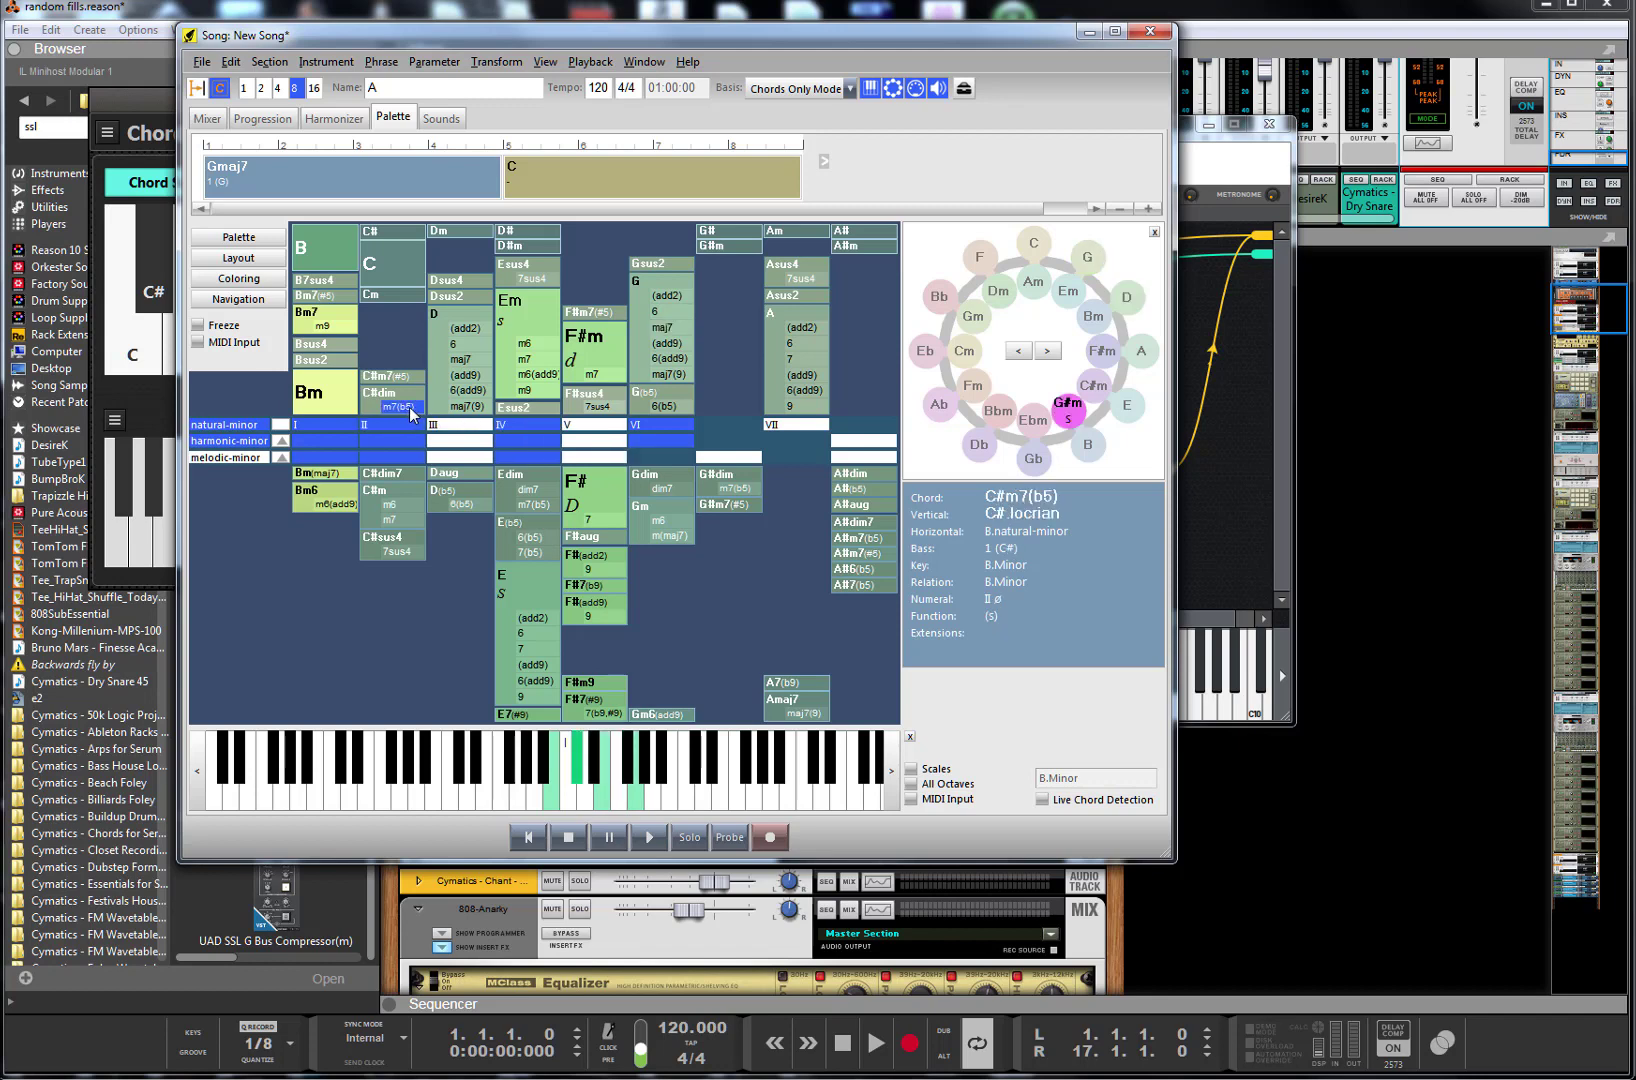
drag(409, 413, 300, 172)
- Extend the progression with F#aug at bar 3 and Bm9 at bar 4
click(601, 541)
drag(601, 541, 383, 176)
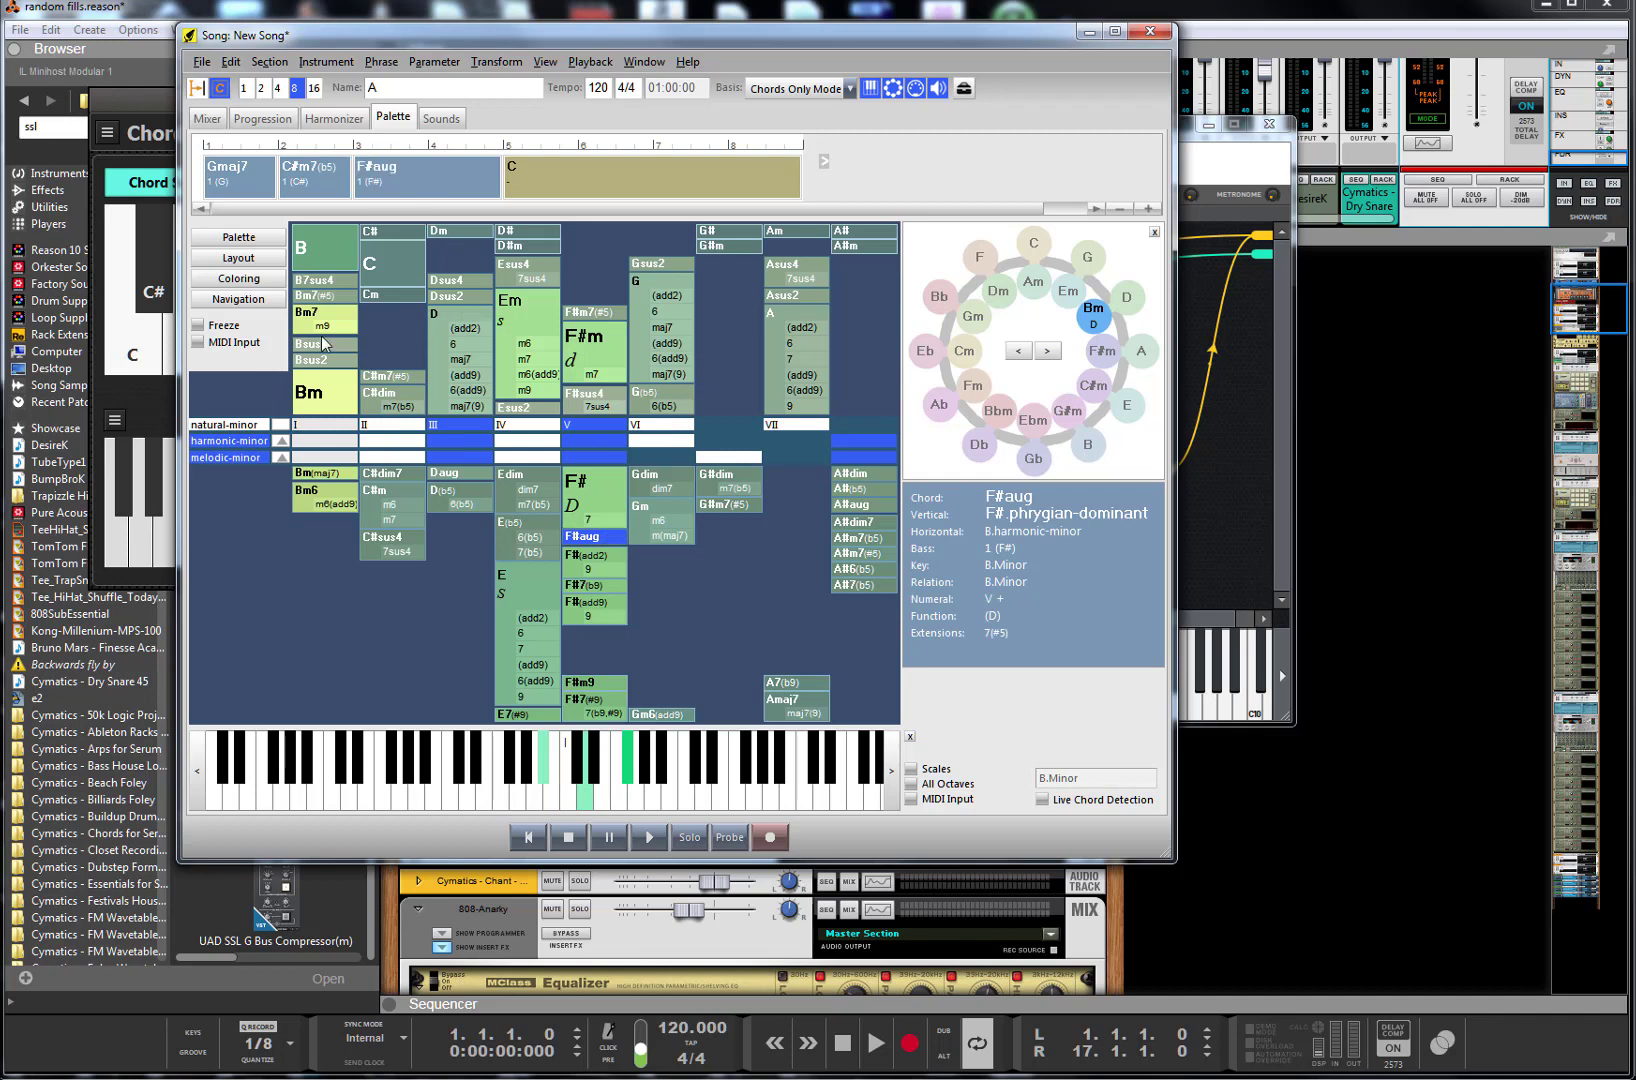
drag(345, 328, 460, 185)
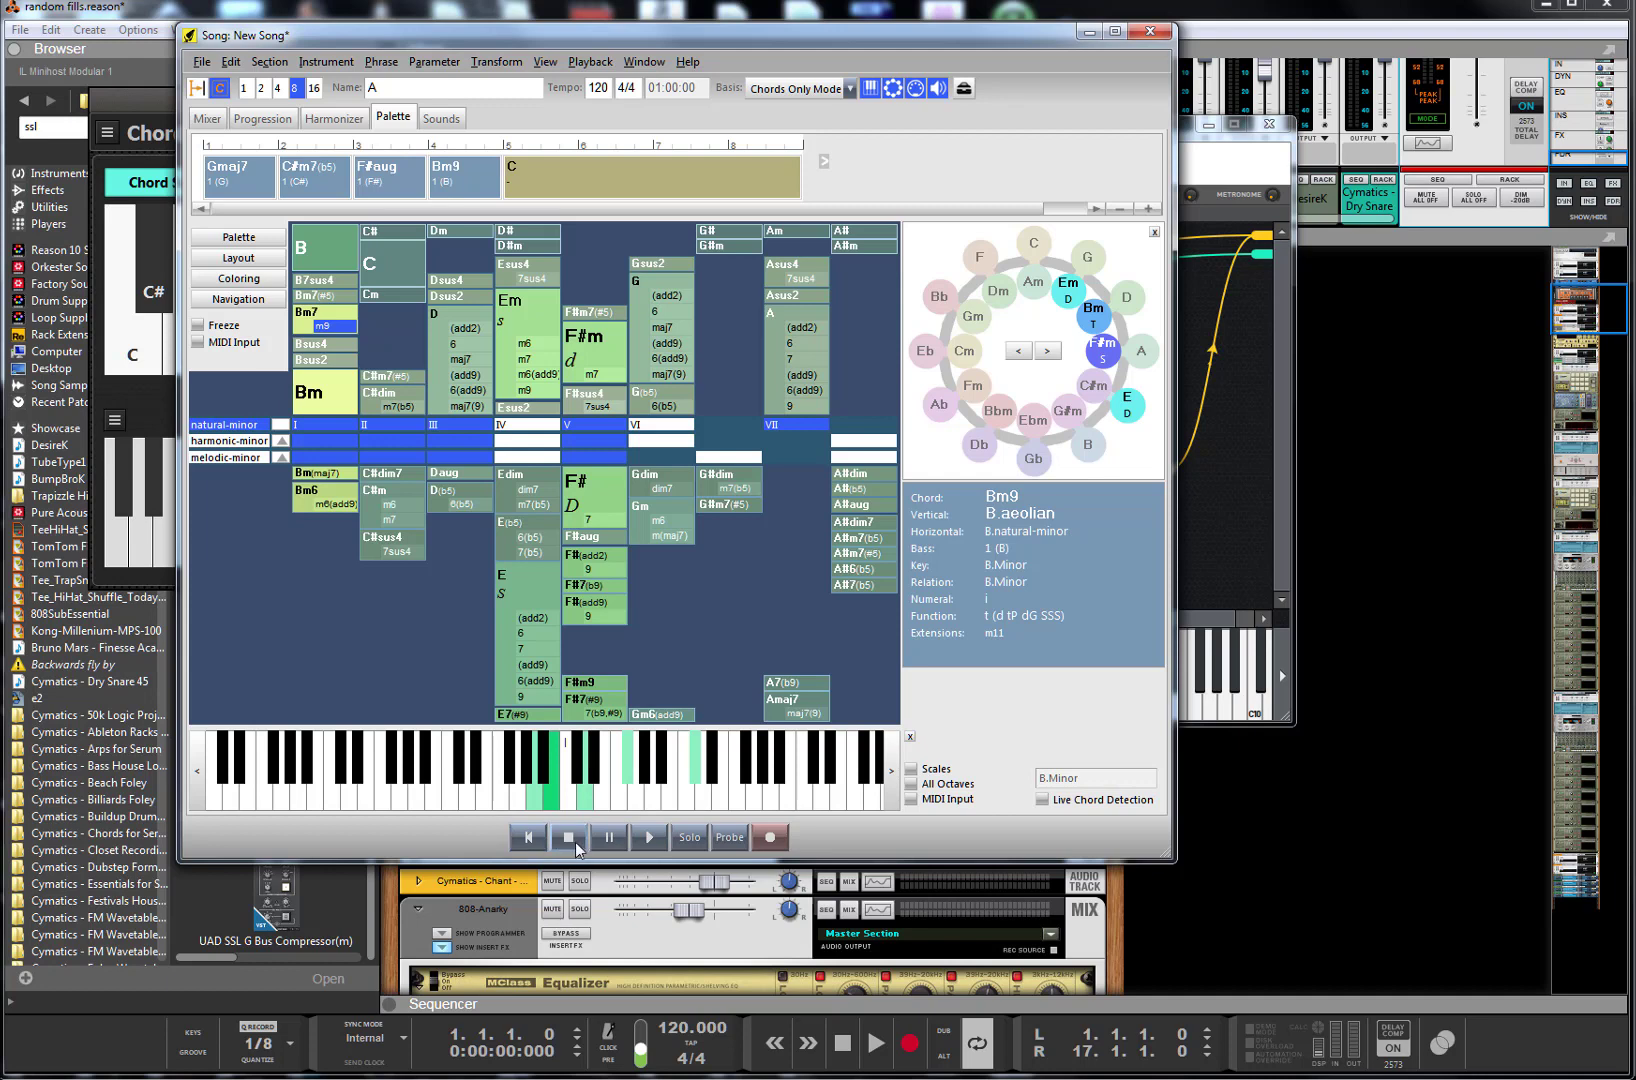
- Select Gmaj7 at bar 1 of the progression, and return to the Chordz plug-in in Reason to preview its chord
click(243, 176)
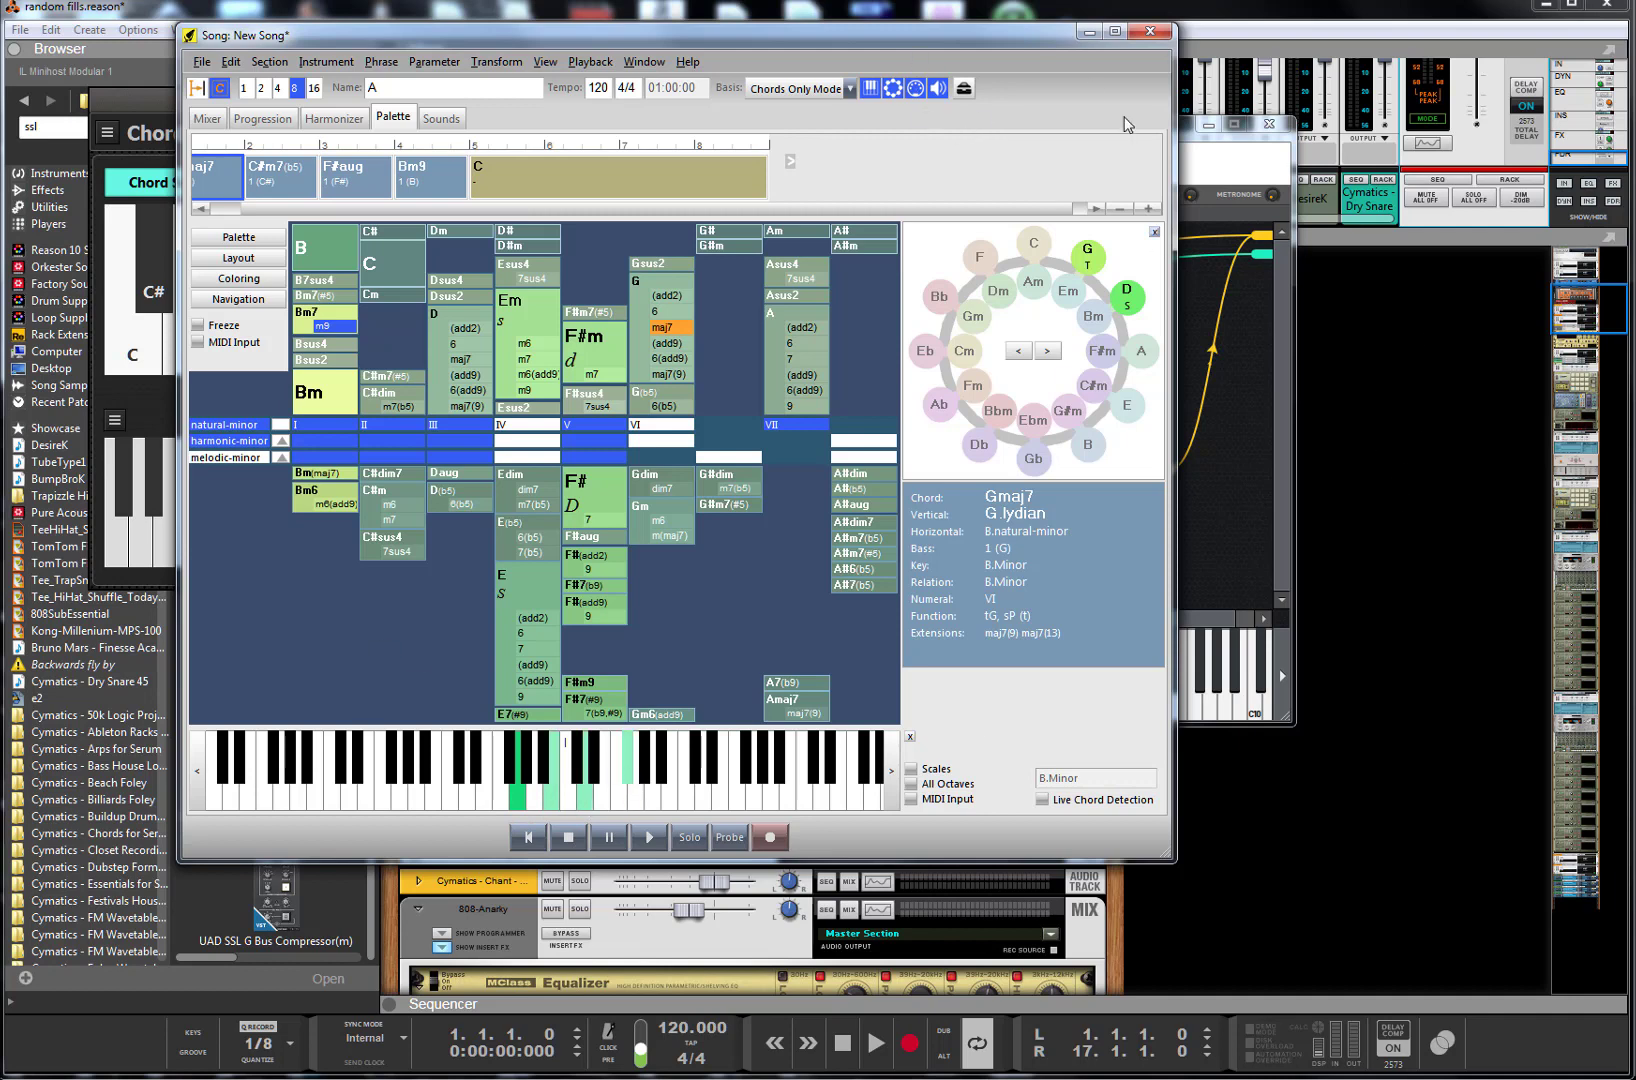
click(1187, 157)
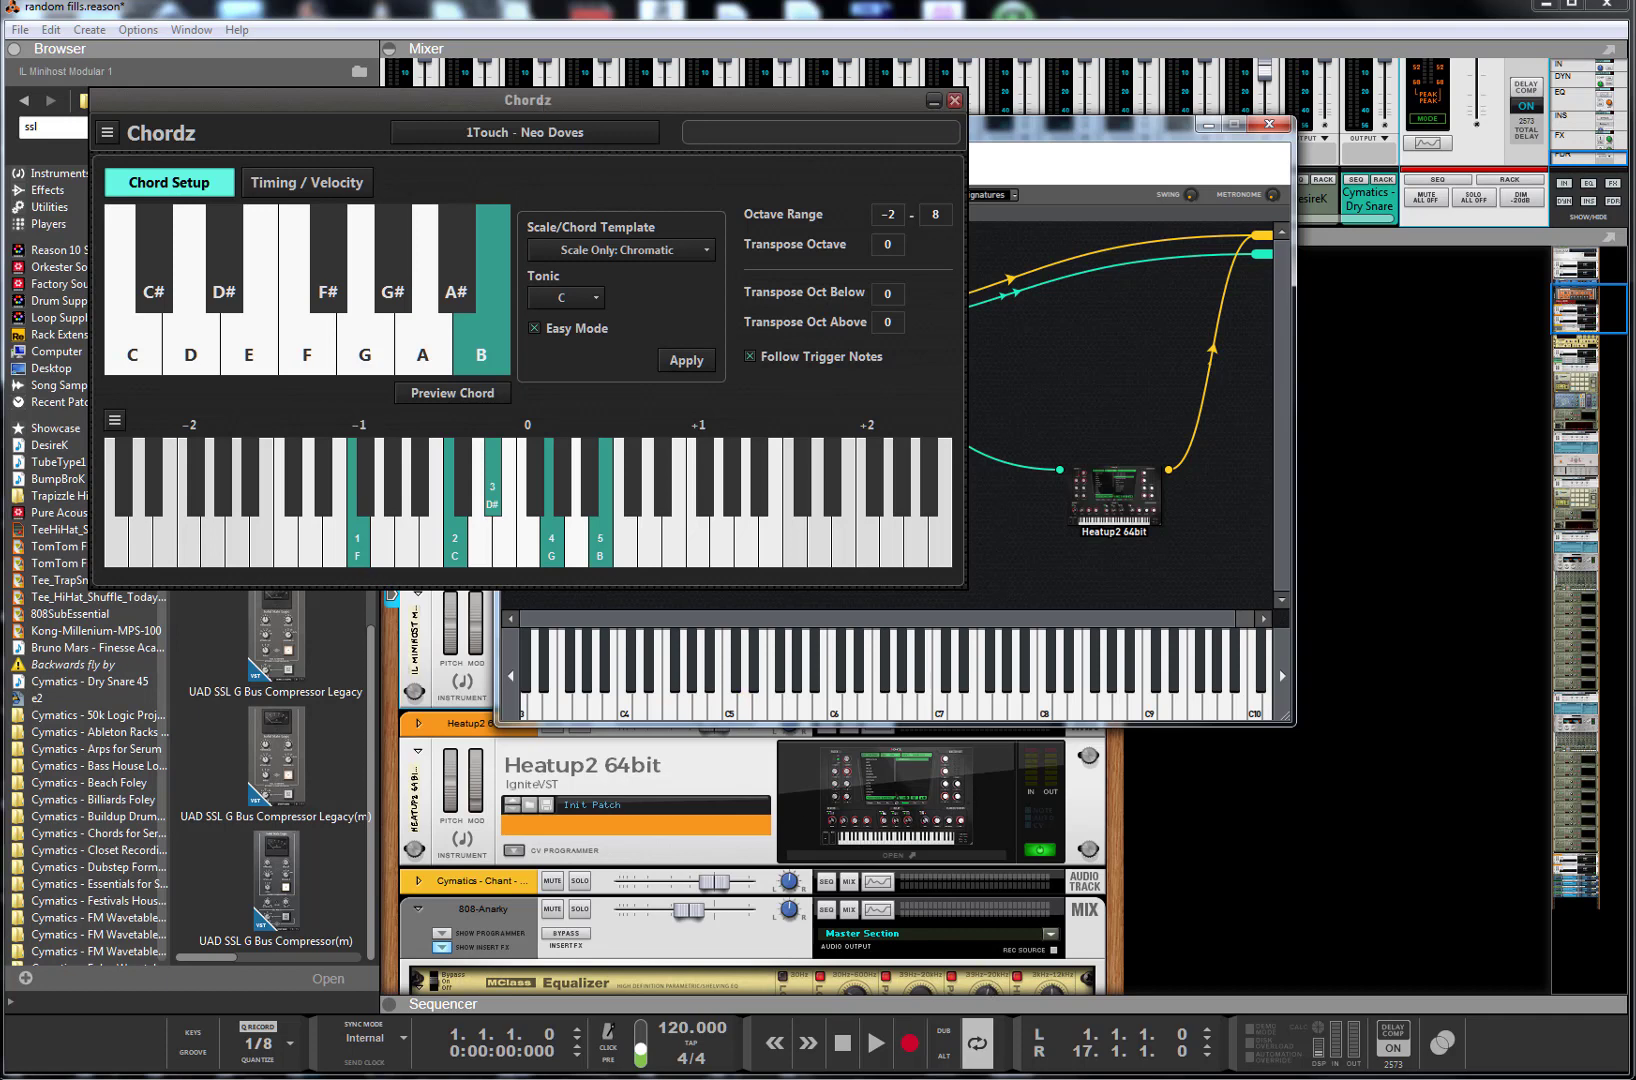
click(1228, 1078)
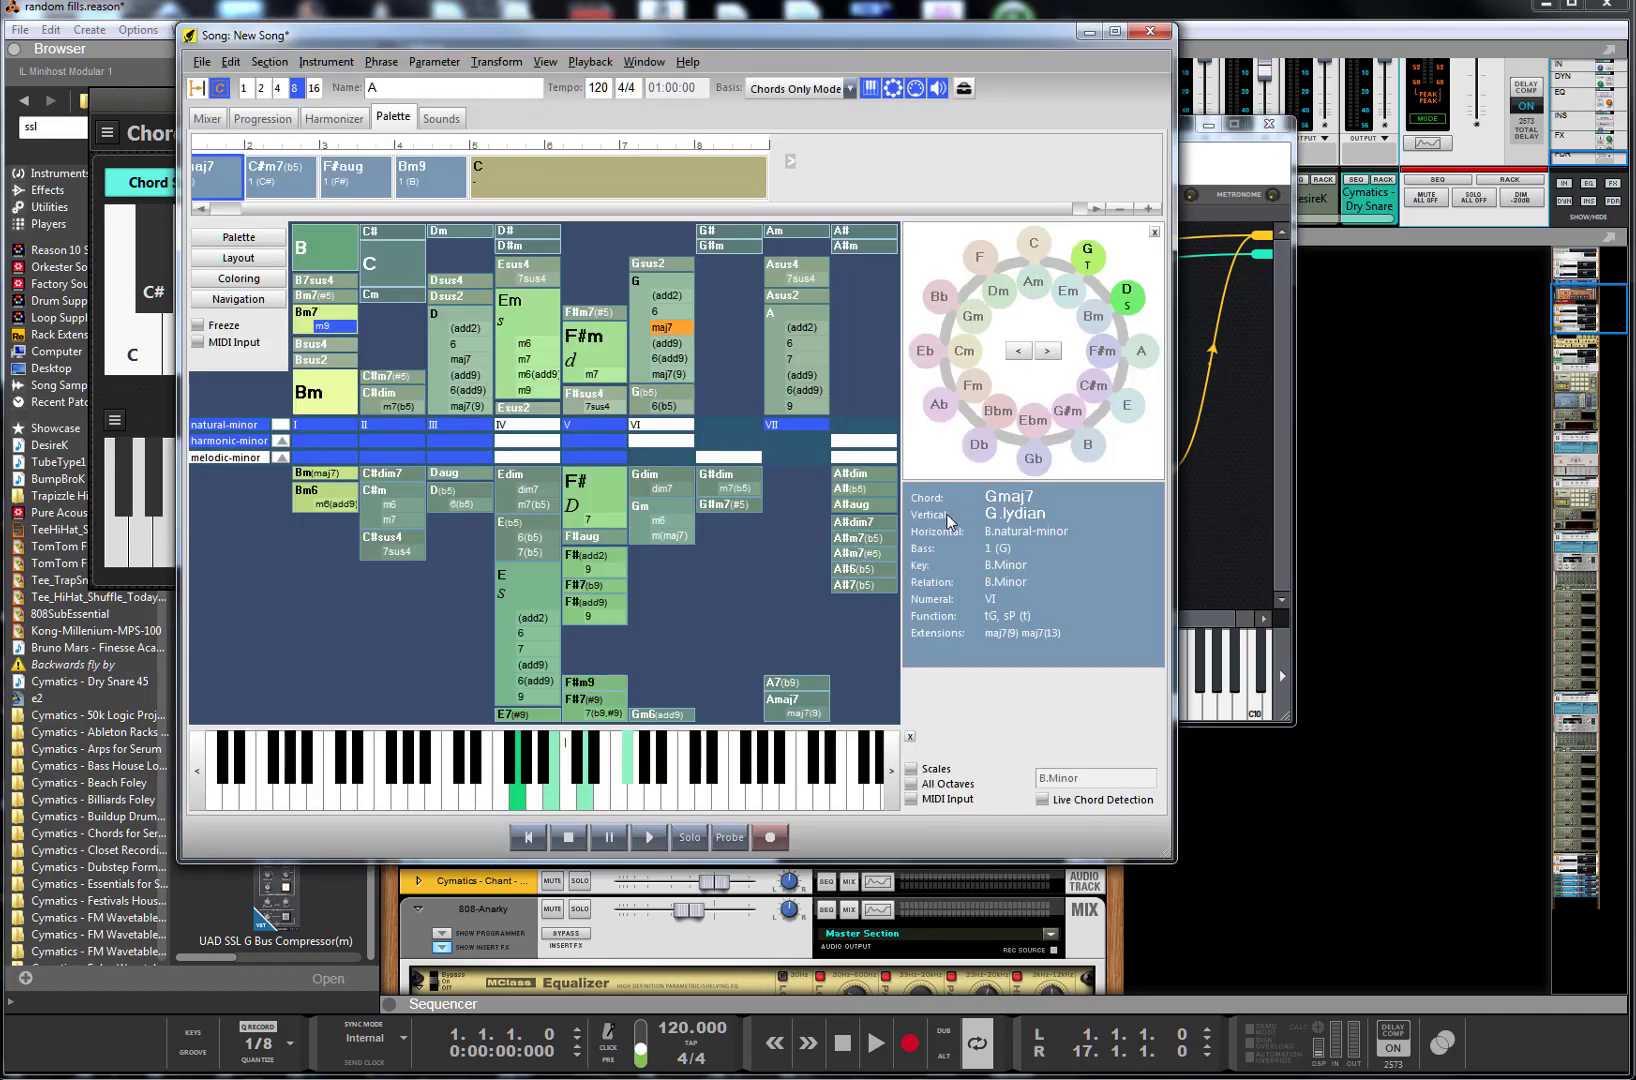
click(1088, 36)
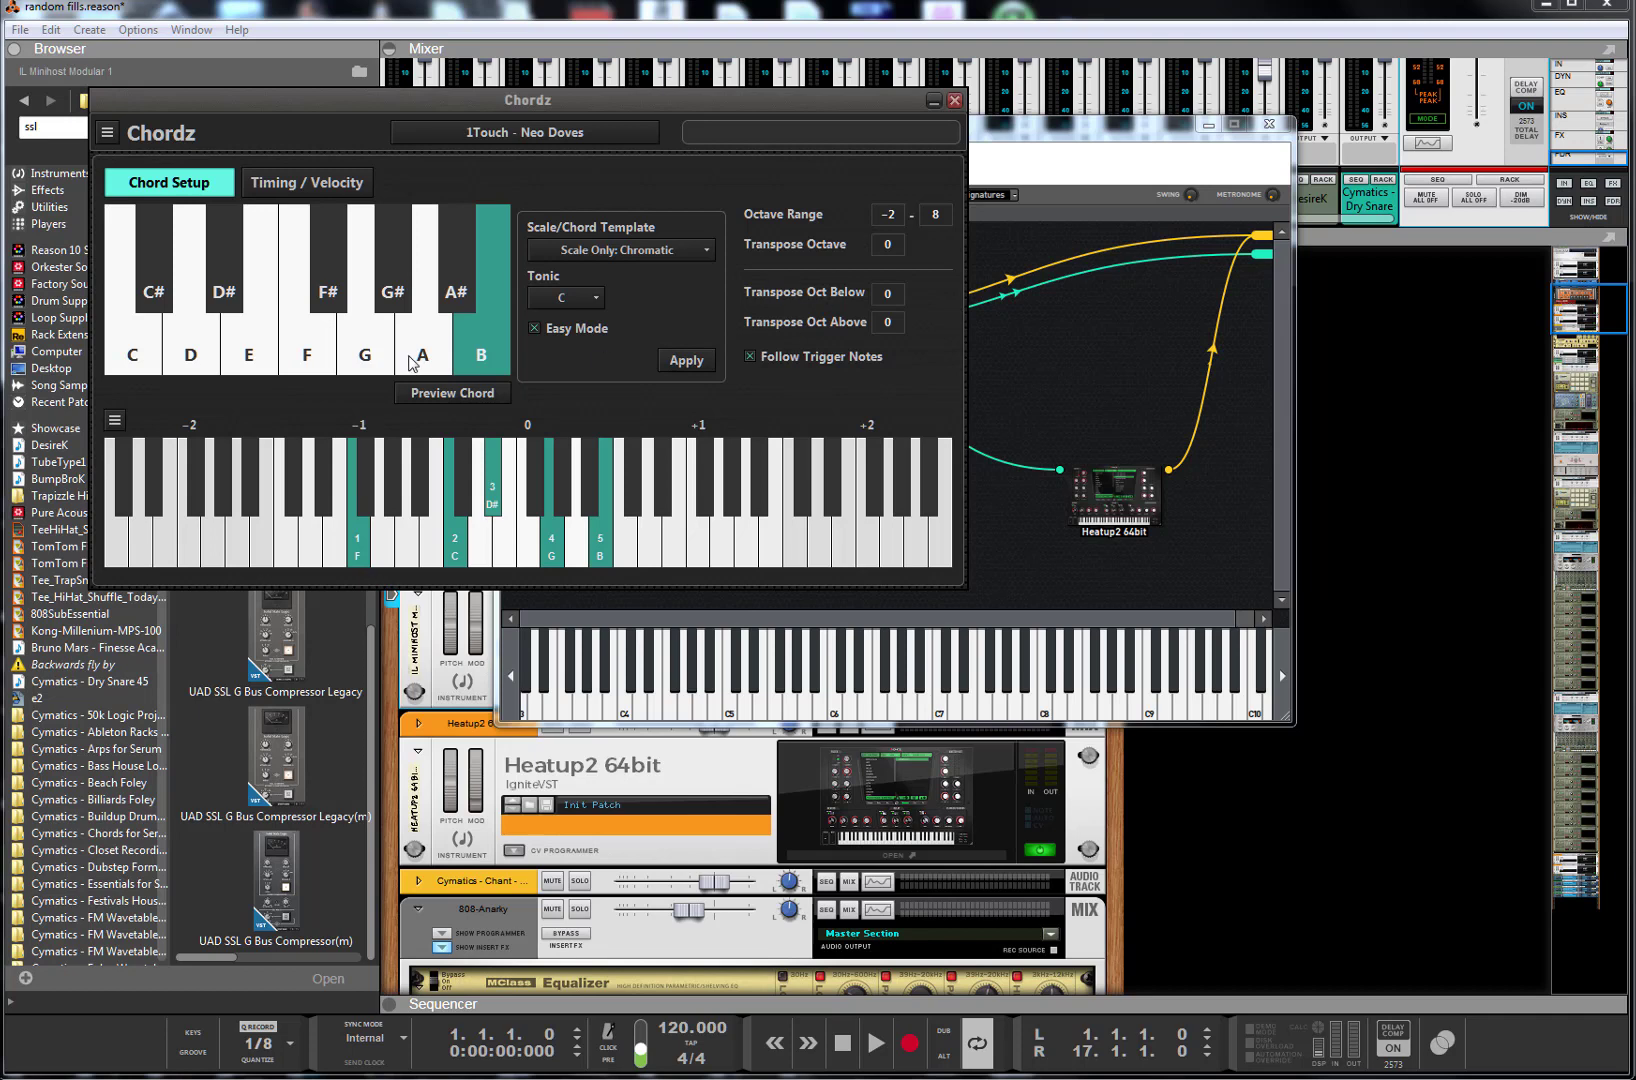
click(484, 391)
- Skim the Chordz v1.03 web page for its features, system requirements and download section, and return to Reason
key(alt+Tab)
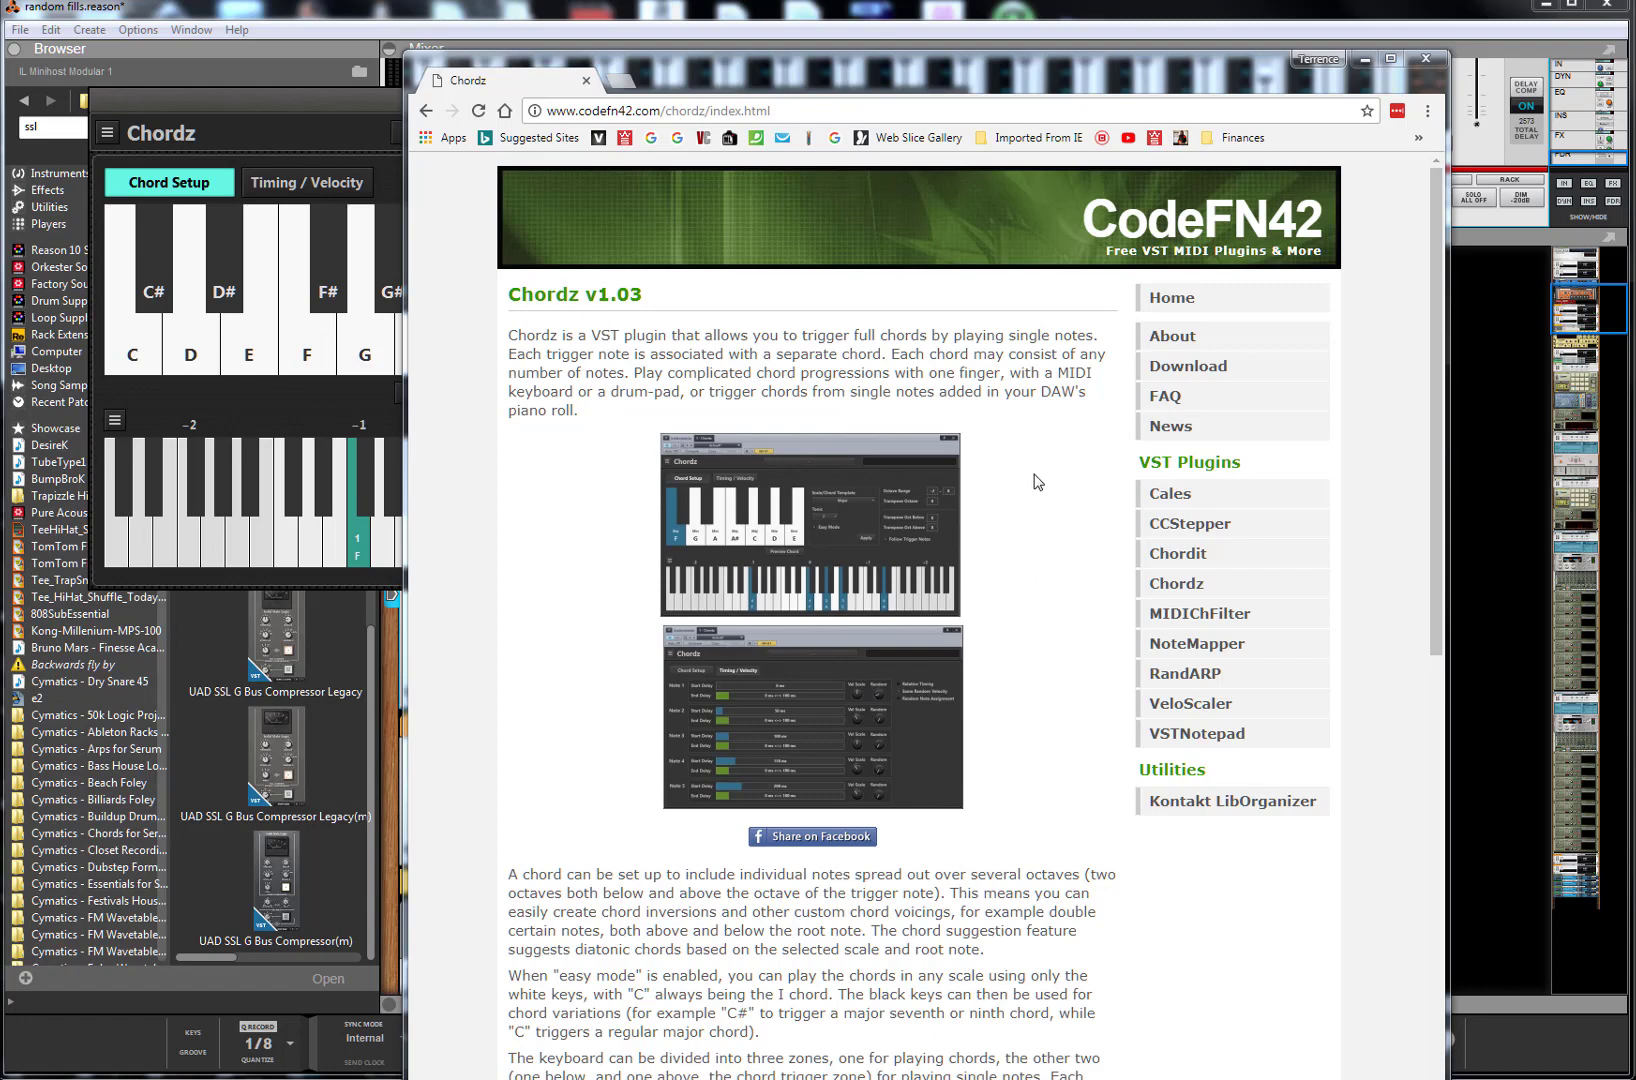
click(1074, 457)
scroll(1047, 475, down, 10)
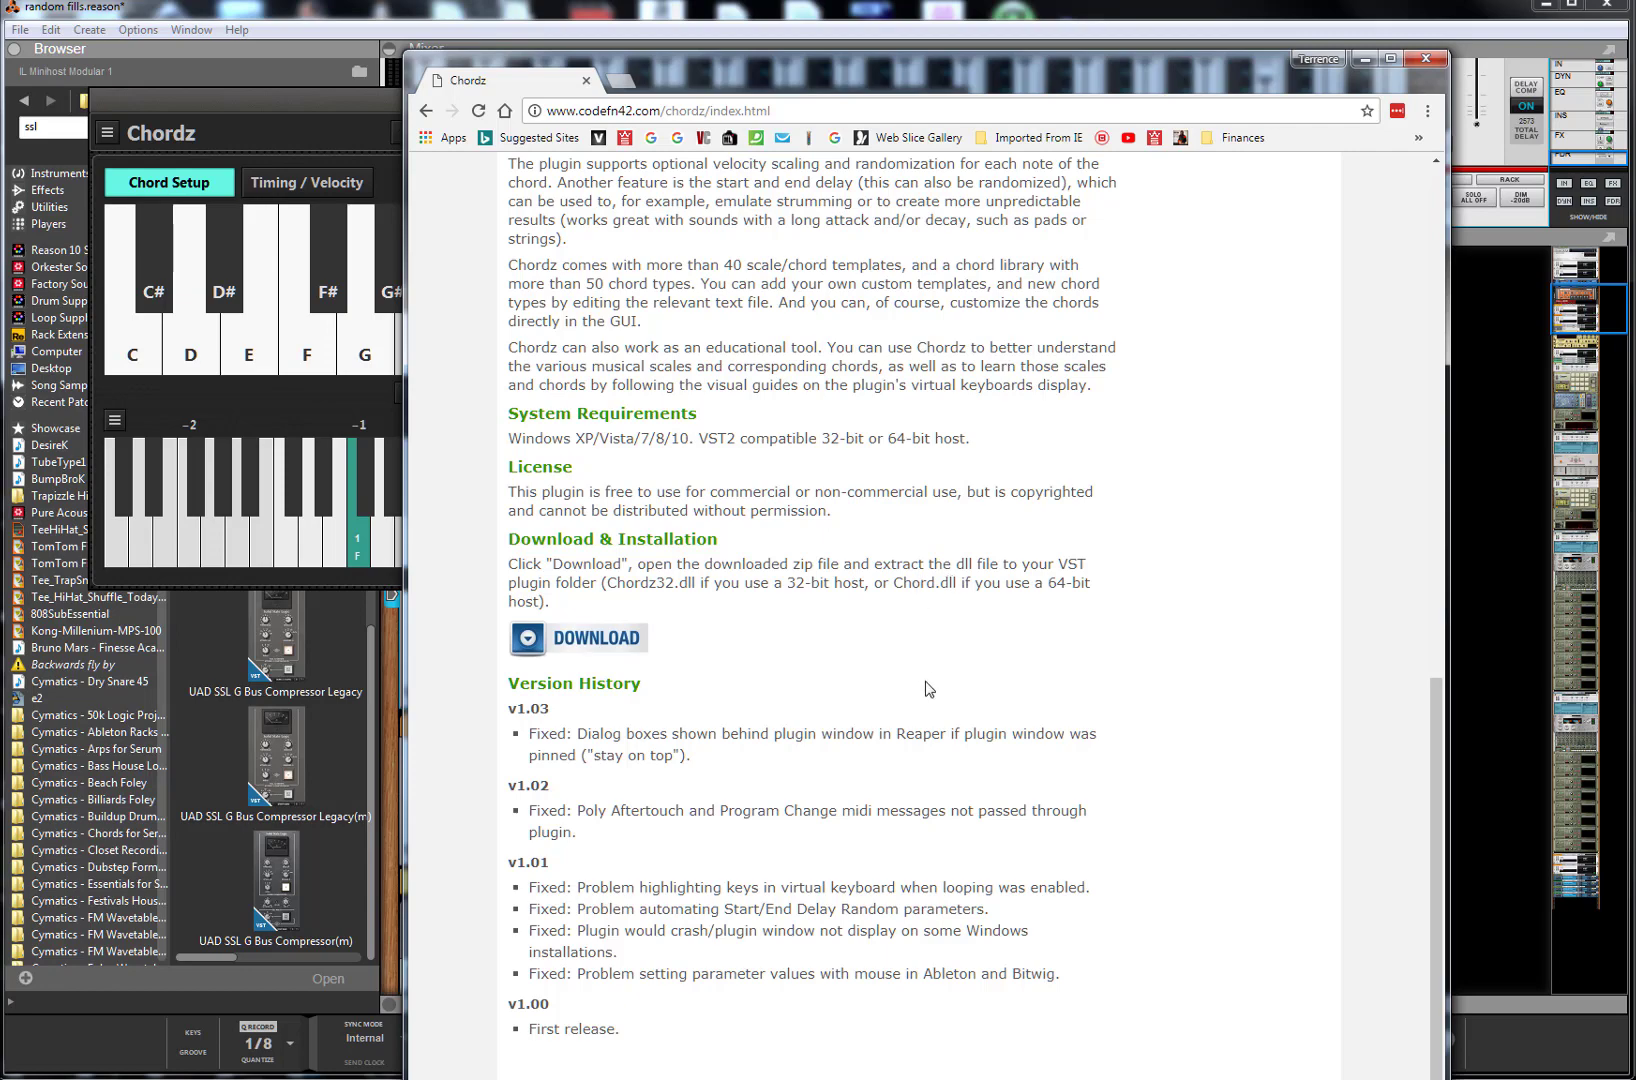
scroll(820, 621, up, 5)
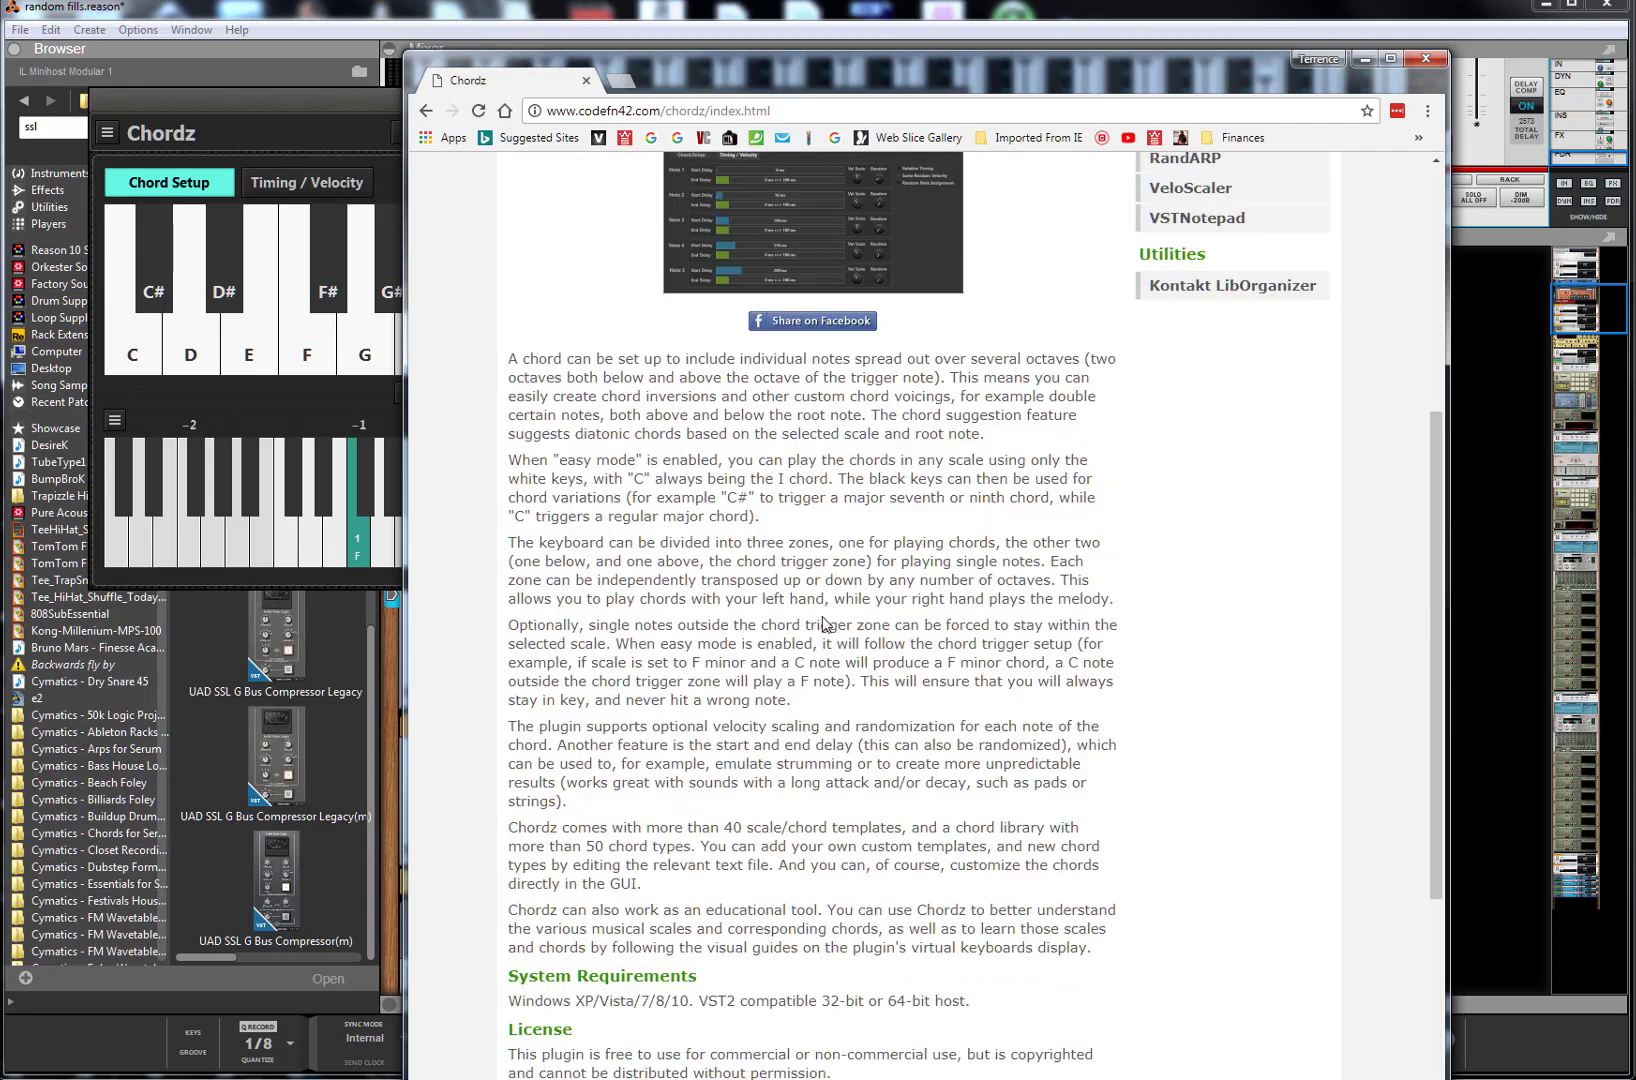
scroll(831, 576, up, 4)
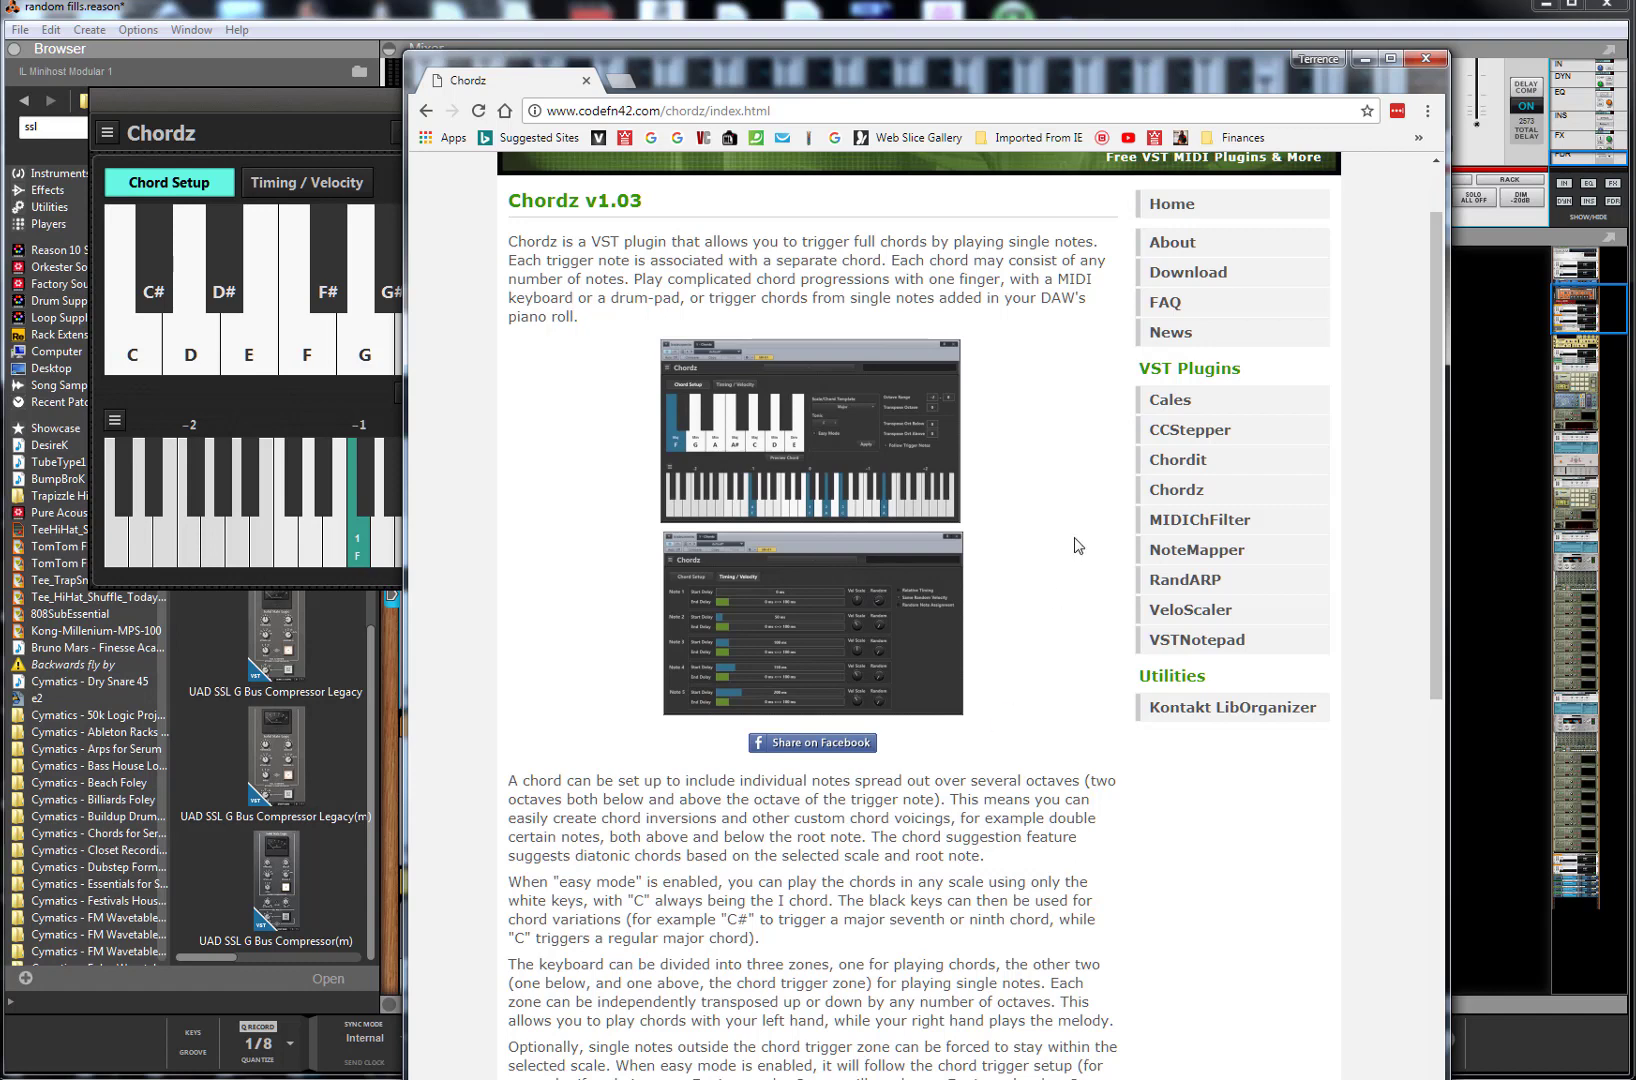
click(1365, 59)
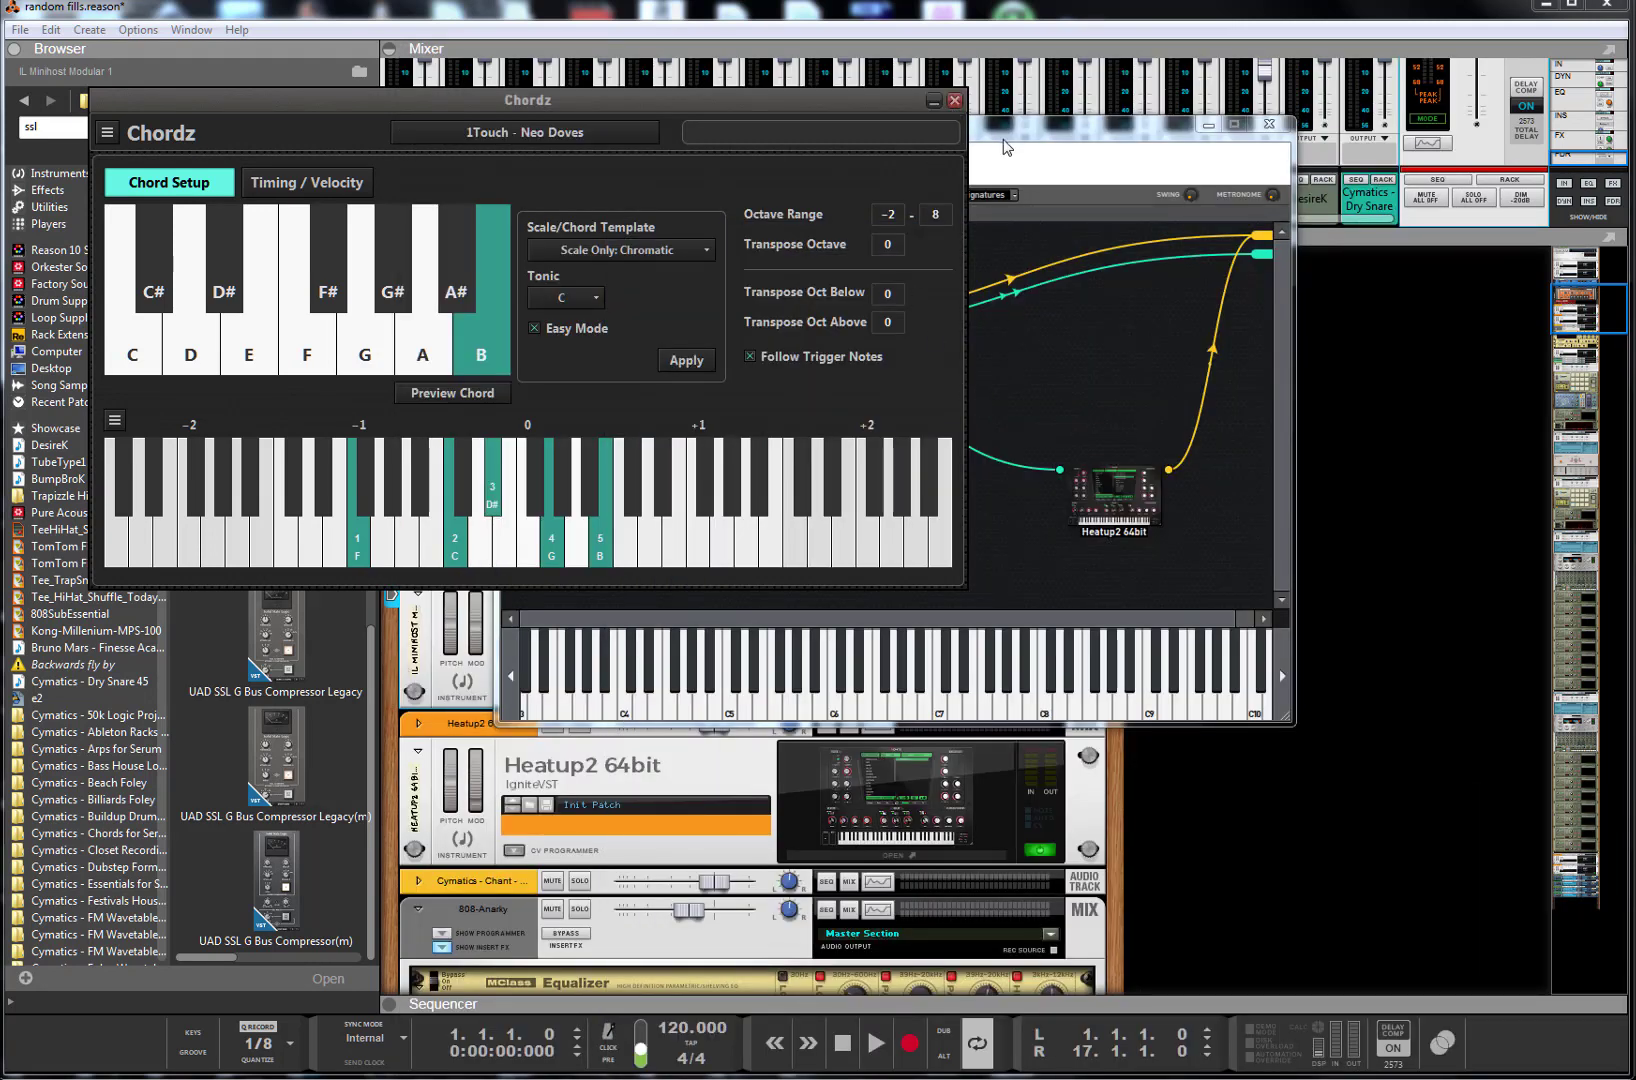
- Close the Chordz window and view the version information of Minihost Modular
drag(826, 114, 1253, 446)
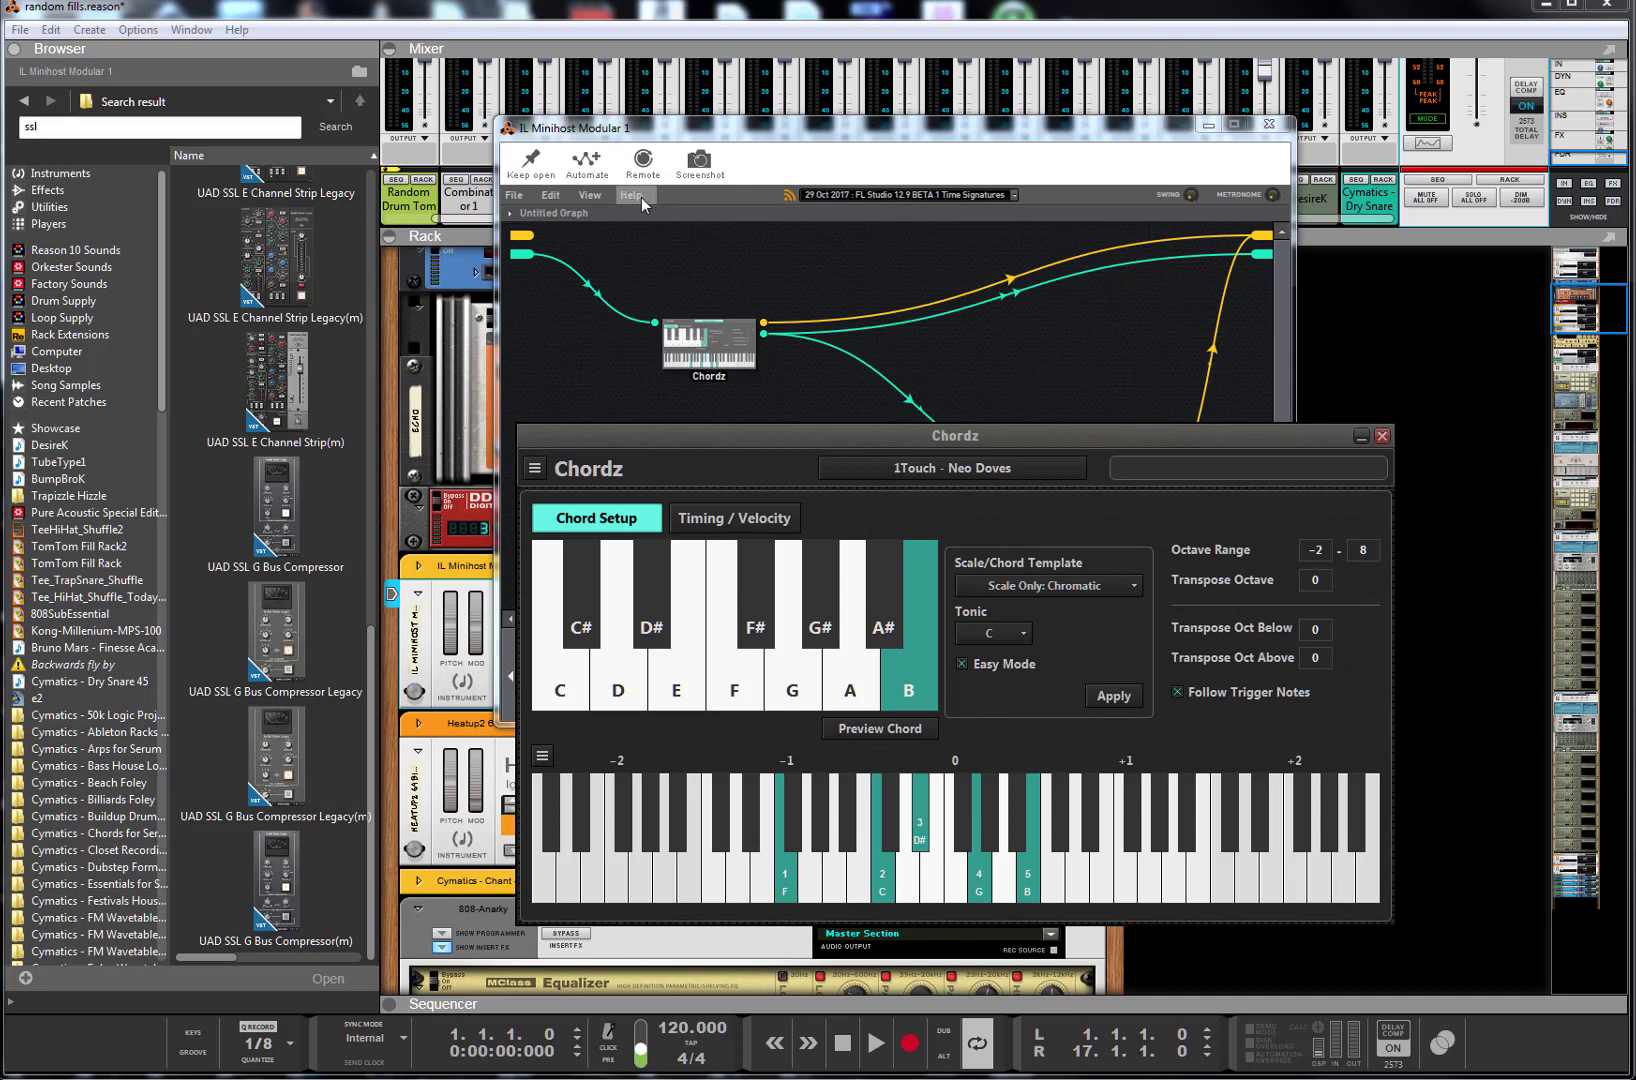
click(630, 195)
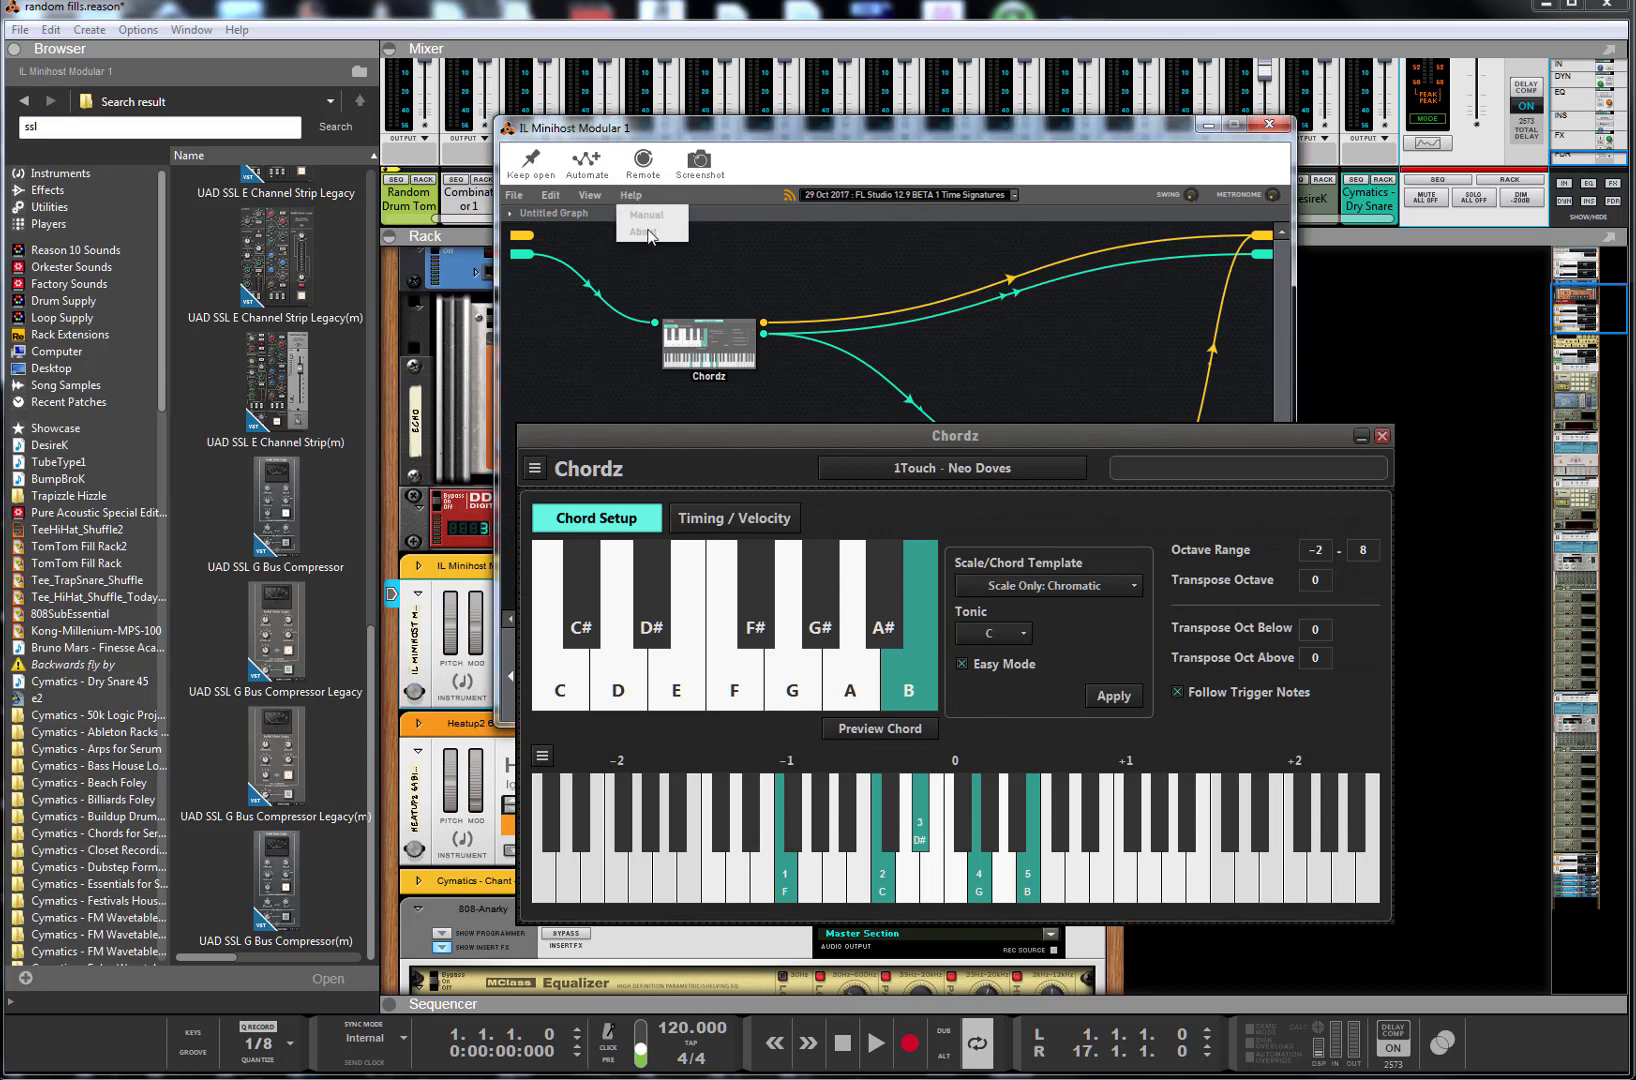
click(1382, 436)
click(630, 195)
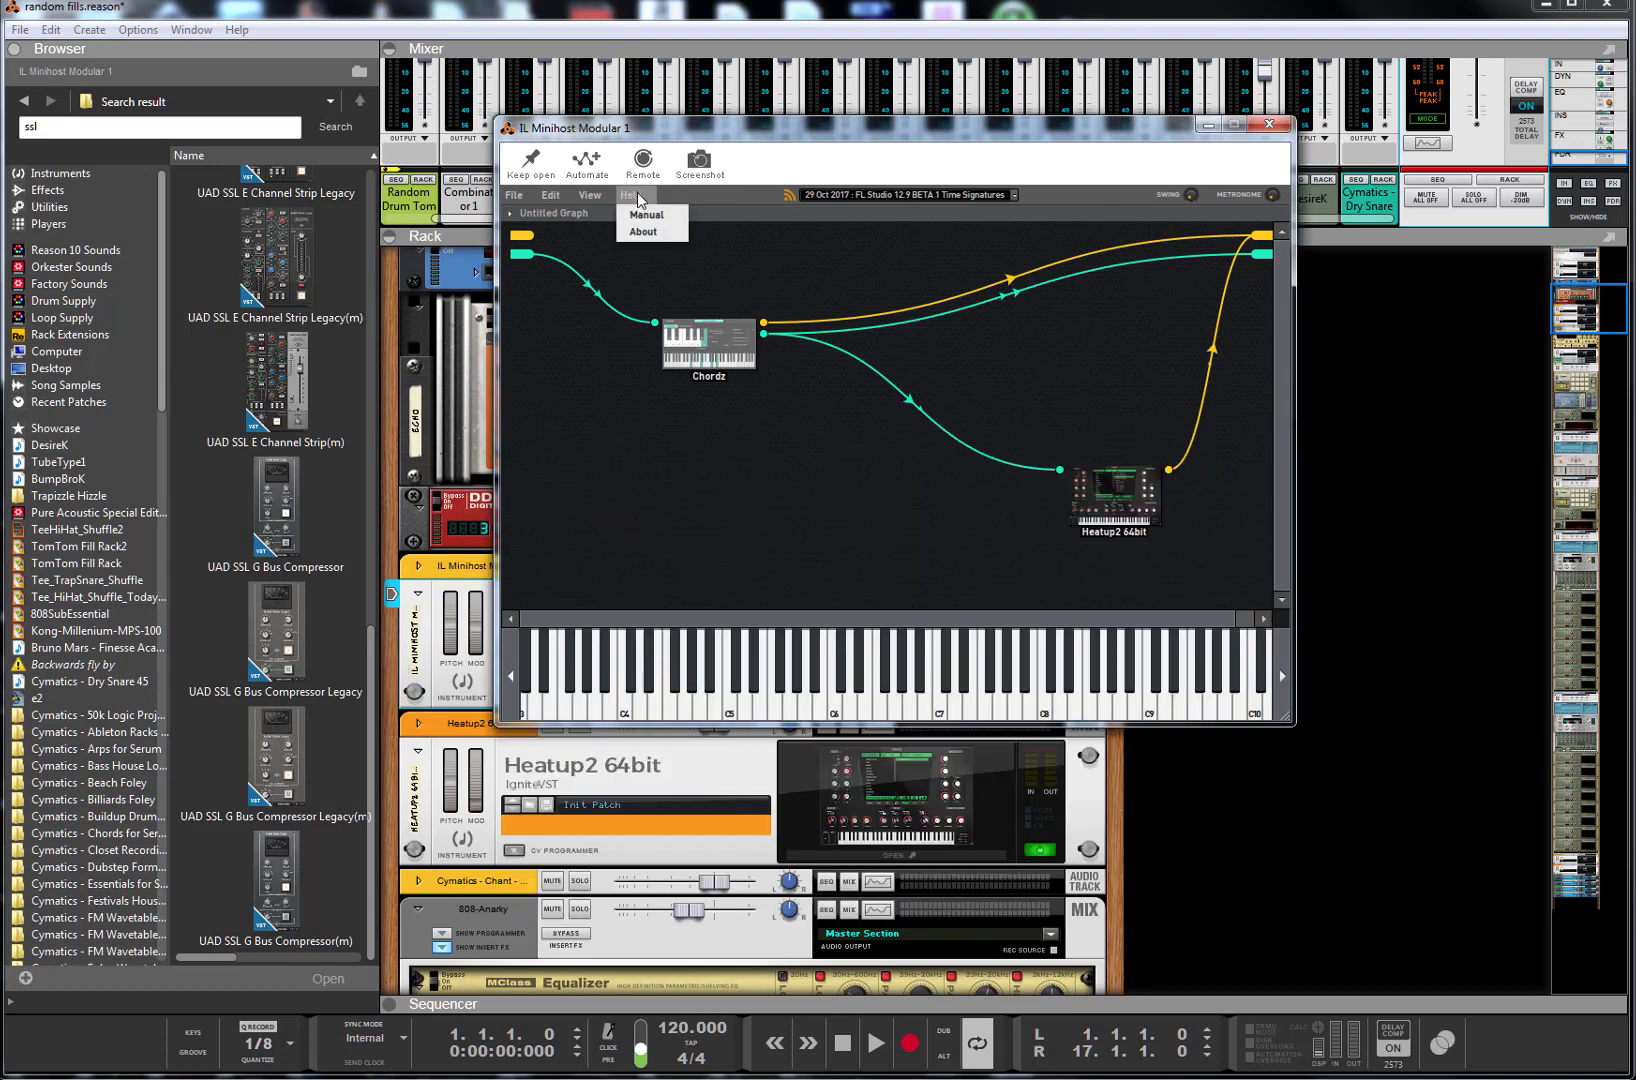
click(652, 232)
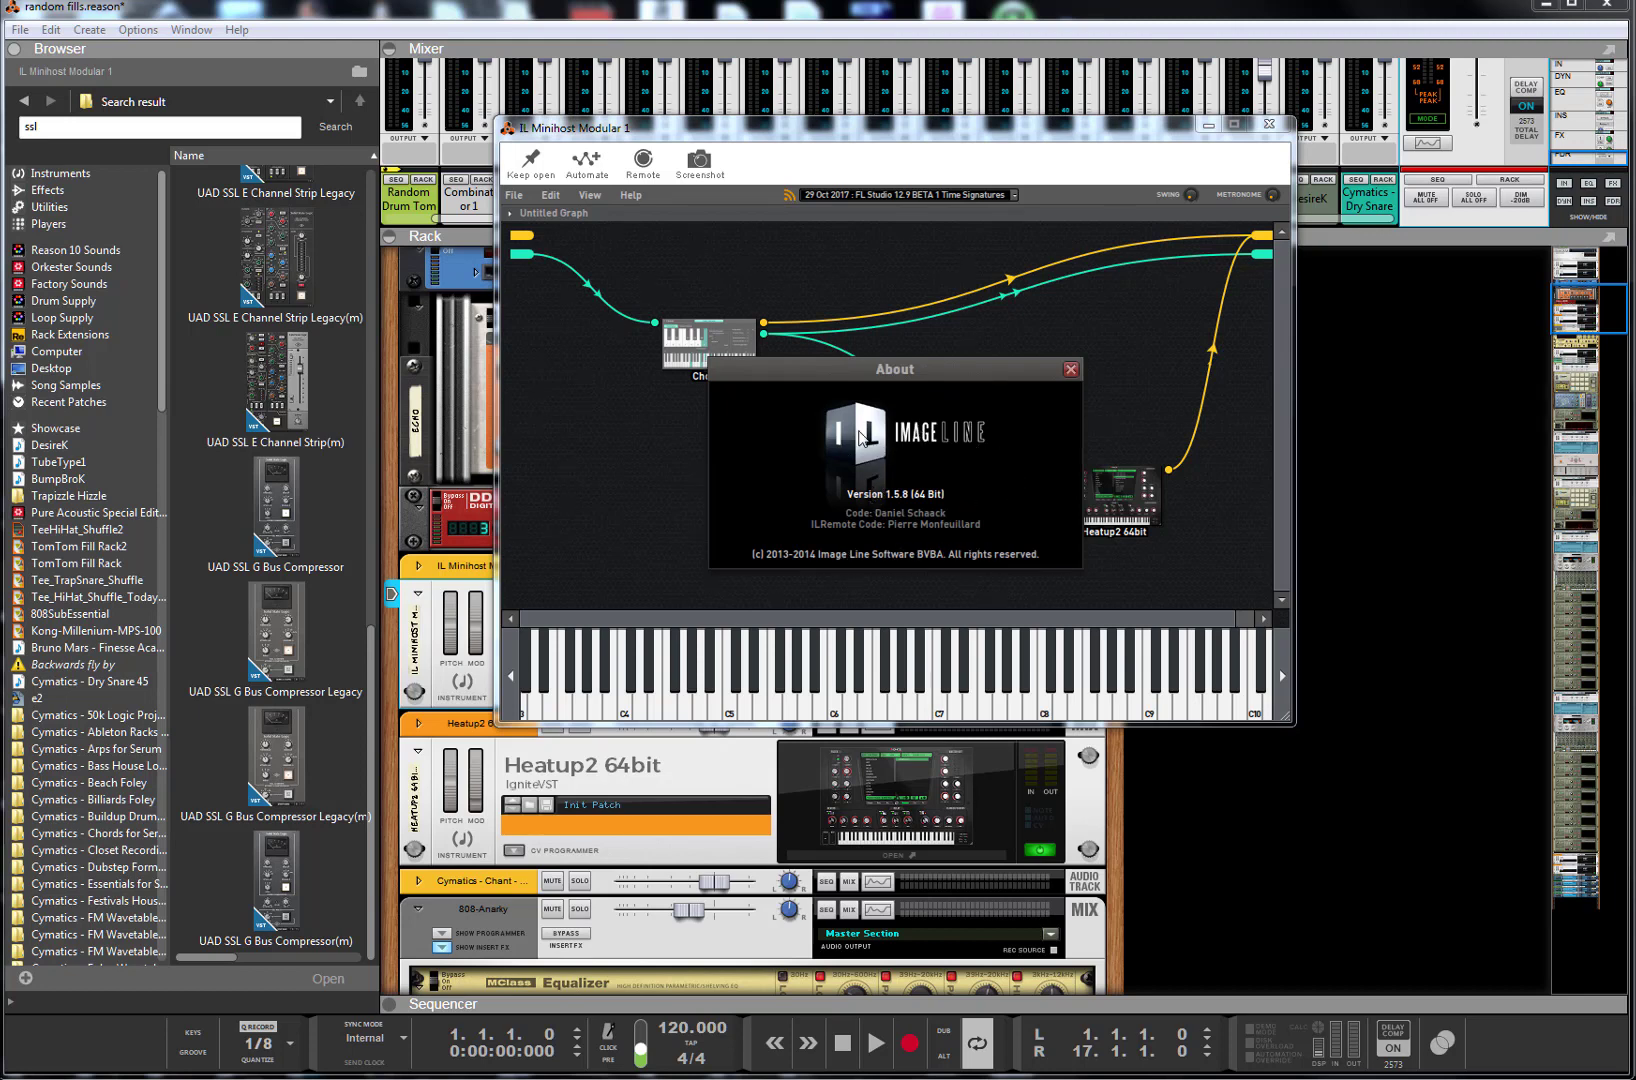
click(1069, 372)
- Open the Minihost Modular online manual, skim from the features to the Piano roll Module section, and close it
click(632, 195)
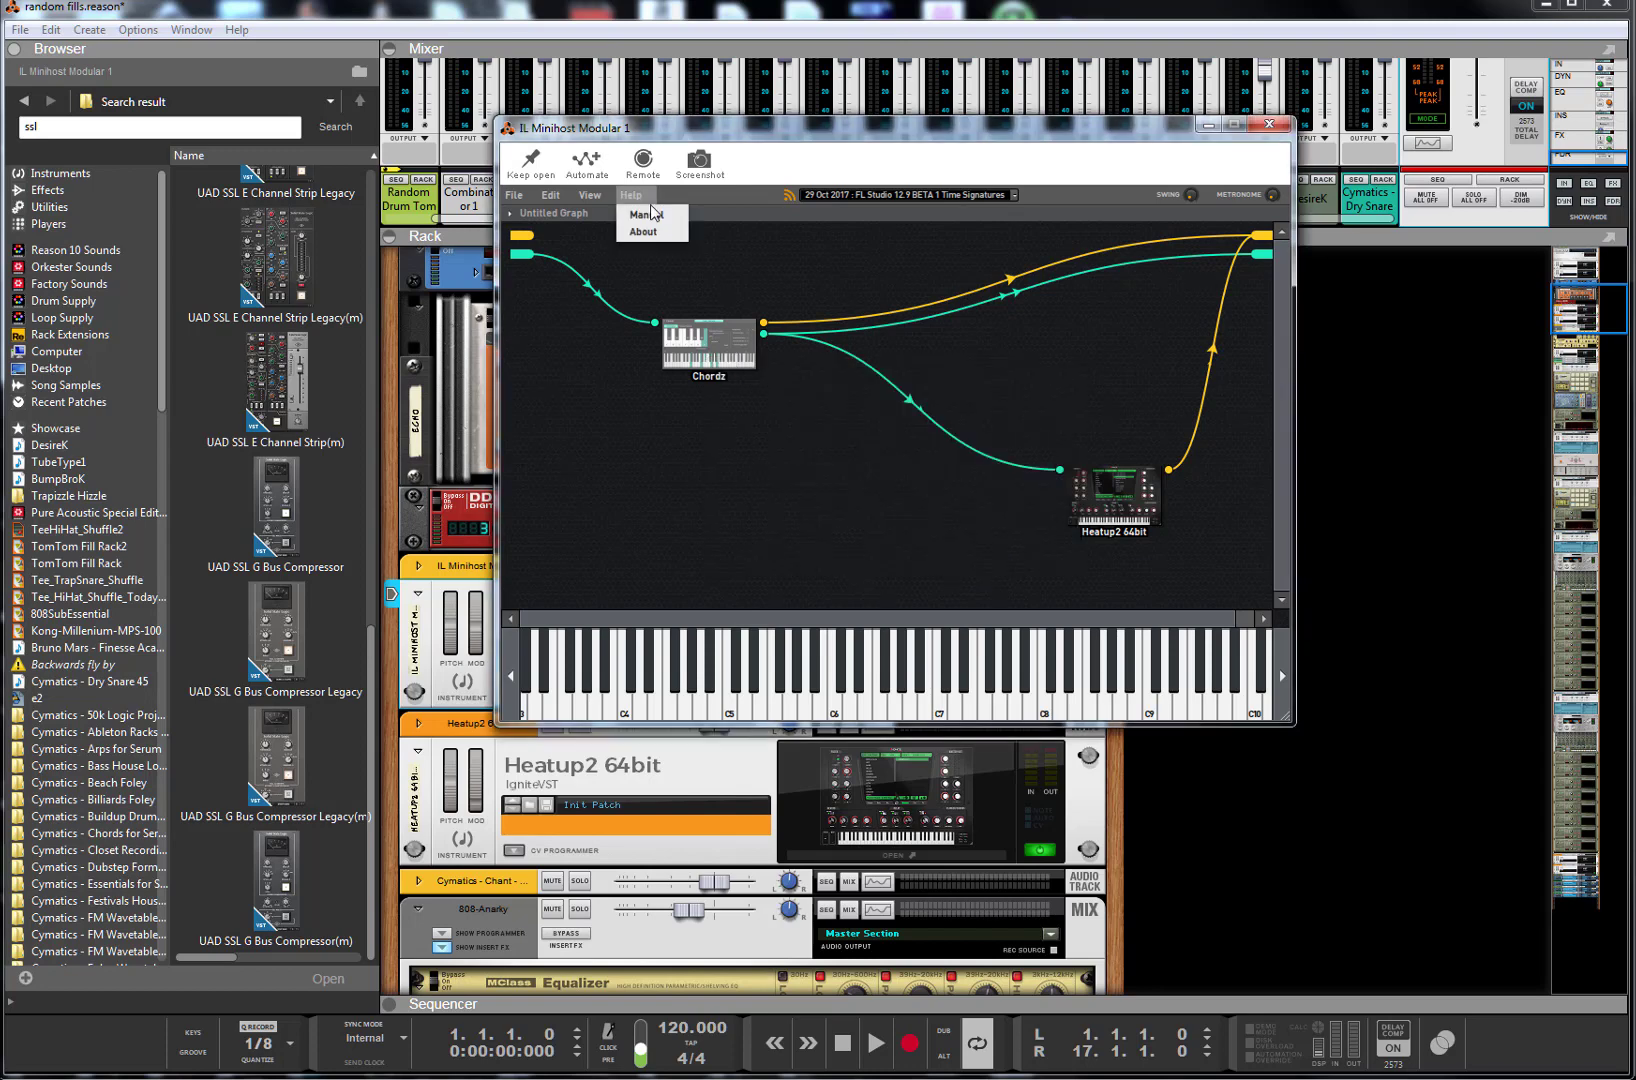
click(648, 215)
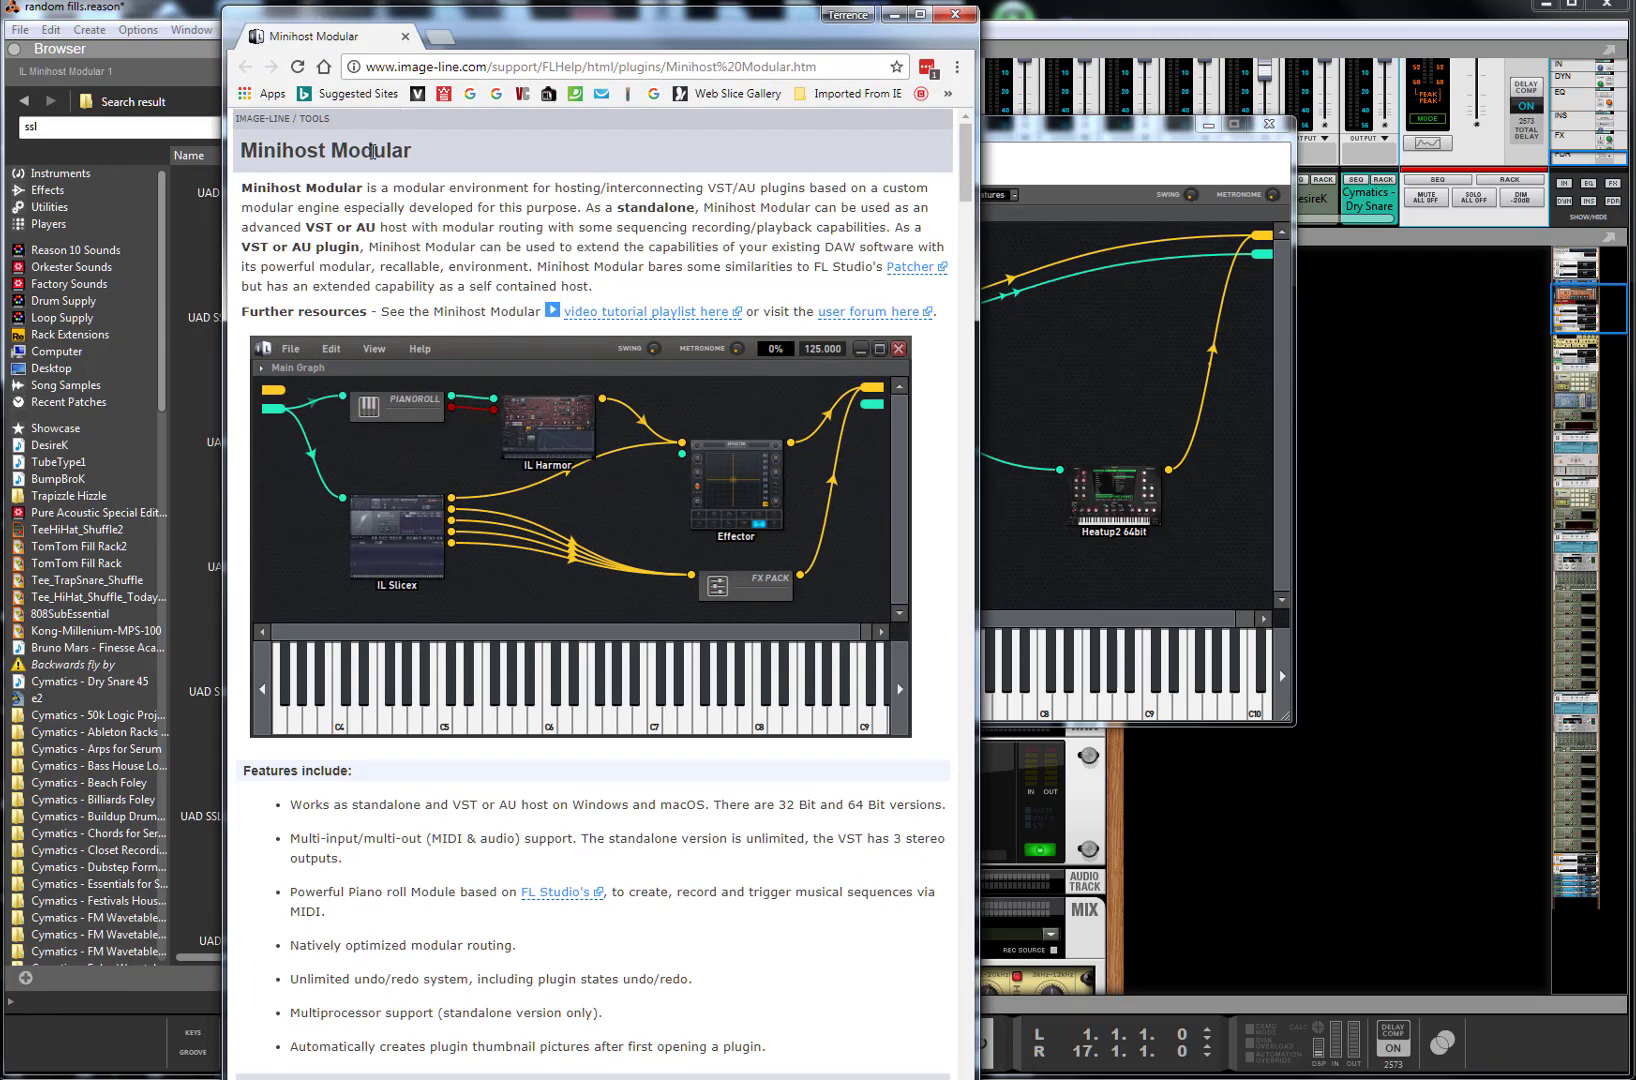
scroll(760, 430, down, 8)
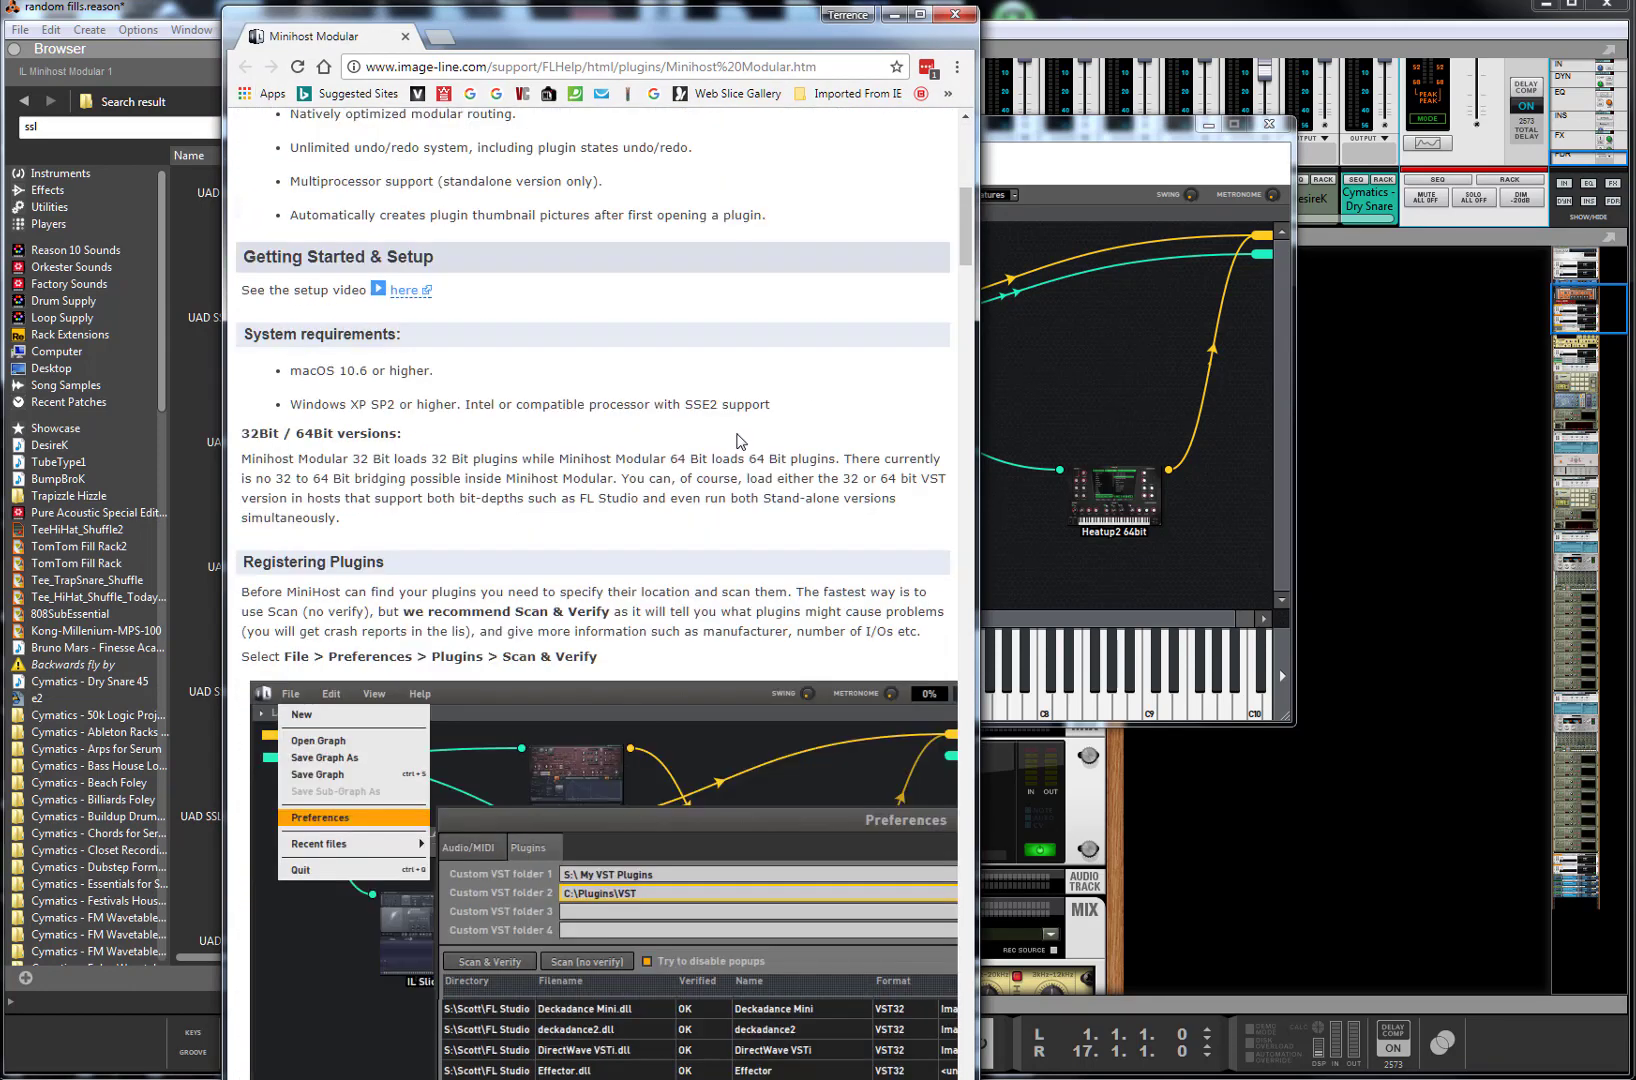
scroll(737, 441, down, 20)
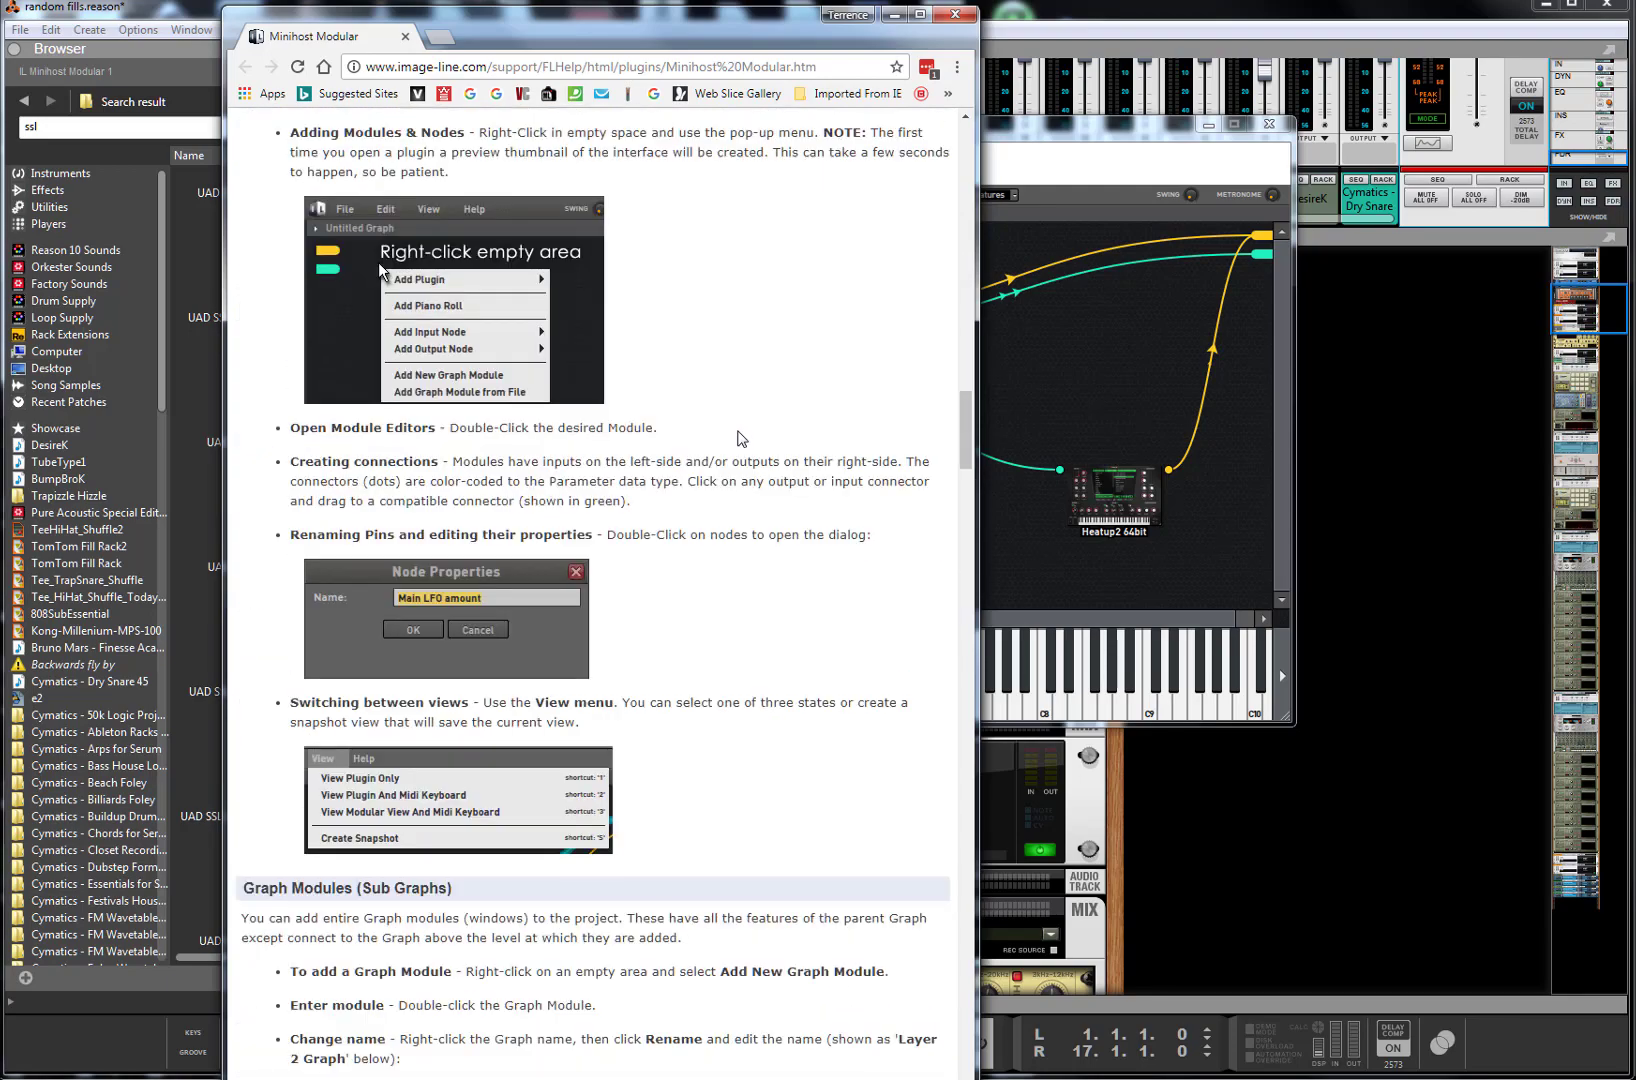
scroll(741, 438, down, 20)
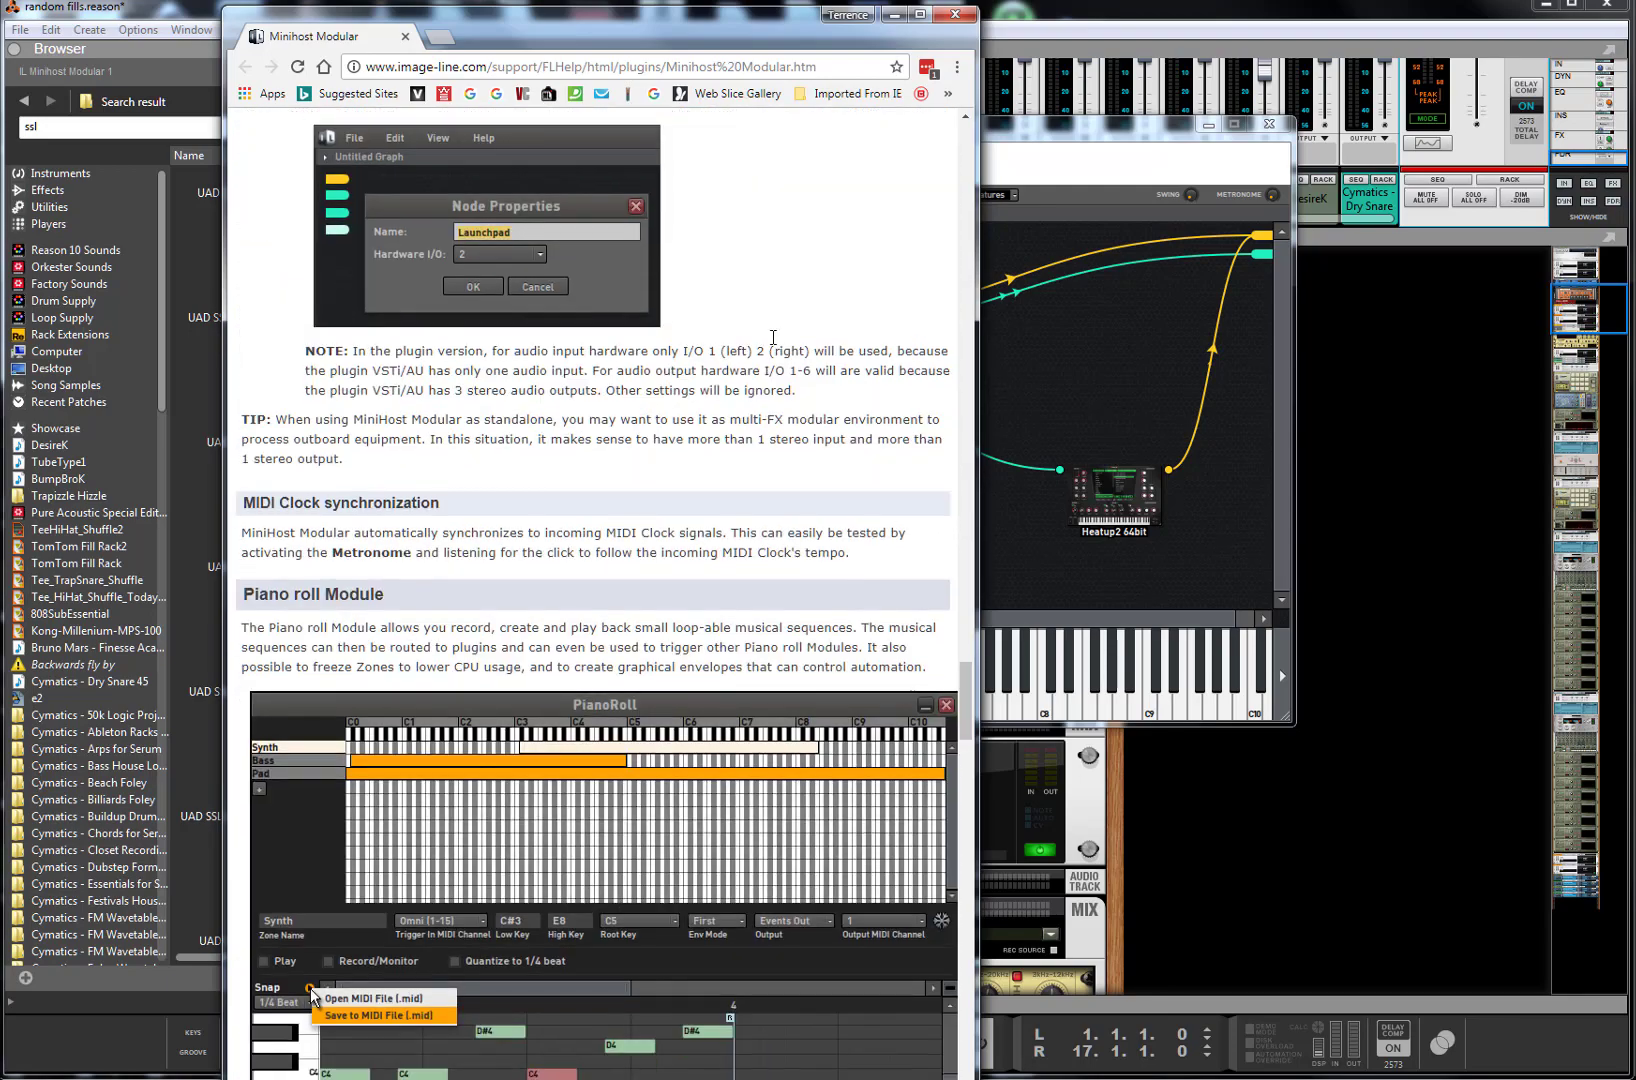
click(955, 14)
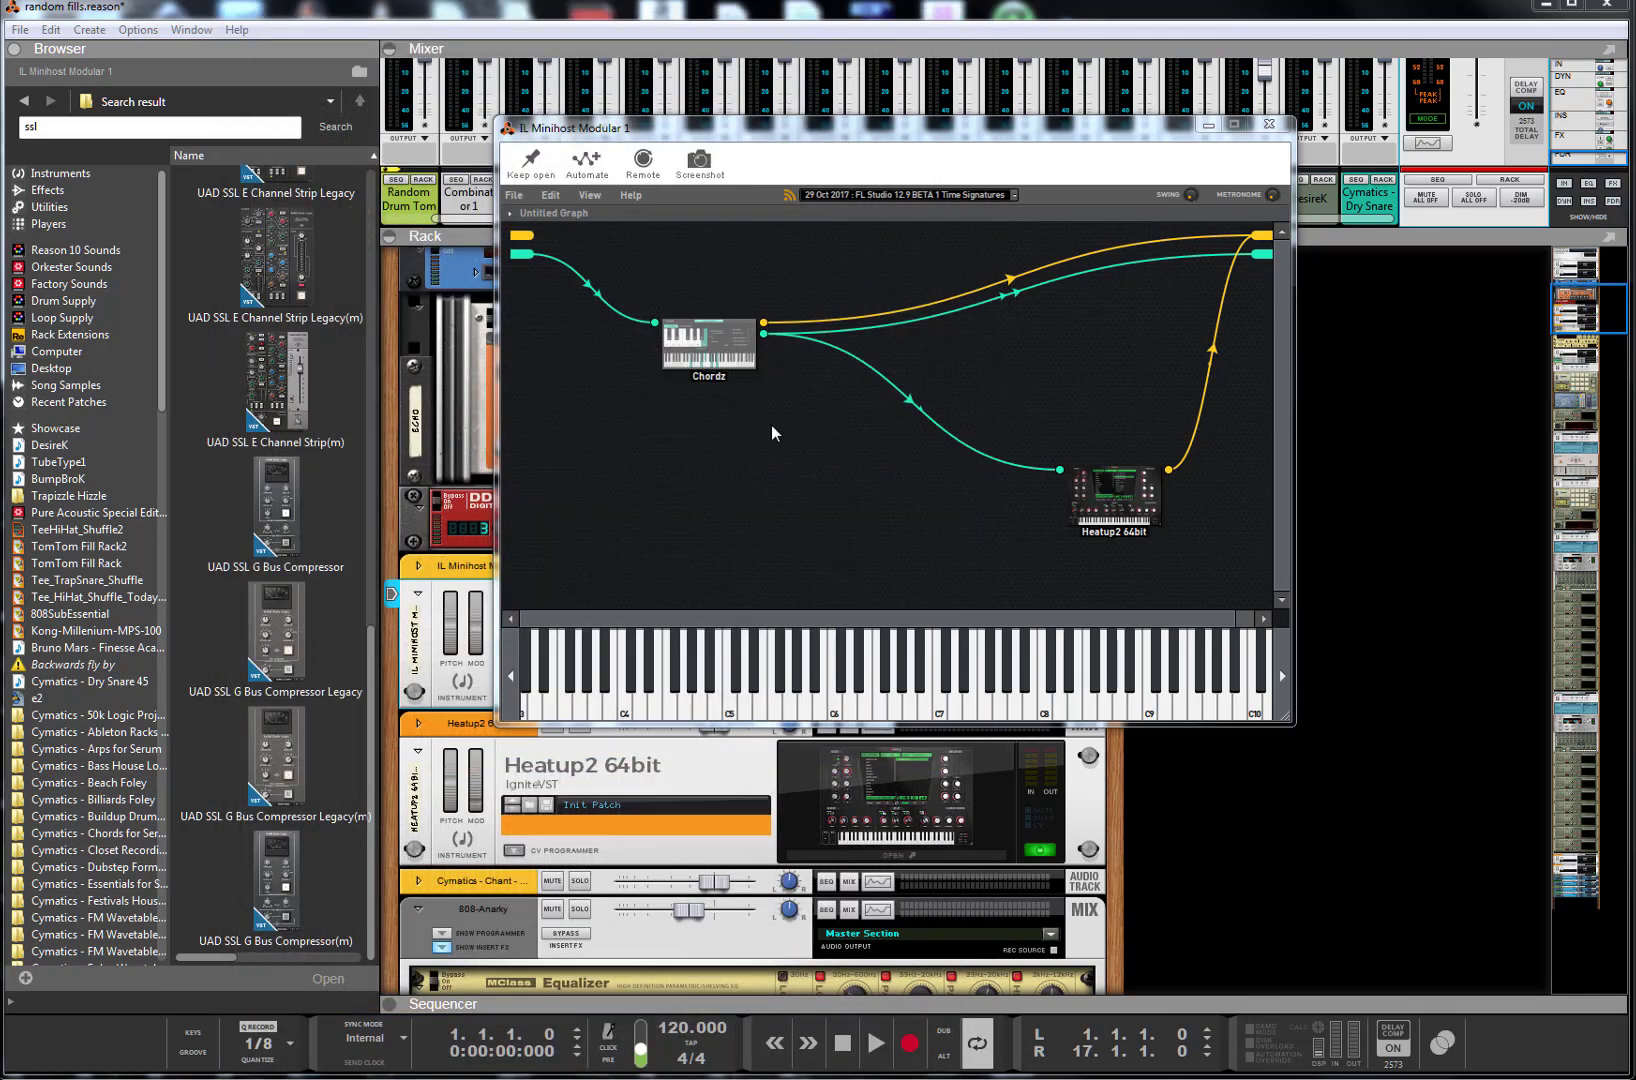
- Open Chordz from the Minihost Modular graph and examine the chords assigned to trigger notes C through B, ending on C
drag(866, 136, 750, 273)
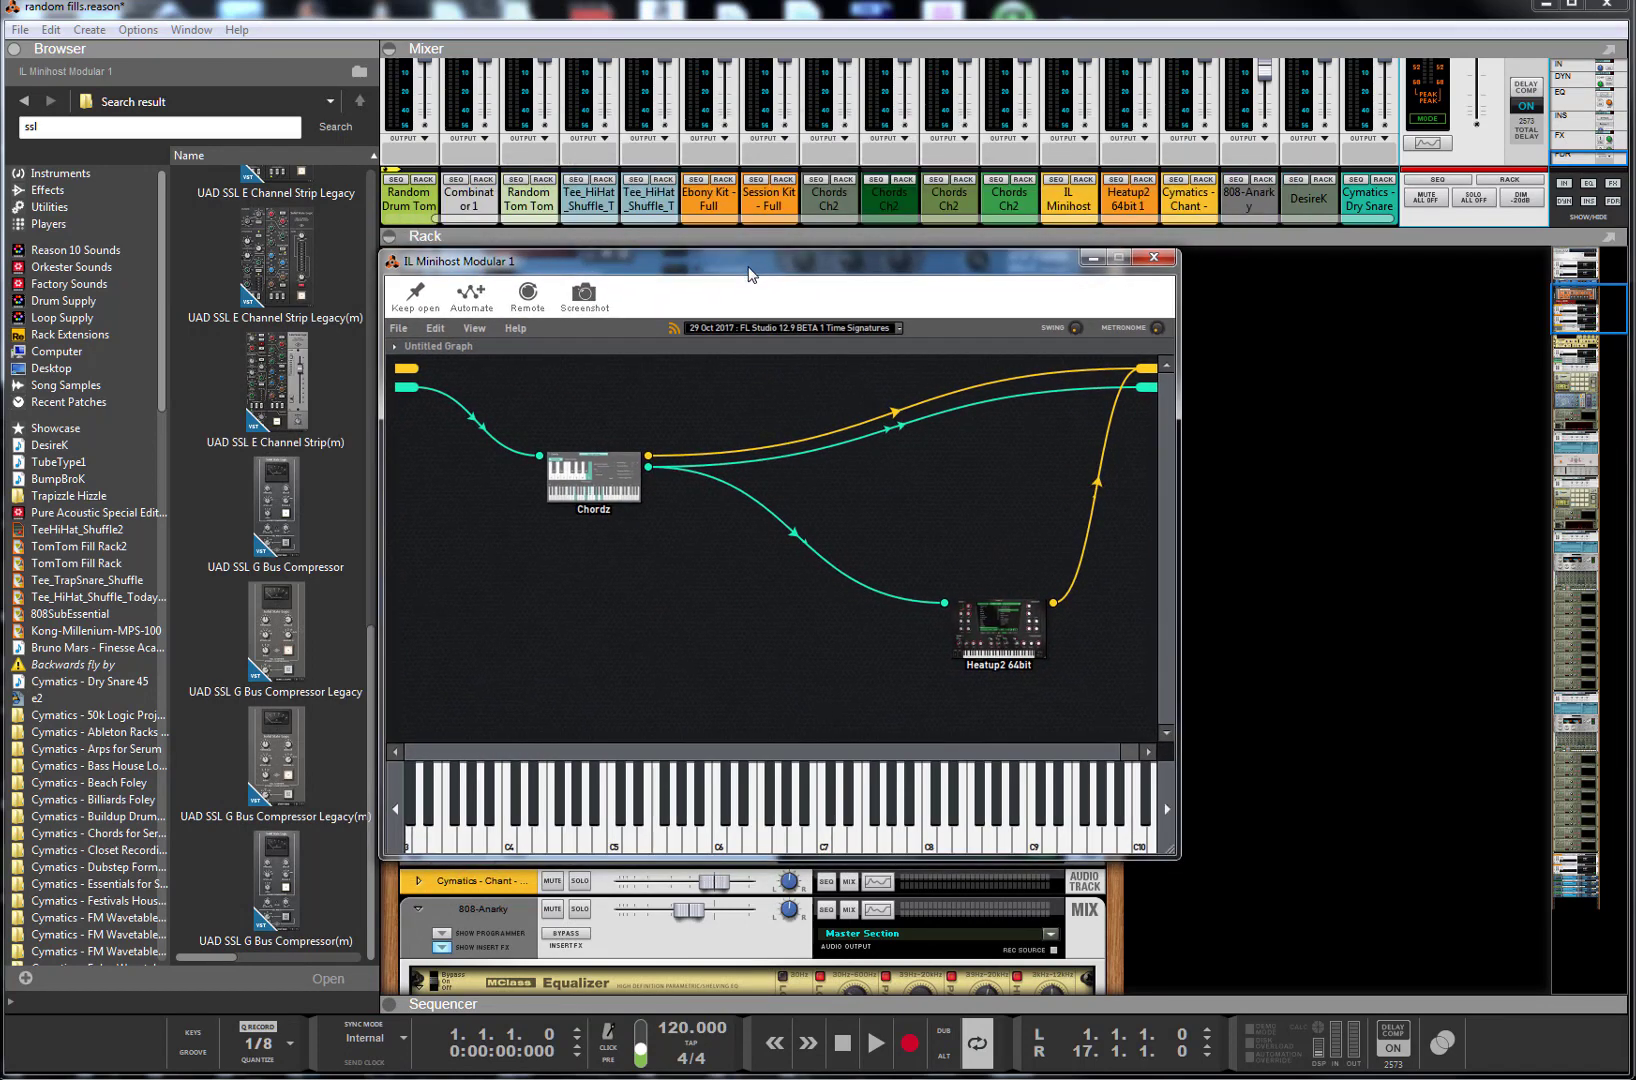
double_click(613, 473)
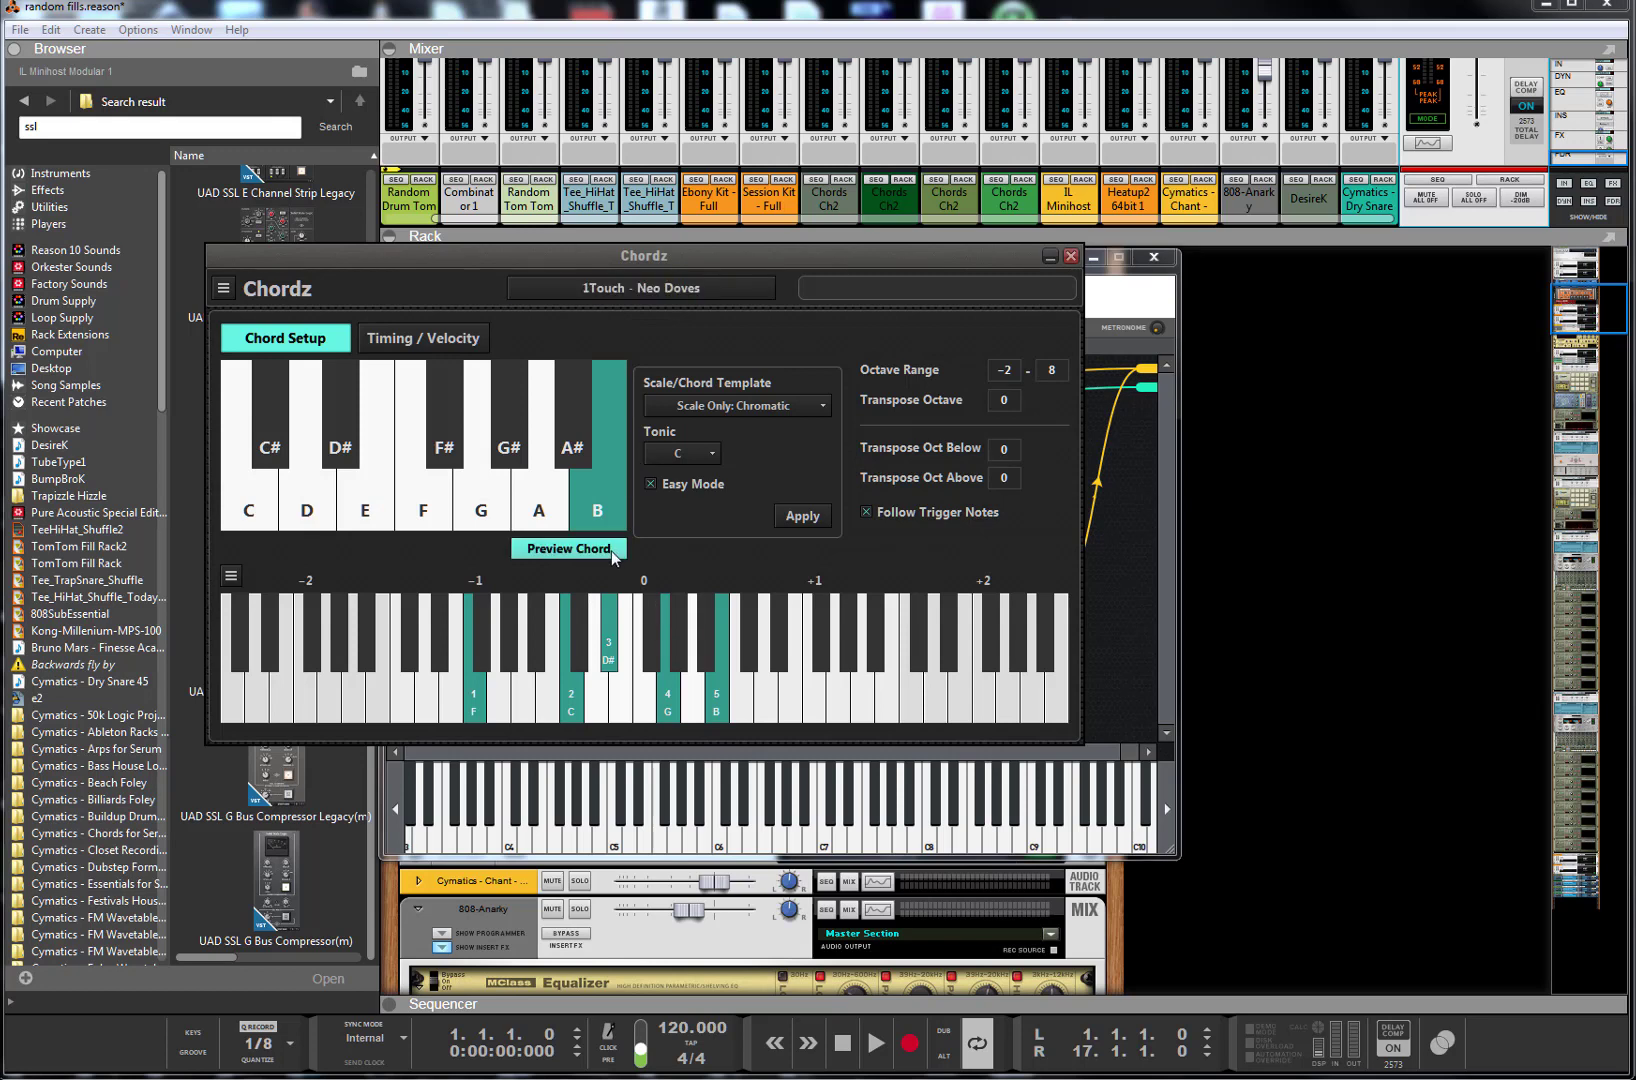
click(251, 509)
click(283, 462)
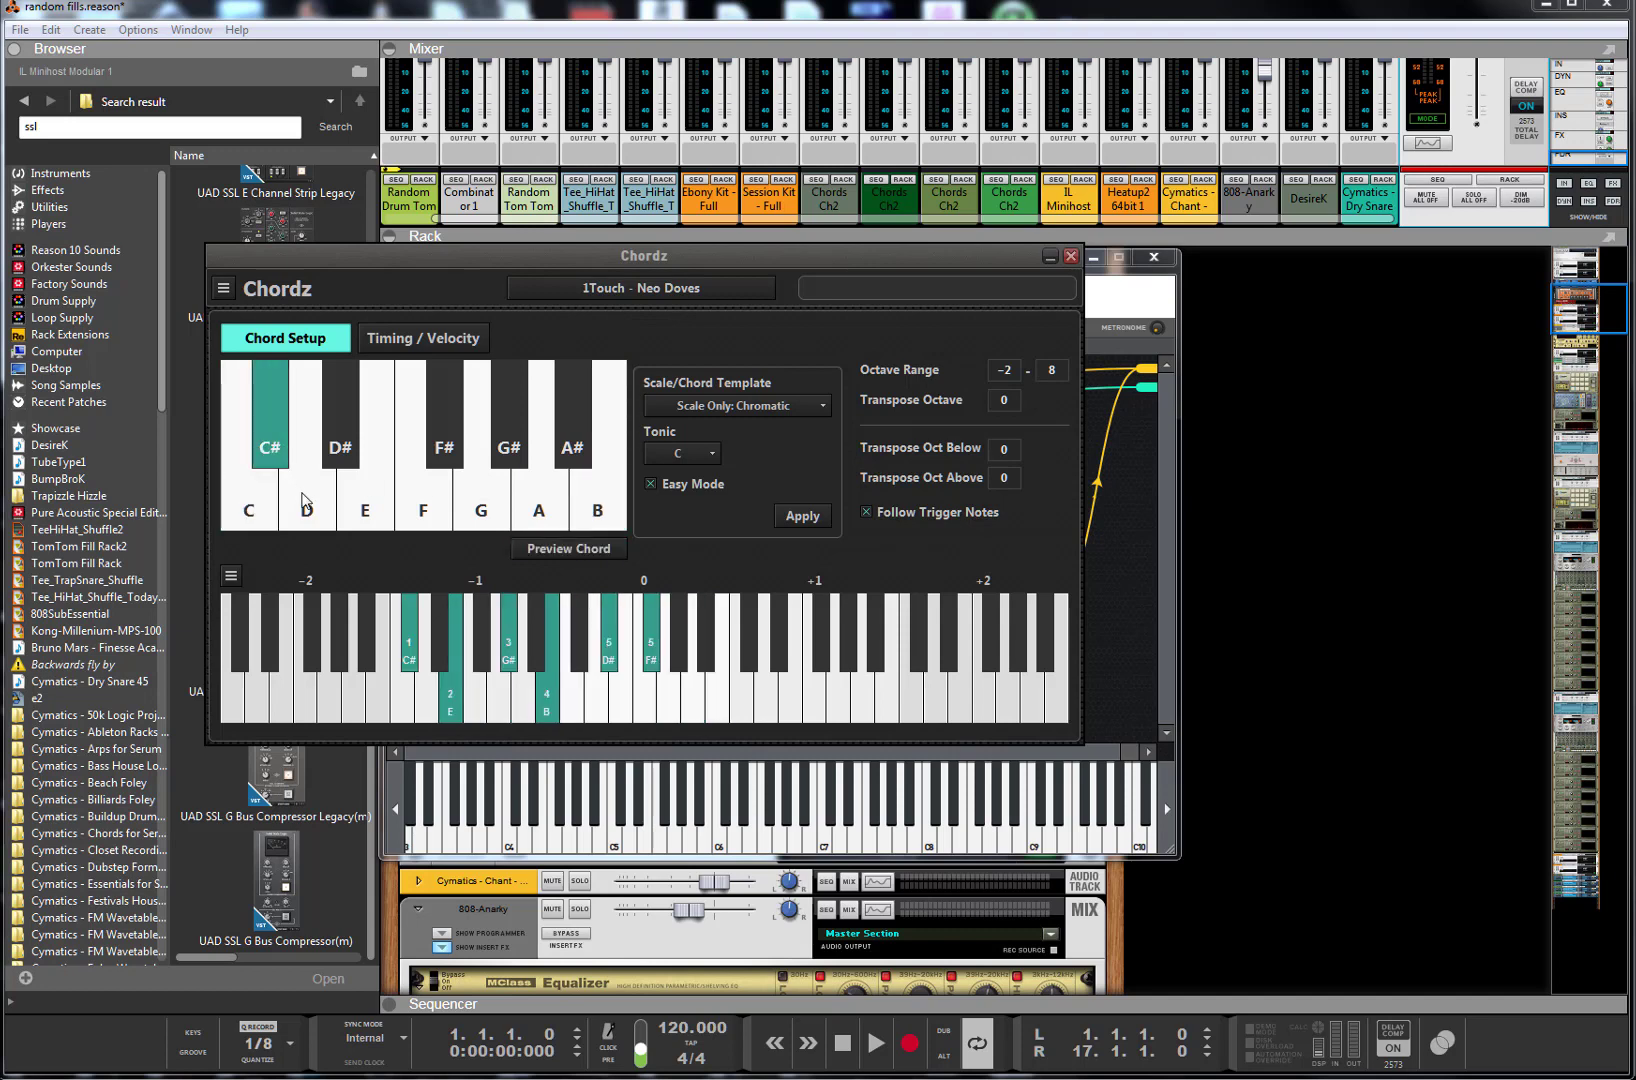
click(308, 497)
click(346, 442)
click(364, 512)
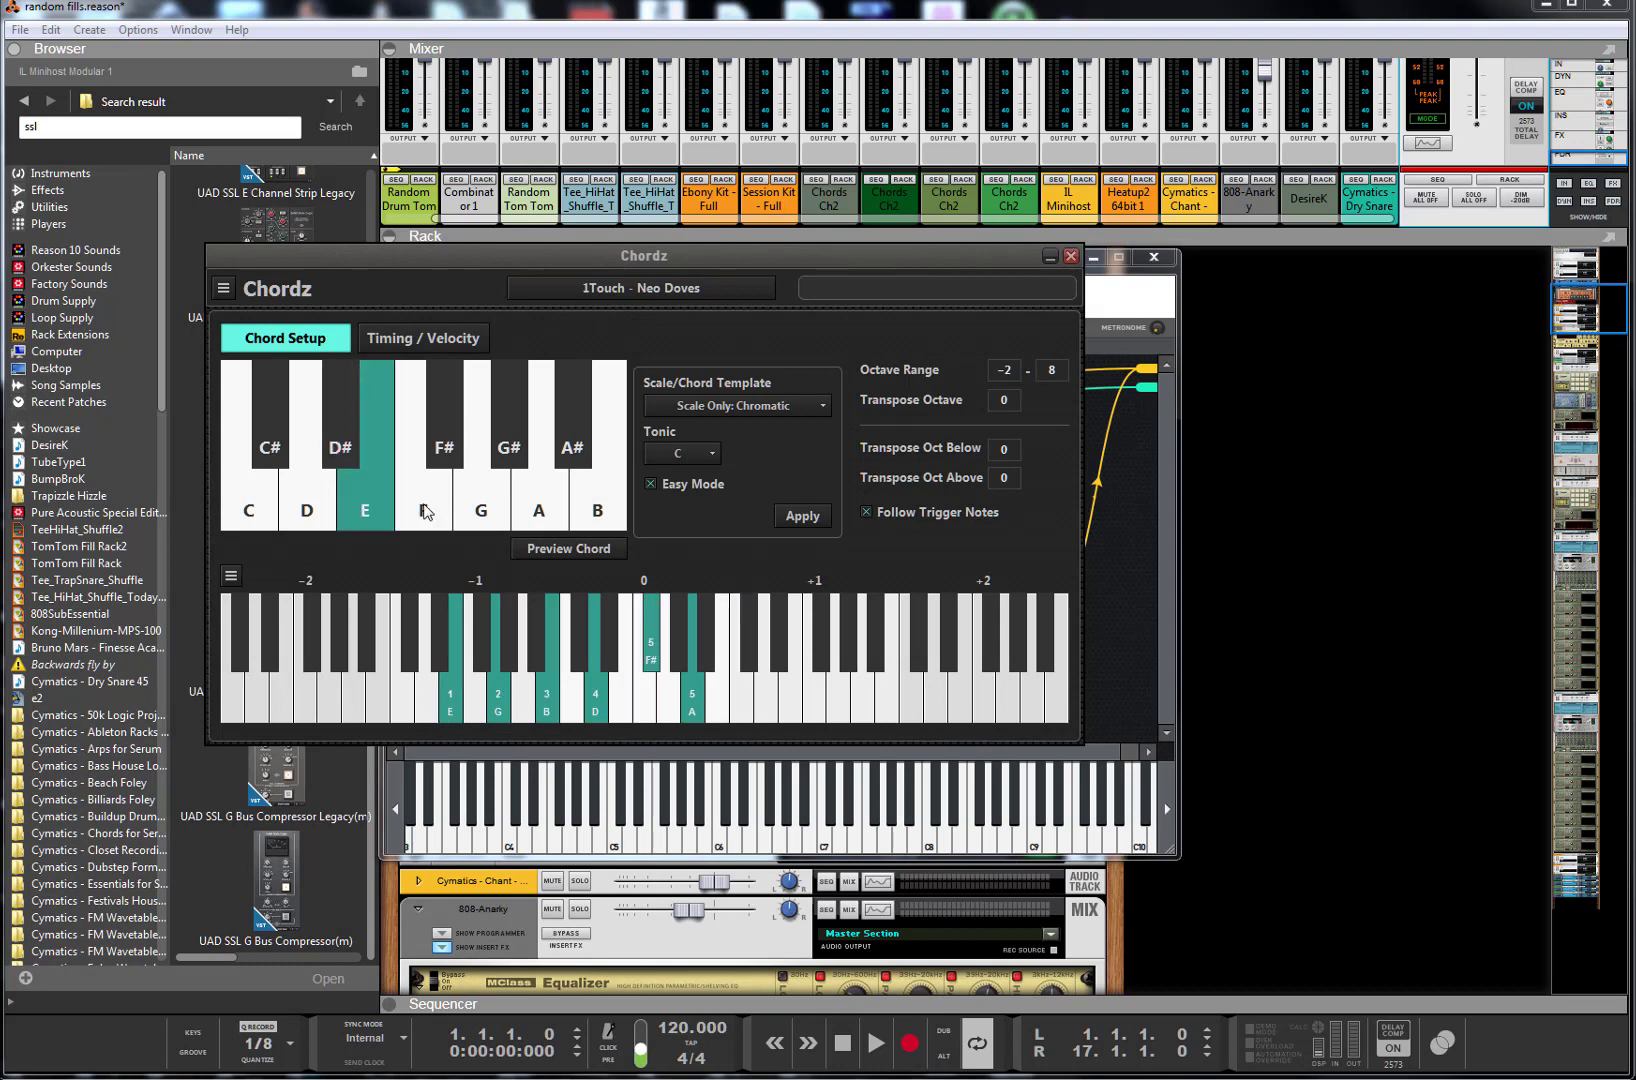
click(441, 483)
click(446, 452)
click(488, 500)
click(507, 452)
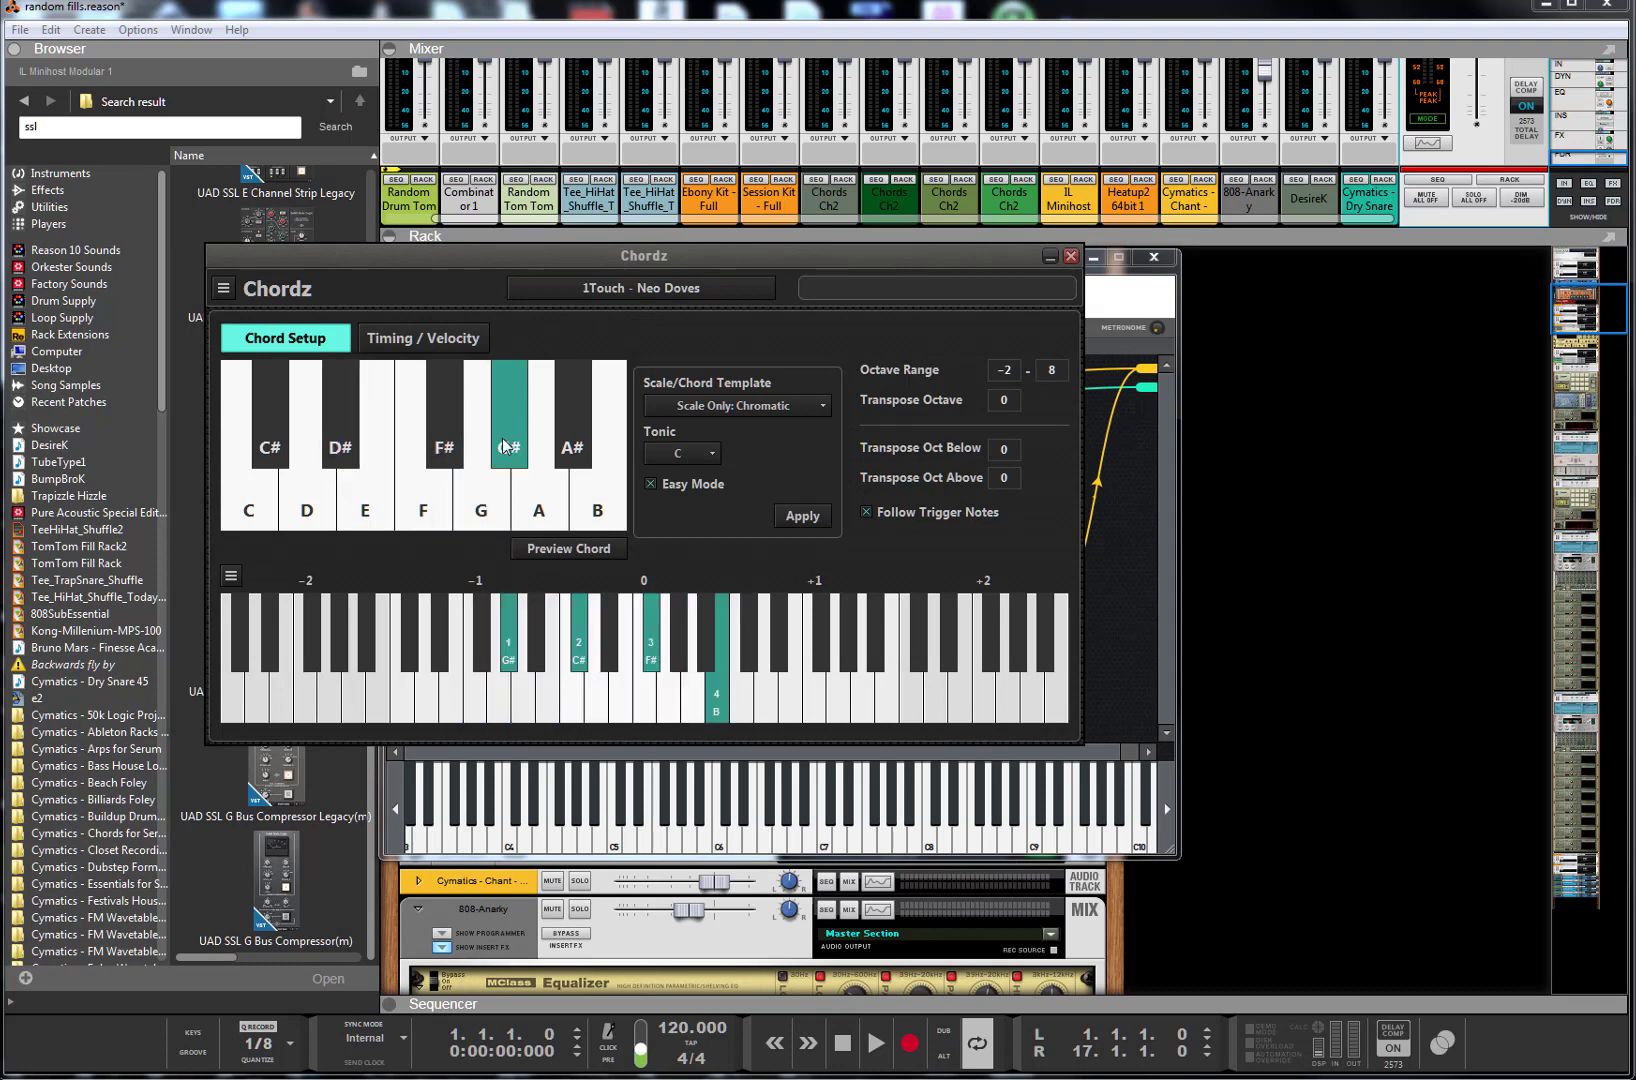
click(550, 517)
click(586, 432)
click(598, 513)
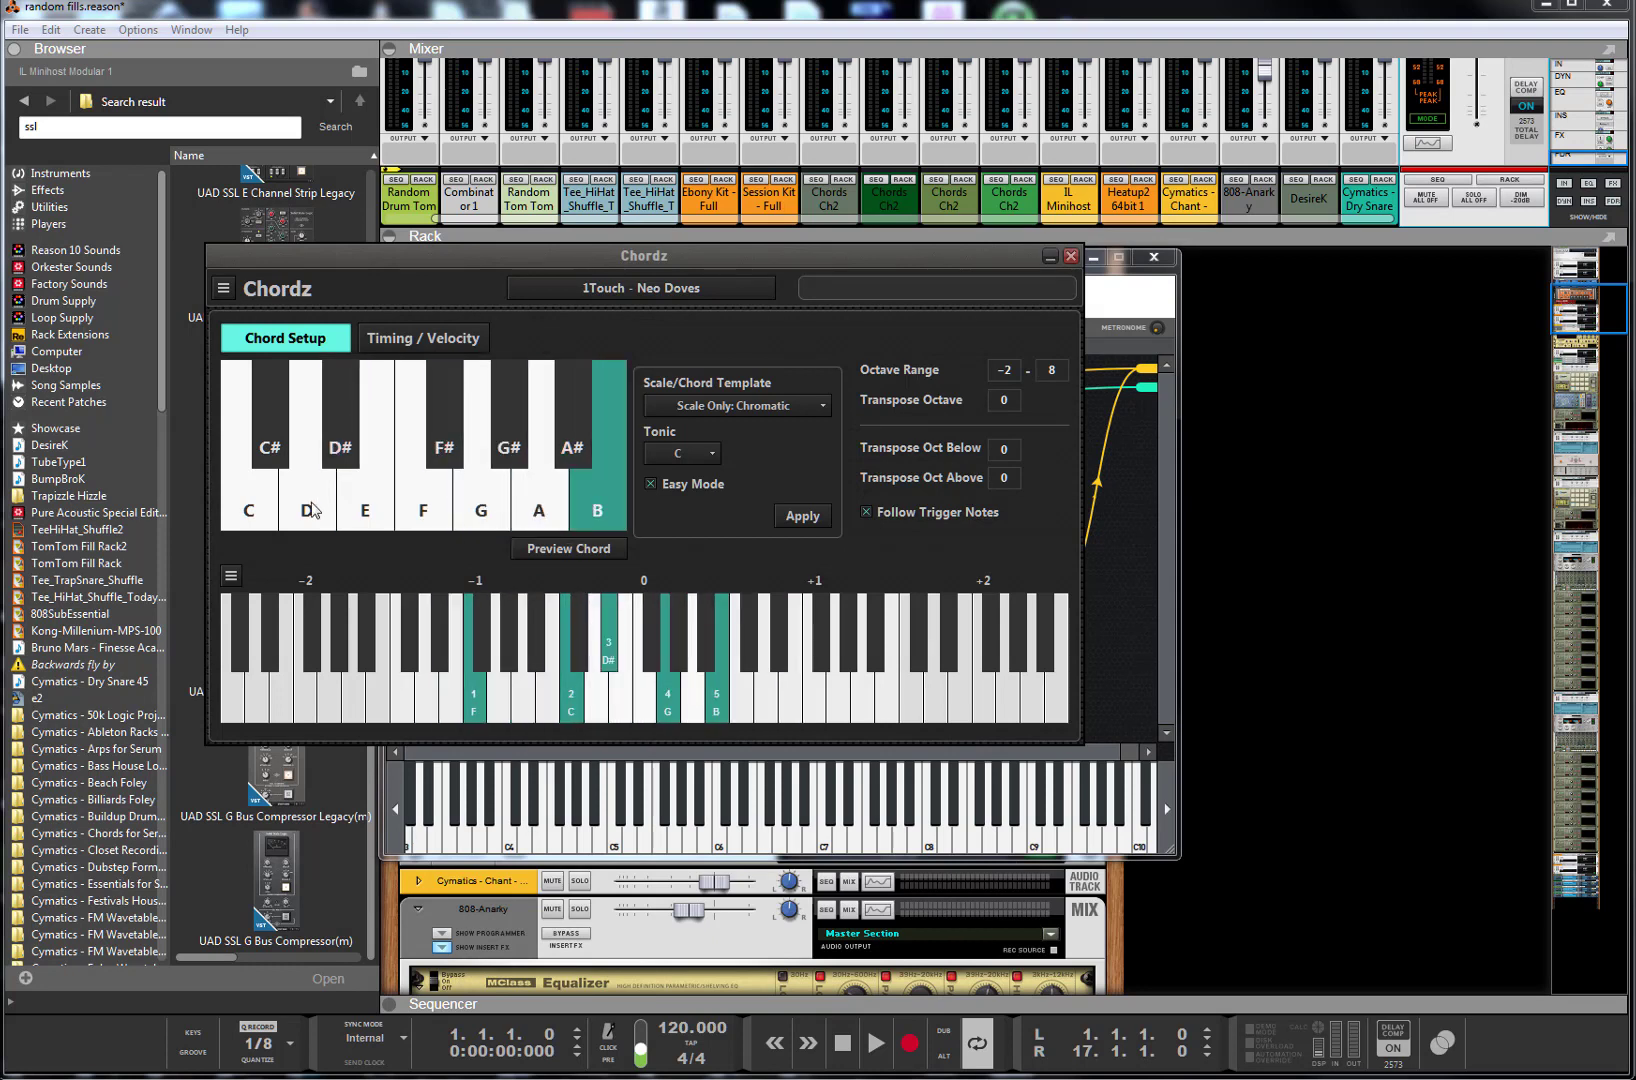
click(270, 504)
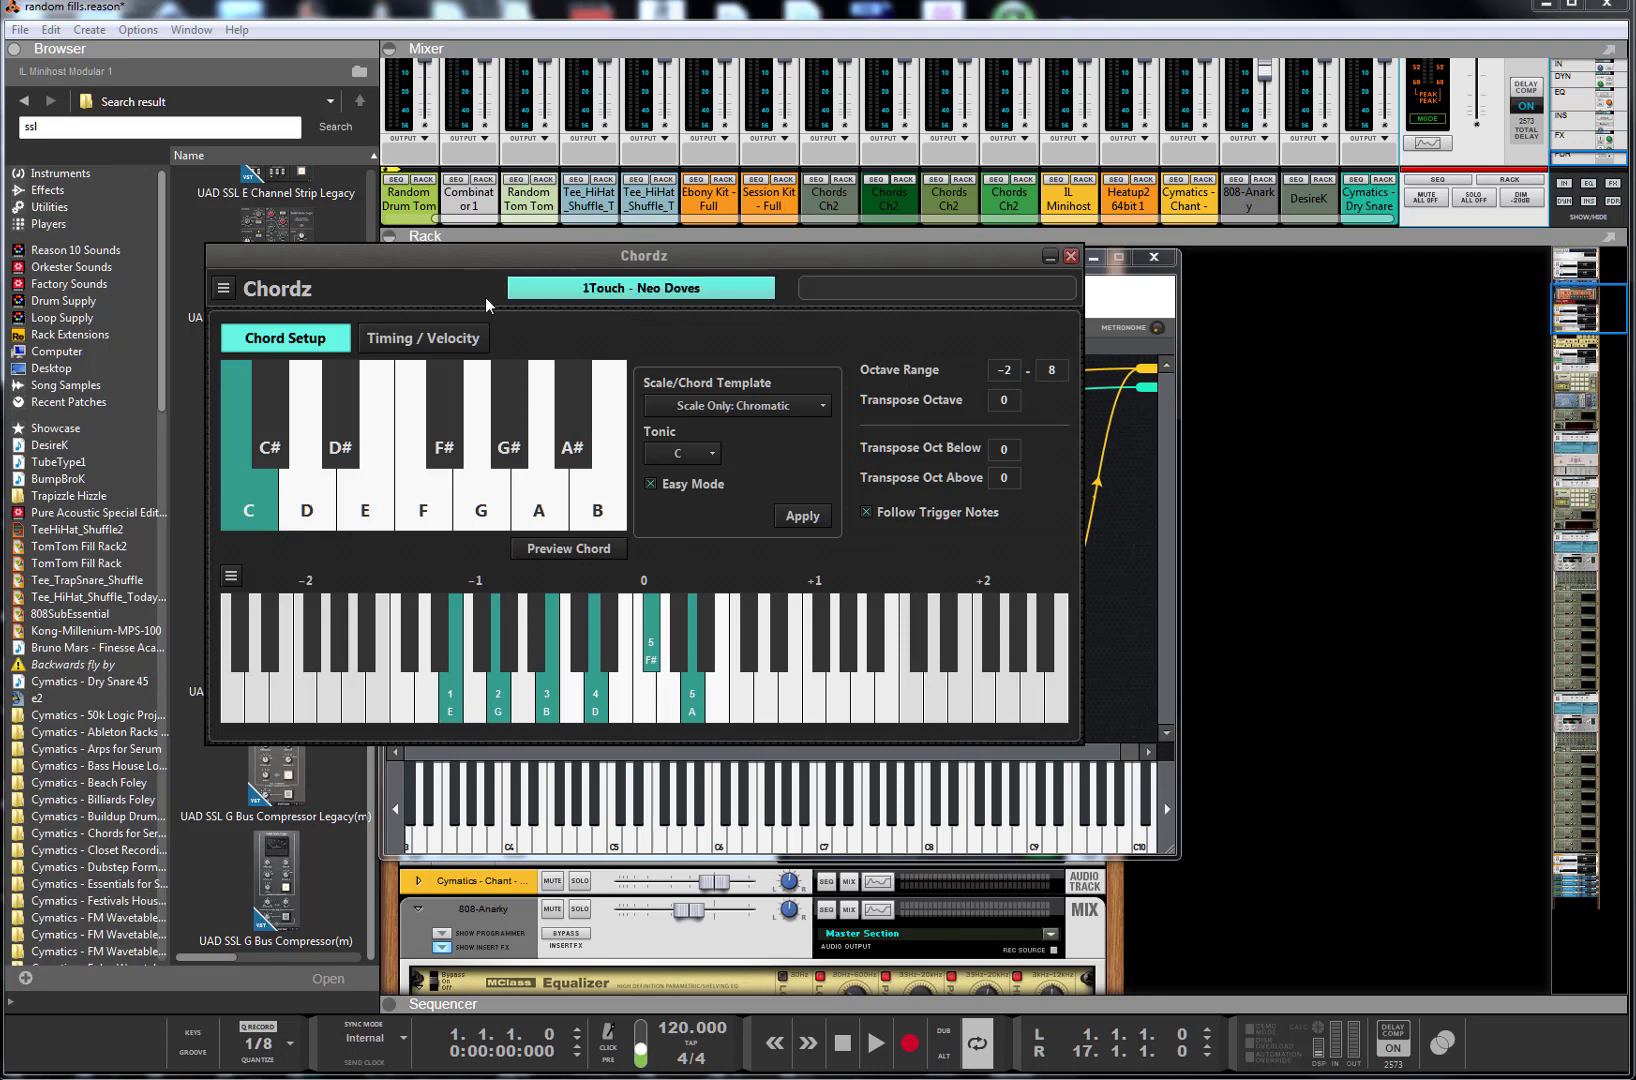
- View the Chordz timing and velocity settings for each note, and return to the chord setup before hiding the plug-in
click(440, 343)
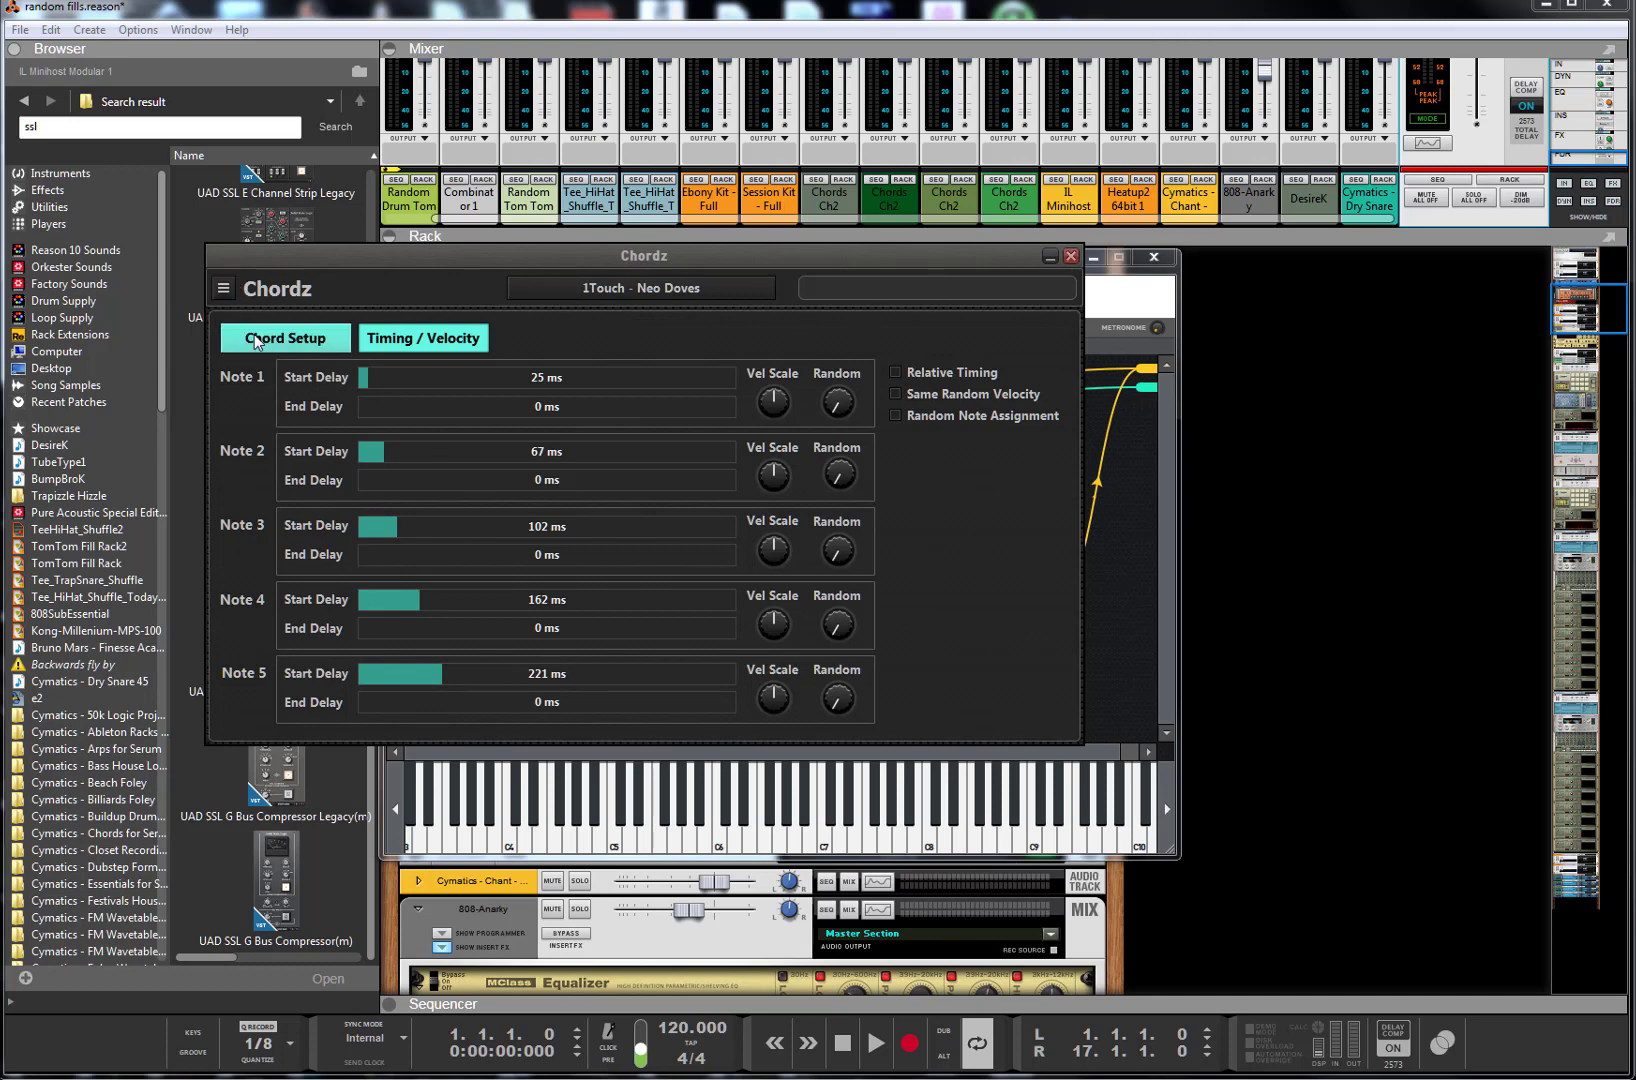
click(285, 338)
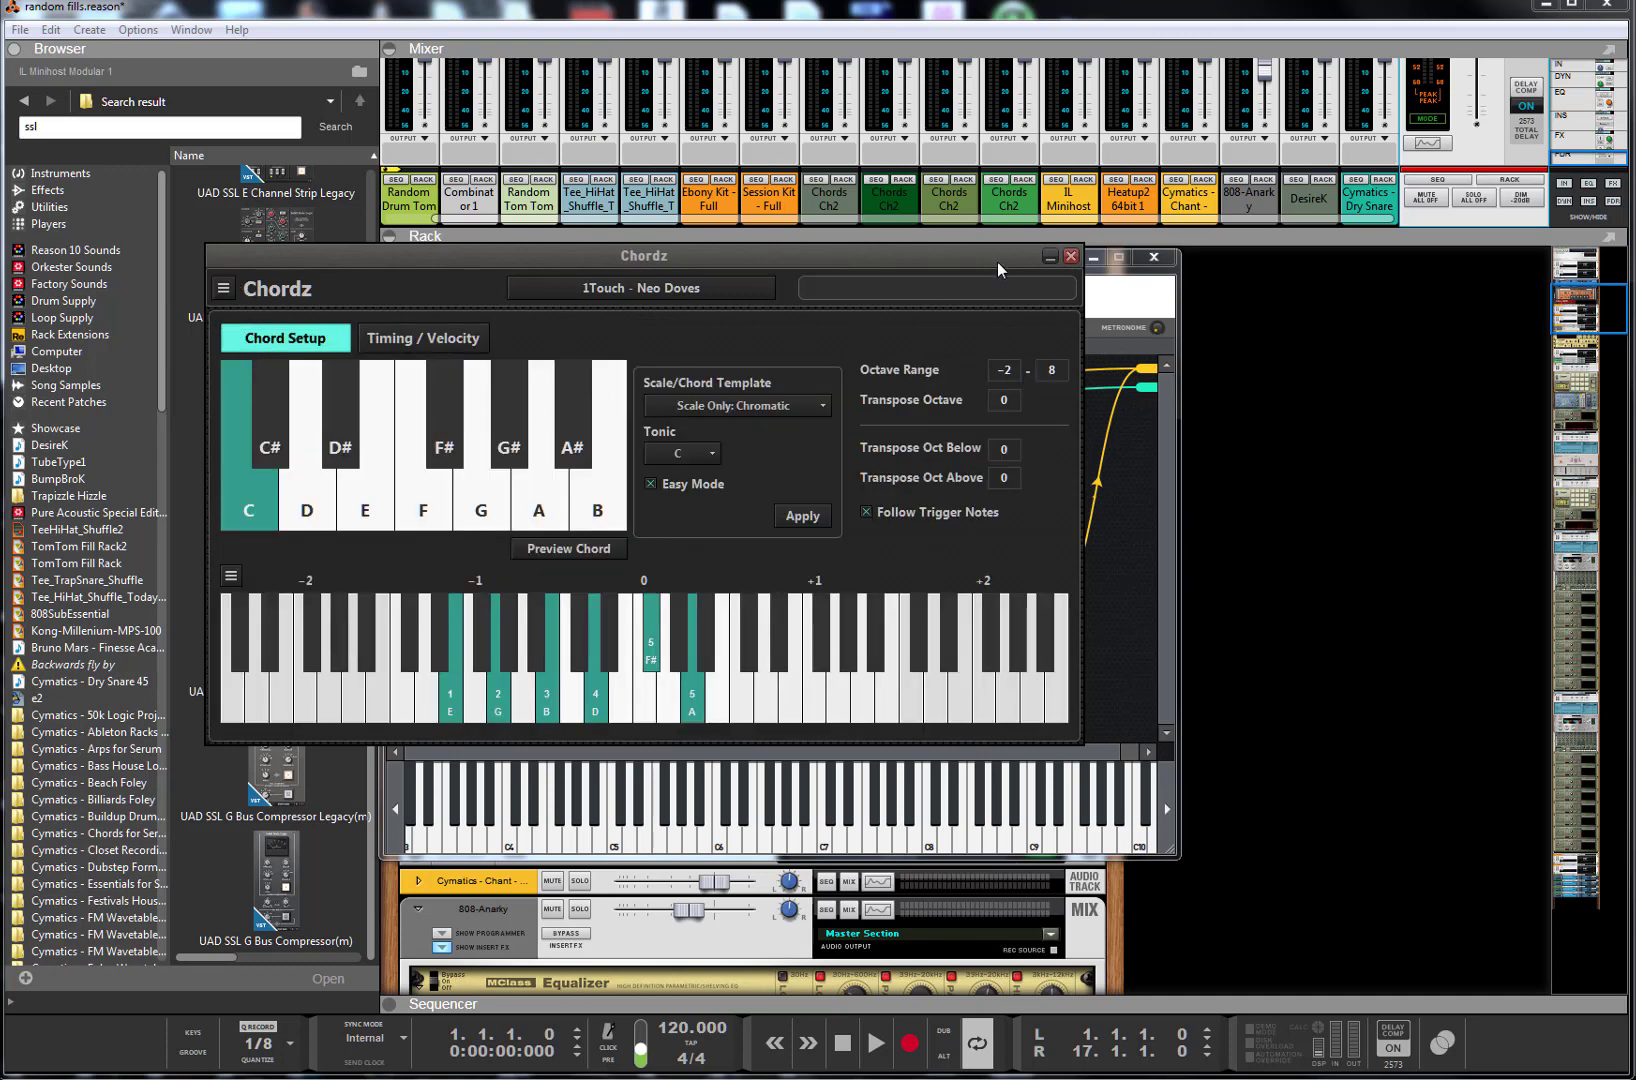
click(1050, 257)
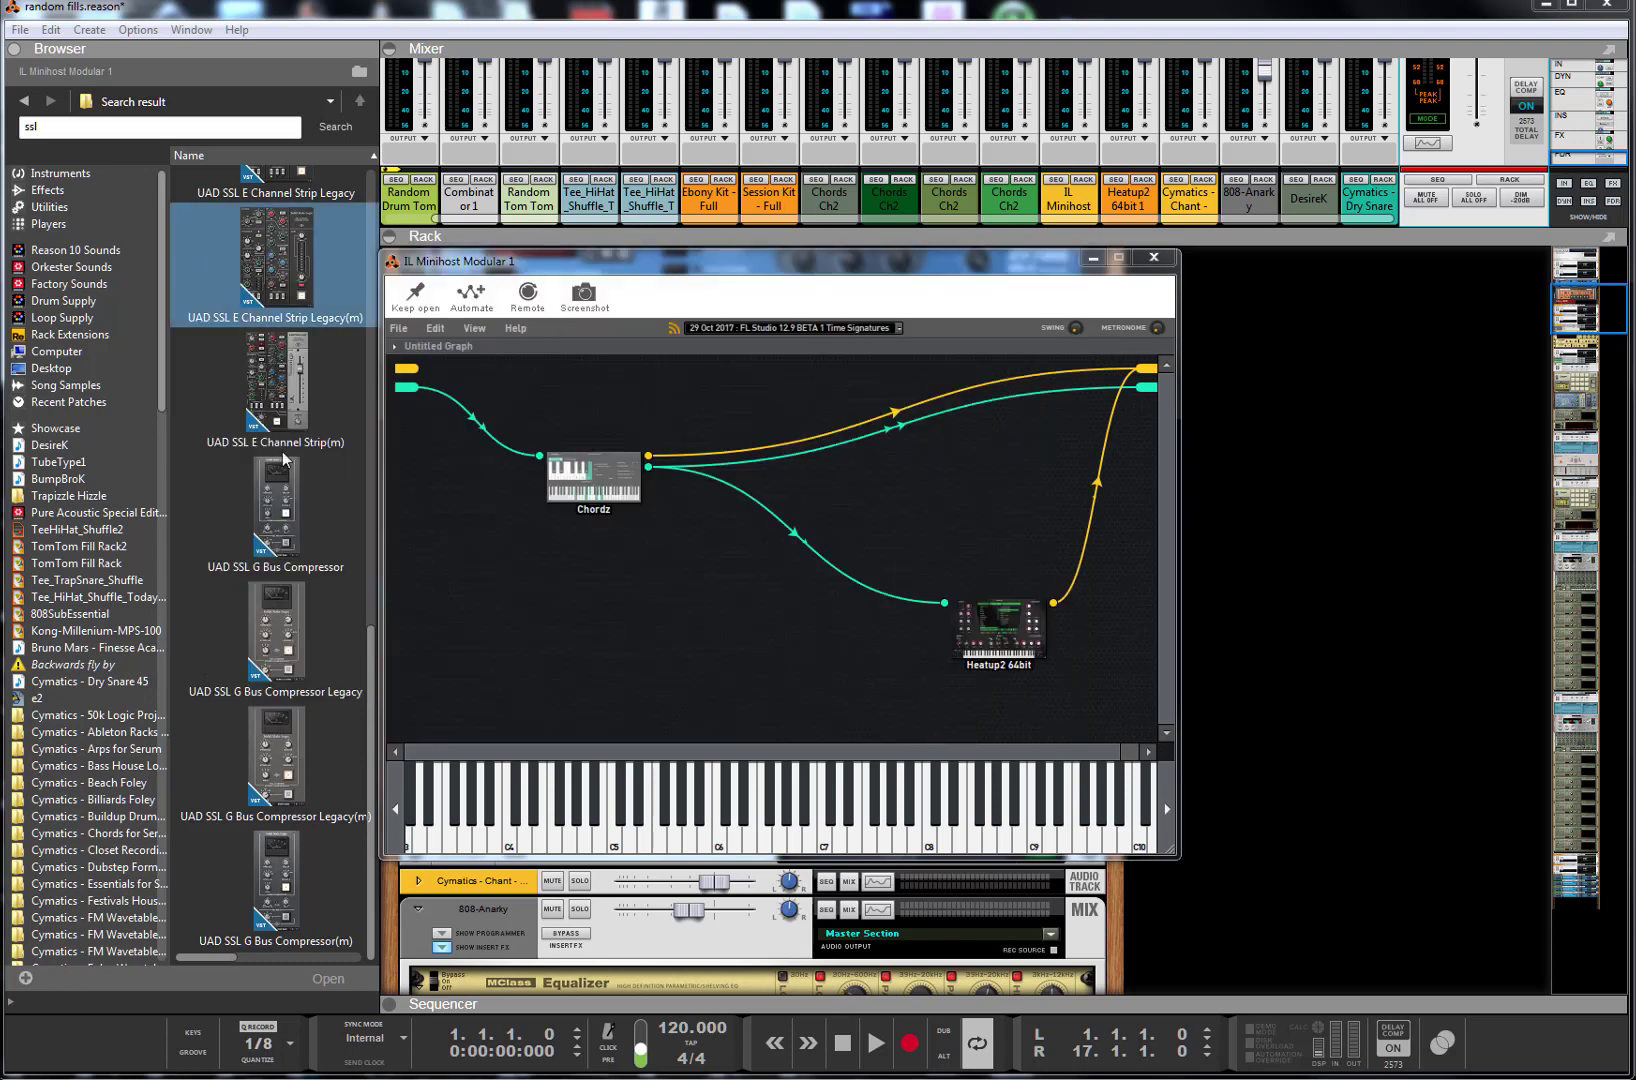
- Show Reason's Player devices in the browser and select Note Echo
click(68, 222)
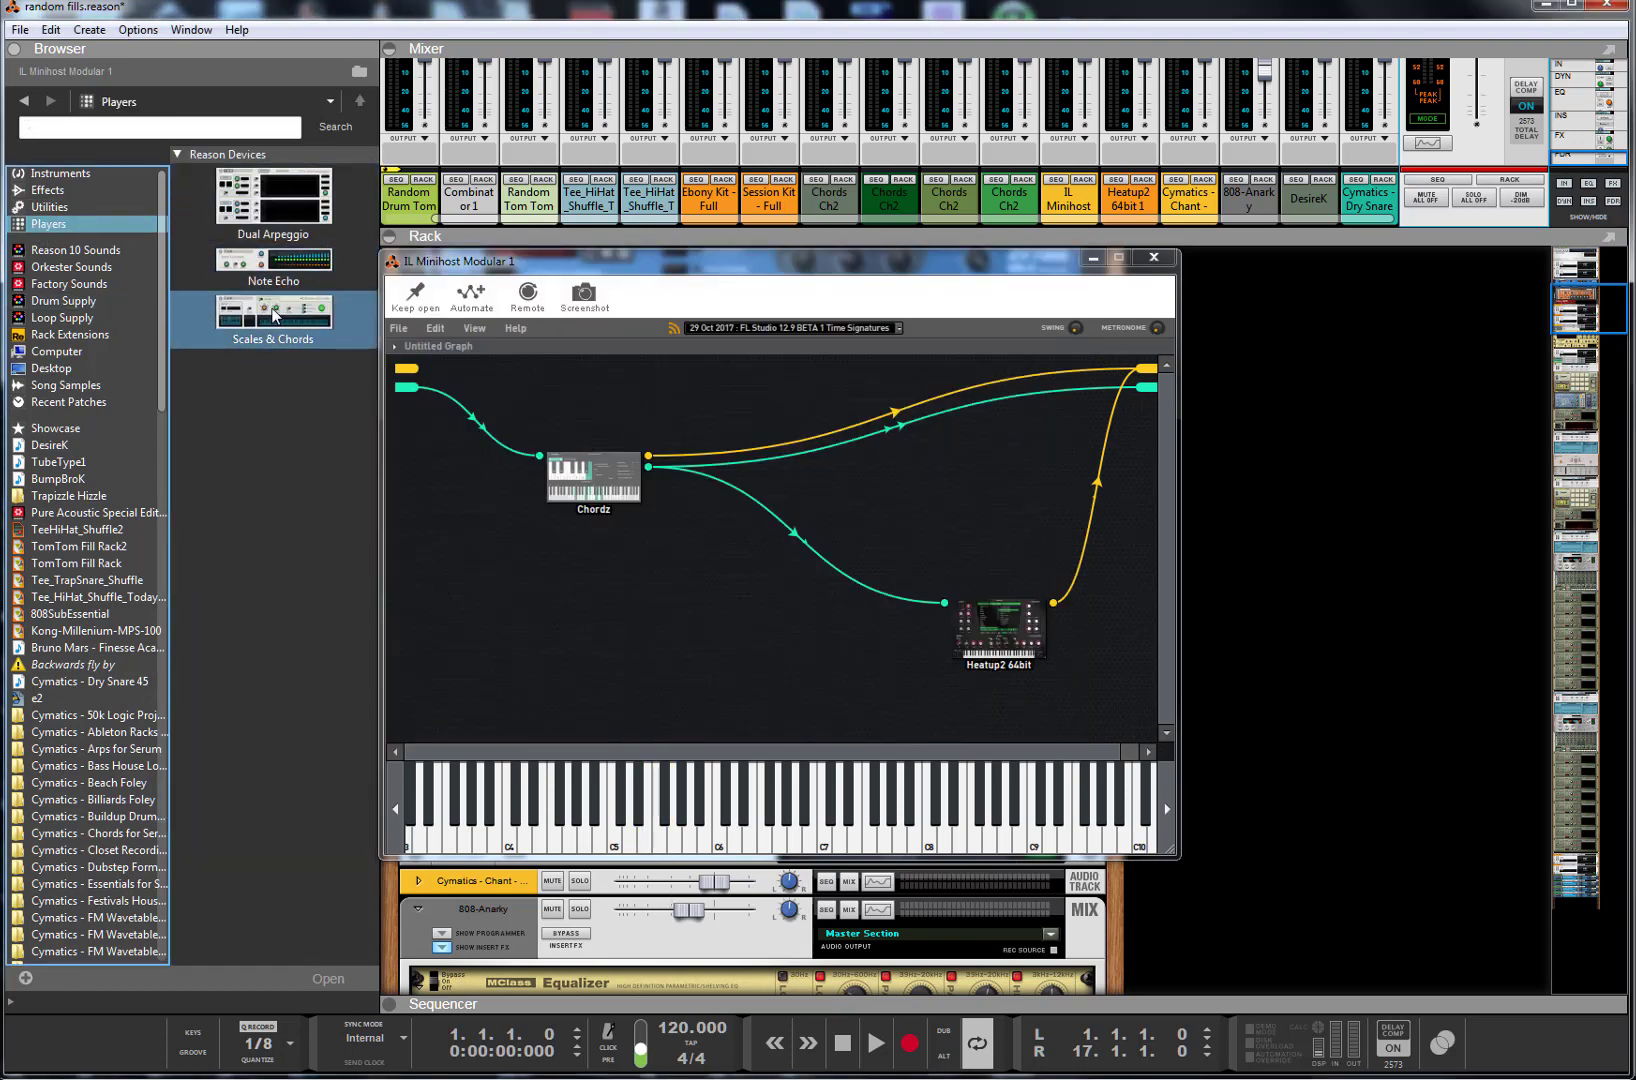
click(278, 287)
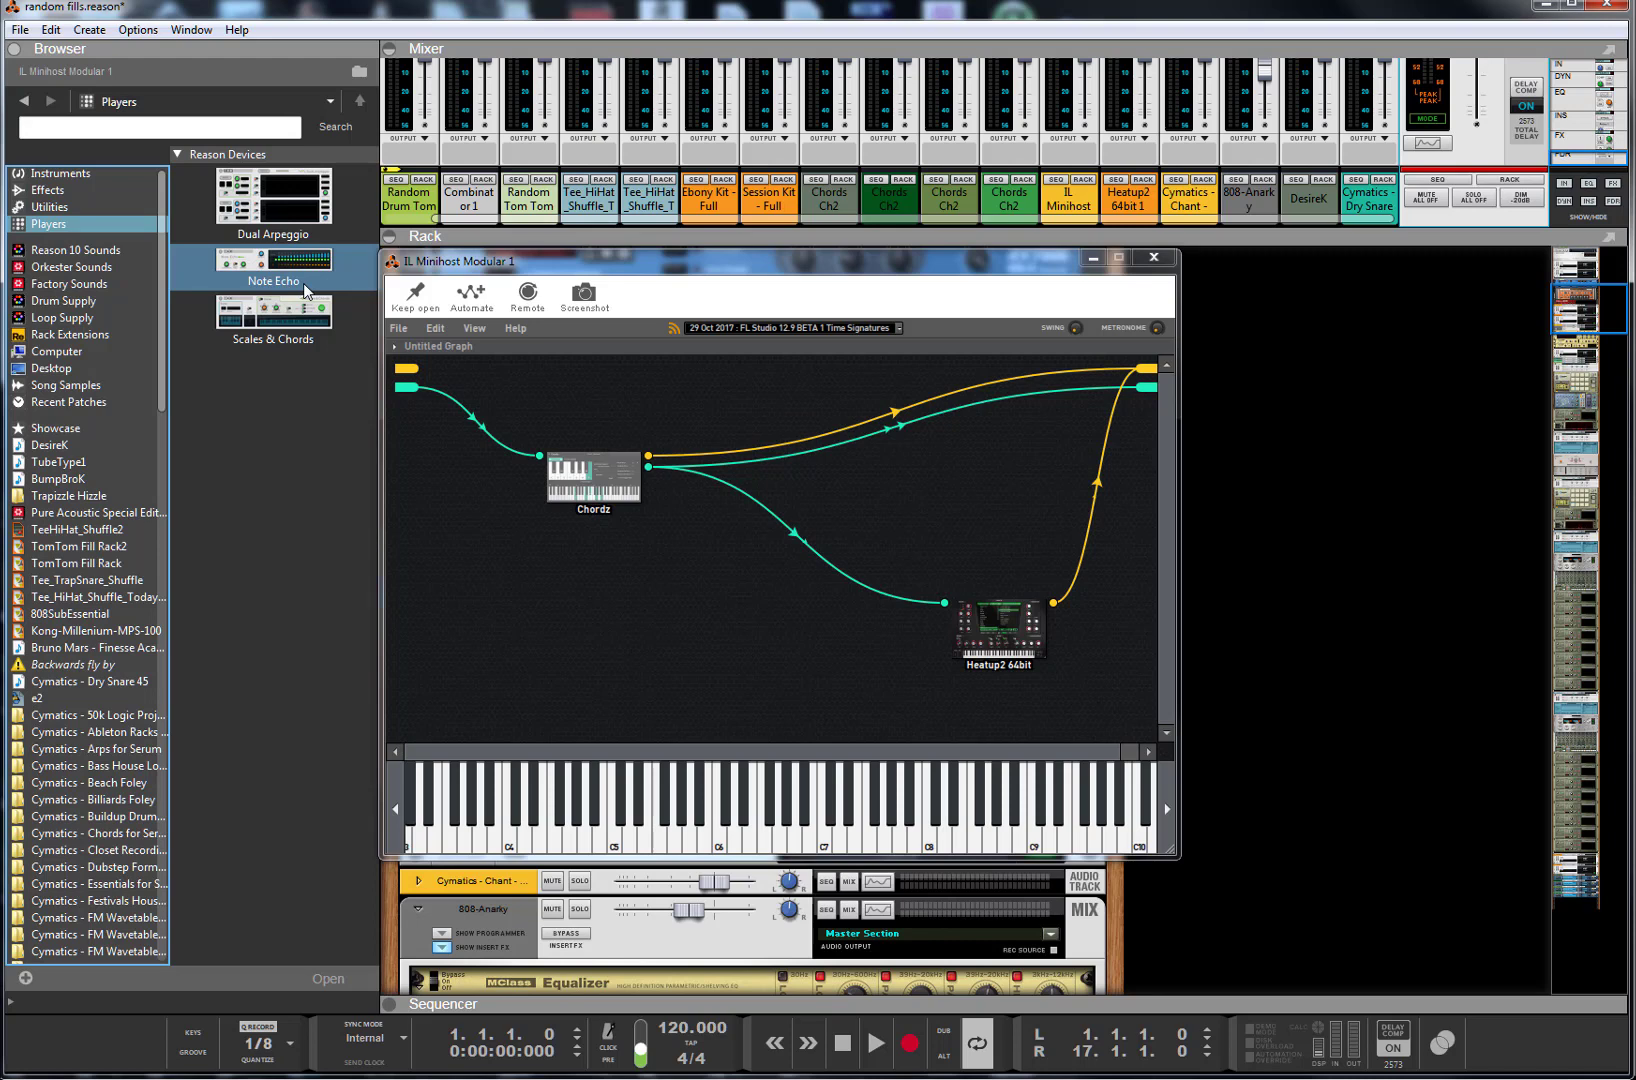
- Revisit the Chordz plug-in briefly, and open the Heatup2 64bit synth from the Minihost Modular graph
click(613, 475)
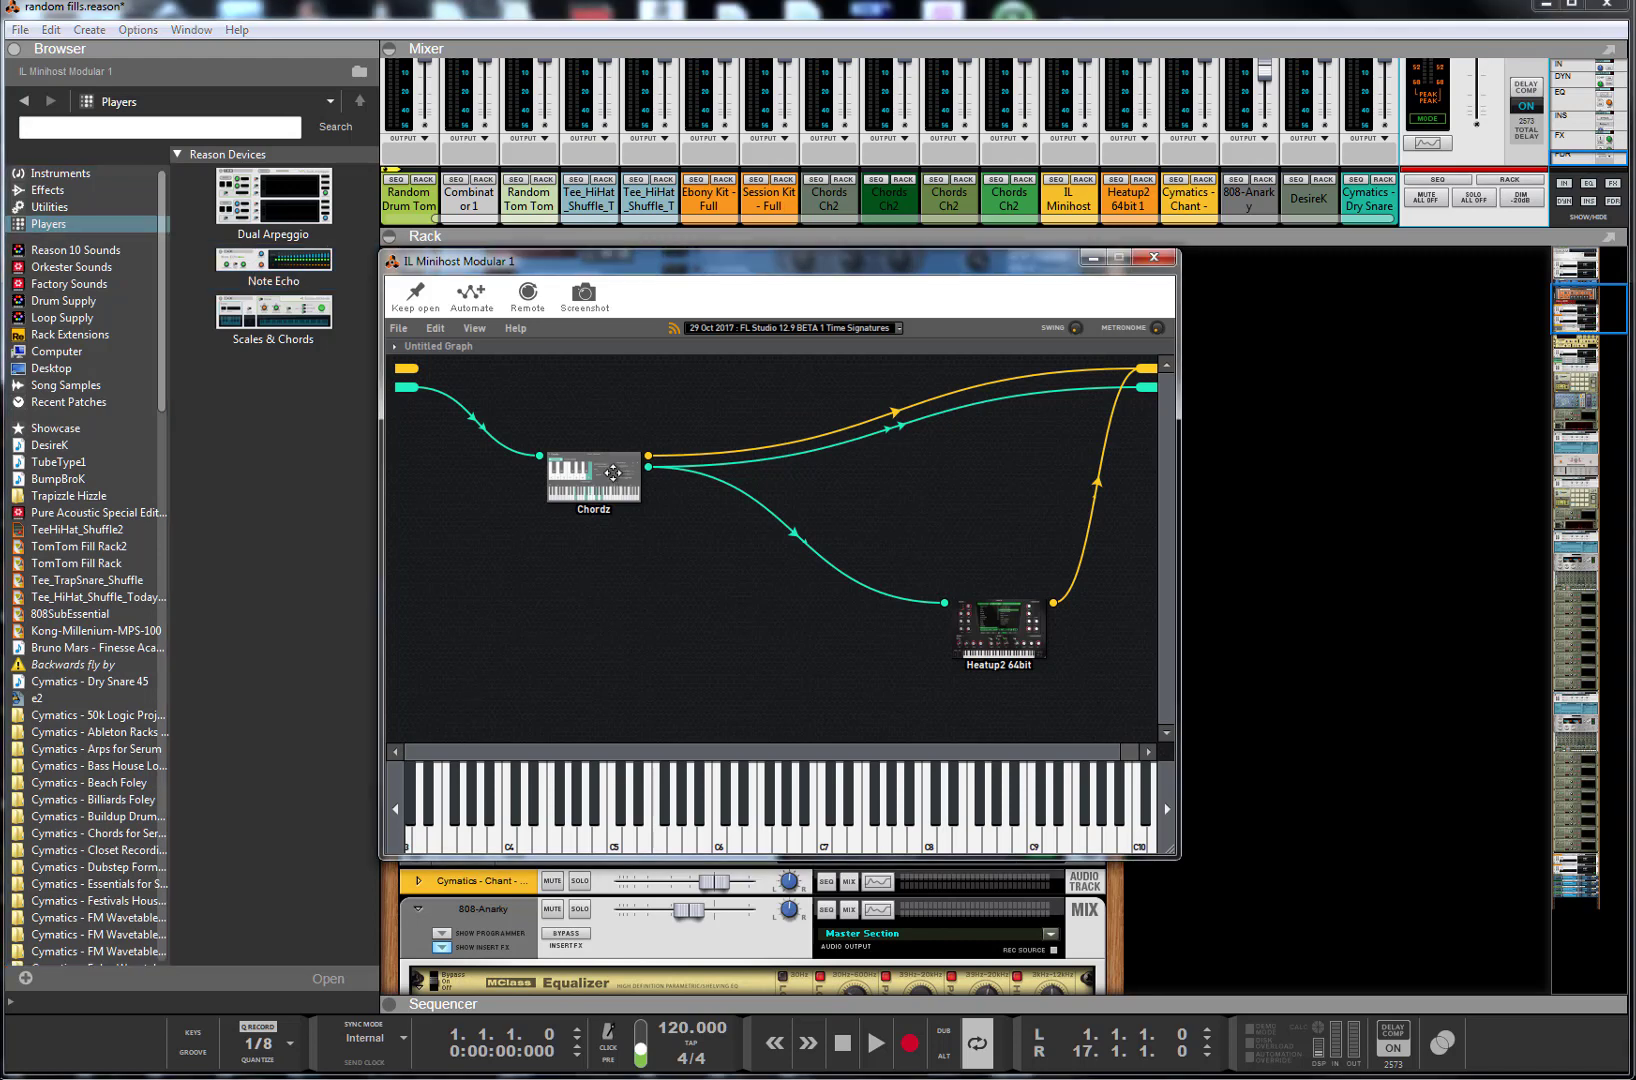
double_click(613, 473)
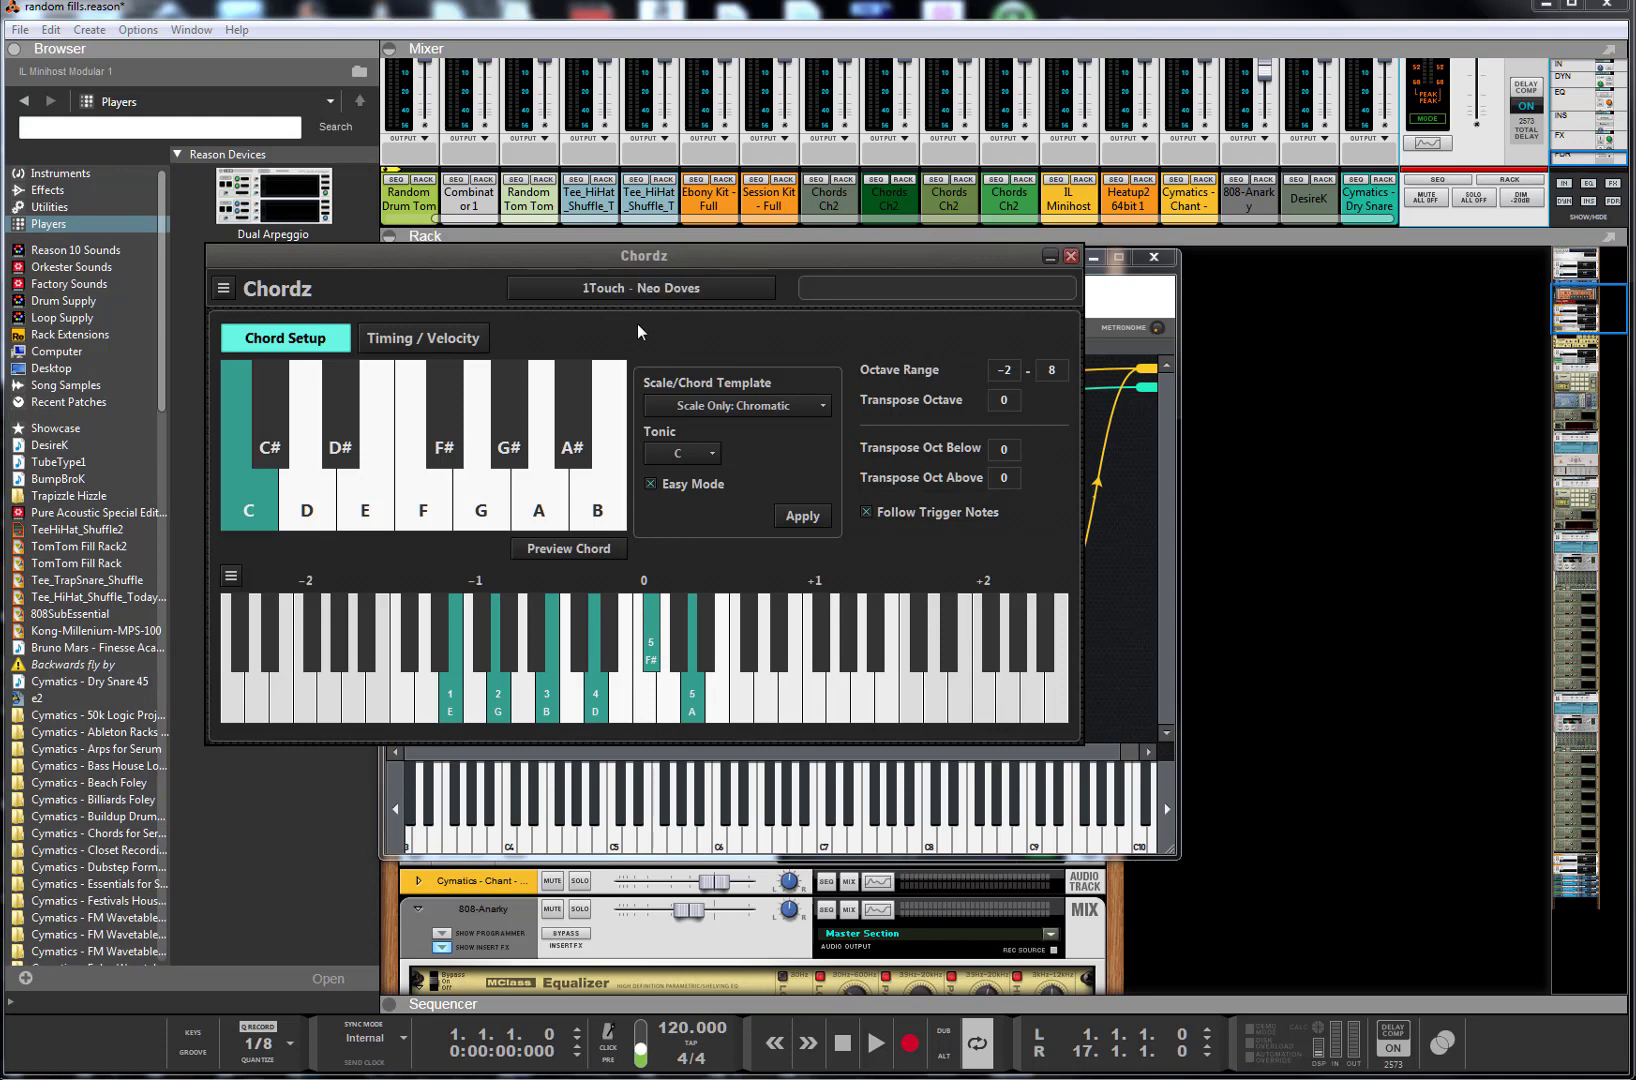
click(1071, 257)
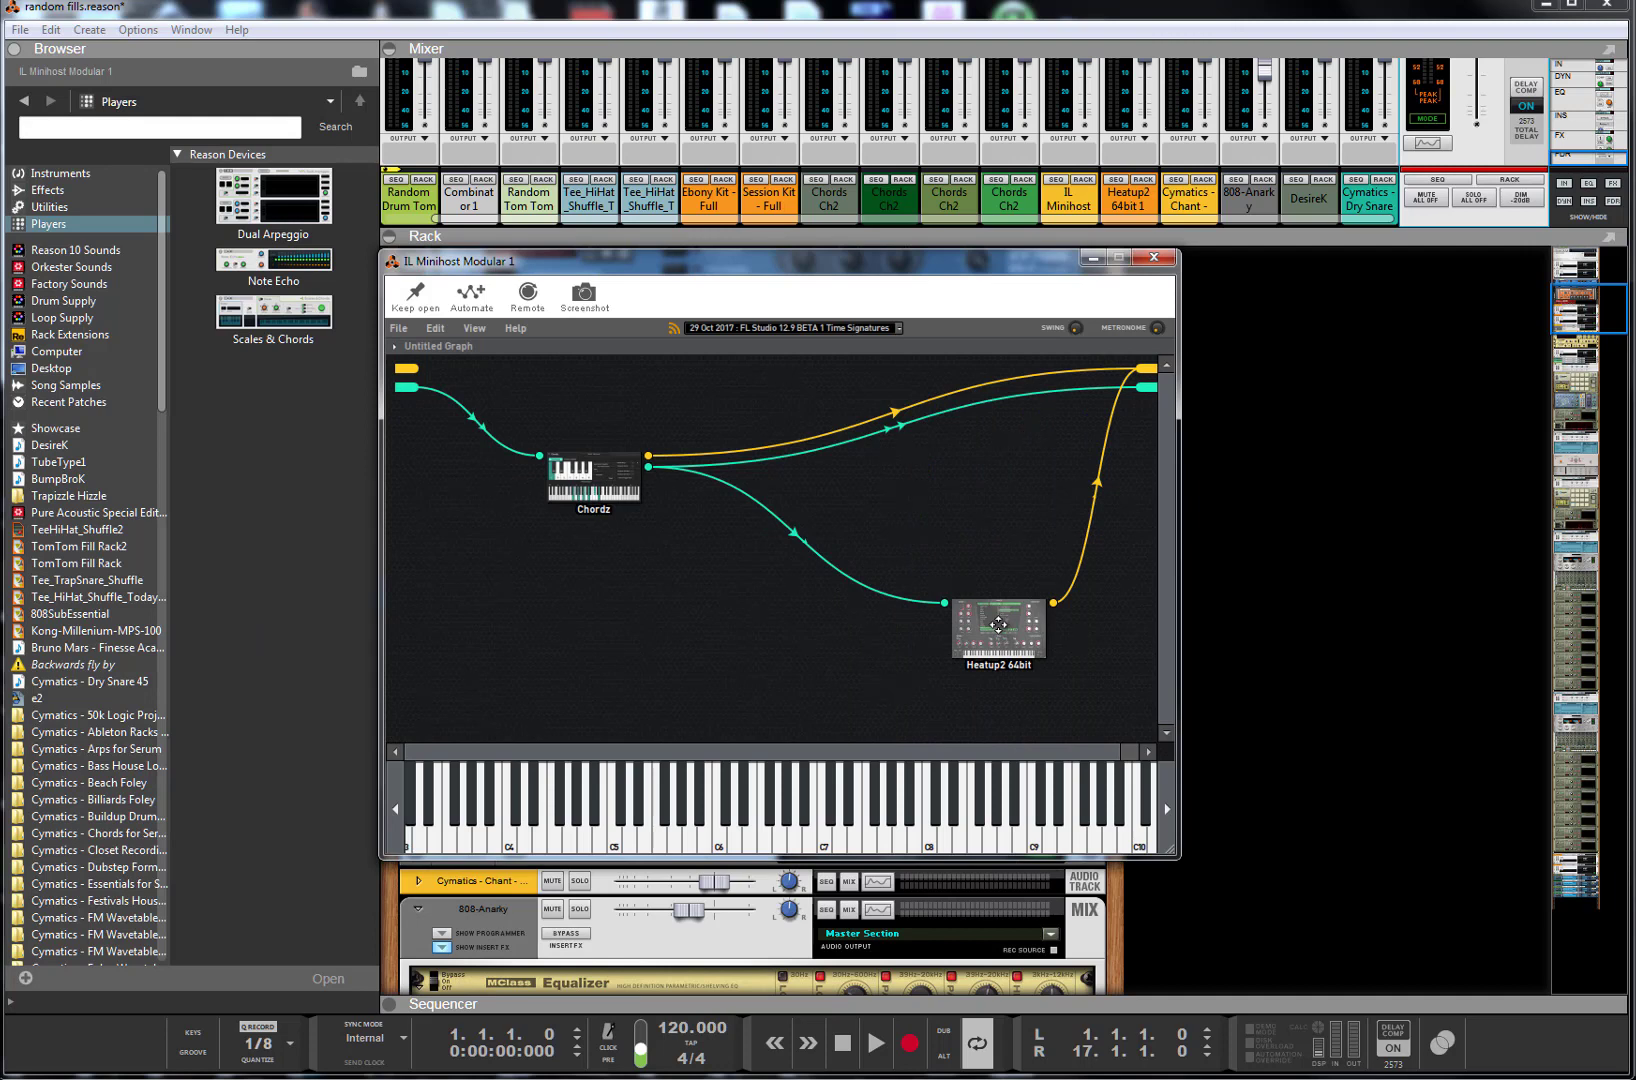
double_click(998, 625)
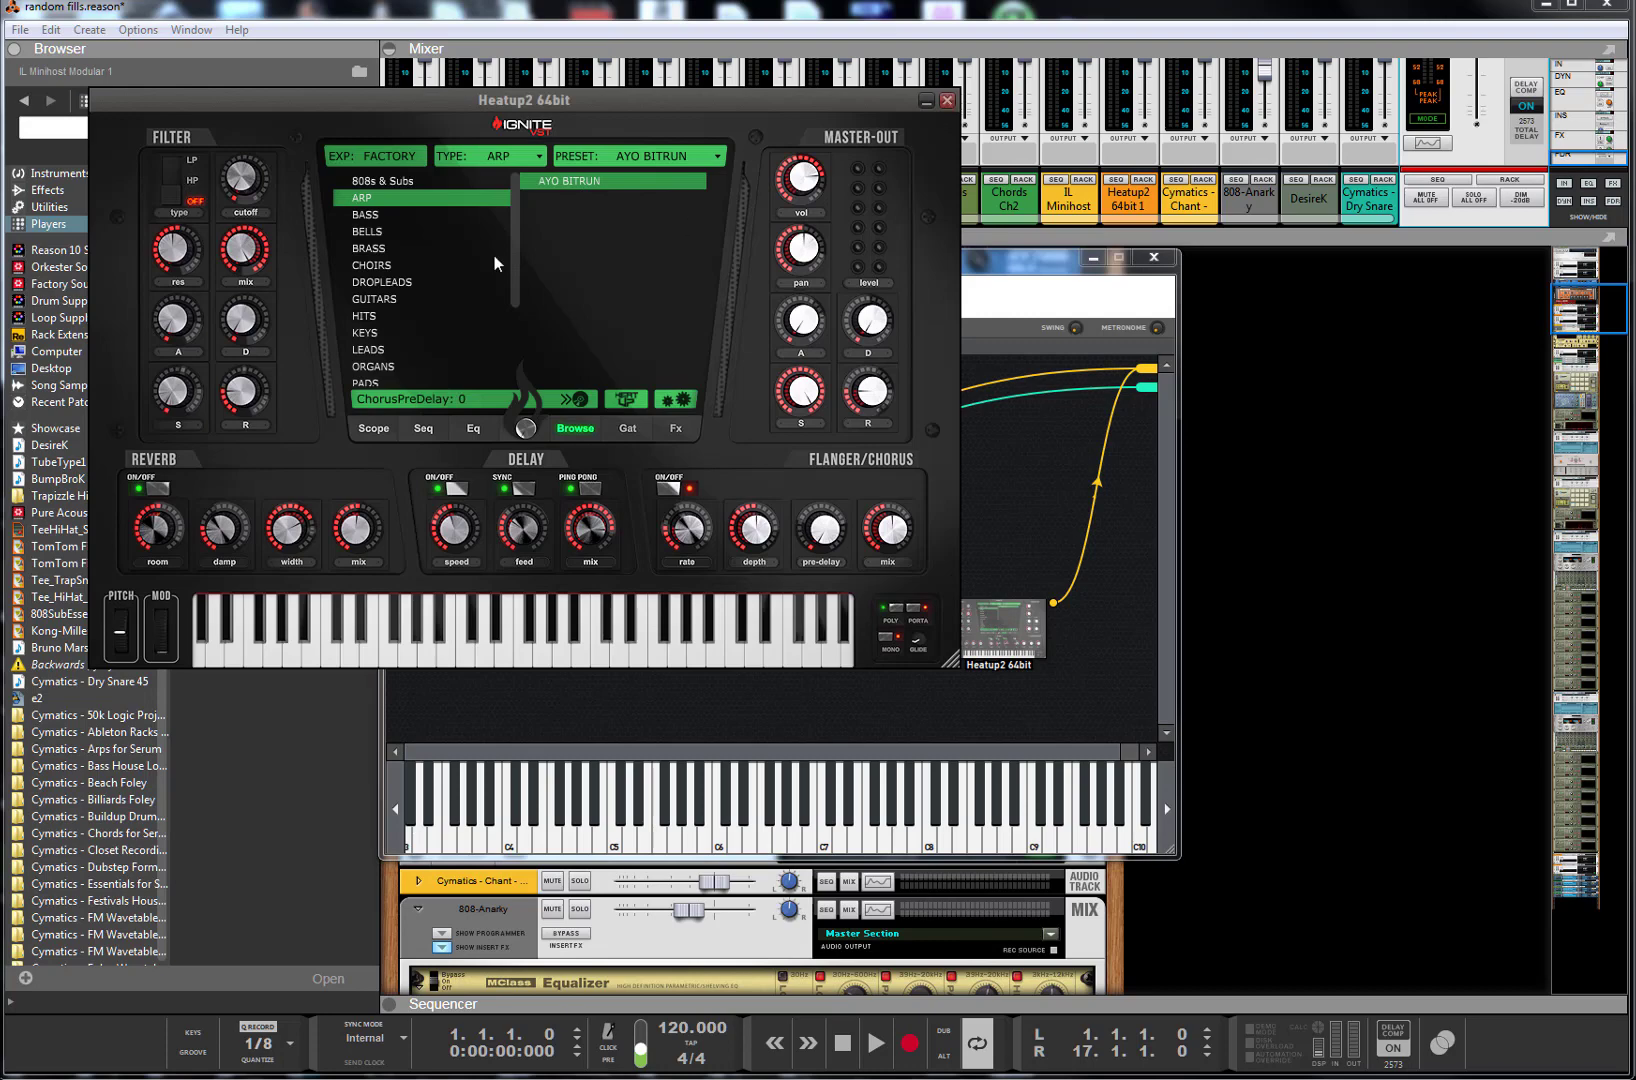
- Close the Heatup2 and Minihost Modular windows and enlarge the sequencer to show its uppermost tracks
click(947, 102)
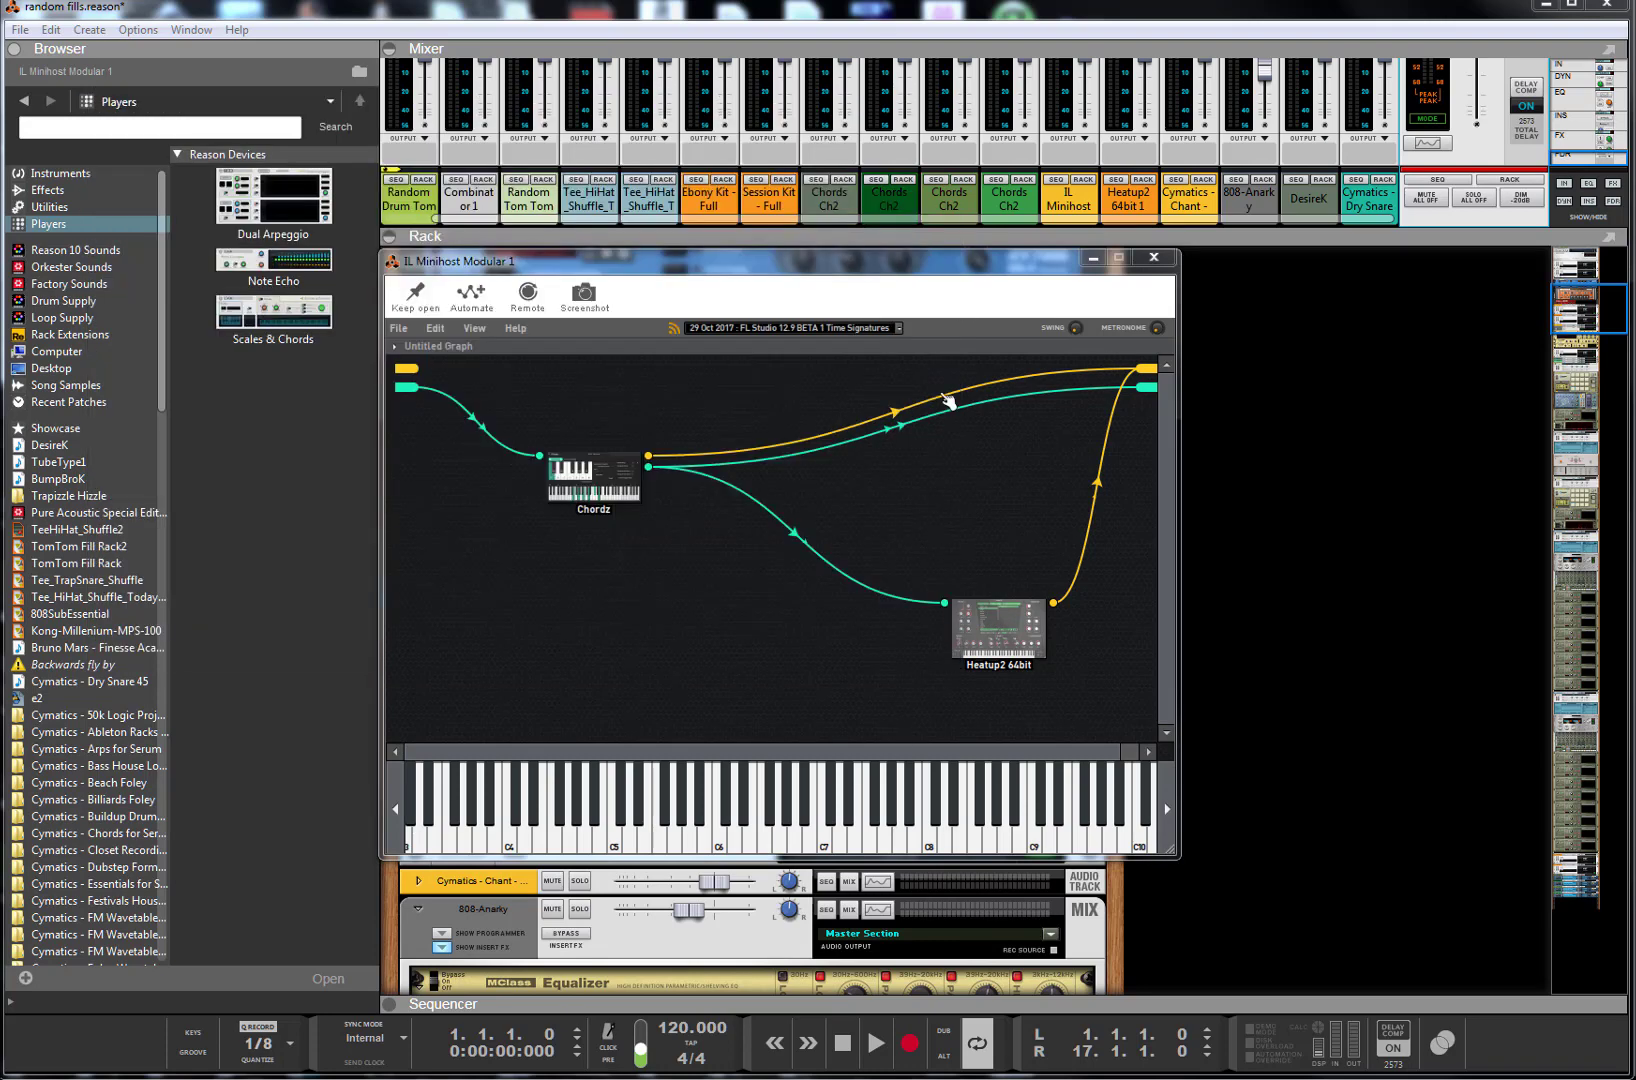
click(1153, 257)
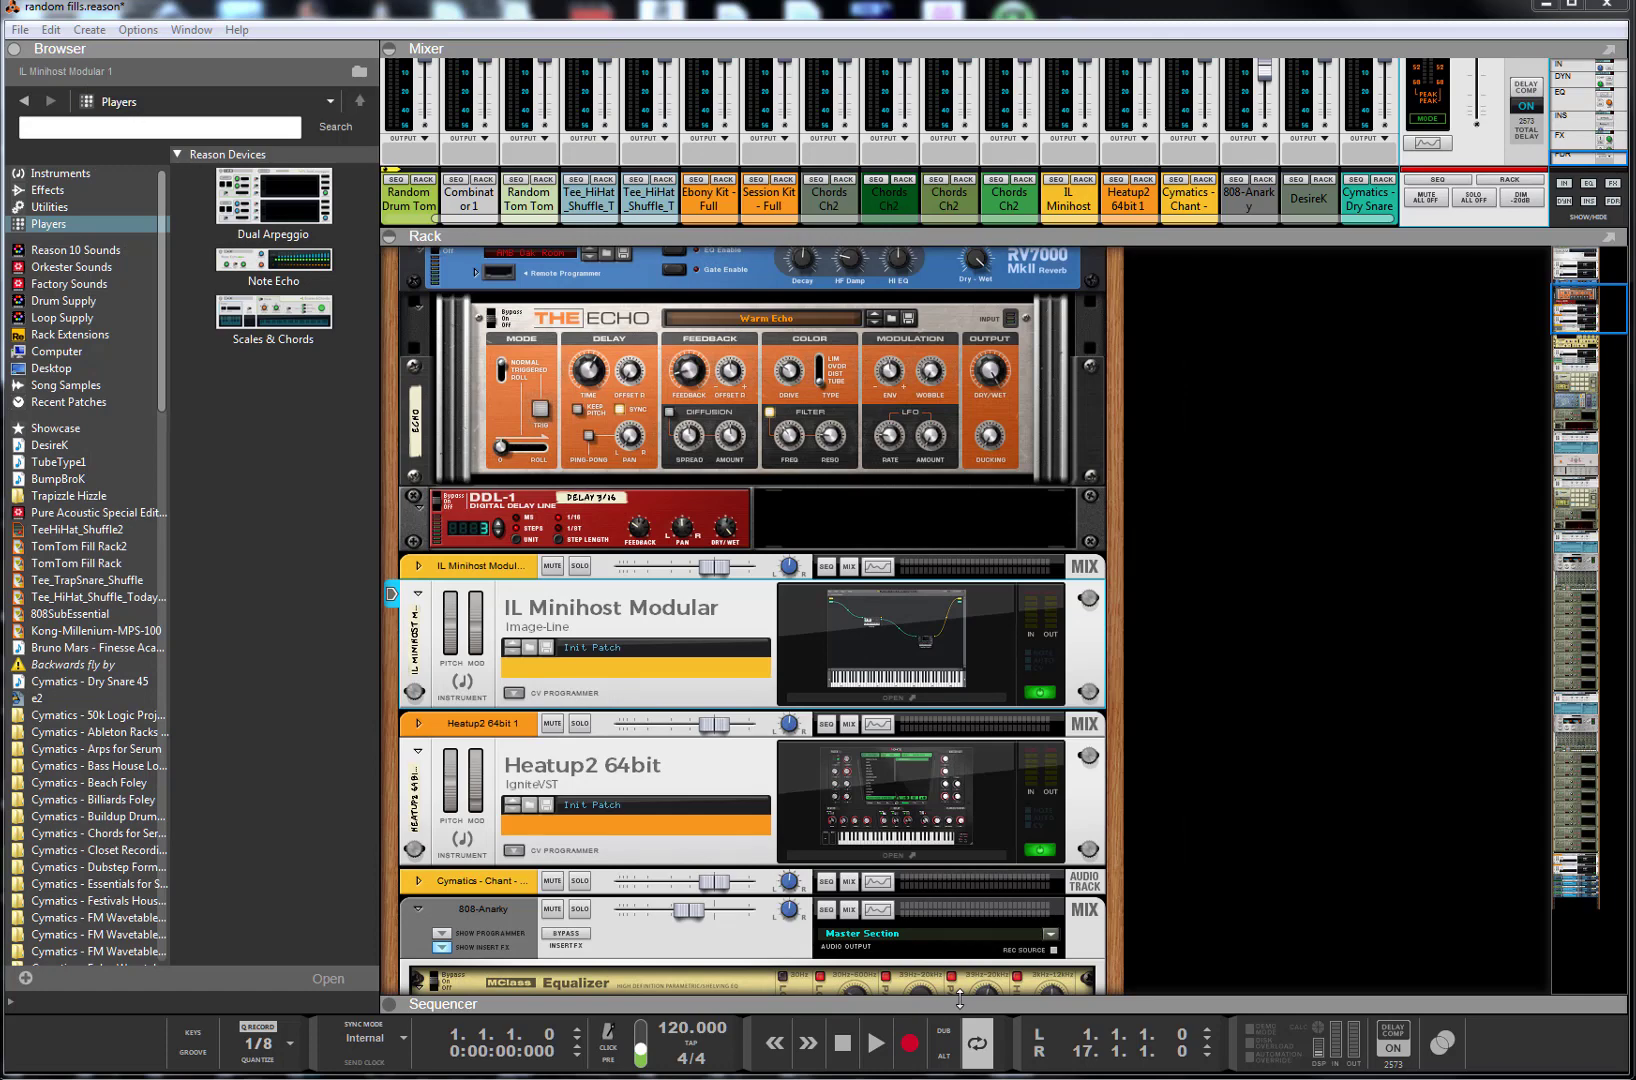
drag(960, 999, 940, 343)
scroll(914, 608, up, 5)
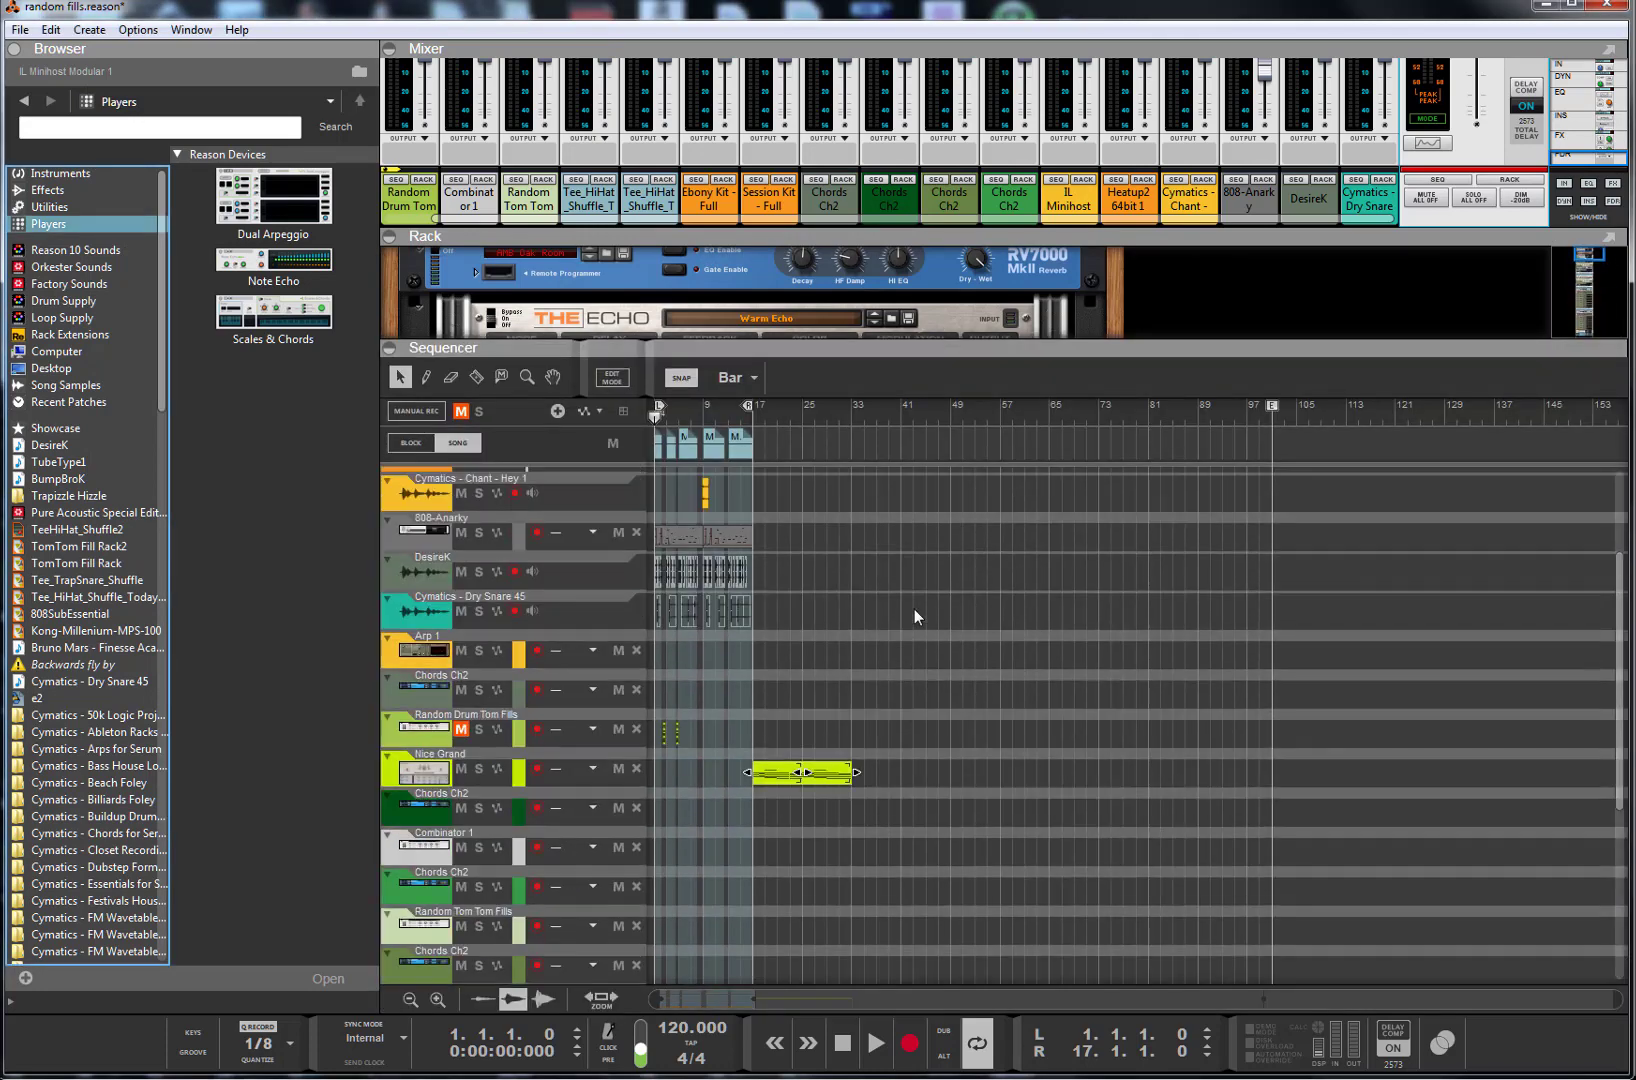
scroll(914, 608, up, 3)
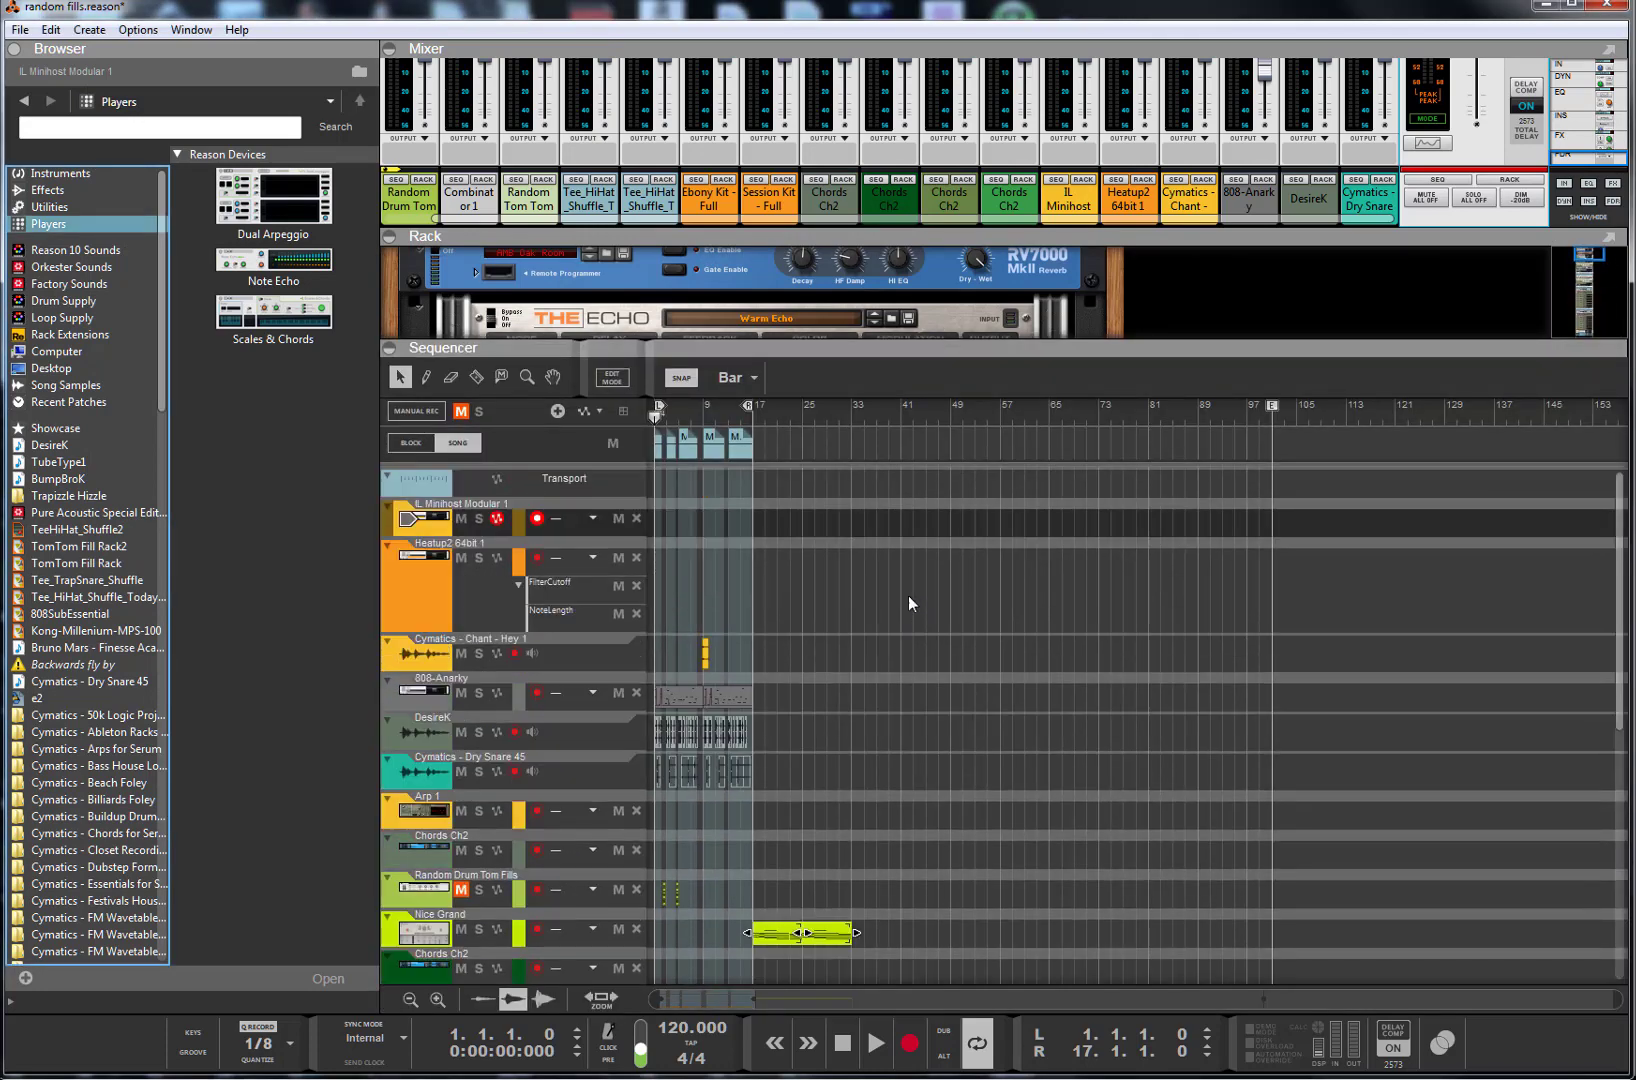
- Duplicate the IL Minihost Modular 1 track together with its device
click(436, 520)
right_click(436, 520)
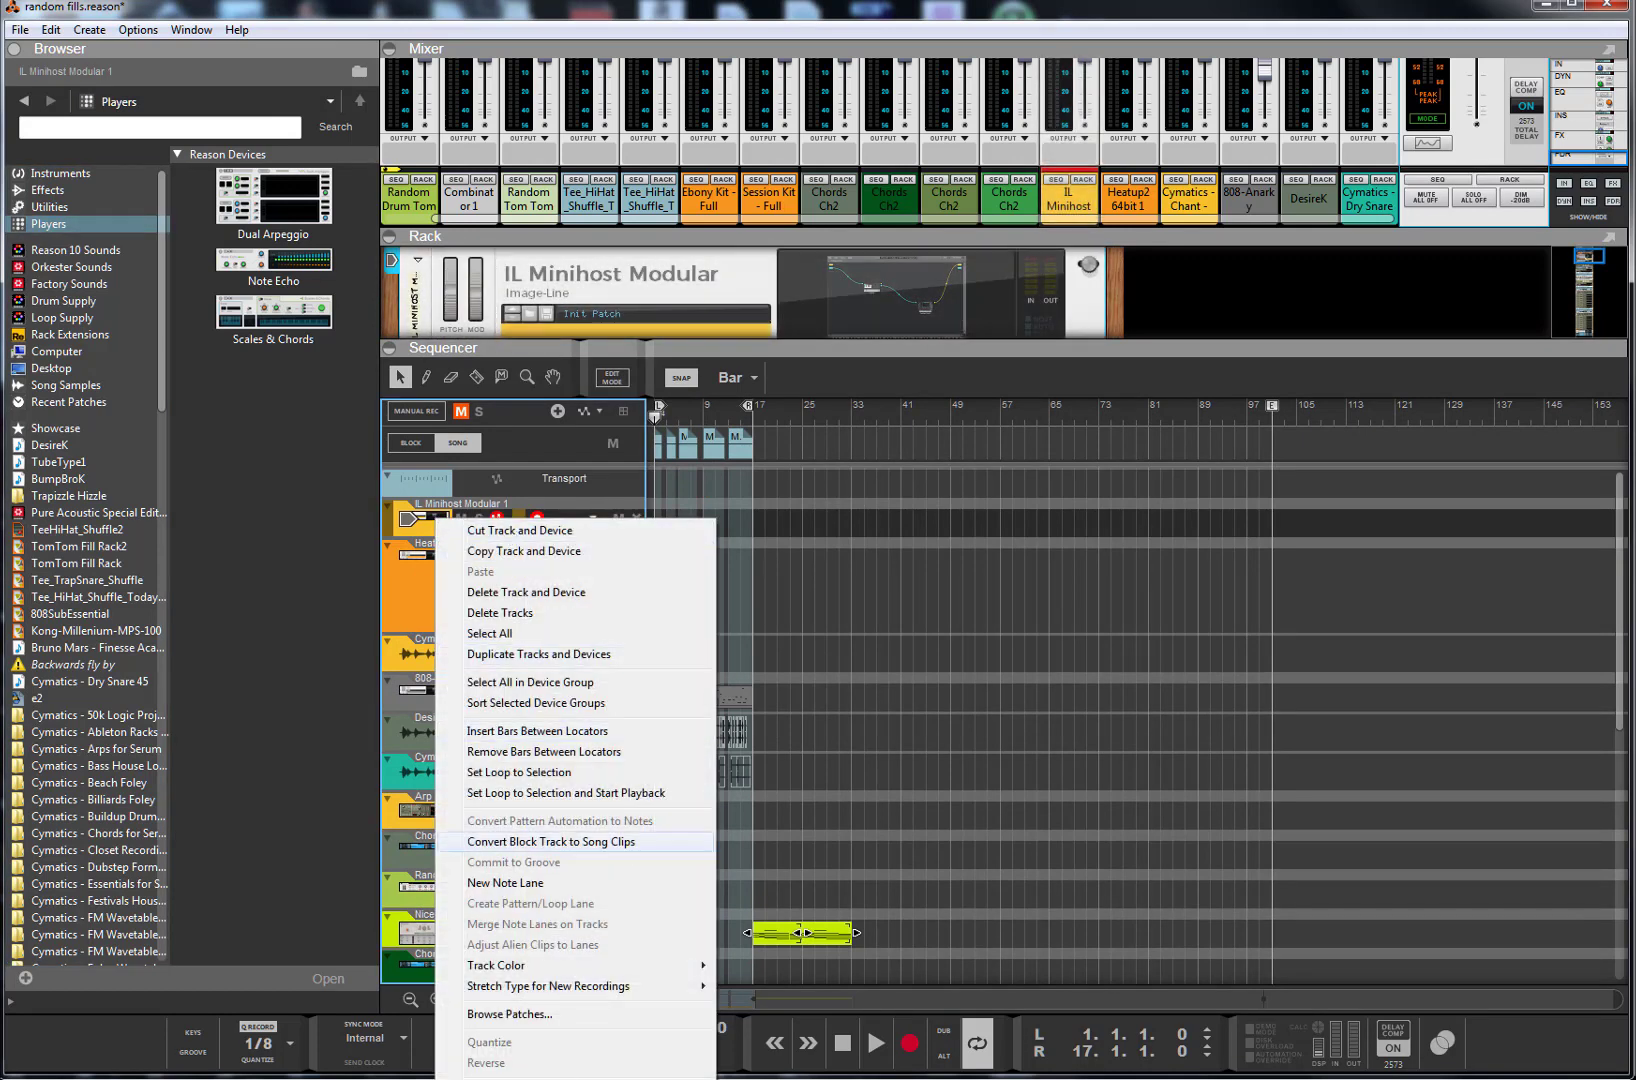
click(560, 654)
click(433, 560)
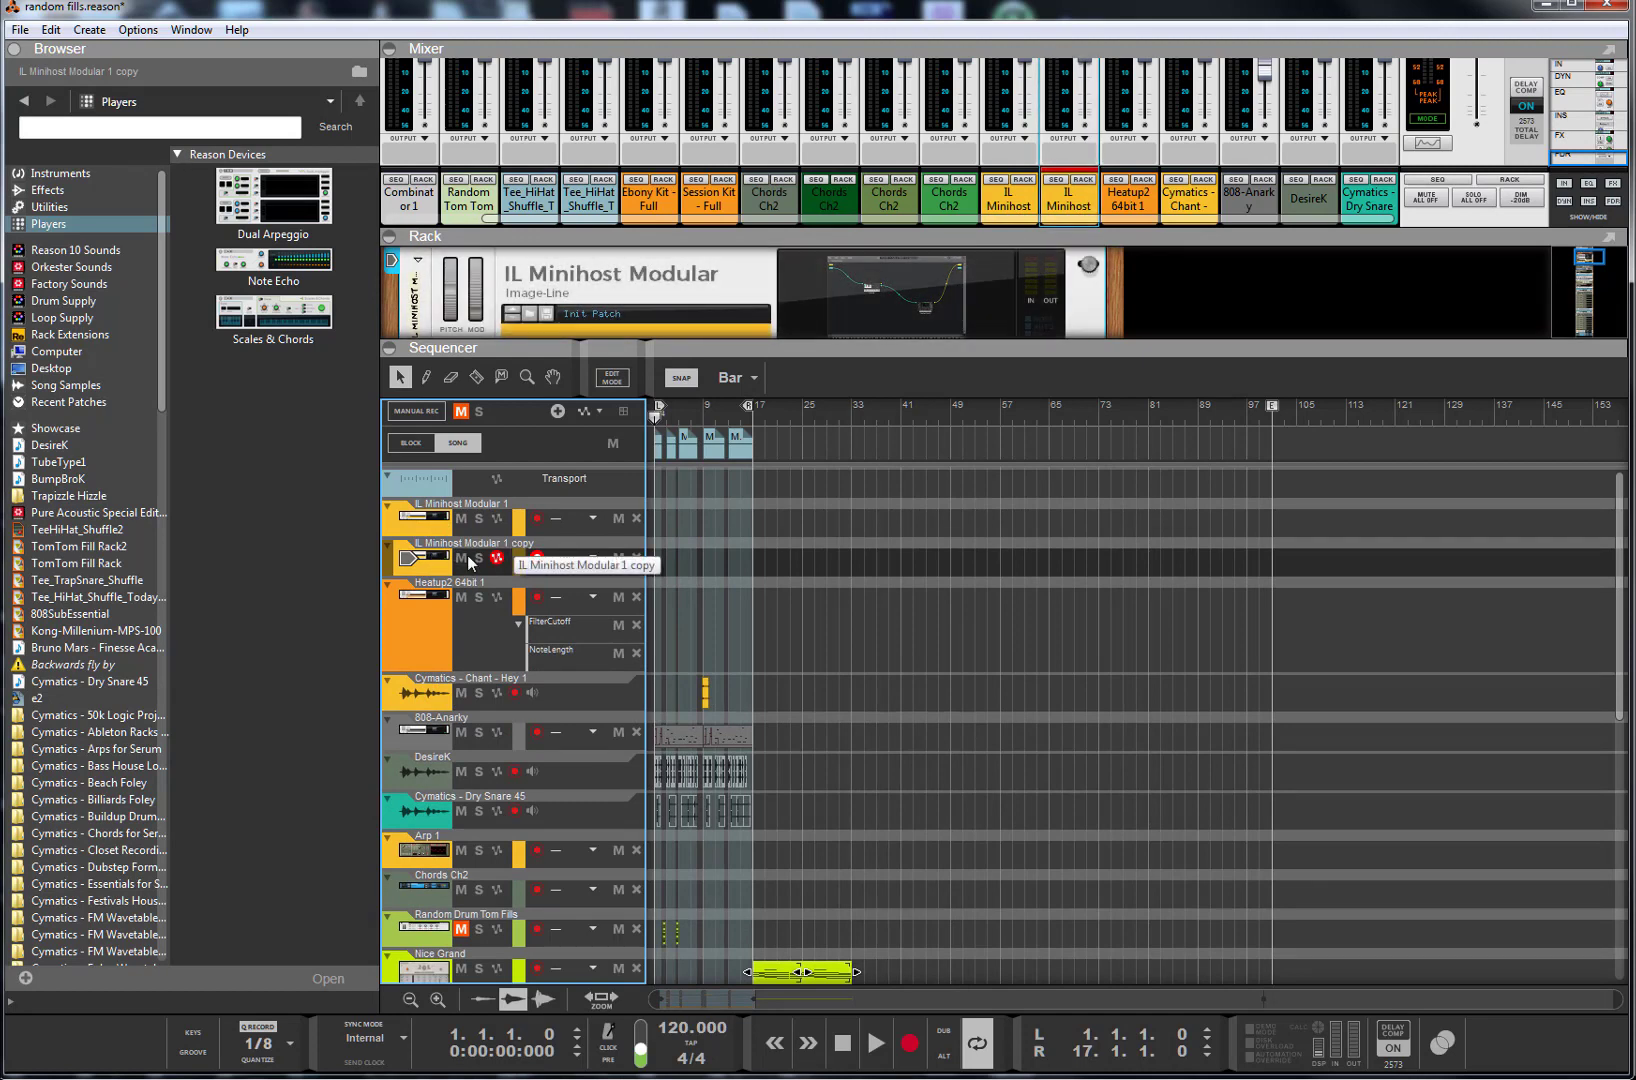
- Open the graph of the copied Minihost Modular and add the Lounge Lizard EP-4 (x64) plug-in
click(878, 280)
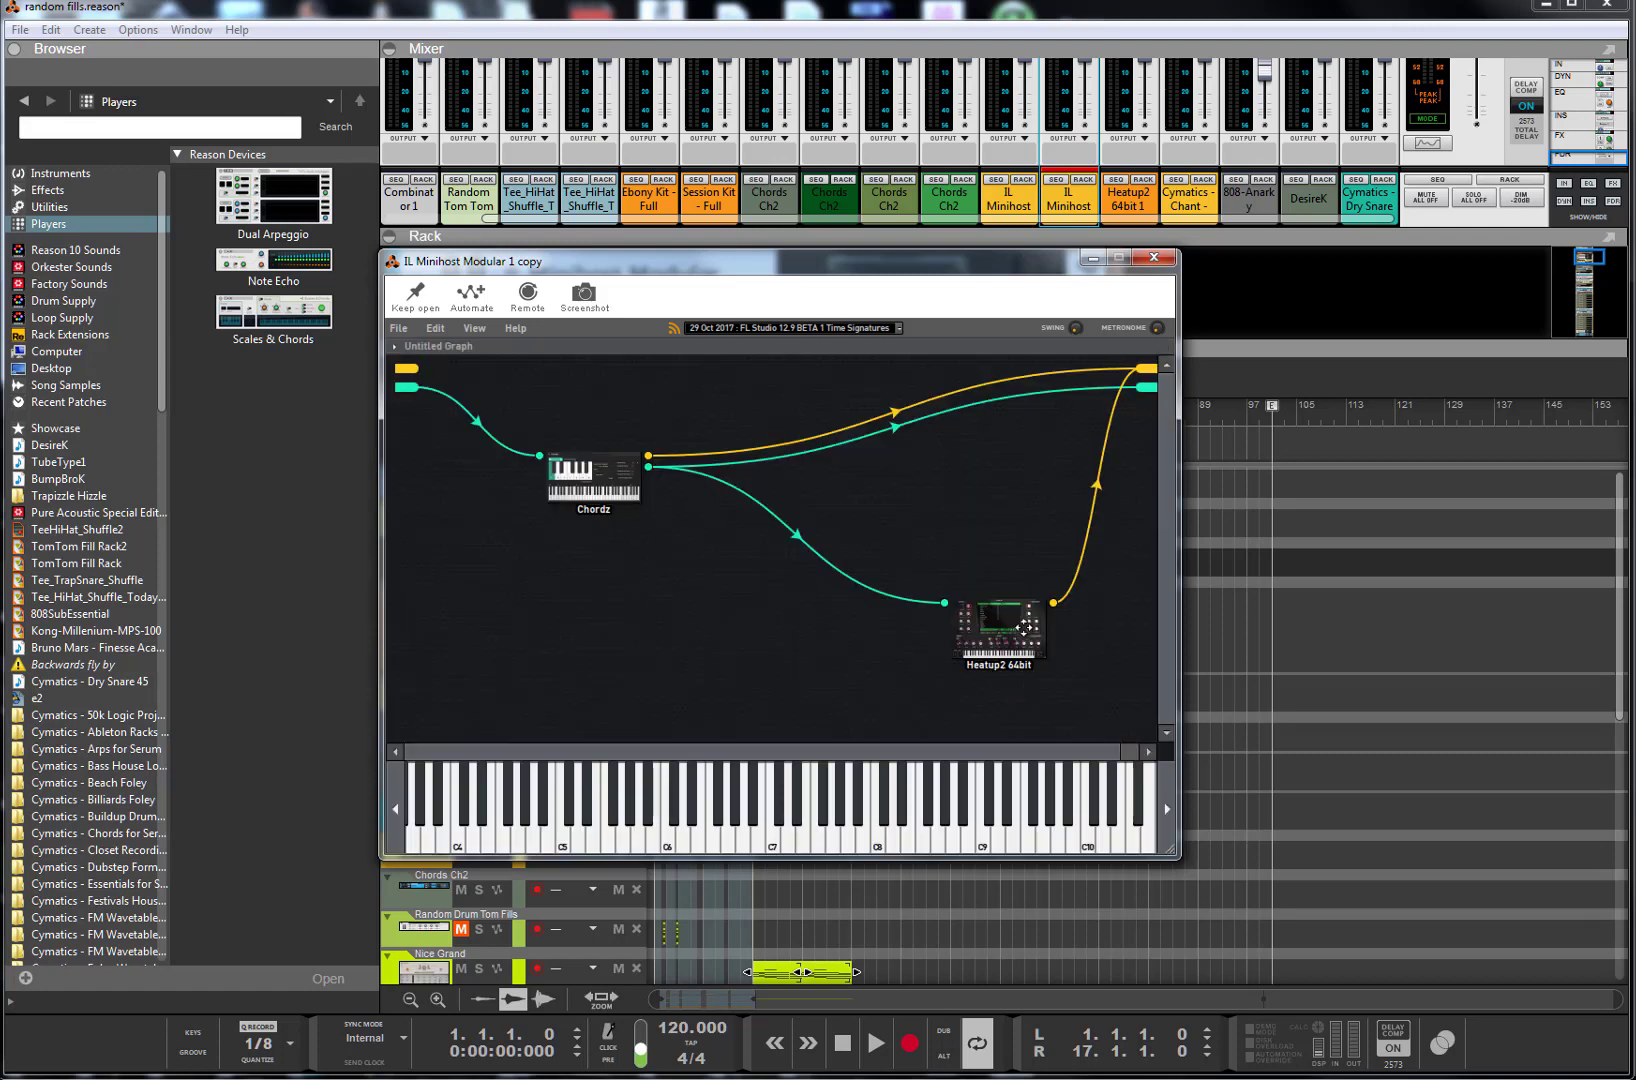
right_click(577, 572)
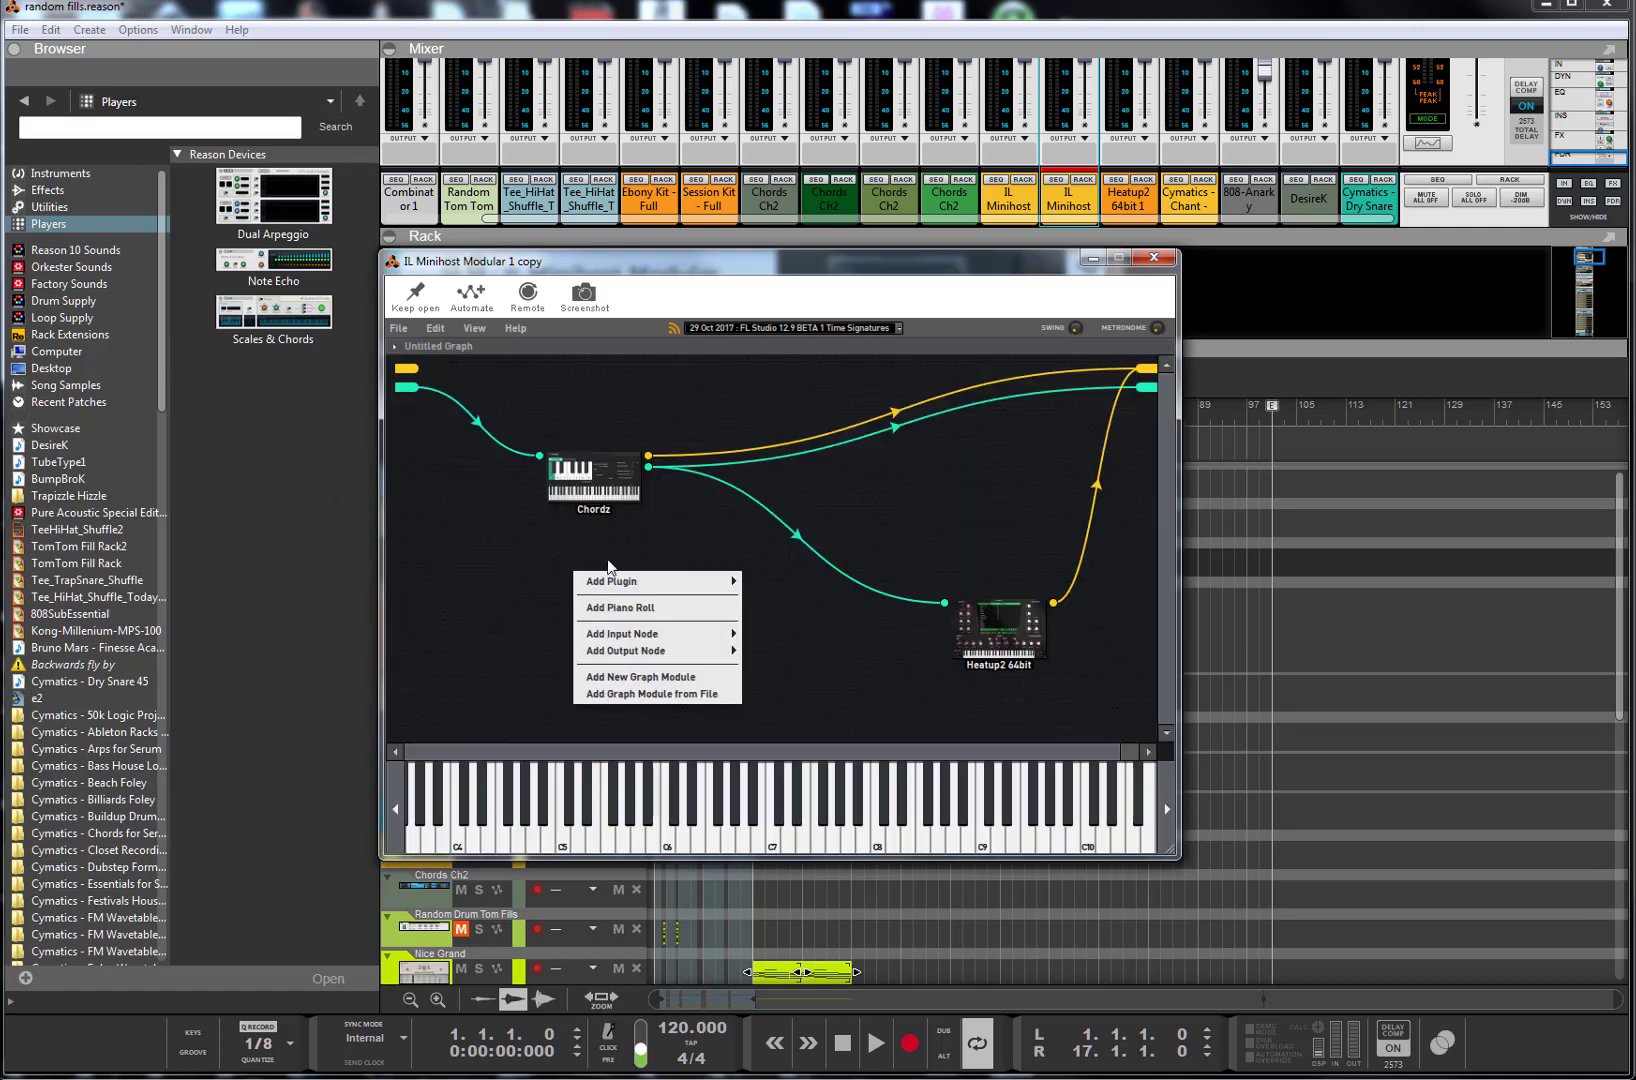
mouse_move(628, 584)
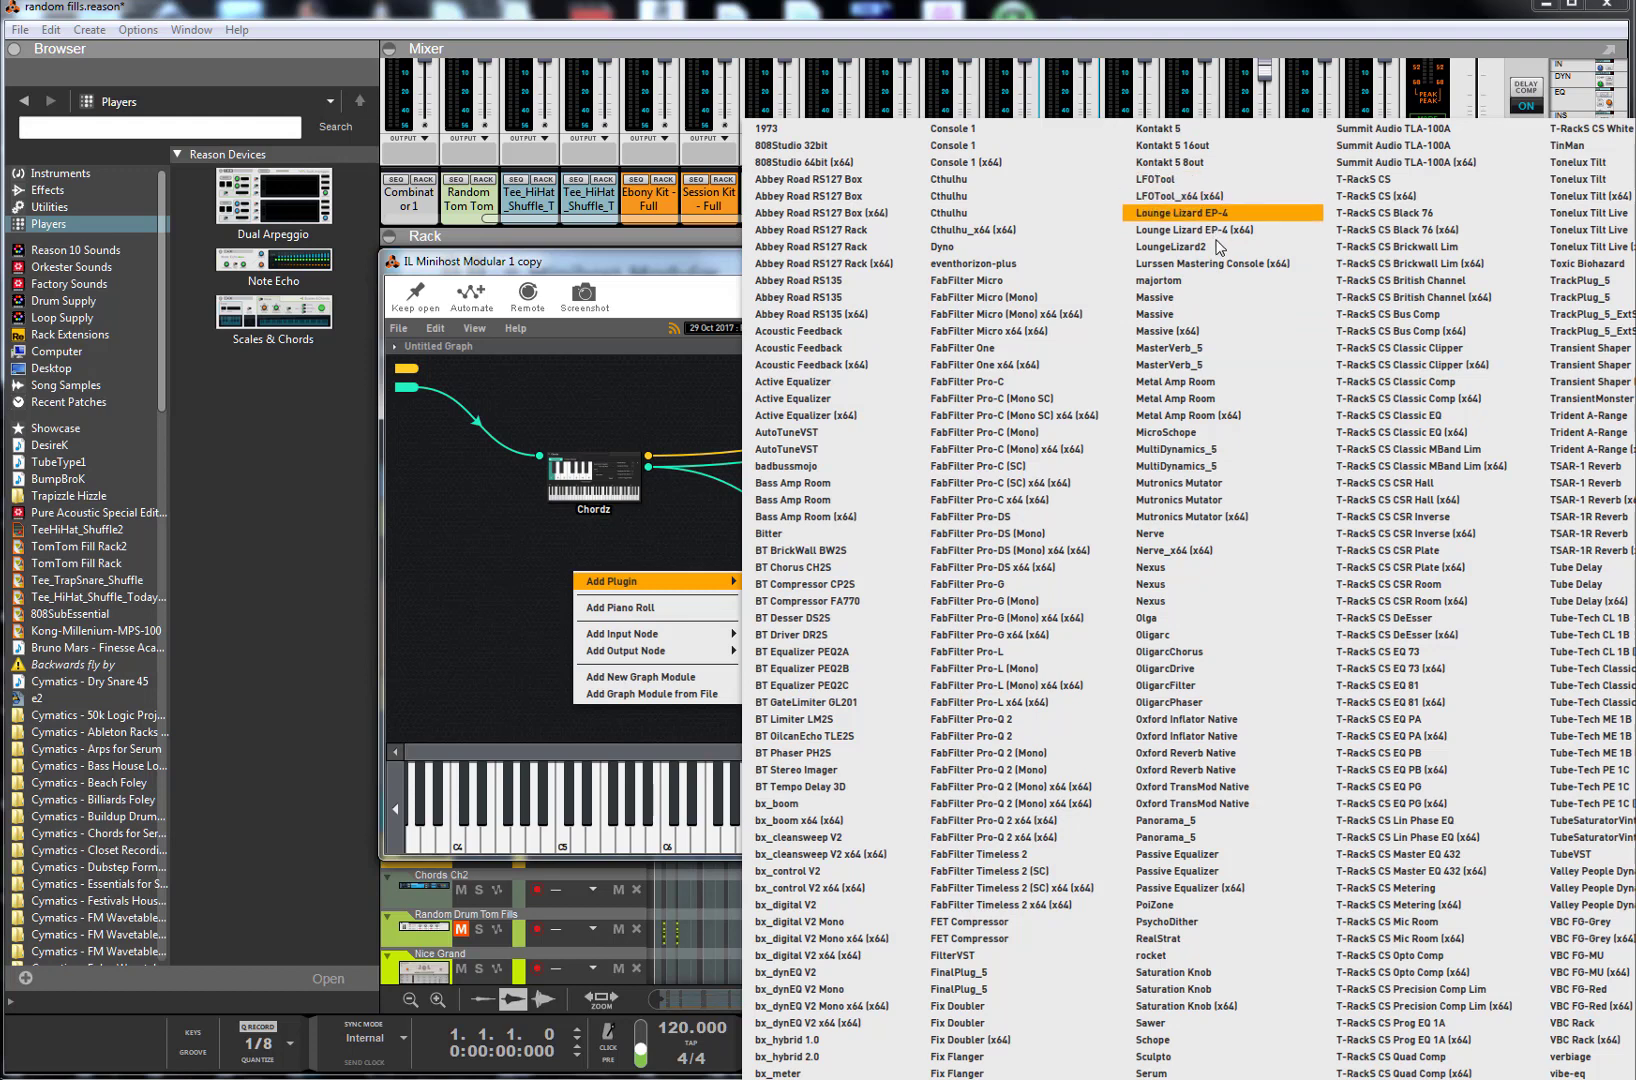
click(1239, 229)
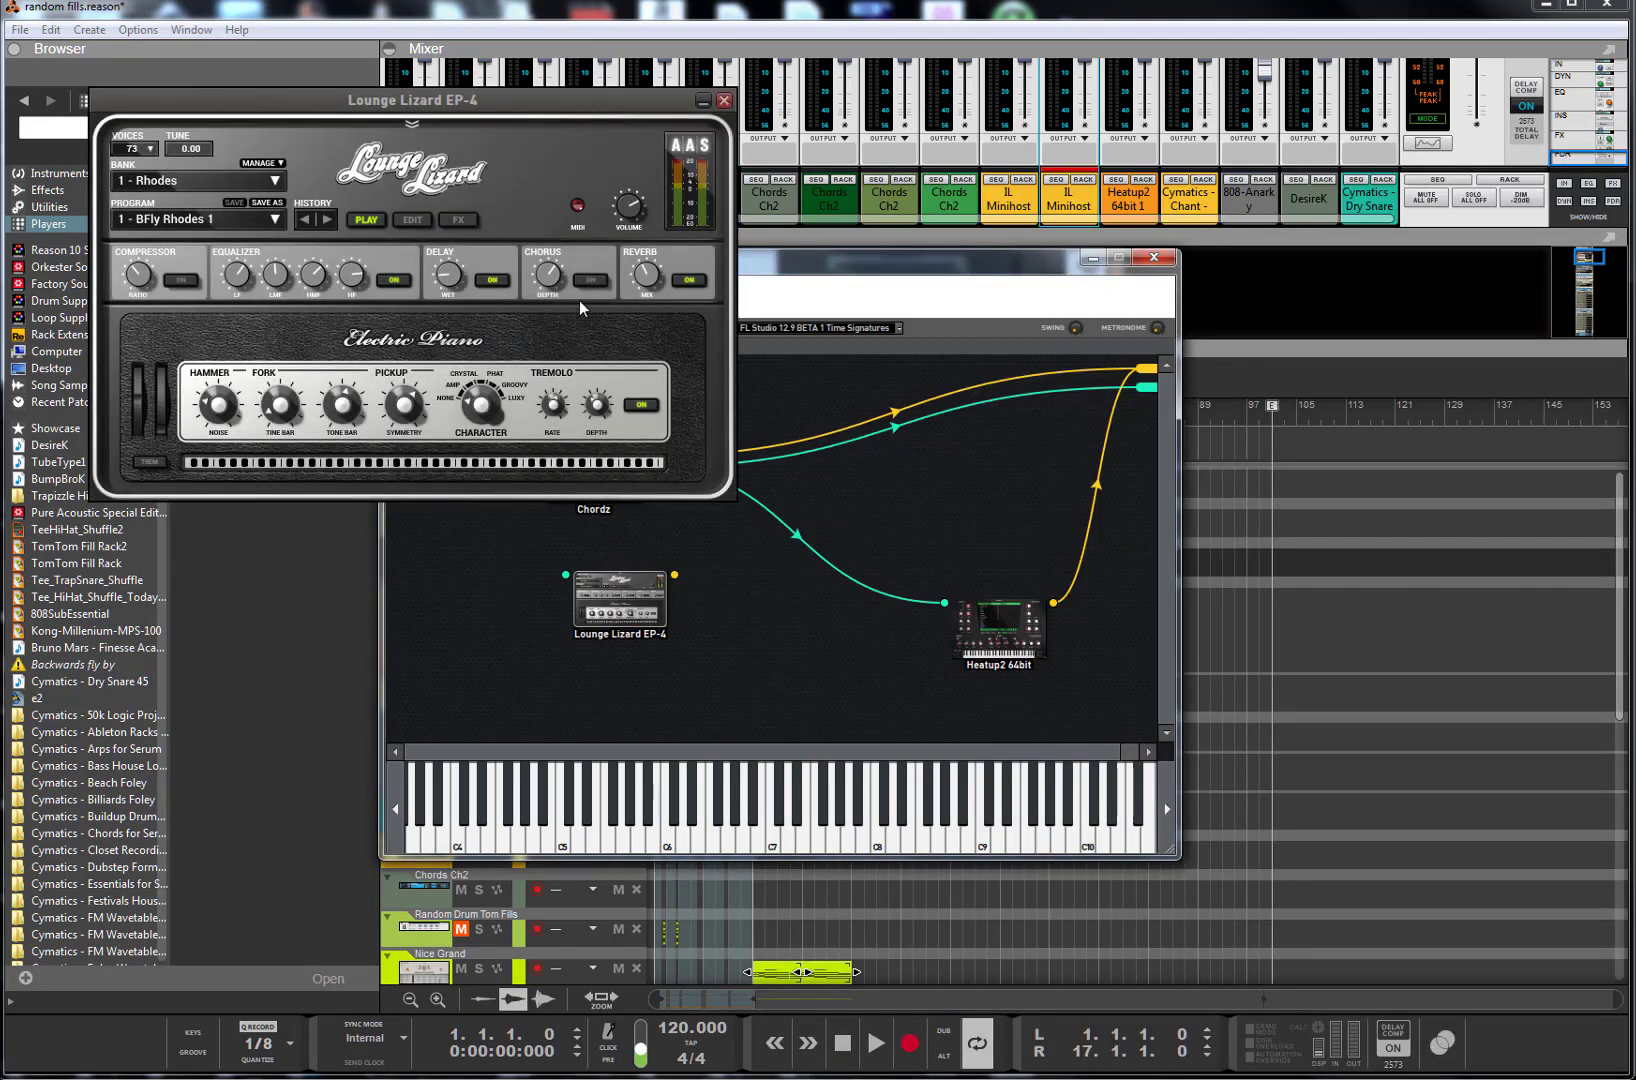
click(724, 100)
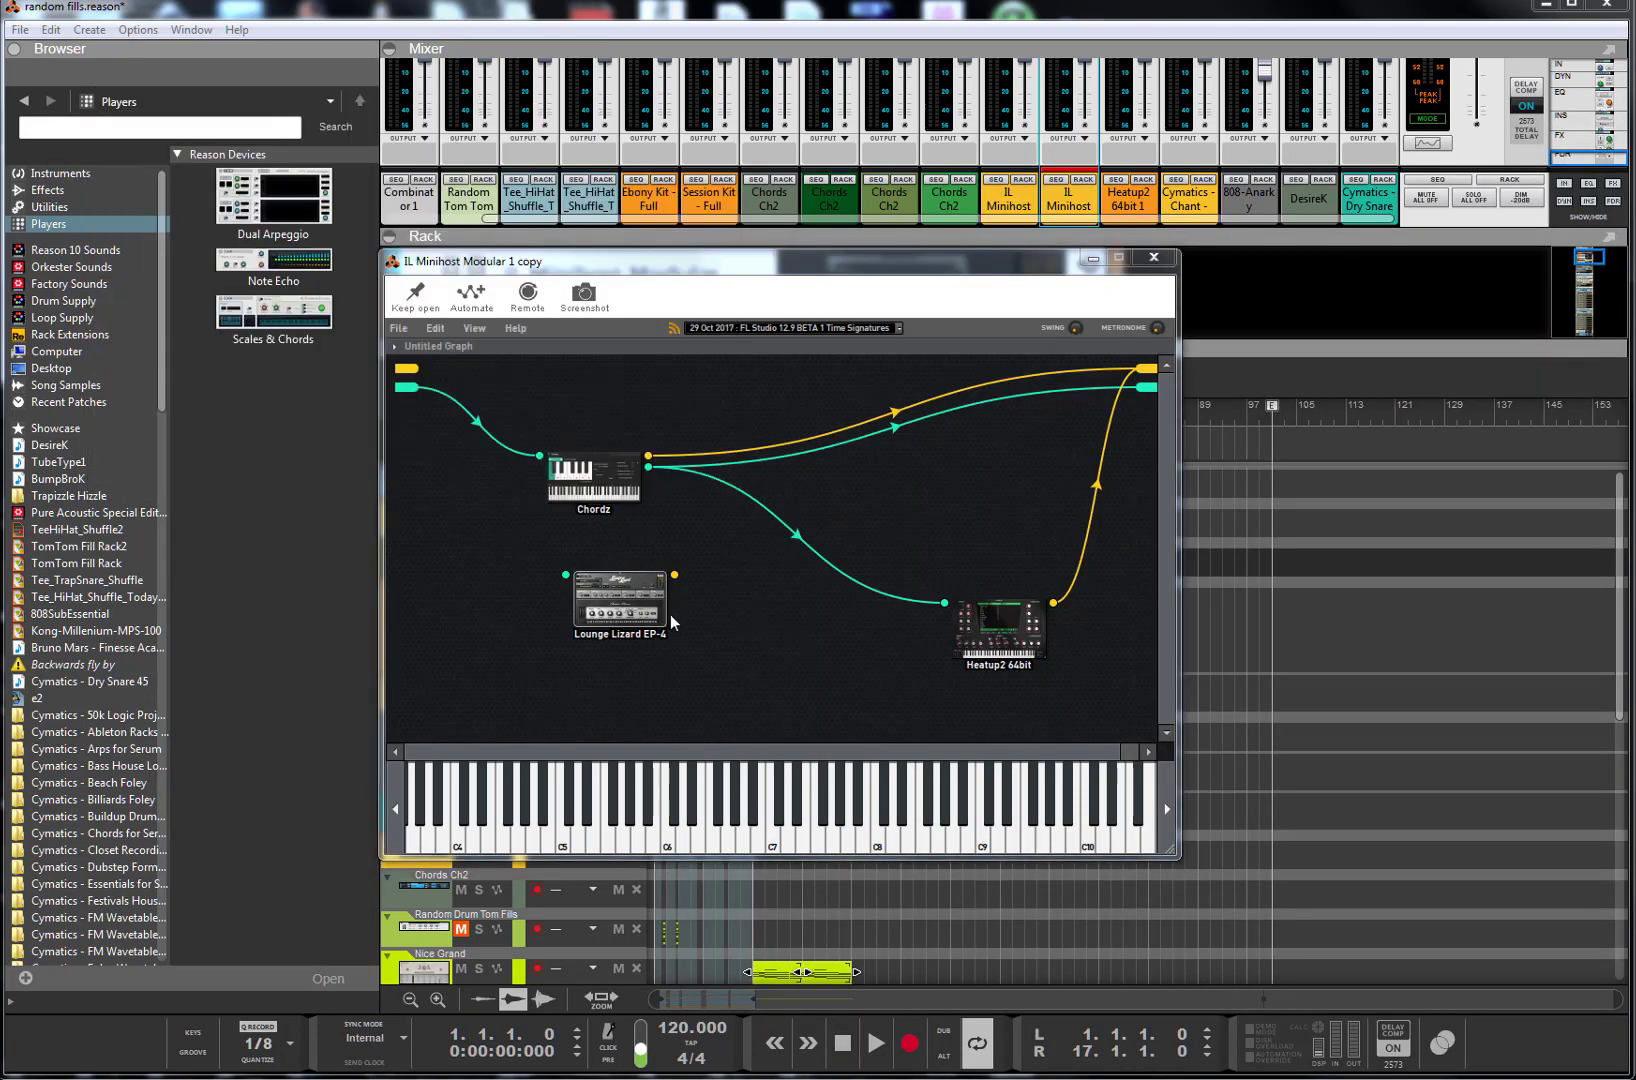
- Place Lounge Lizard between Chordz and Heatup2, reroute the Chordz MIDI cable from Heatup2 to it, and connect its audio to the graph output
drag(624, 585, 787, 603)
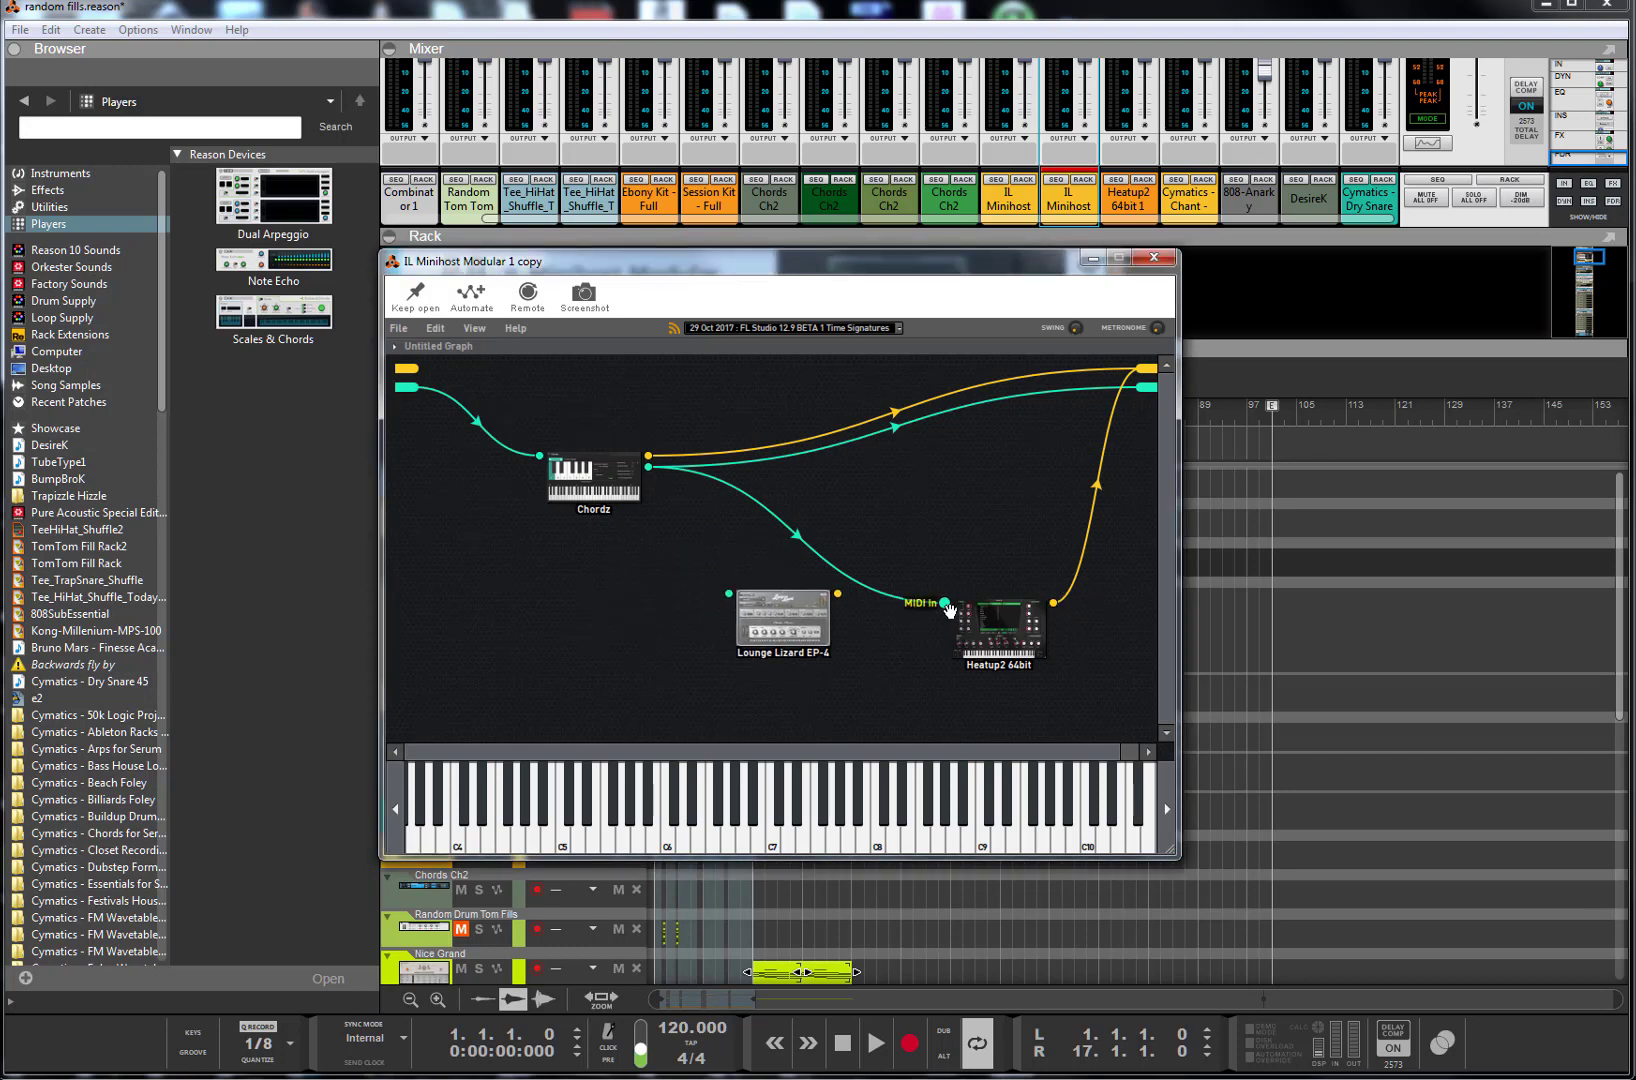
drag(945, 603, 729, 597)
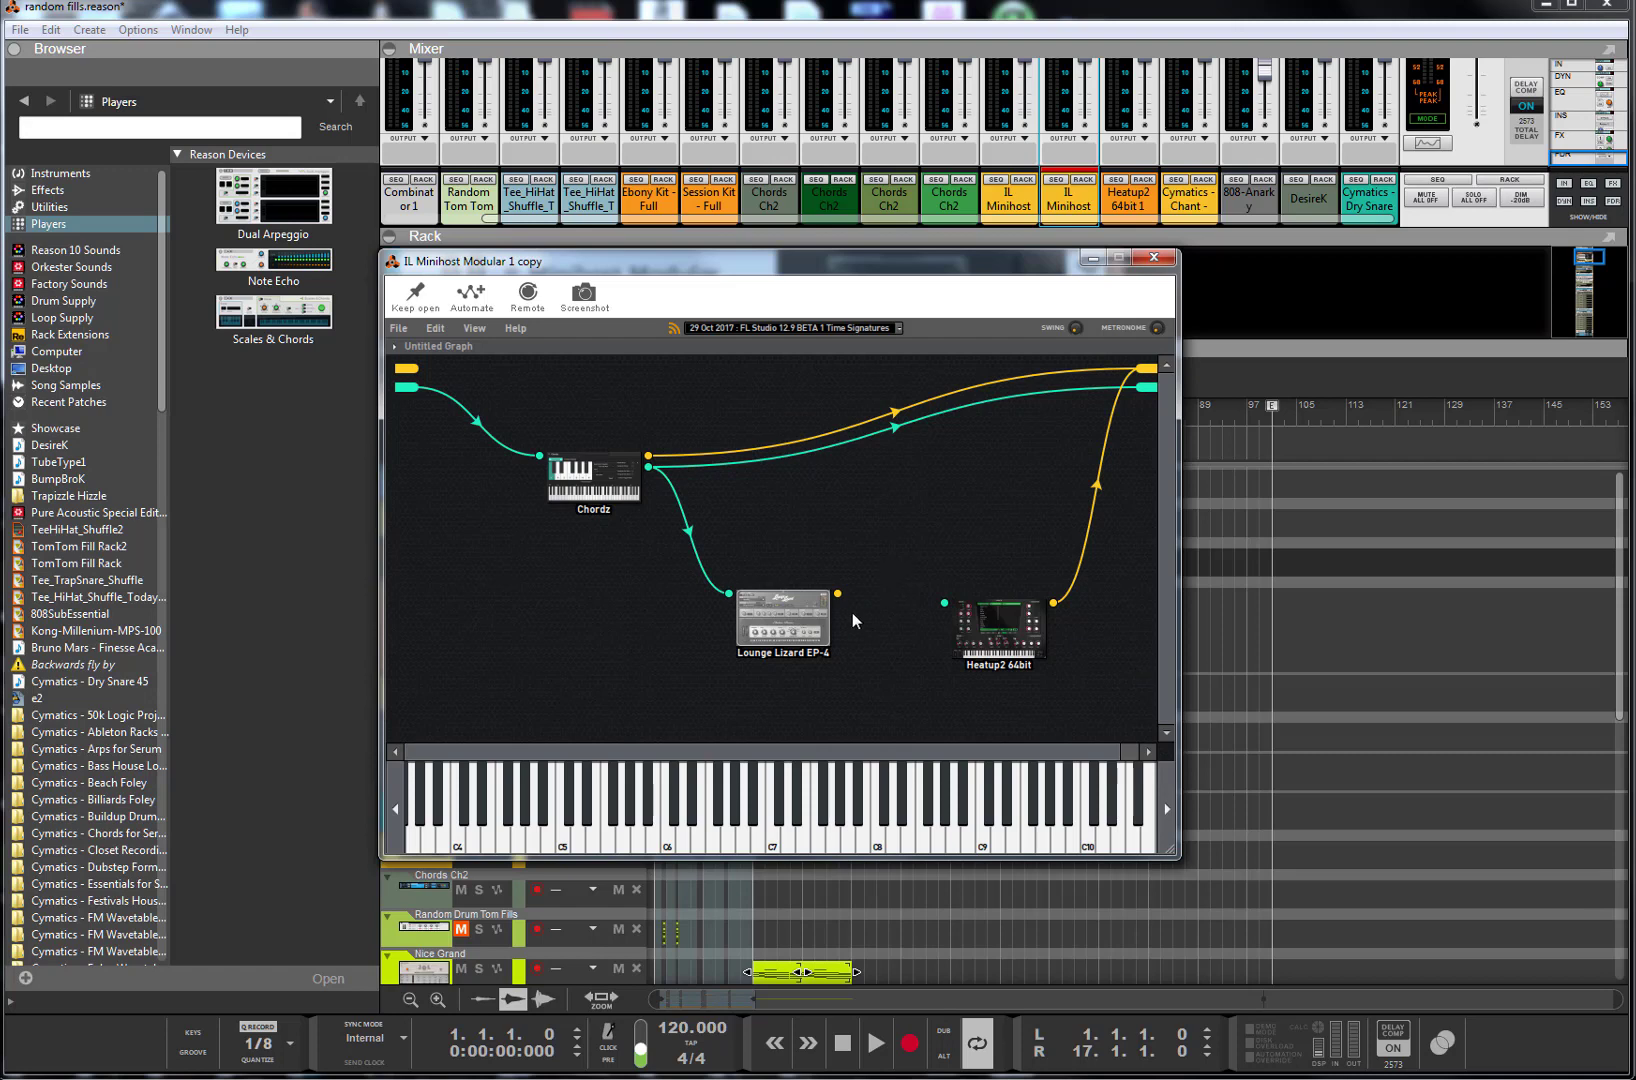
drag(838, 593, 1148, 370)
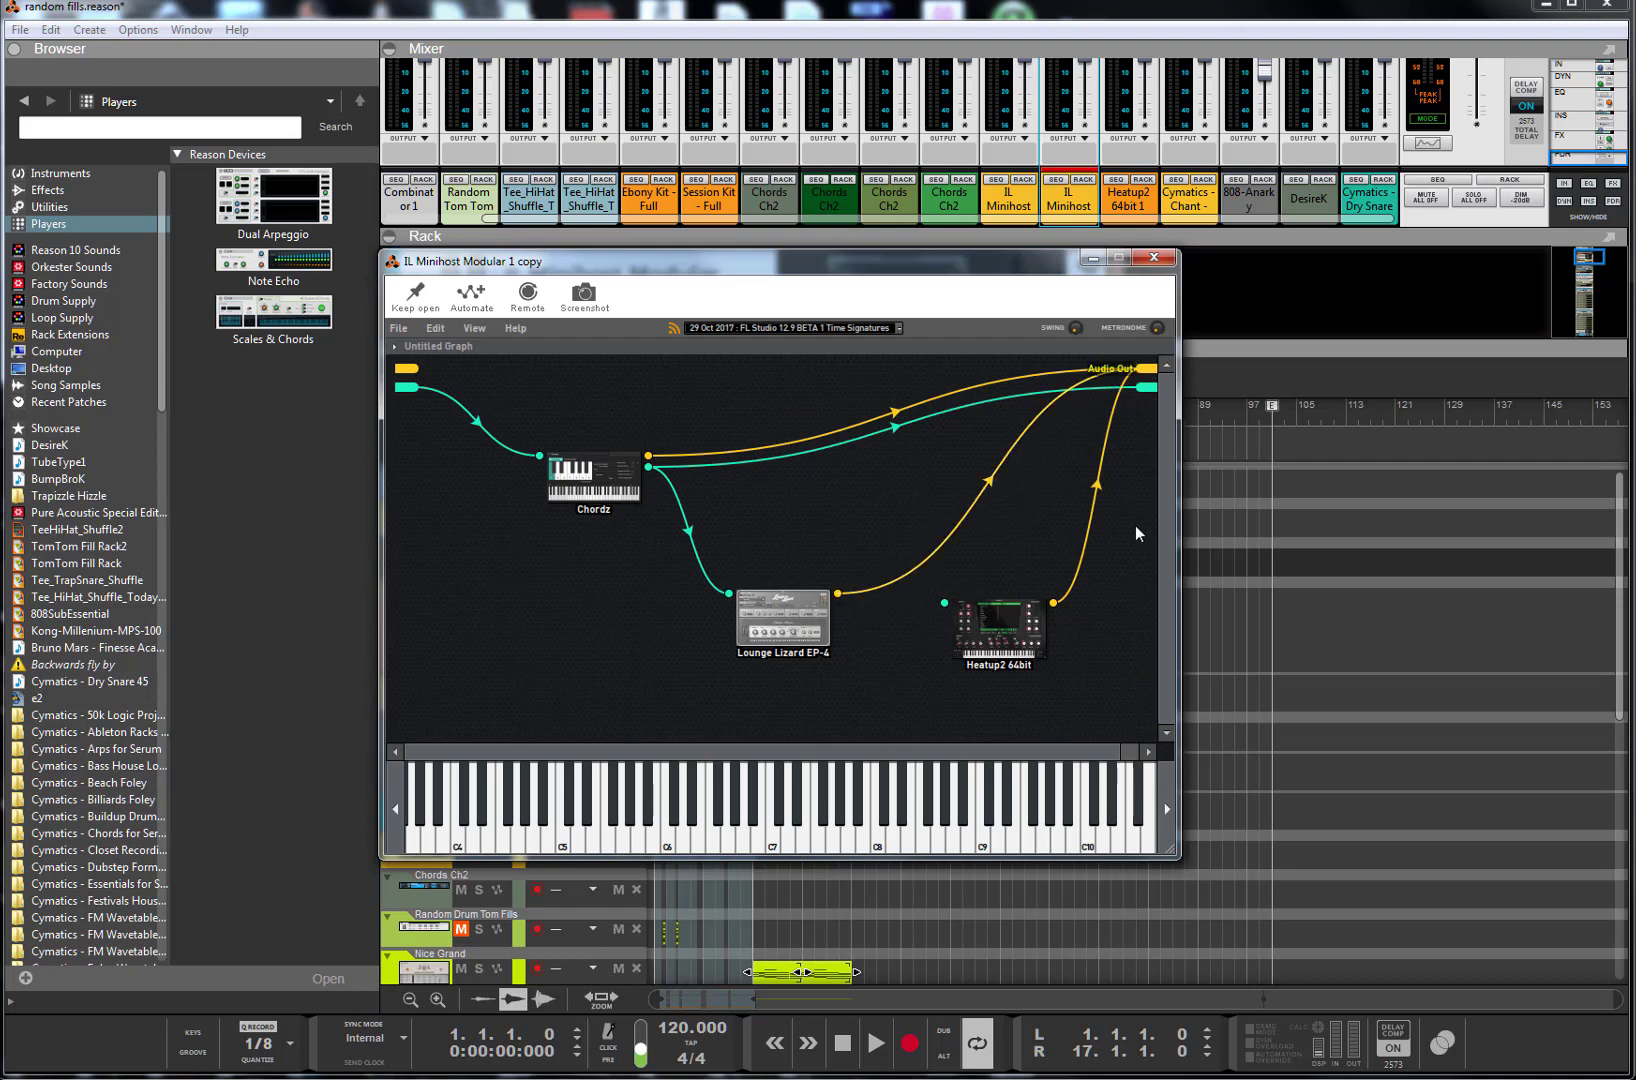
- Open Chordz in the copied graph and load the preset 1Touch - Make It Right - Key_GbMaj
double_click(621, 492)
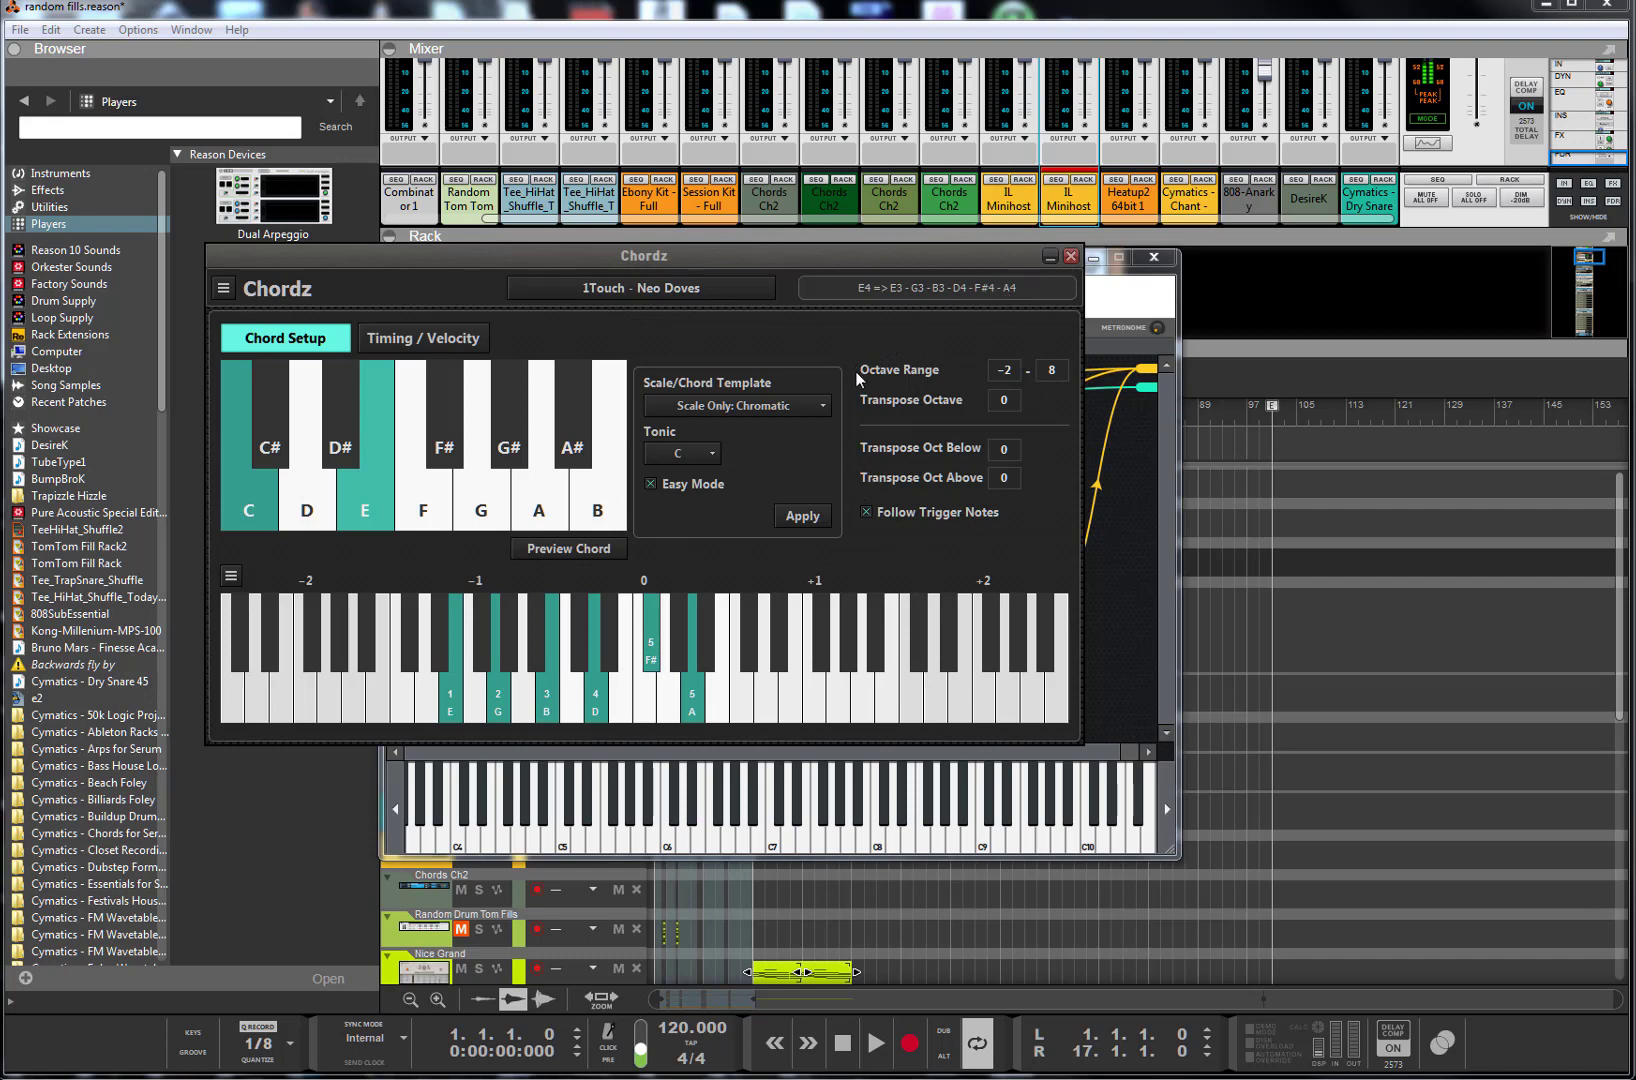
click(662, 288)
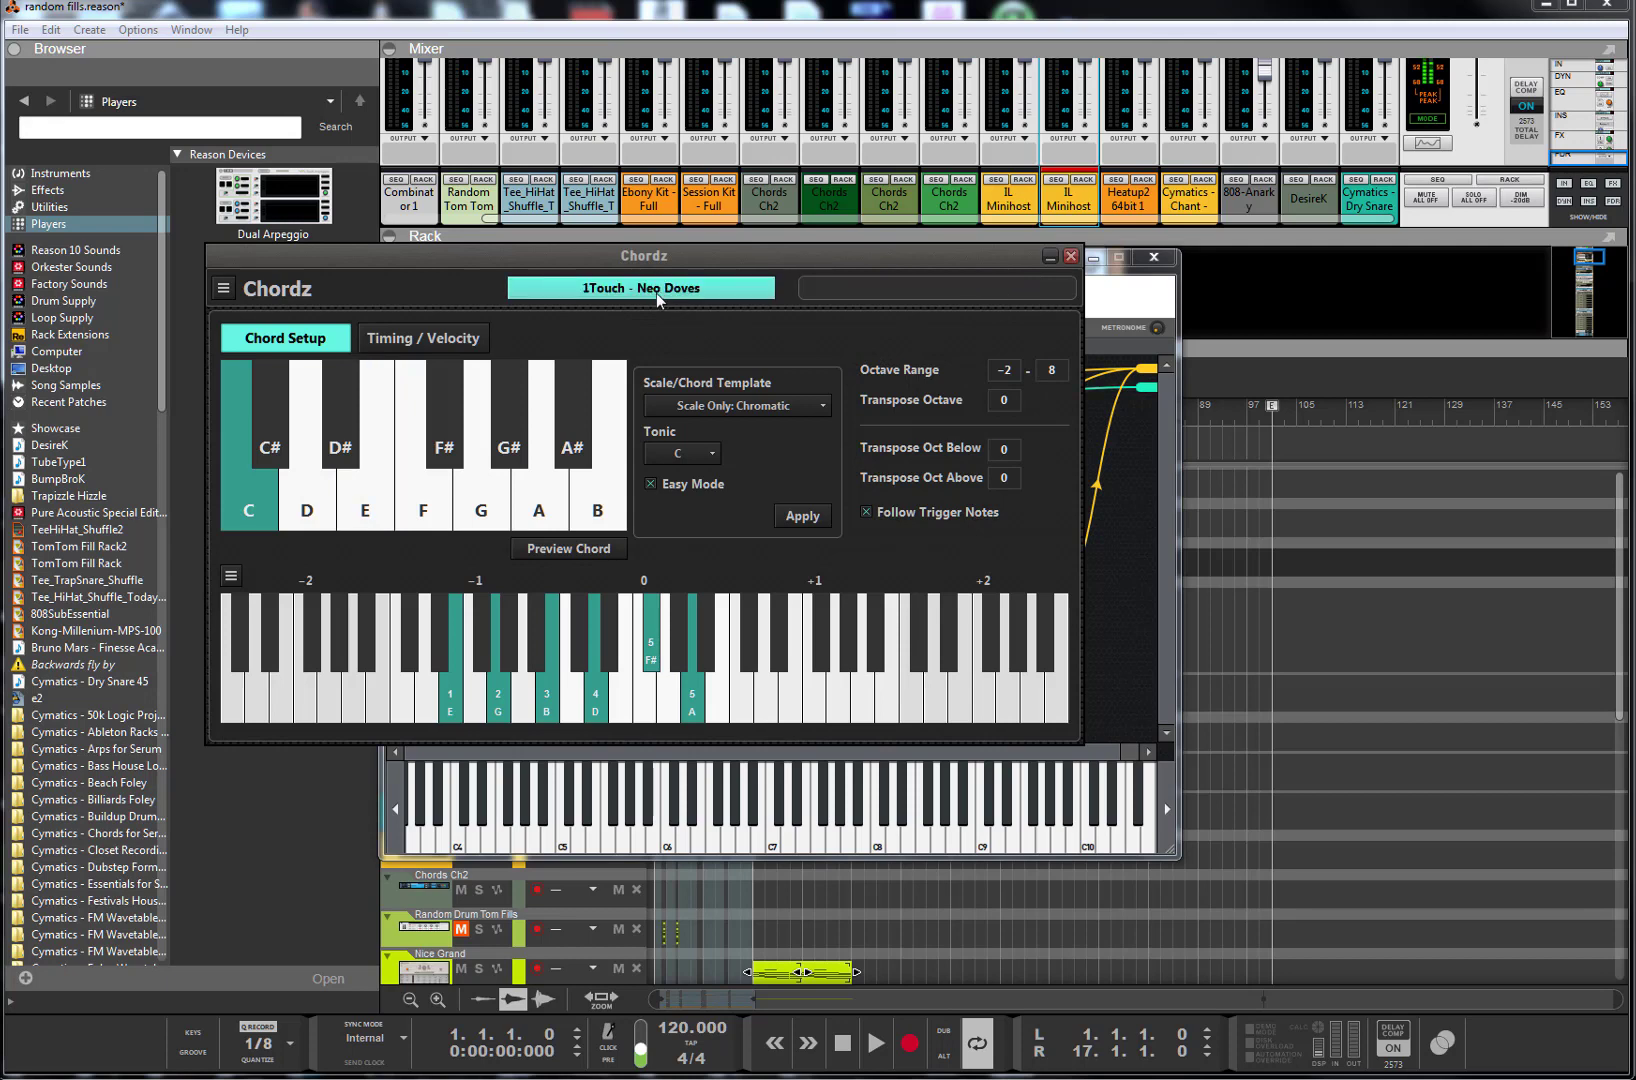
click(660, 291)
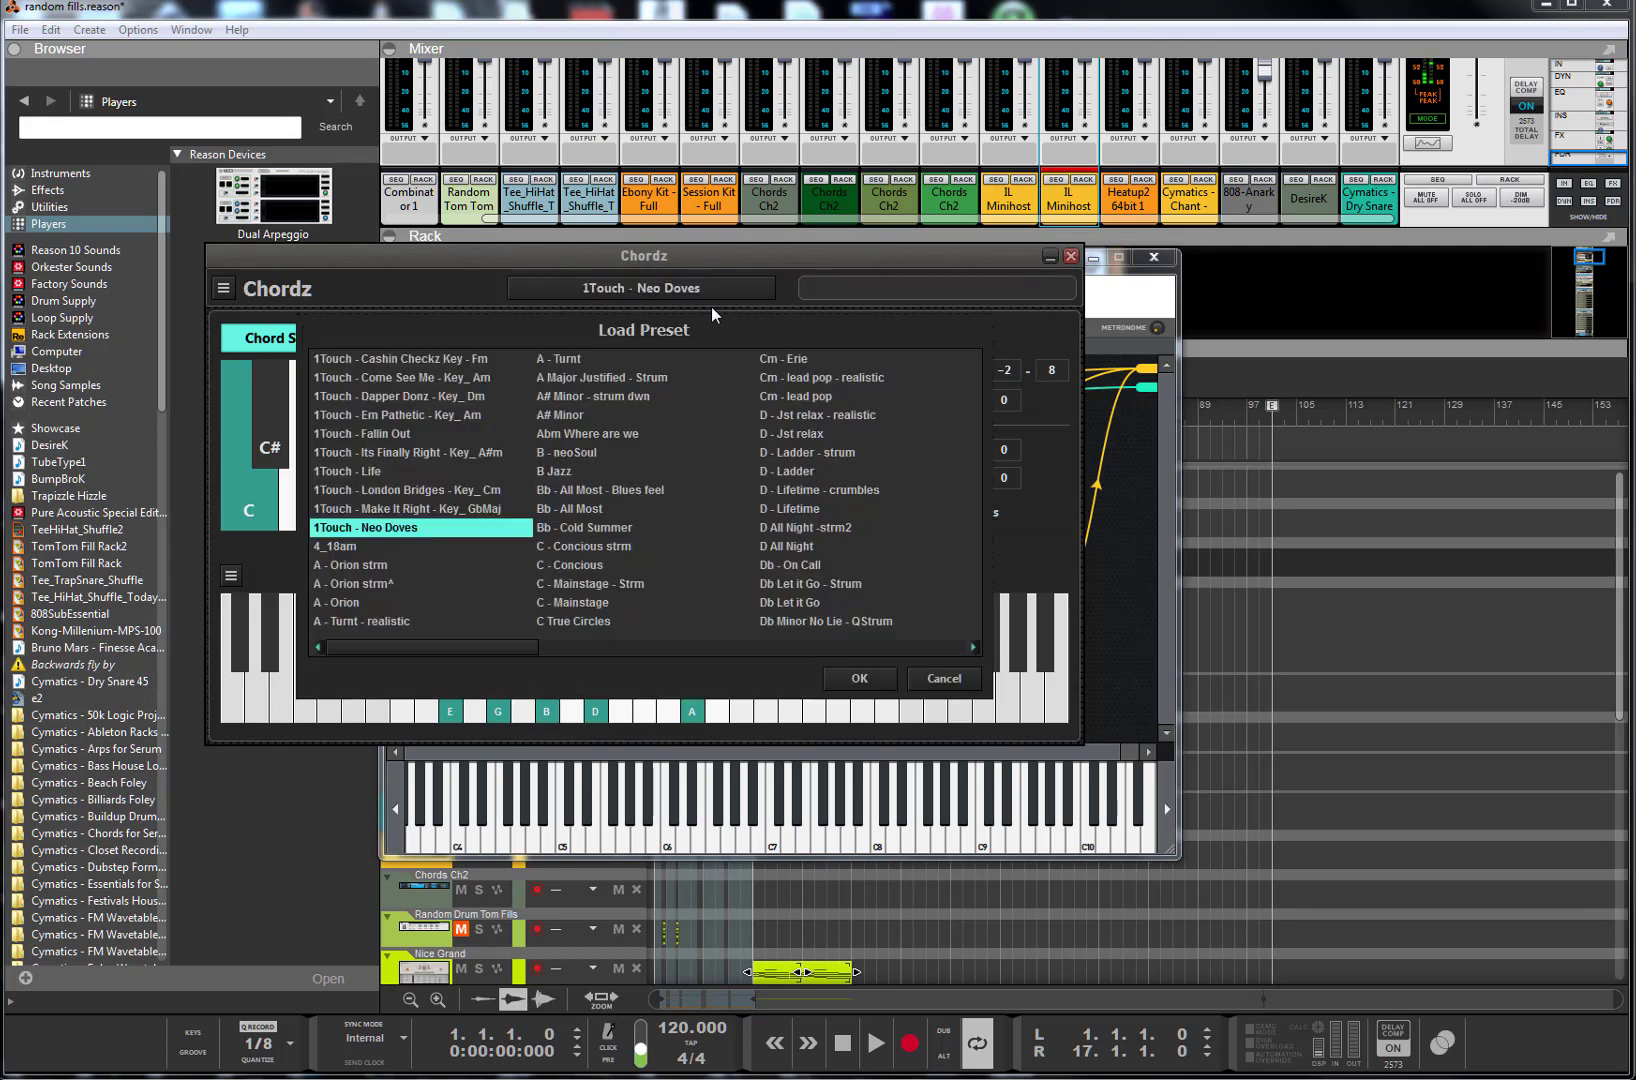
click(423, 507)
double_click(423, 507)
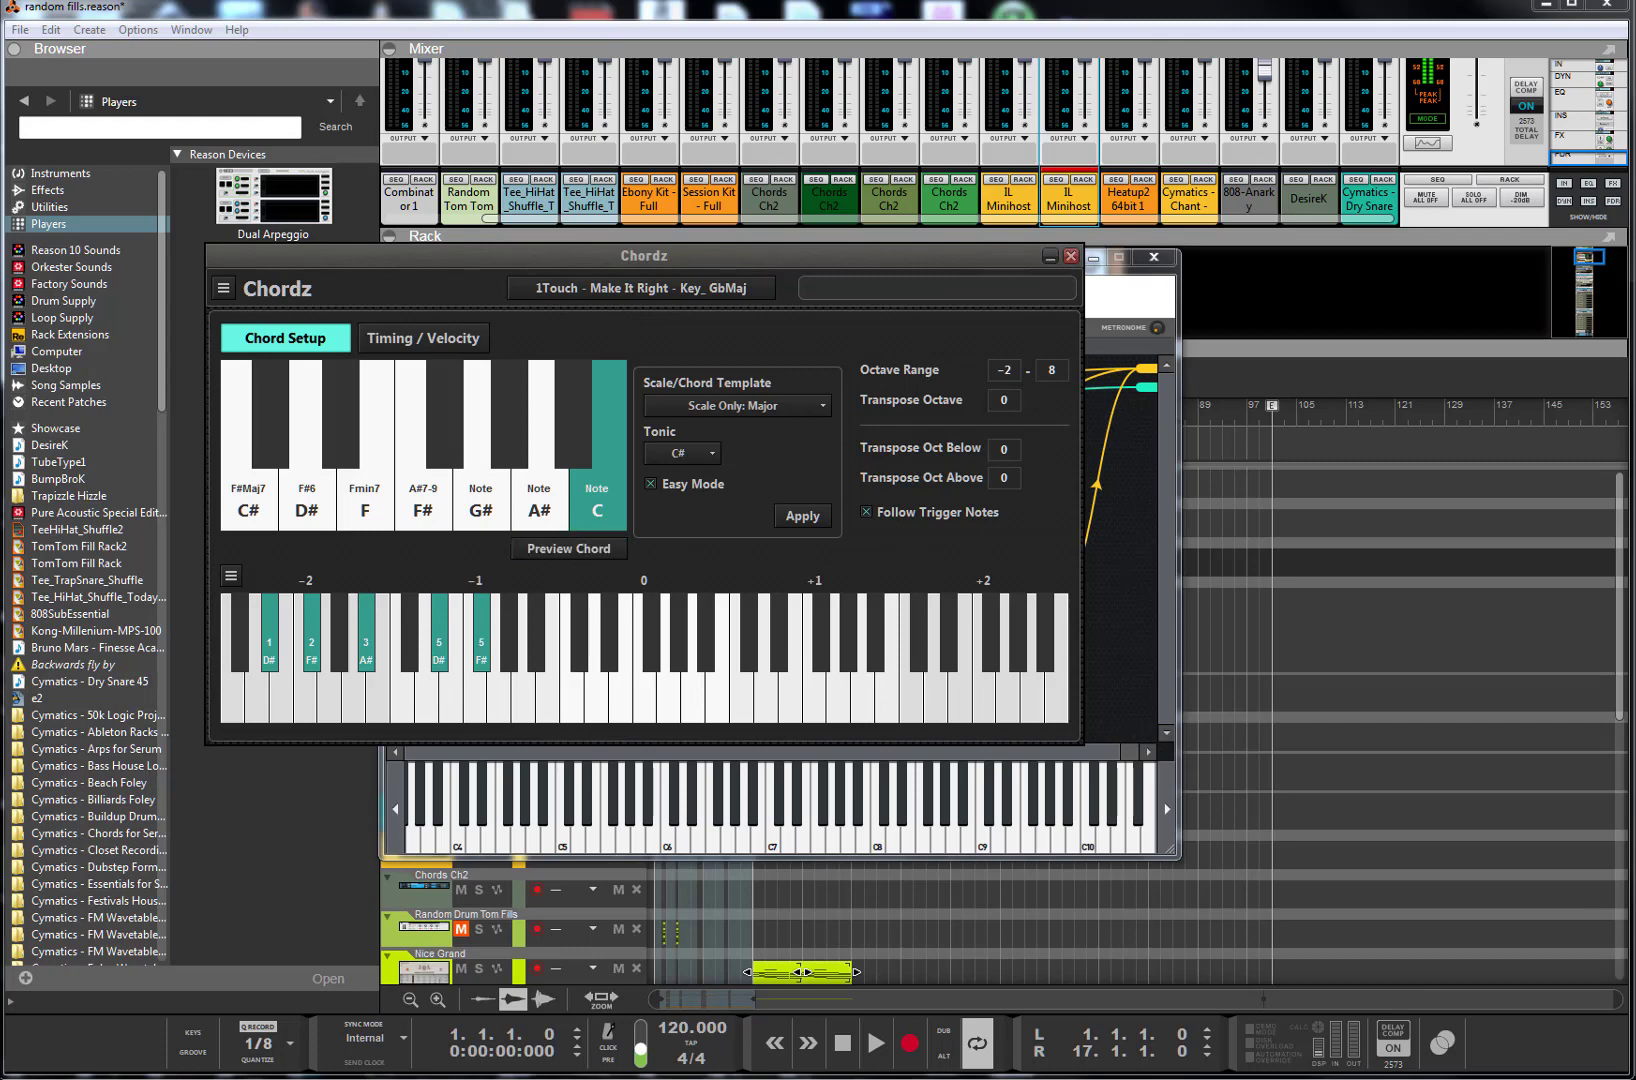
- Switch to the chord palette program to move its window aside, and initialize the Chordz preset
click(1468, 1000)
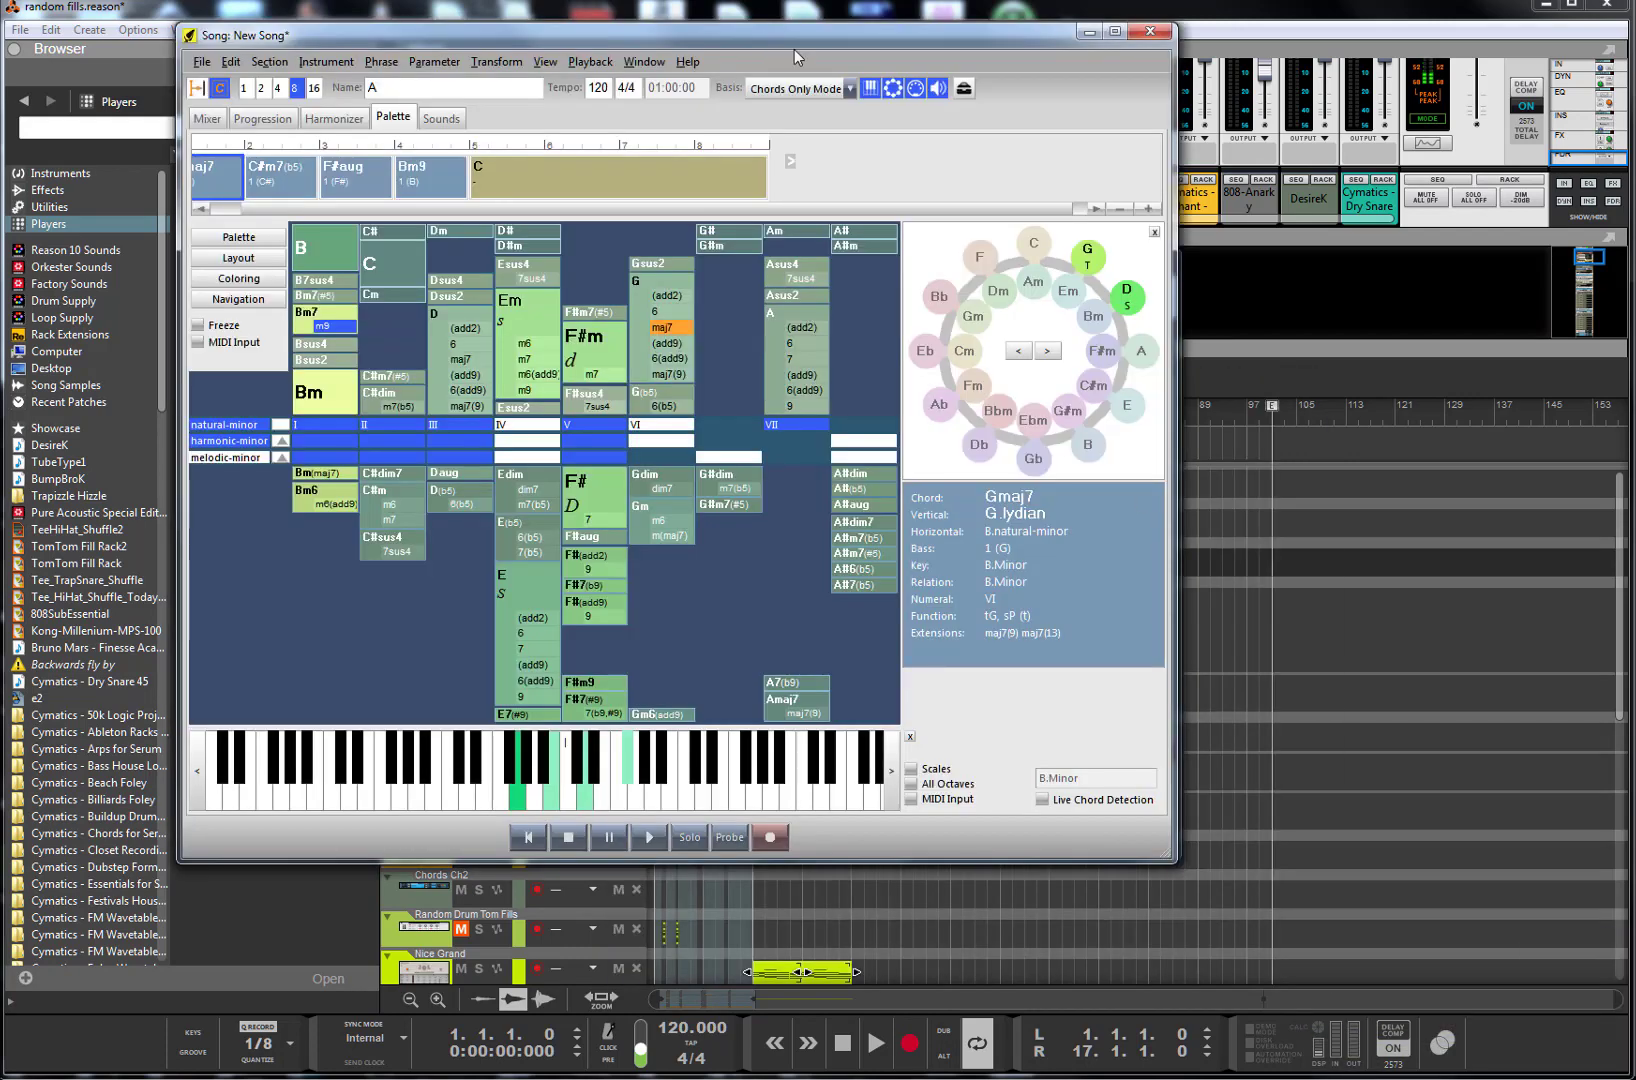
drag(765, 48, 1579, 71)
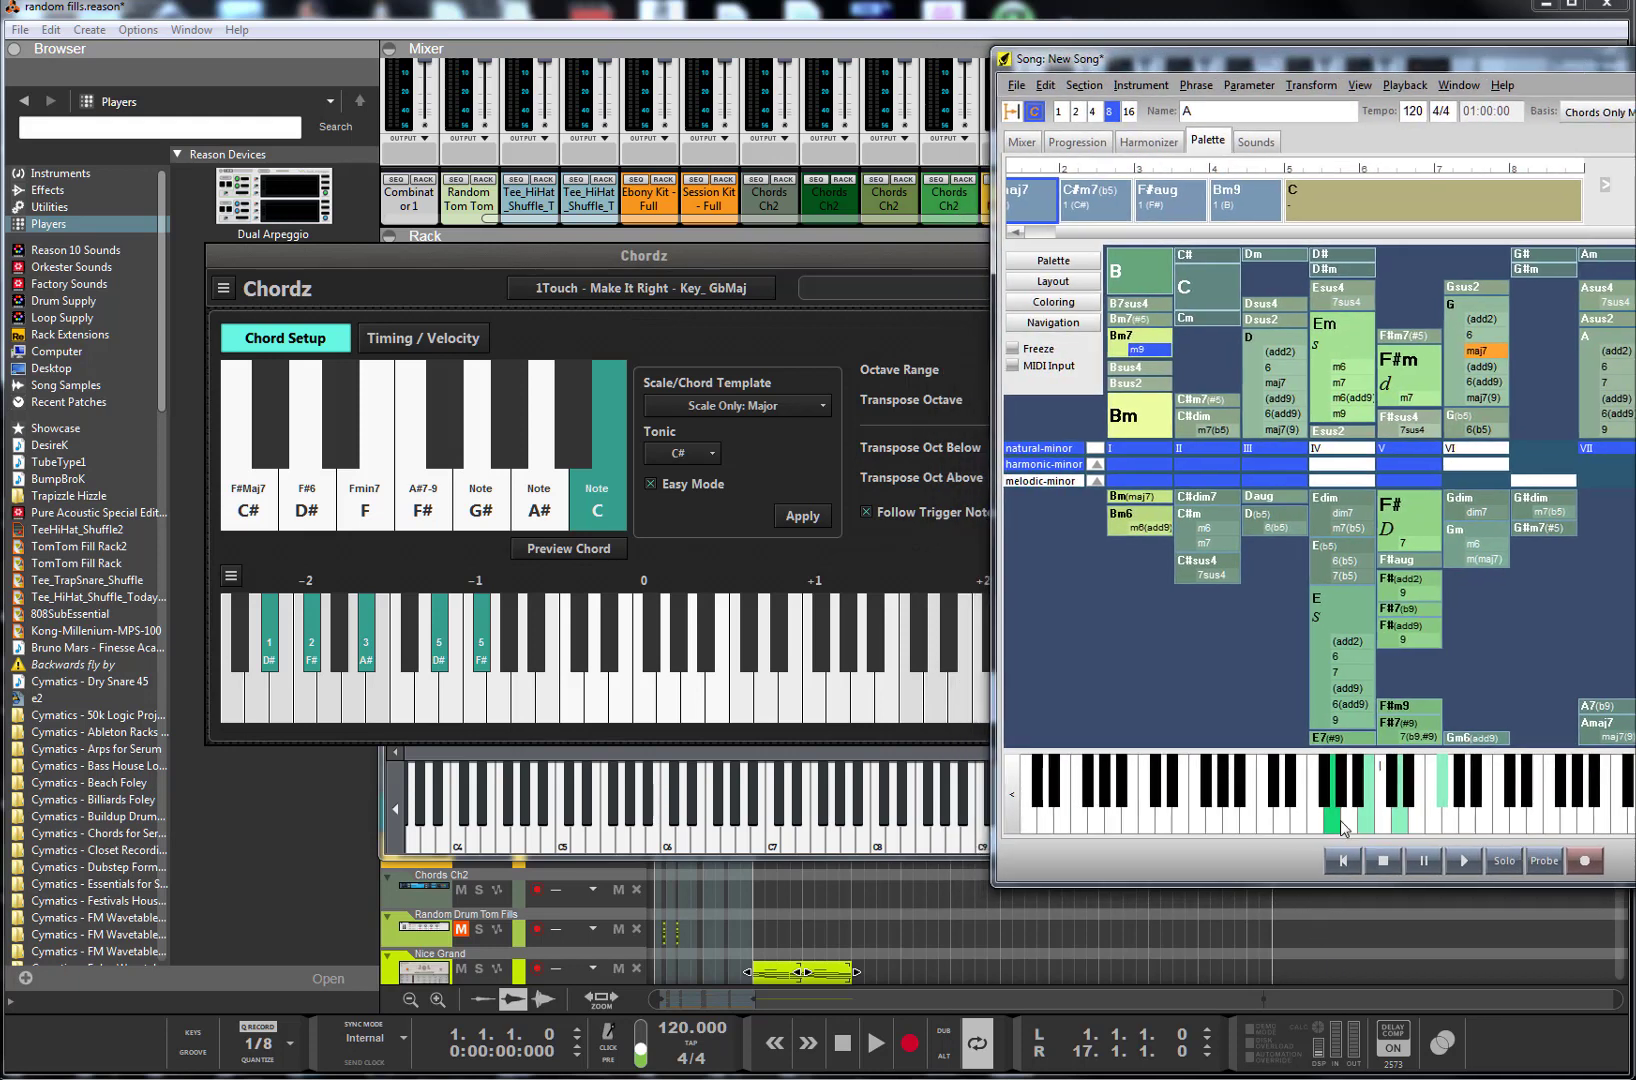
click(288, 290)
click(223, 288)
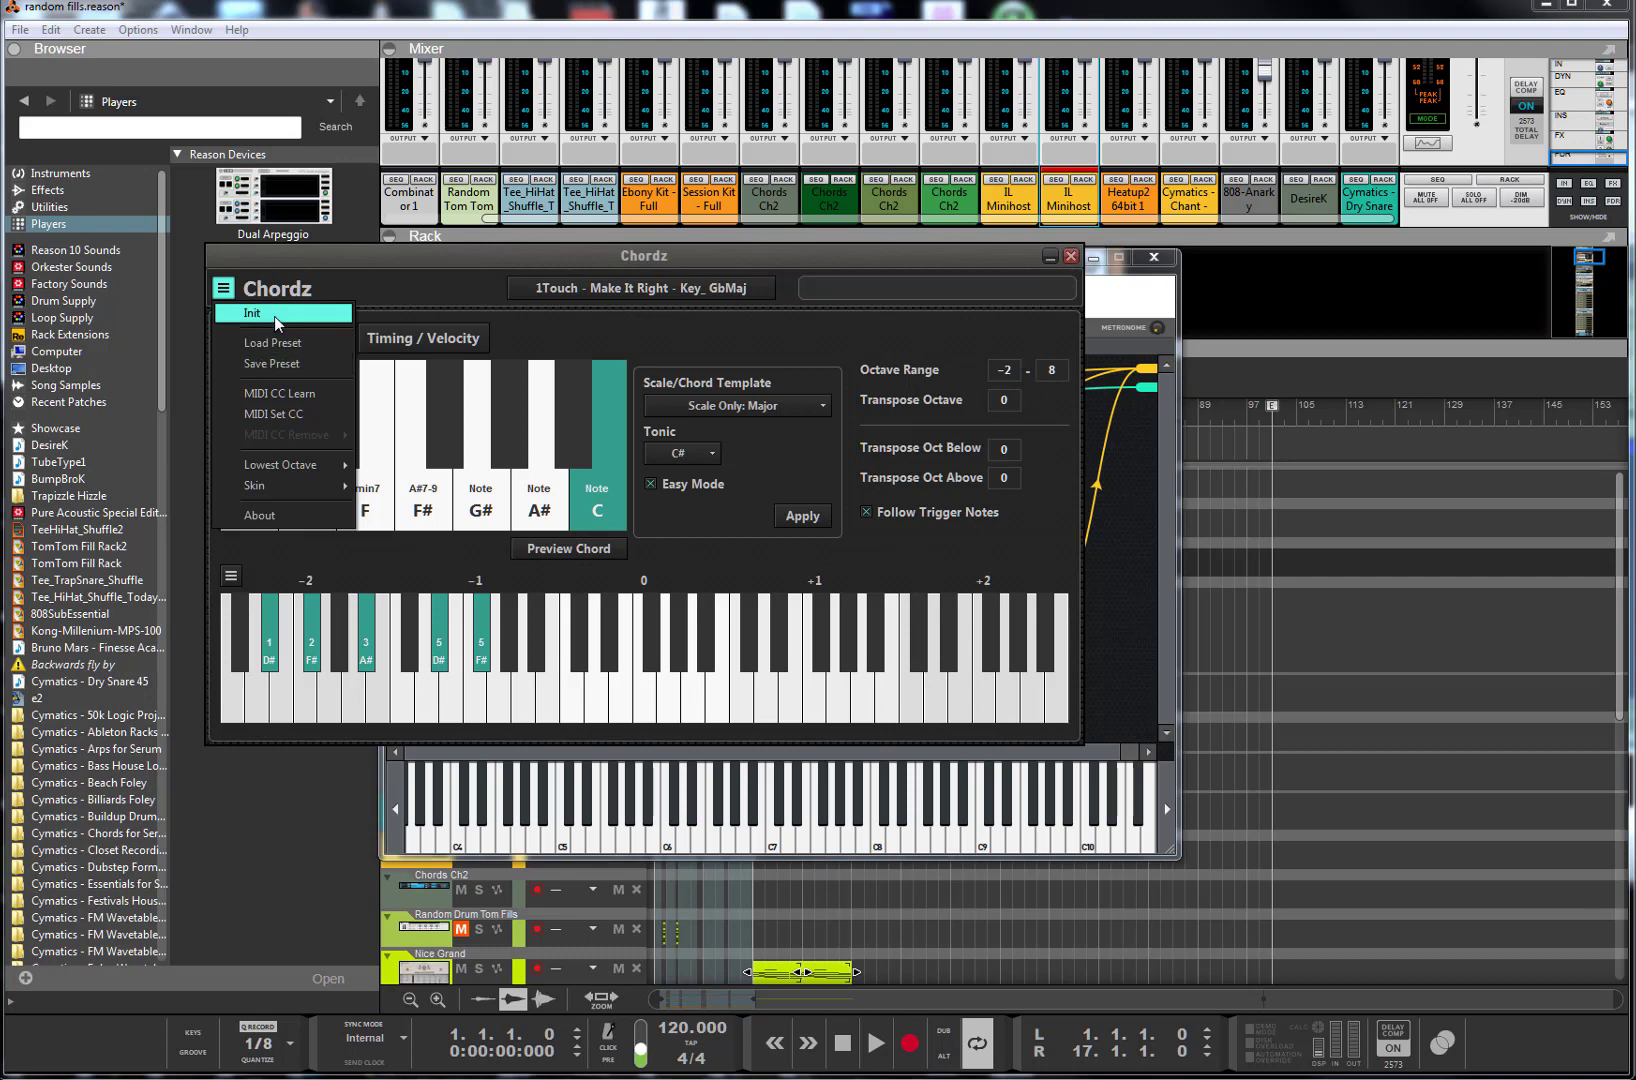
click(255, 314)
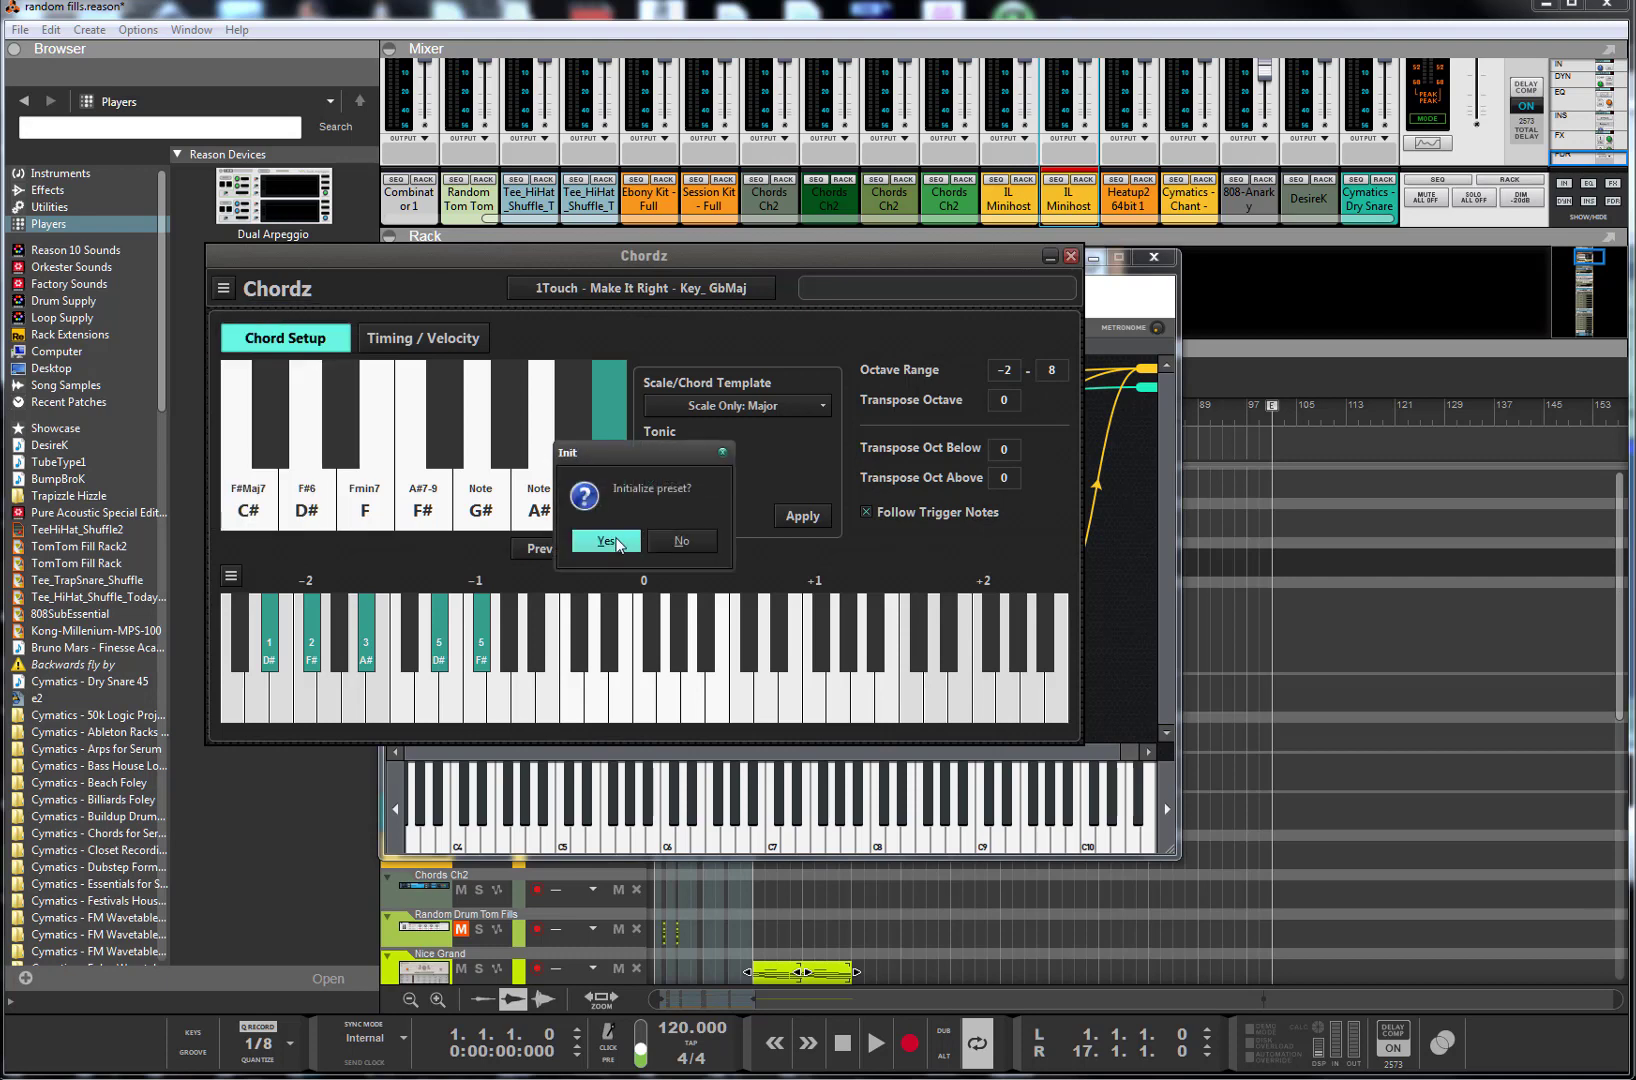
click(612, 542)
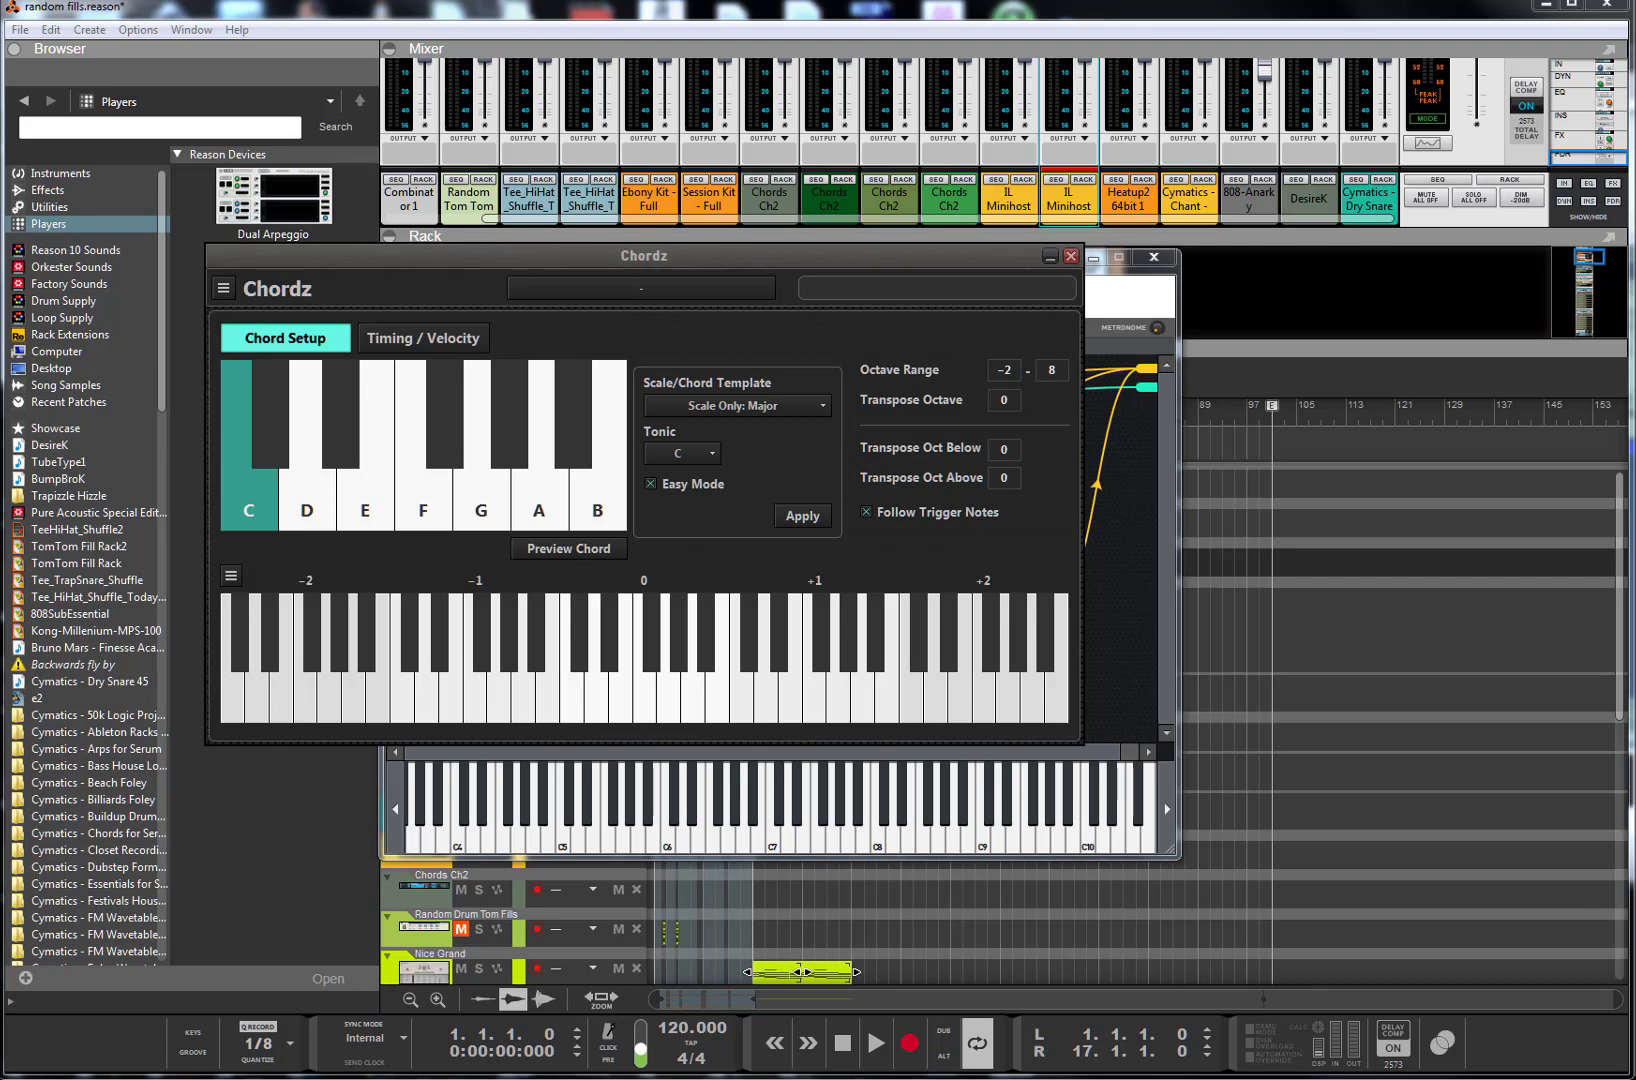
- Rearrange the Chordz, Minihost Modular and chord palette windows so the palette's keyboard sits beside the Chordz chord setup
drag(950, 258, 779, 134)
drag(1000, 260, 1546, 115)
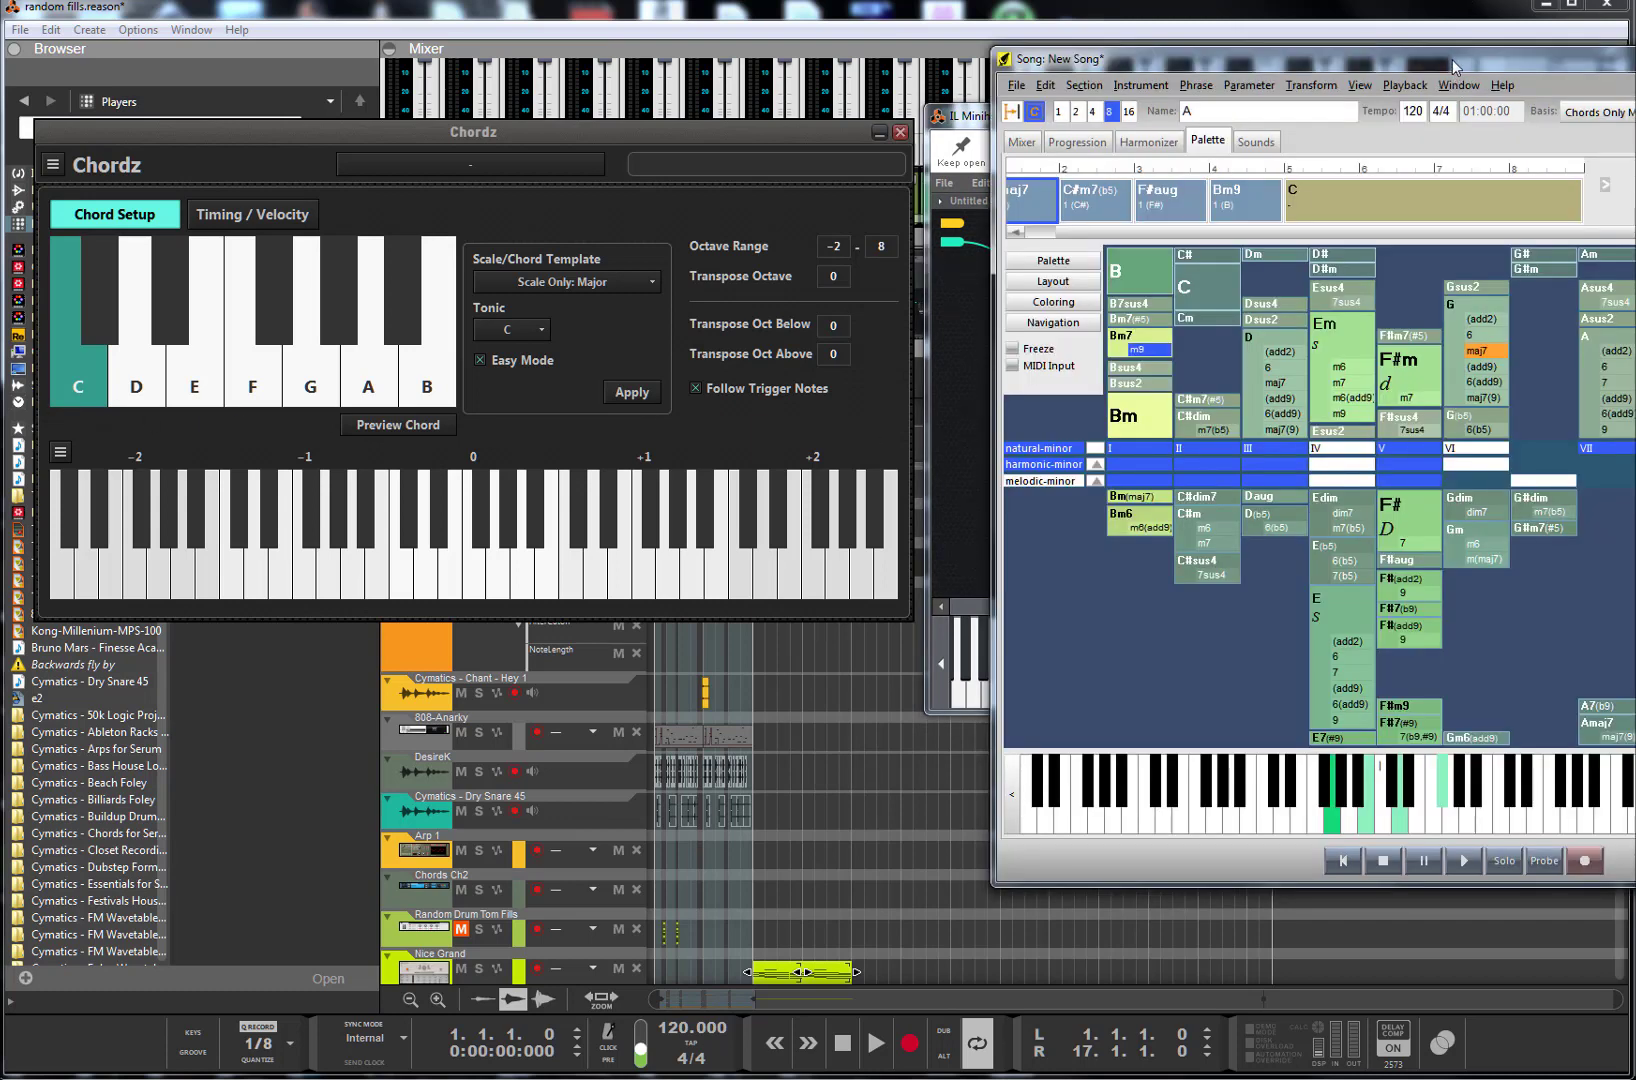
drag(1452, 59, 1171, 83)
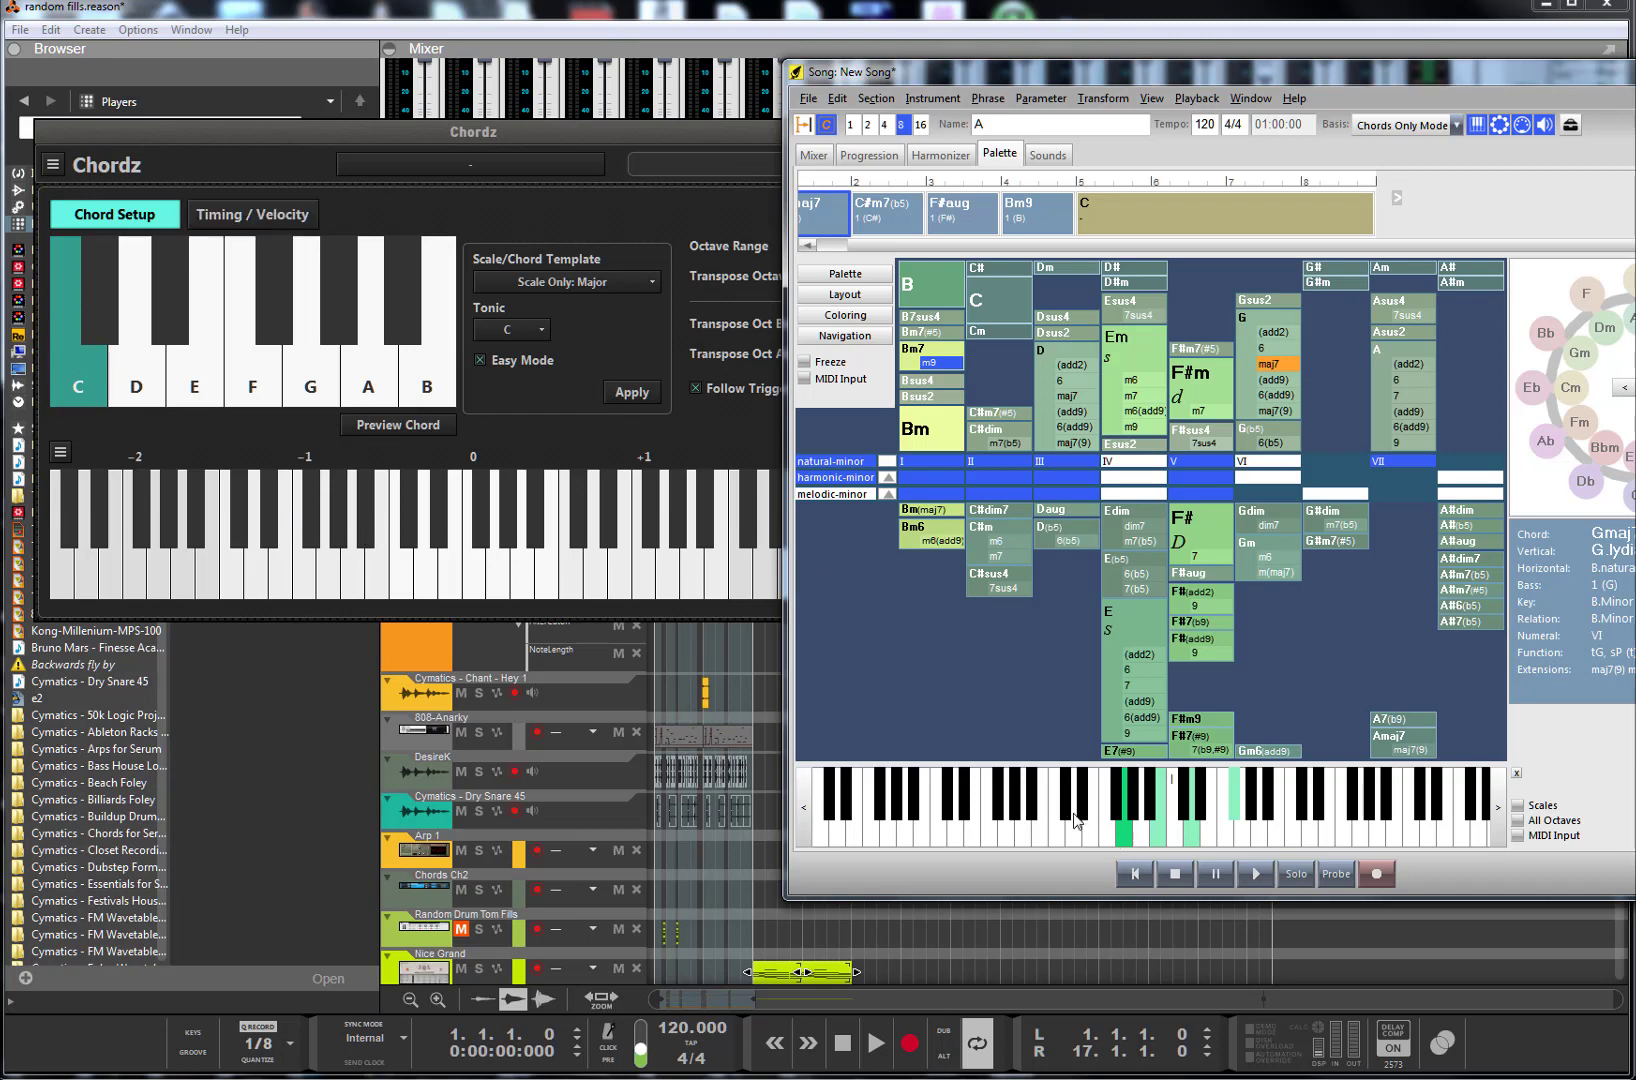
- Assign G, B, D and F# to trigger note C in Chordz, following the Gmaj7 chord in the palette program
click(497, 585)
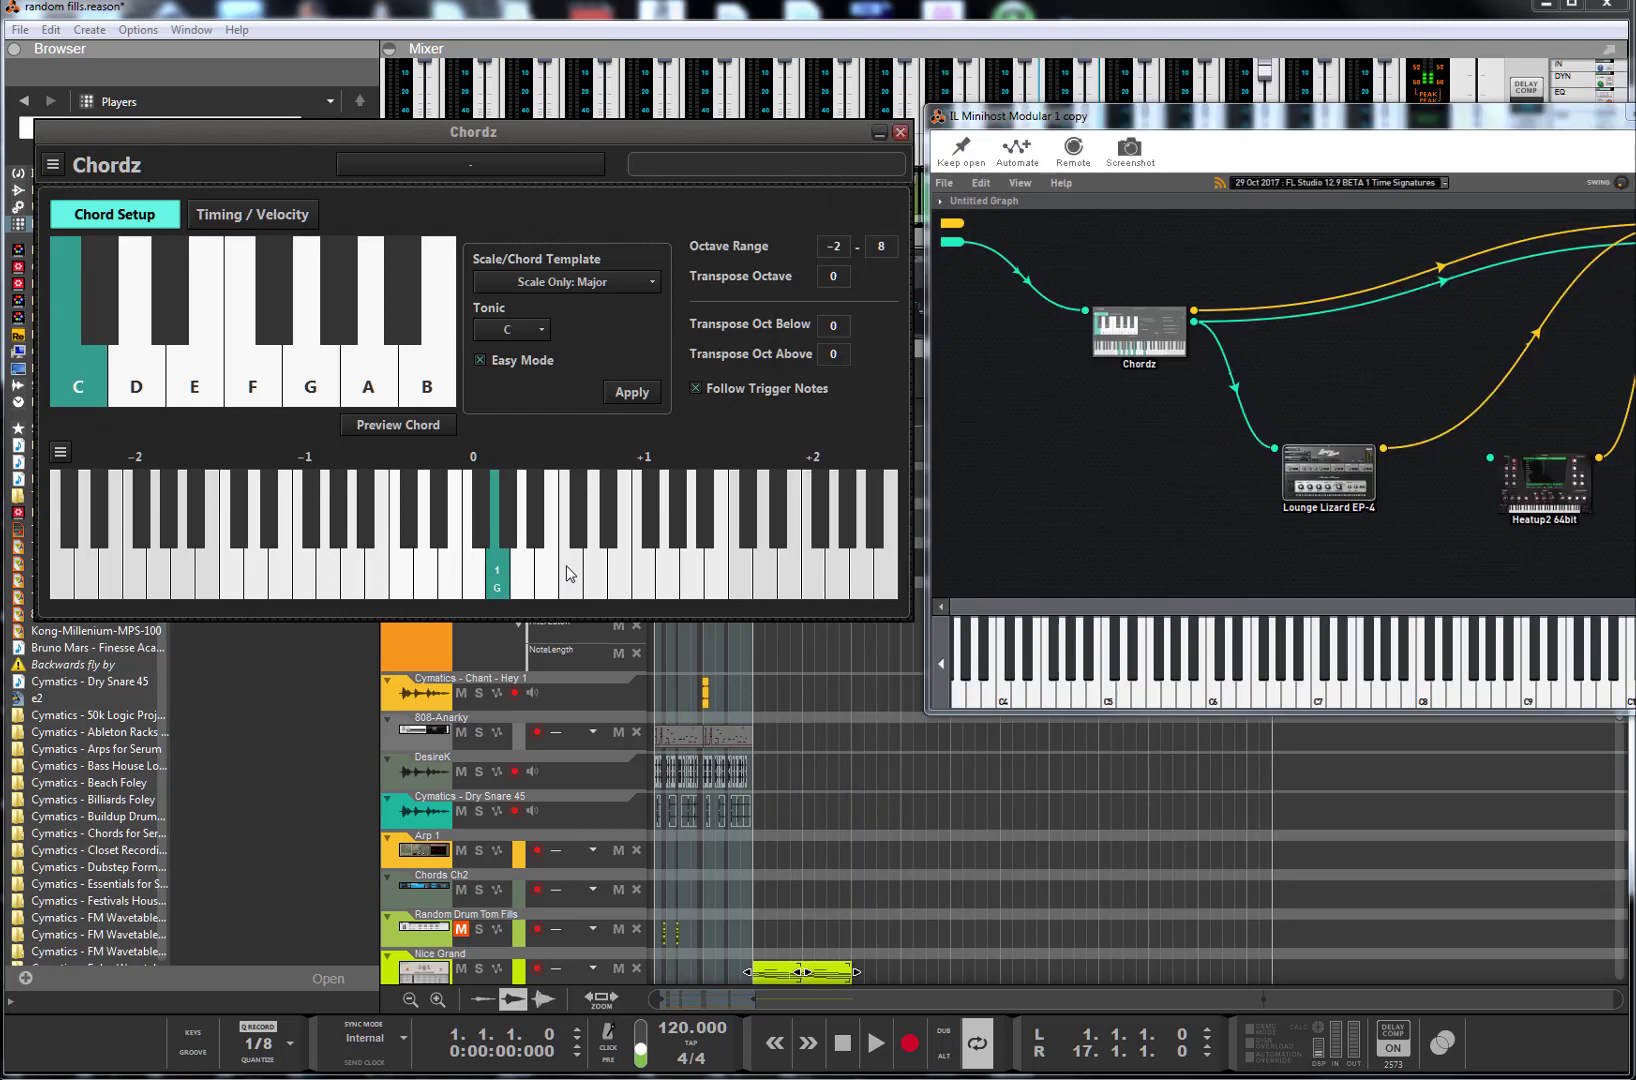
click(546, 582)
click(594, 582)
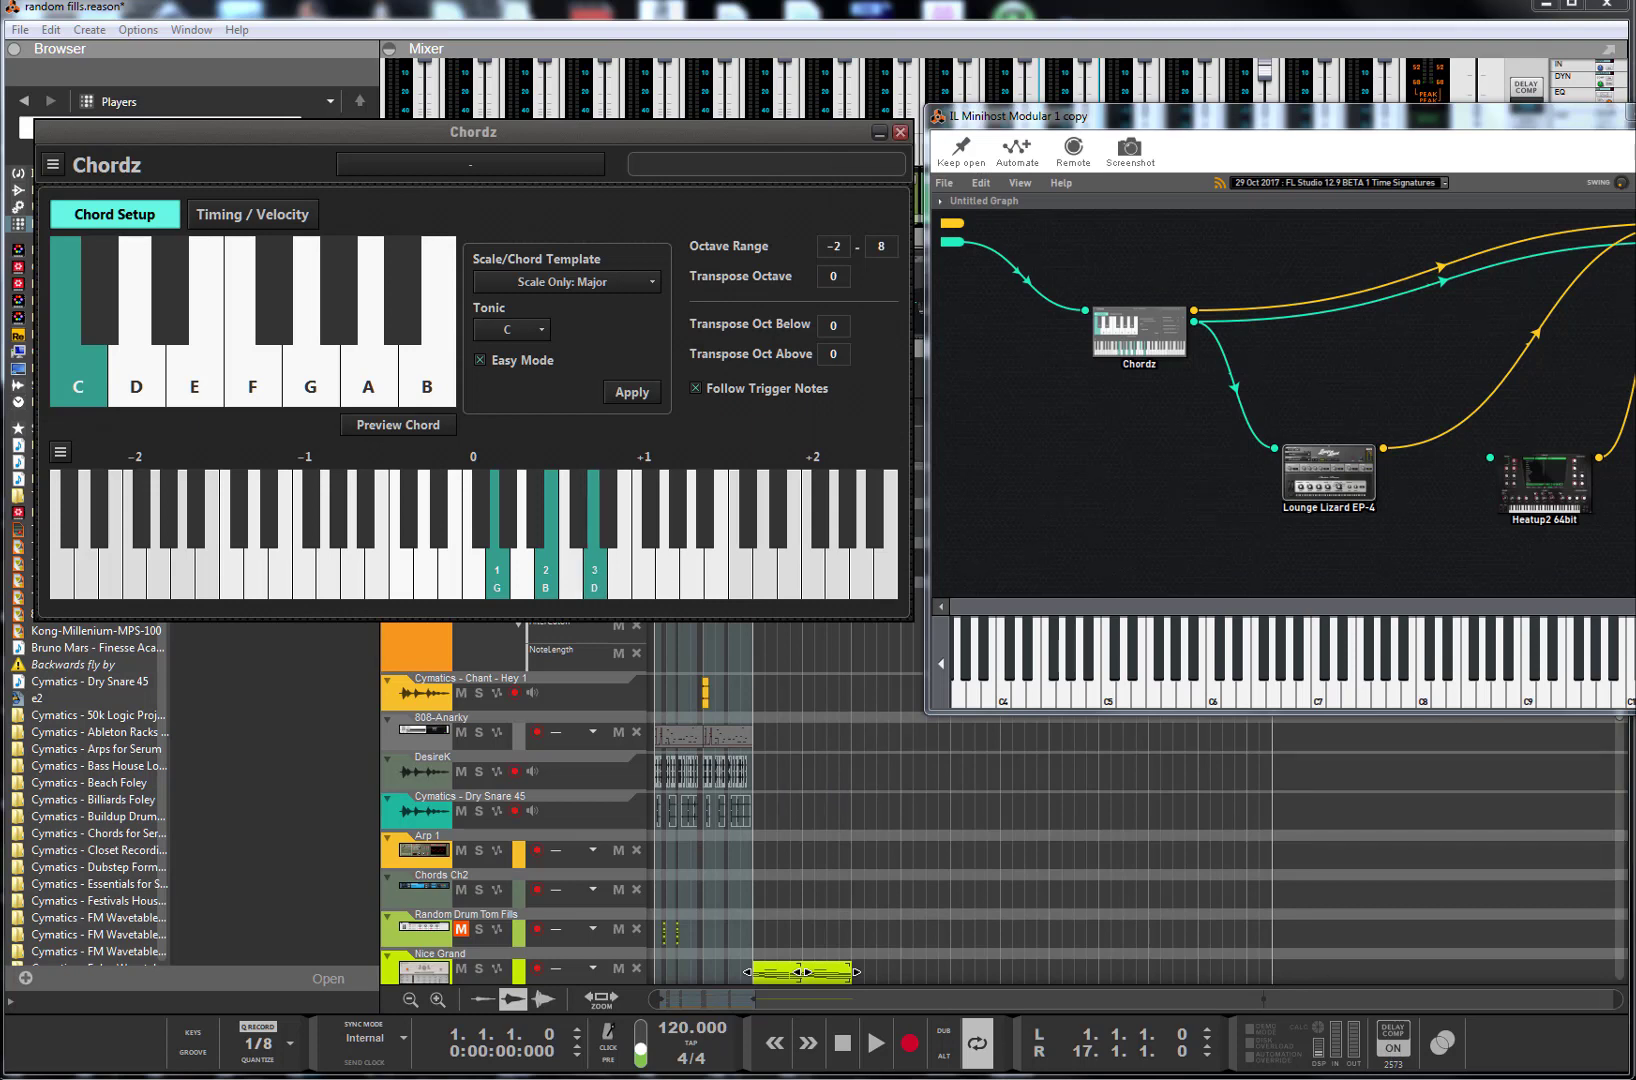
click(1635, 1079)
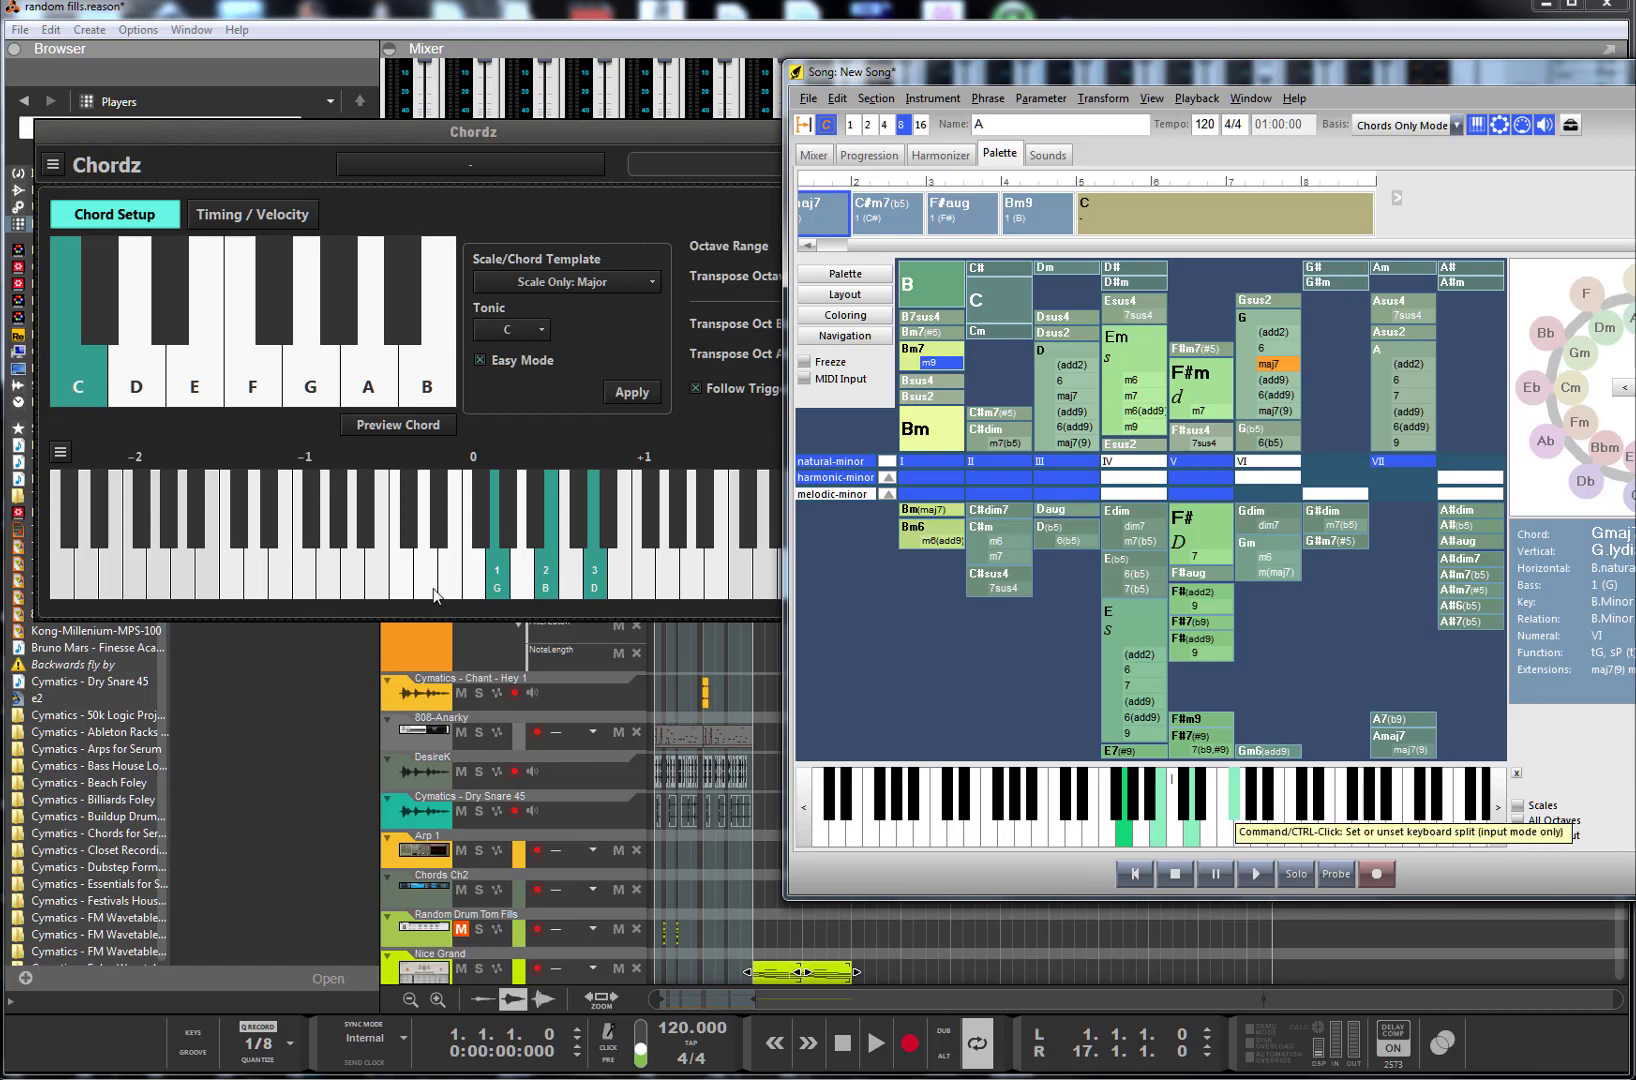
click(651, 533)
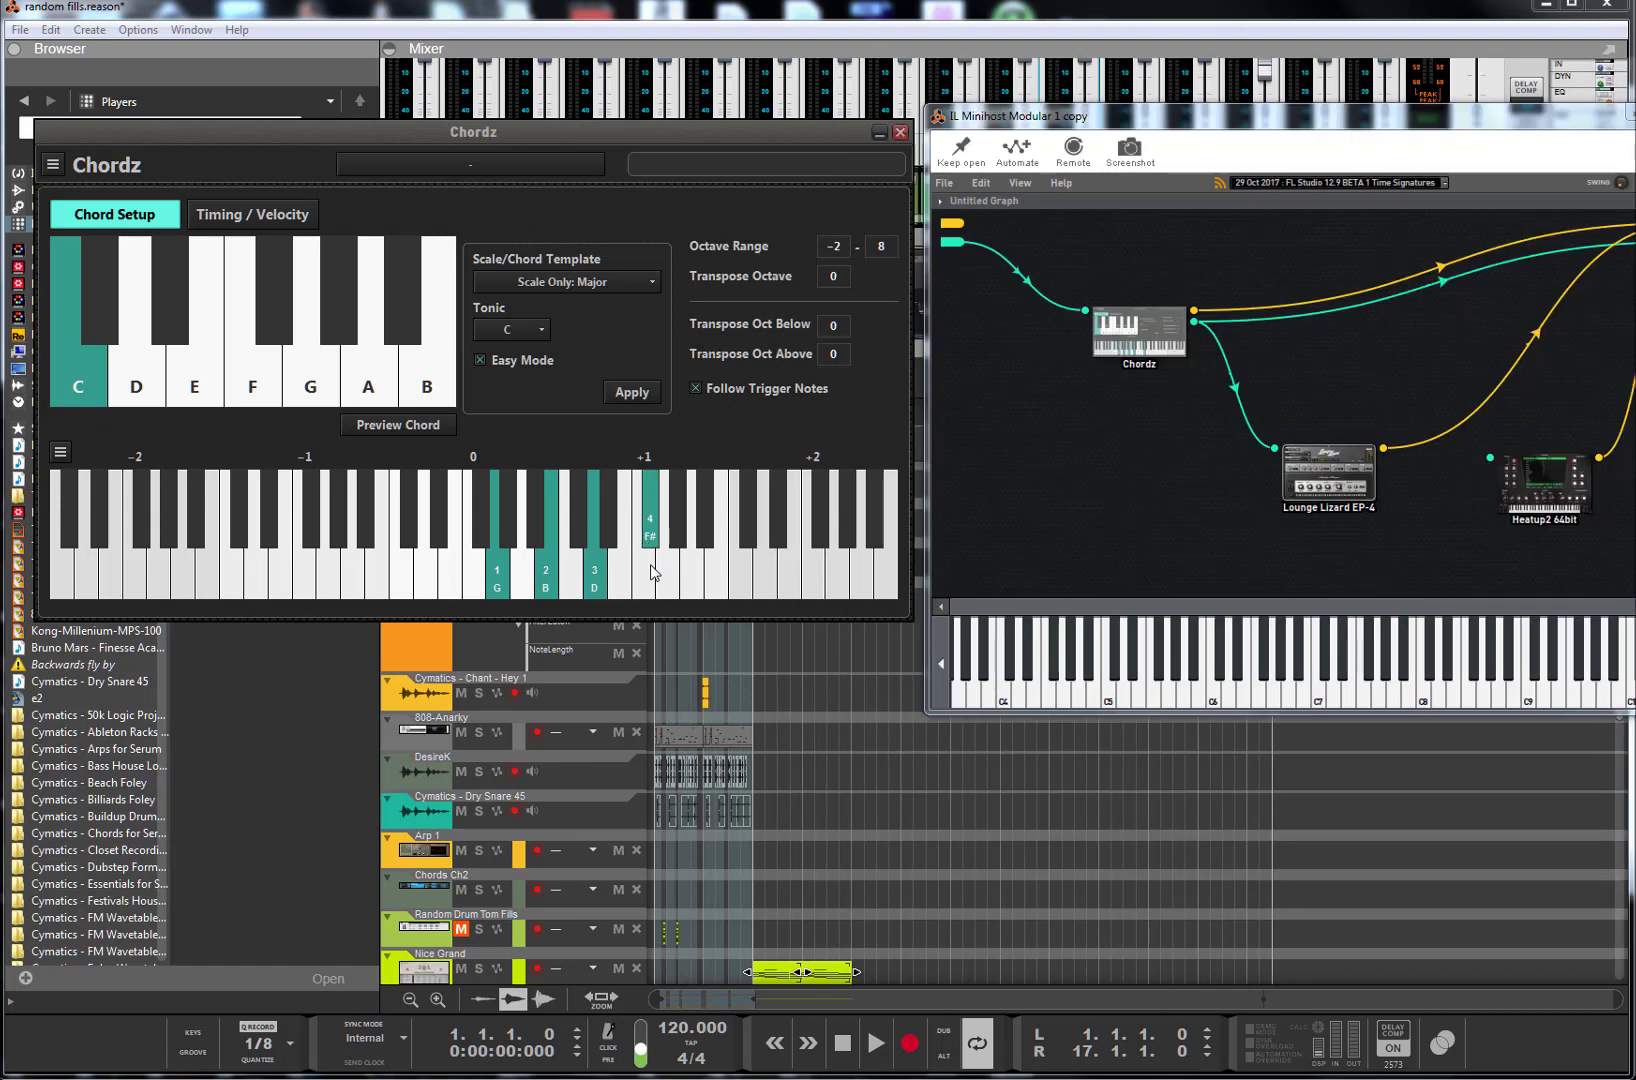
- Stagger the Chordz start delays for notes 1 to 5 at 27, 72, 132, 164 and 216 ms, and return to the chord setup
click(252, 215)
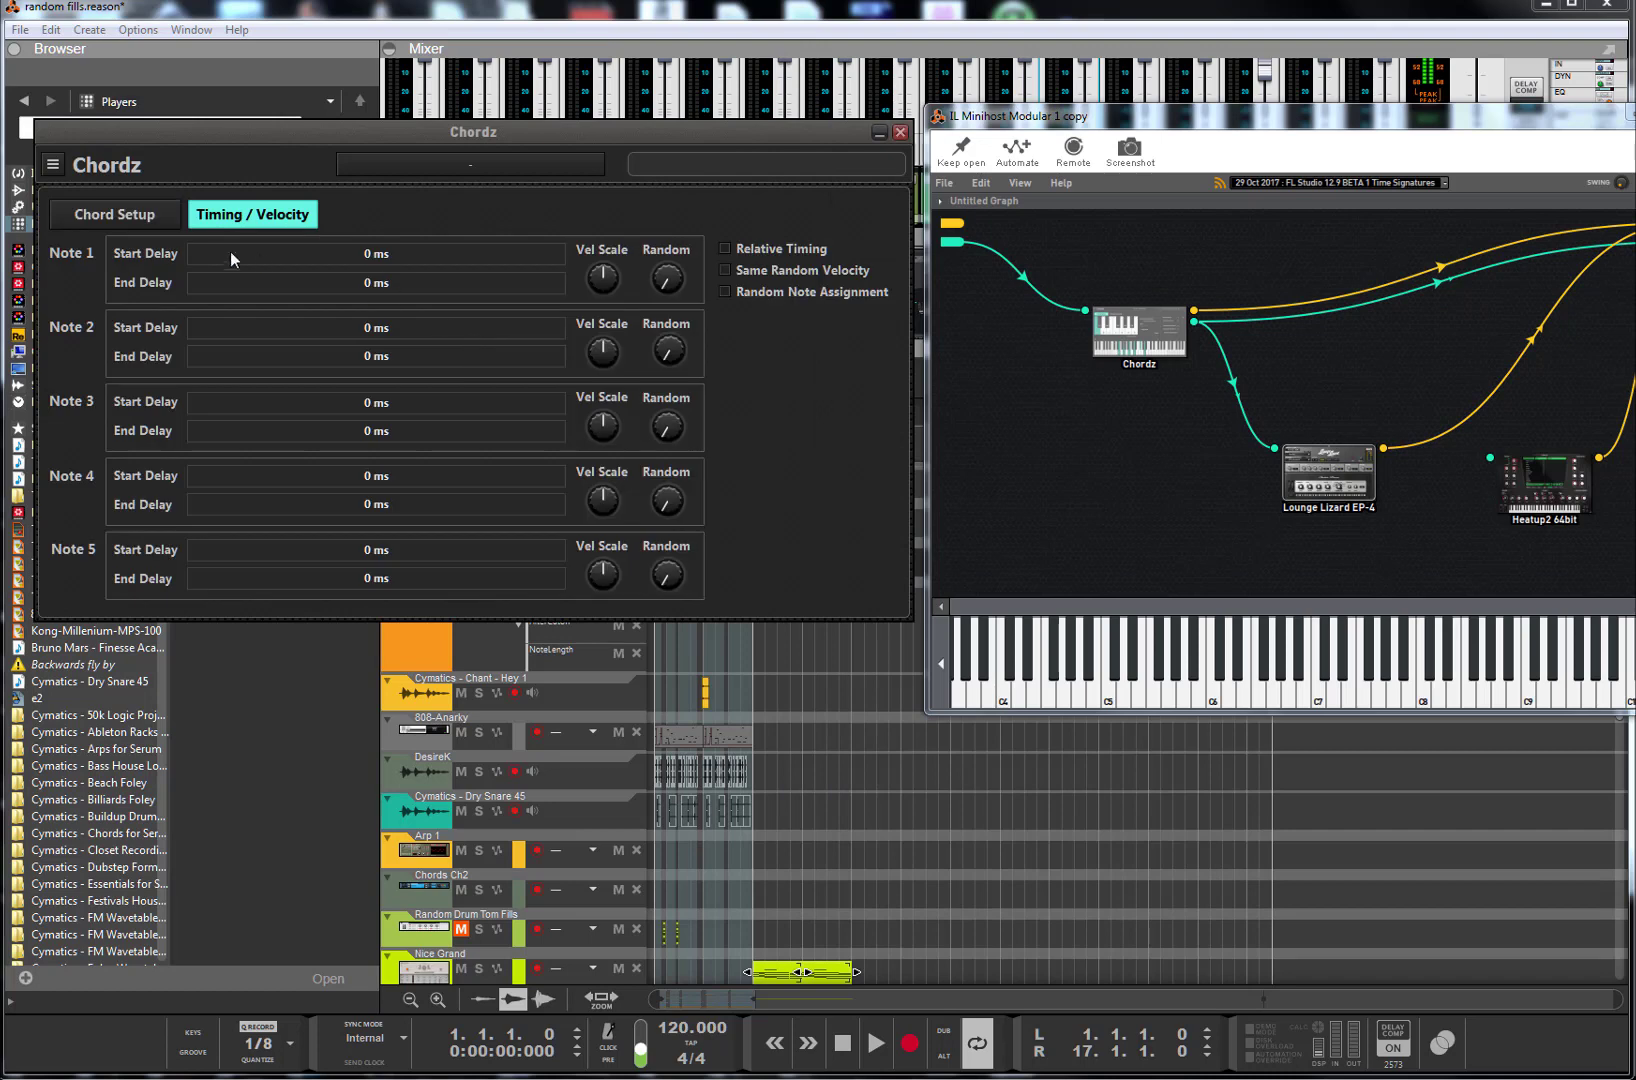
drag(197, 249, 270, 588)
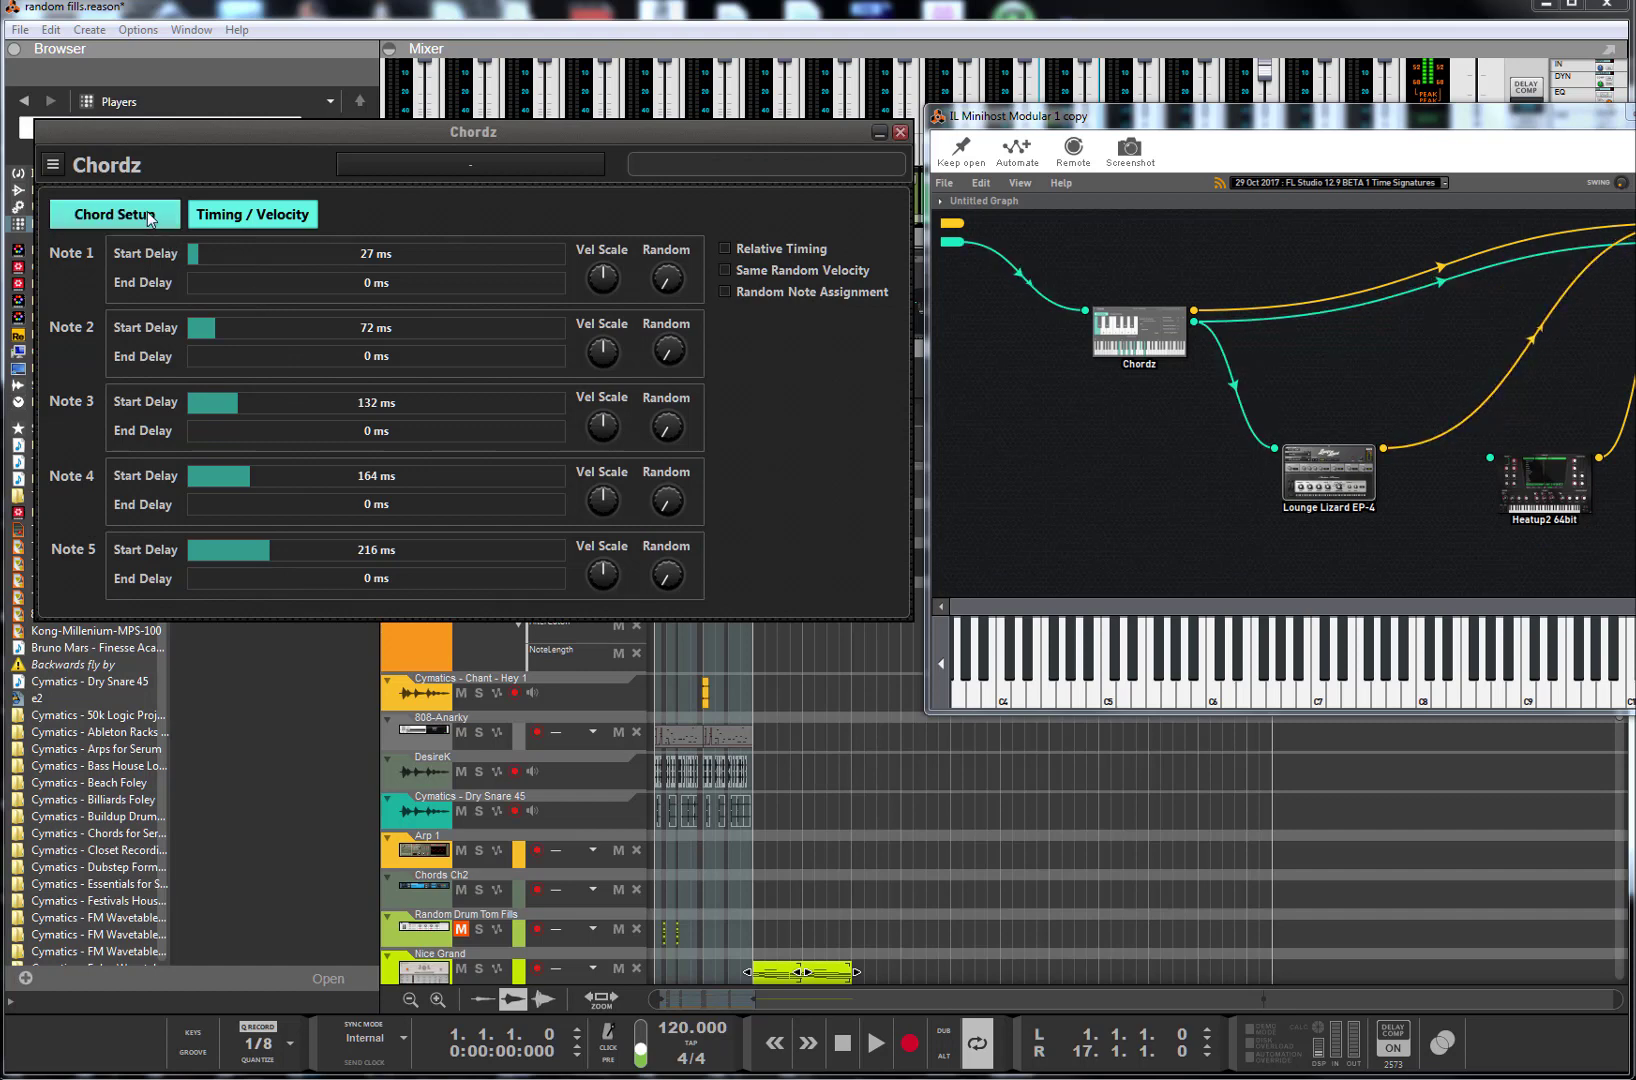
click(114, 214)
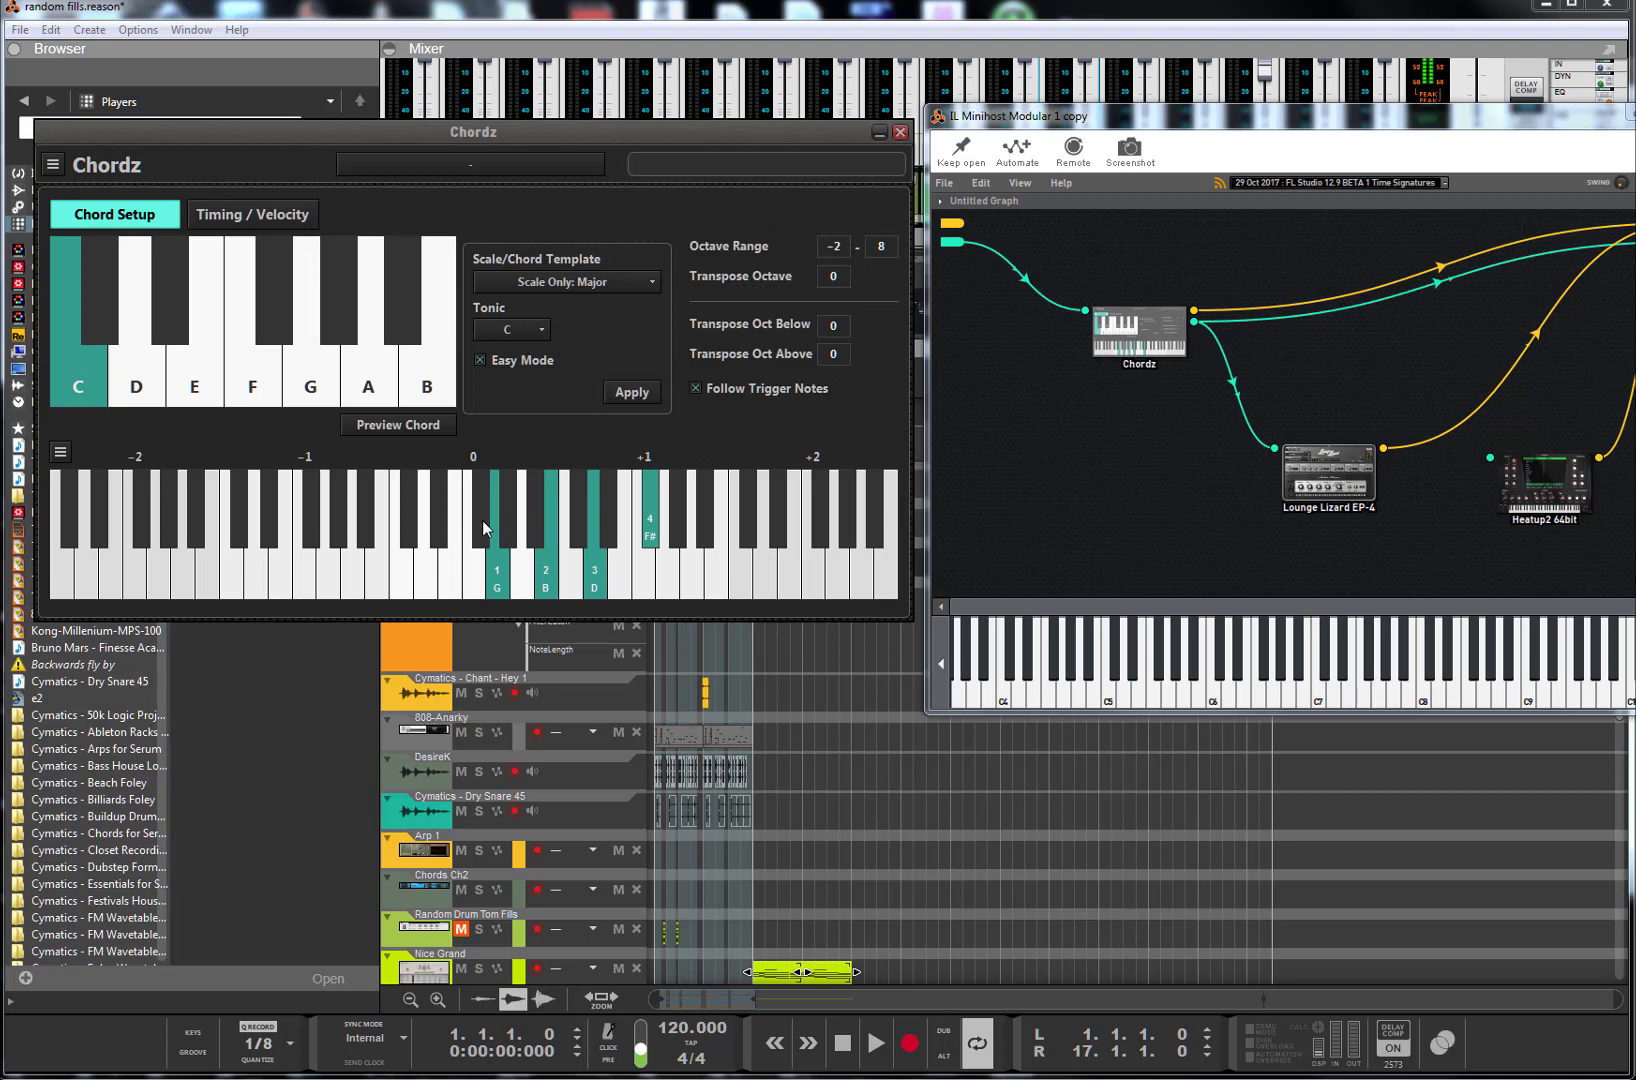
- Try adding G, B, D and F# two octaves lower to the chord for trigger note C in Chordz
click(157, 587)
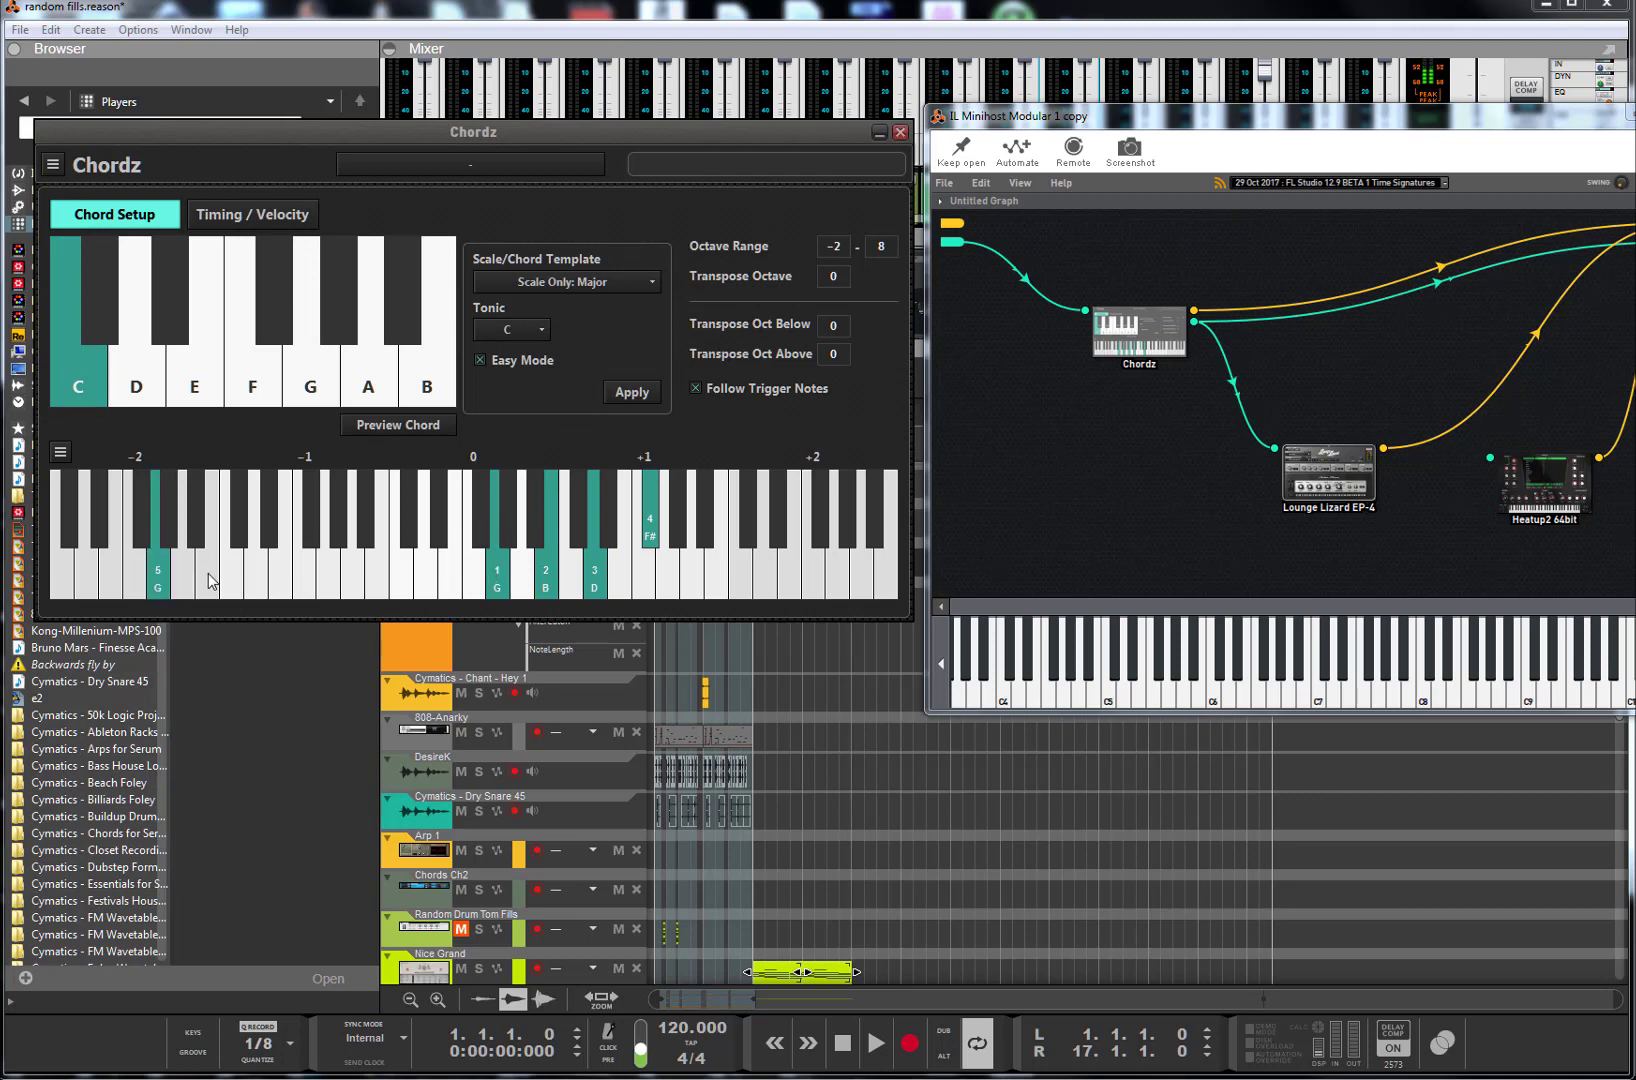
click(208, 573)
click(255, 580)
click(311, 522)
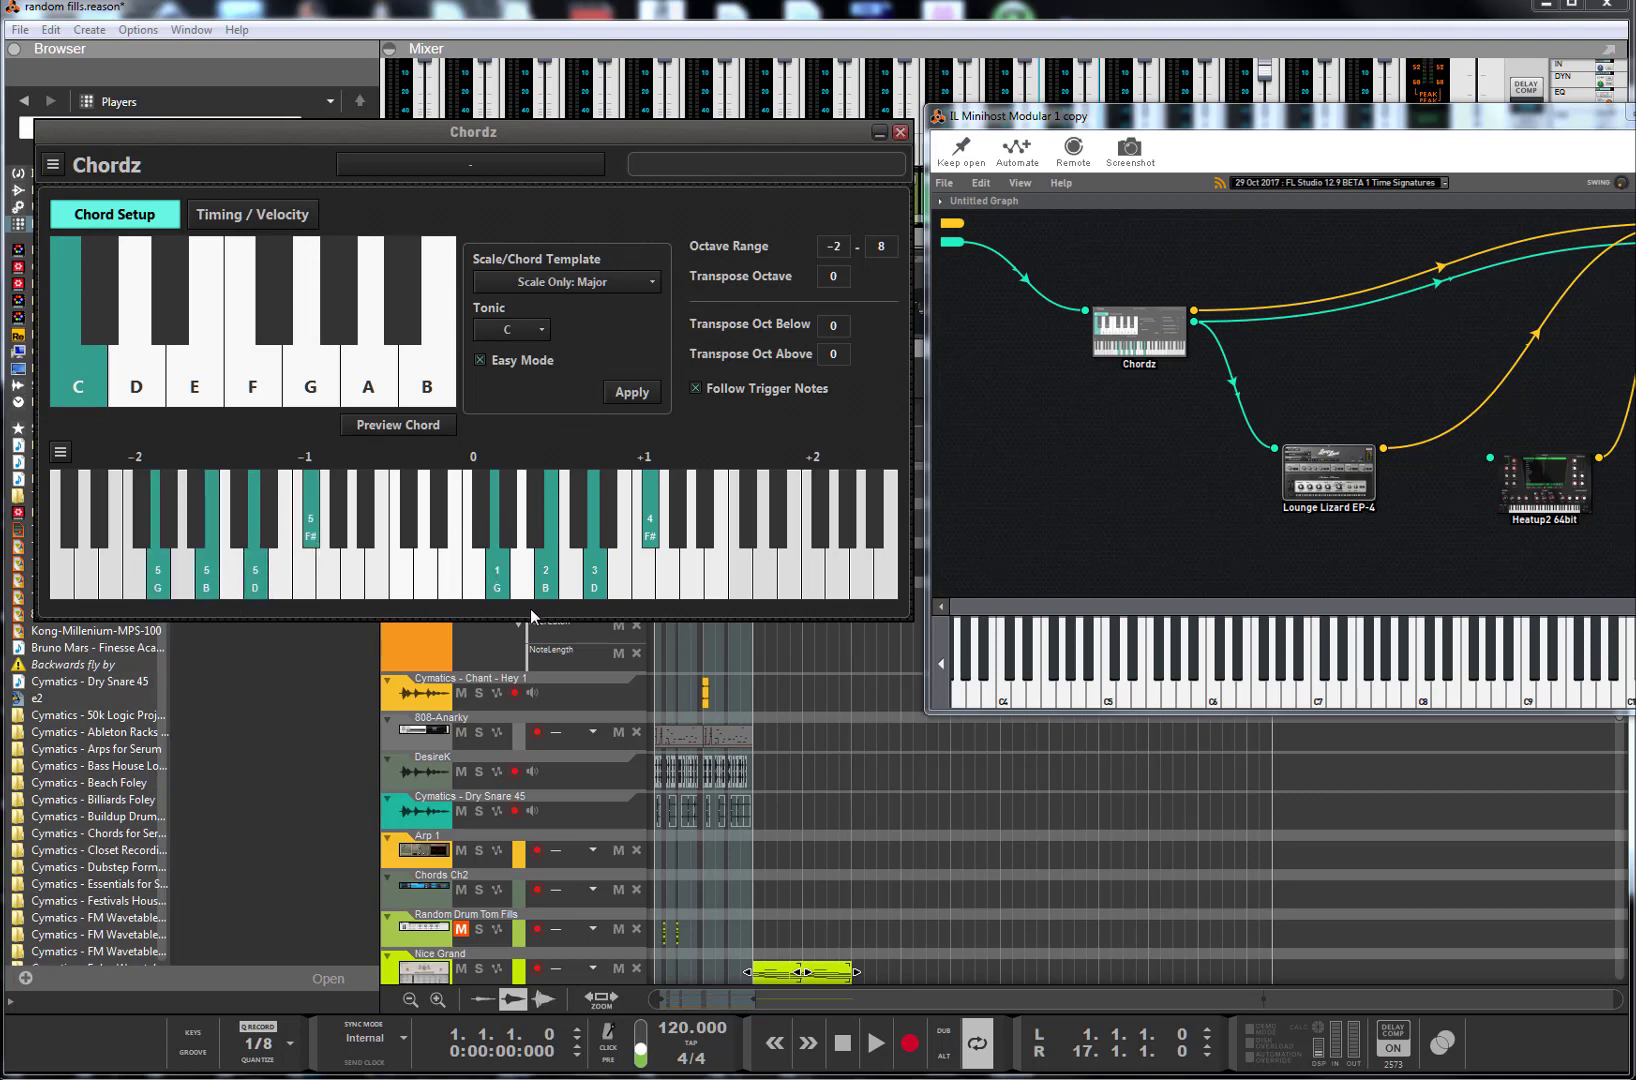
- Remove the upper G, B and F# from trigger C's chord and add the C and E beside the remaining D
click(498, 582)
click(546, 582)
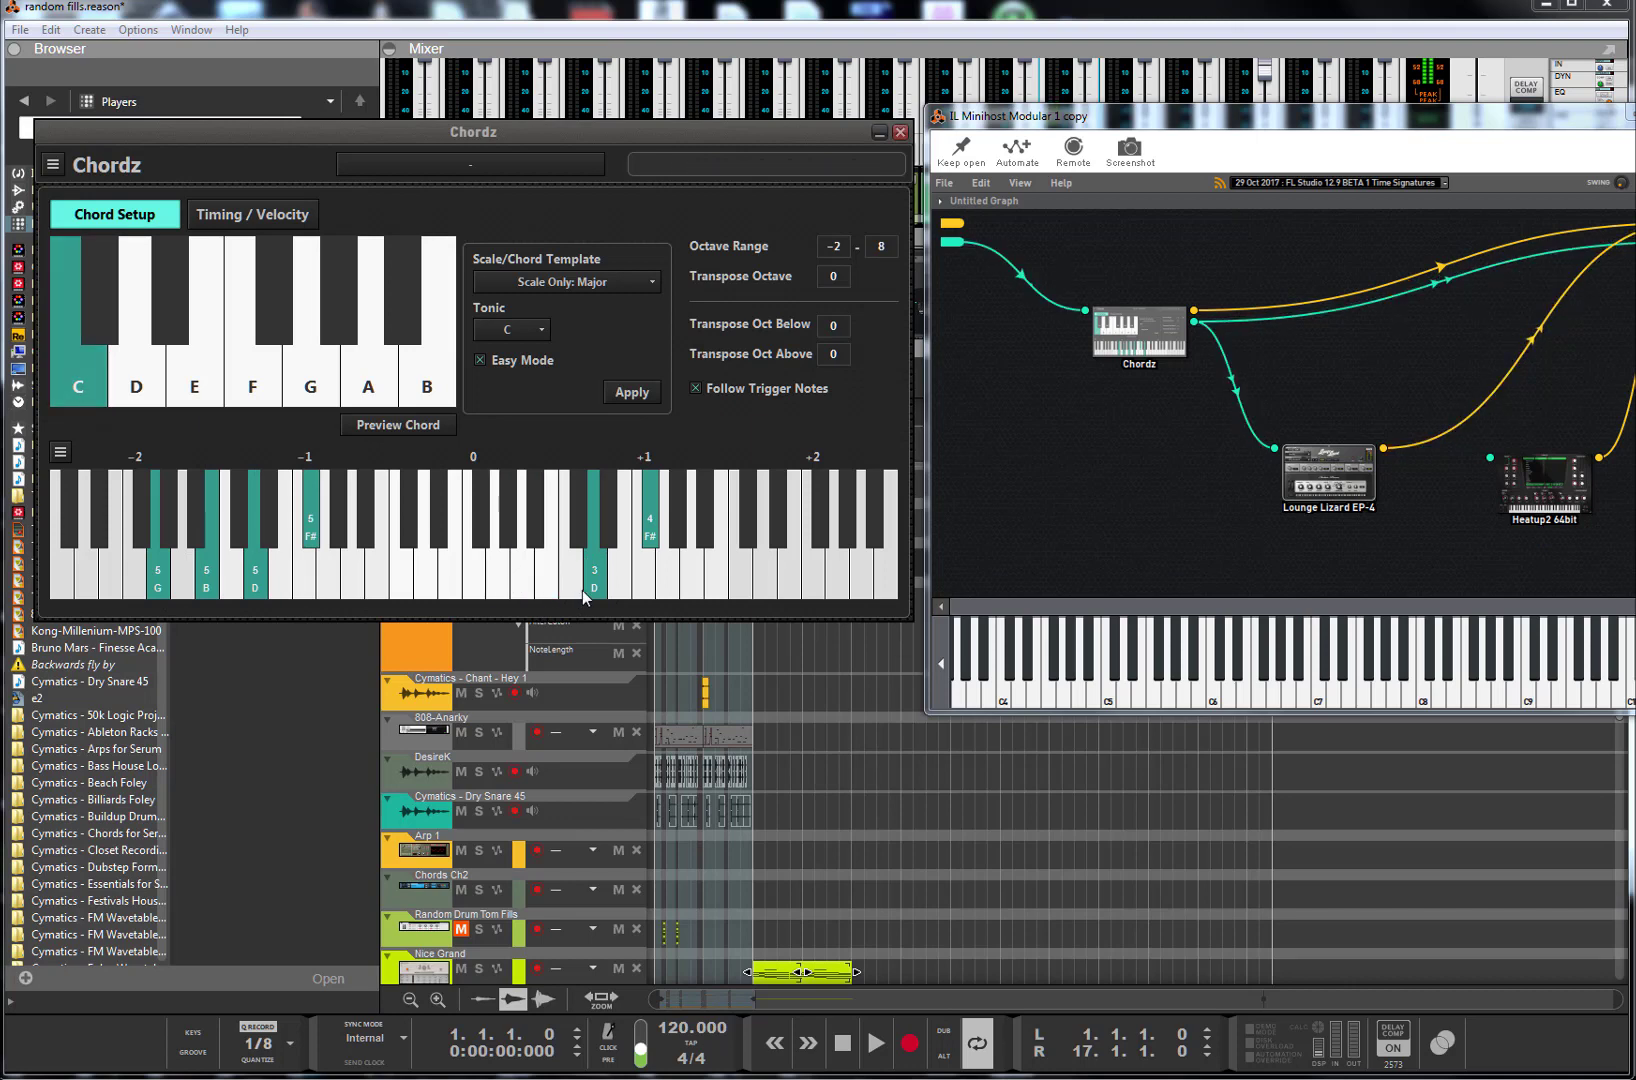
click(572, 582)
click(619, 578)
click(650, 522)
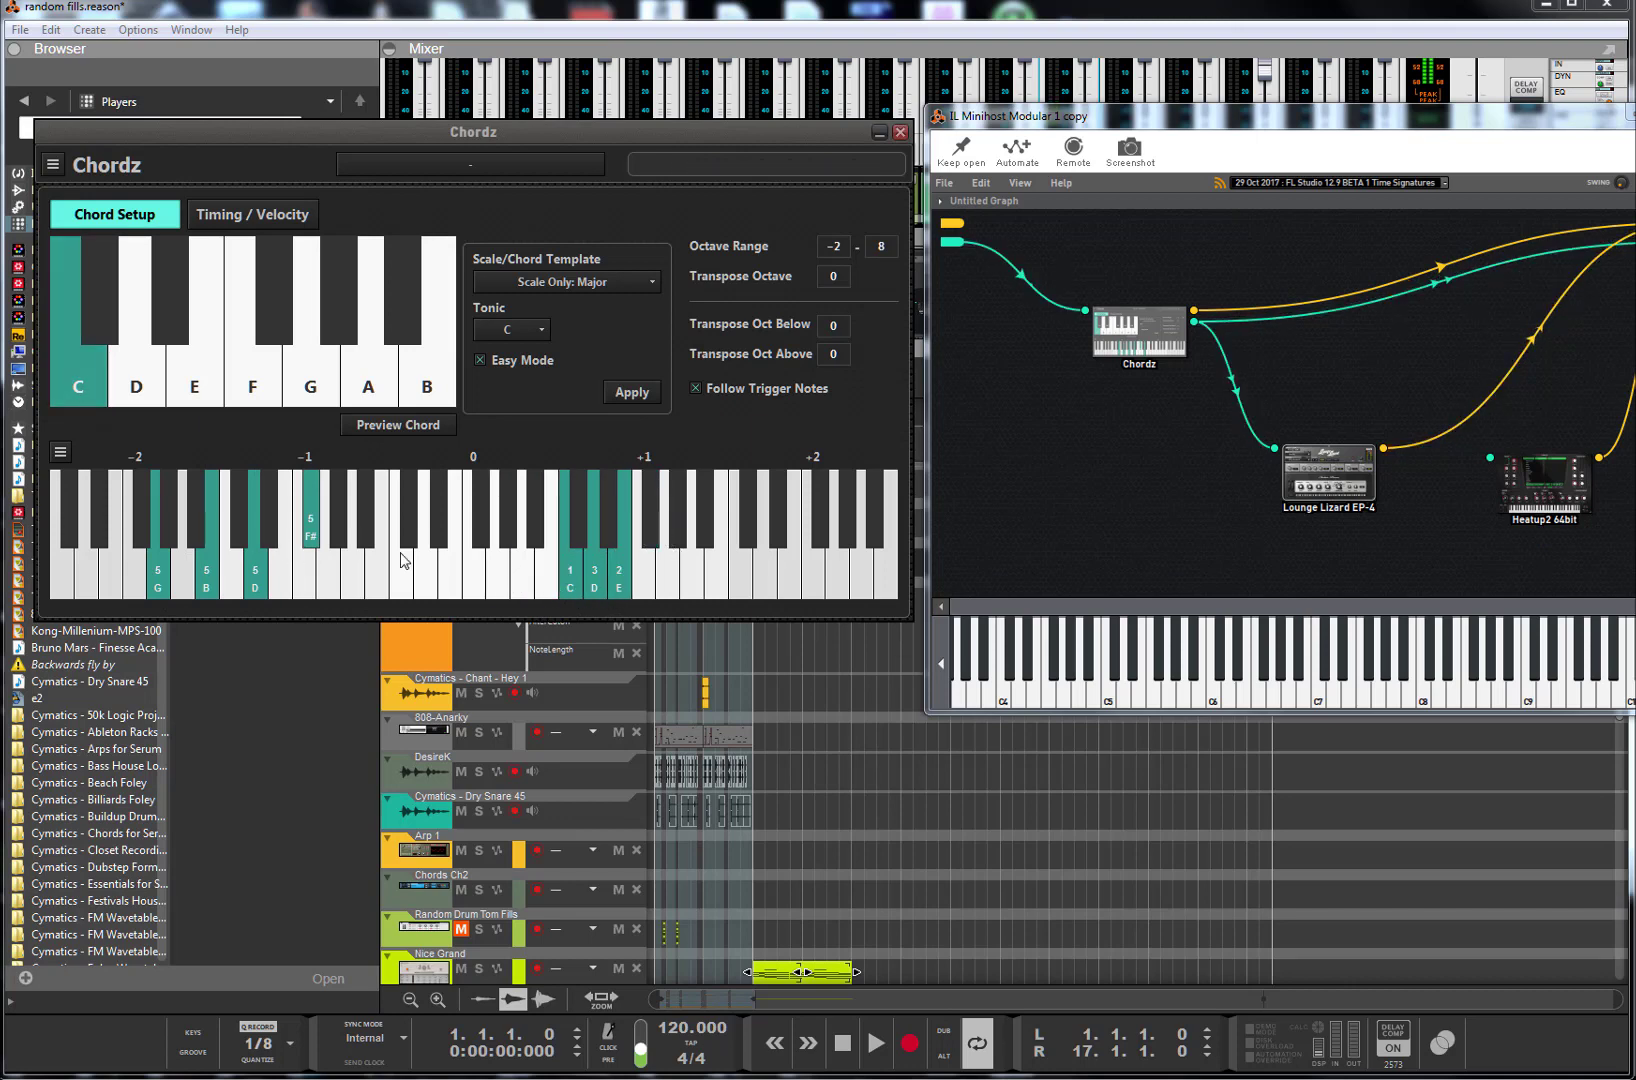
- Replace the low F# in trigger C's chord with G, B, D and F# in the octave just below the center
click(314, 528)
click(327, 585)
click(376, 585)
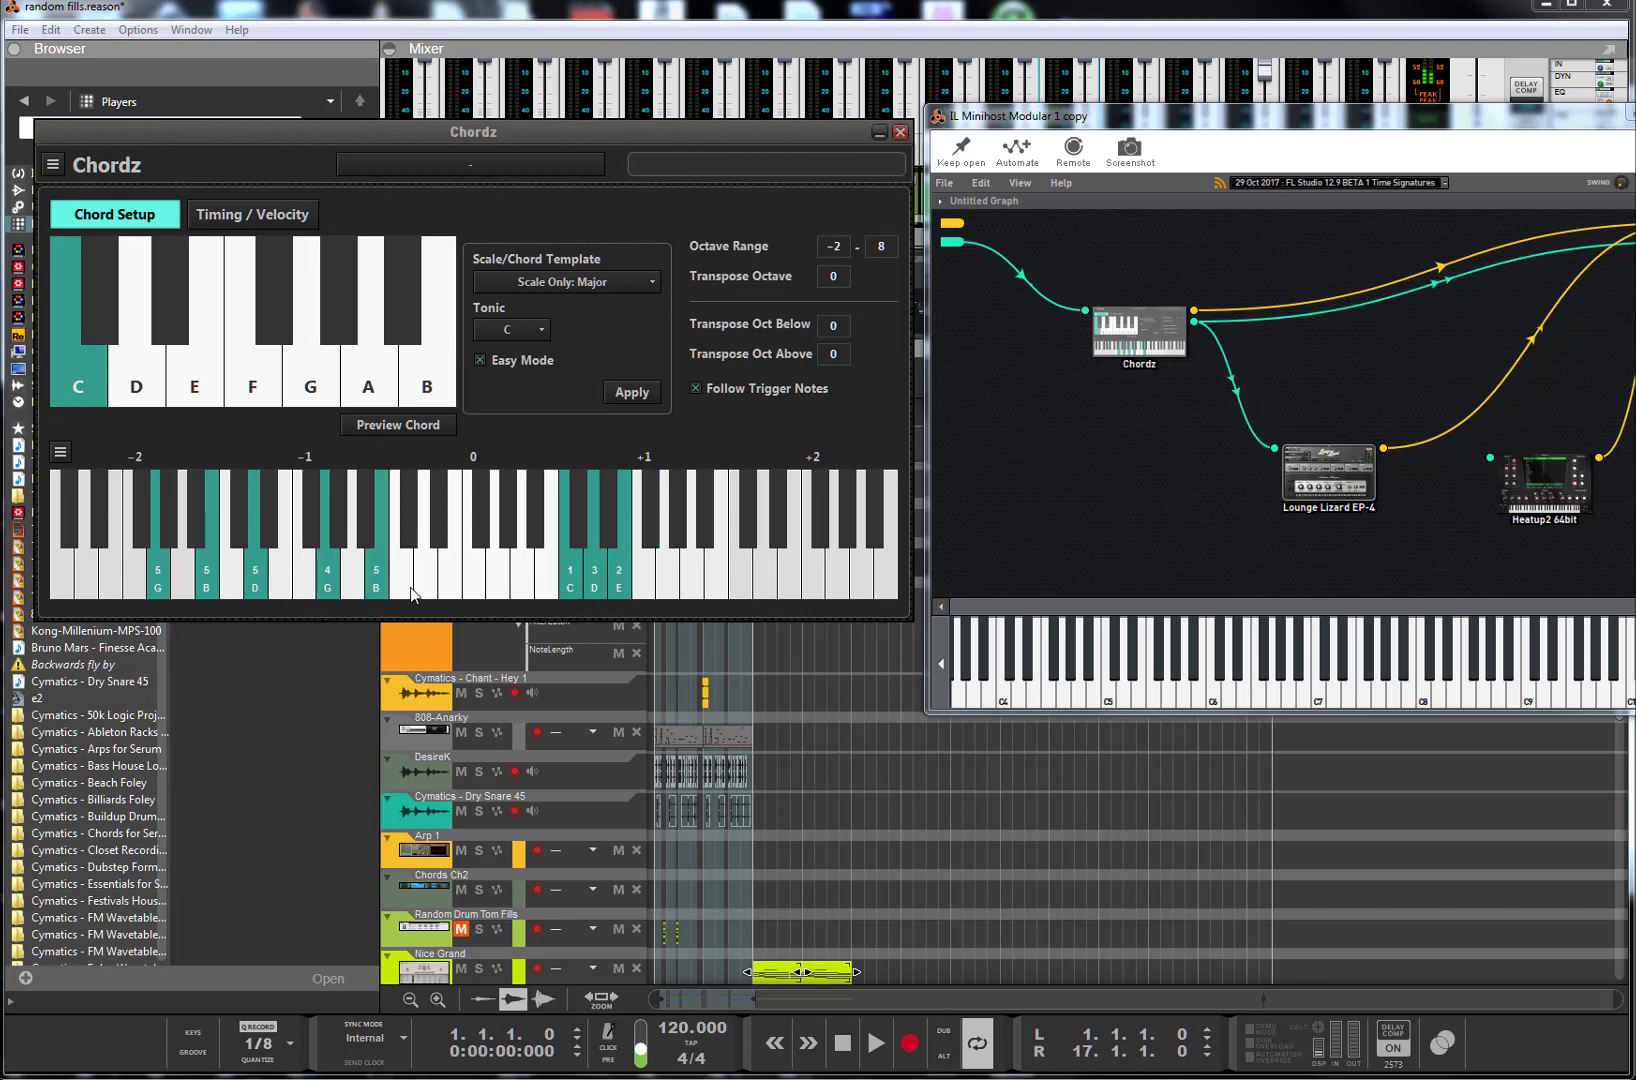
click(425, 588)
click(483, 543)
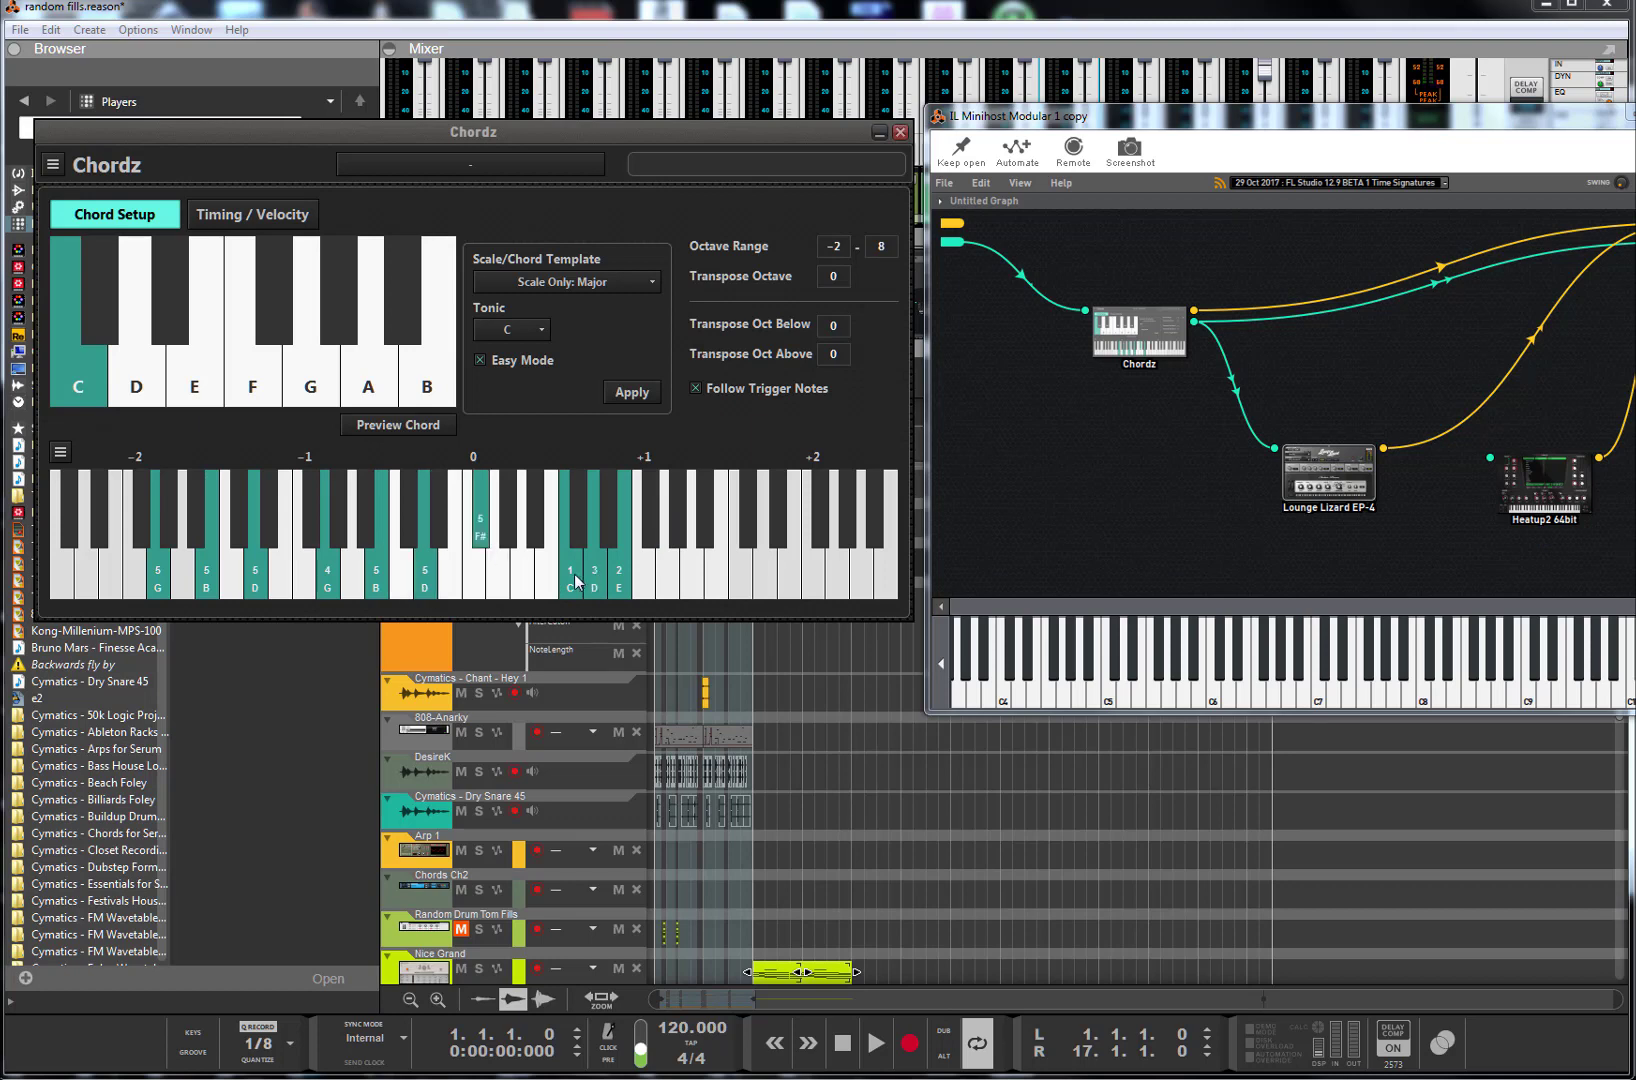
- Remove the upper C, D, E and the lowest G, B, D from trigger C's chord, and add F#4 and B3
click(572, 582)
click(596, 575)
click(619, 578)
click(252, 585)
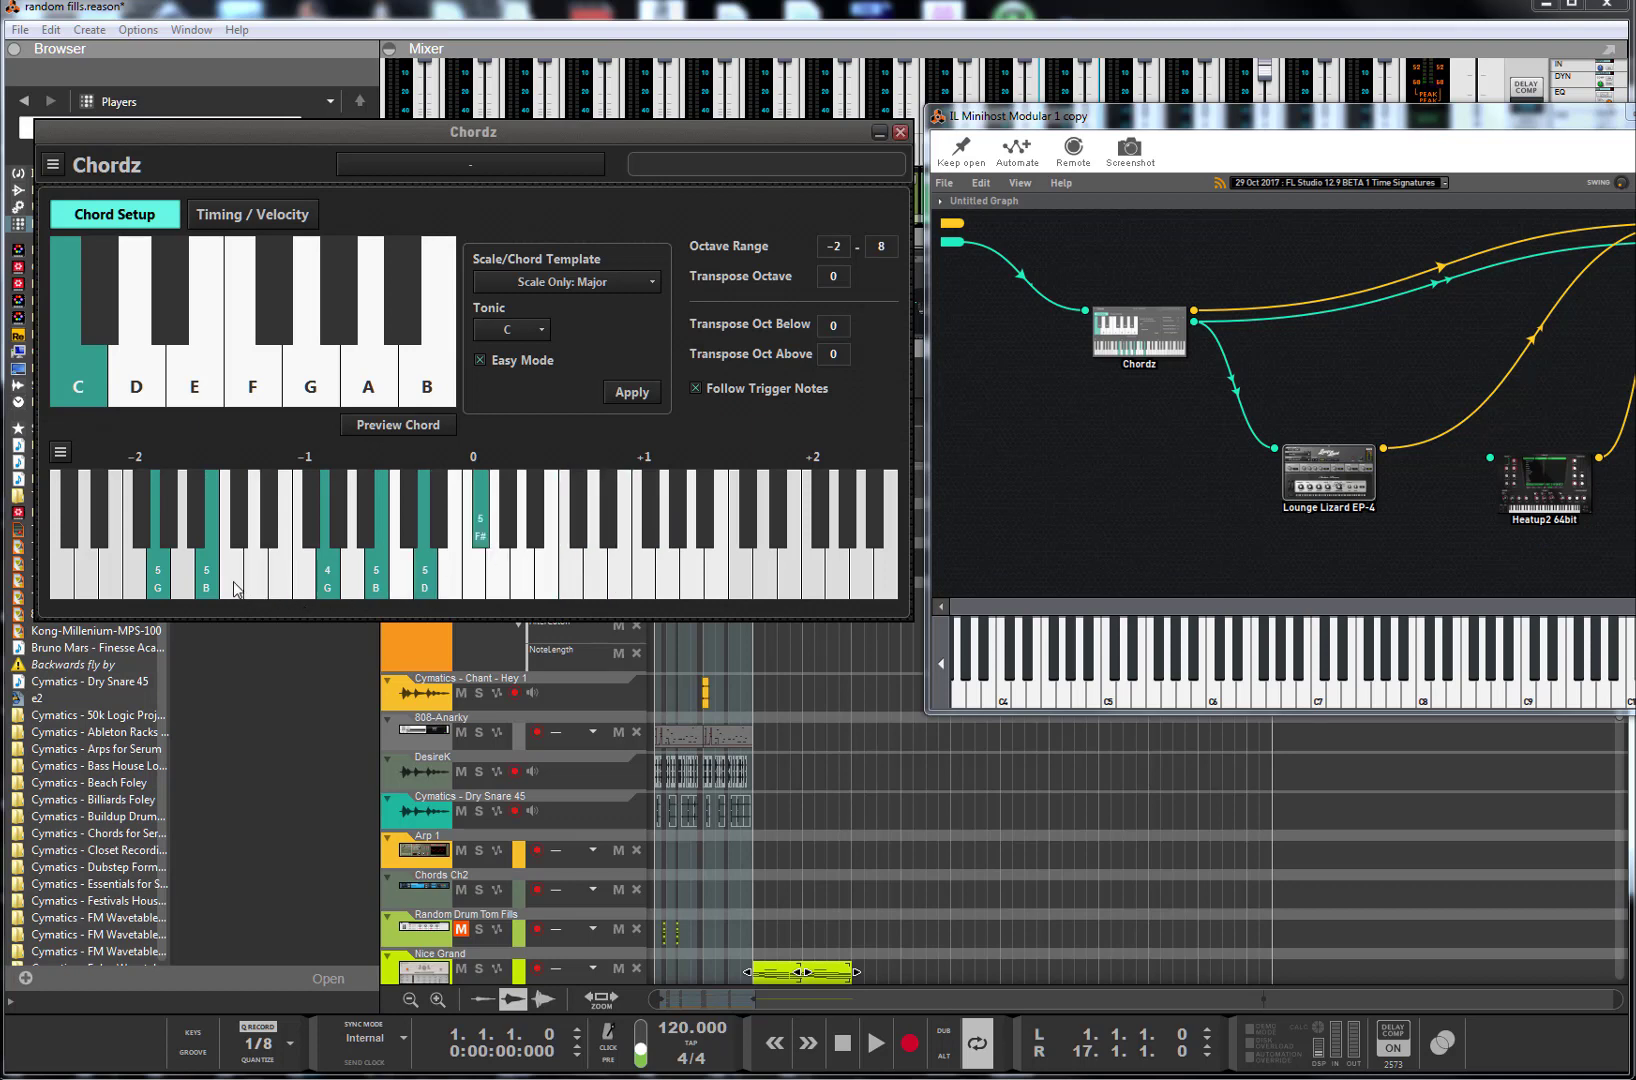
click(208, 585)
click(157, 589)
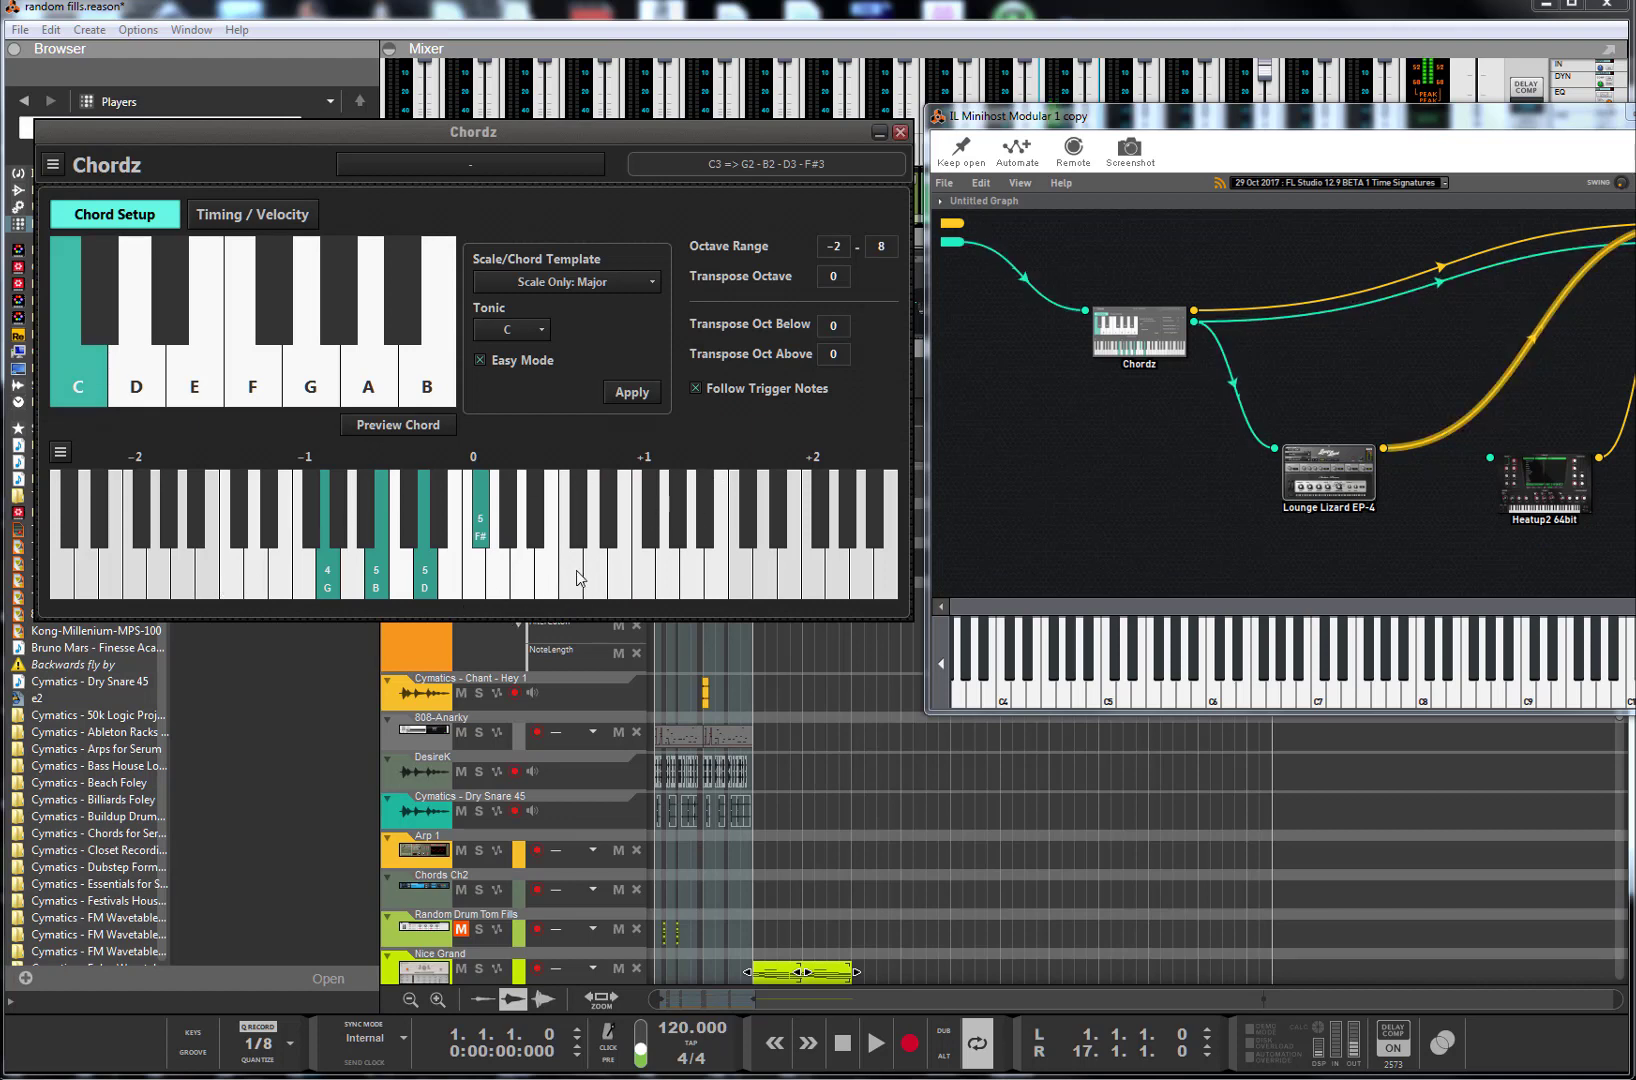
click(648, 540)
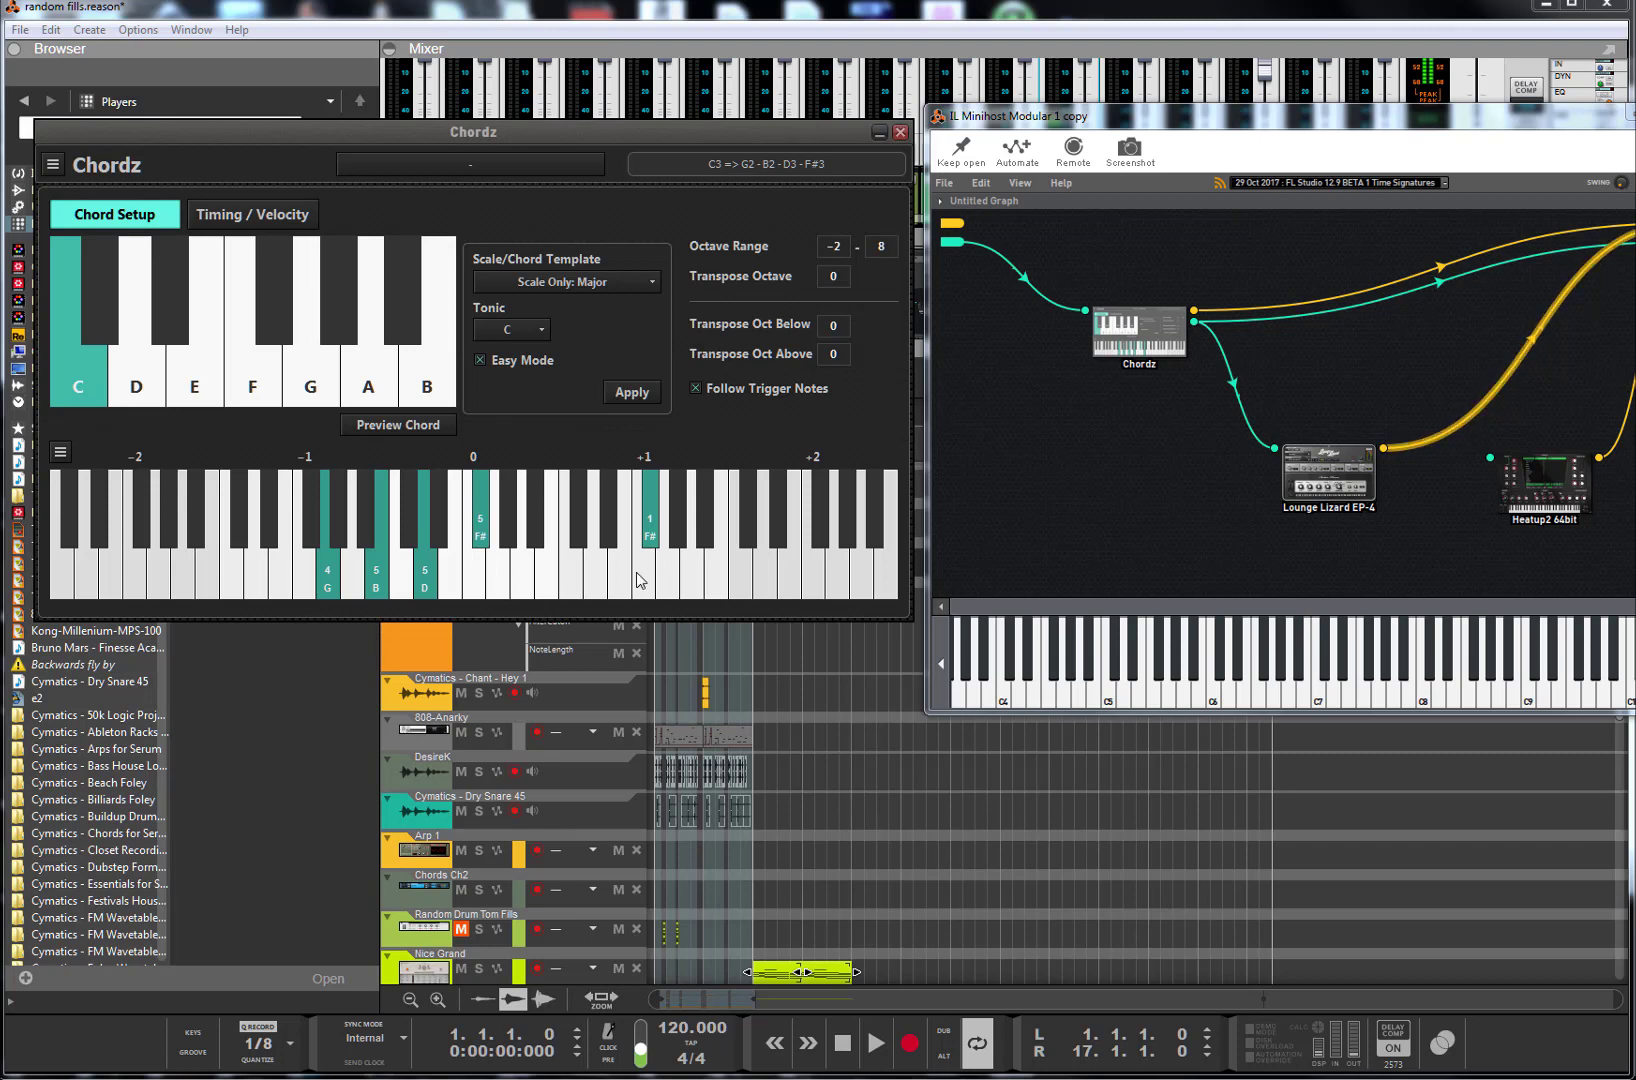
click(548, 575)
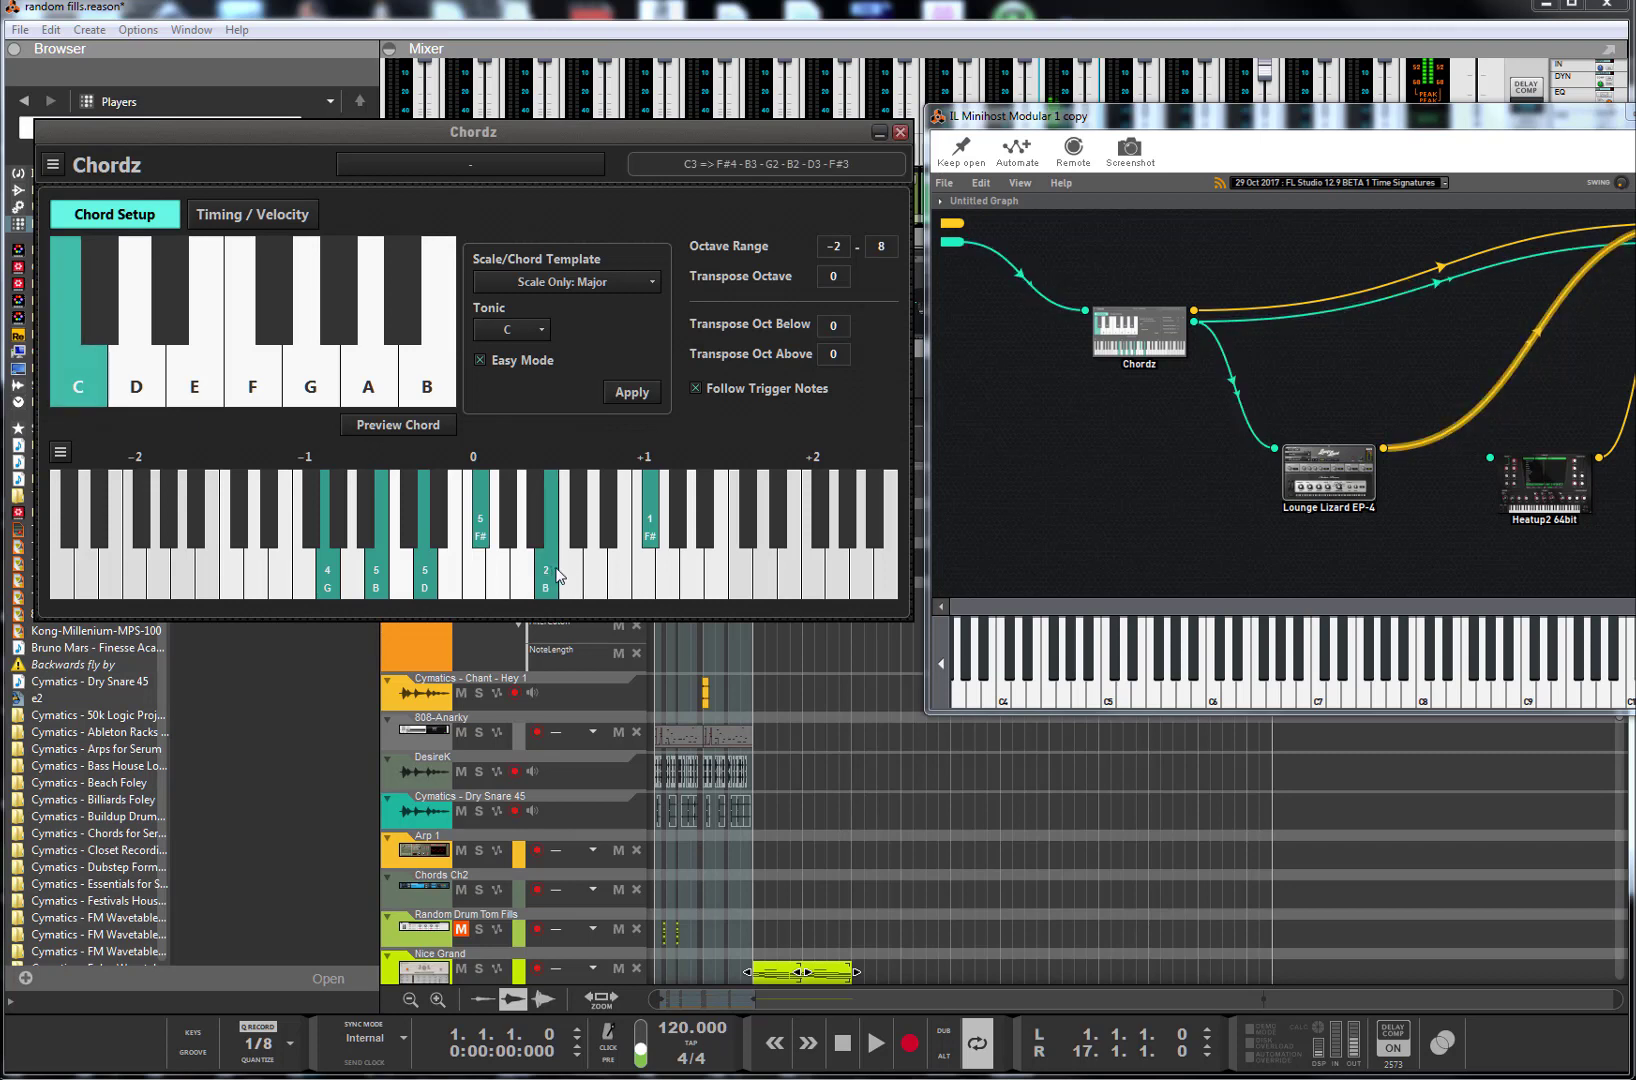
- Set the Chordz start delays to 95 ms for note 3, 52 ms for note 4 and 144 ms for note 5, and return to the chord setup
click(260, 213)
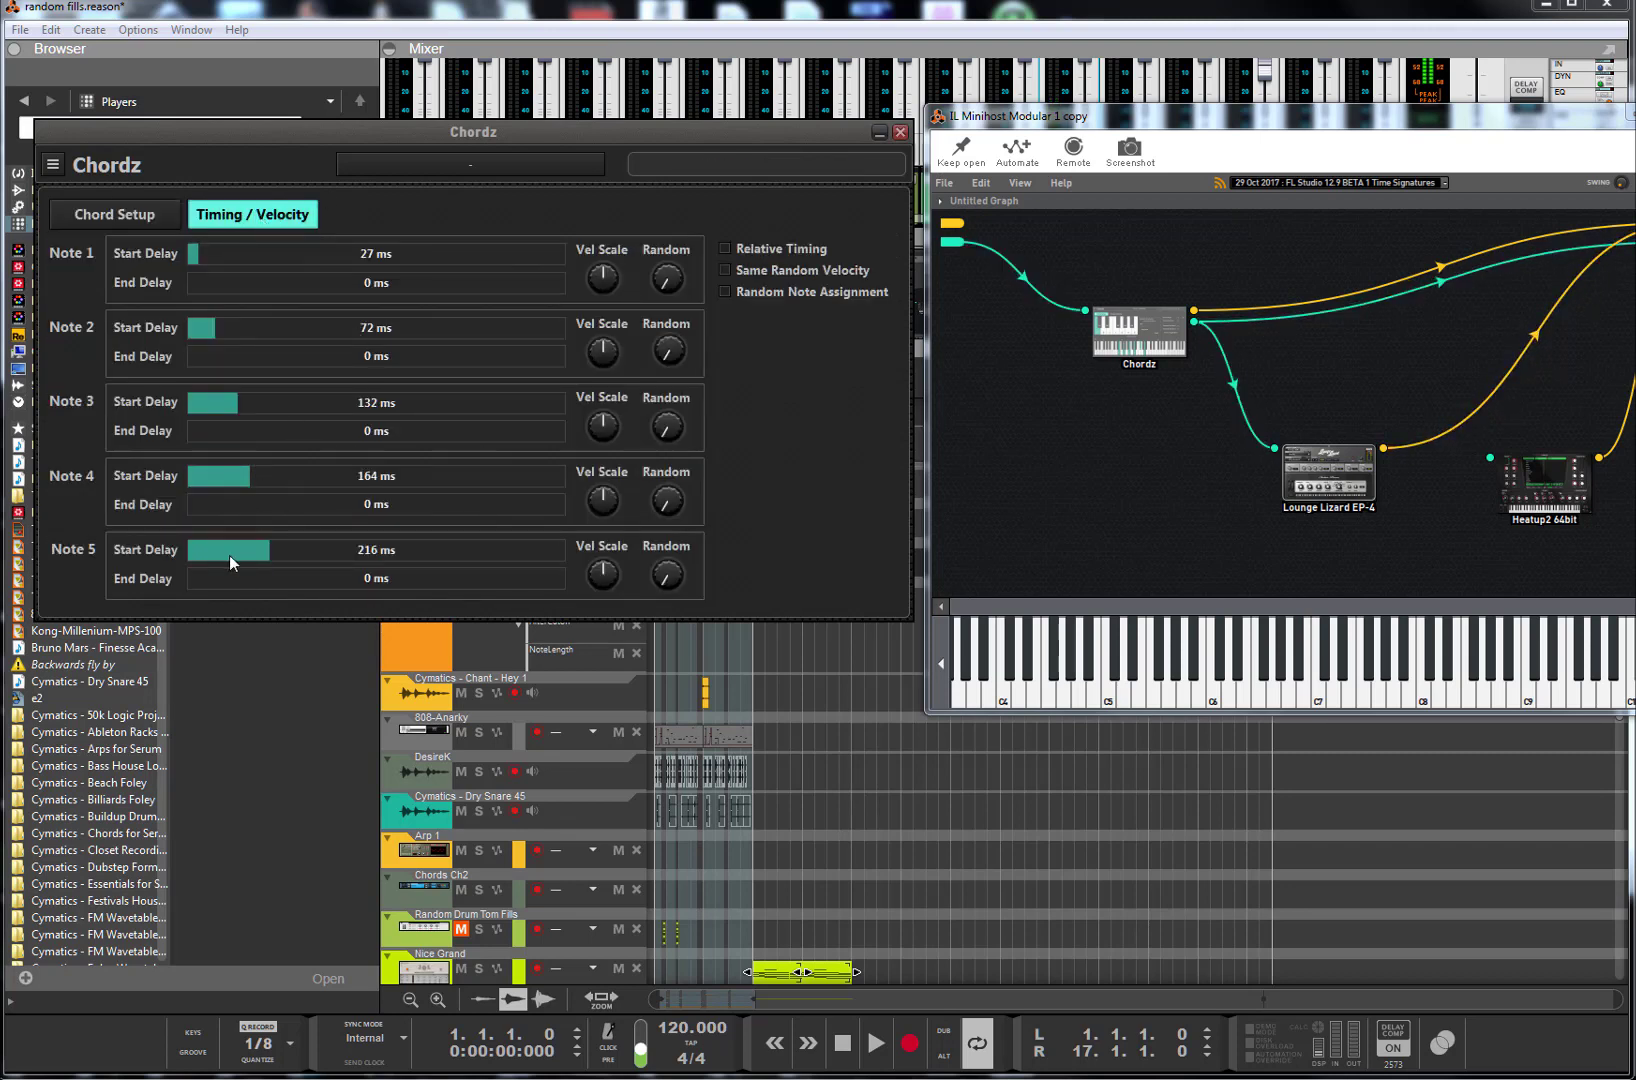
drag(242, 554, 235, 552)
drag(244, 470, 218, 473)
drag(236, 408, 222, 410)
drag(234, 552, 242, 552)
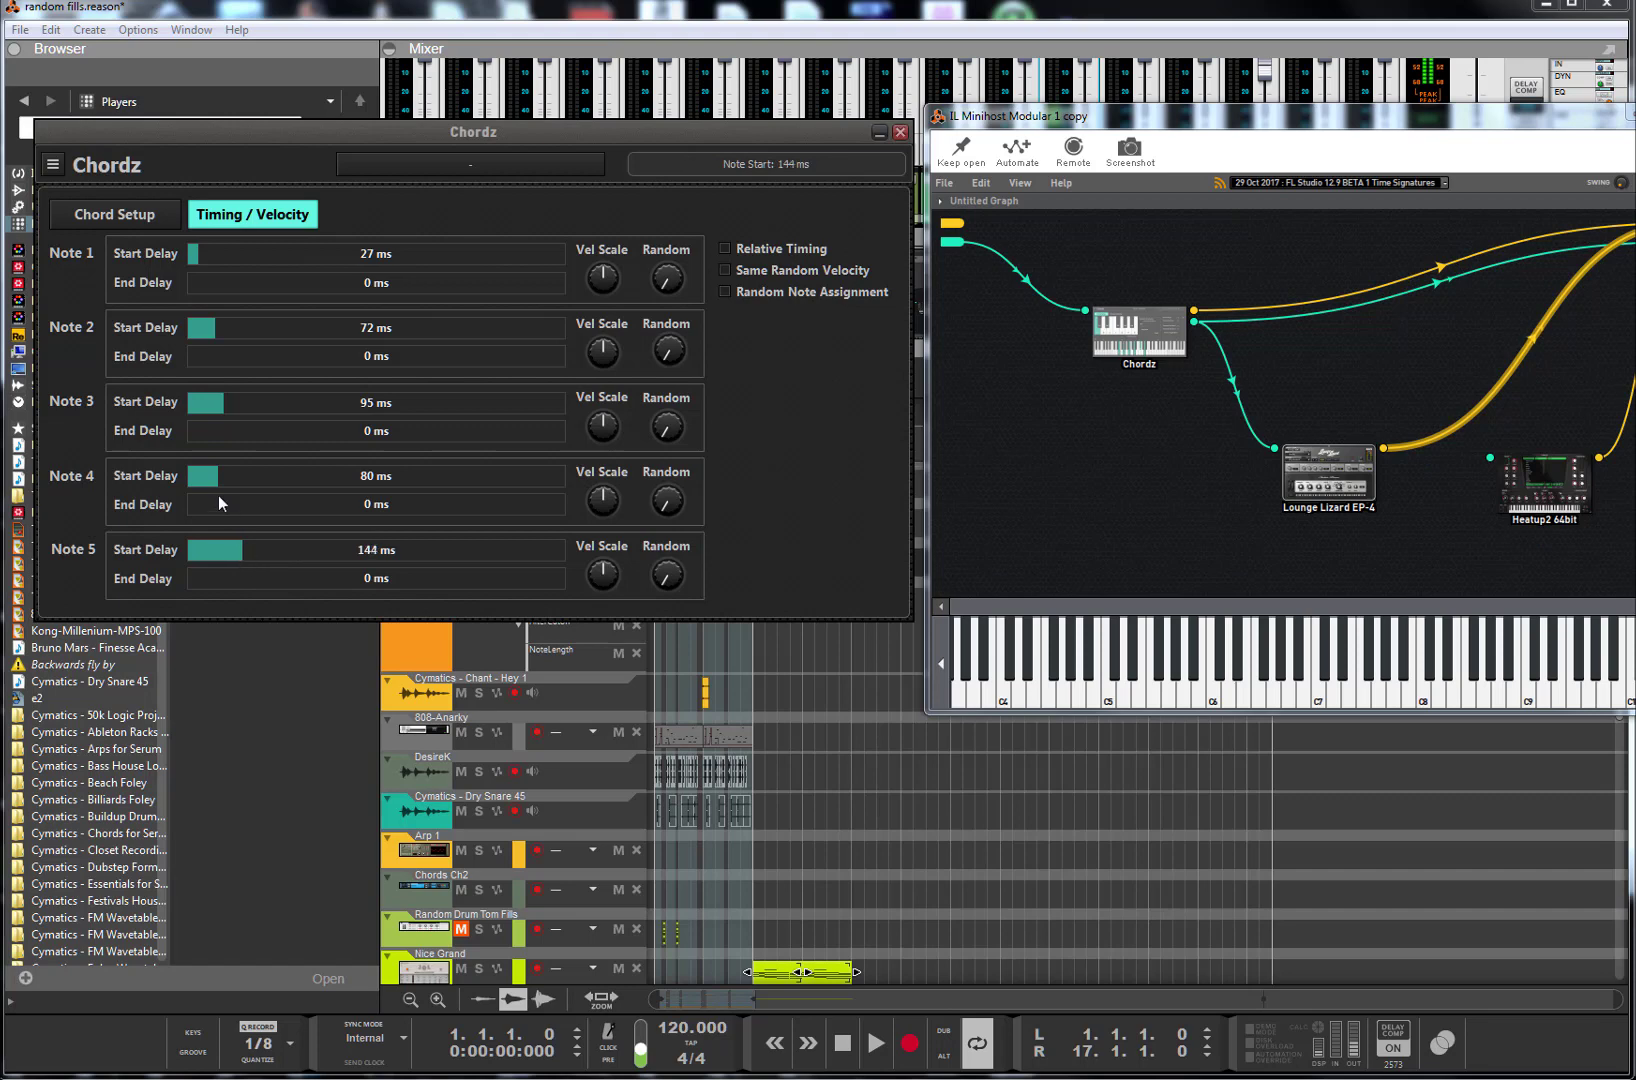
drag(218, 480, 208, 479)
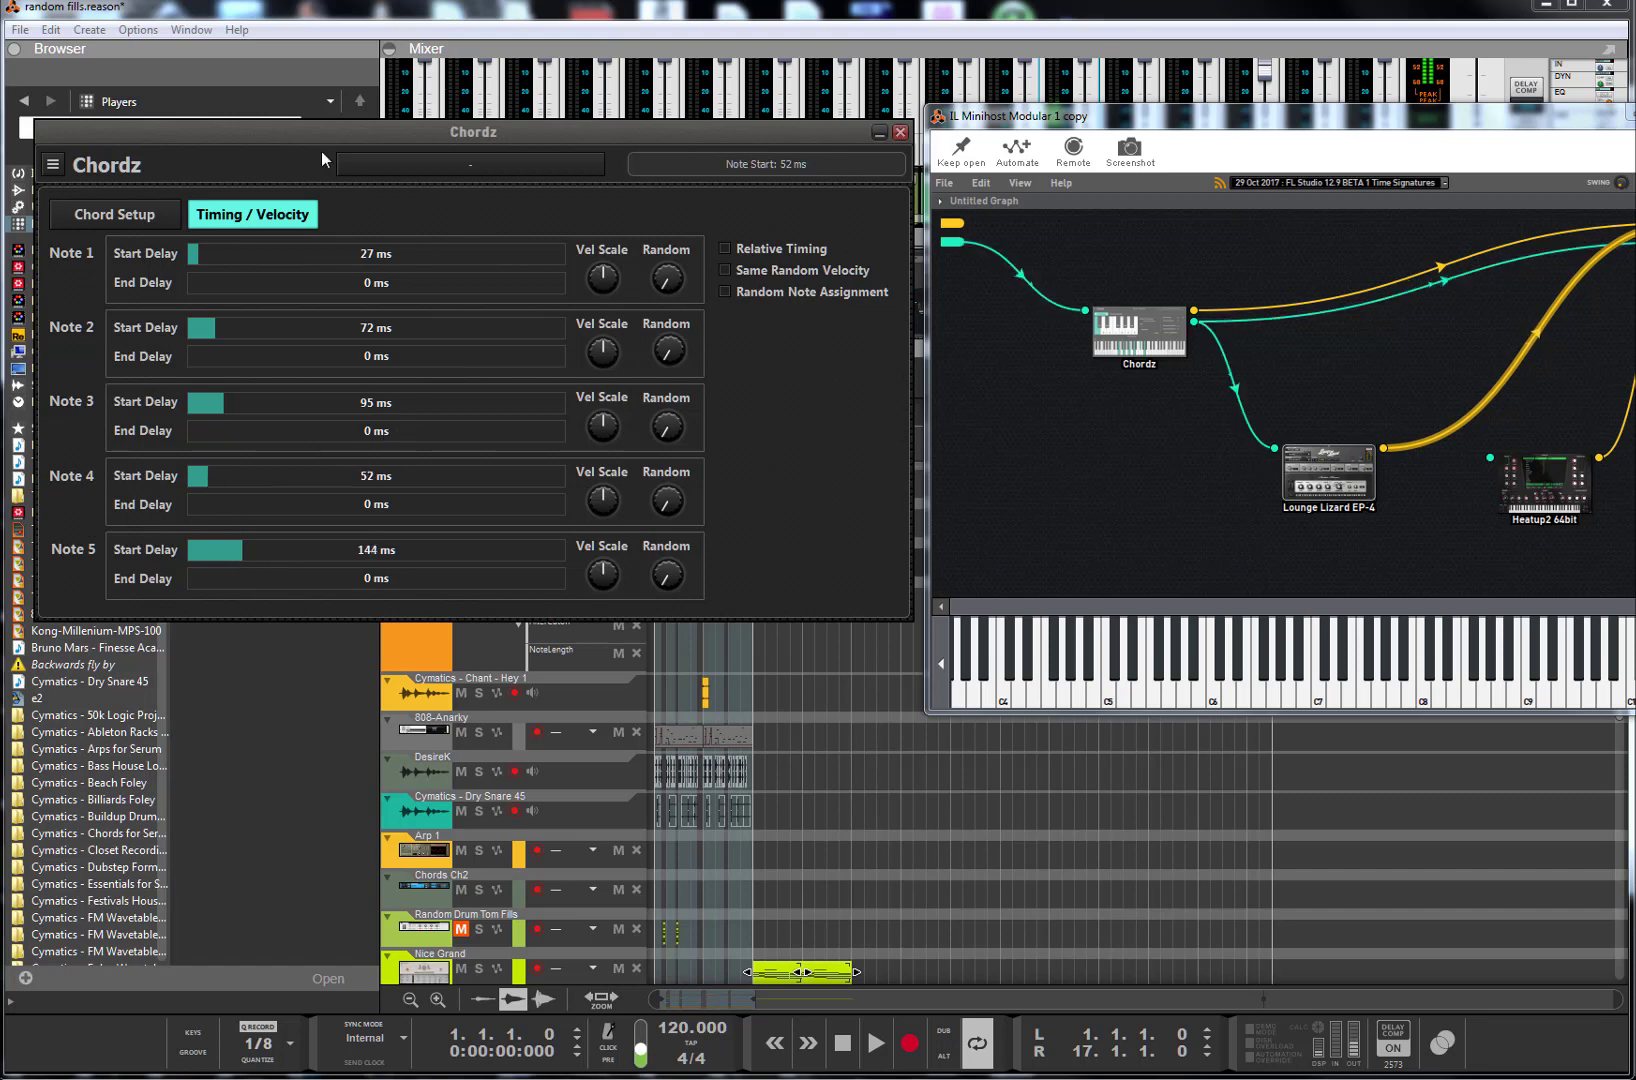
click(108, 214)
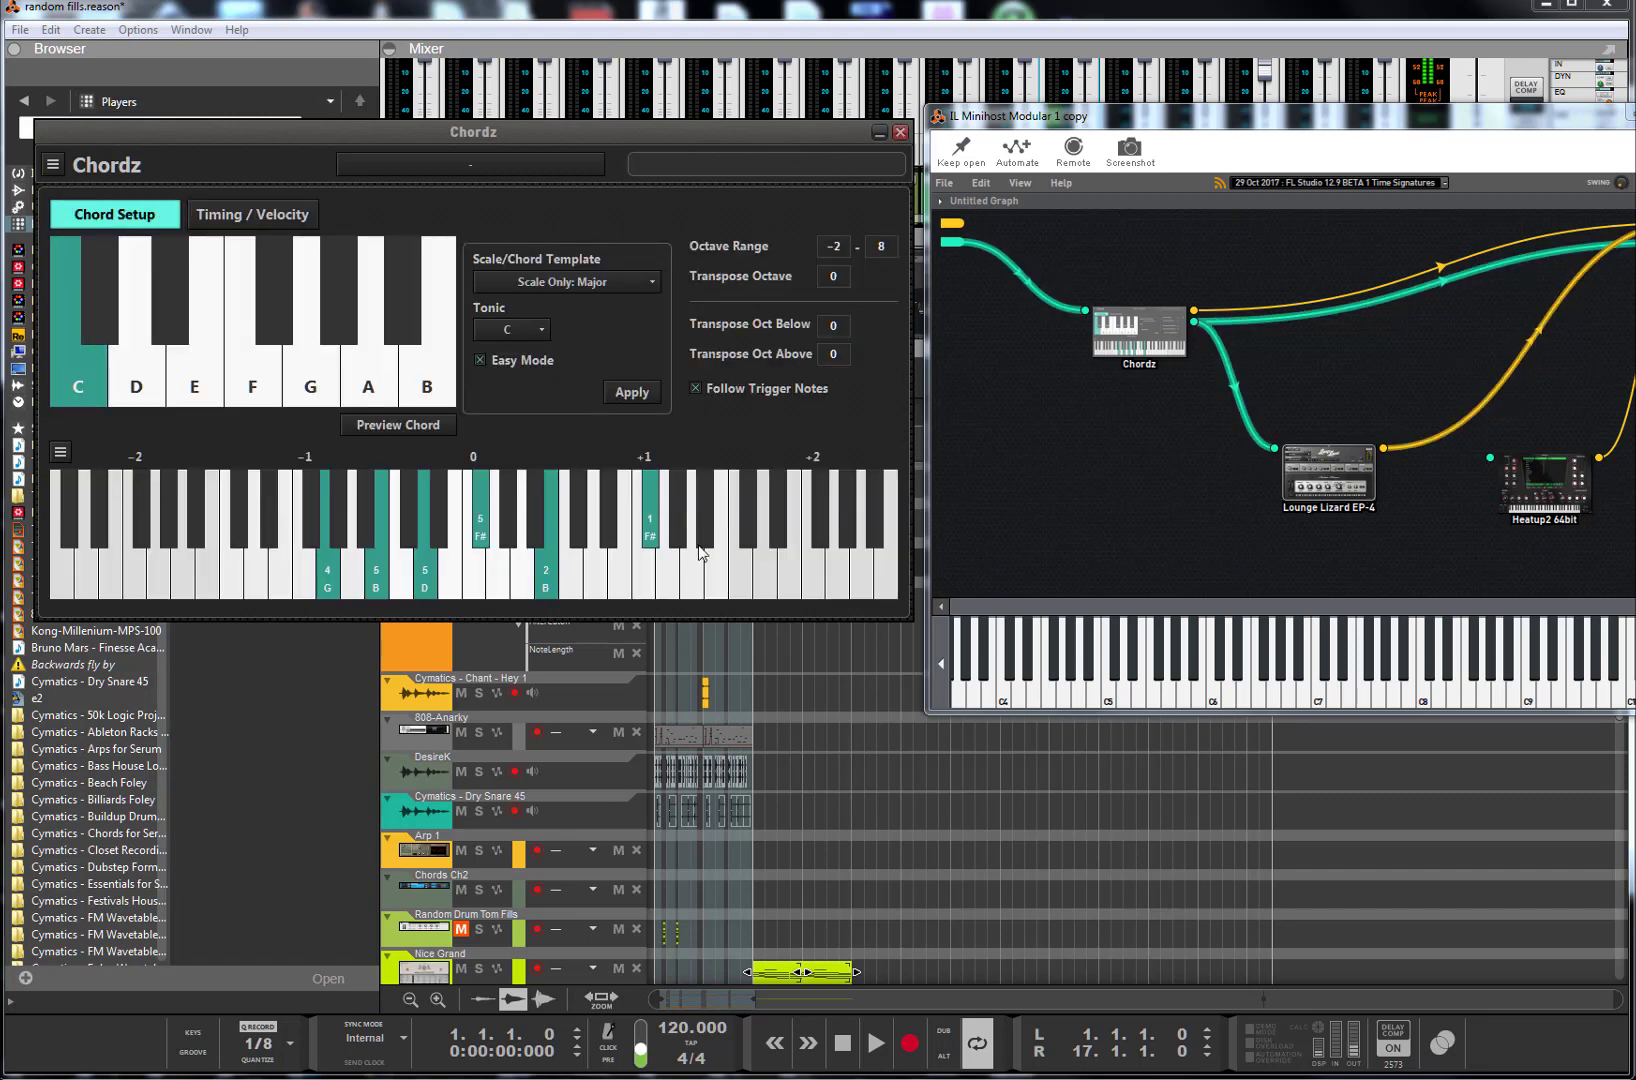
- Assign C#, G, B and E to trigger note D in Chordz, following the C#m7(b5) chord in the chord palette program
click(131, 365)
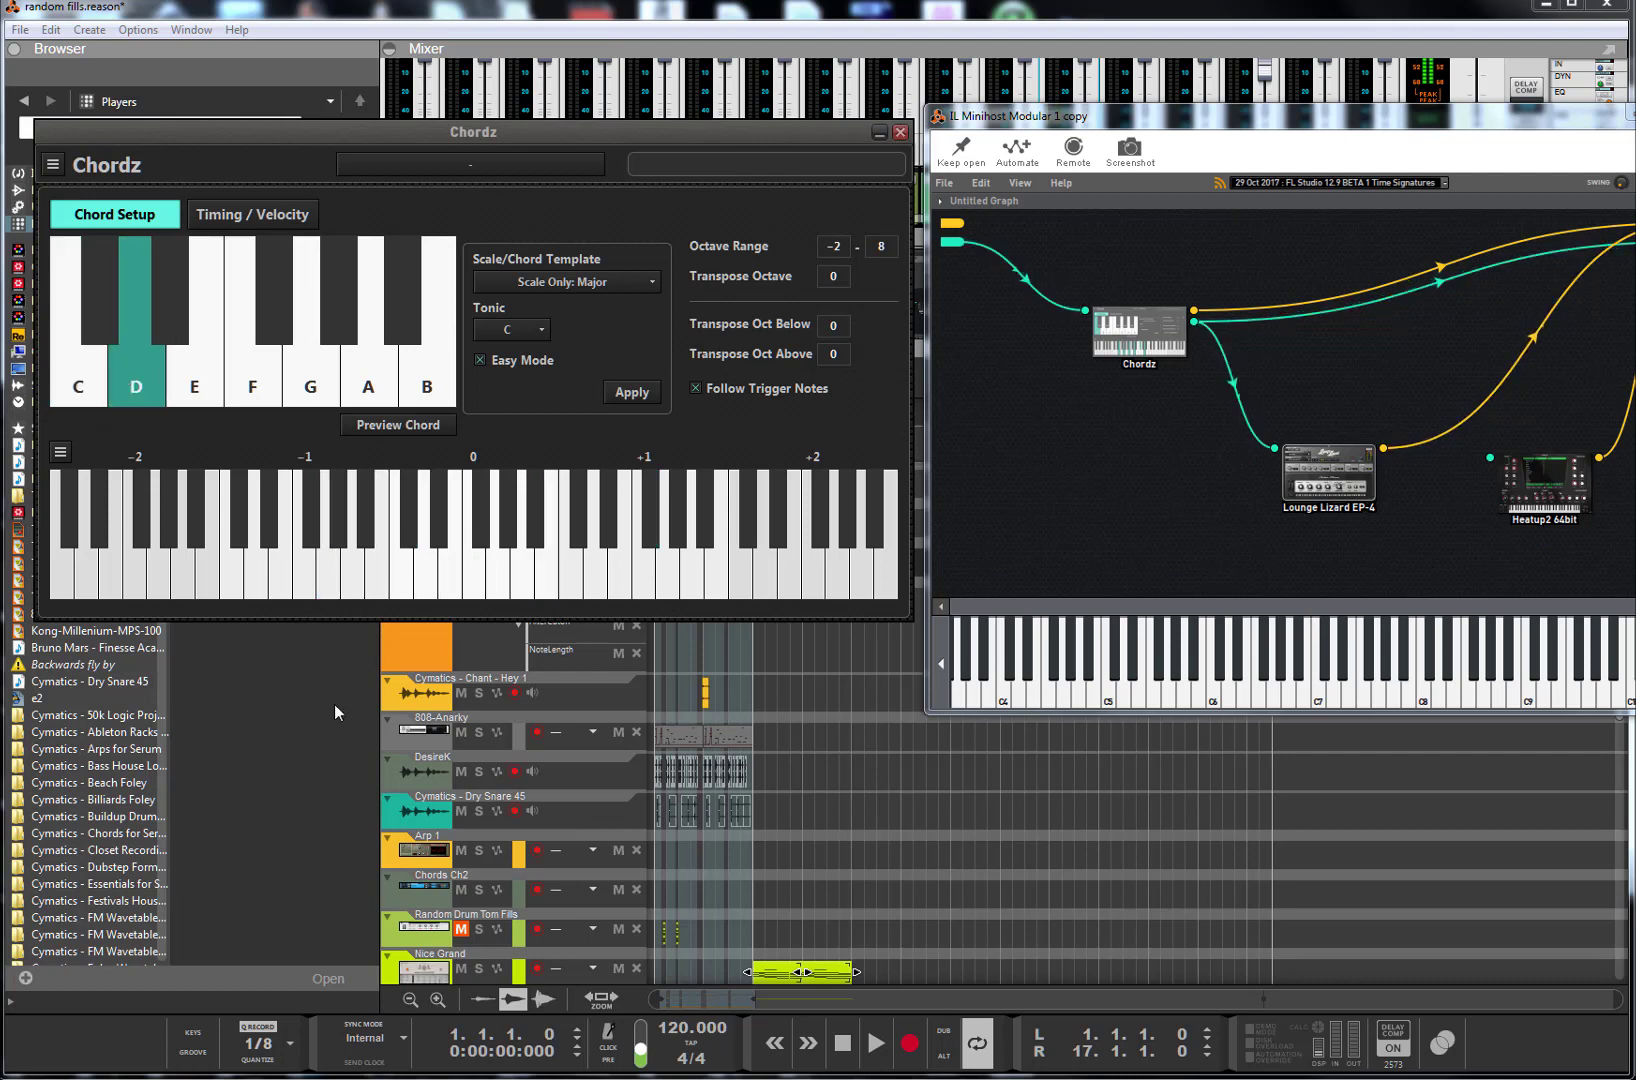
click(104, 394)
click(89, 369)
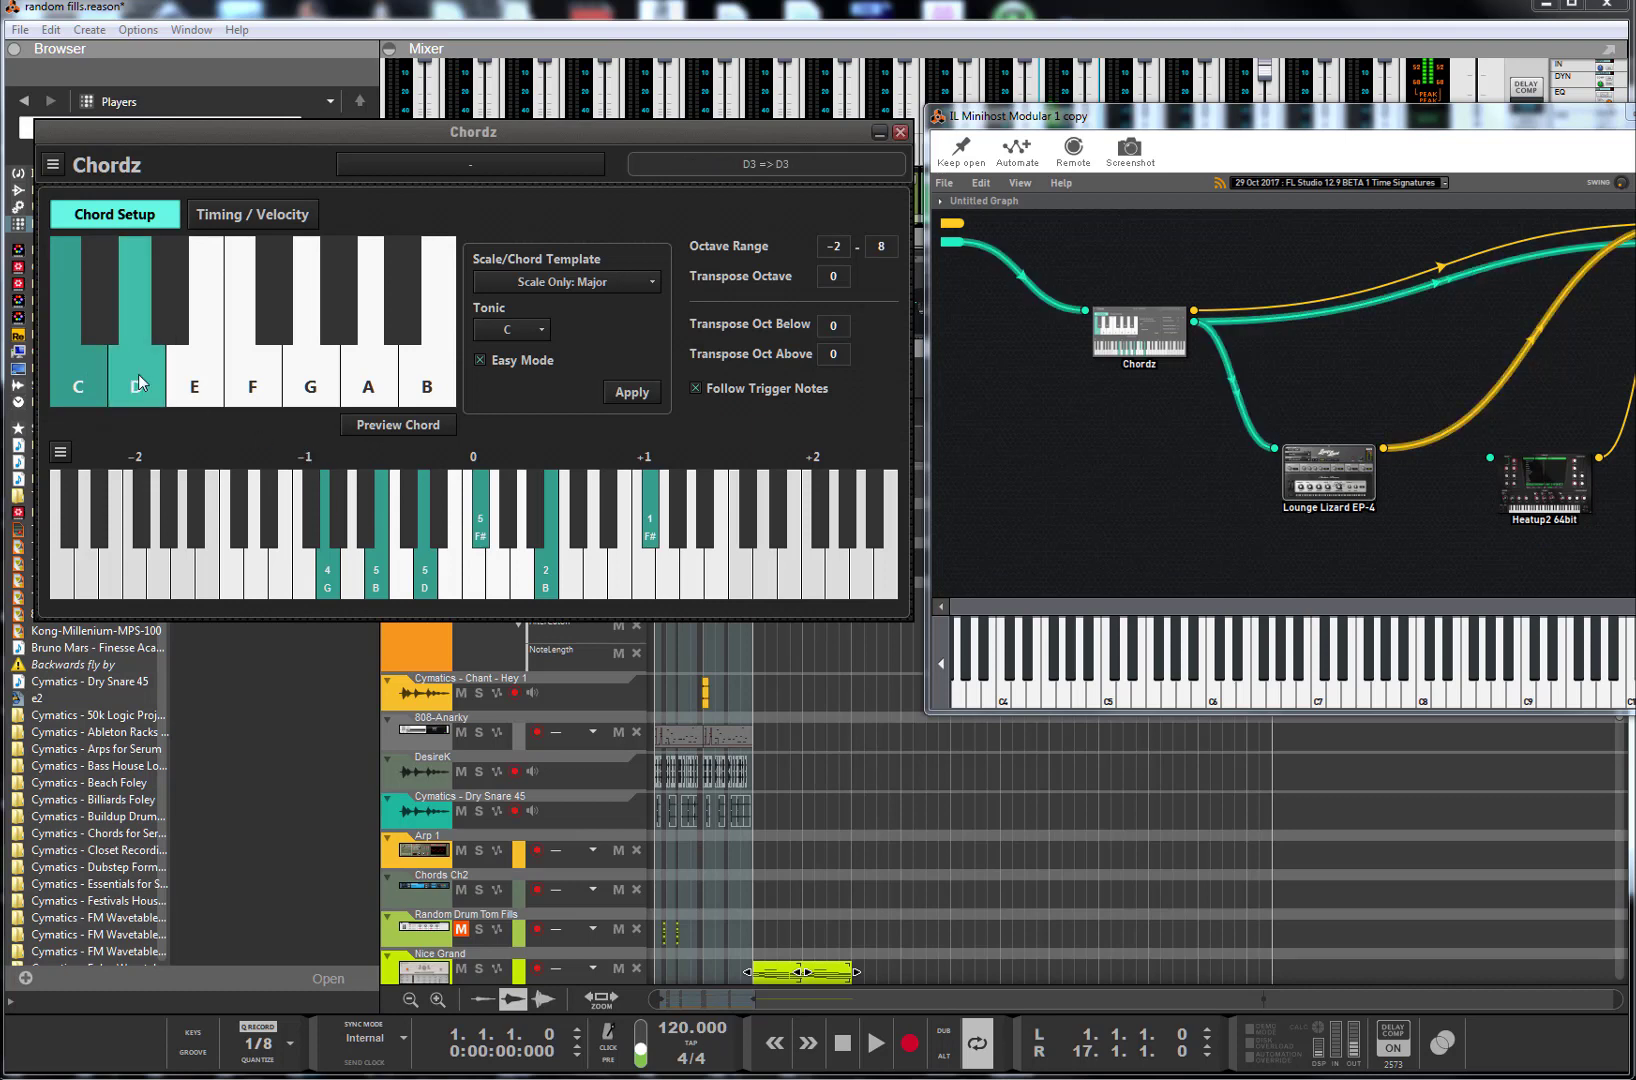
click(131, 356)
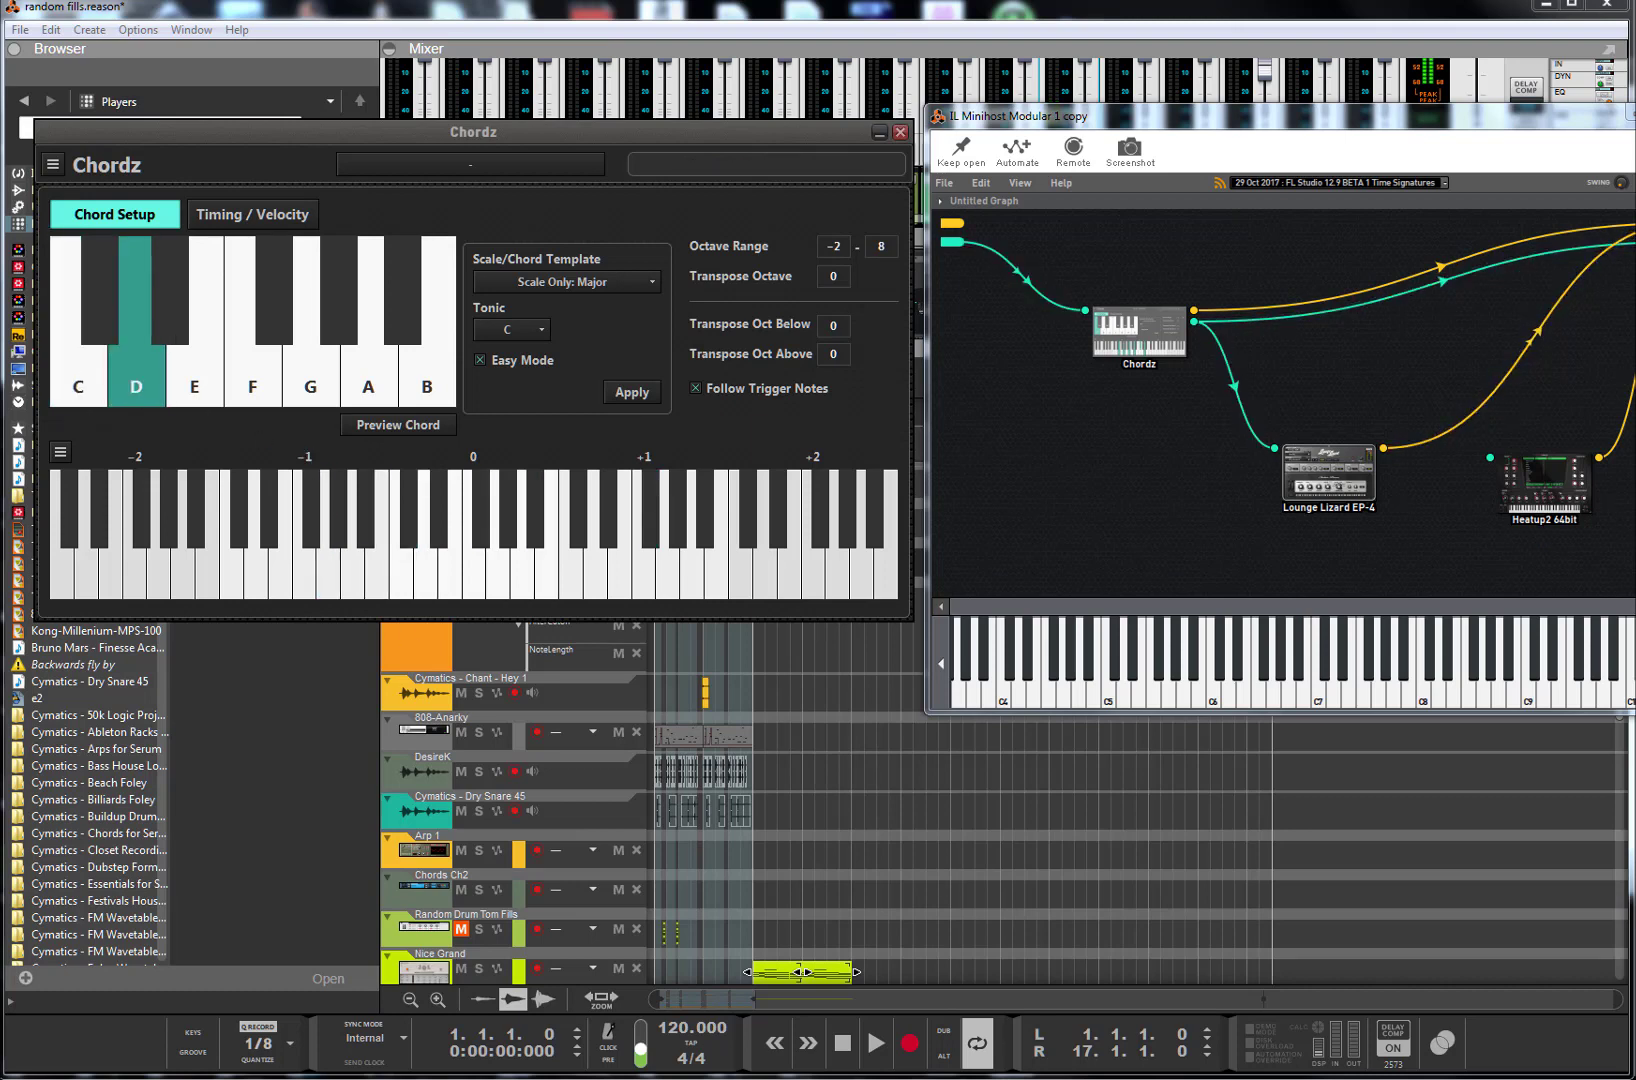
click(1590, 1076)
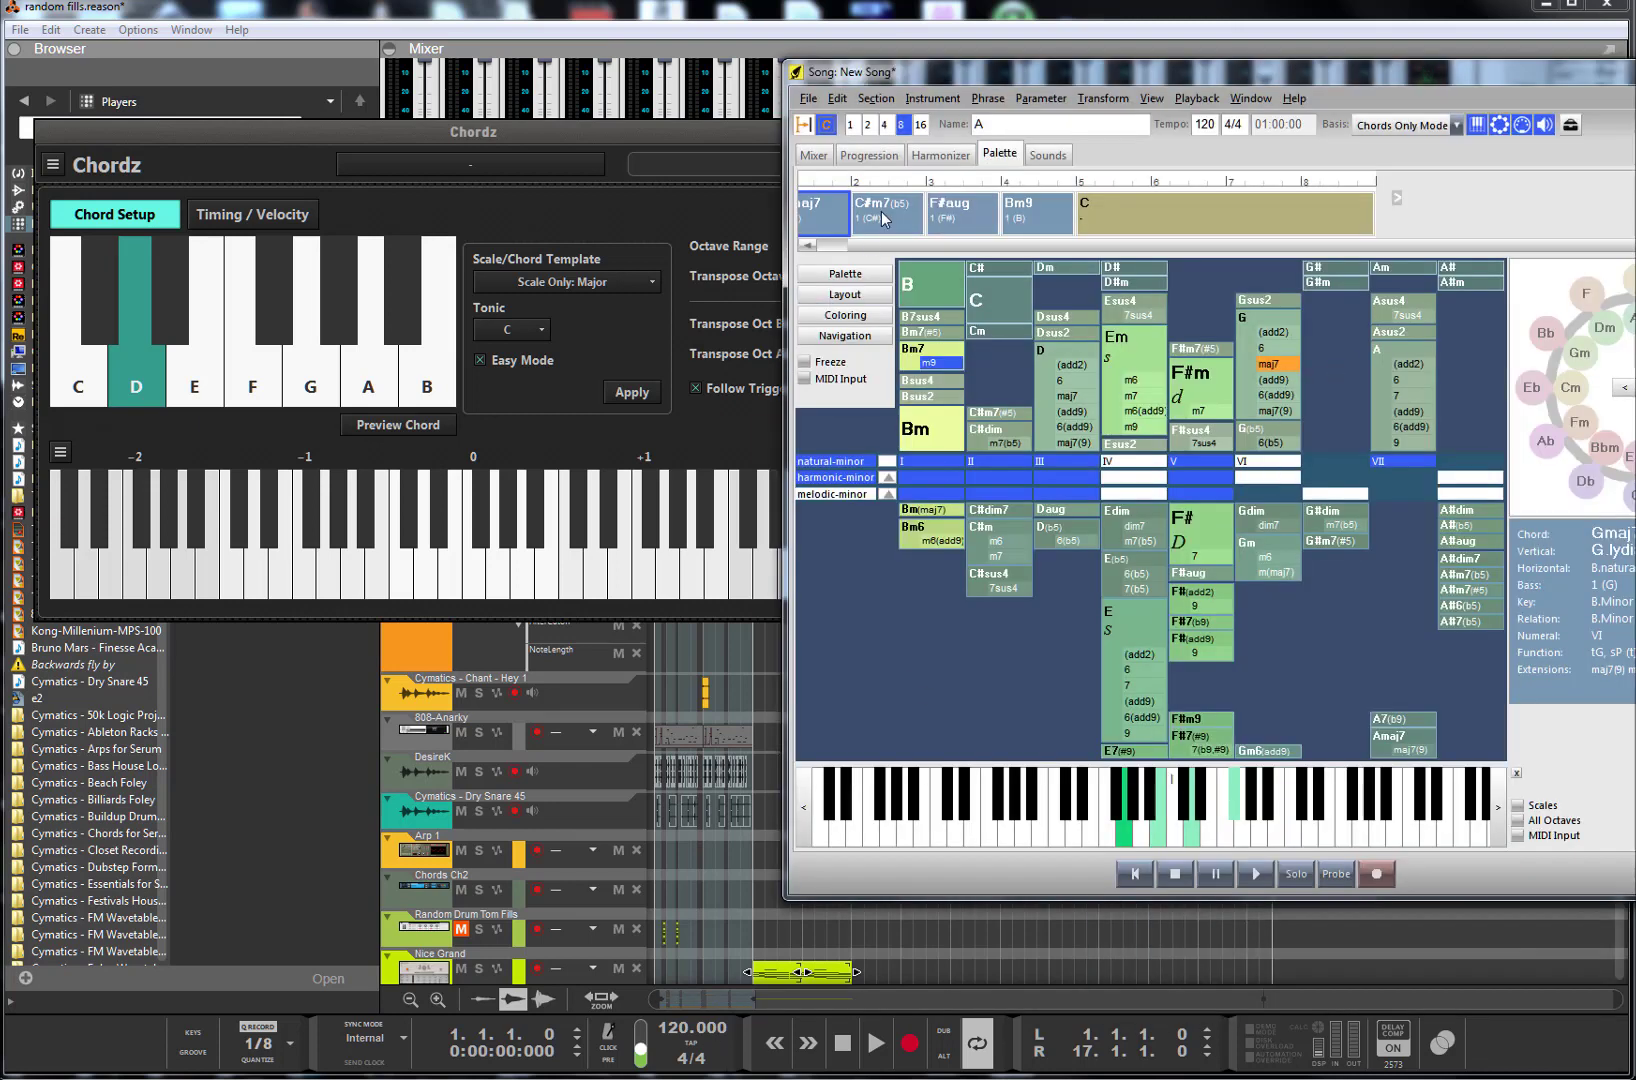
click(1172, 876)
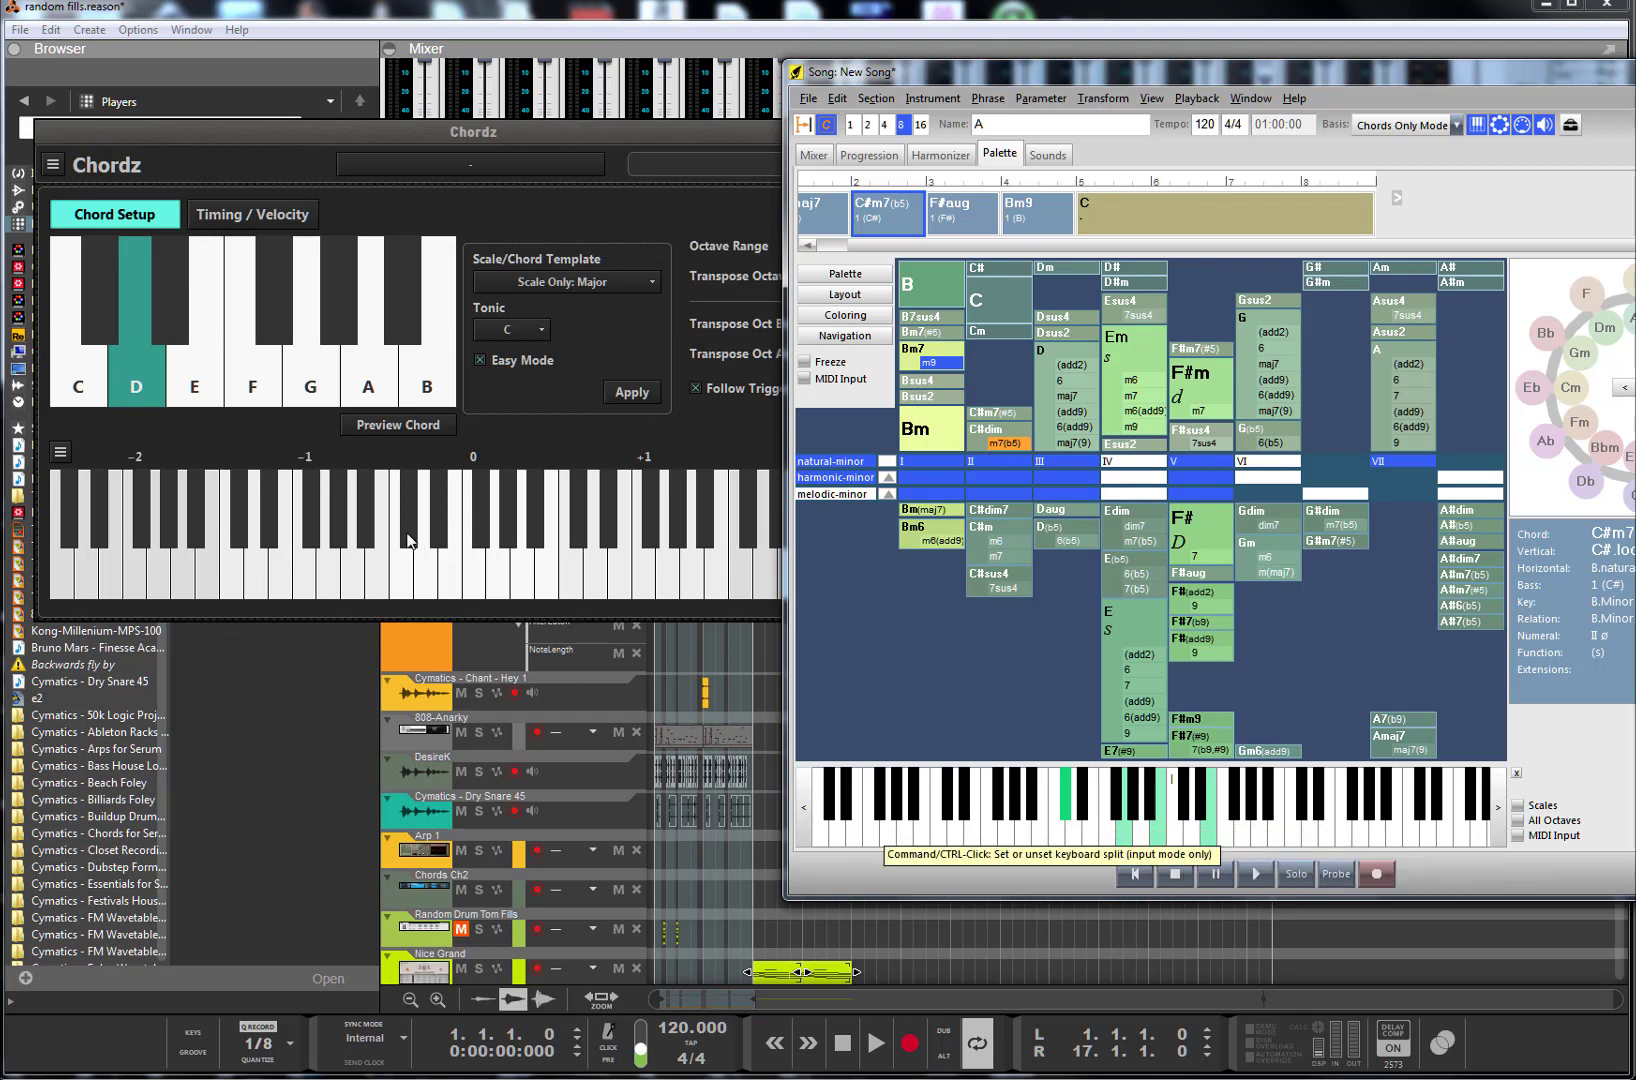
click(408, 540)
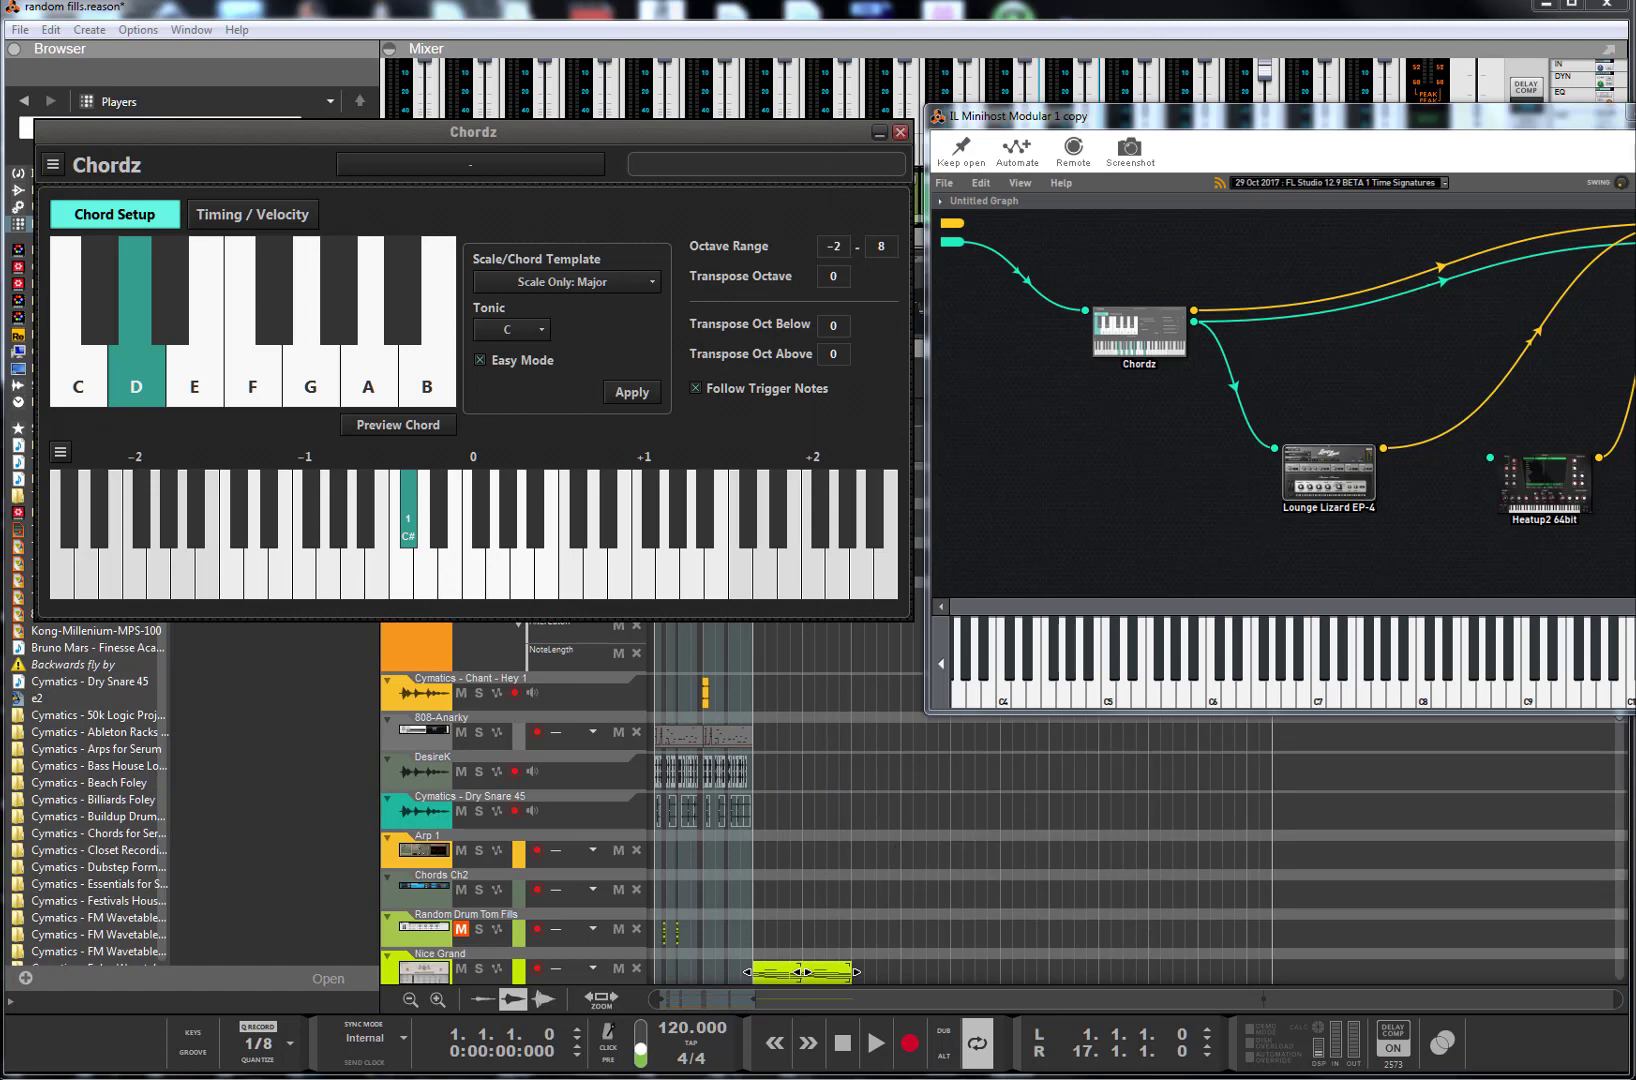
key(alt+Tab)
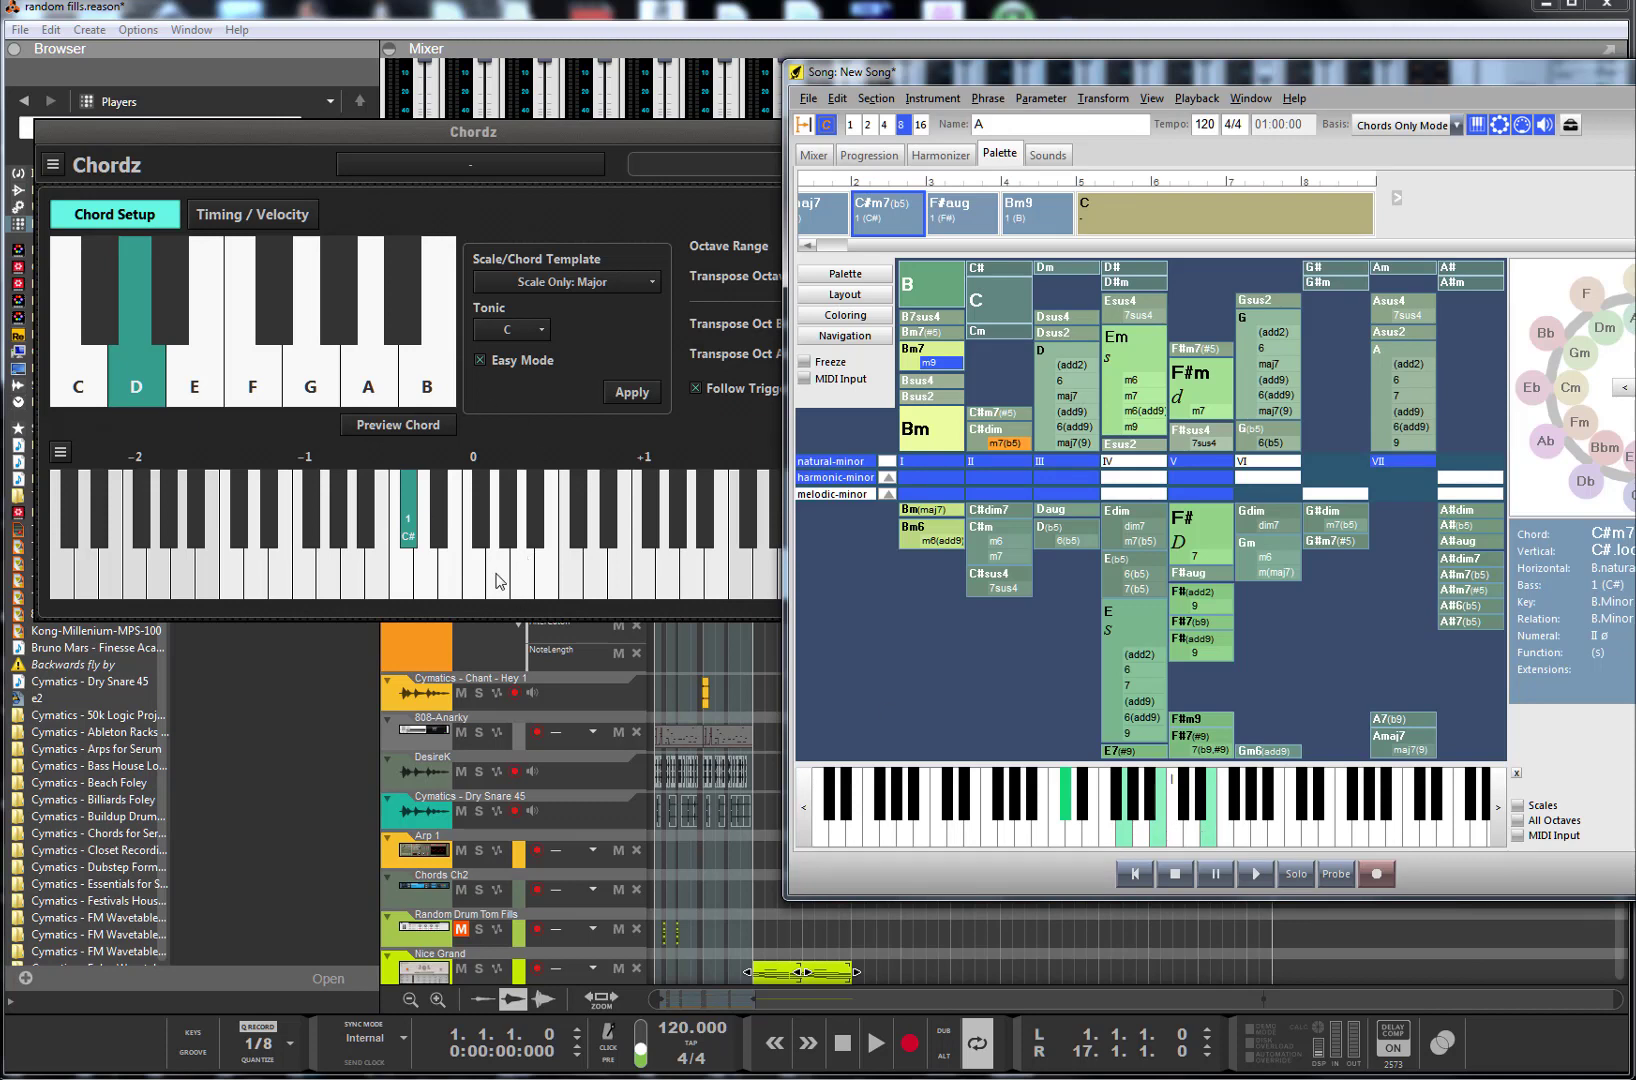
click(500, 582)
click(546, 578)
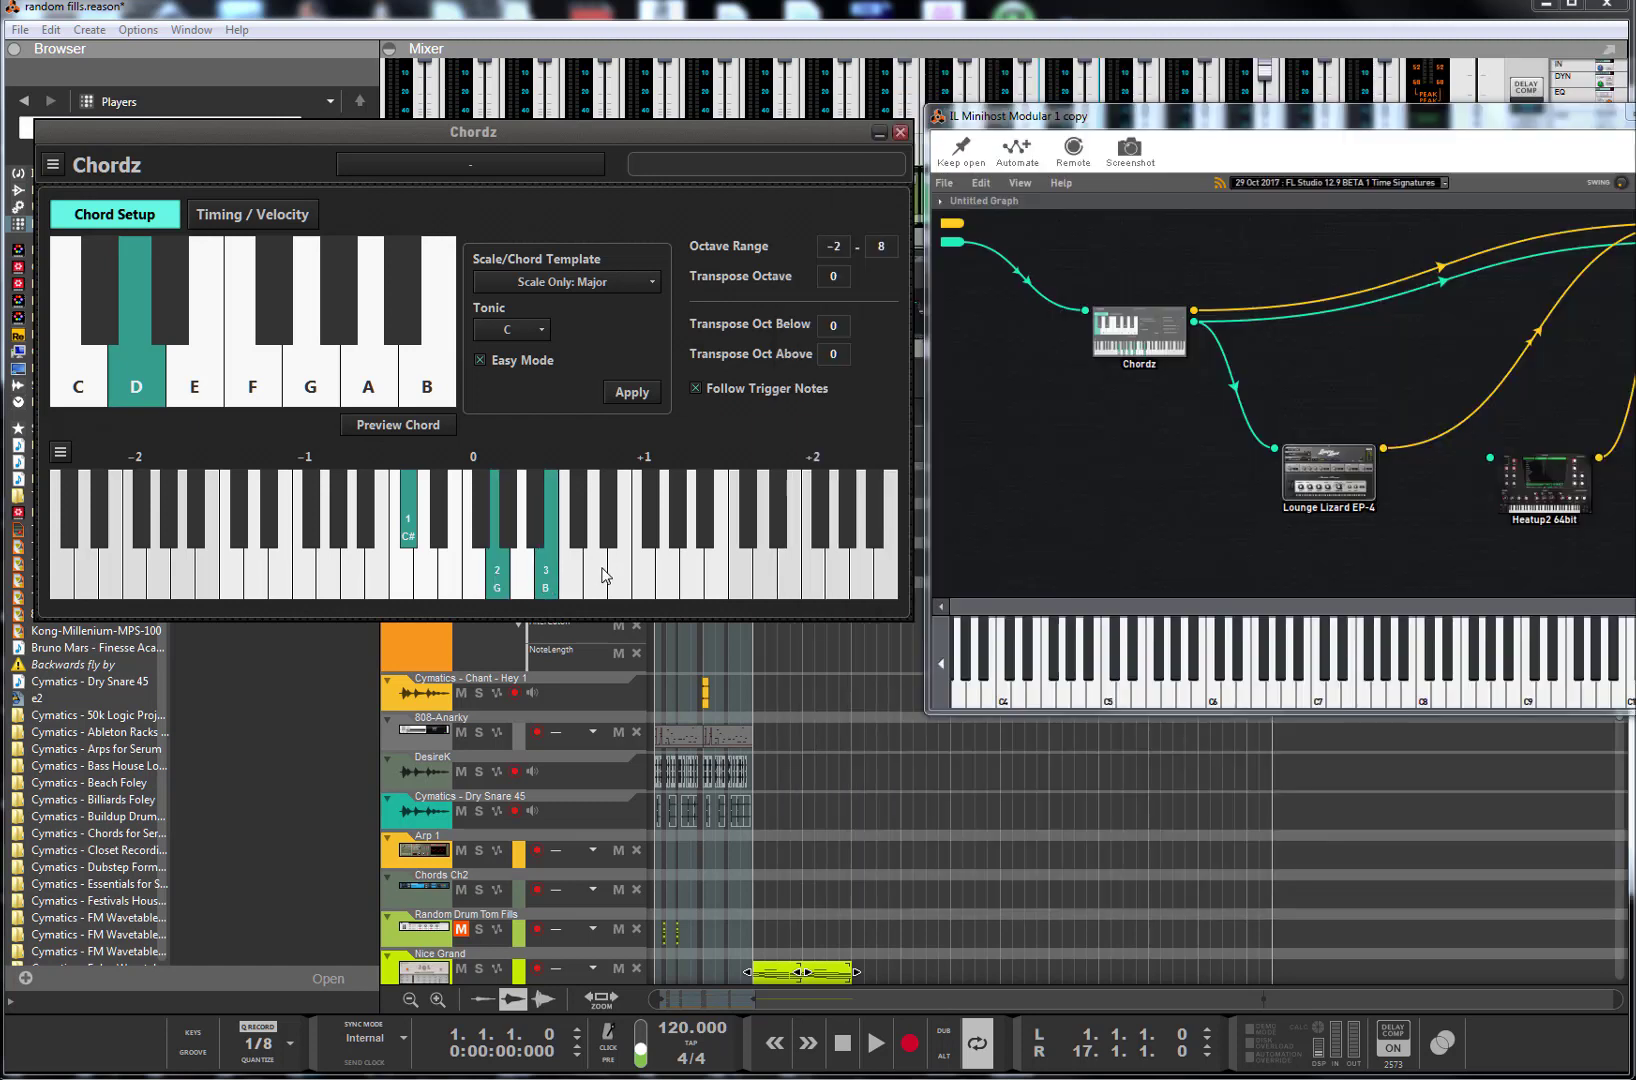
click(611, 576)
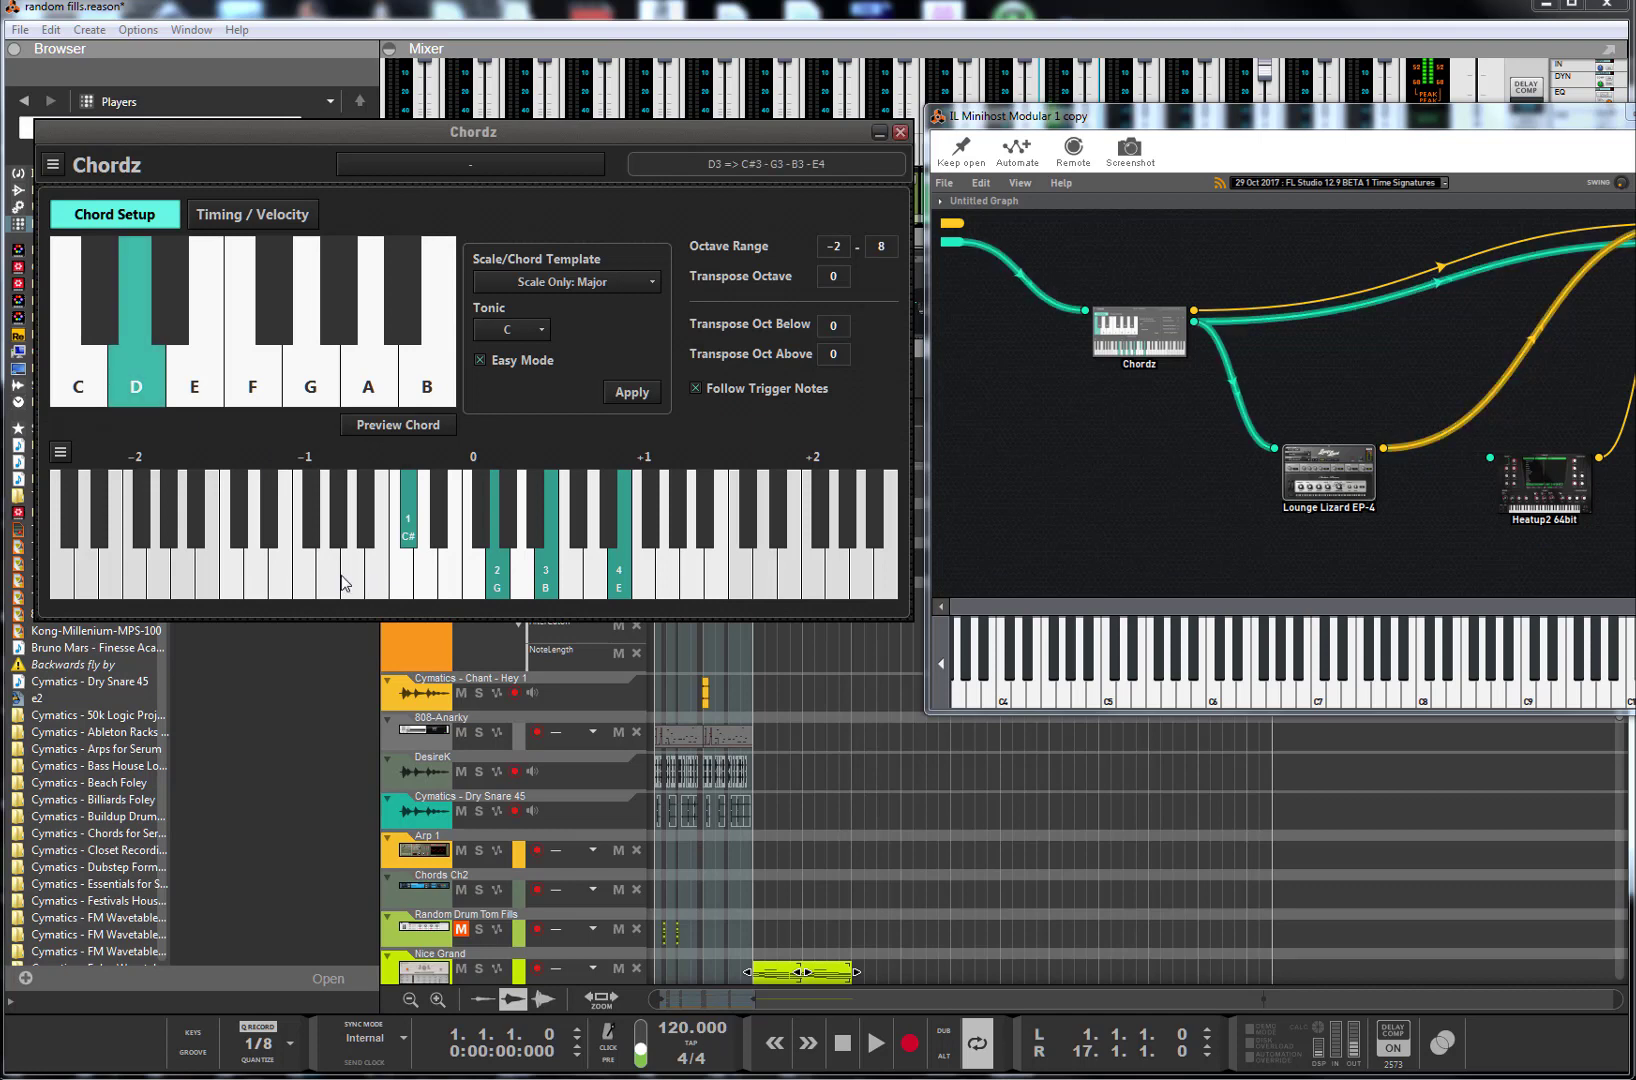
- Add a bass note to trigger D's chord, trying G2 and F2 before choosing E2
click(330, 575)
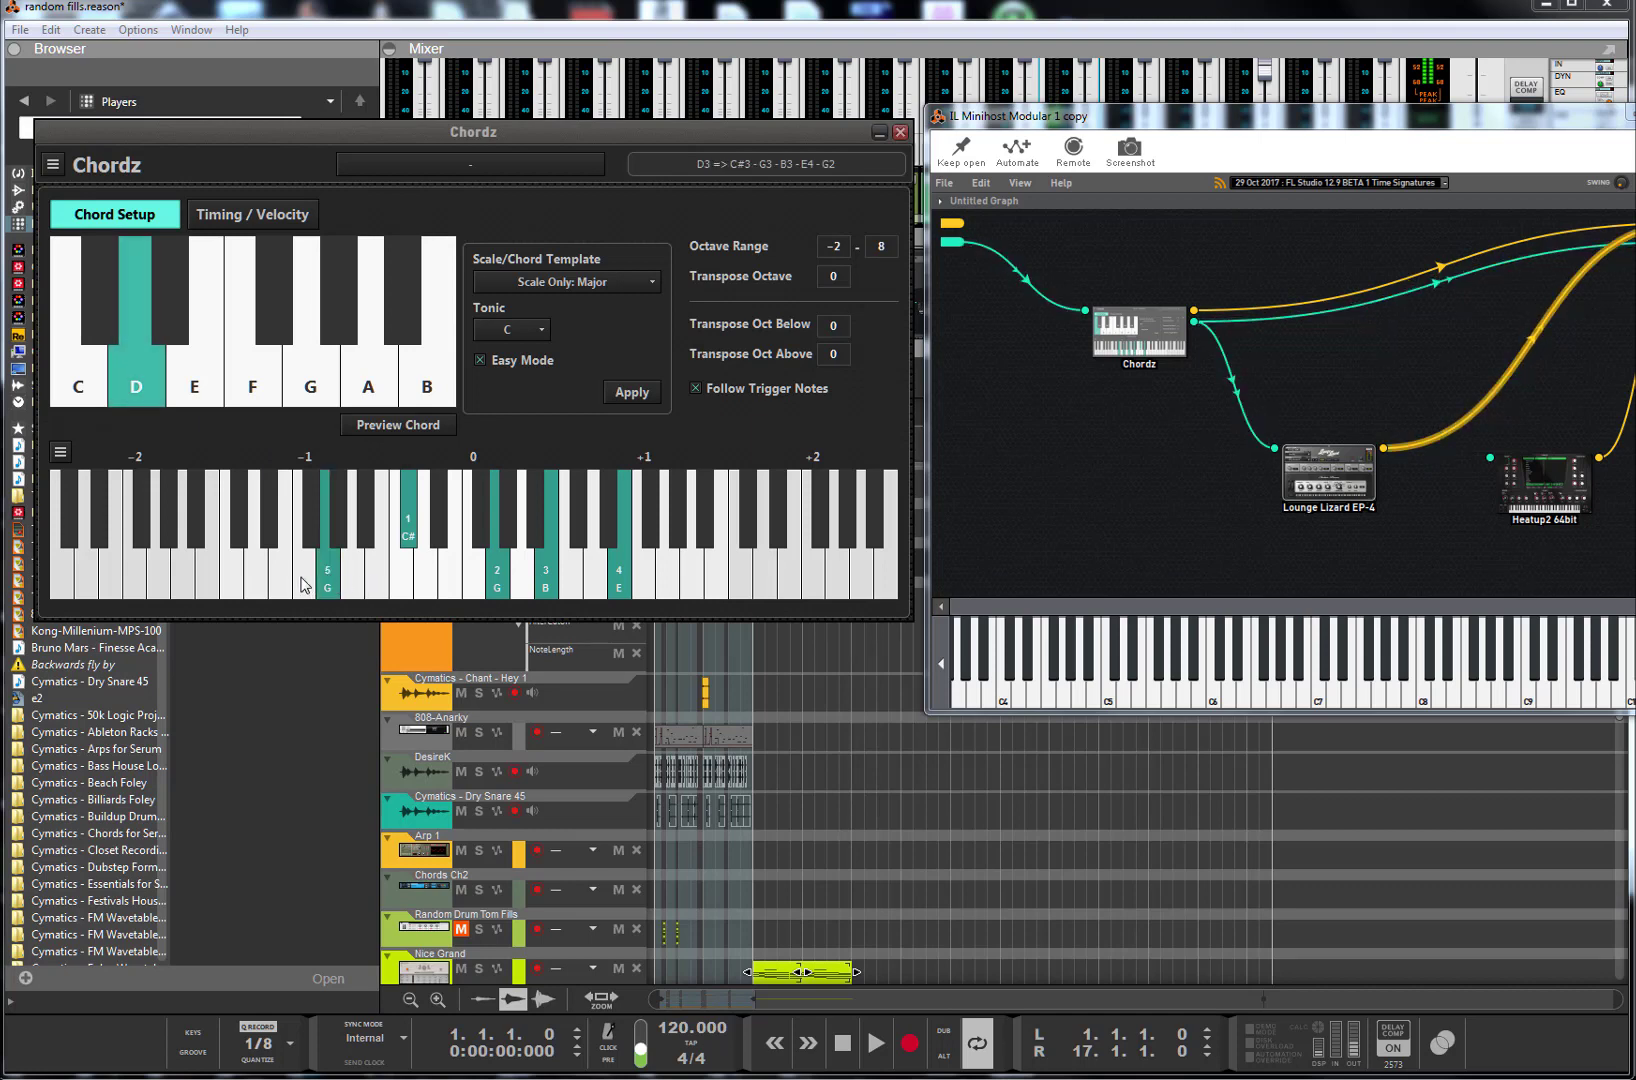
click(305, 585)
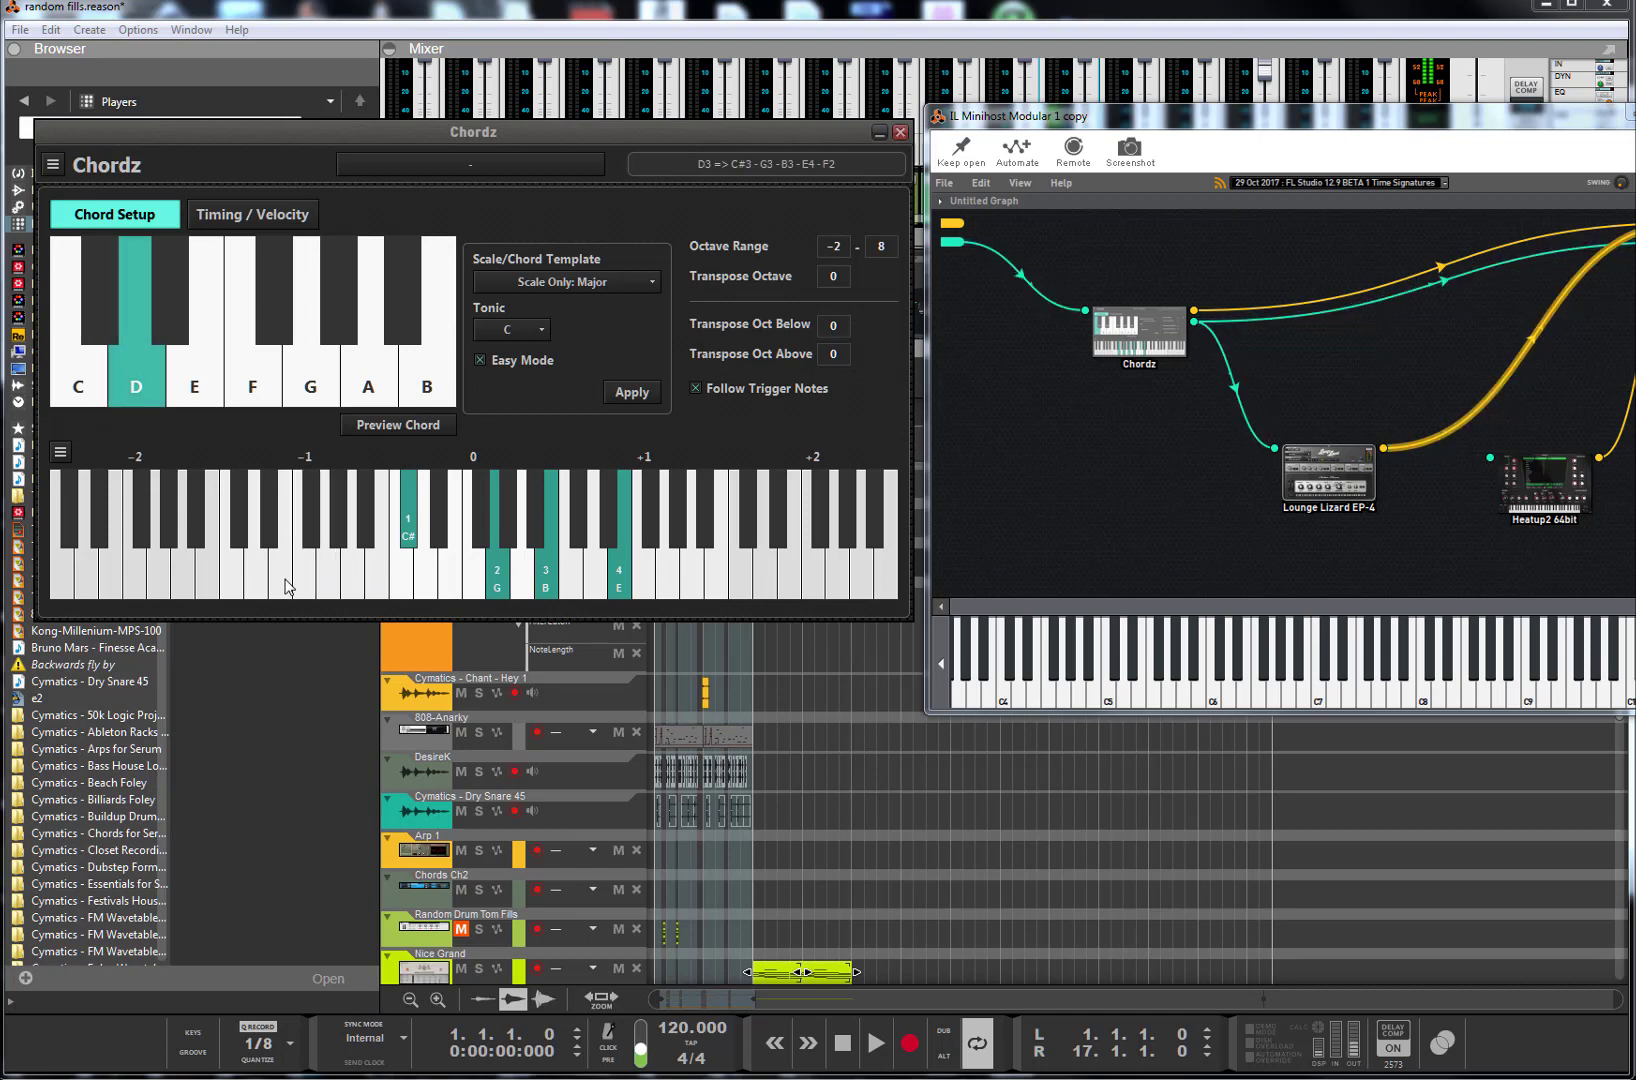
click(282, 585)
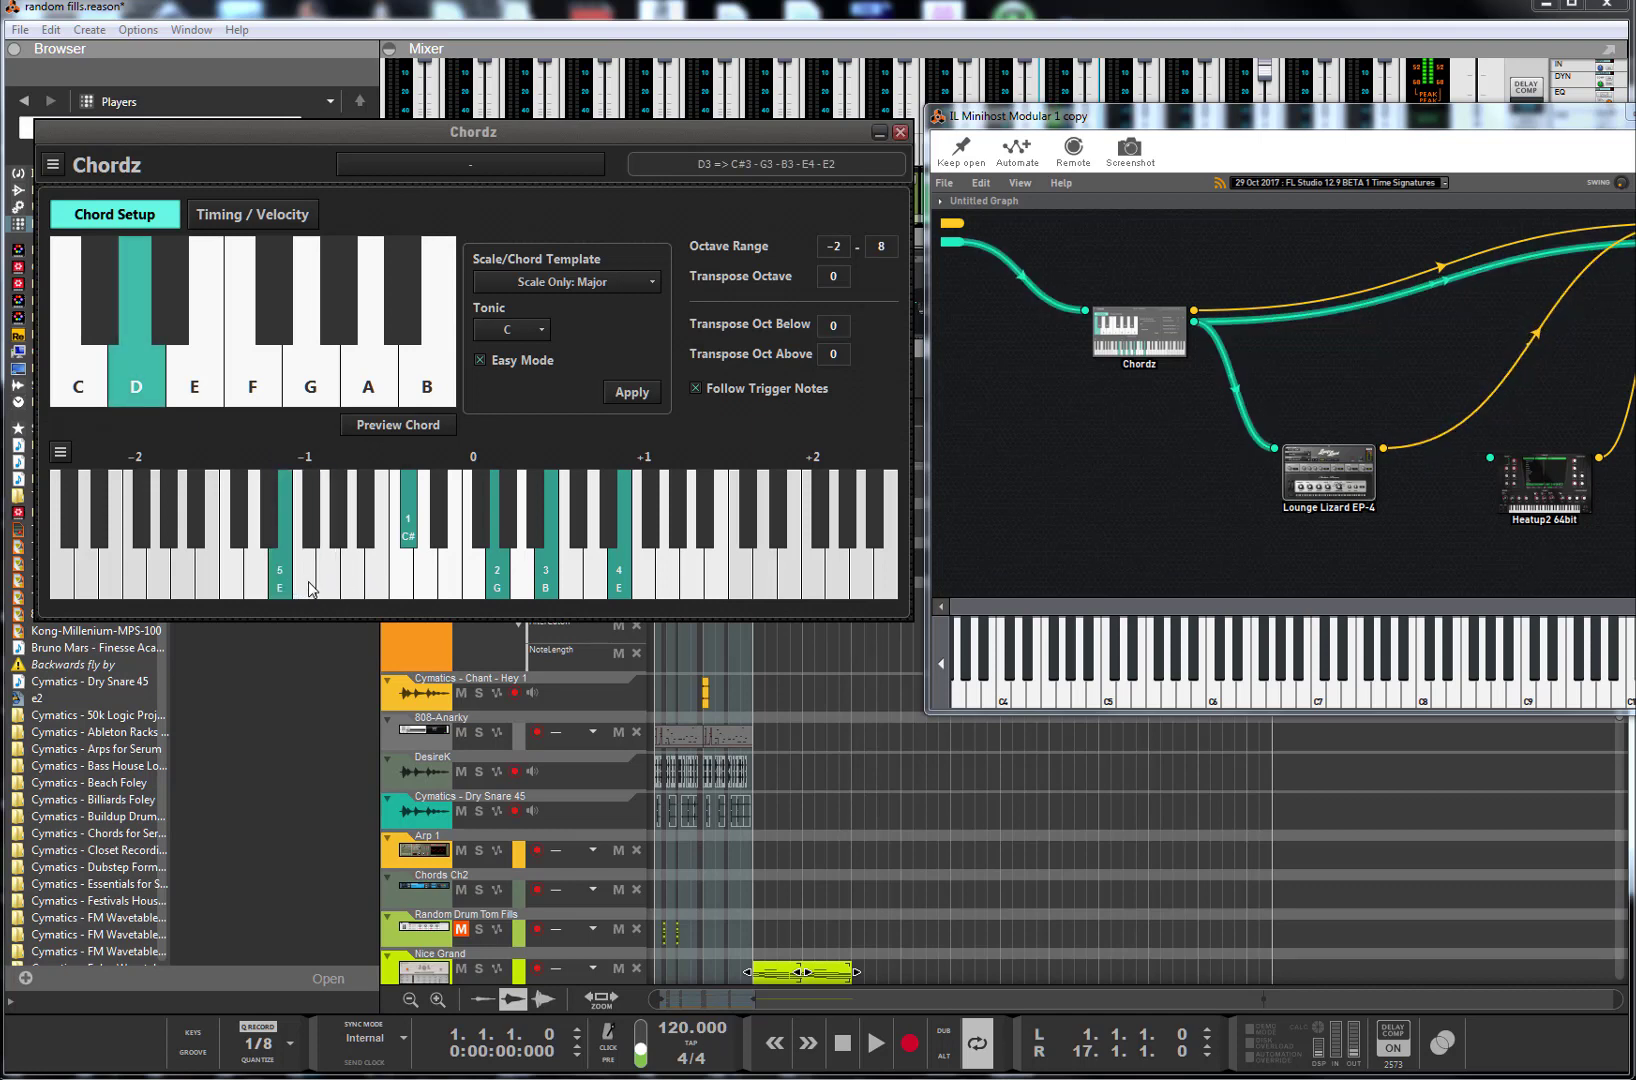
click(371, 585)
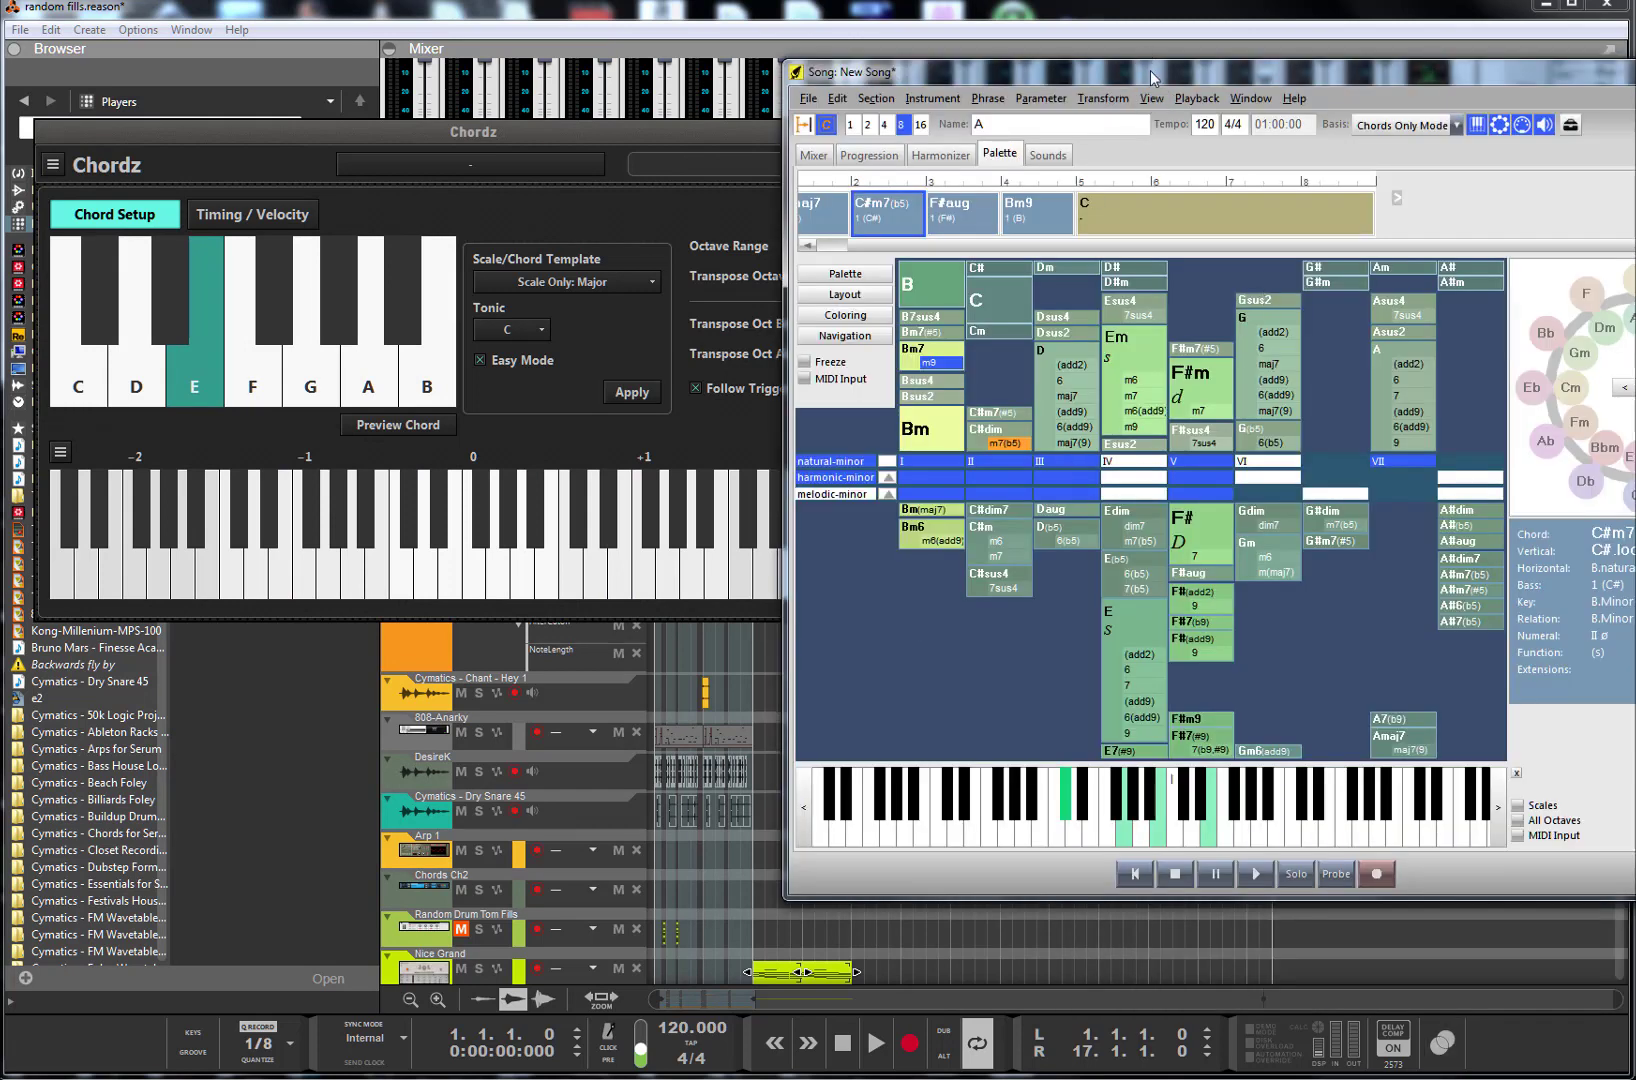
- Assign F#, A# and D in two octaves to trigger note E in Chordz, following the F#aug chord in the palette program
drag(1150, 70, 864, 57)
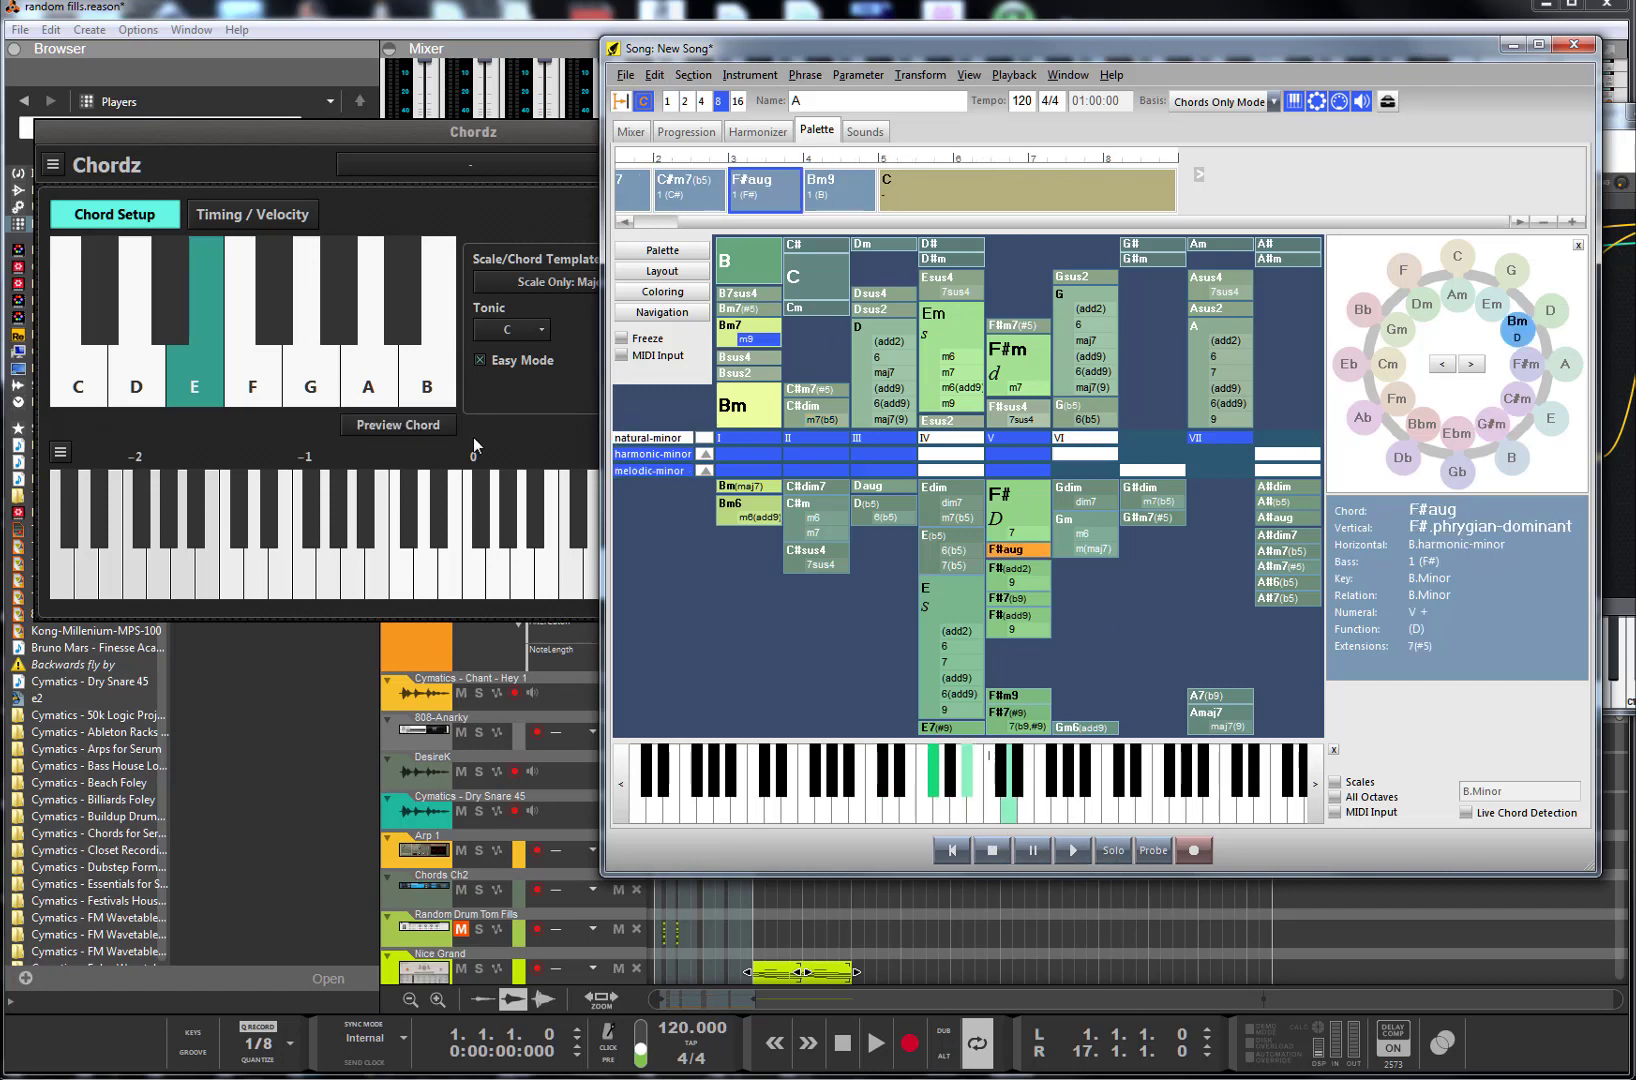
click(181, 379)
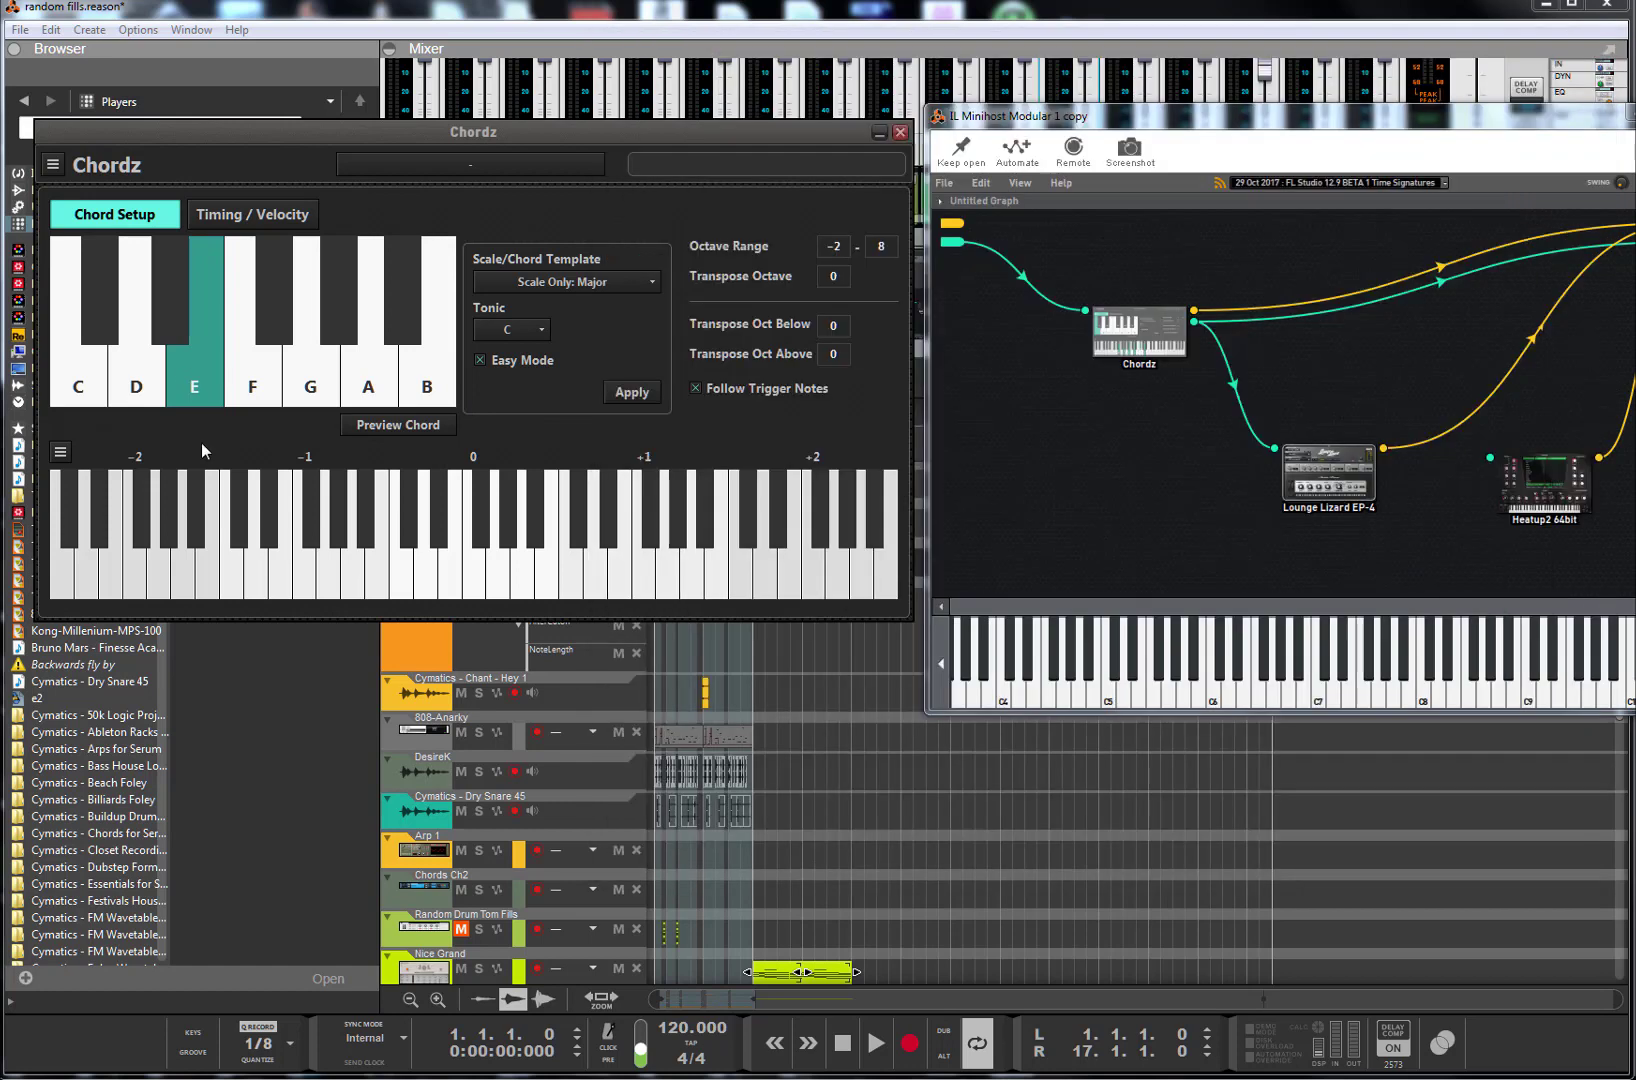
click(311, 538)
click(367, 540)
click(424, 595)
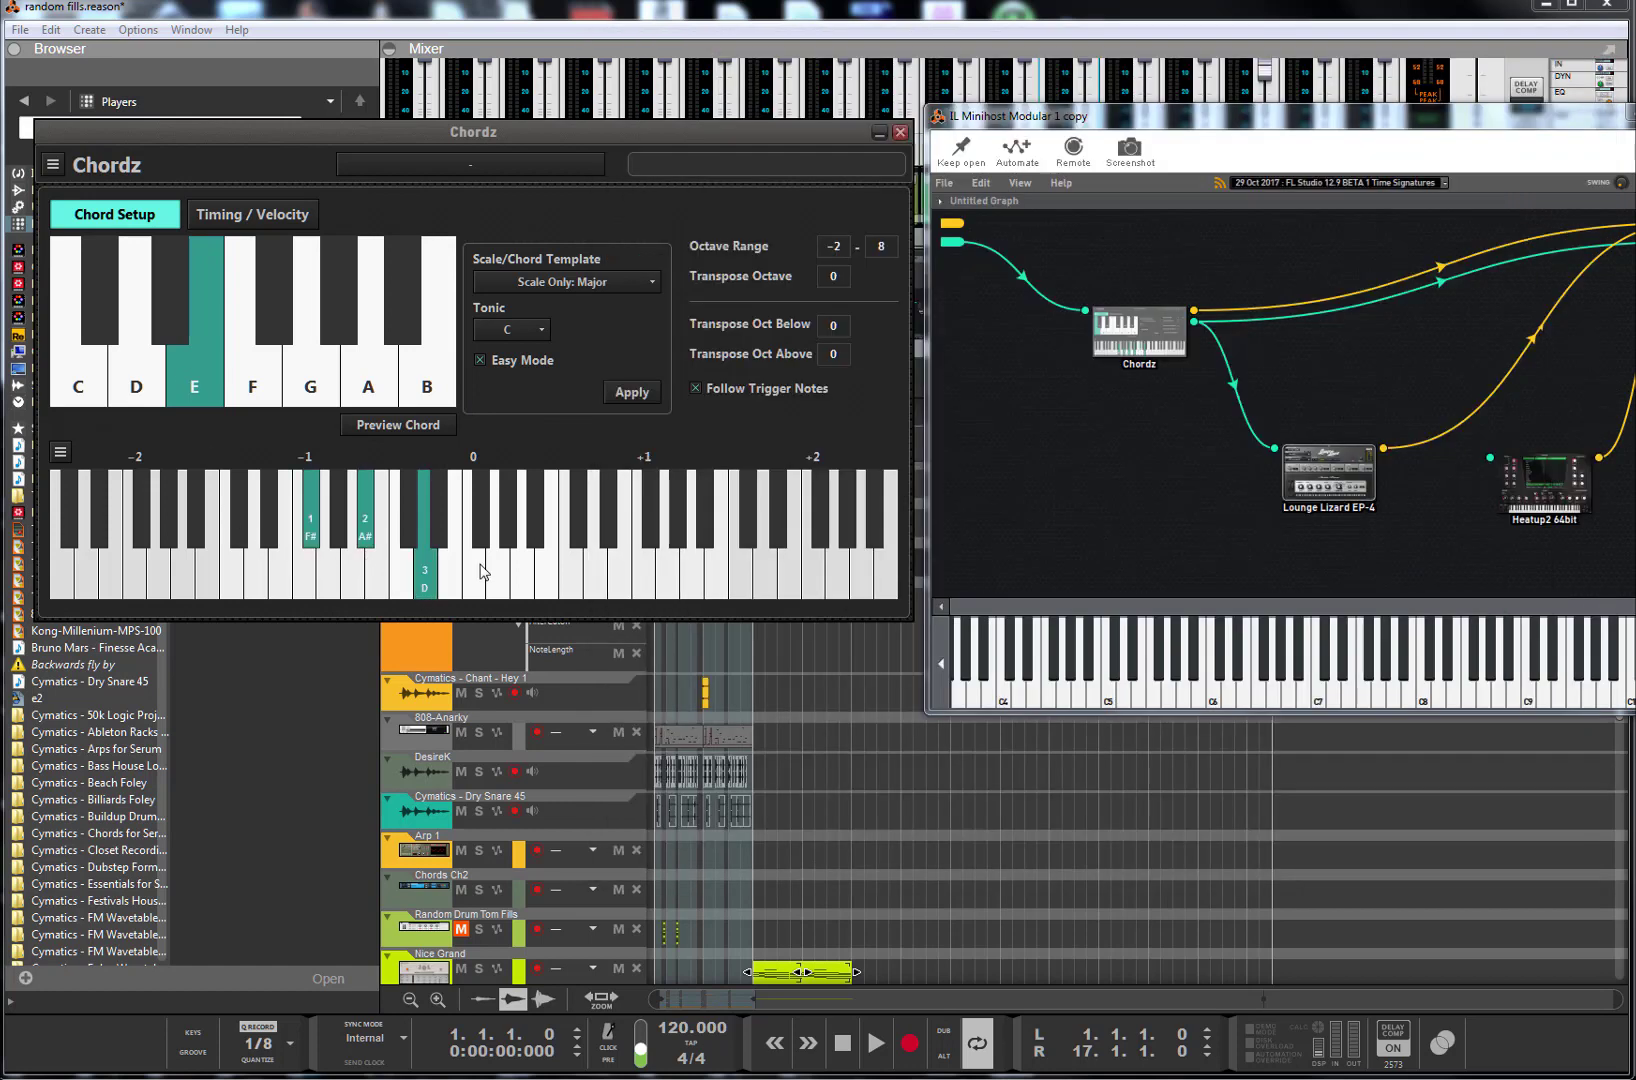
click(482, 540)
click(535, 542)
click(602, 590)
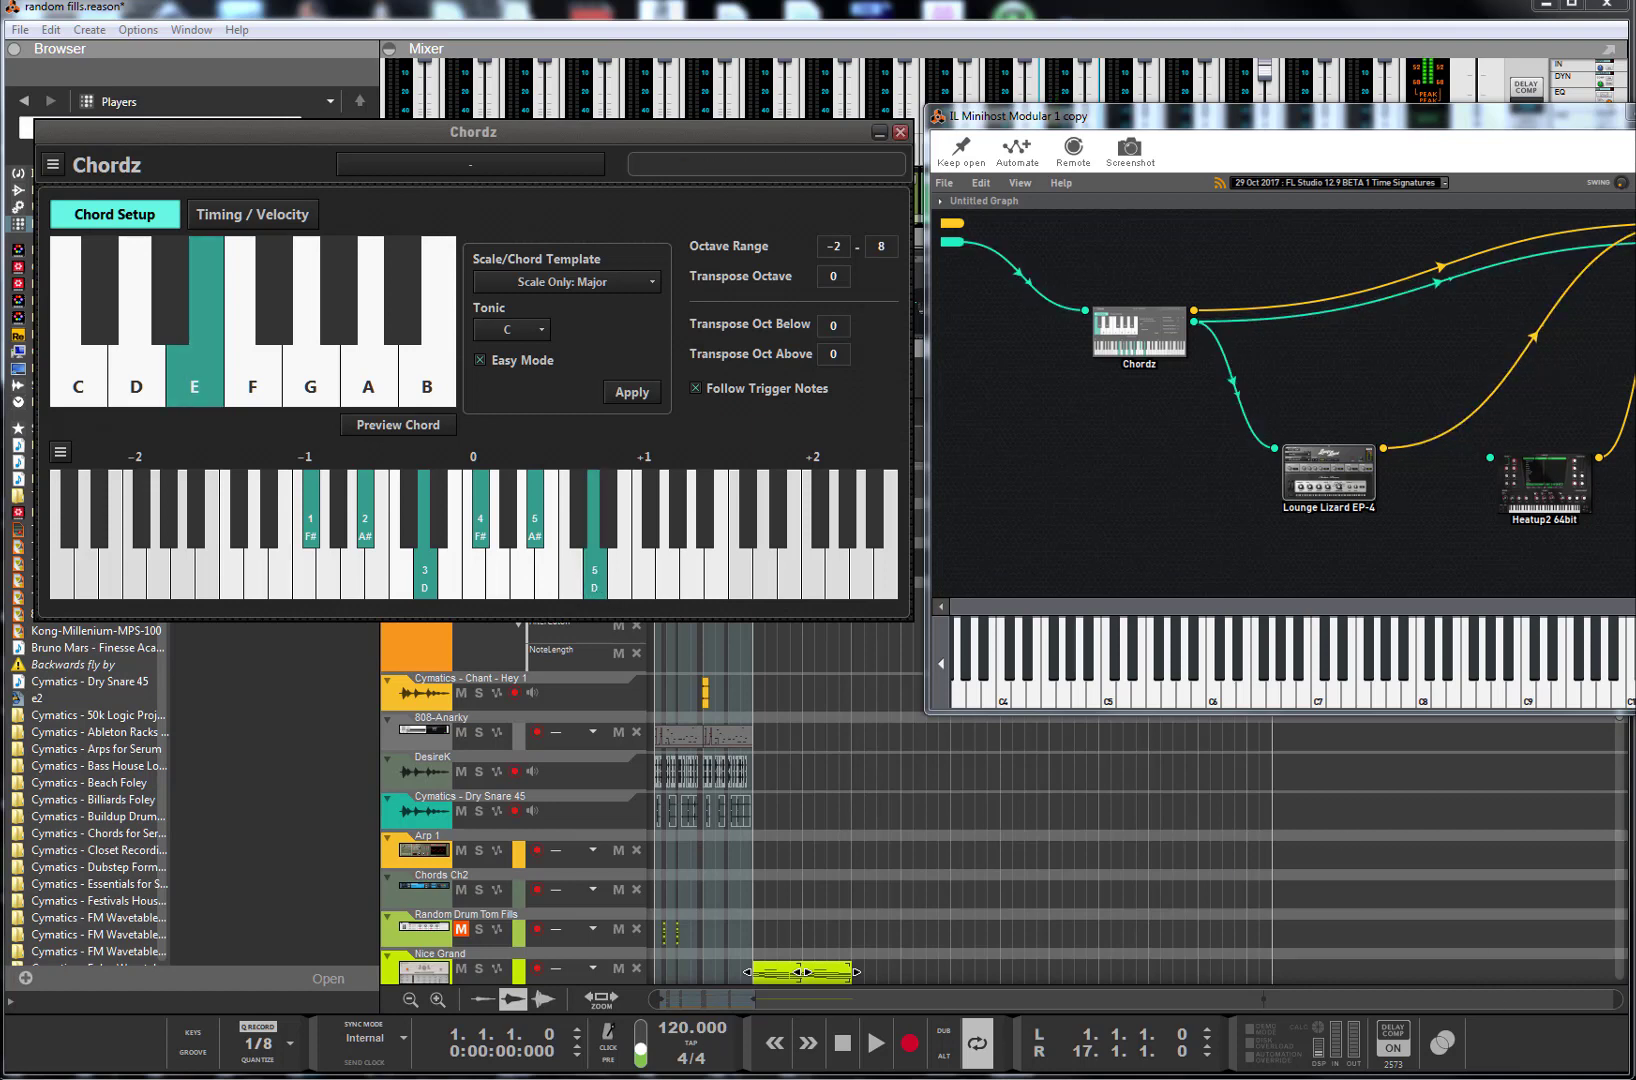
- Select the Bm9 chord in the palette program, place its window beside the Chordz keyboard, and return to Chordz with trigger note F selected
key(alt+Tab)
click(849, 182)
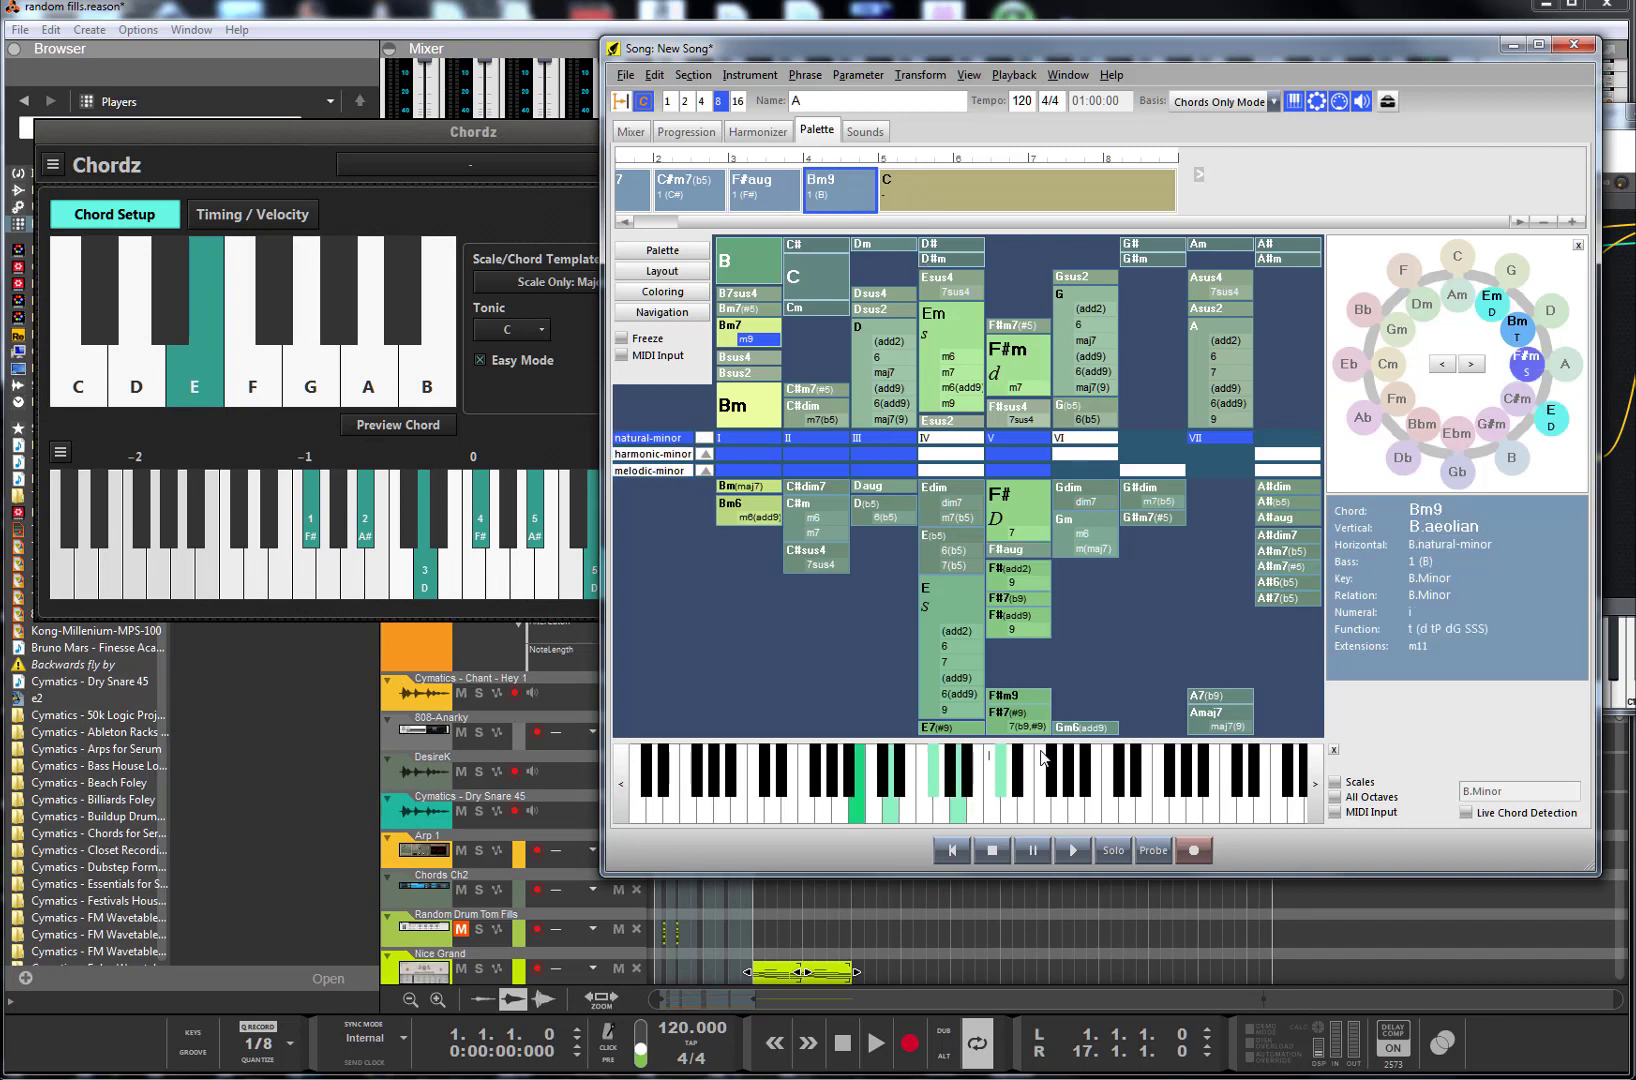
click(1076, 852)
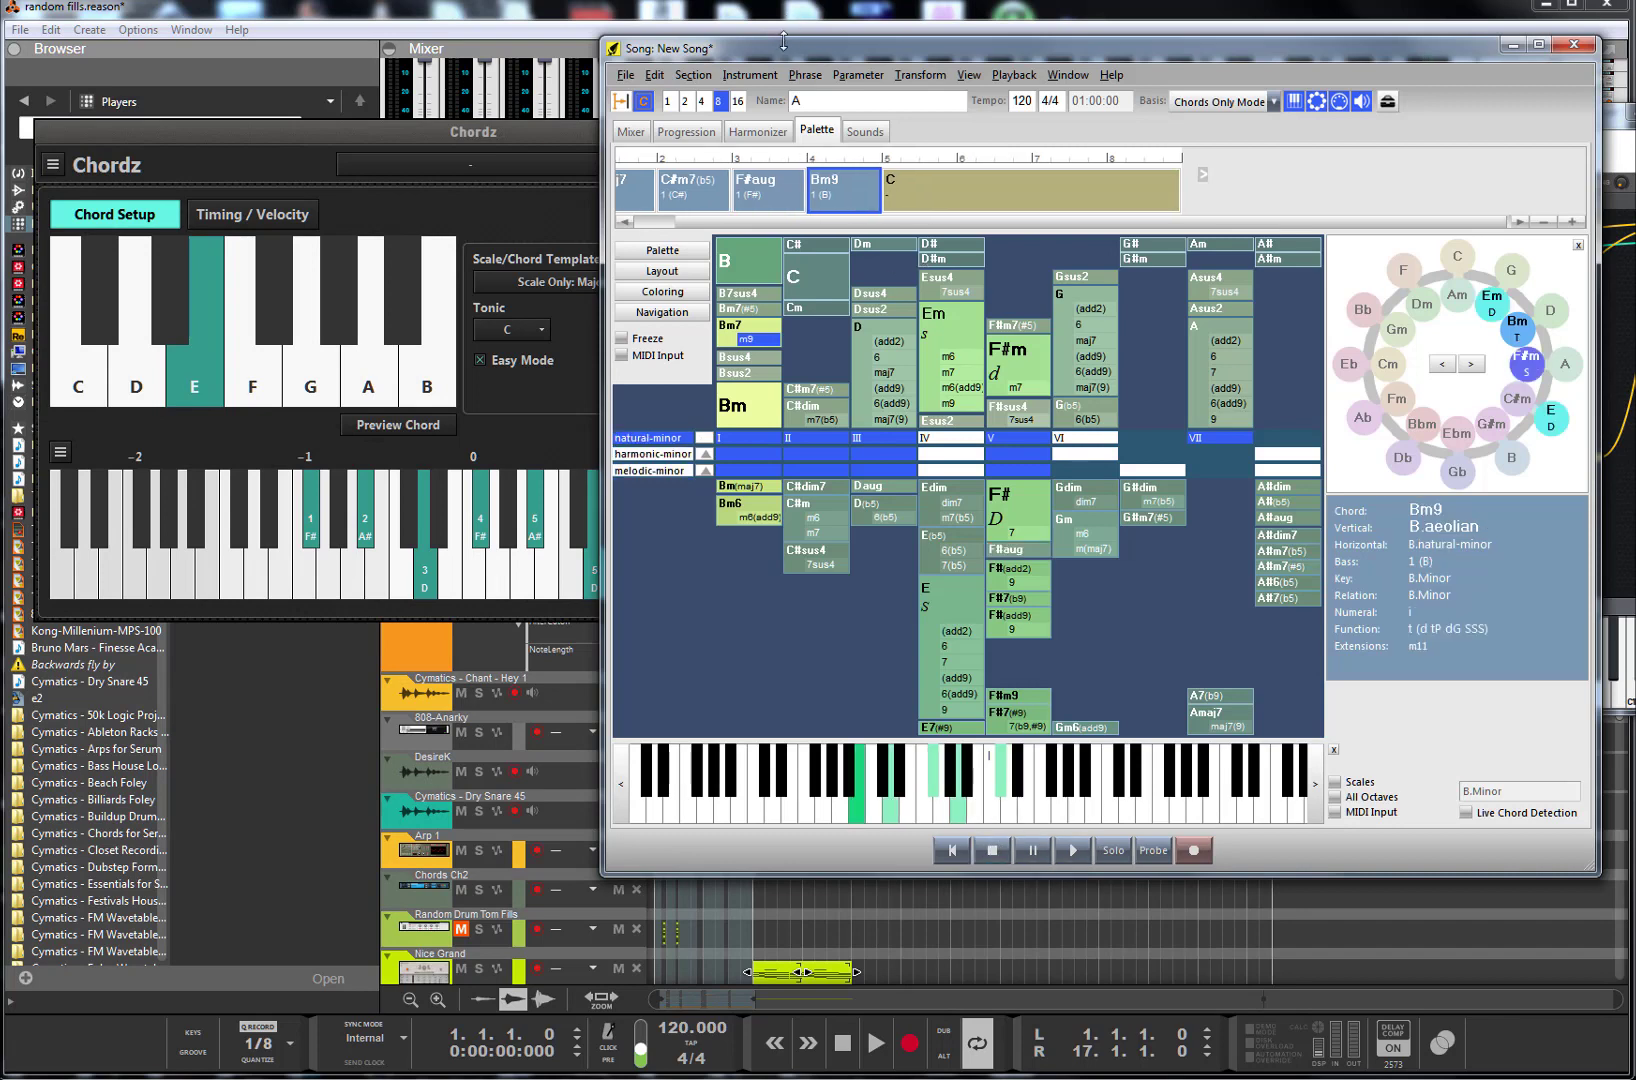
drag(803, 58, 1106, 70)
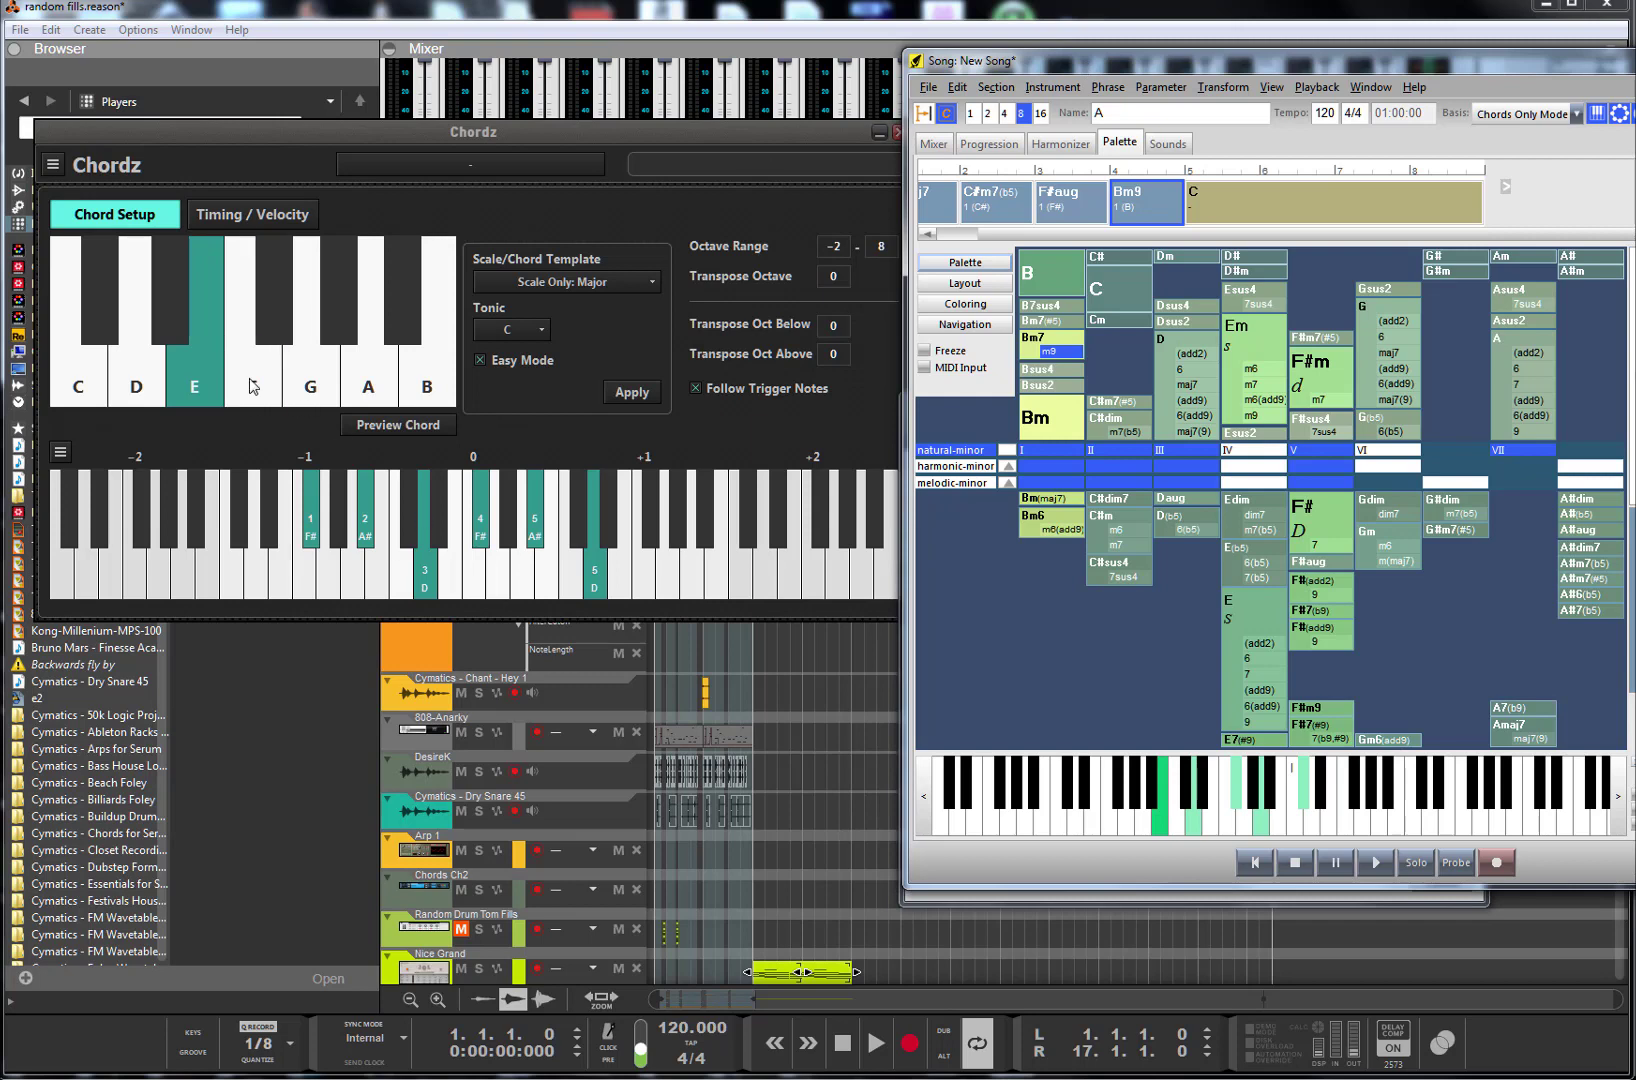
click(897, 703)
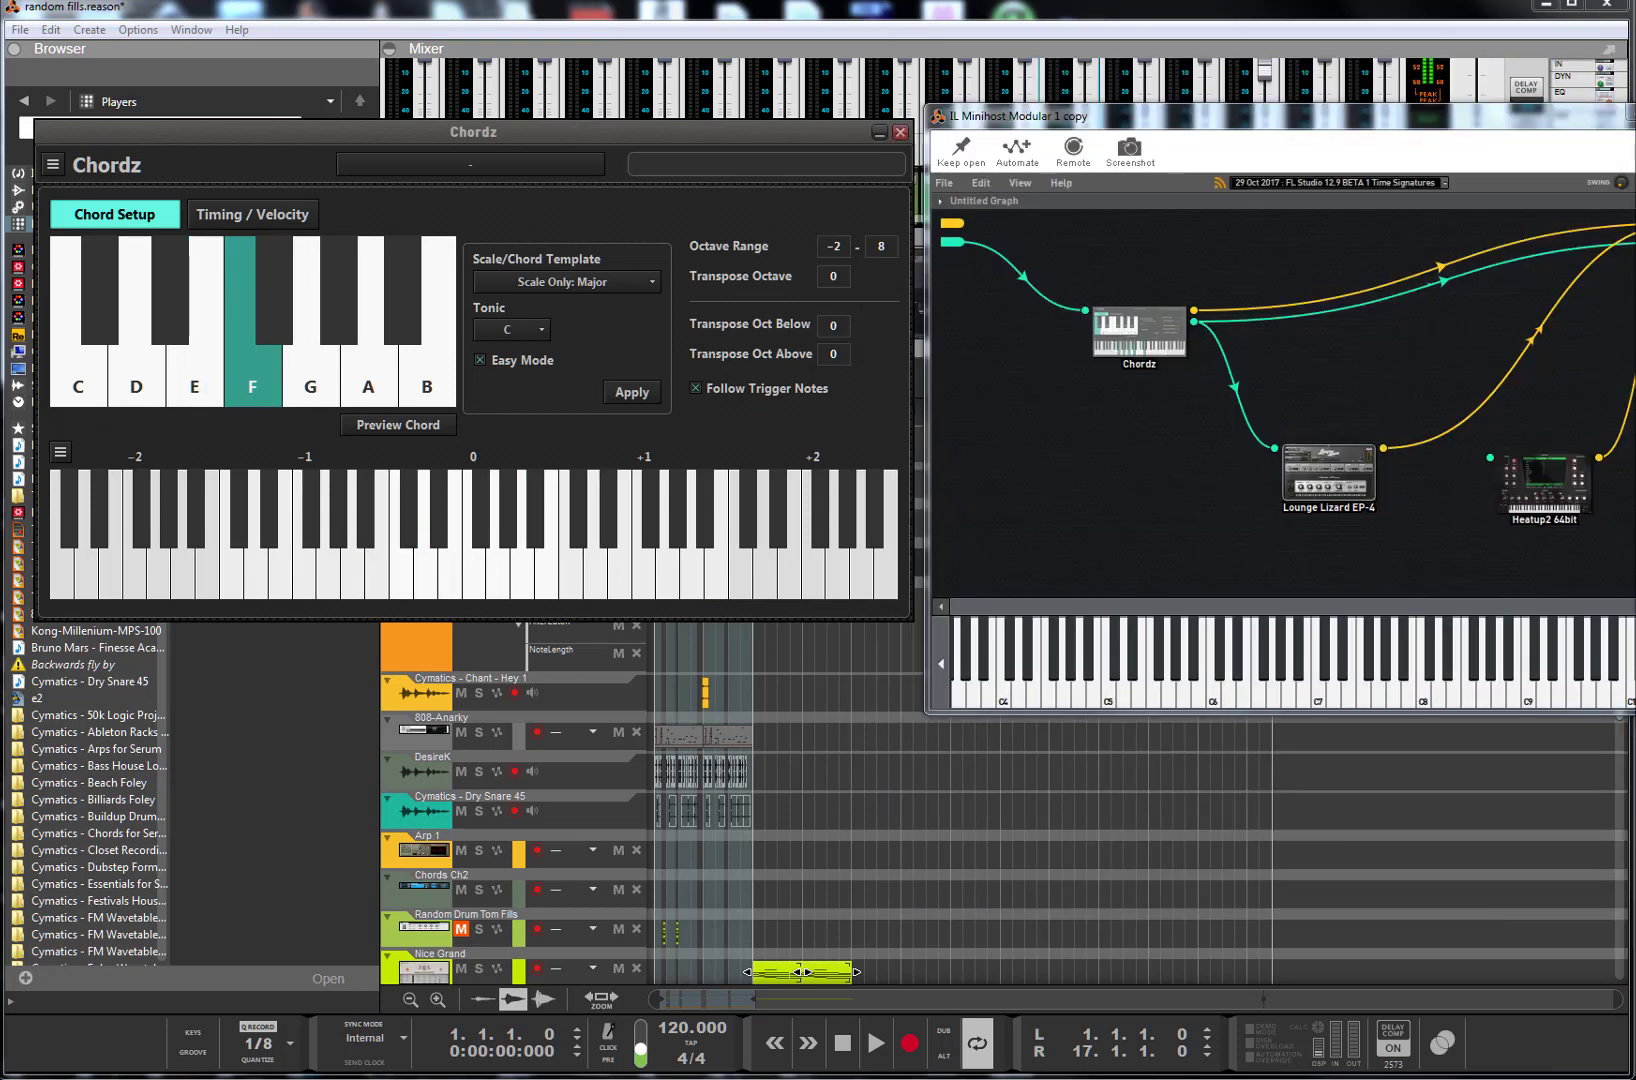
- Assign B, D, F#, A and C# plus a higher A to trigger note F in Chordz, following the Bm9 chord in the palette program
key(alt+Tab)
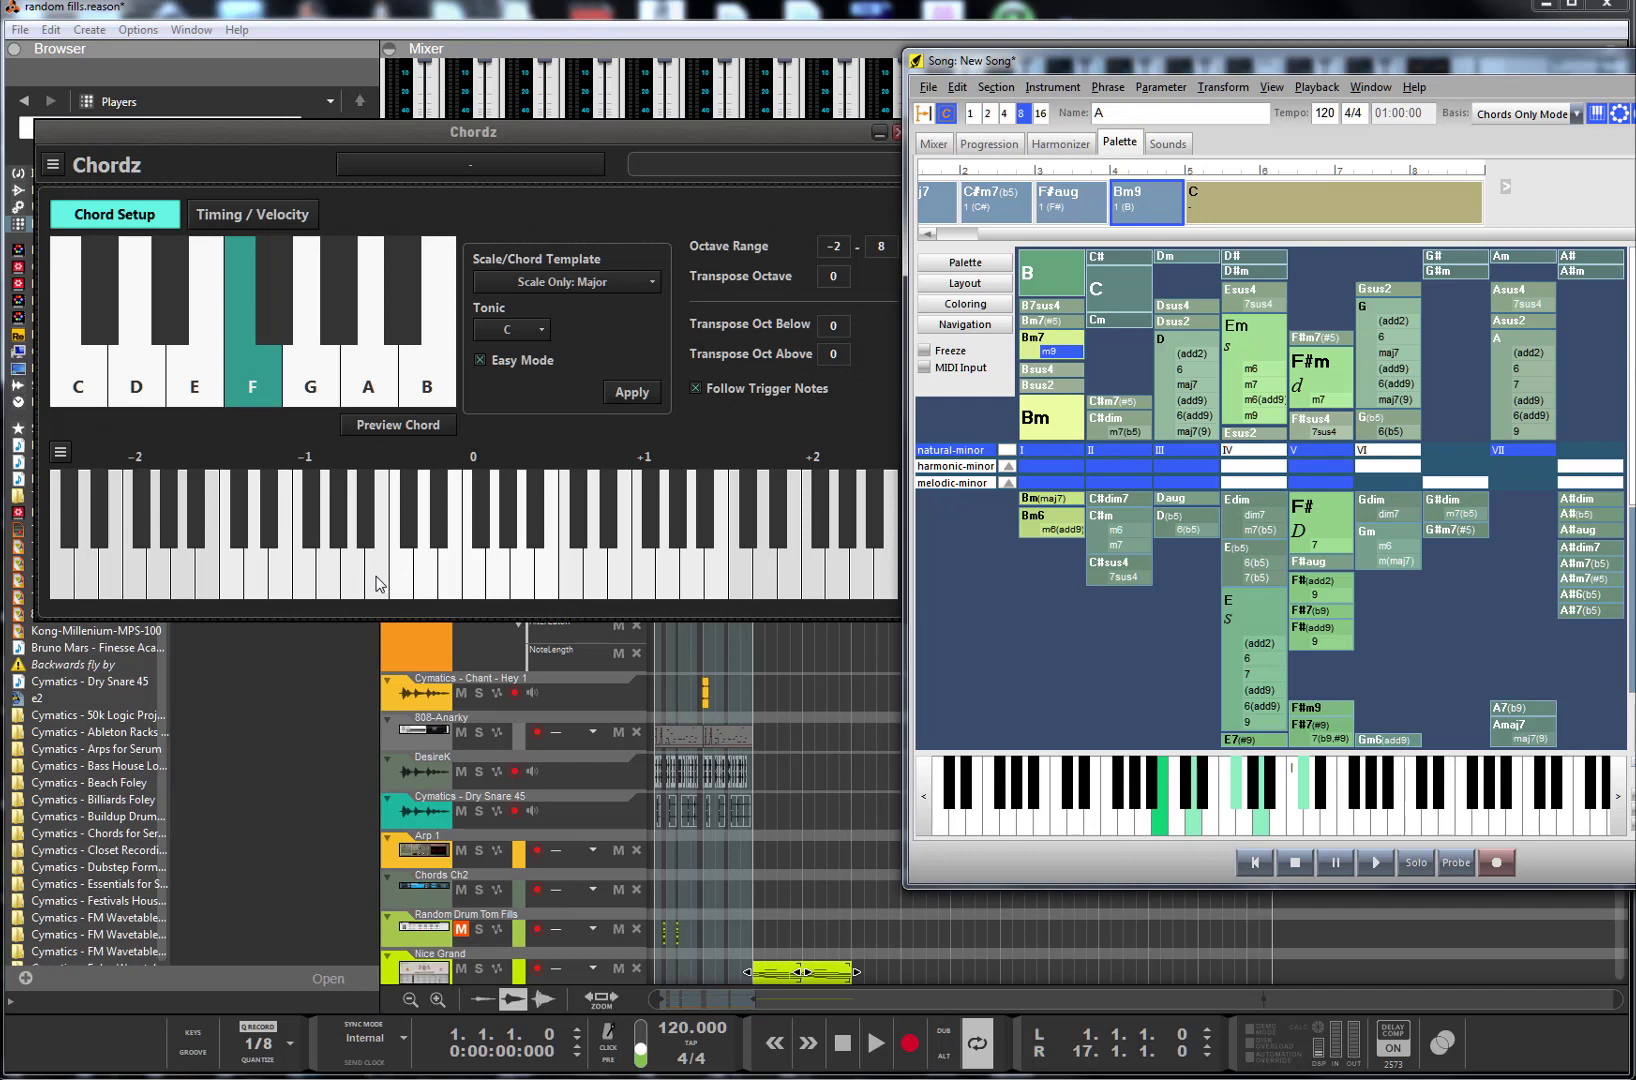
click(376, 584)
click(424, 584)
click(484, 528)
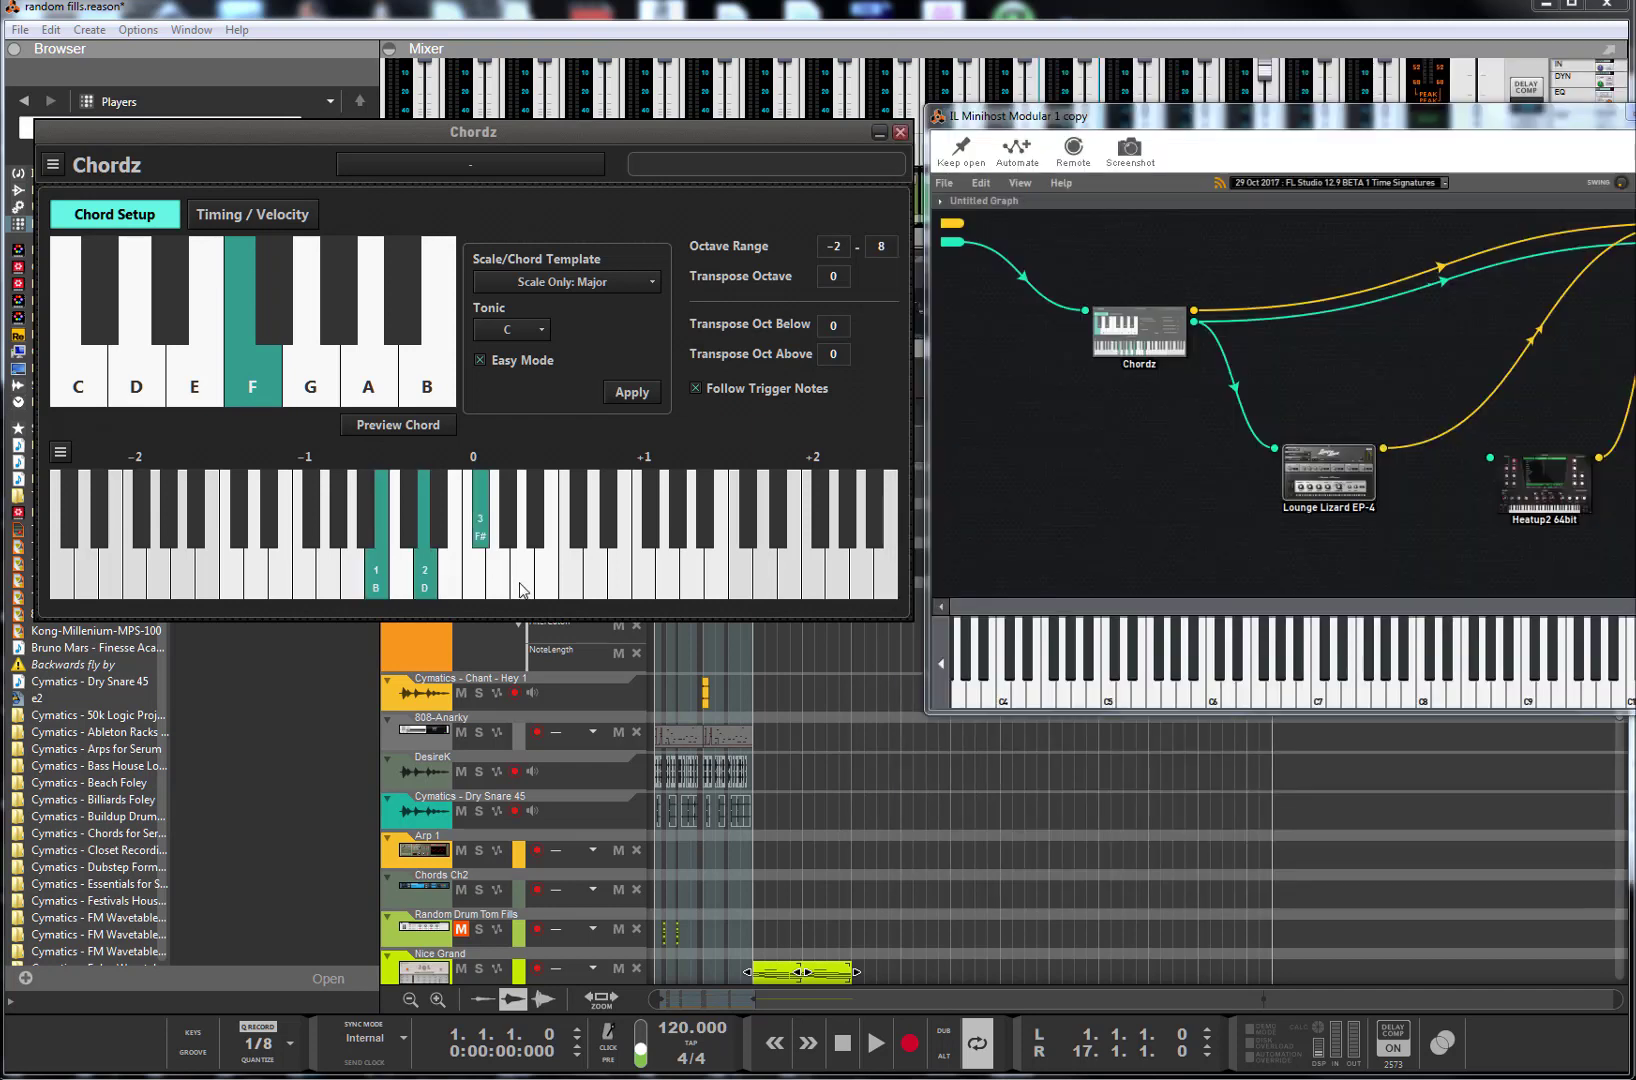
click(520, 584)
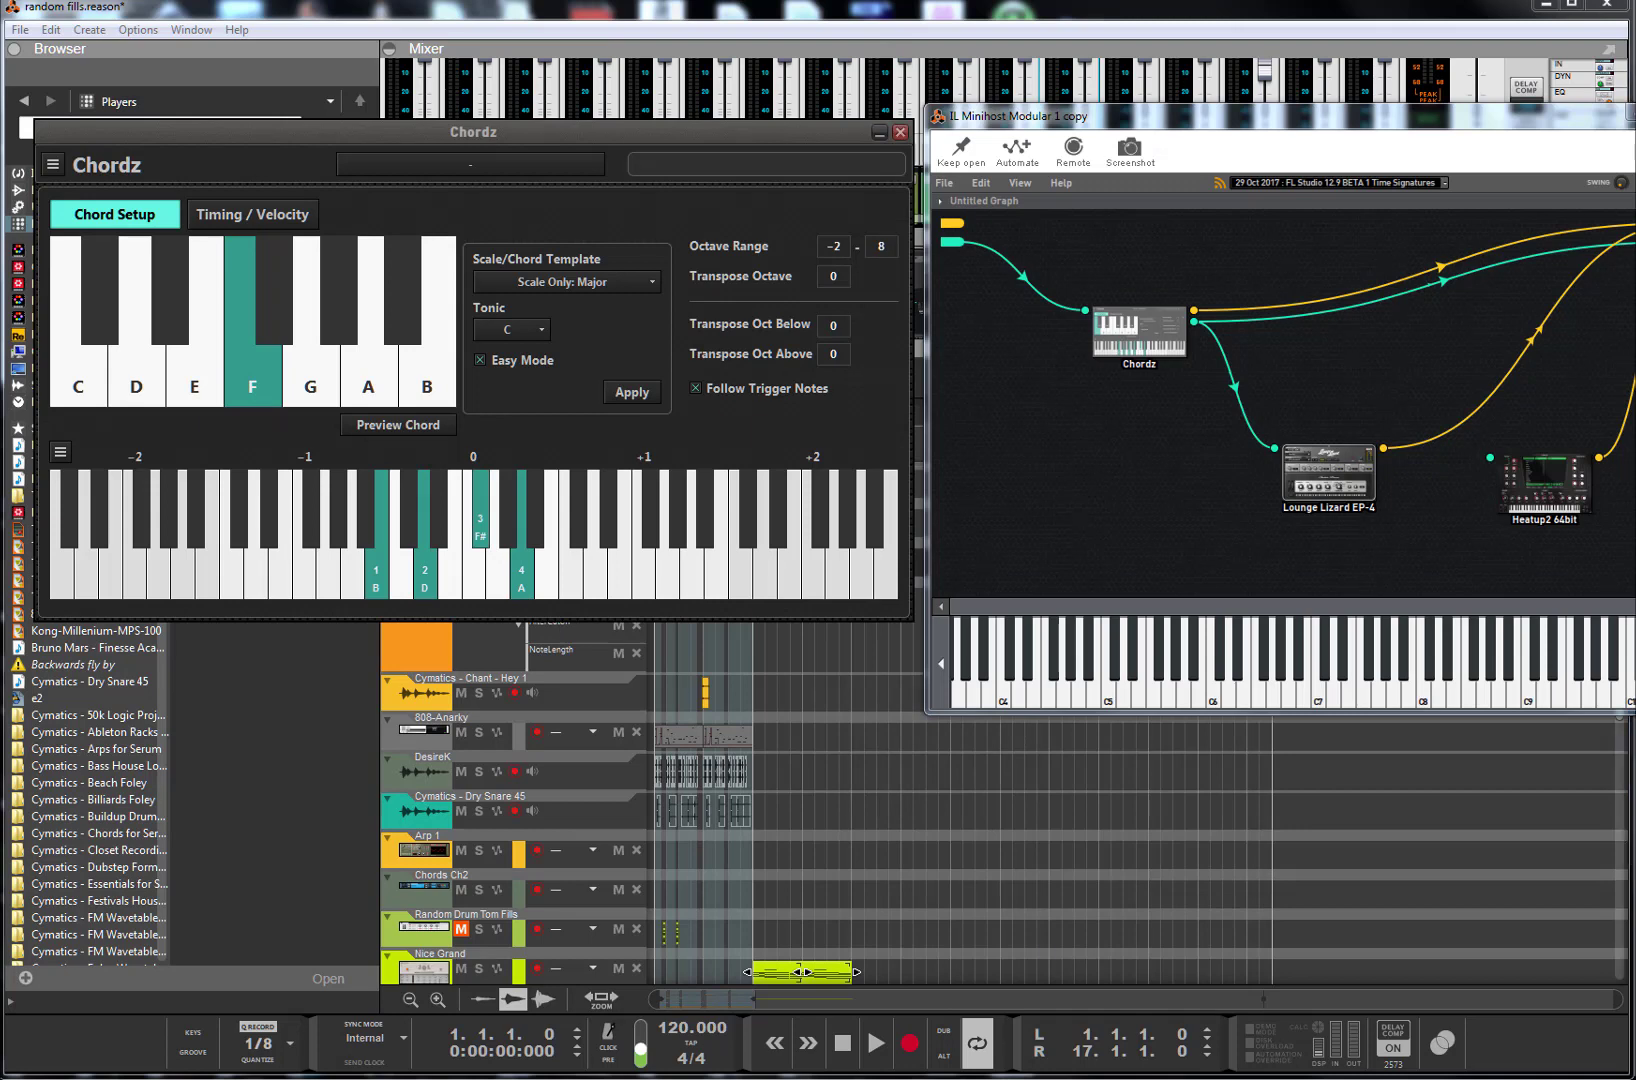
key(alt+Tab)
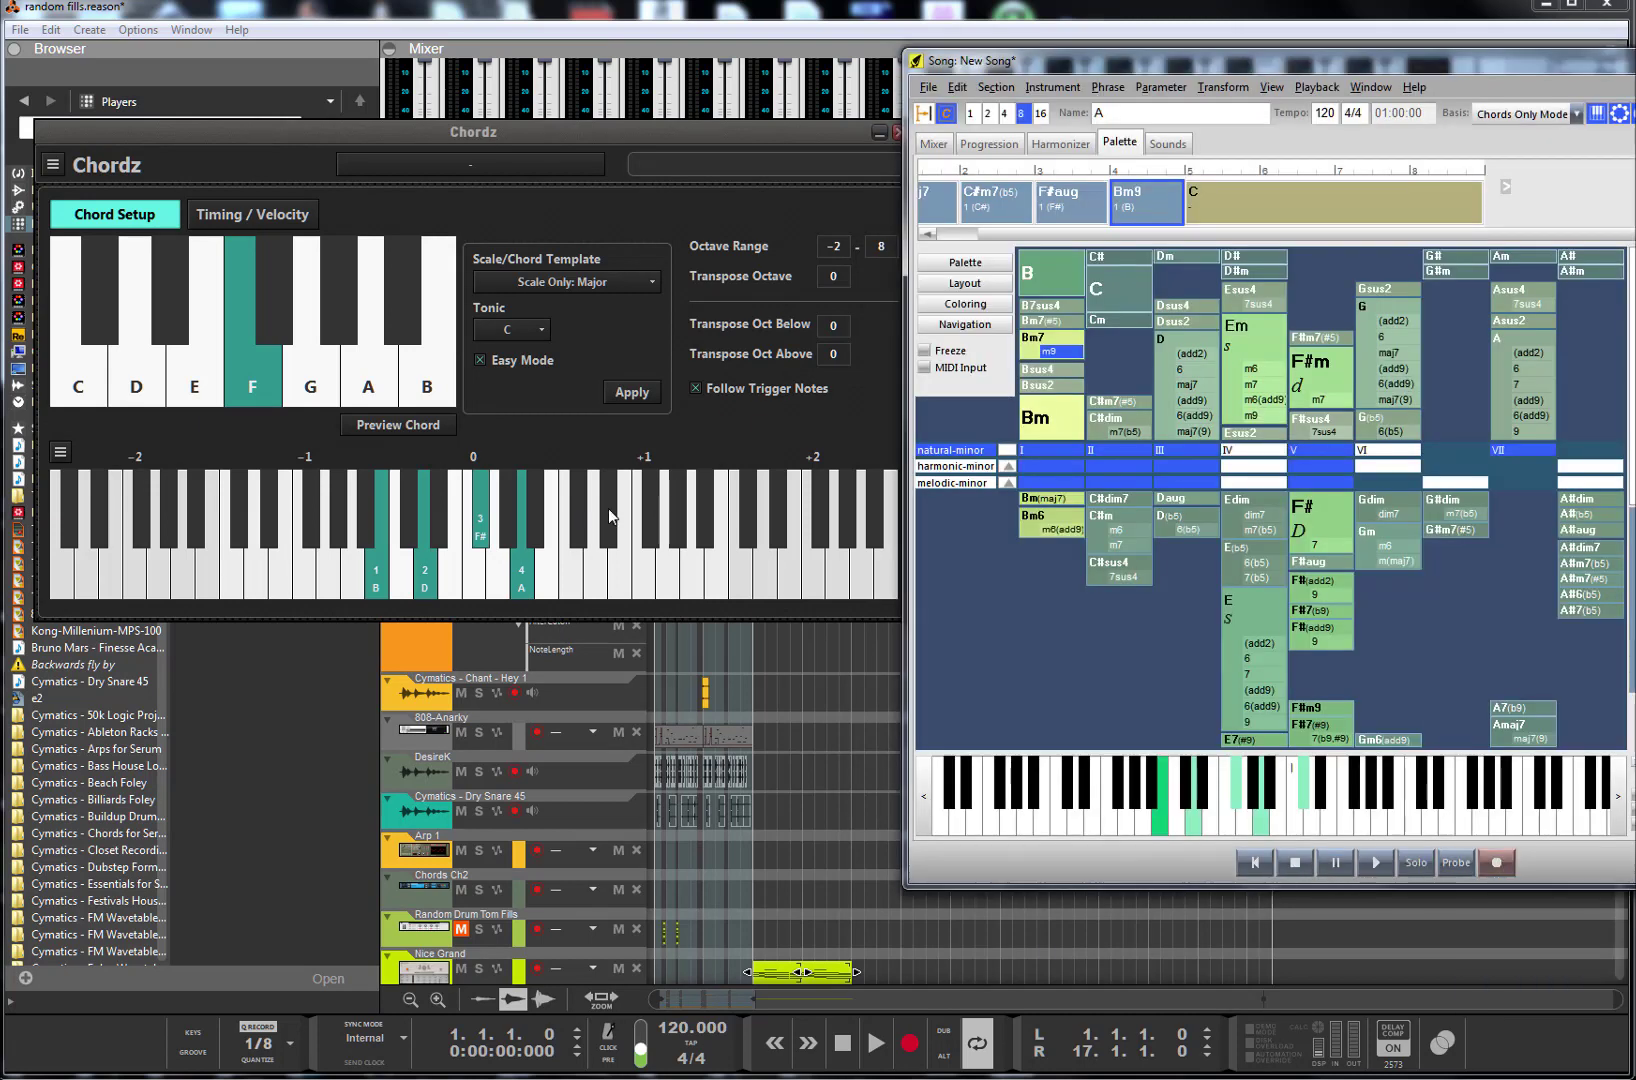
click(575, 521)
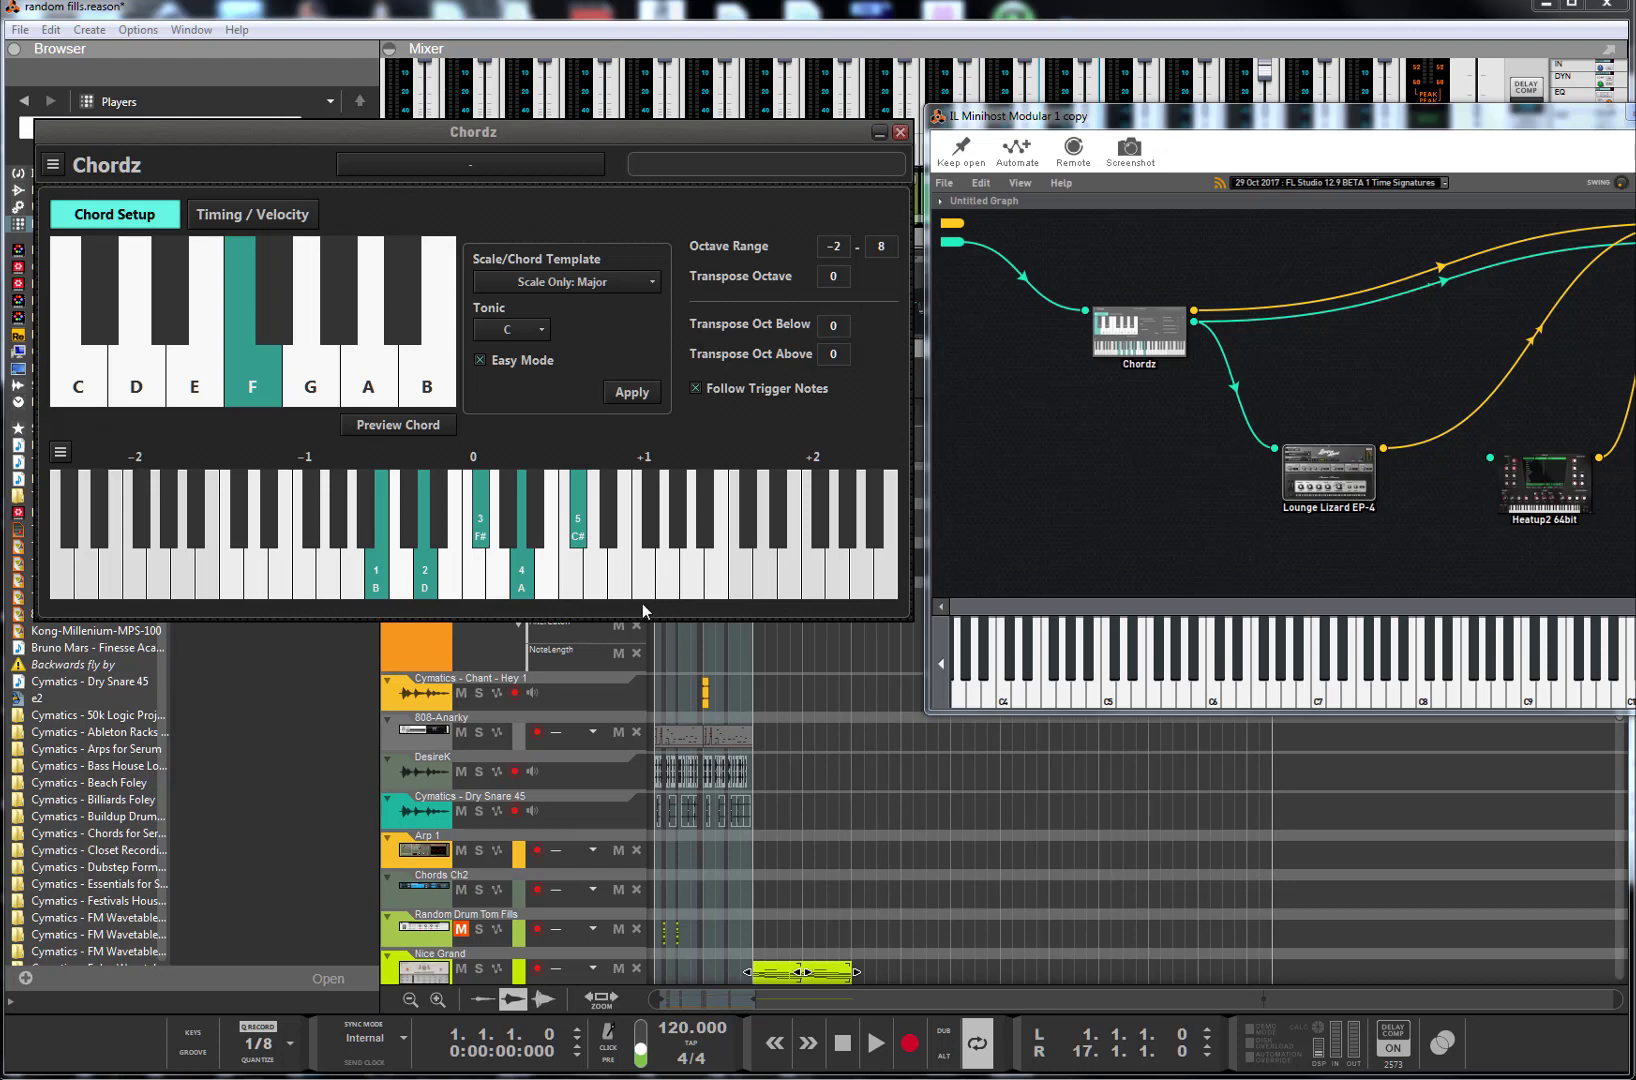
click(691, 584)
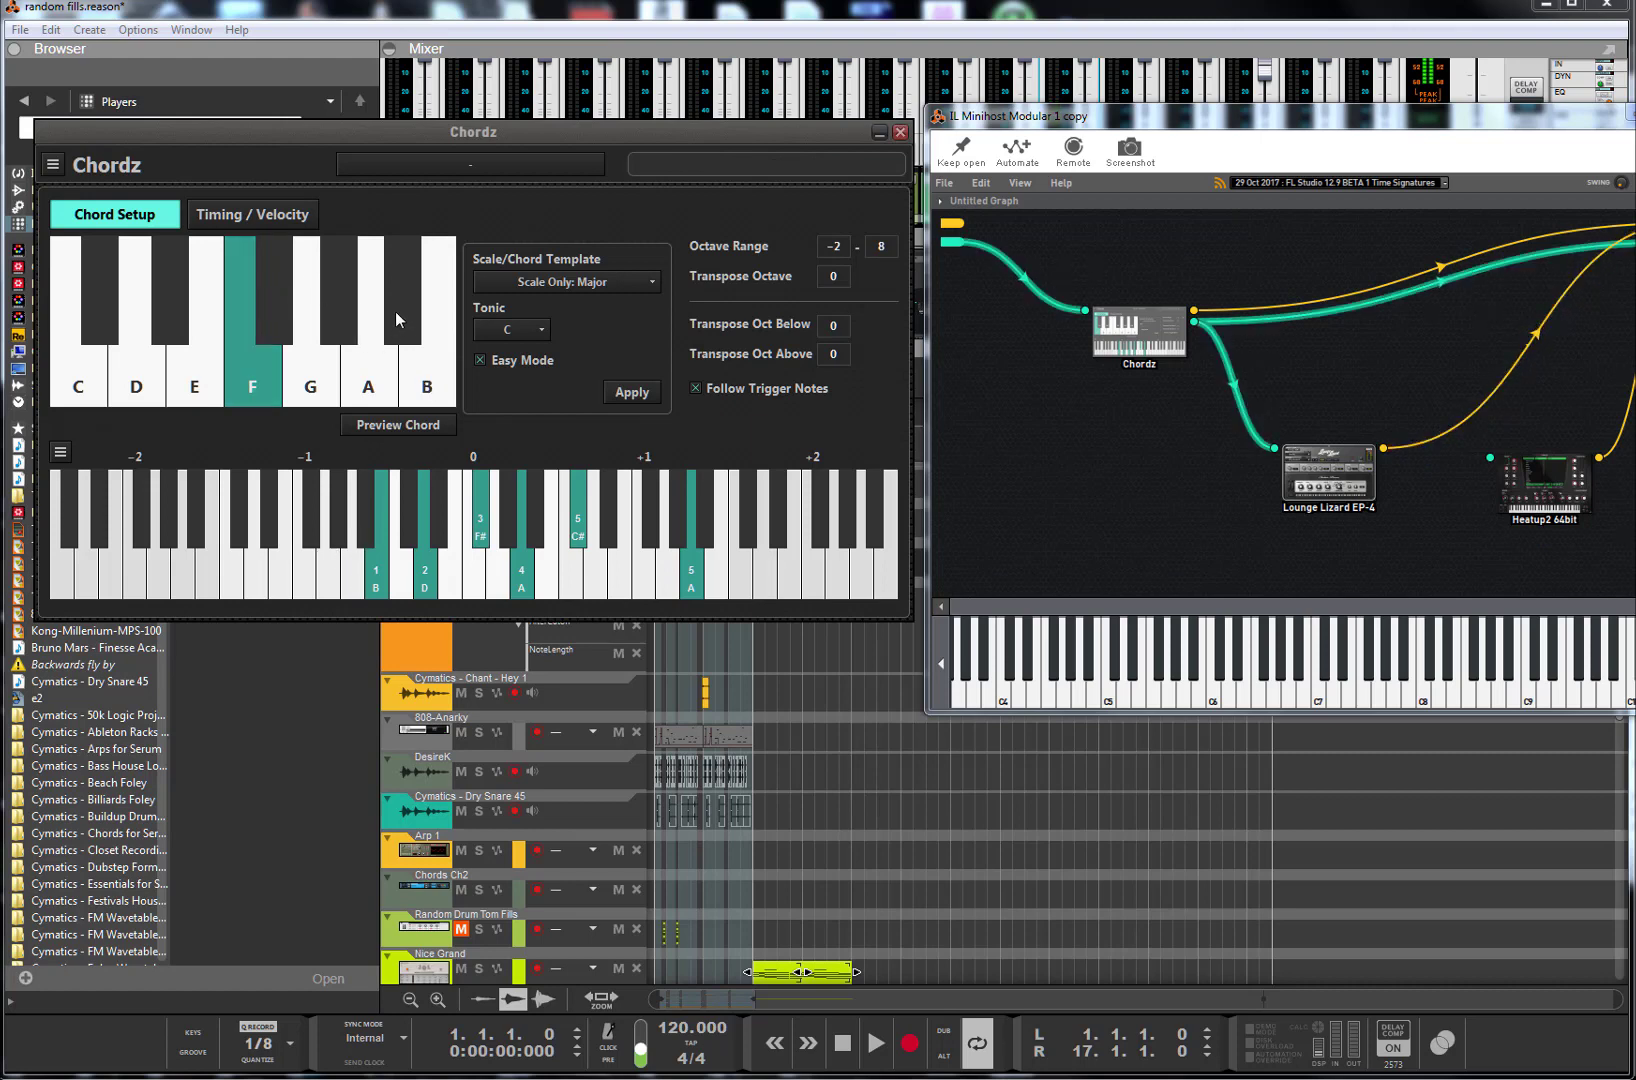
- Save the Chordz setup as a preset named "1Touch Students Progressions" and close the plug-in
click(901, 132)
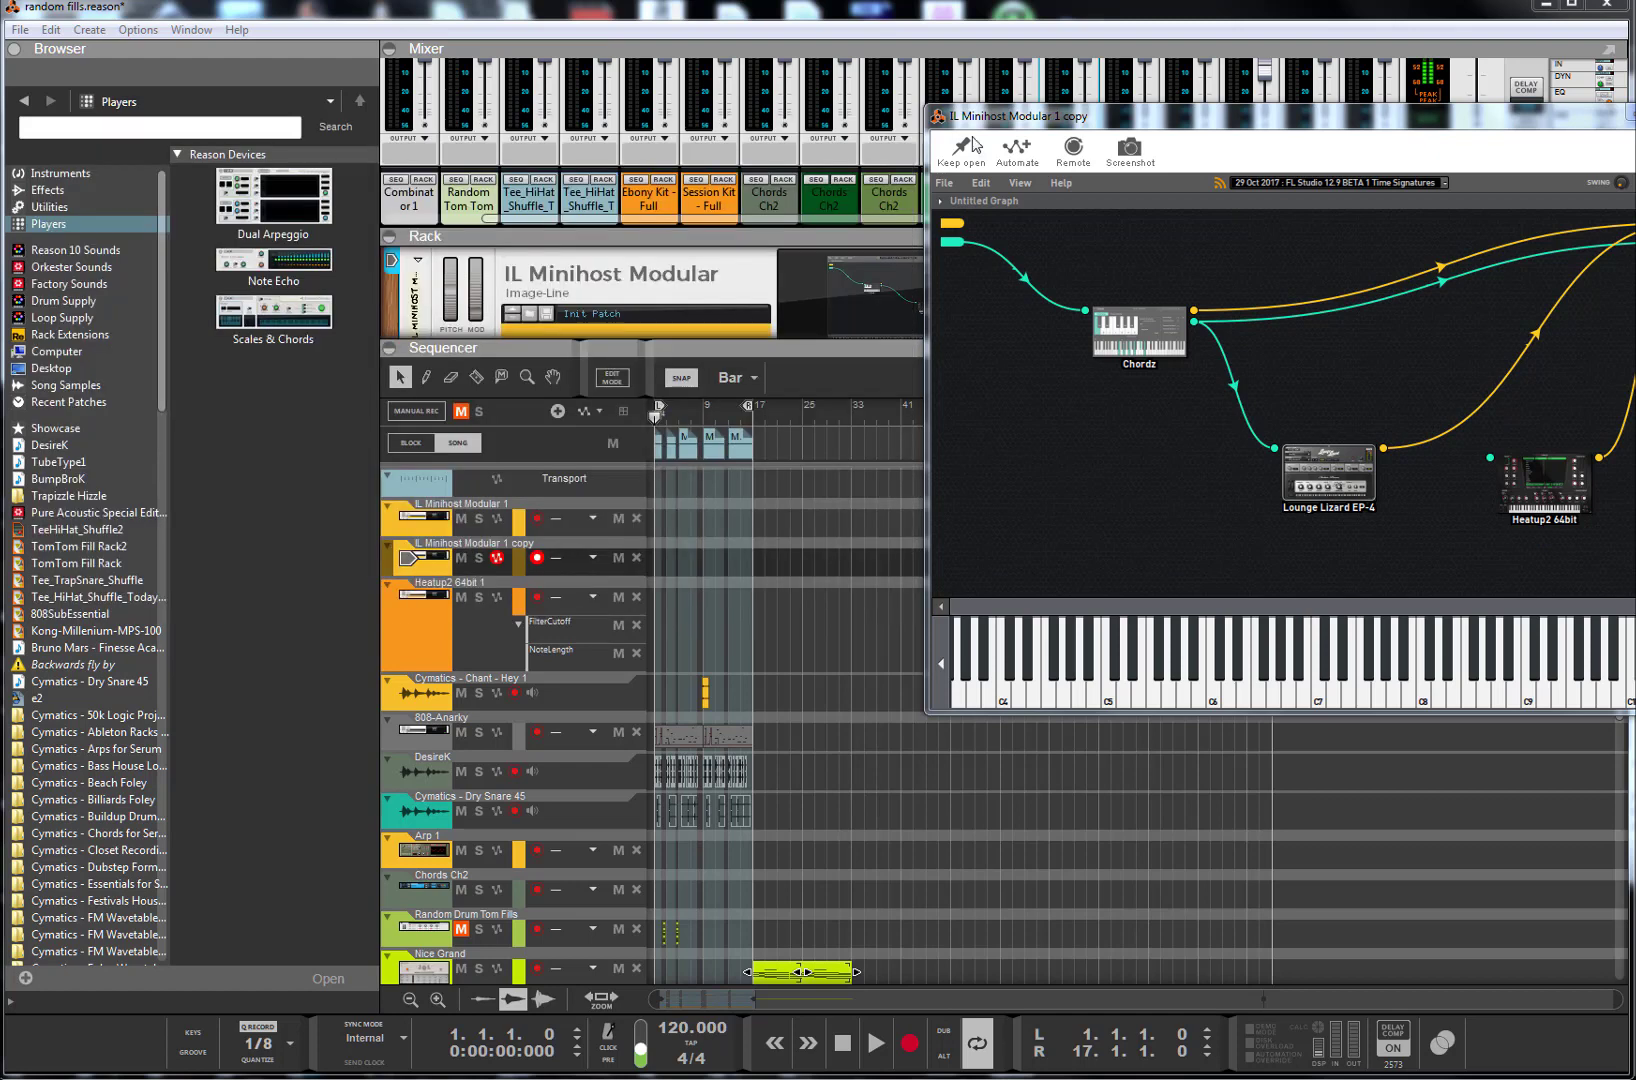
drag(1195, 117, 485, 155)
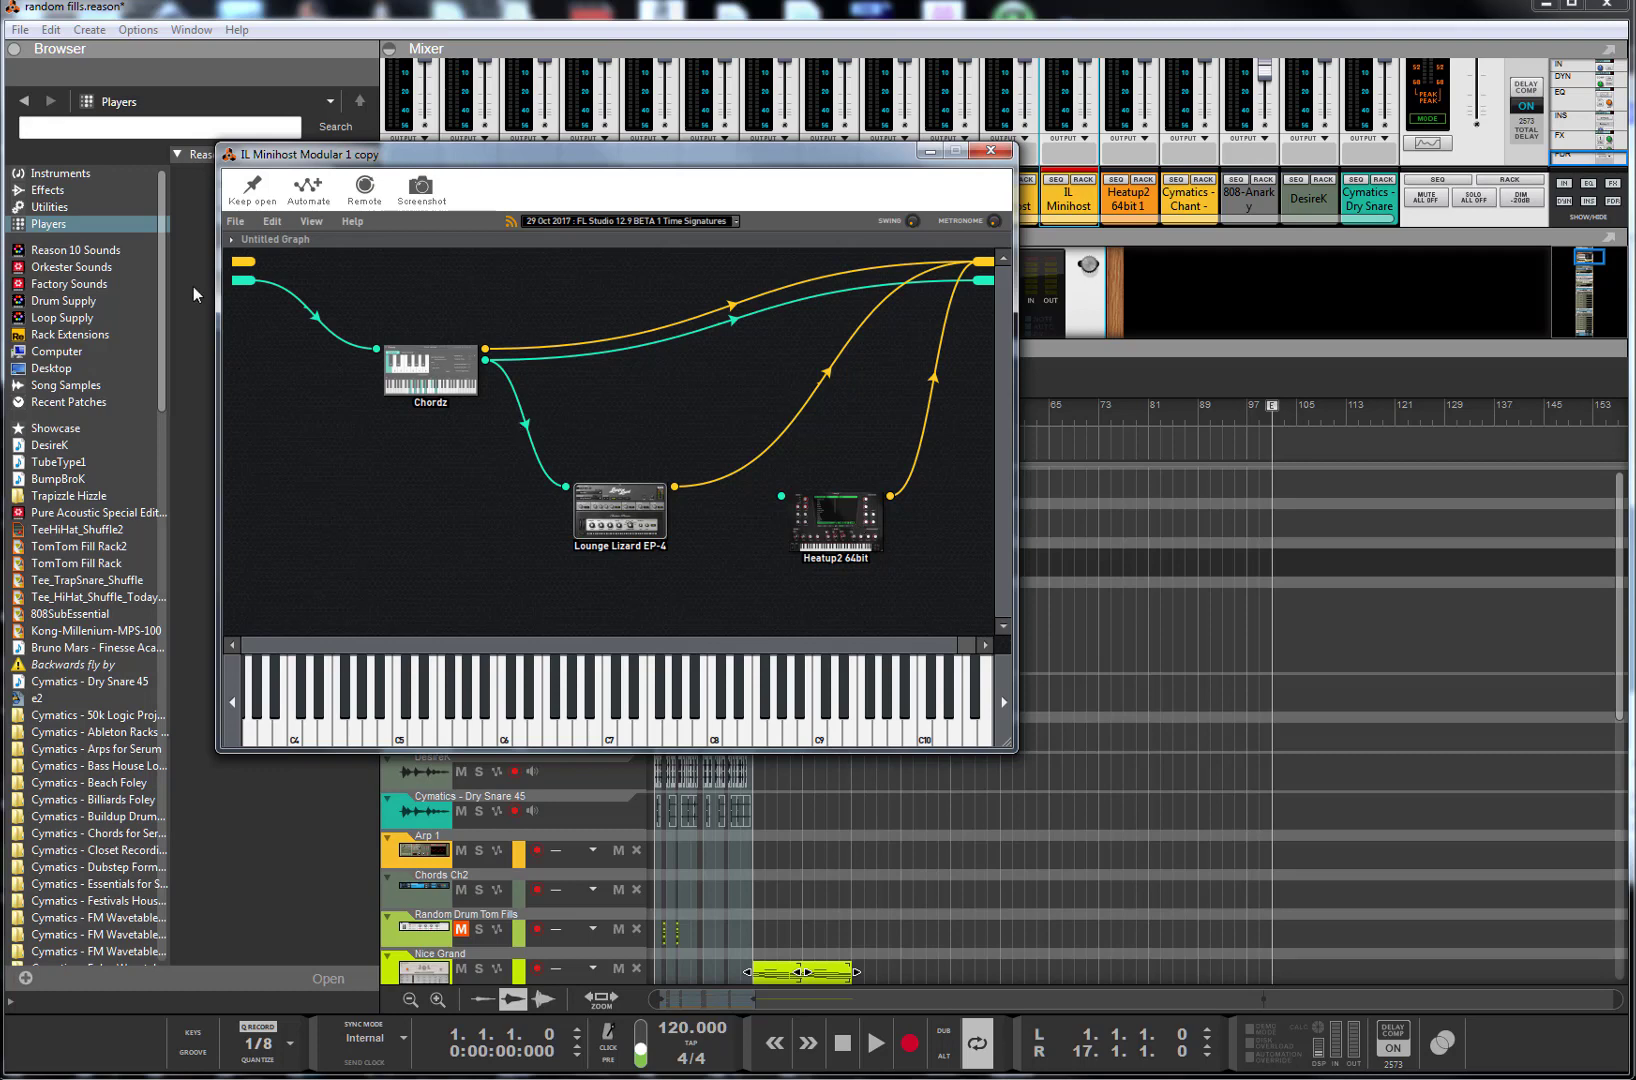
double_click(442, 372)
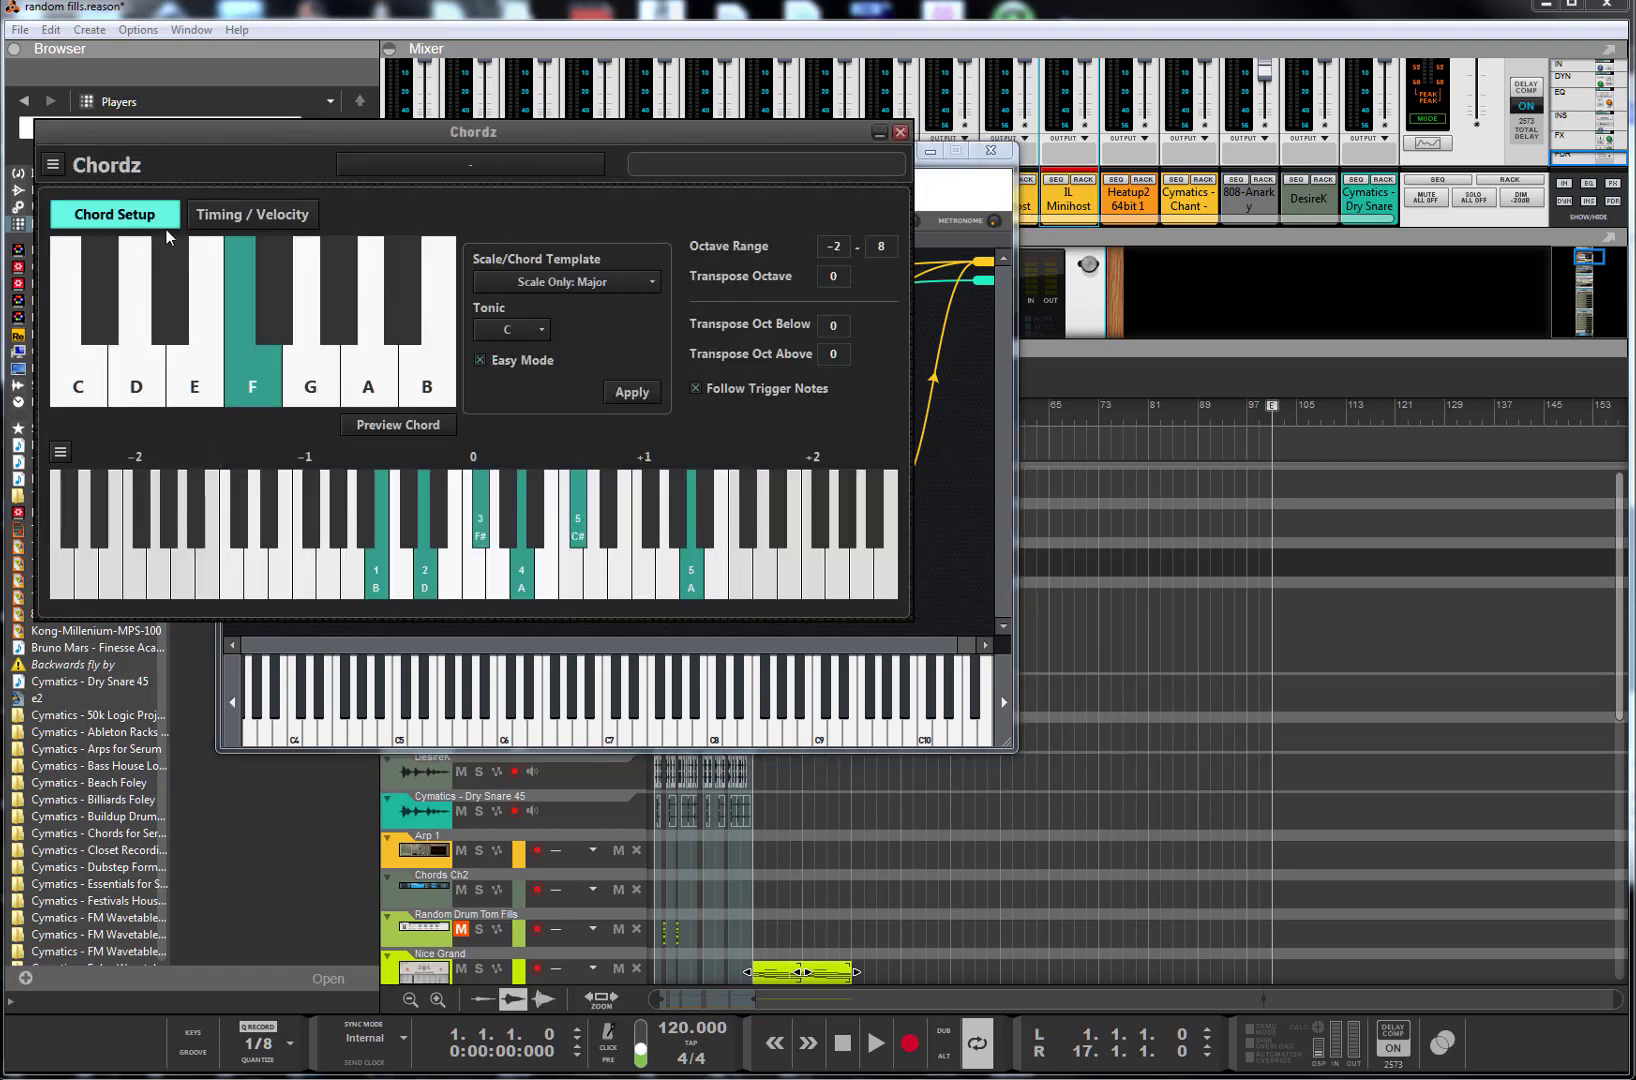
click(55, 166)
click(118, 239)
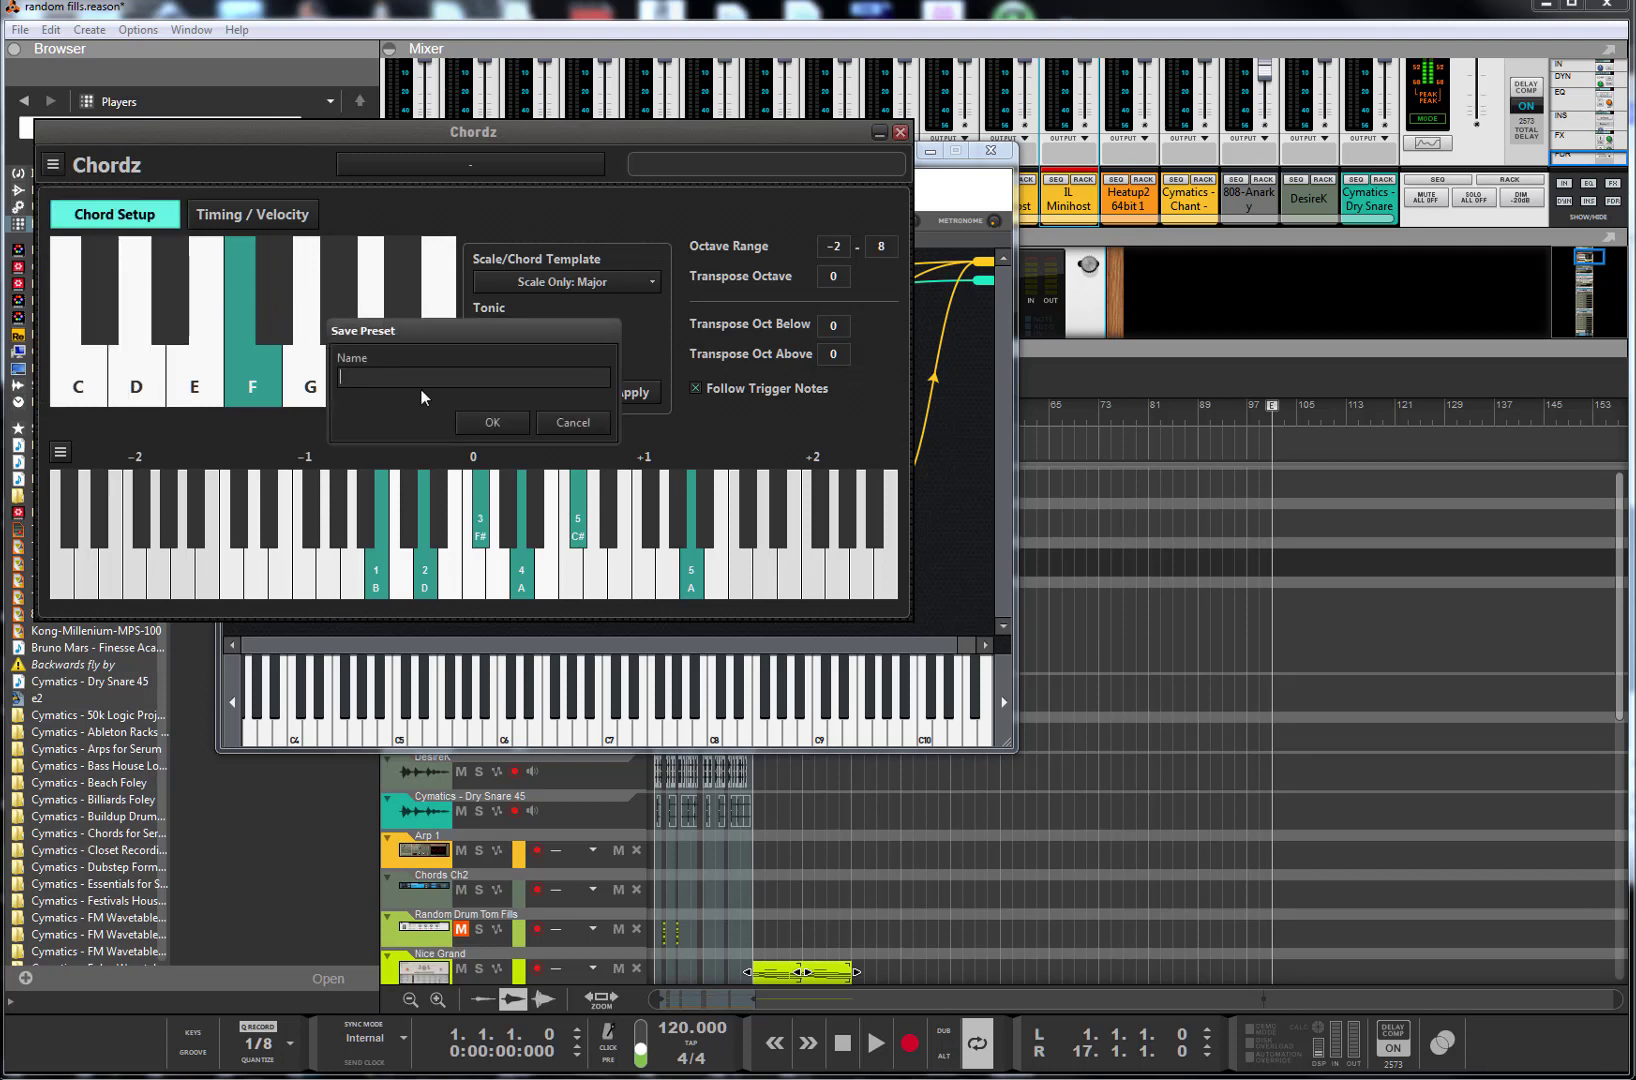
text(1Touch)
text(Students)
text(Progressions)
click(489, 426)
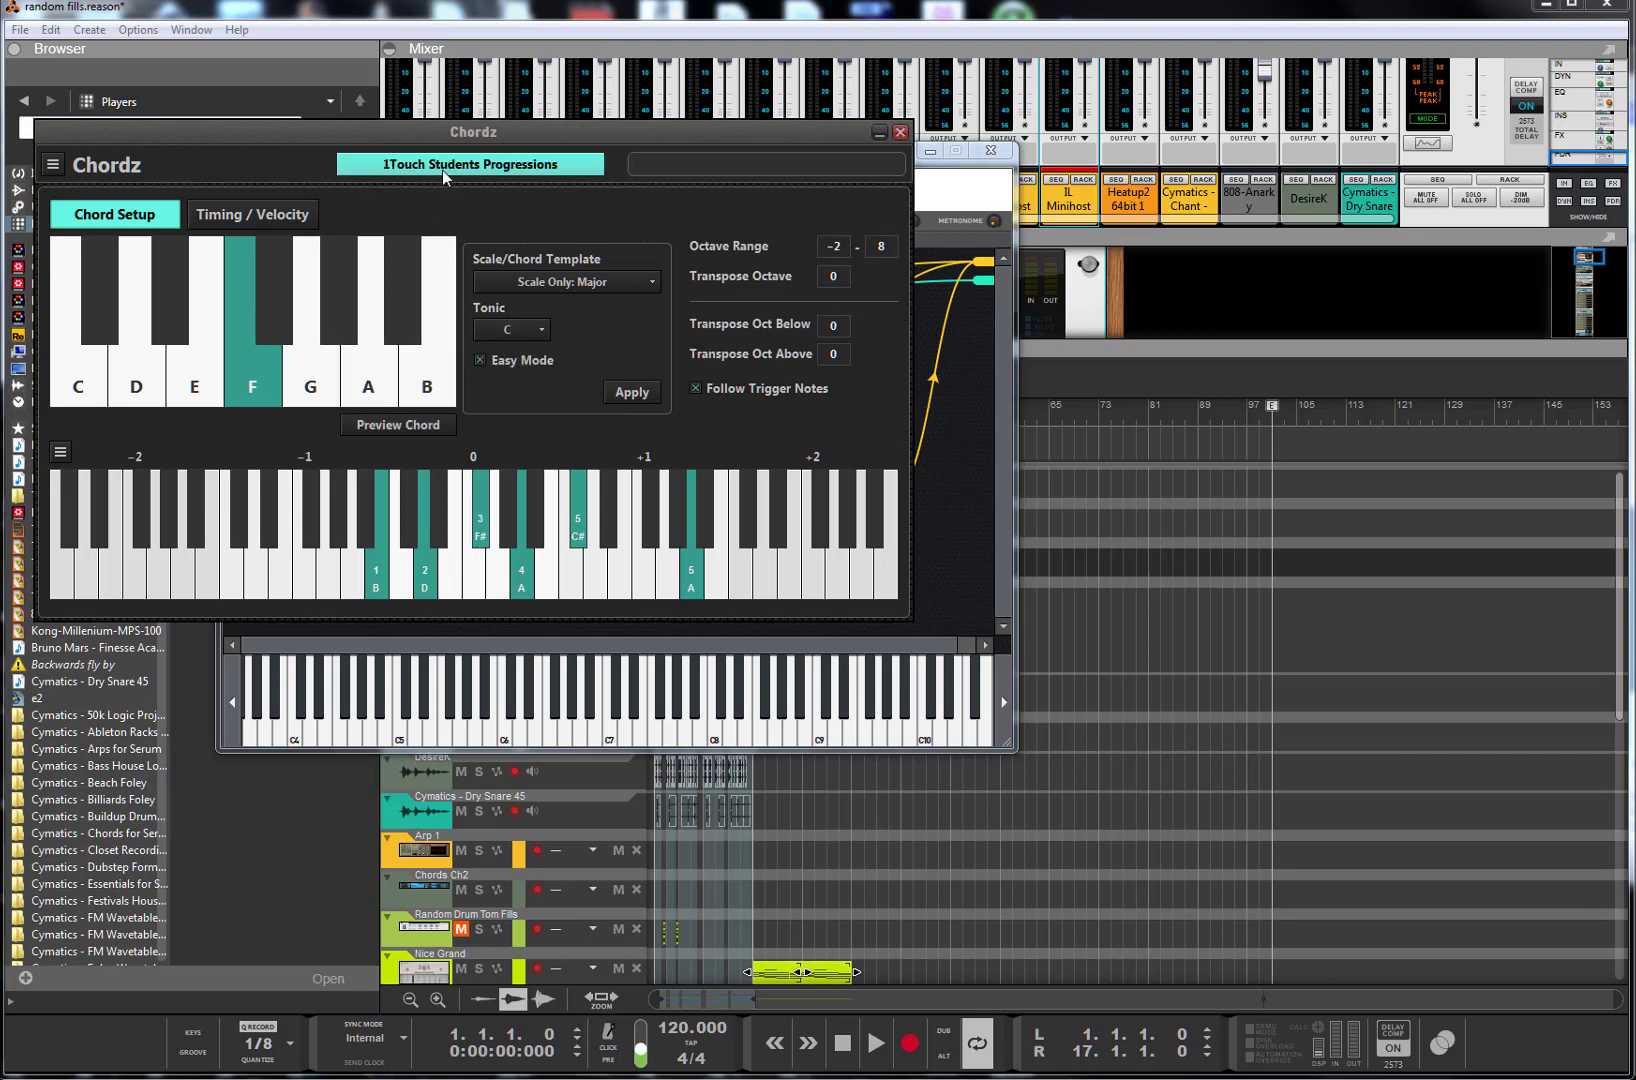
click(901, 133)
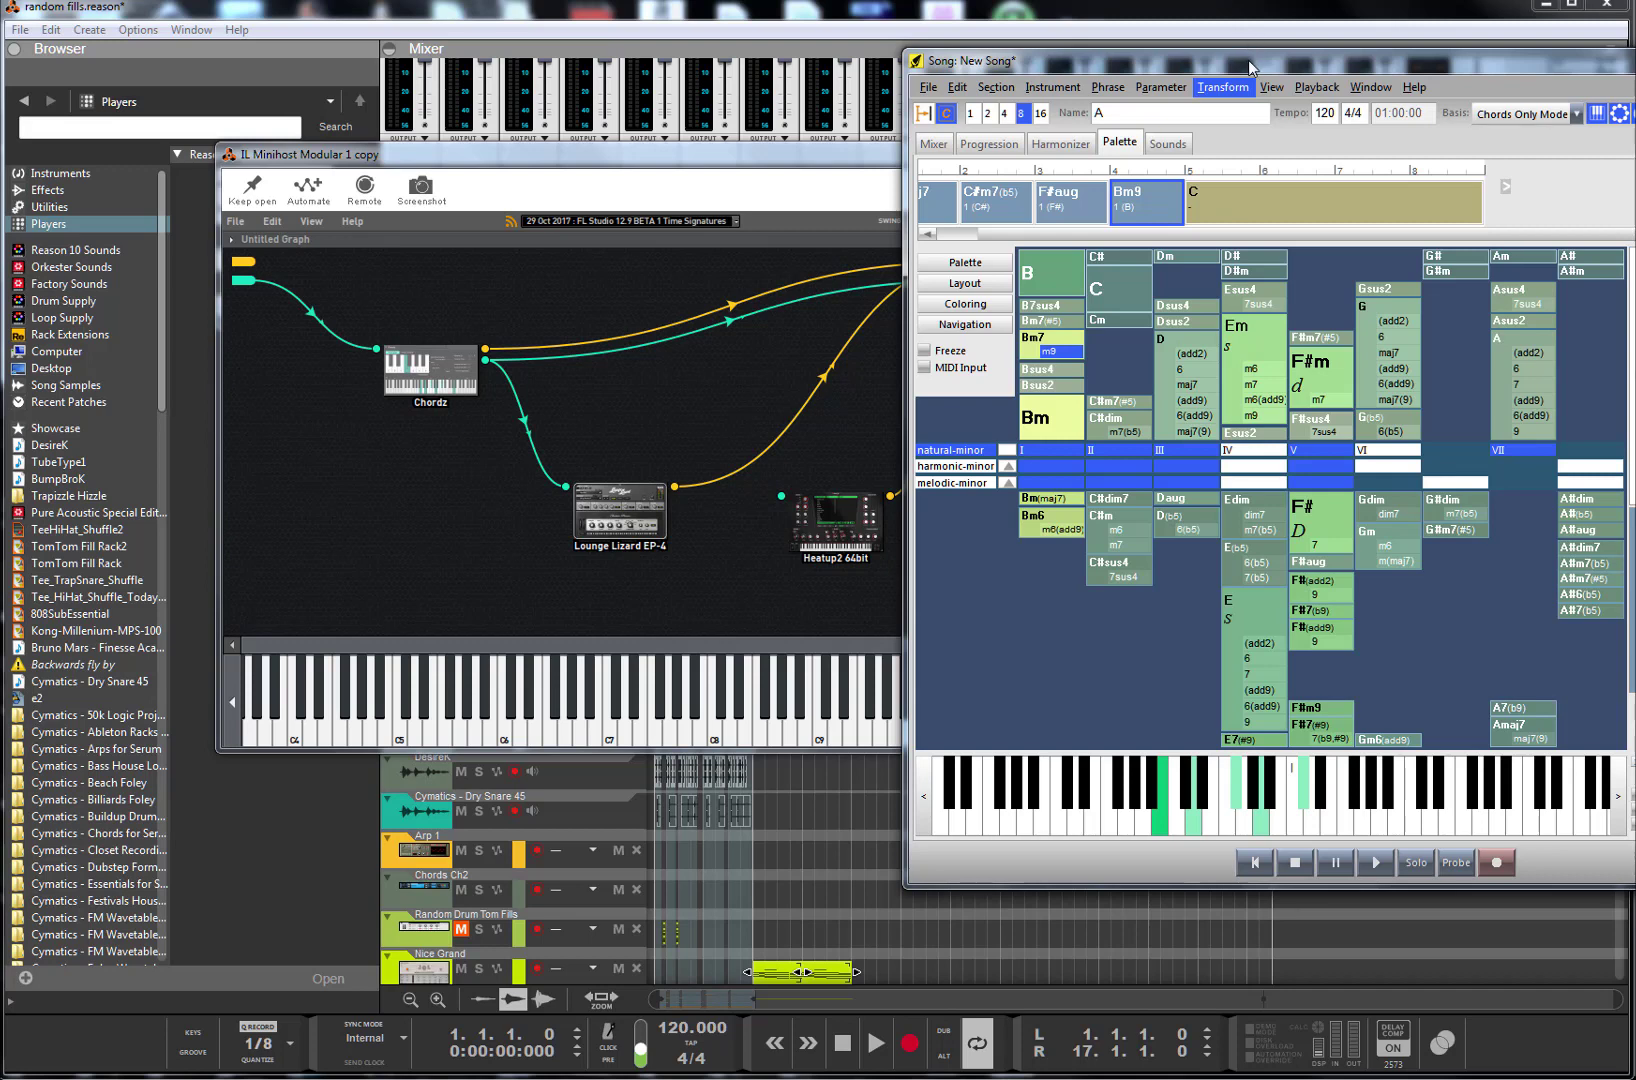
- Show the palette program's progression from Gmaj7 to Bm9 and park its window beside the Minihost Modular graph
drag(1247, 60, 827, 95)
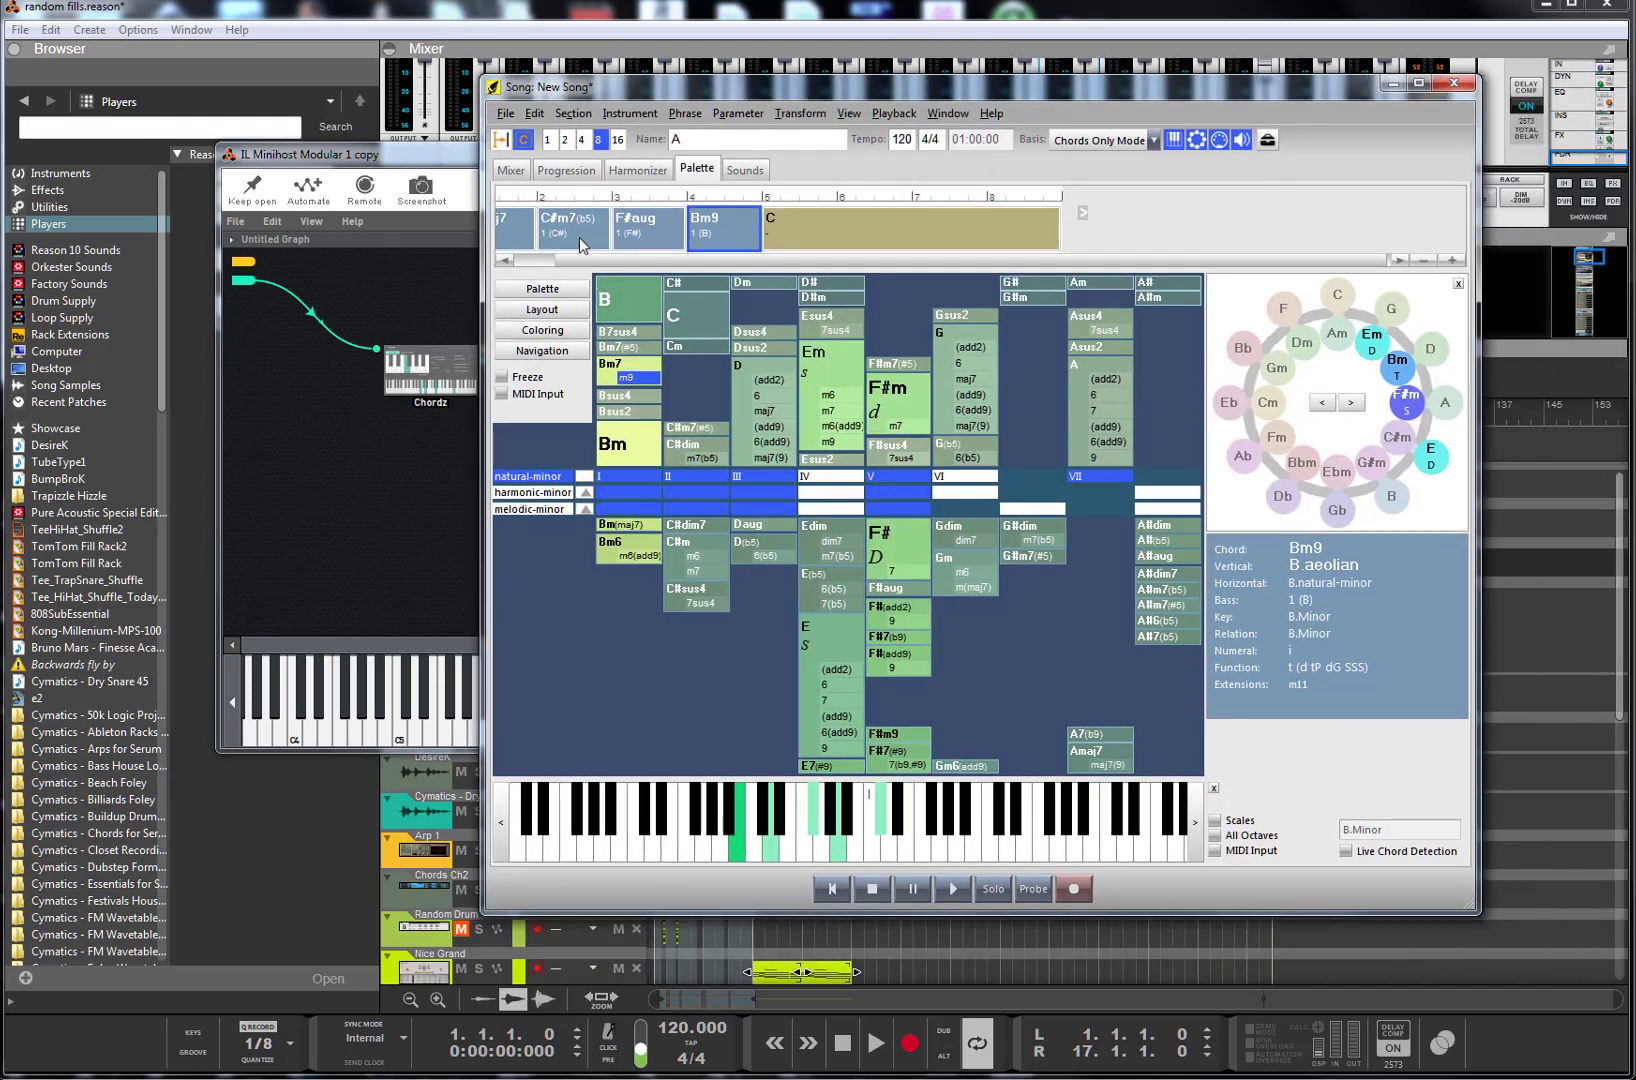
drag(559, 260, 514, 266)
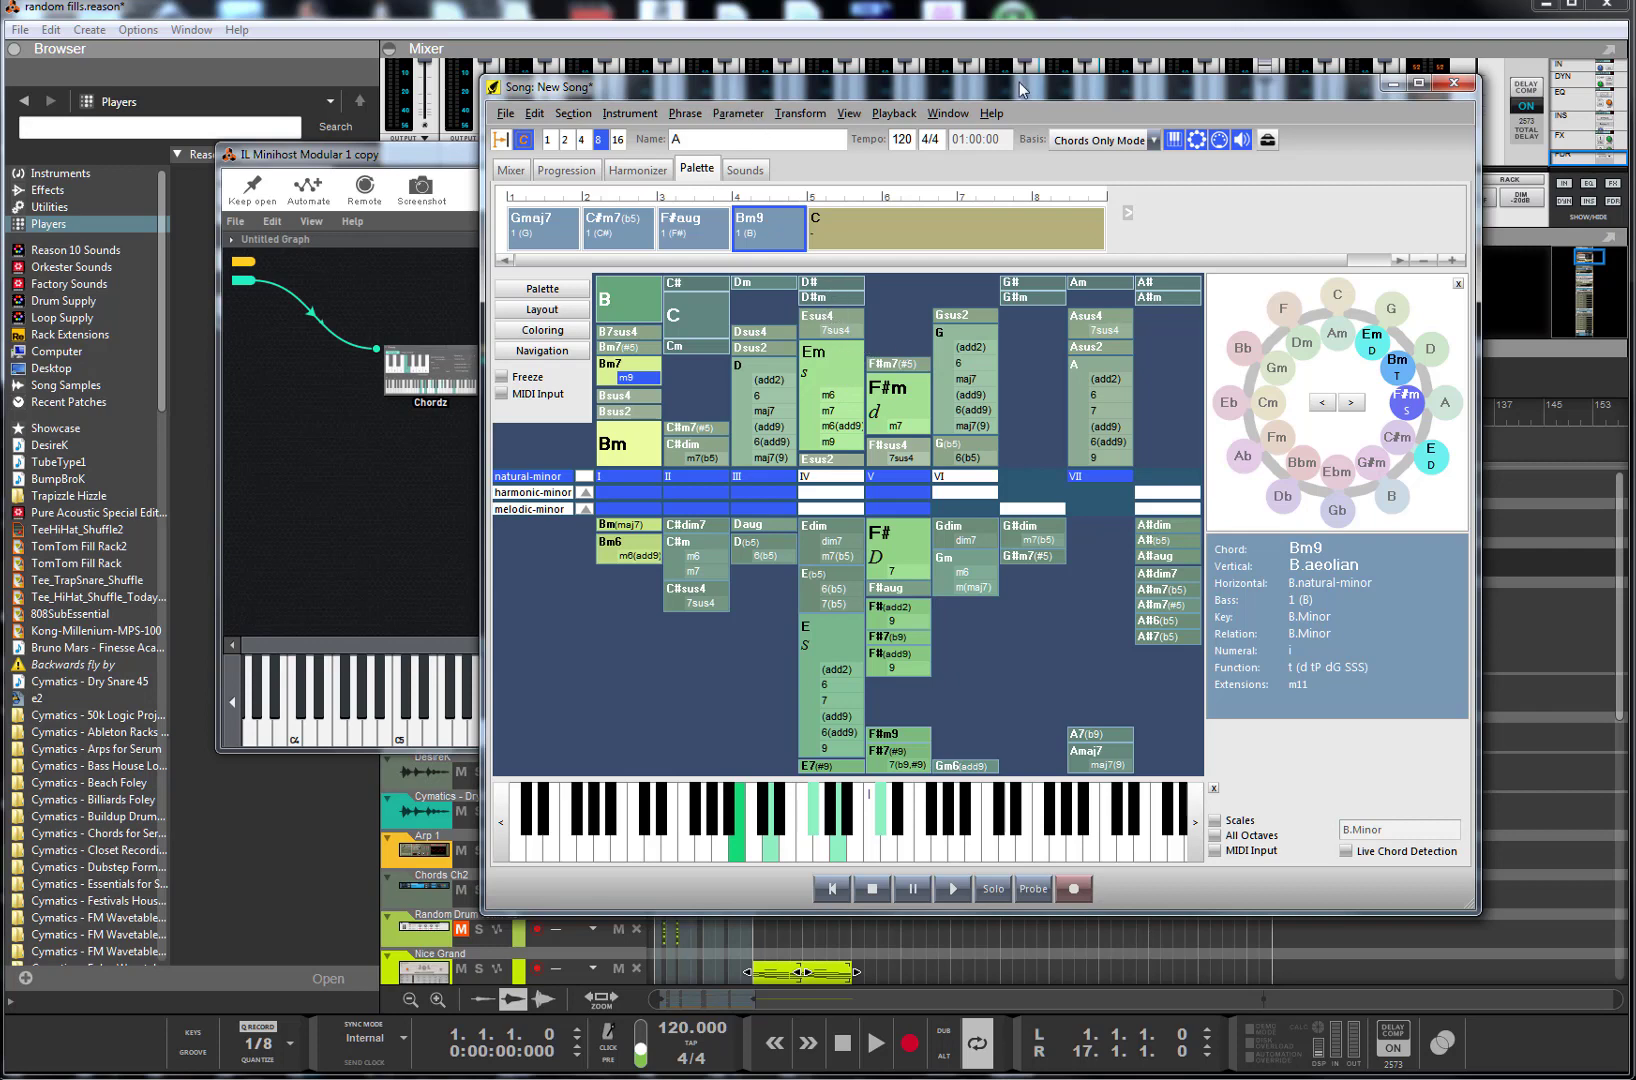
drag(1268, 95, 1635, 432)
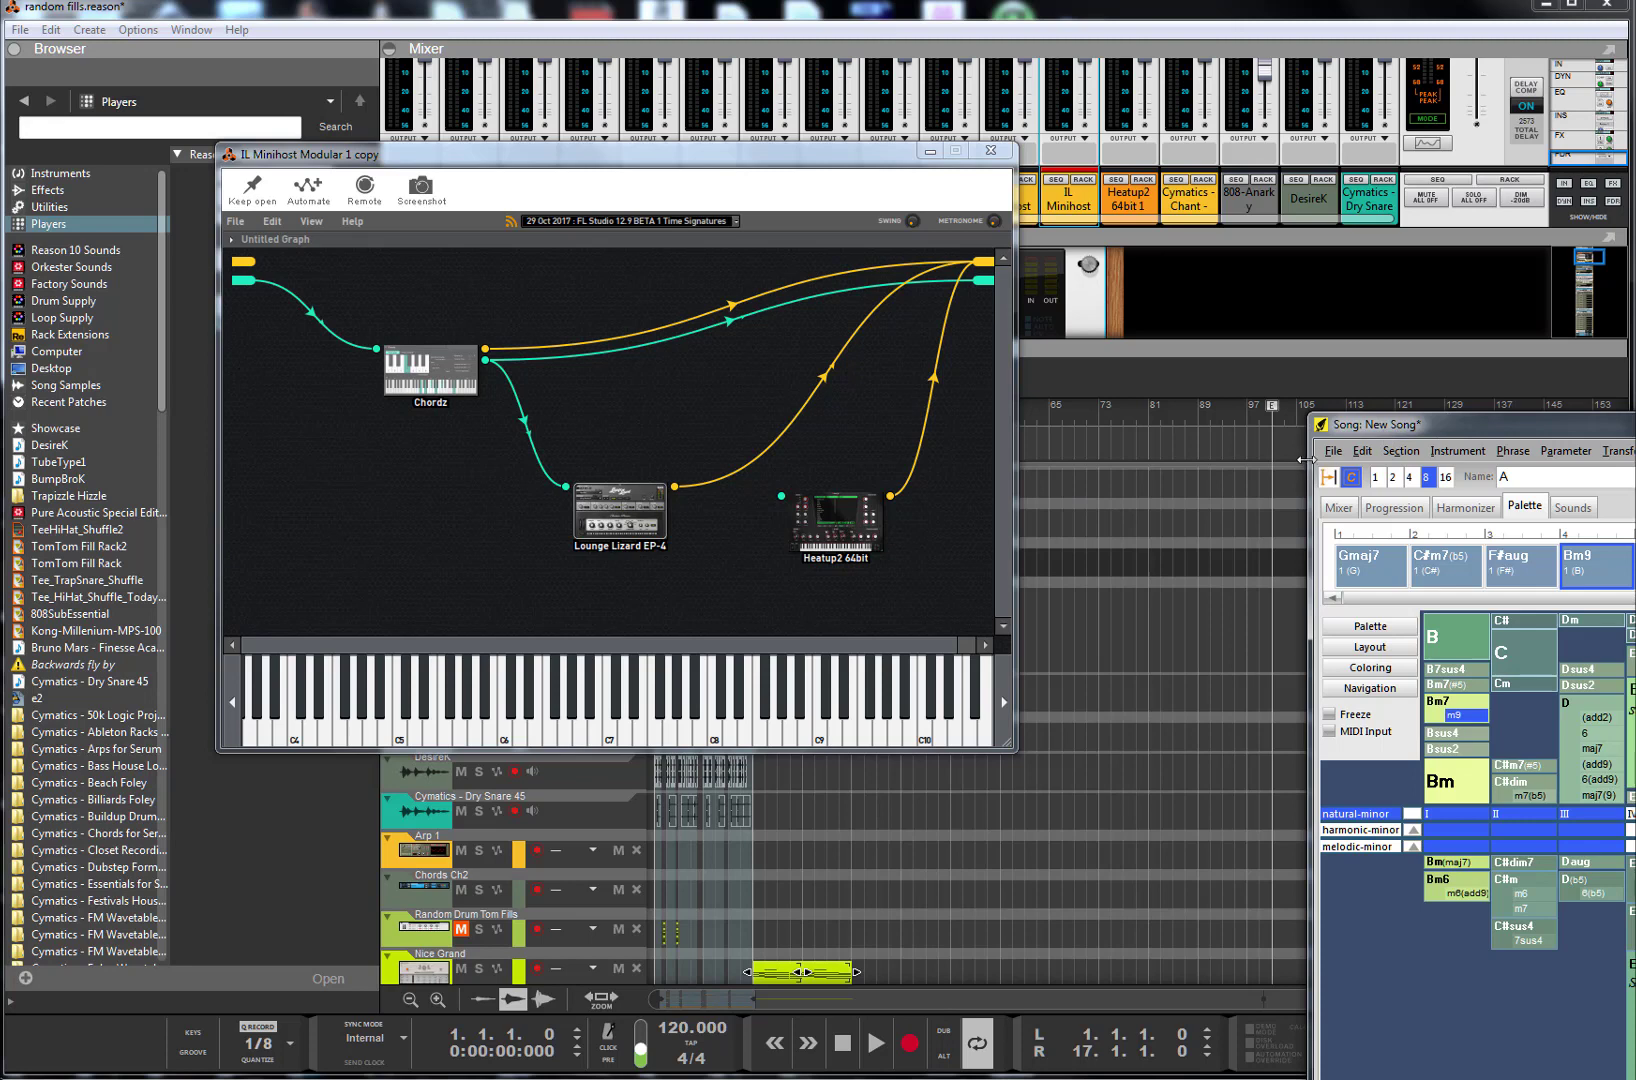
drag(1305, 455, 1338, 455)
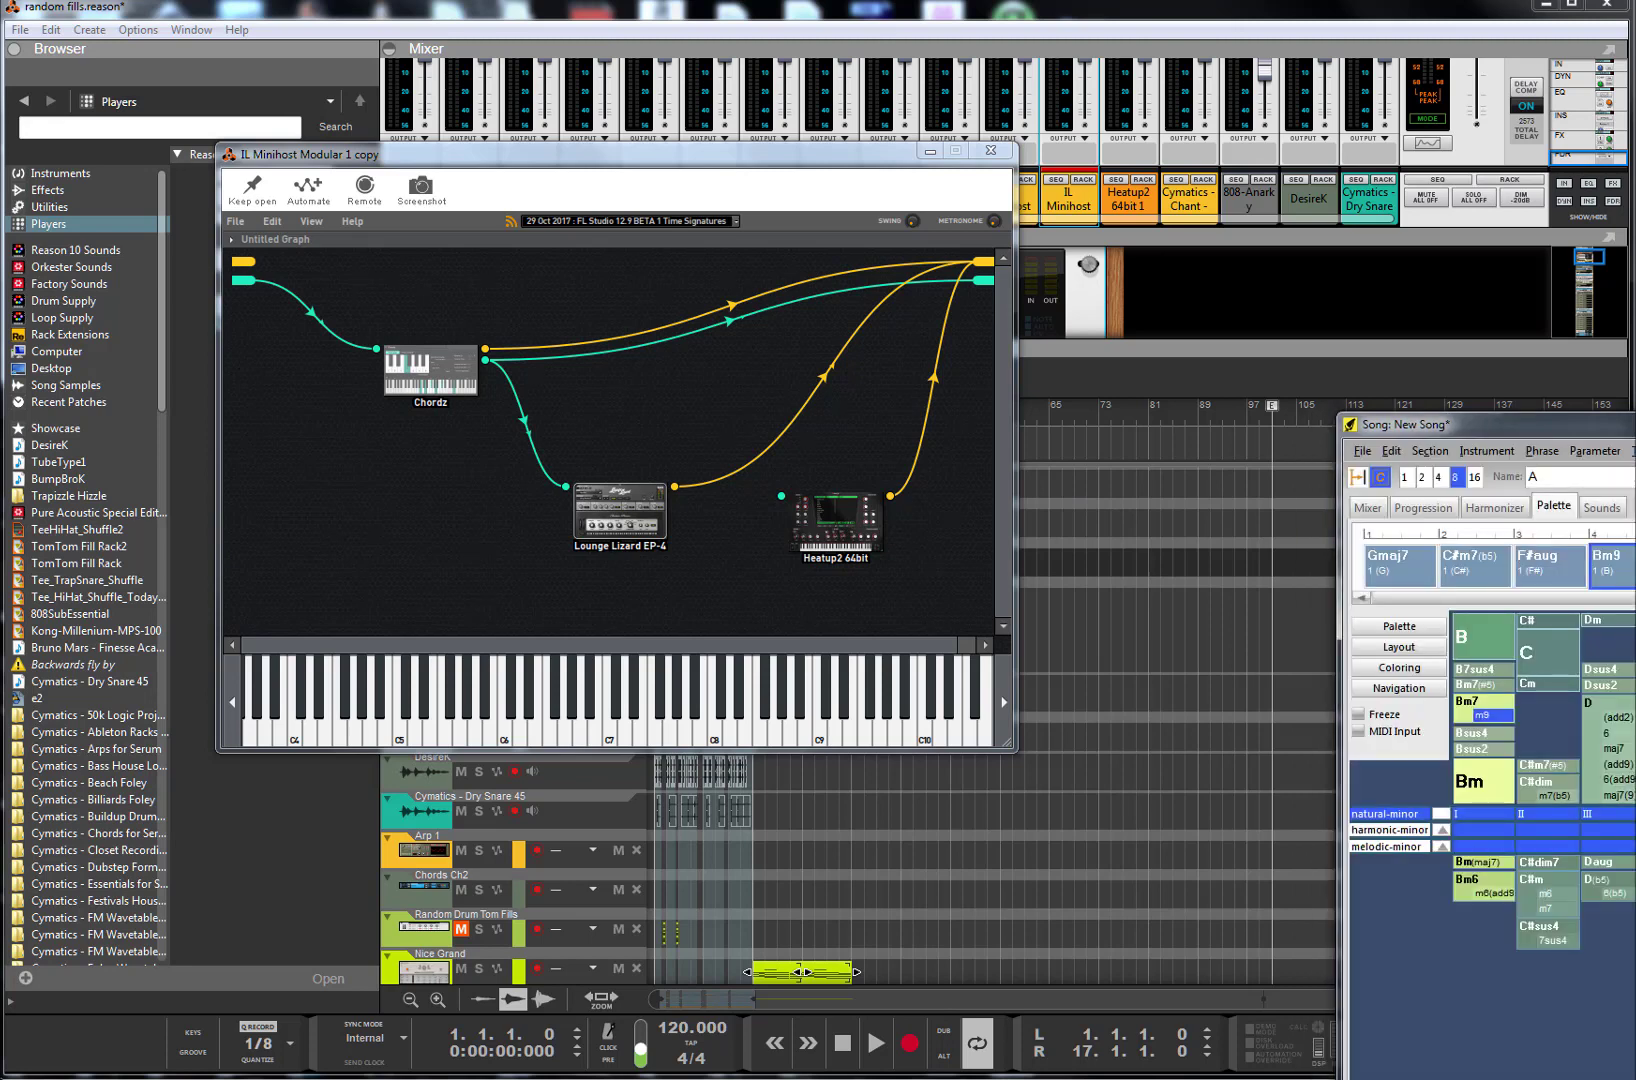
drag(1338, 490, 1106, 505)
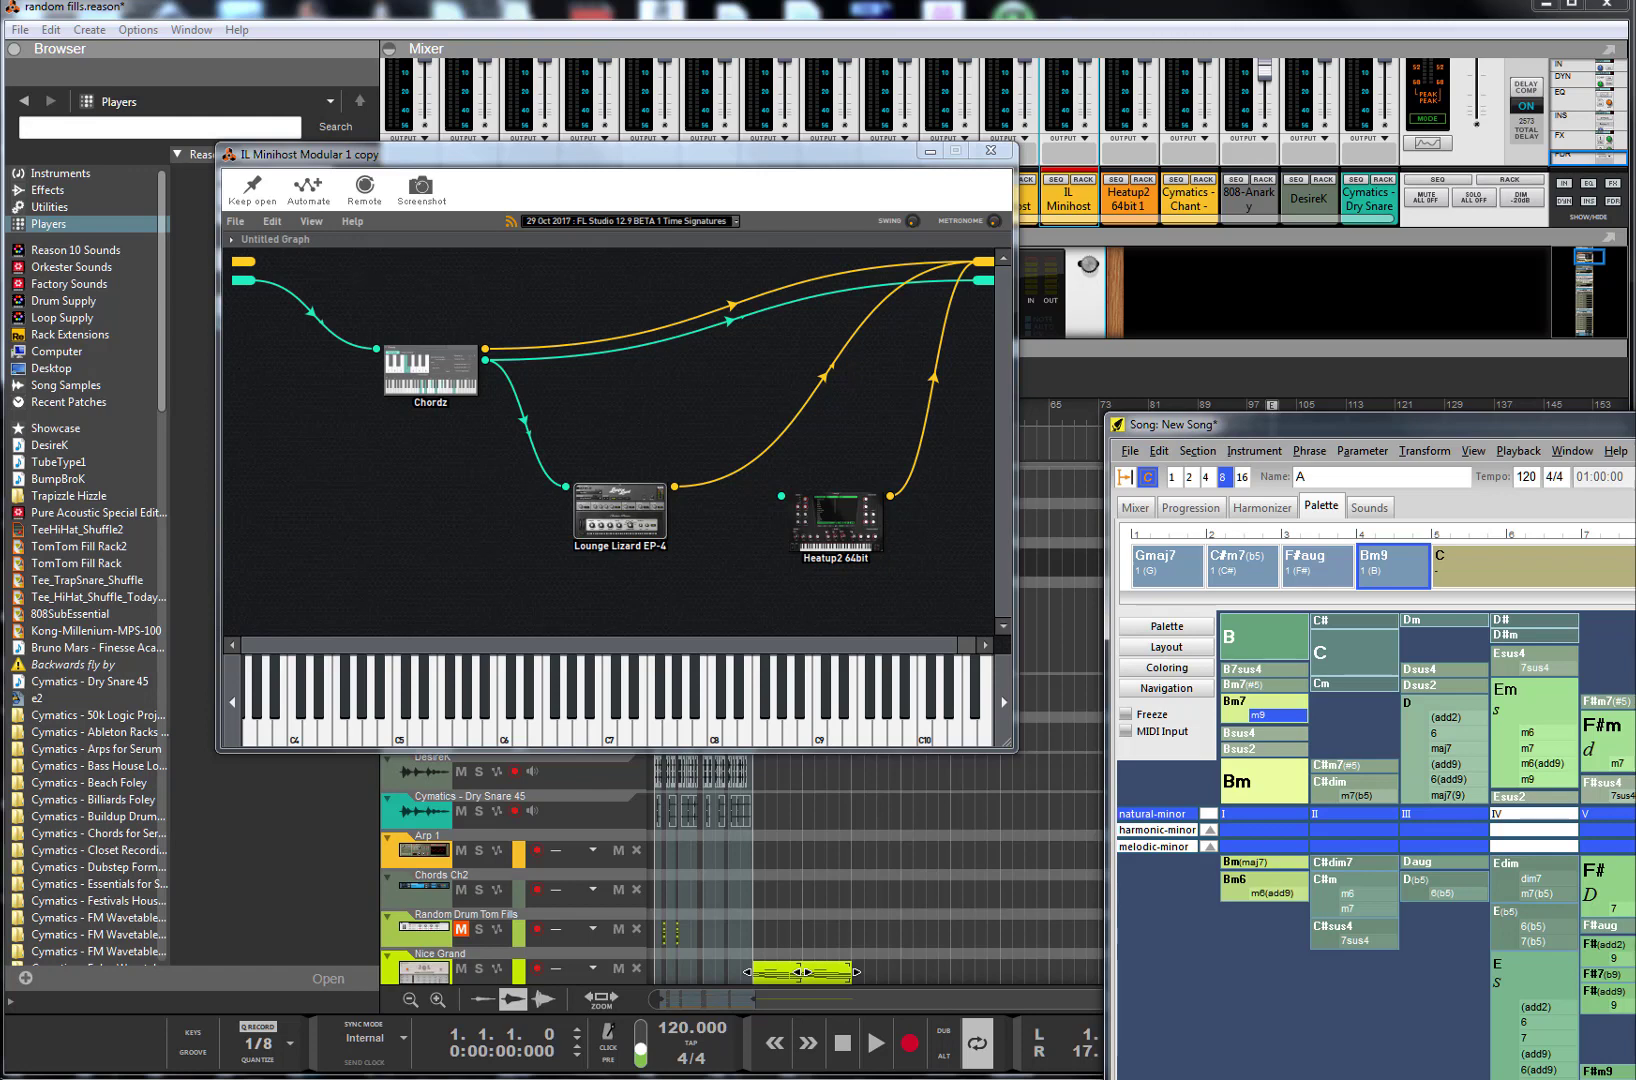
- Reopen Chordz from the Minihost Modular graph to review the saved progression preset
click(420, 362)
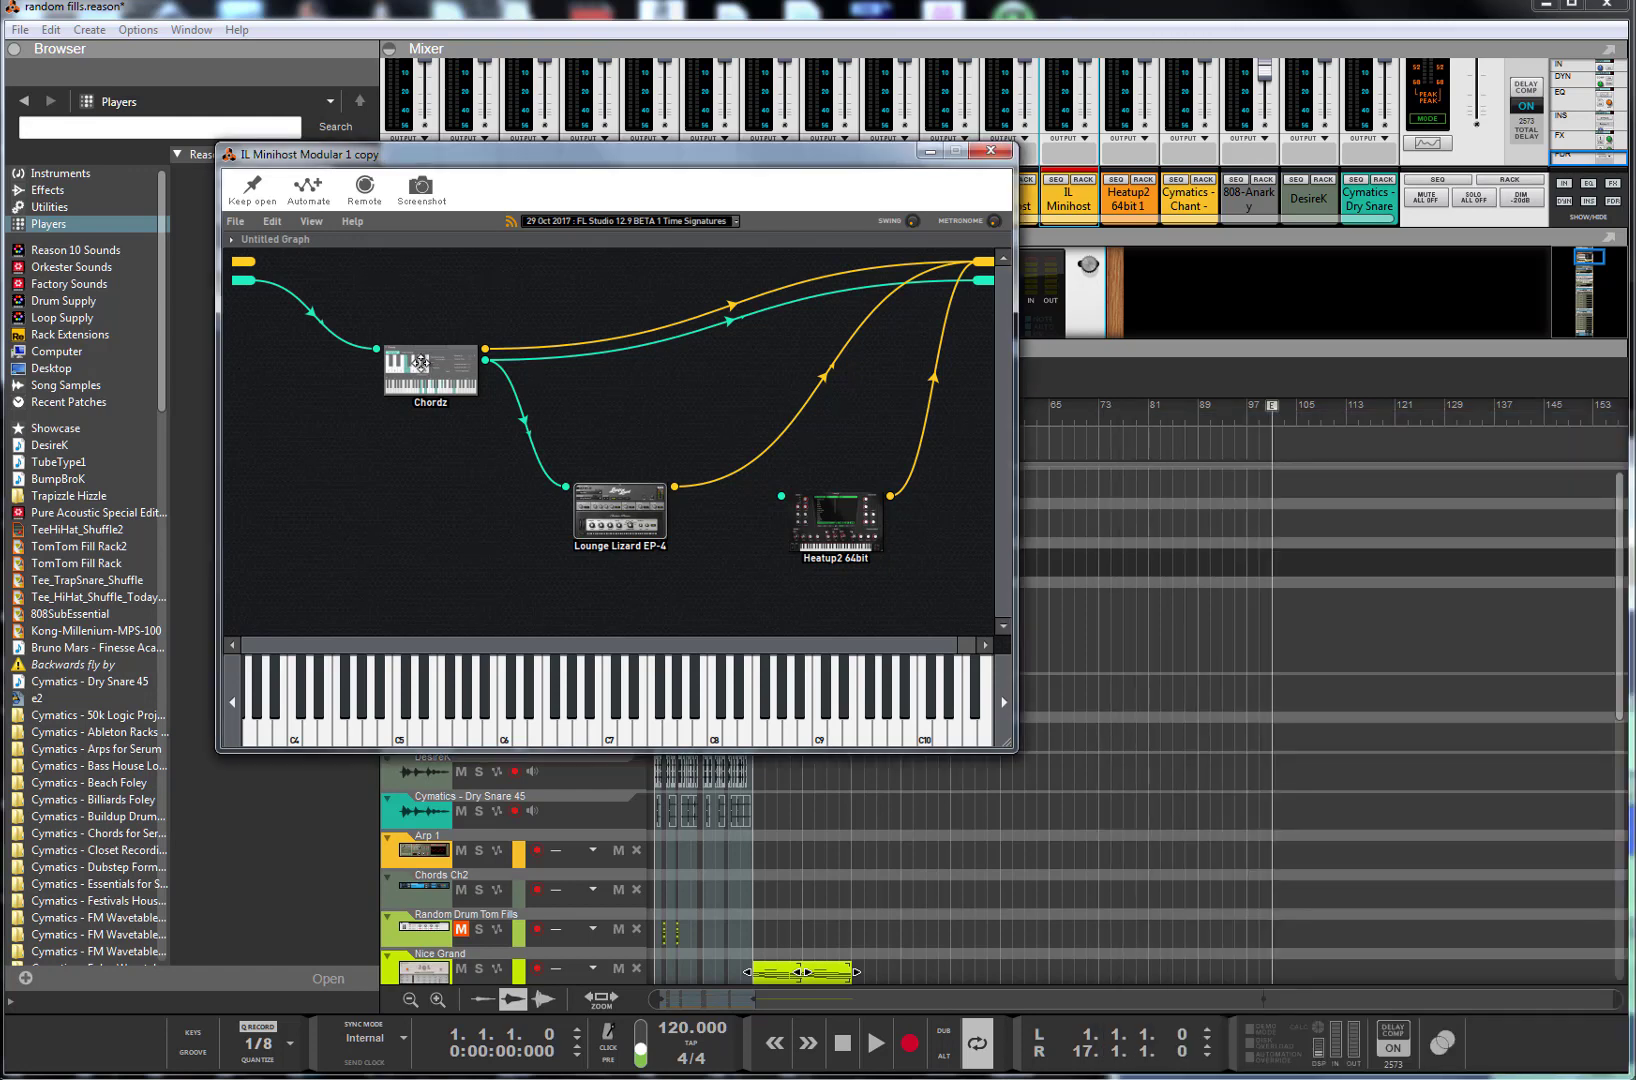
double_click(420, 362)
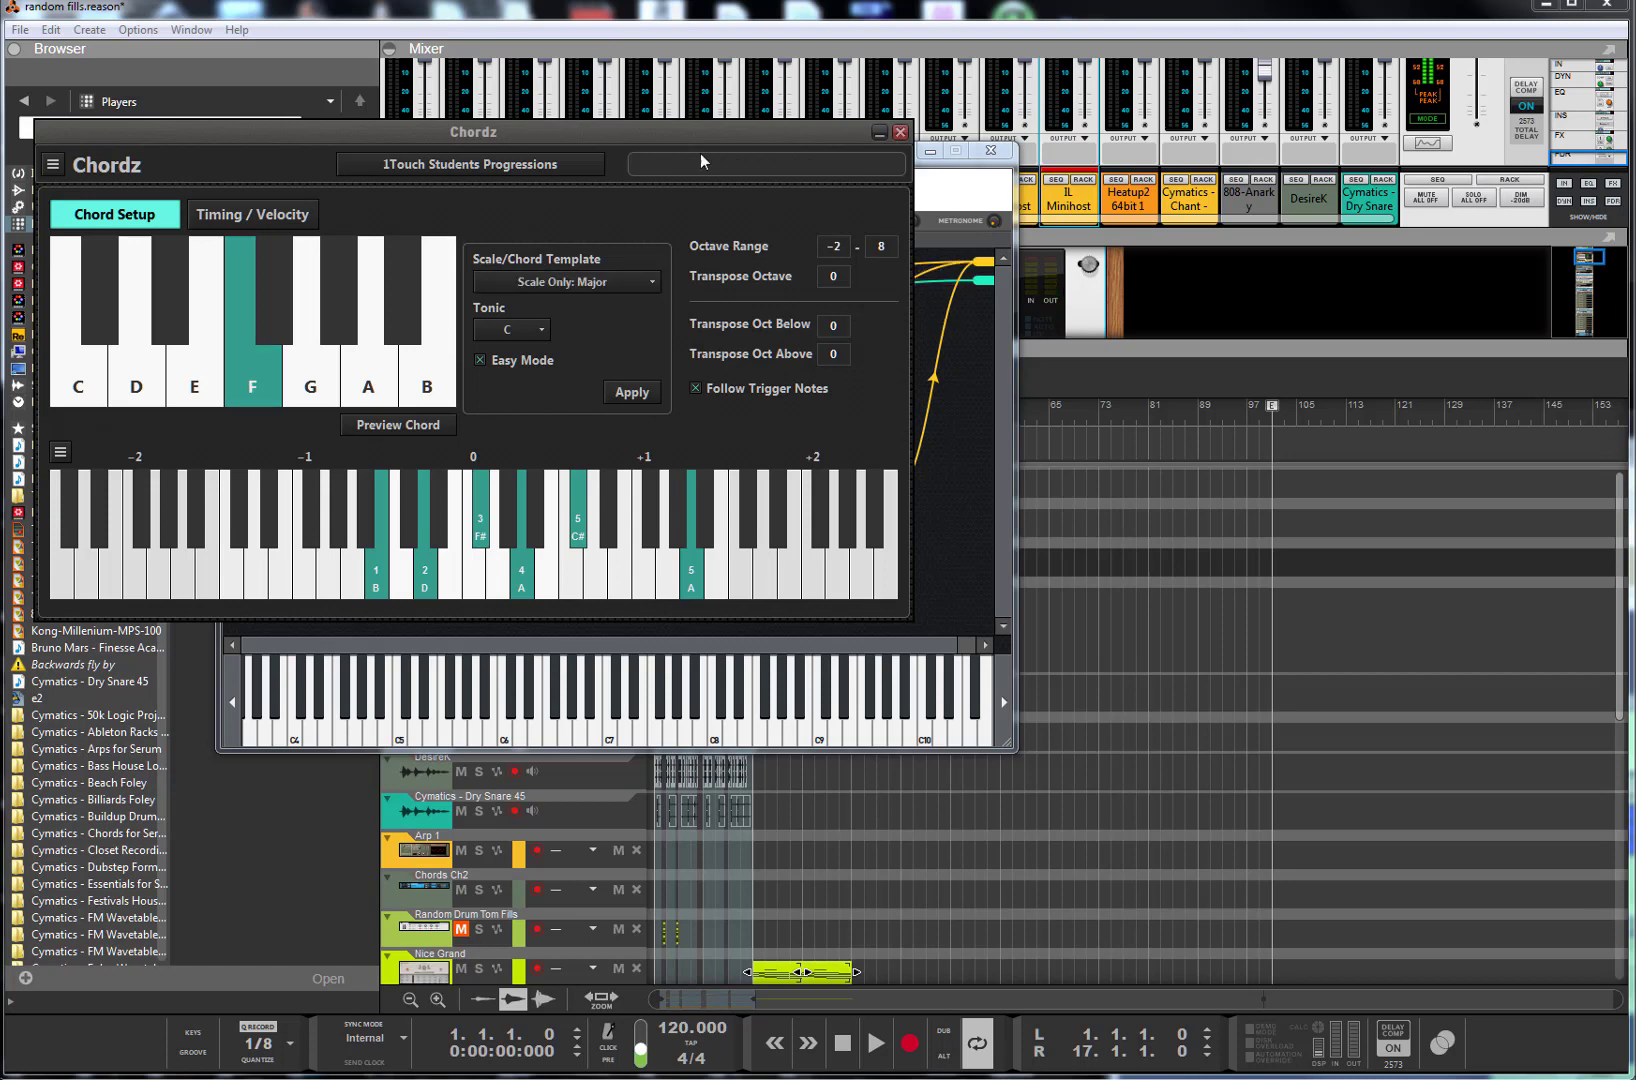
click(900, 132)
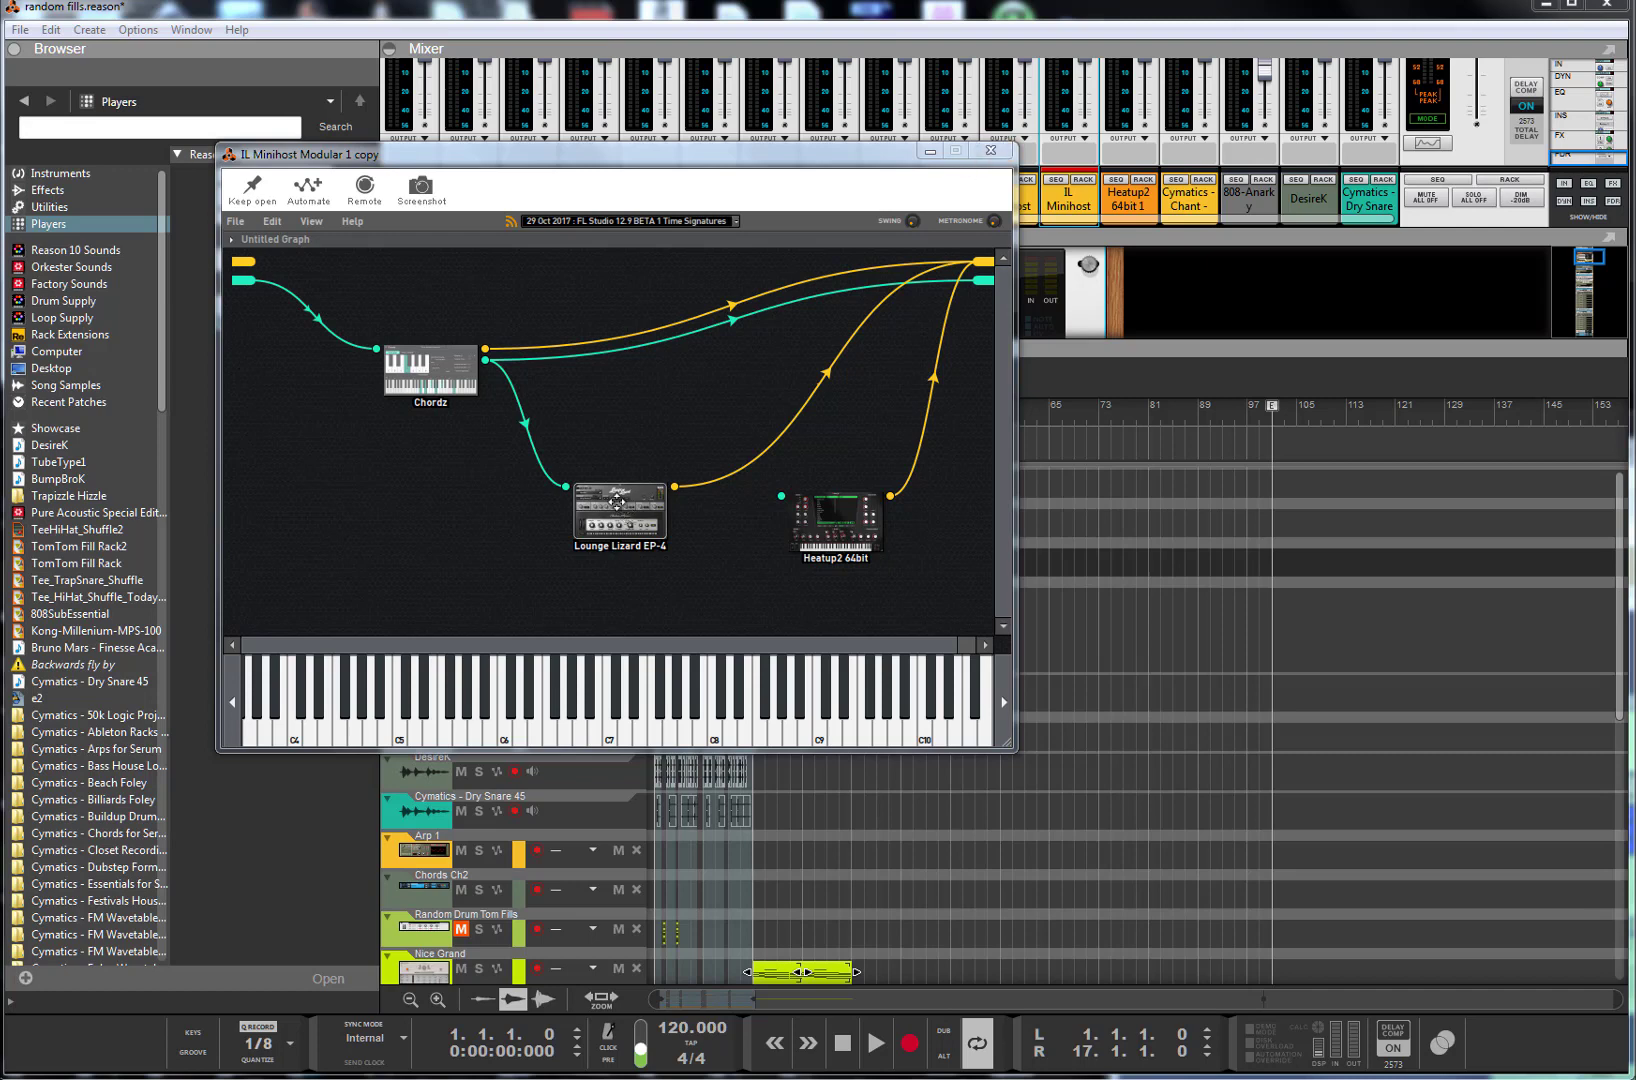
- Load the "1Touch - Neo Doves" preset in Chordz and close the plug-in
double_click(438, 362)
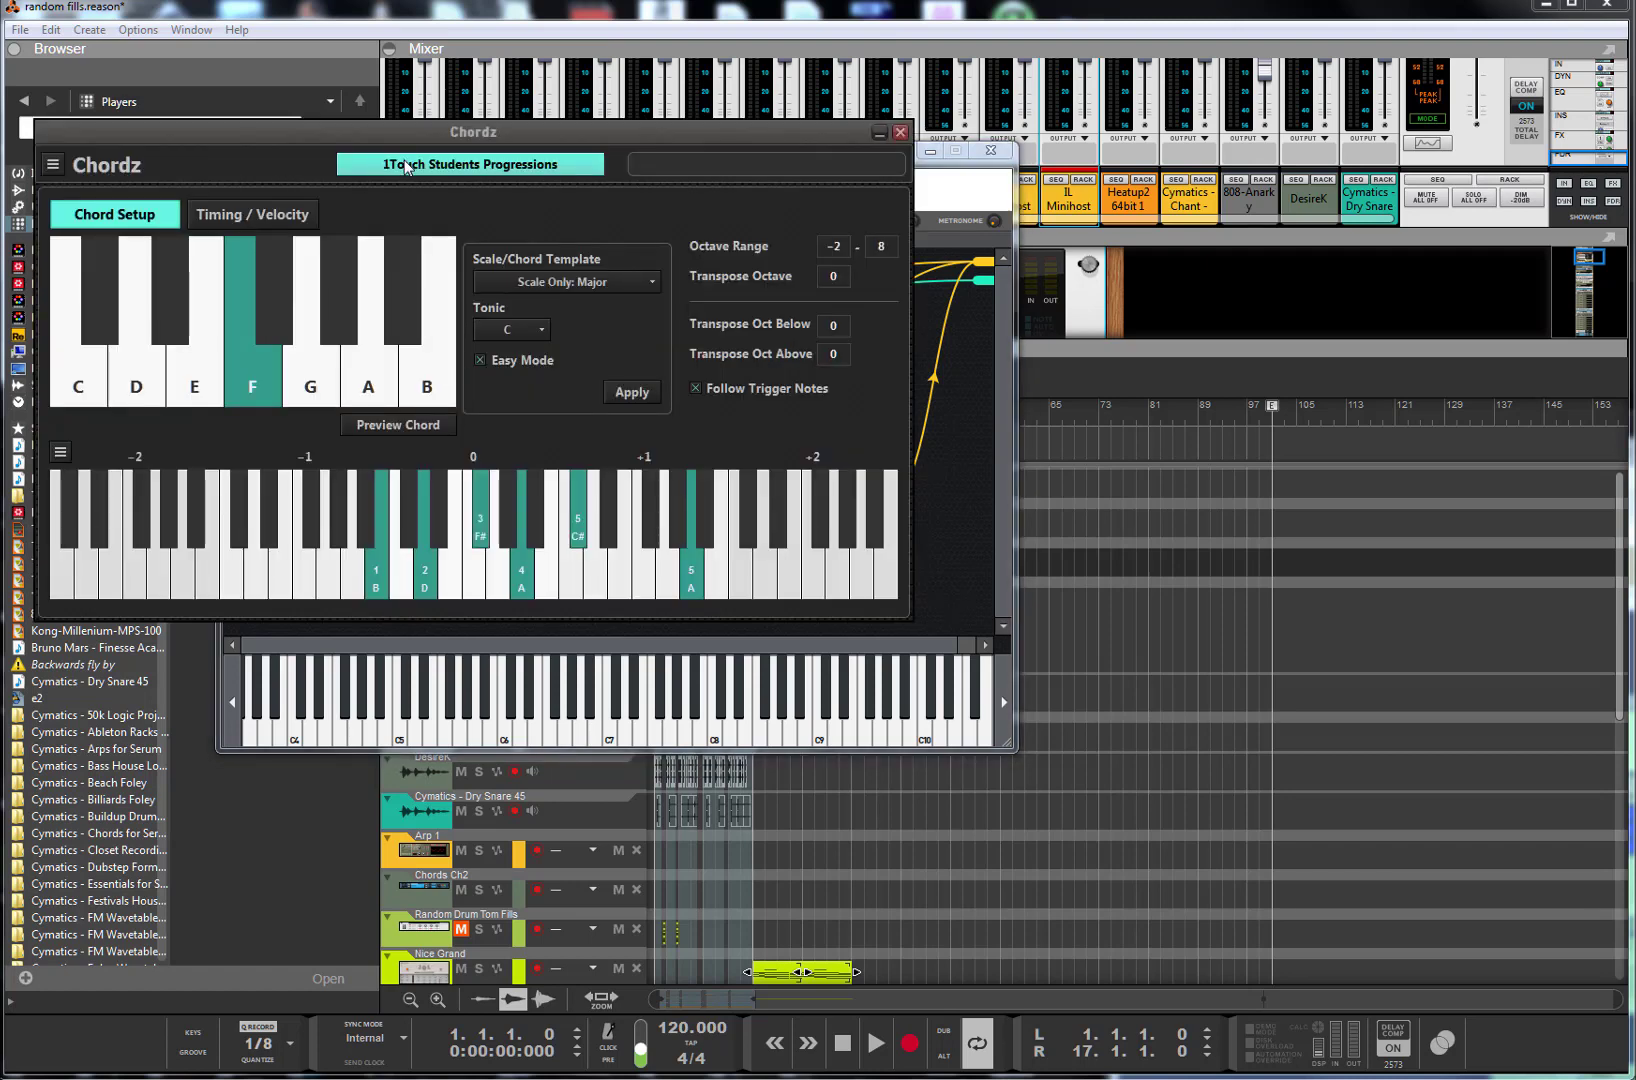
click(406, 166)
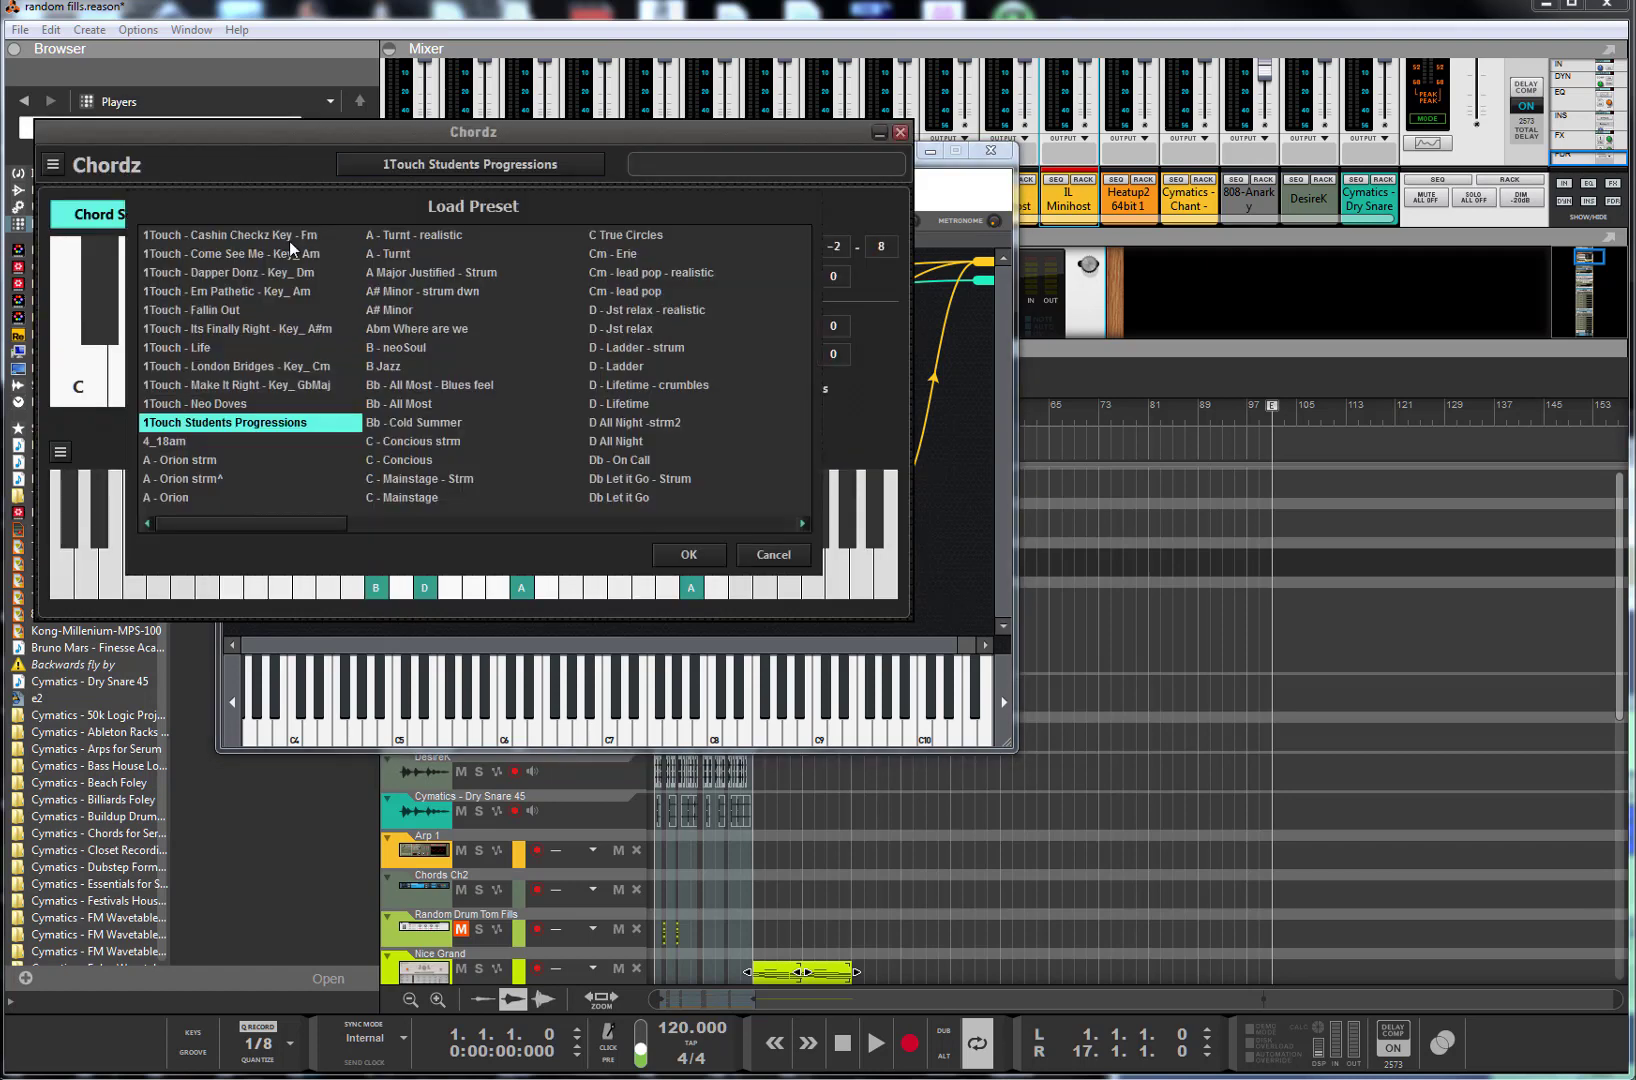
click(214, 403)
click(670, 556)
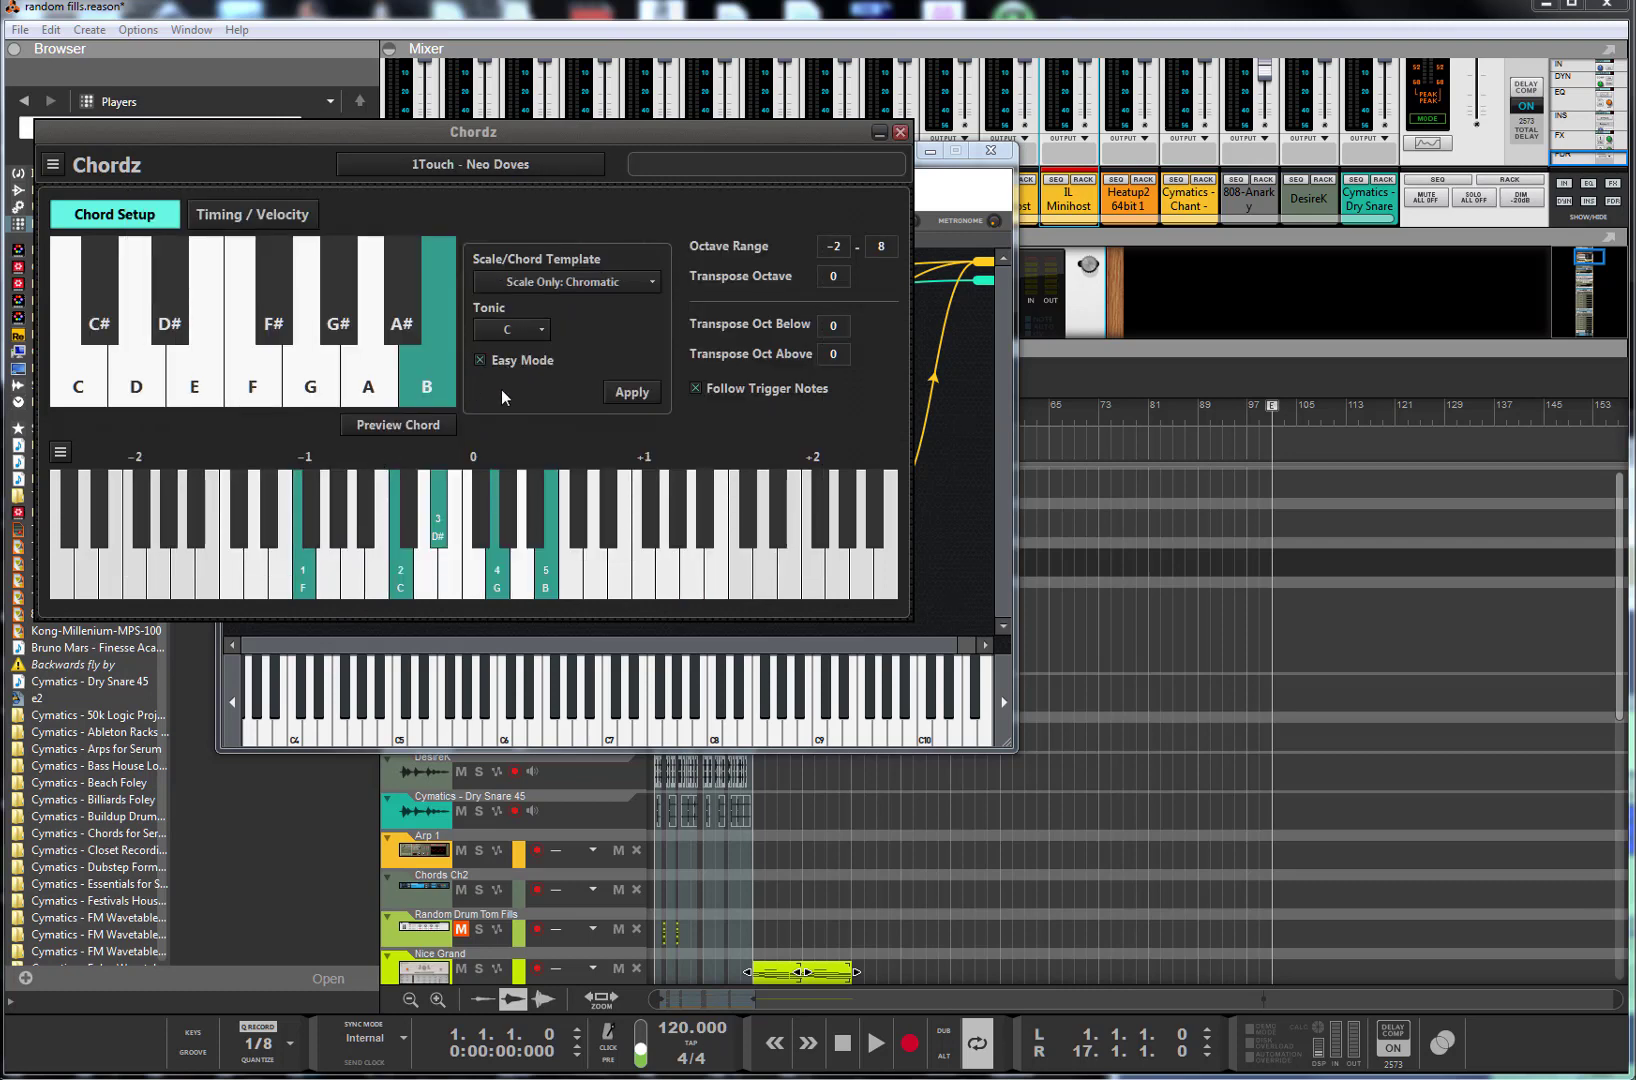
click(901, 133)
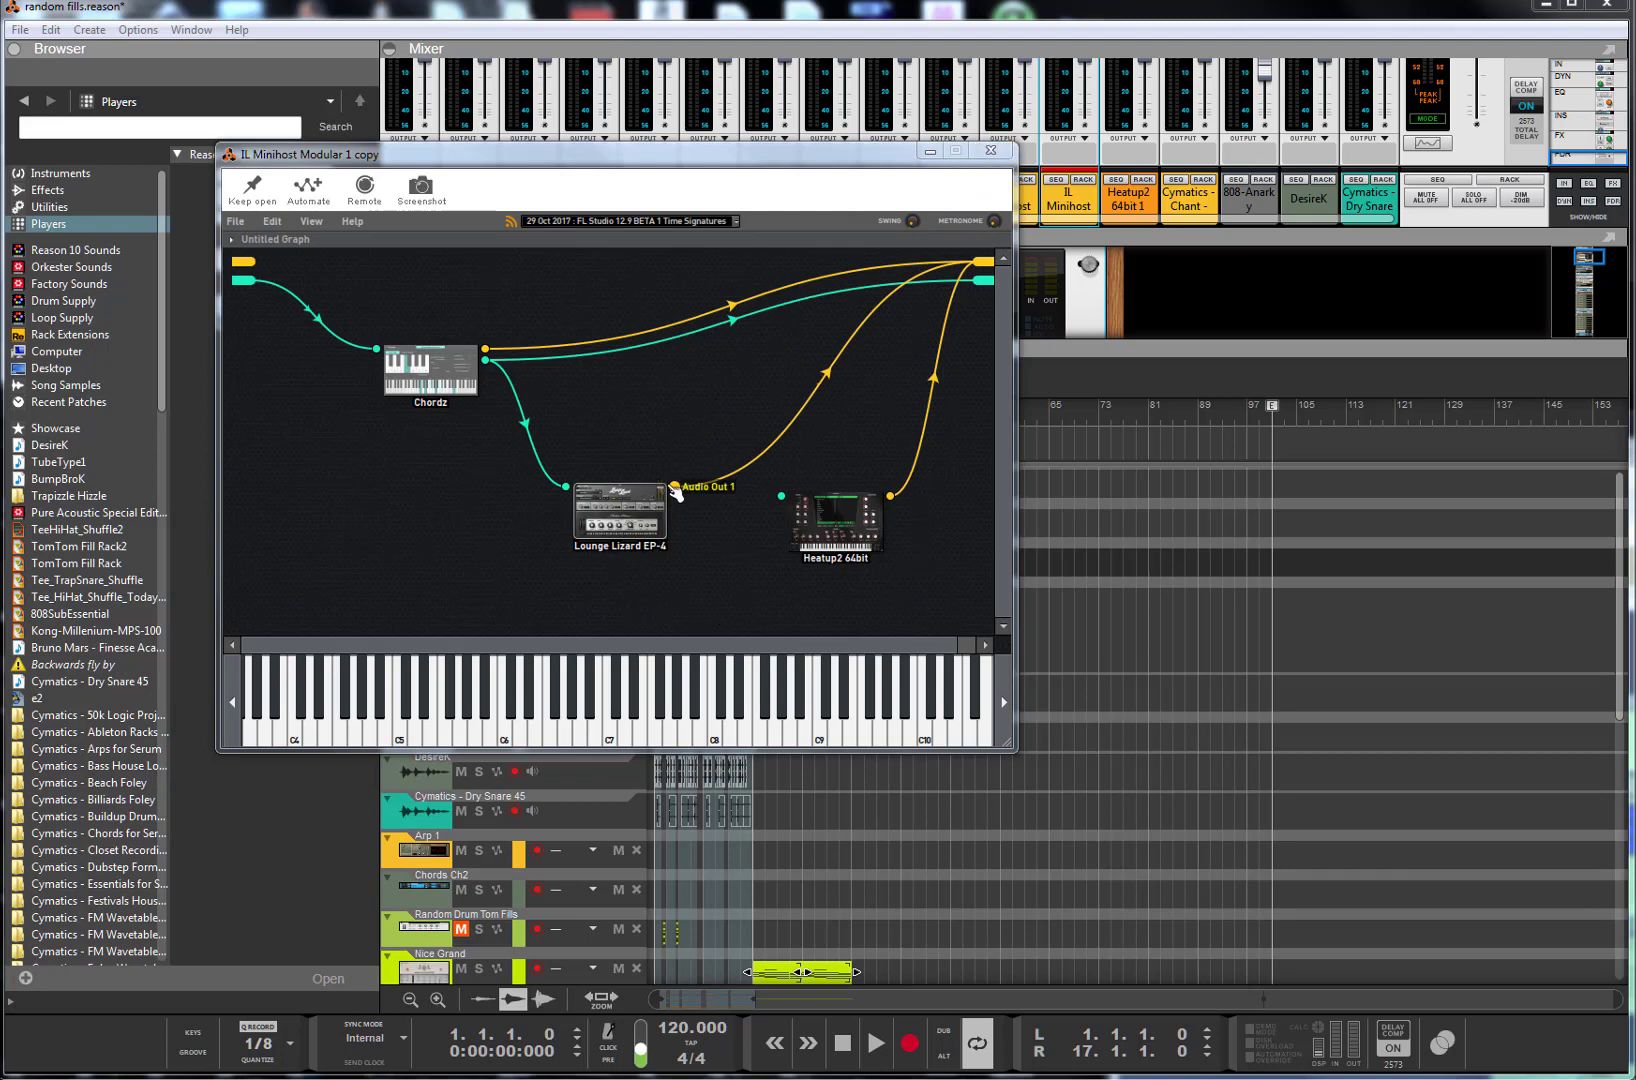
- Delete the Heatup2 64bit synth from the Minihost Modular graph and close the Minihost window
click(816, 508)
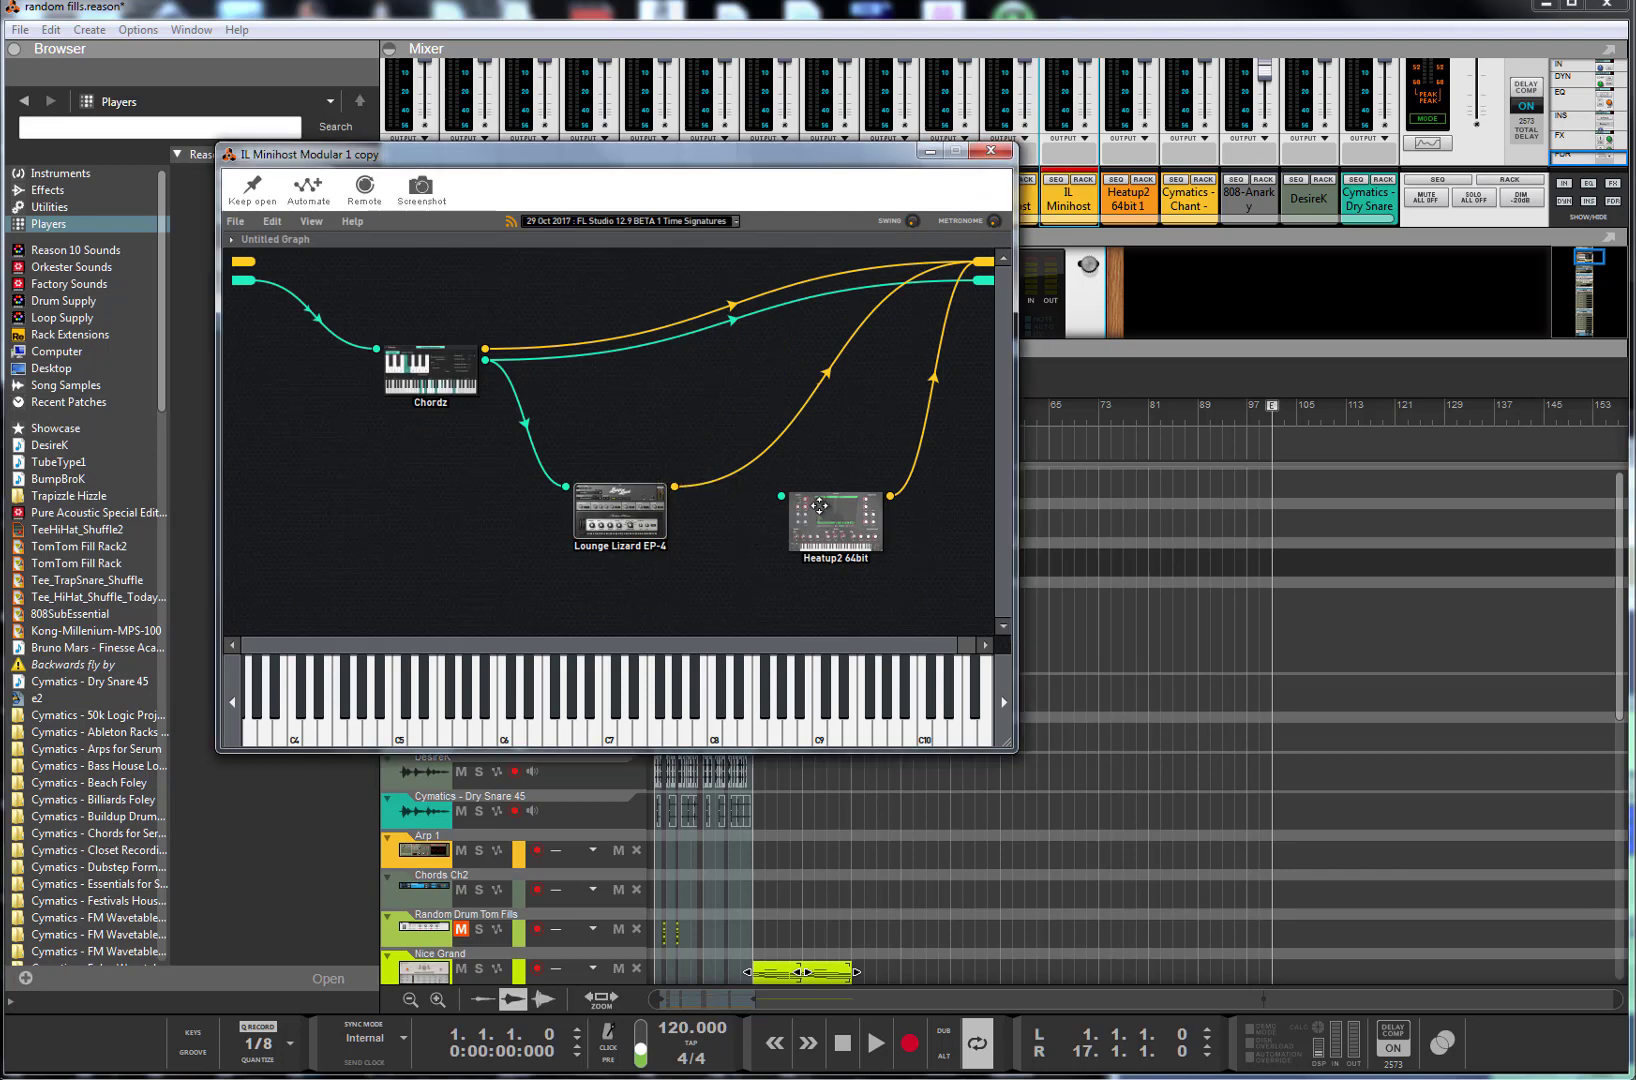
key(Delete)
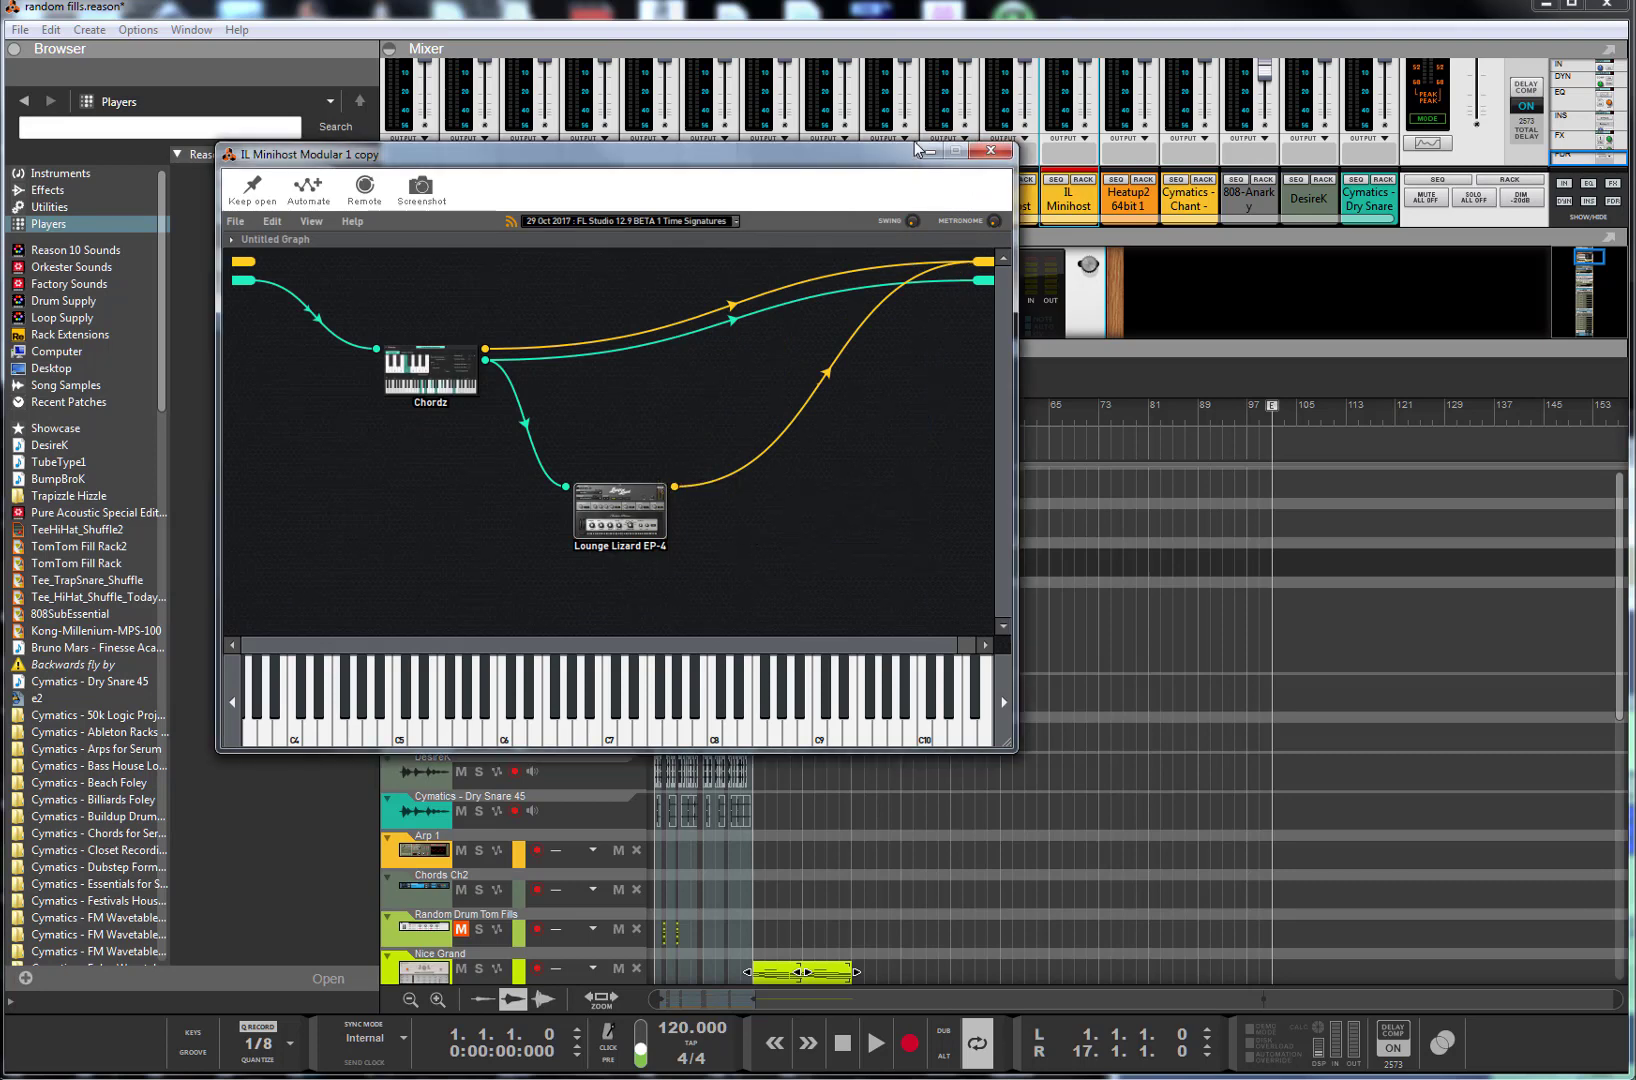
click(991, 152)
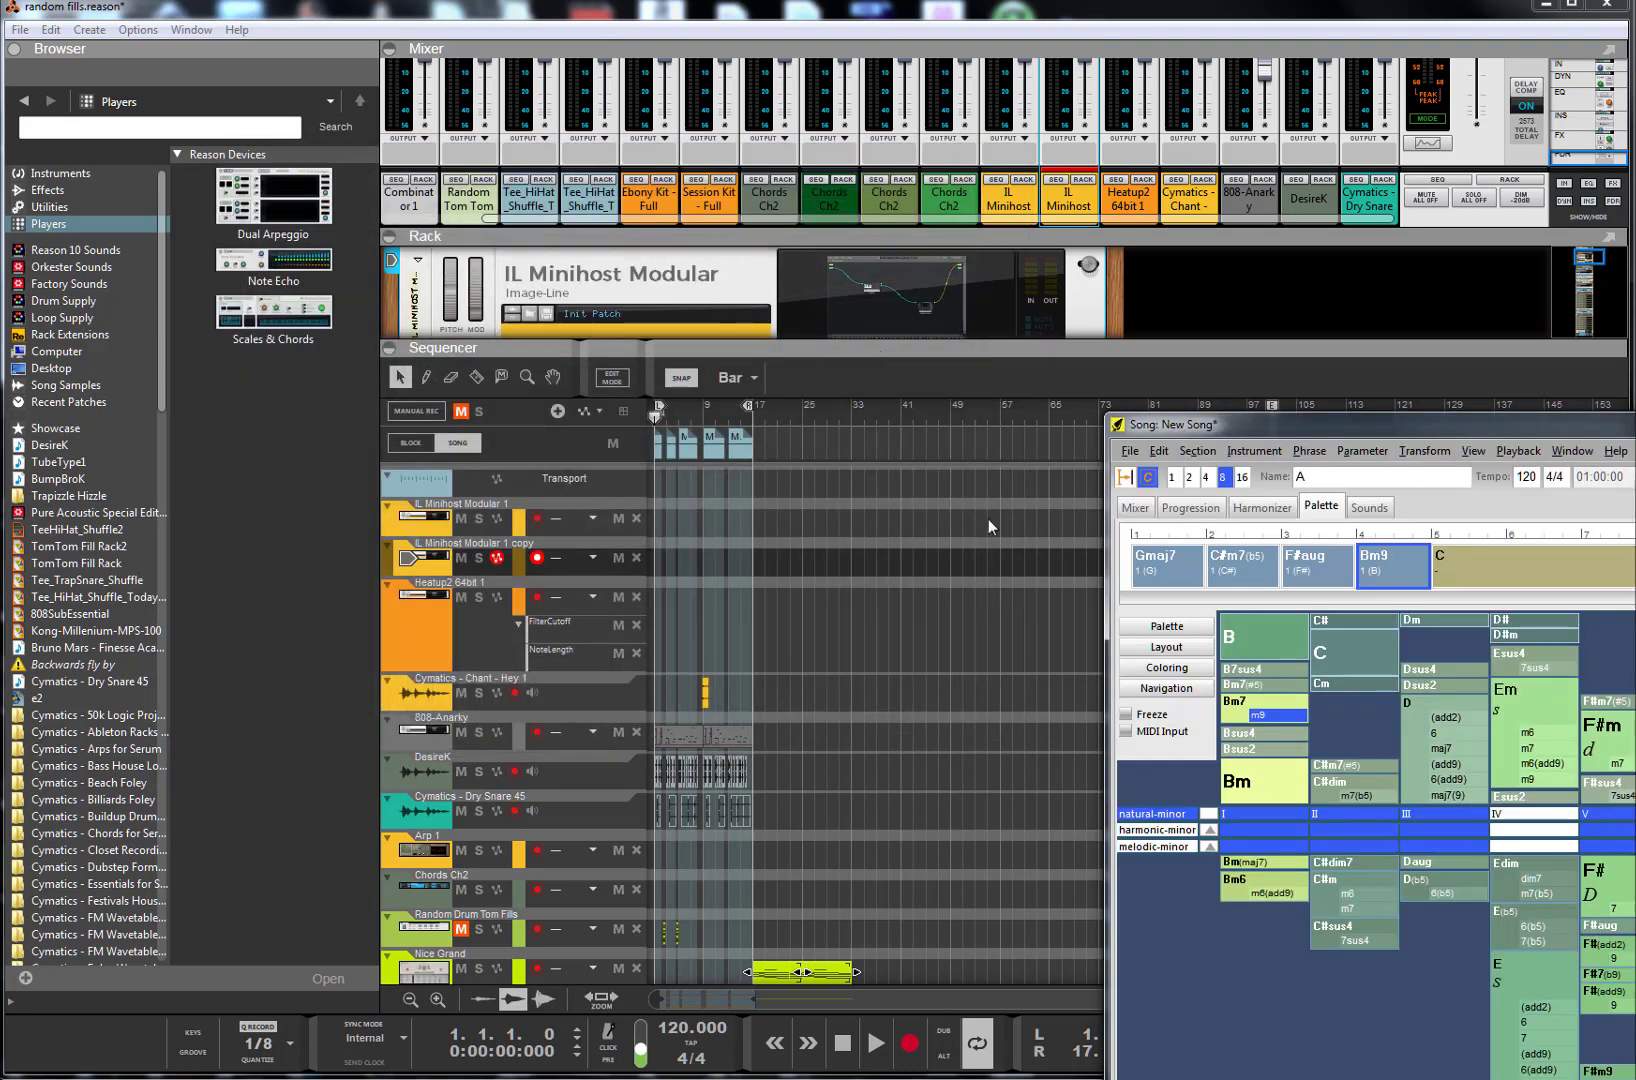
- Bring the palette program's full chord grid into view and audition the Gmaj7 chord of the progression
drag(1635, 426, 1534, 109)
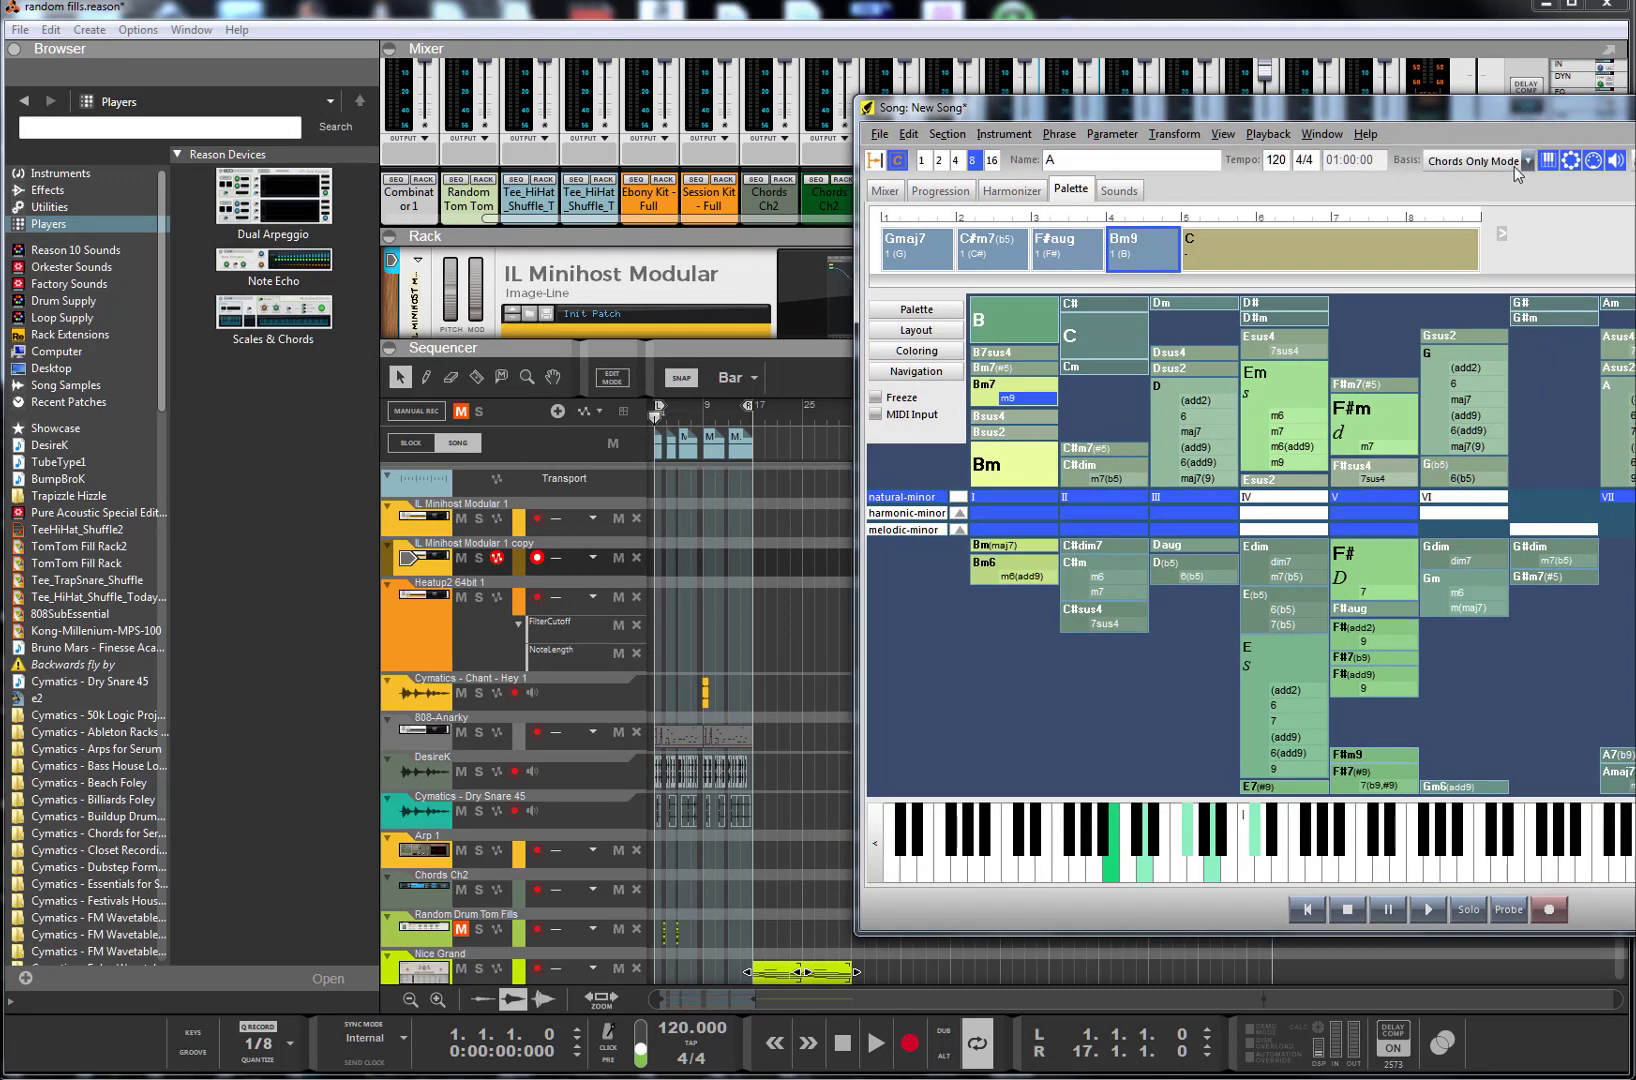
click(920, 250)
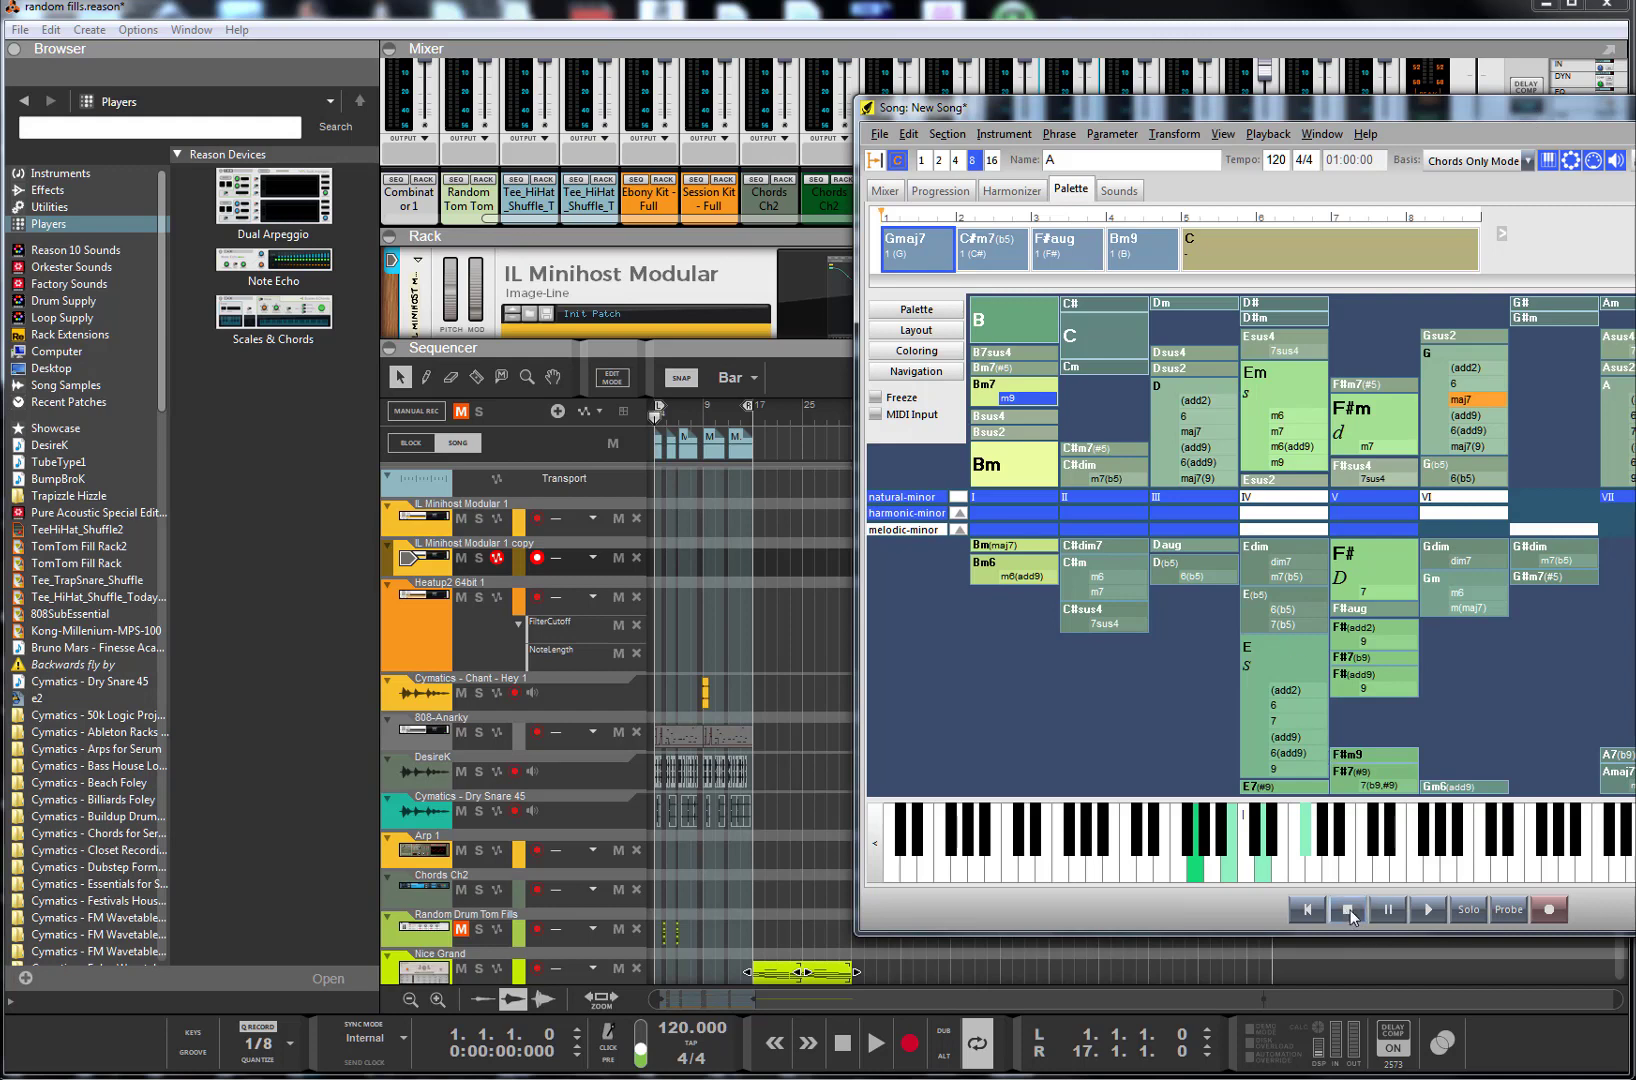
click(925, 250)
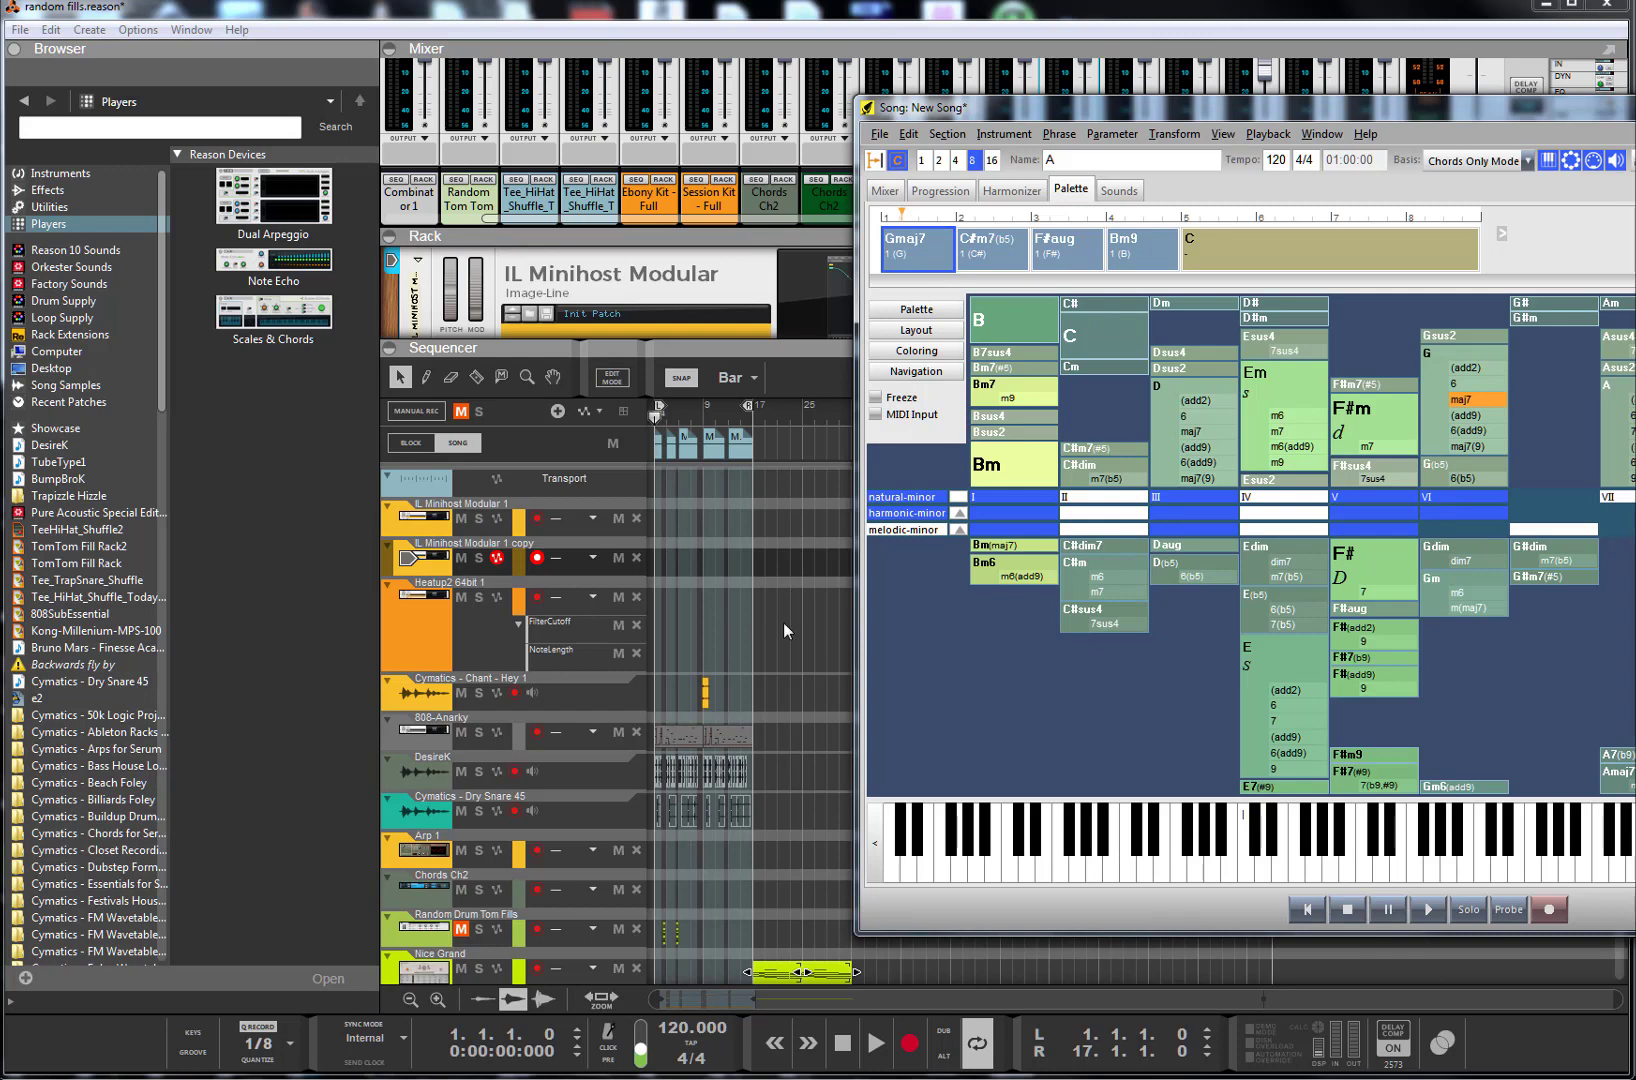
click(911, 246)
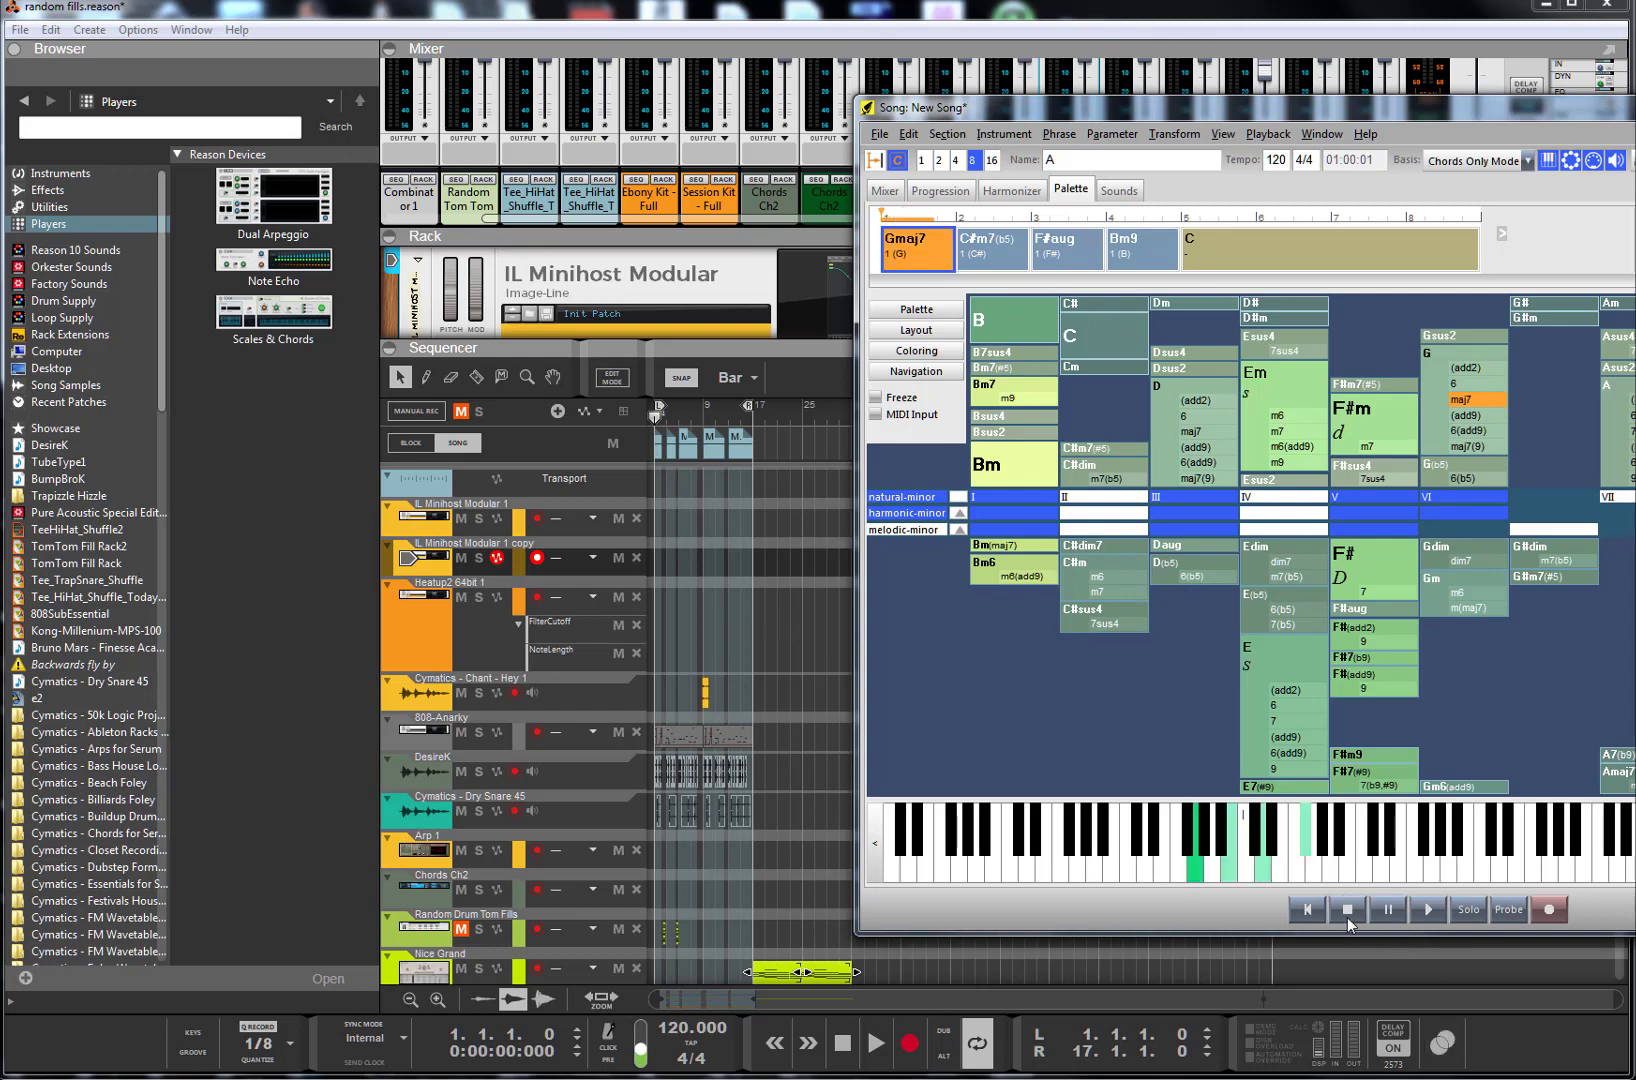
- Show the song's mixer in the palette program and try to export the Piano track's MIDI to the Reason sequencer
click(885, 190)
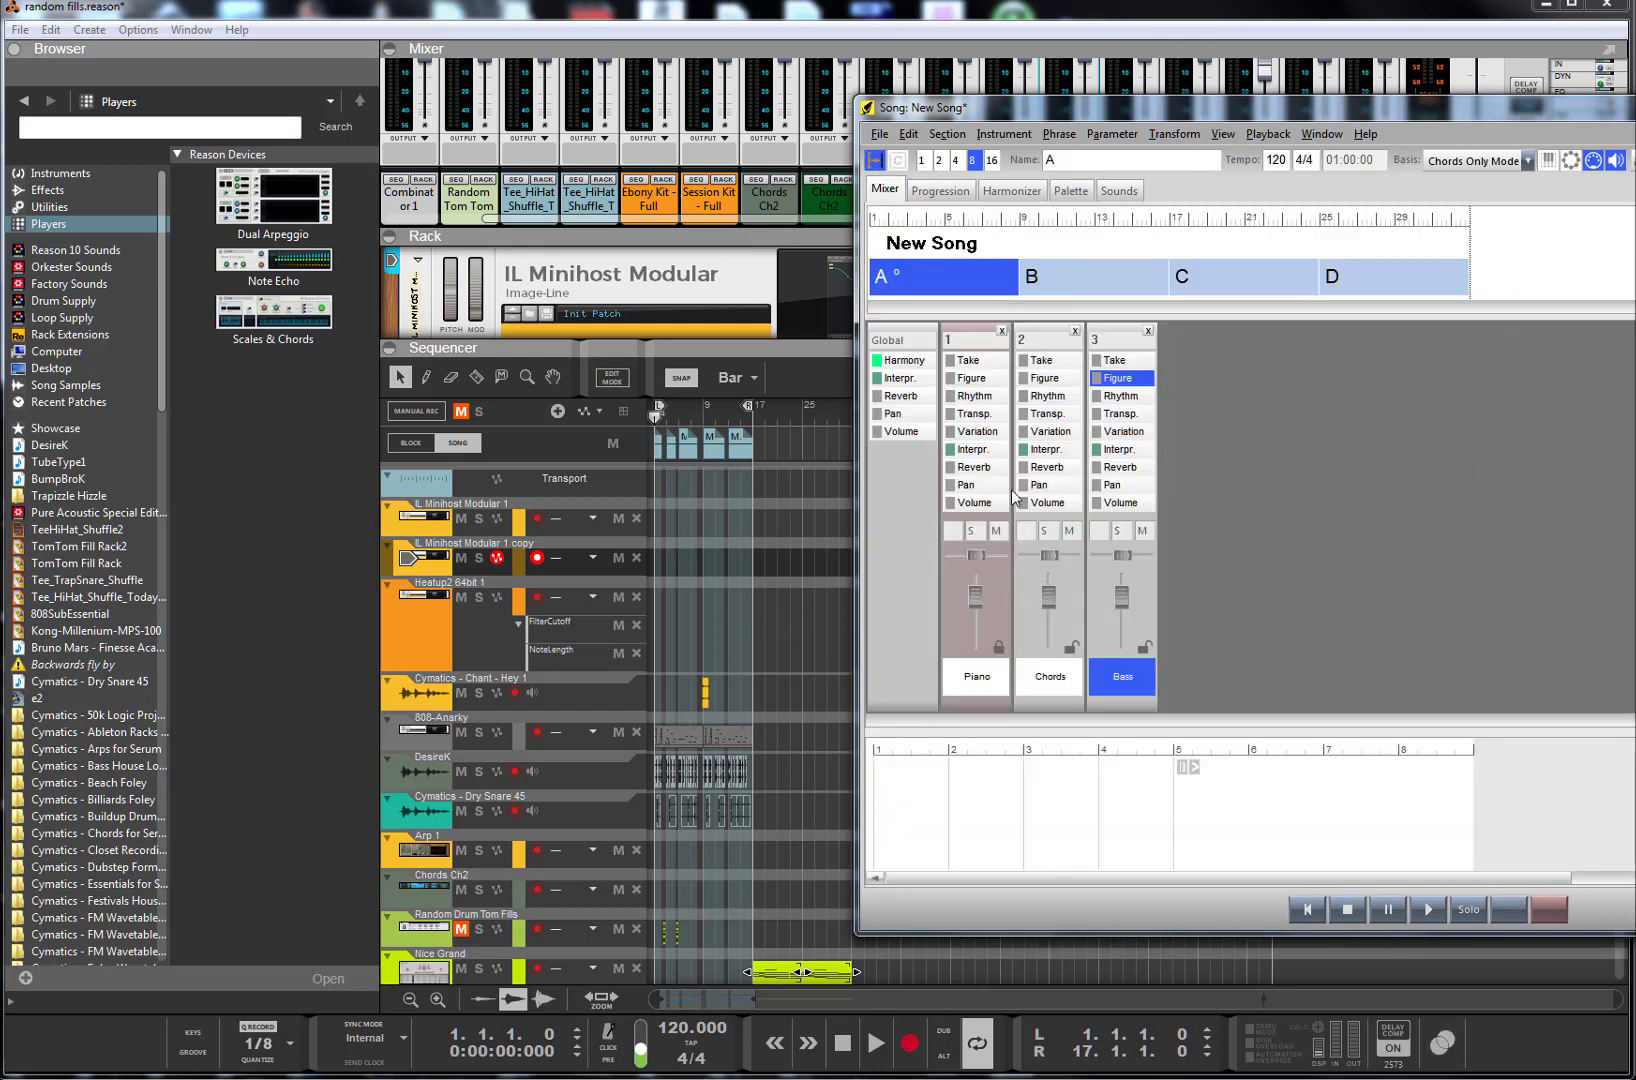
click(1047, 679)
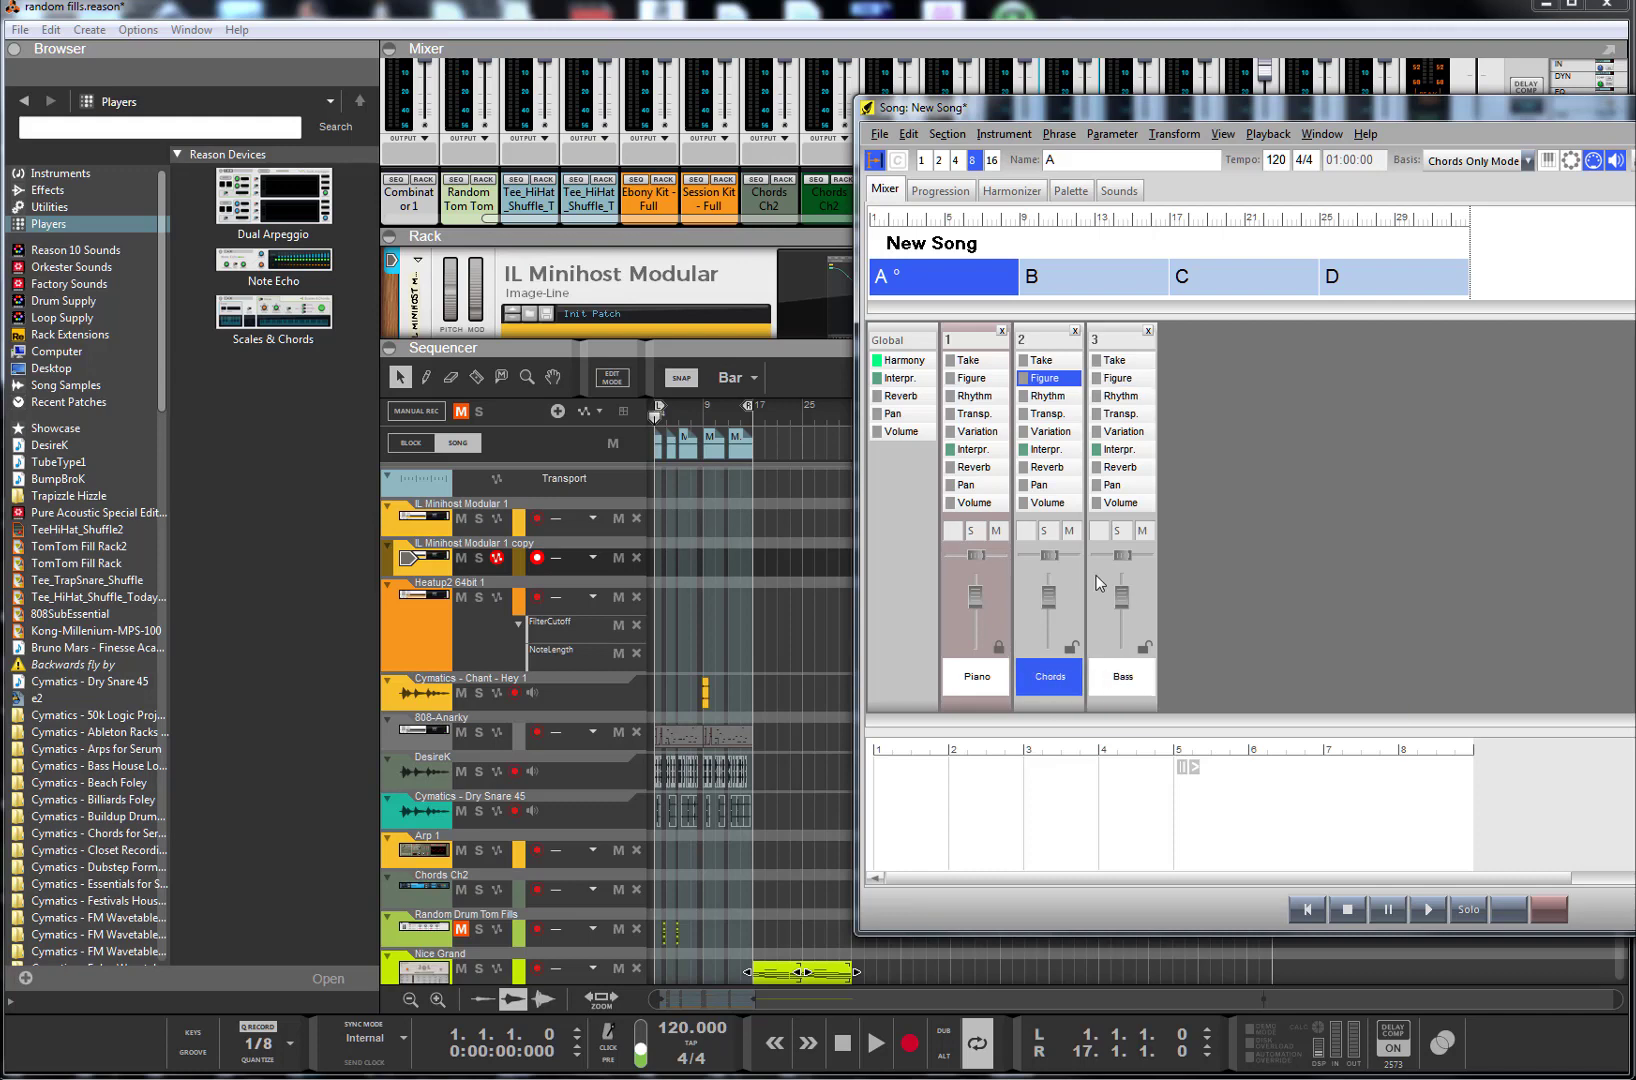
click(976, 676)
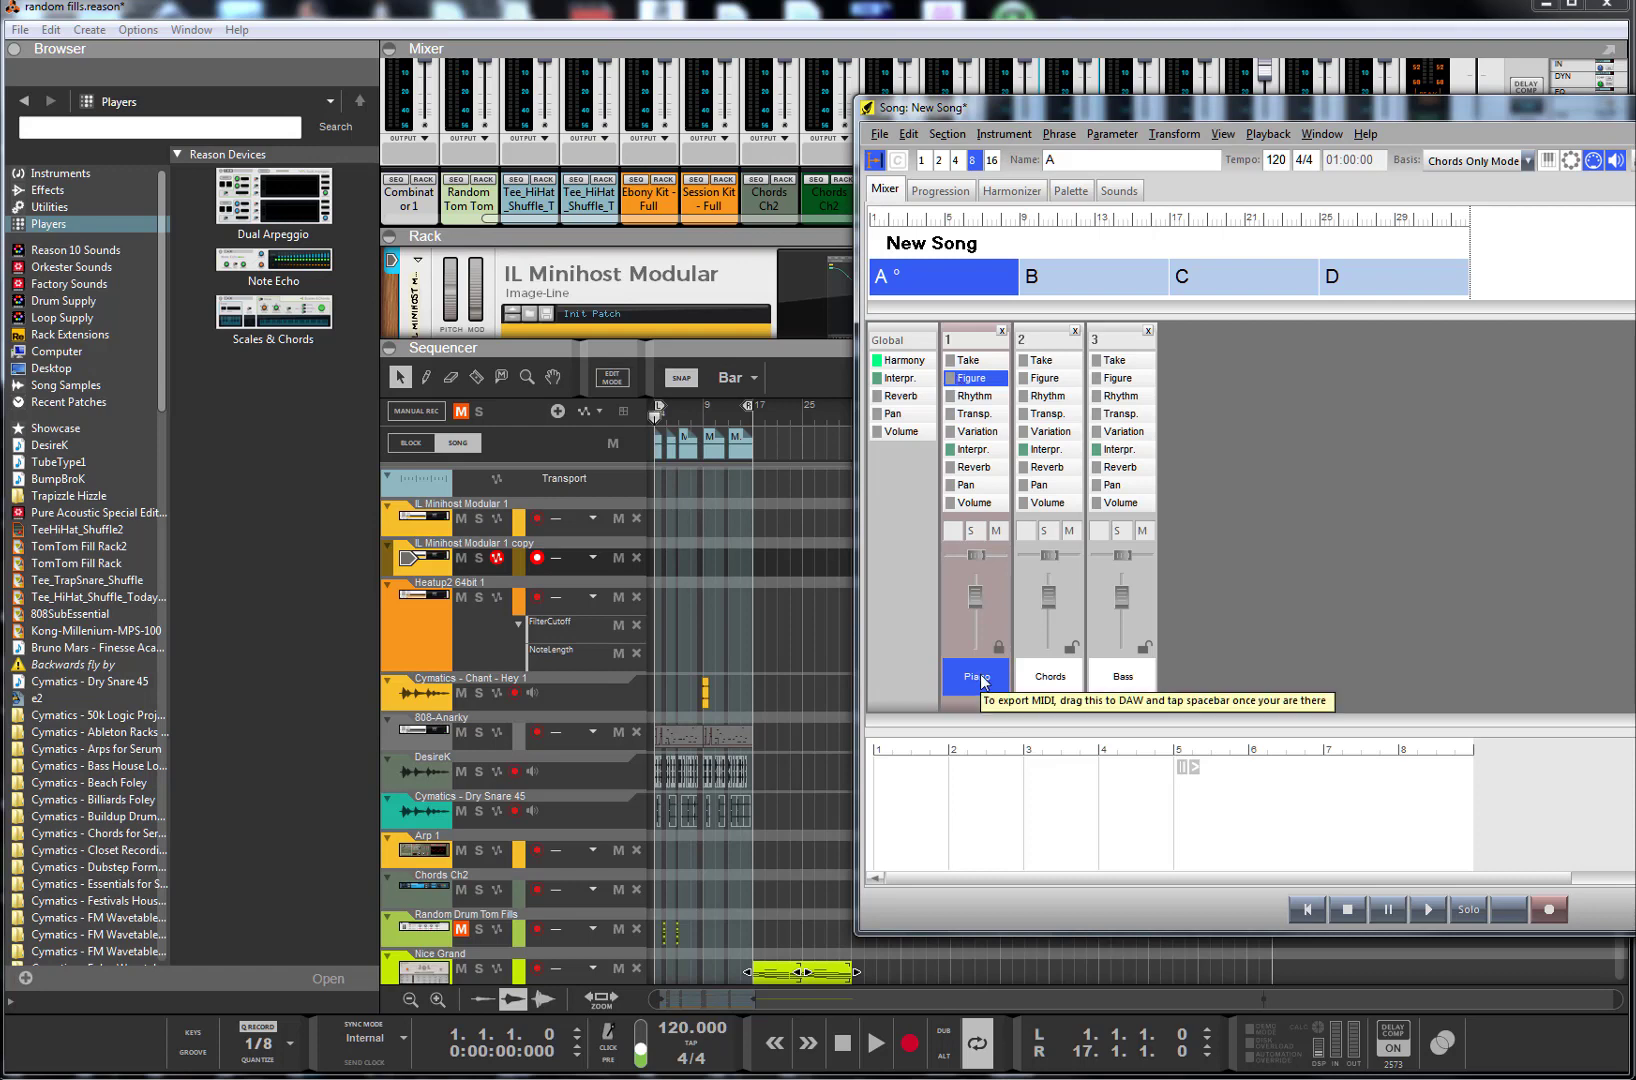
drag(978, 680, 800, 690)
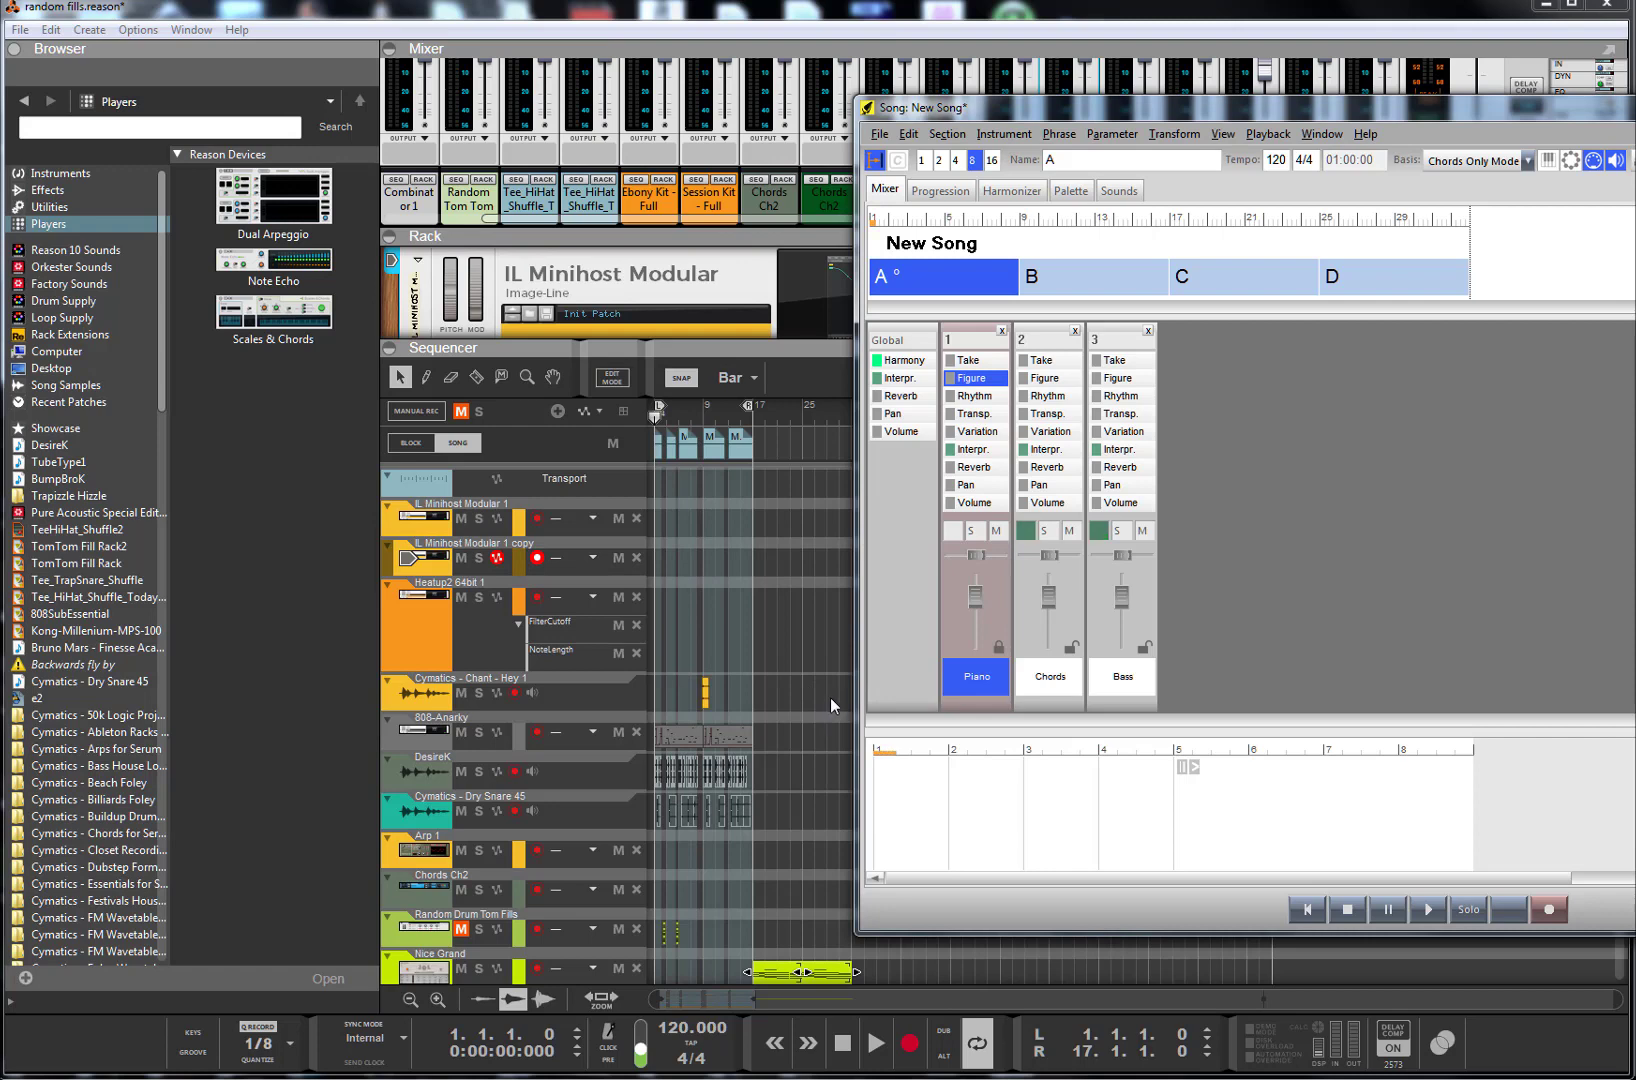
click(1344, 909)
- Move the song window clear of the Reason sequencer and try to export the Piano track's MIDI onto the TeeHiHat_Shuffle2 copy track
drag(853, 663, 1088, 663)
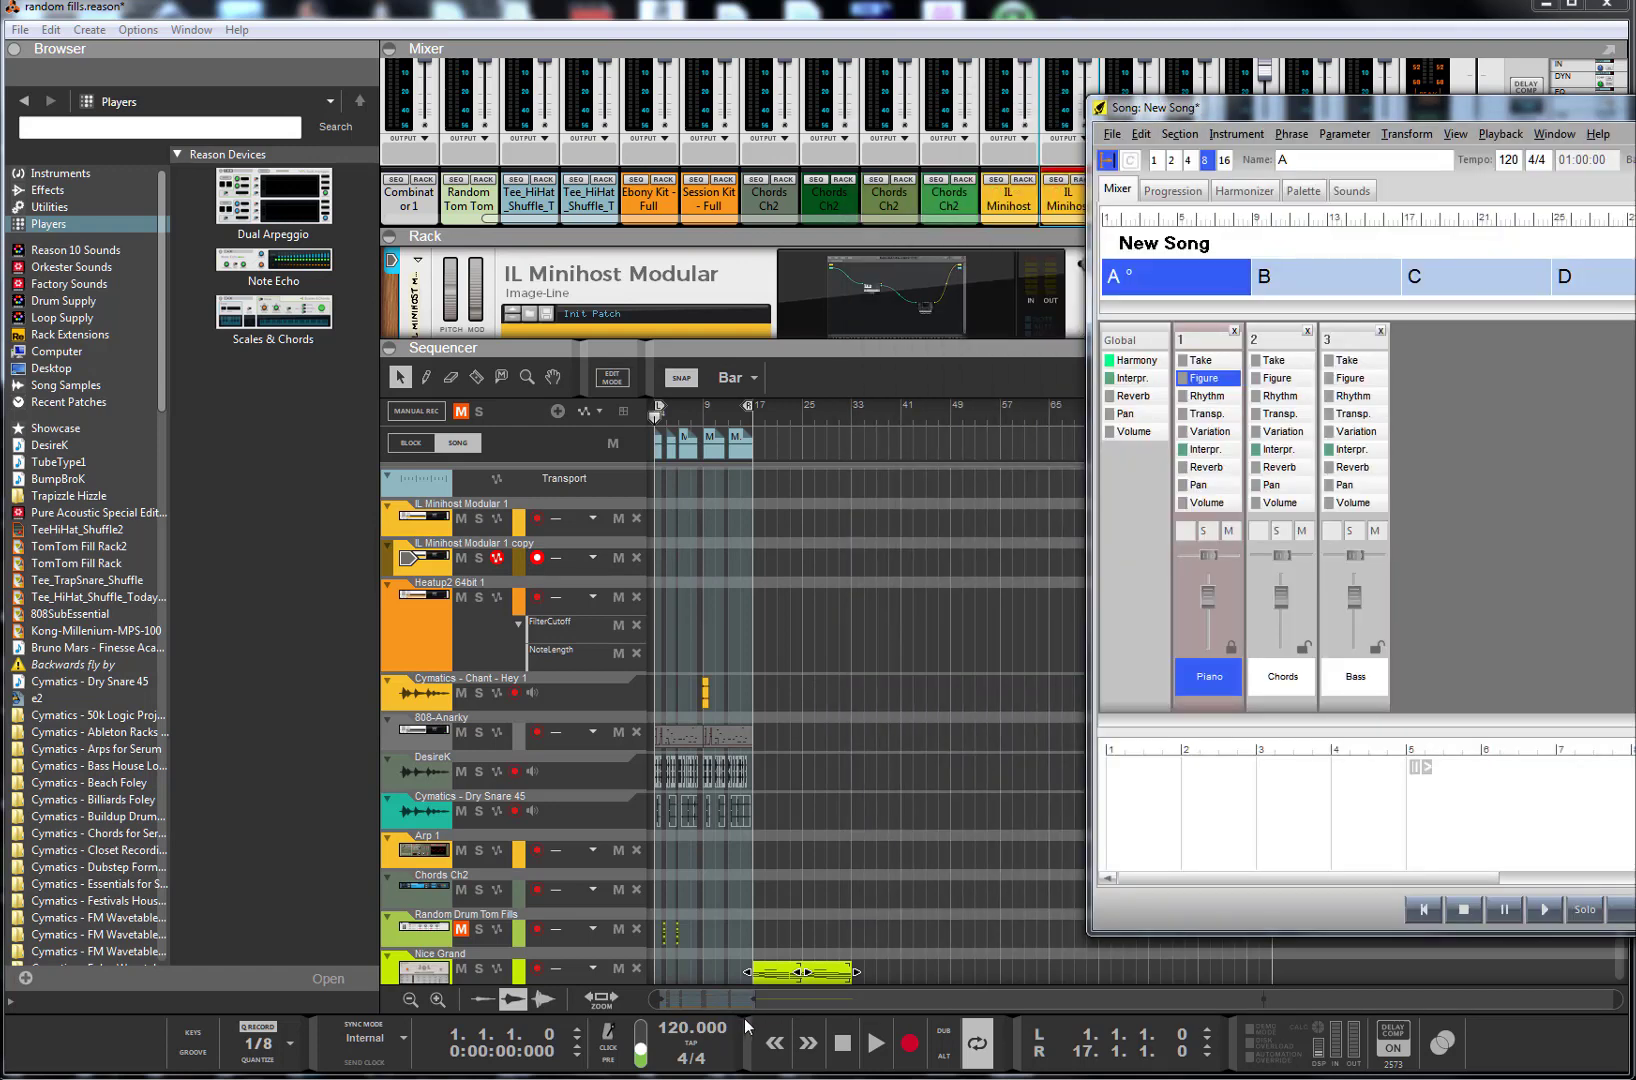
click(760, 997)
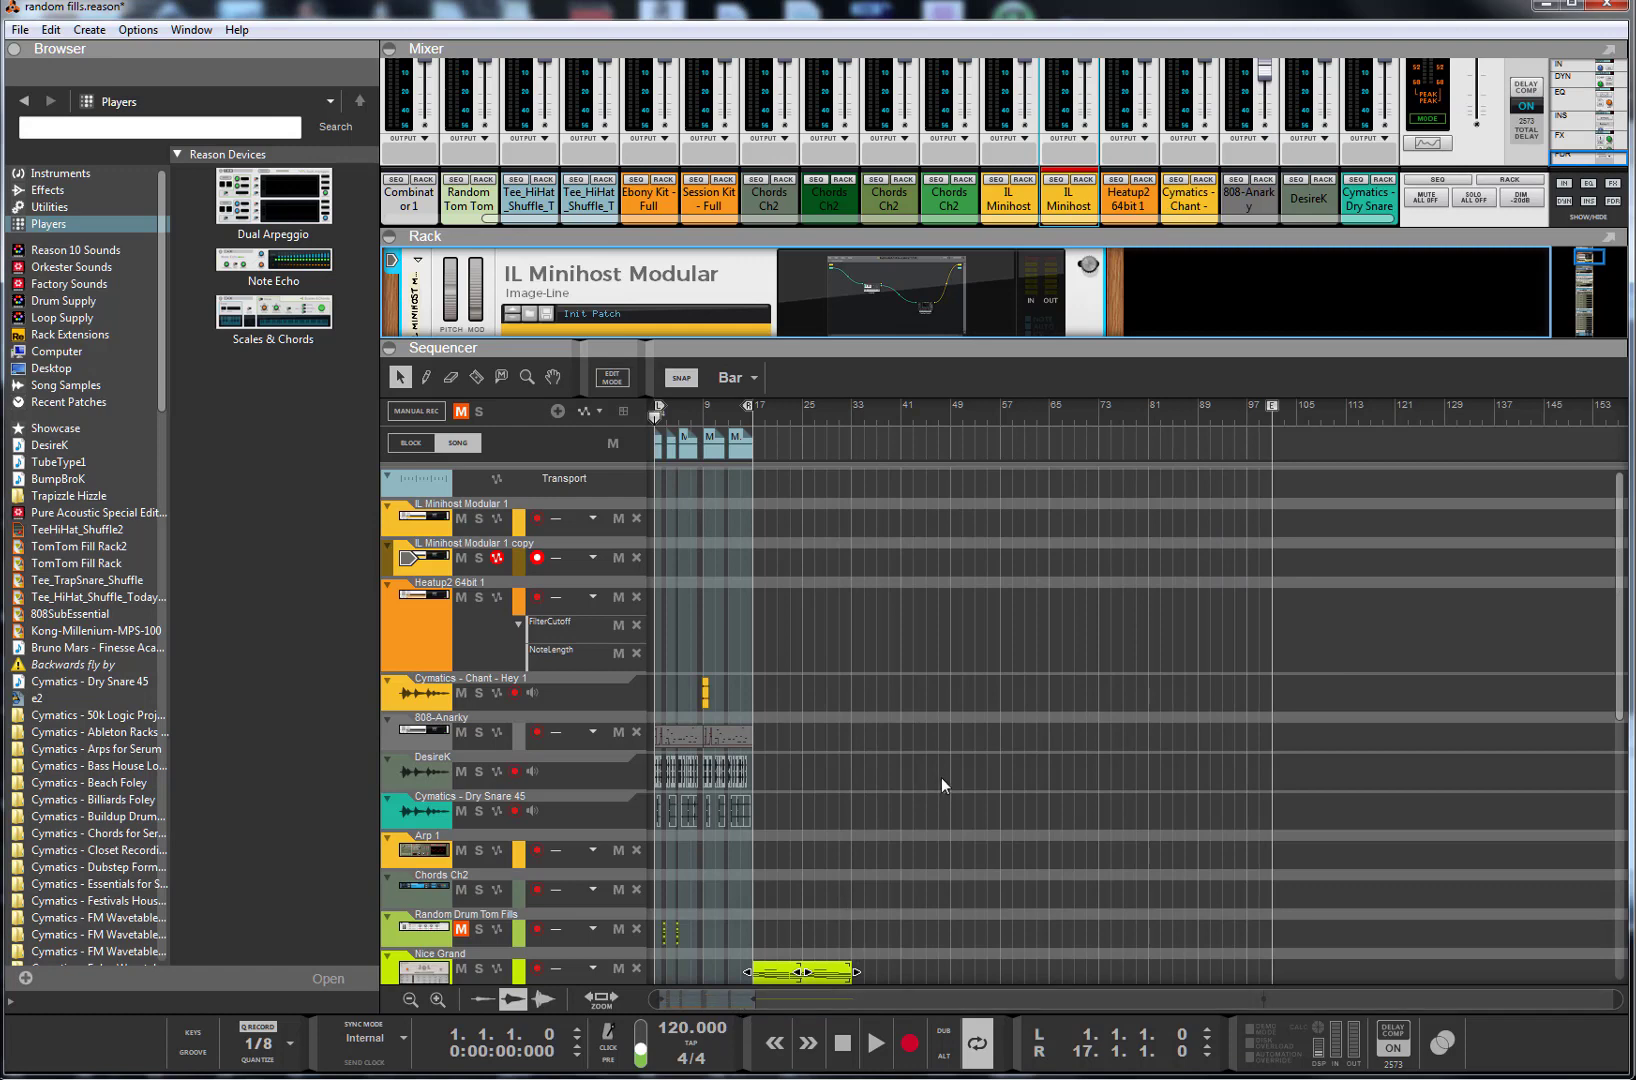
scroll(941, 777, down, 10)
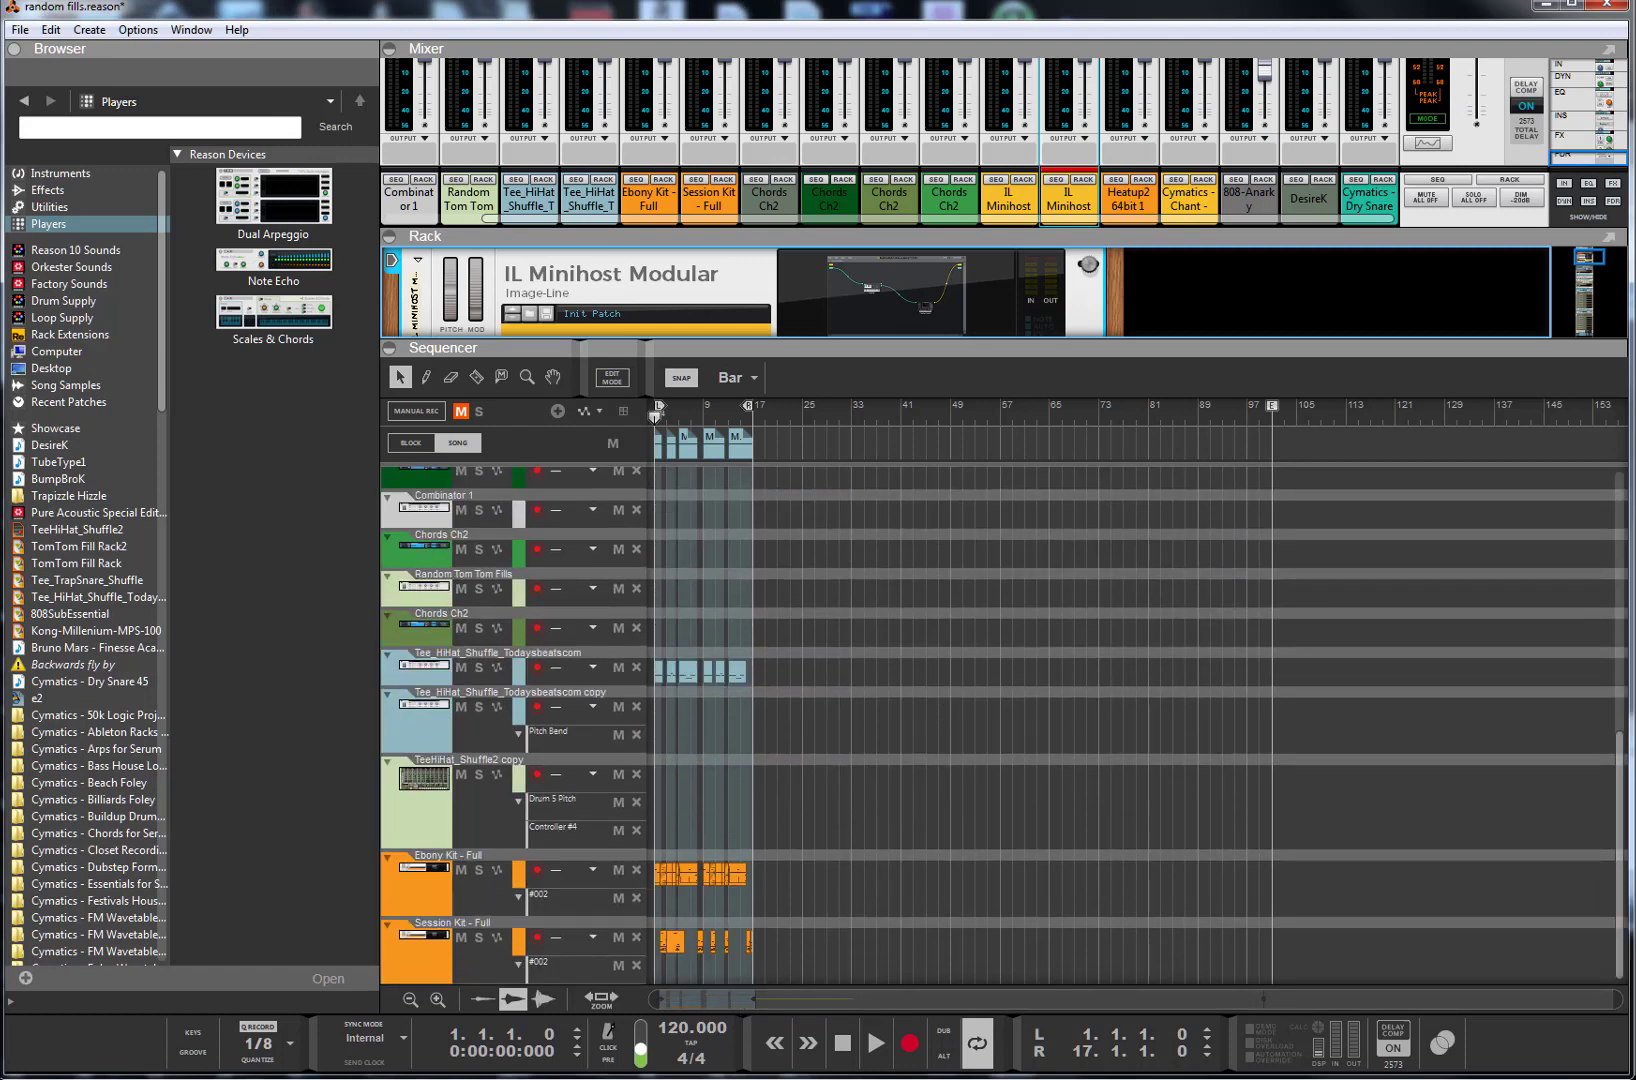
key(alt+Tab)
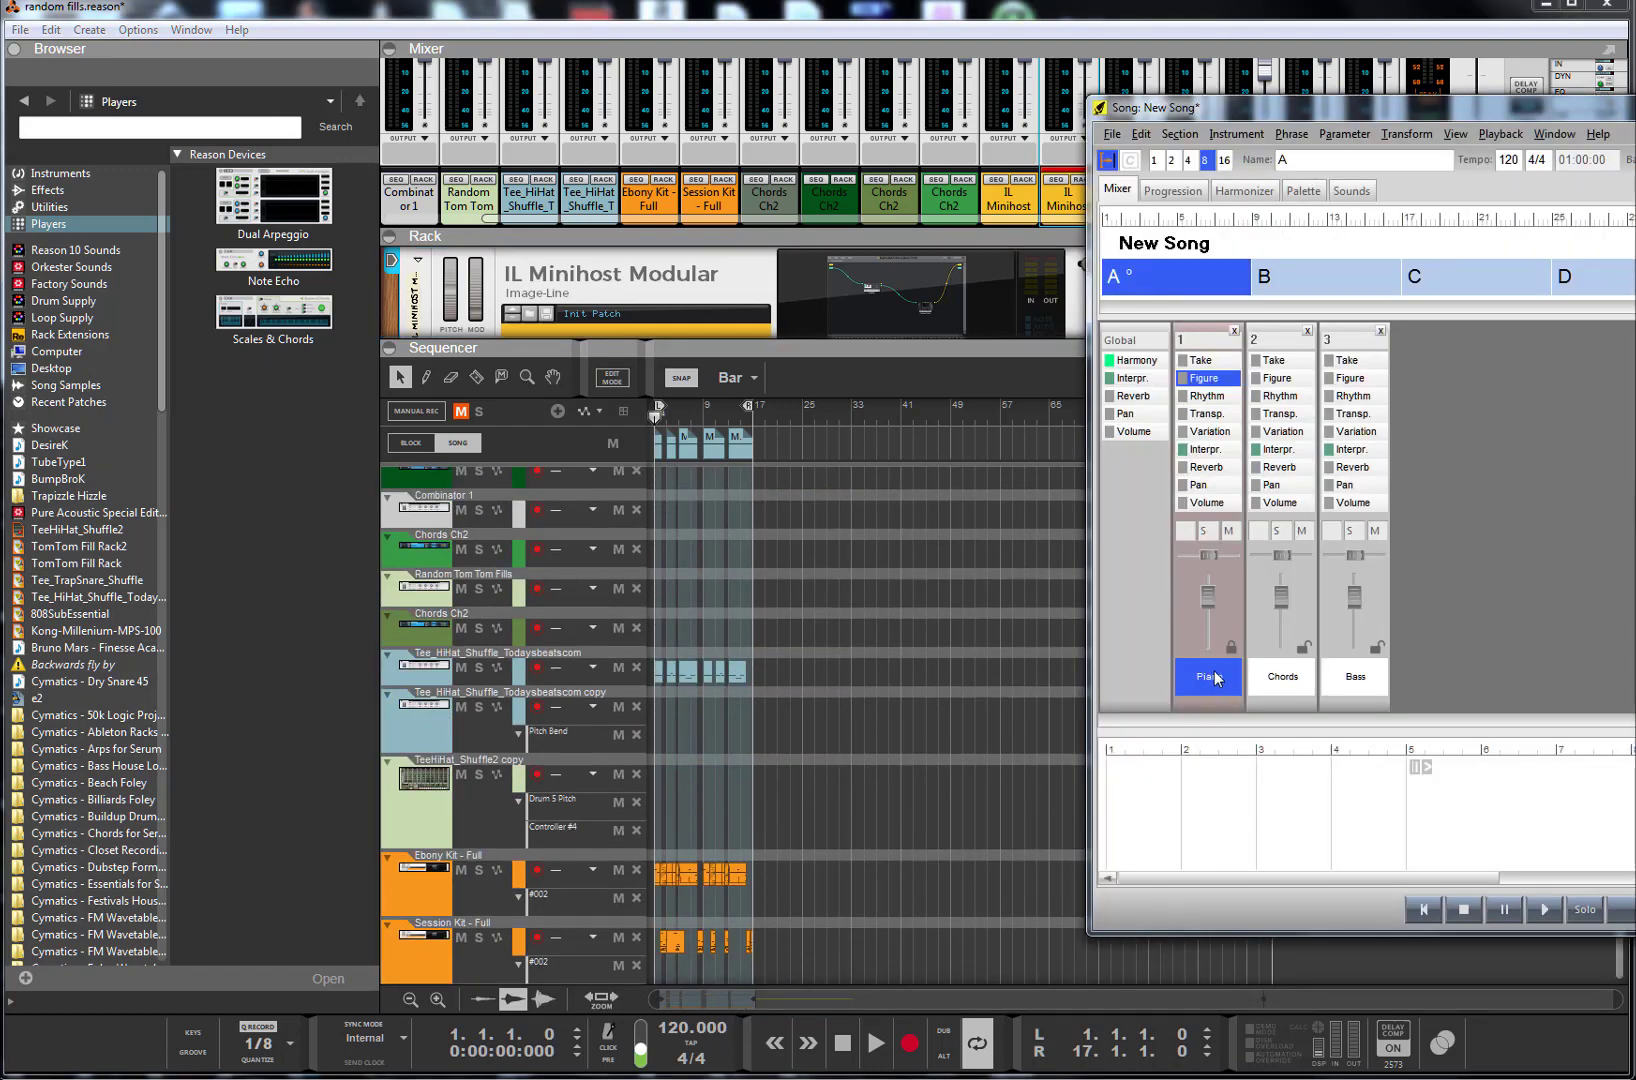
drag(1216, 678, 905, 766)
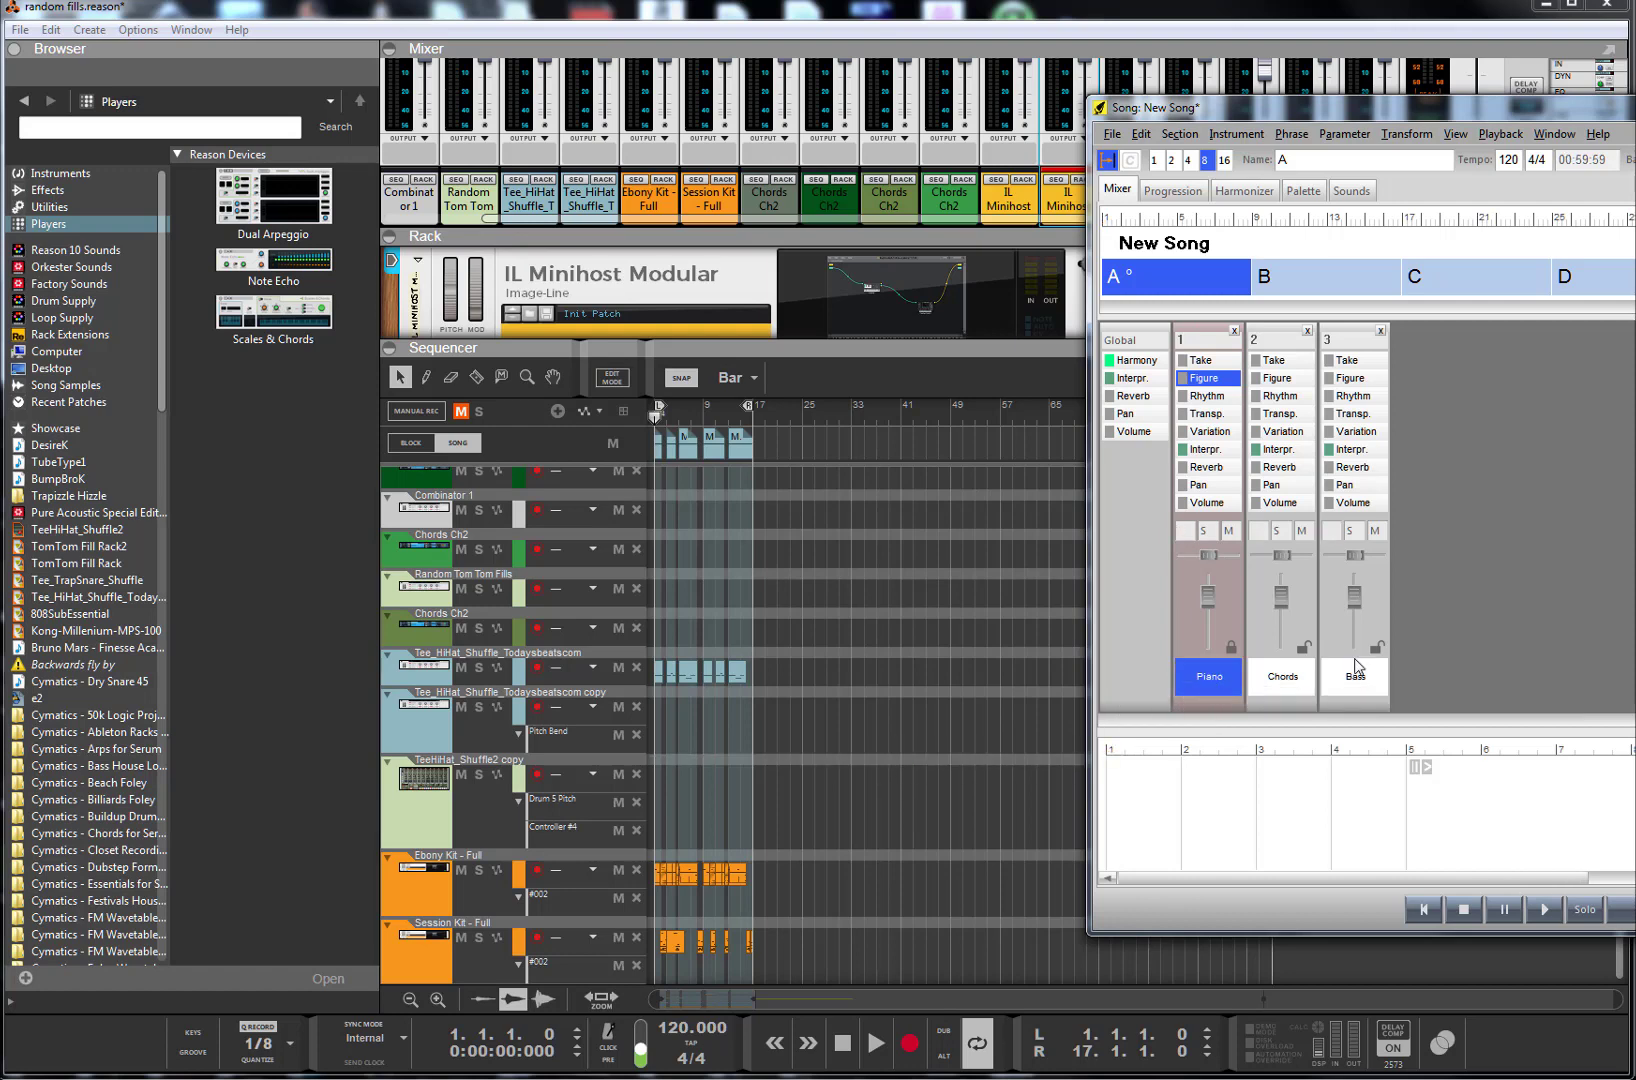
key(space)
drag(1209, 681, 667, 764)
drag(1209, 680, 438, 778)
key(alt+Tab)
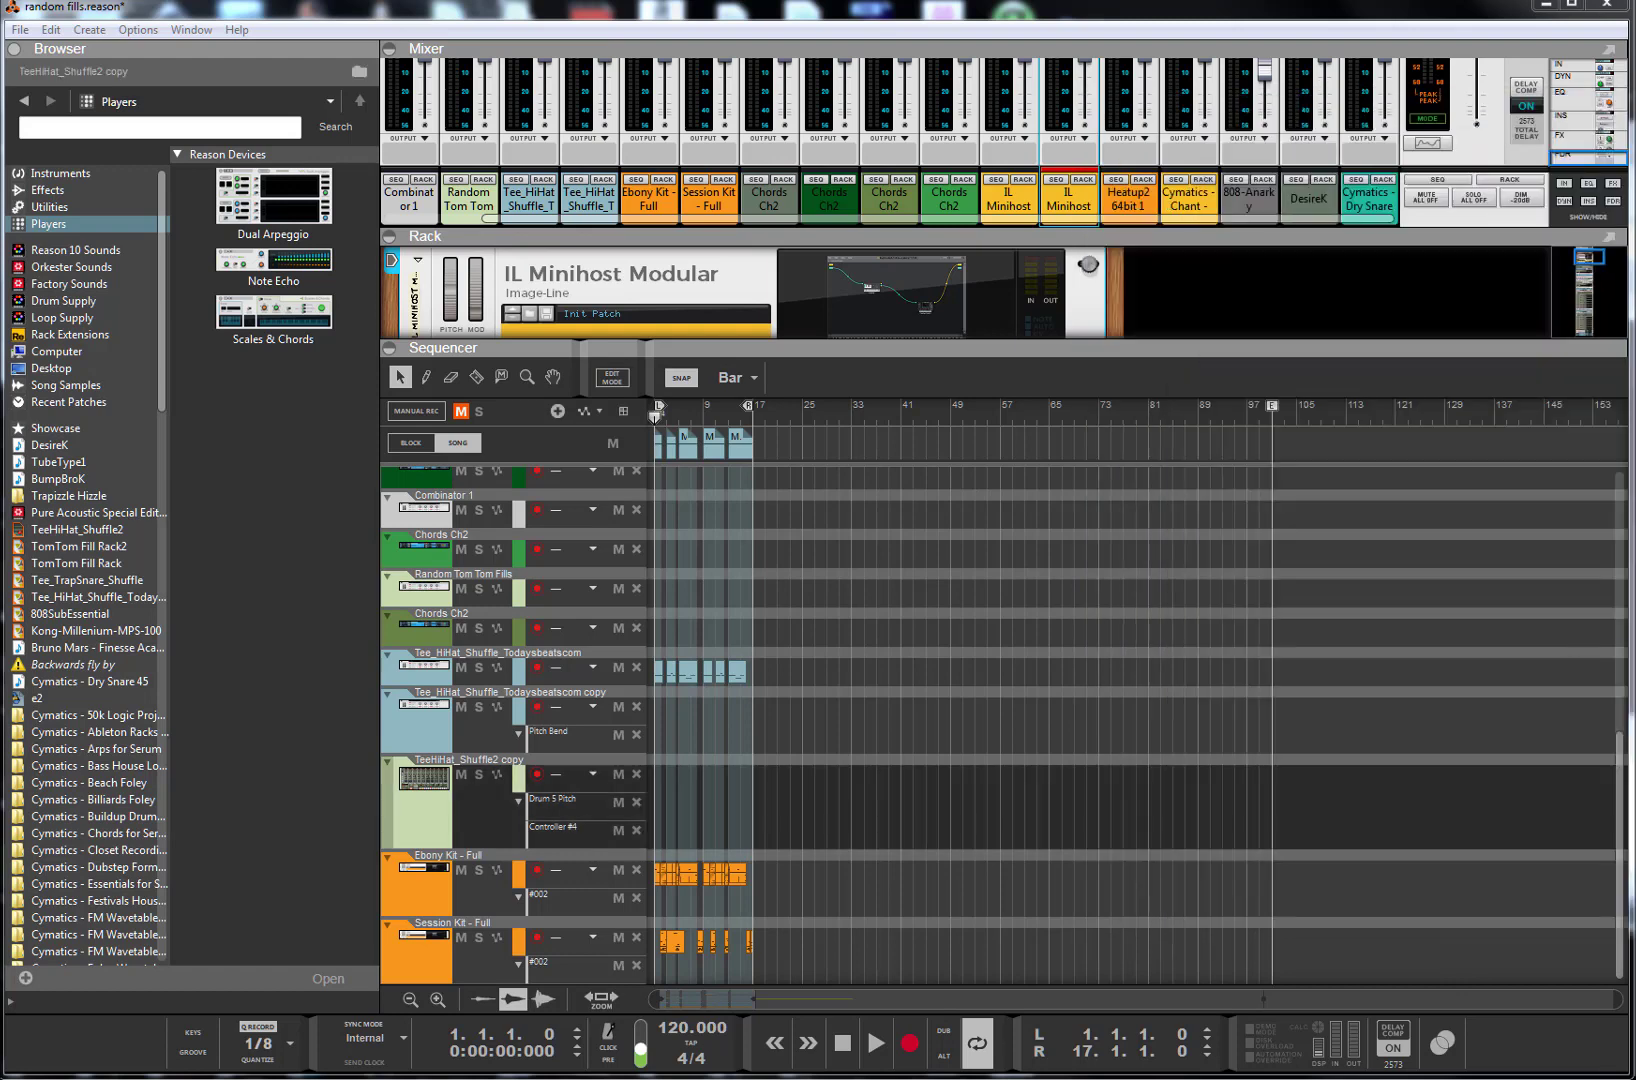
key(alt+Tab)
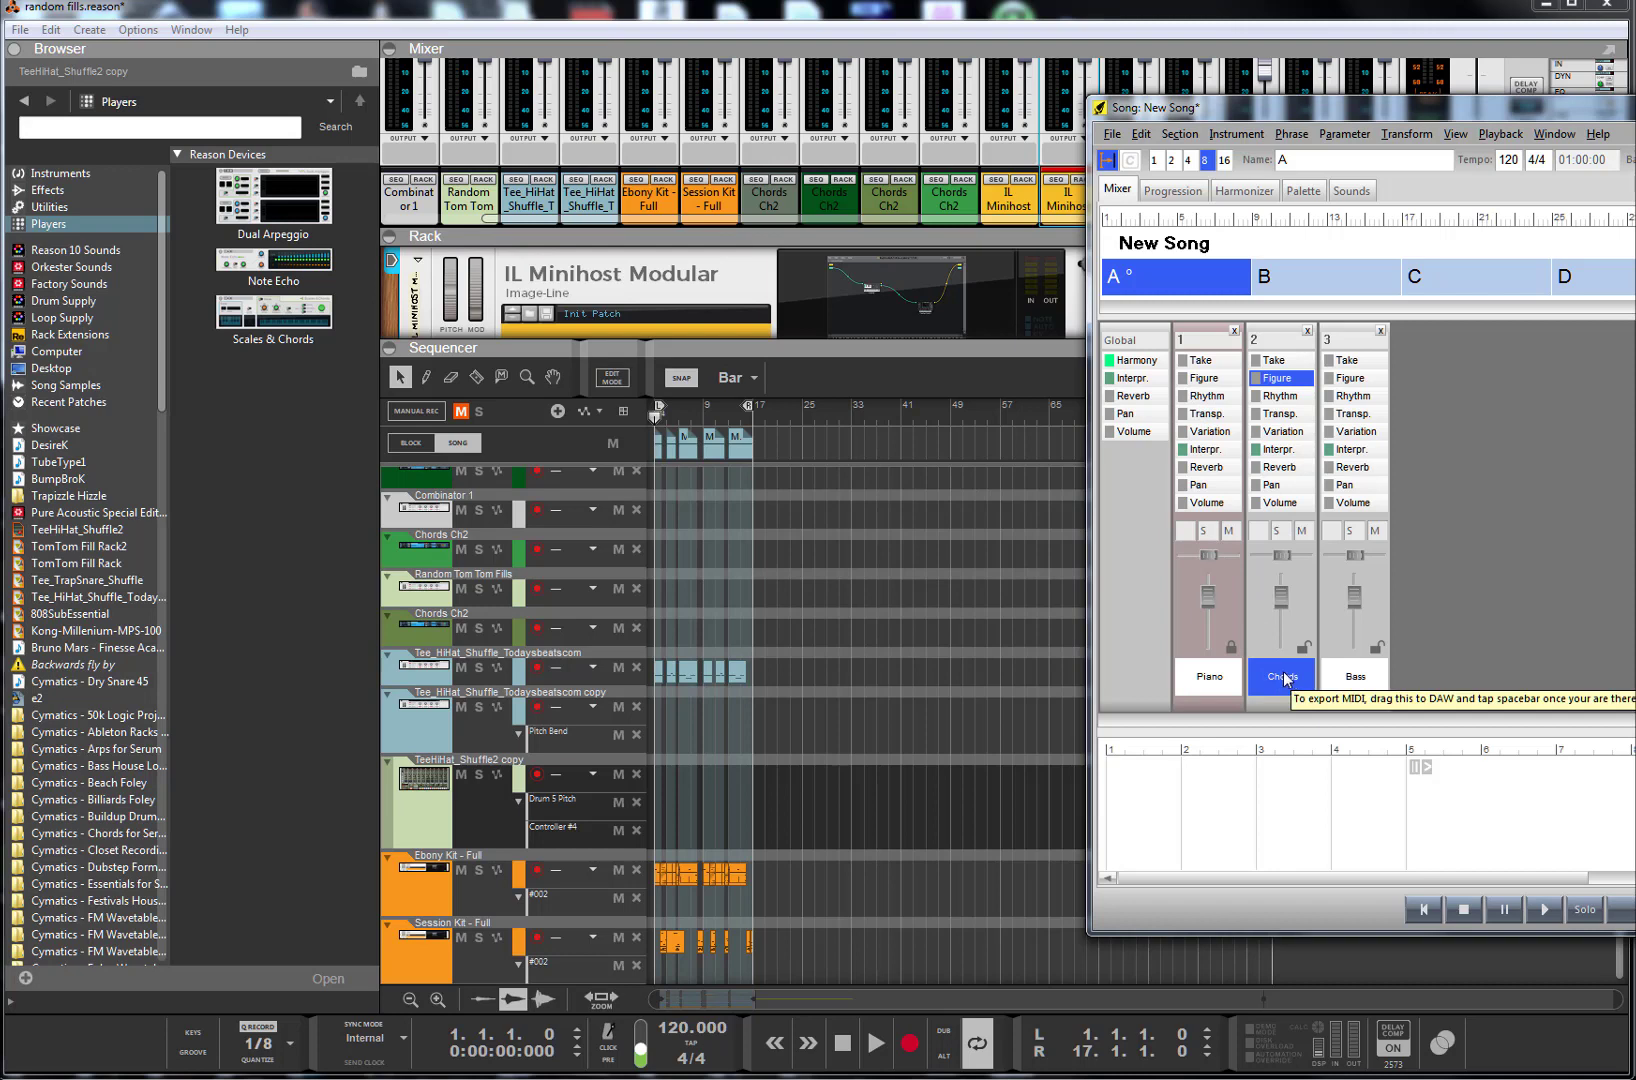
- Export the Chords track's MIDI onto the Chords Ch2 track below Random Tom Tom Fills, stop playback and return to Reason
drag(1285, 679, 700, 634)
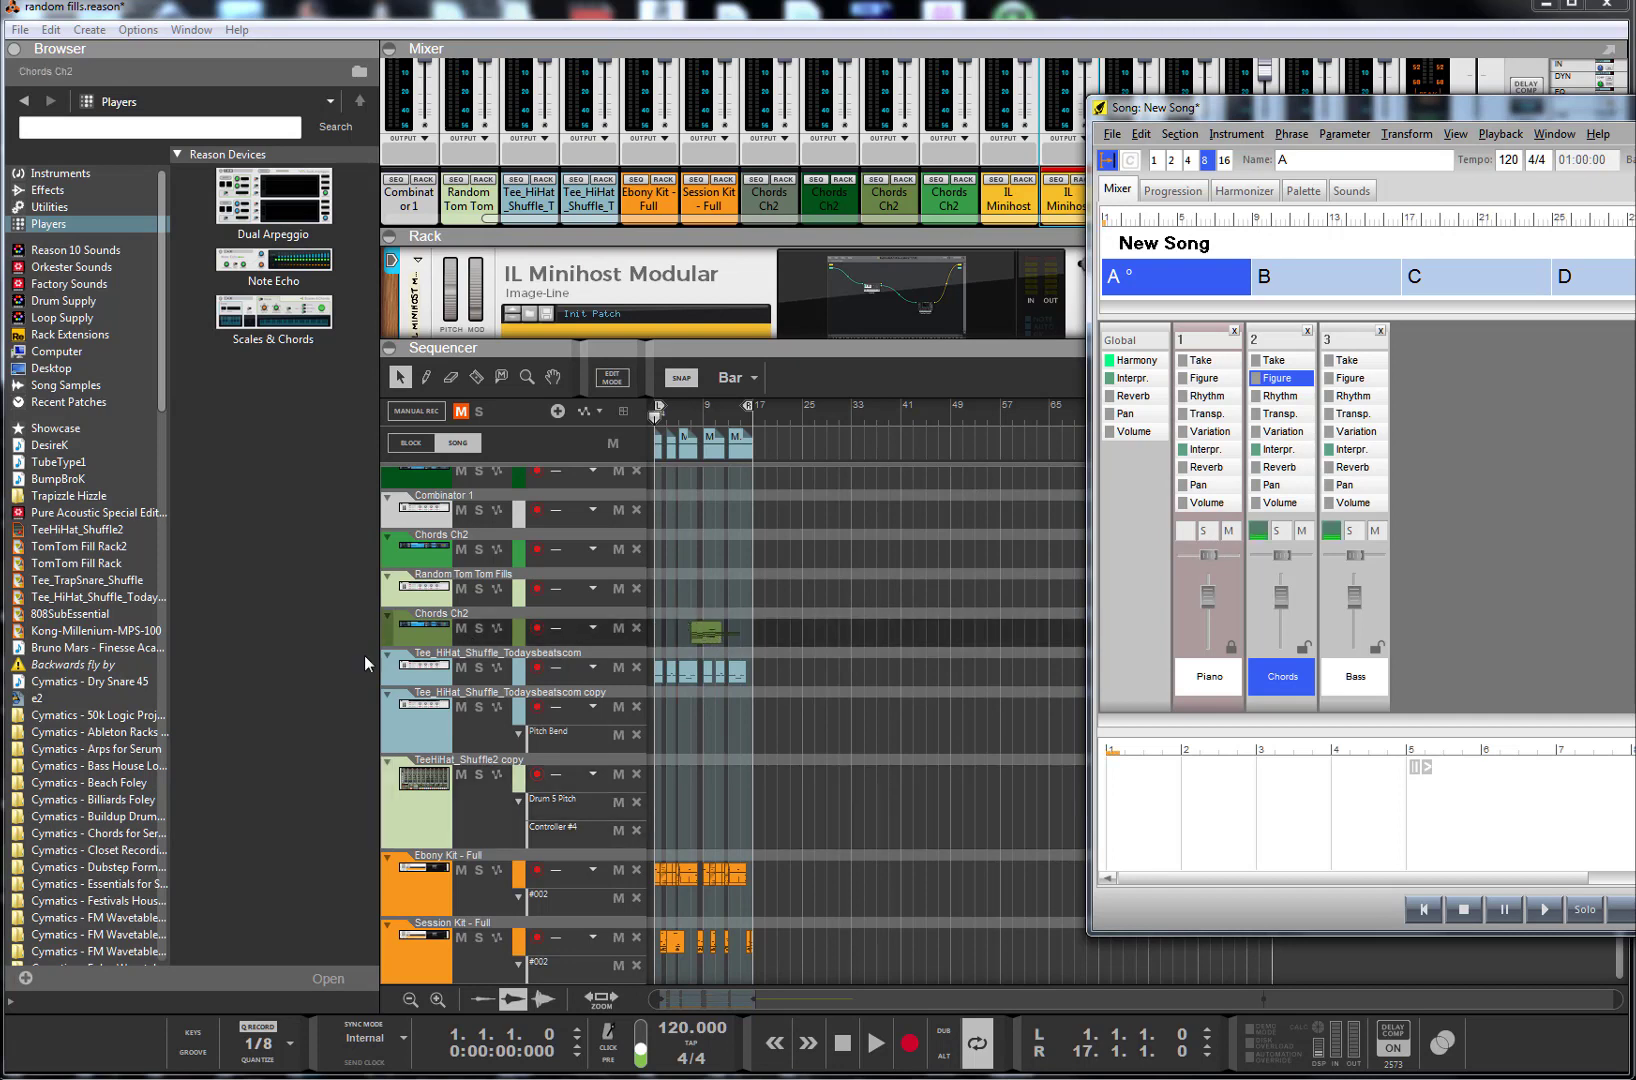
click(1463, 909)
click(1634, 107)
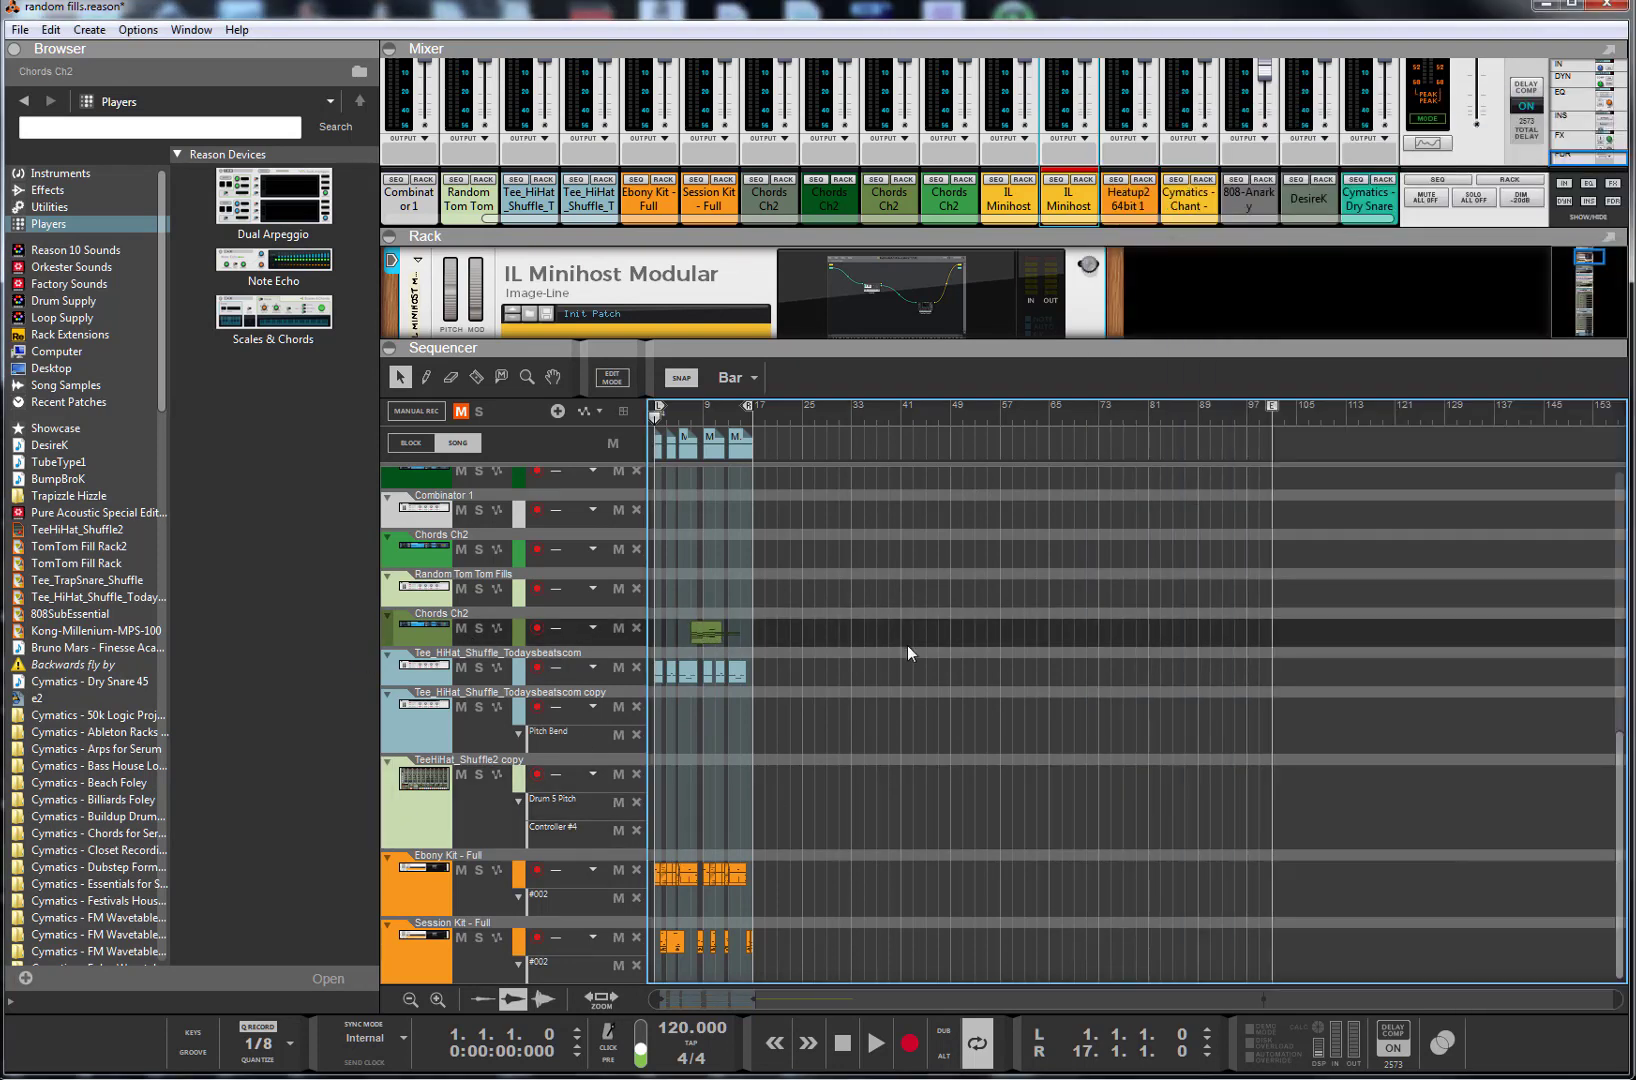
- Select the Chords Ch2 track holding the exported clip, move the clip to bar 17 and play it
click(420, 628)
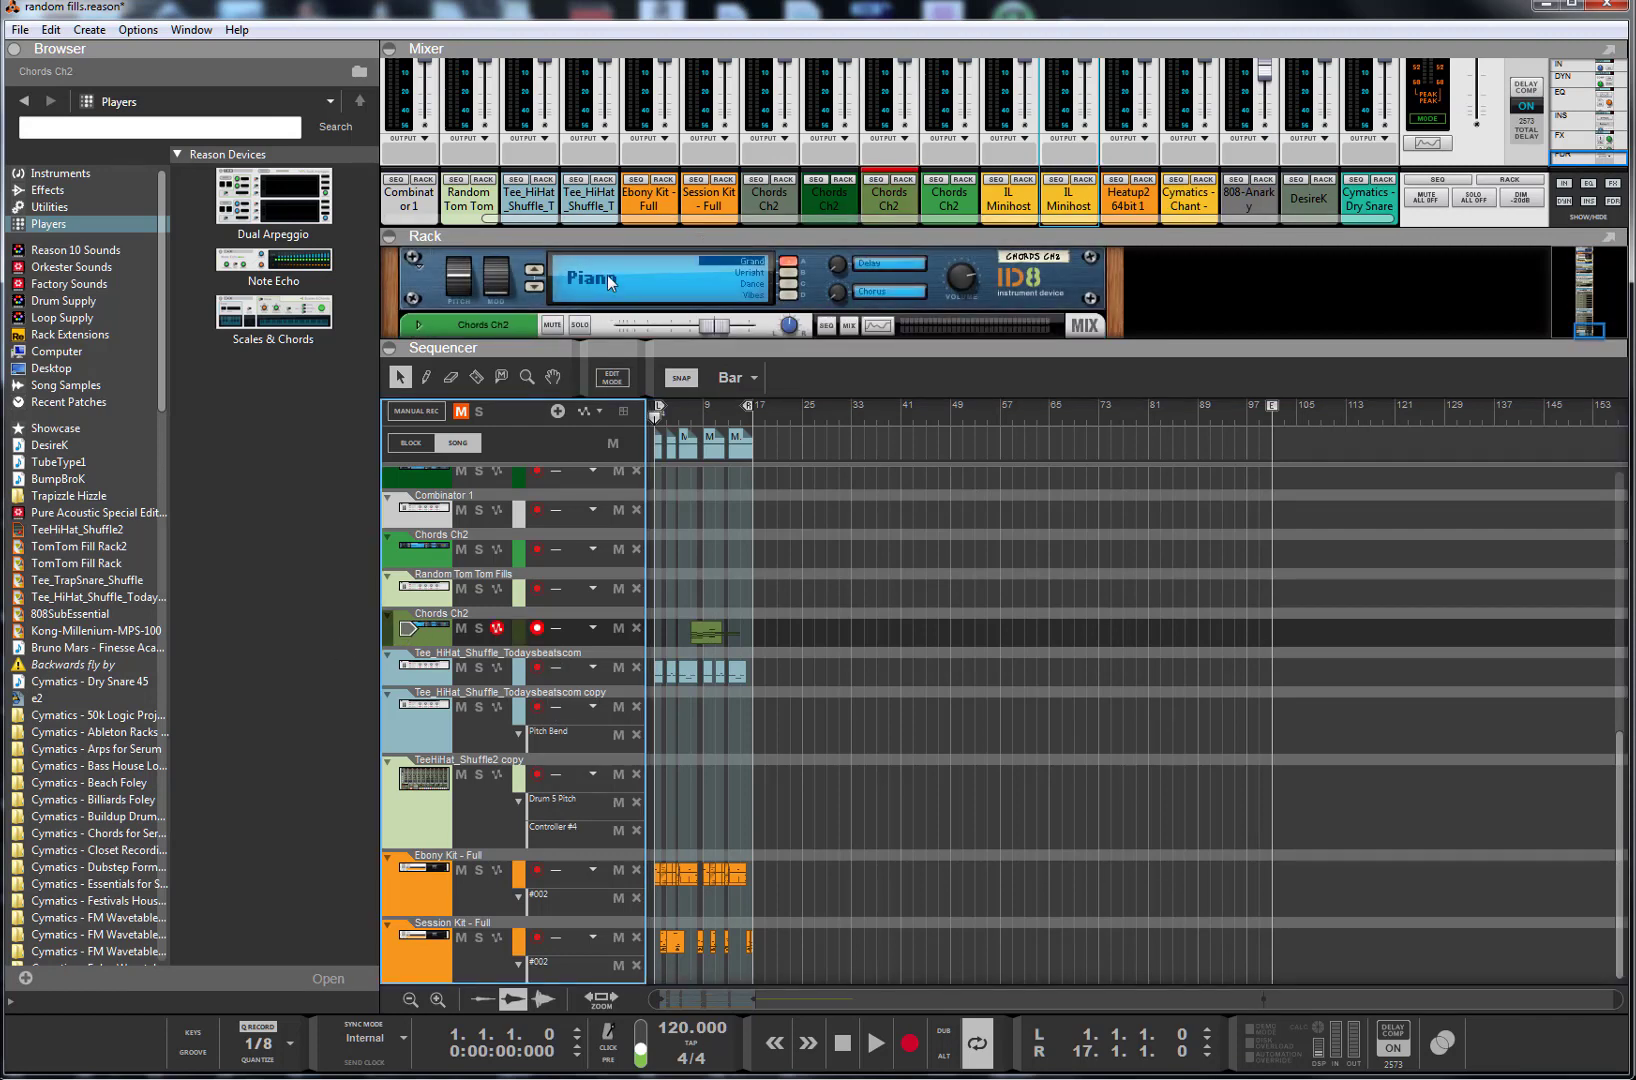
drag(707, 631, 797, 629)
click(760, 419)
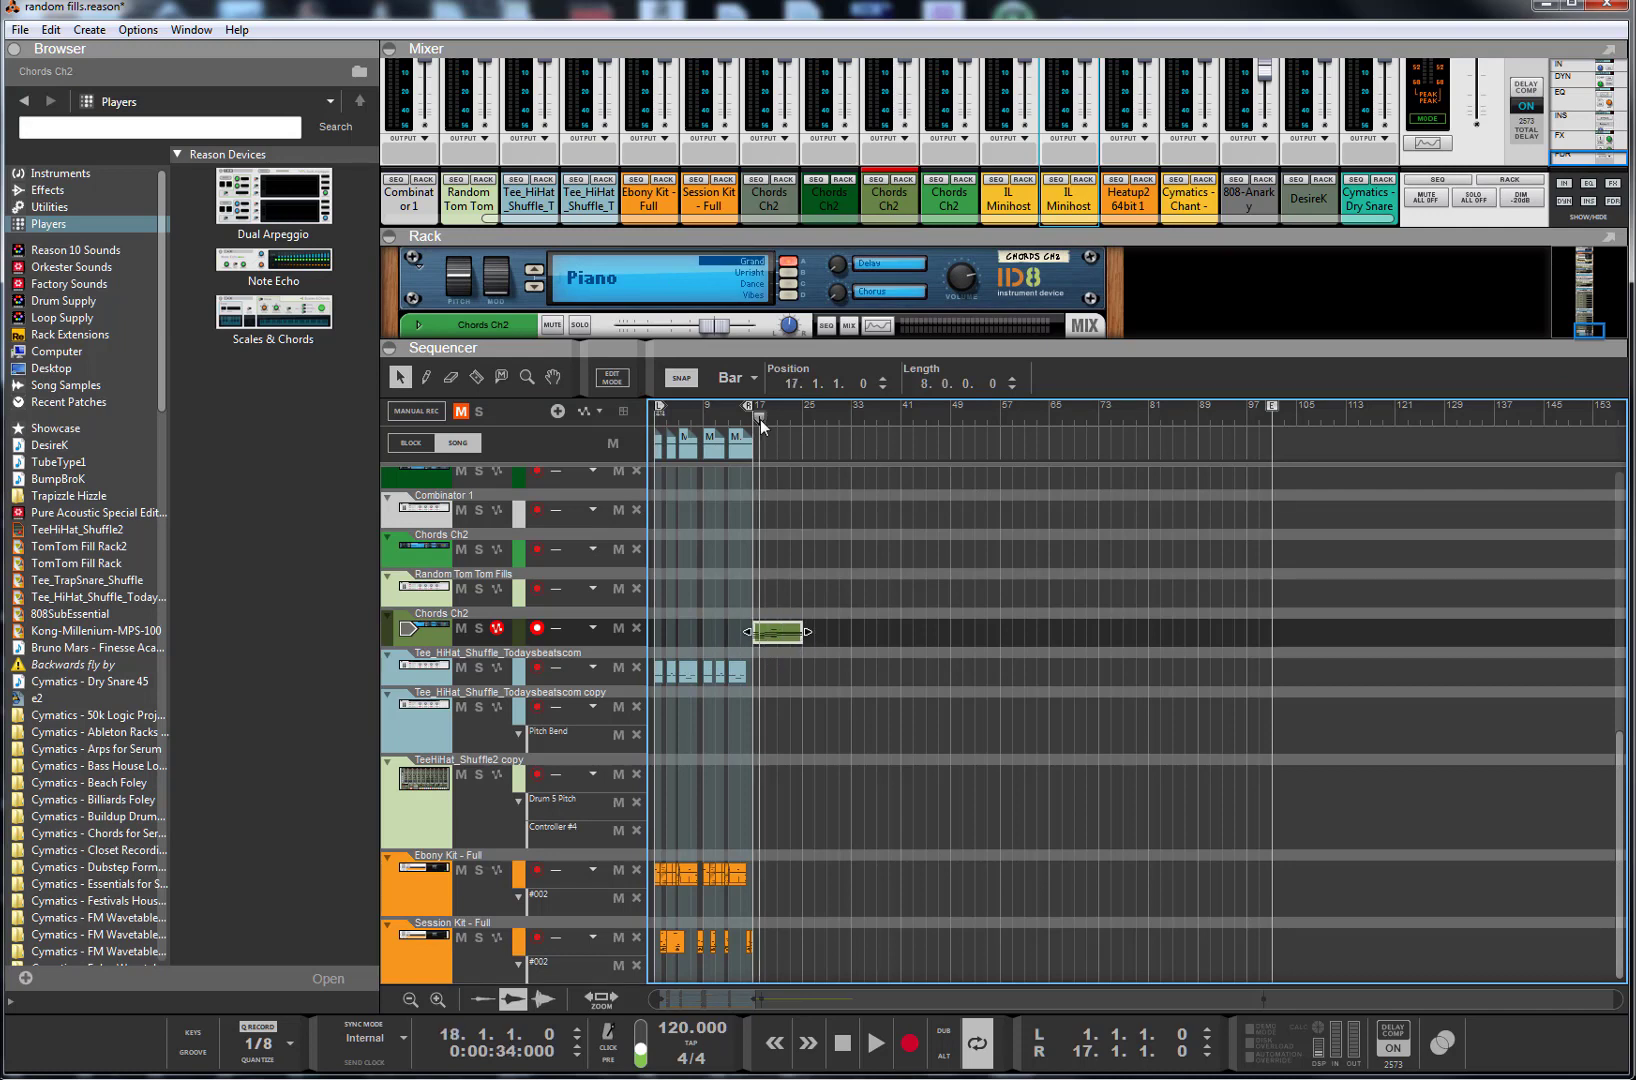
key(space)
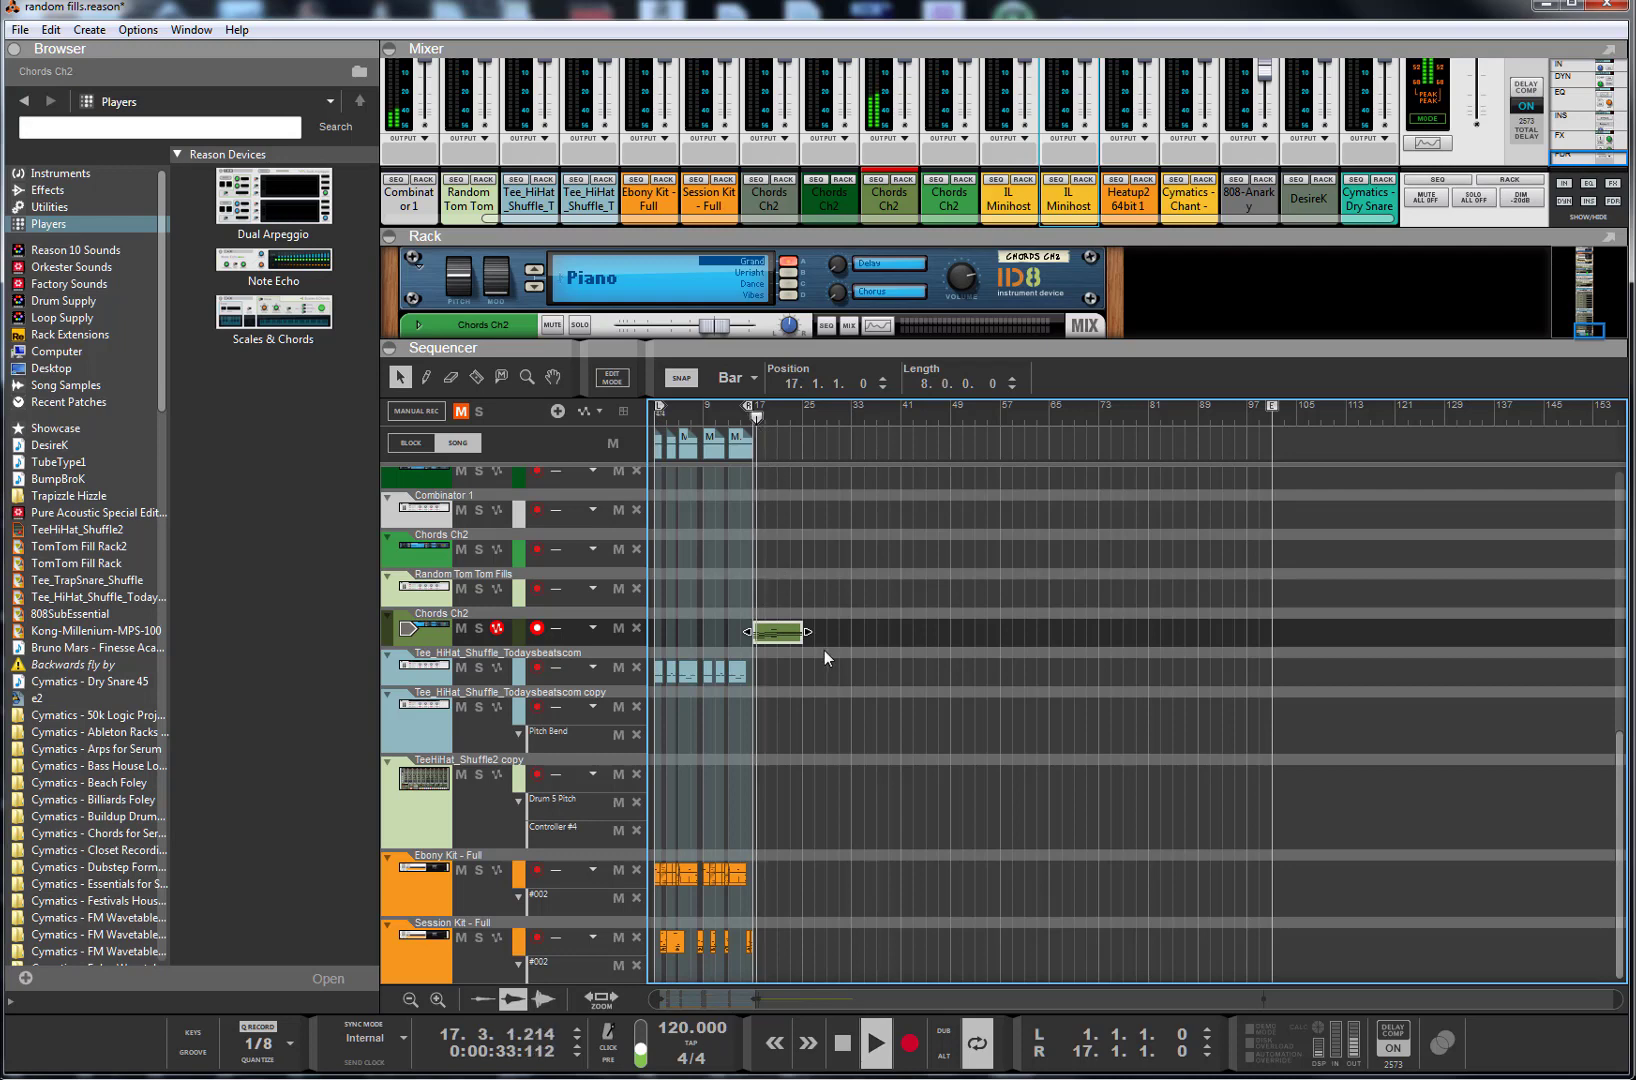
click(962, 298)
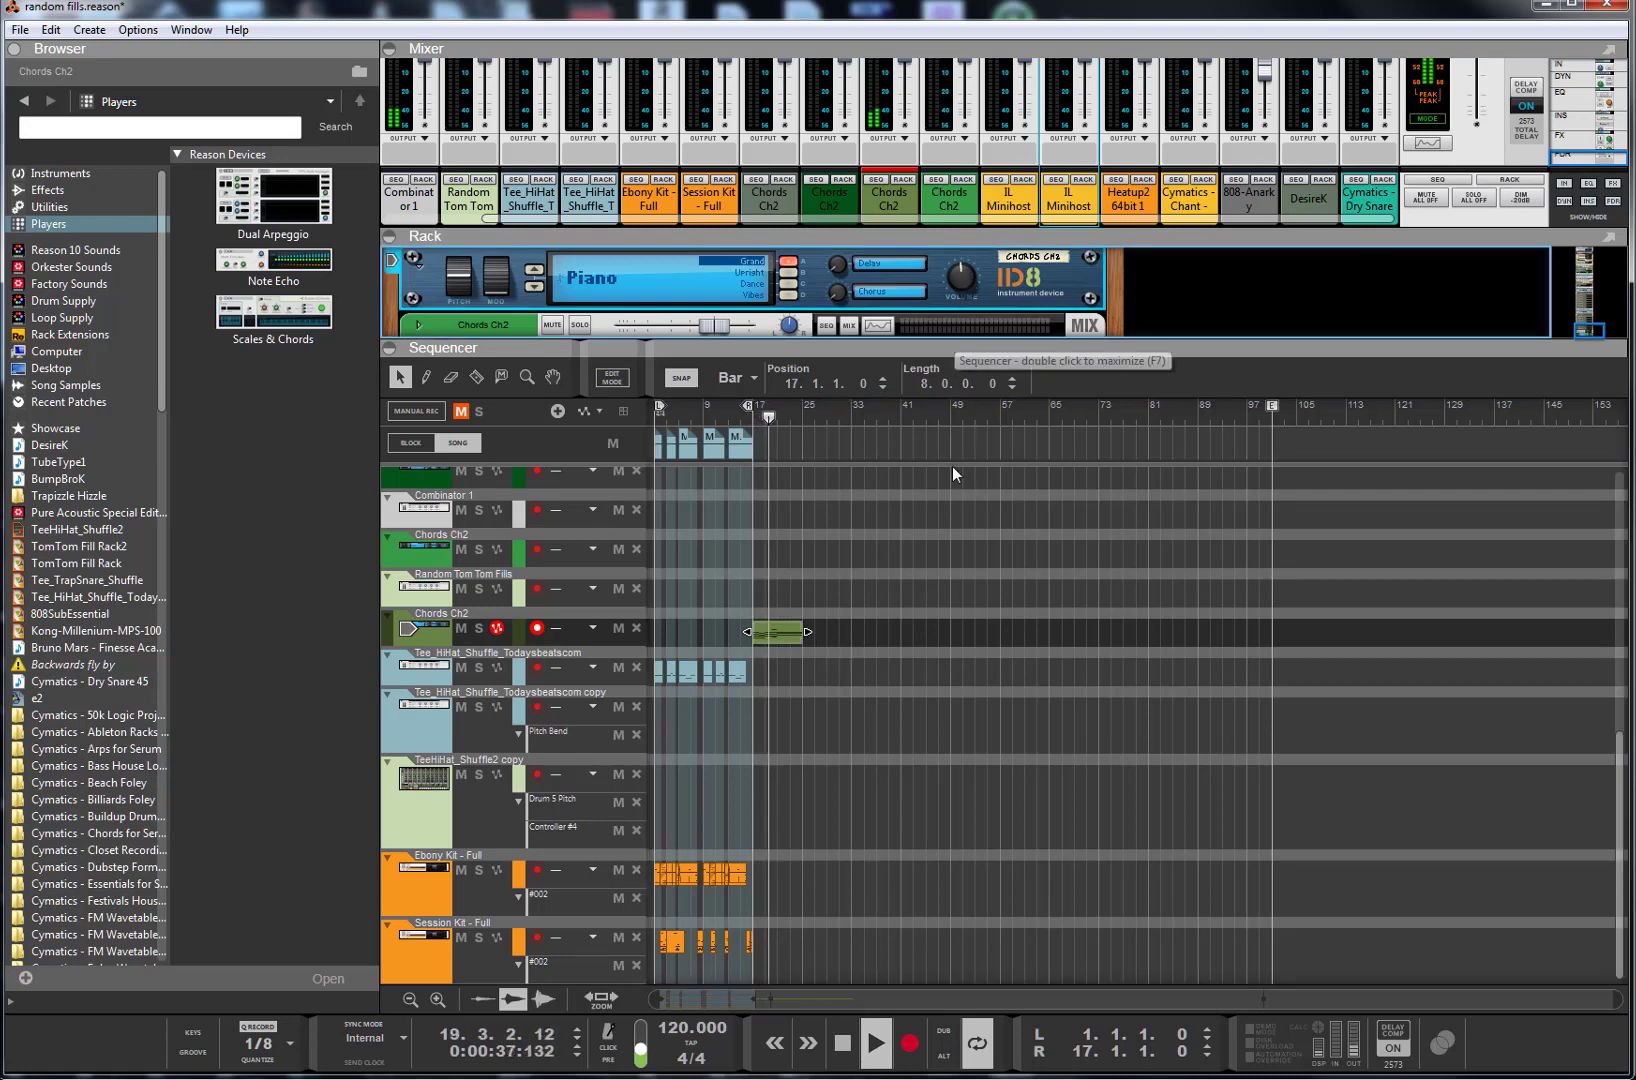
click(786, 637)
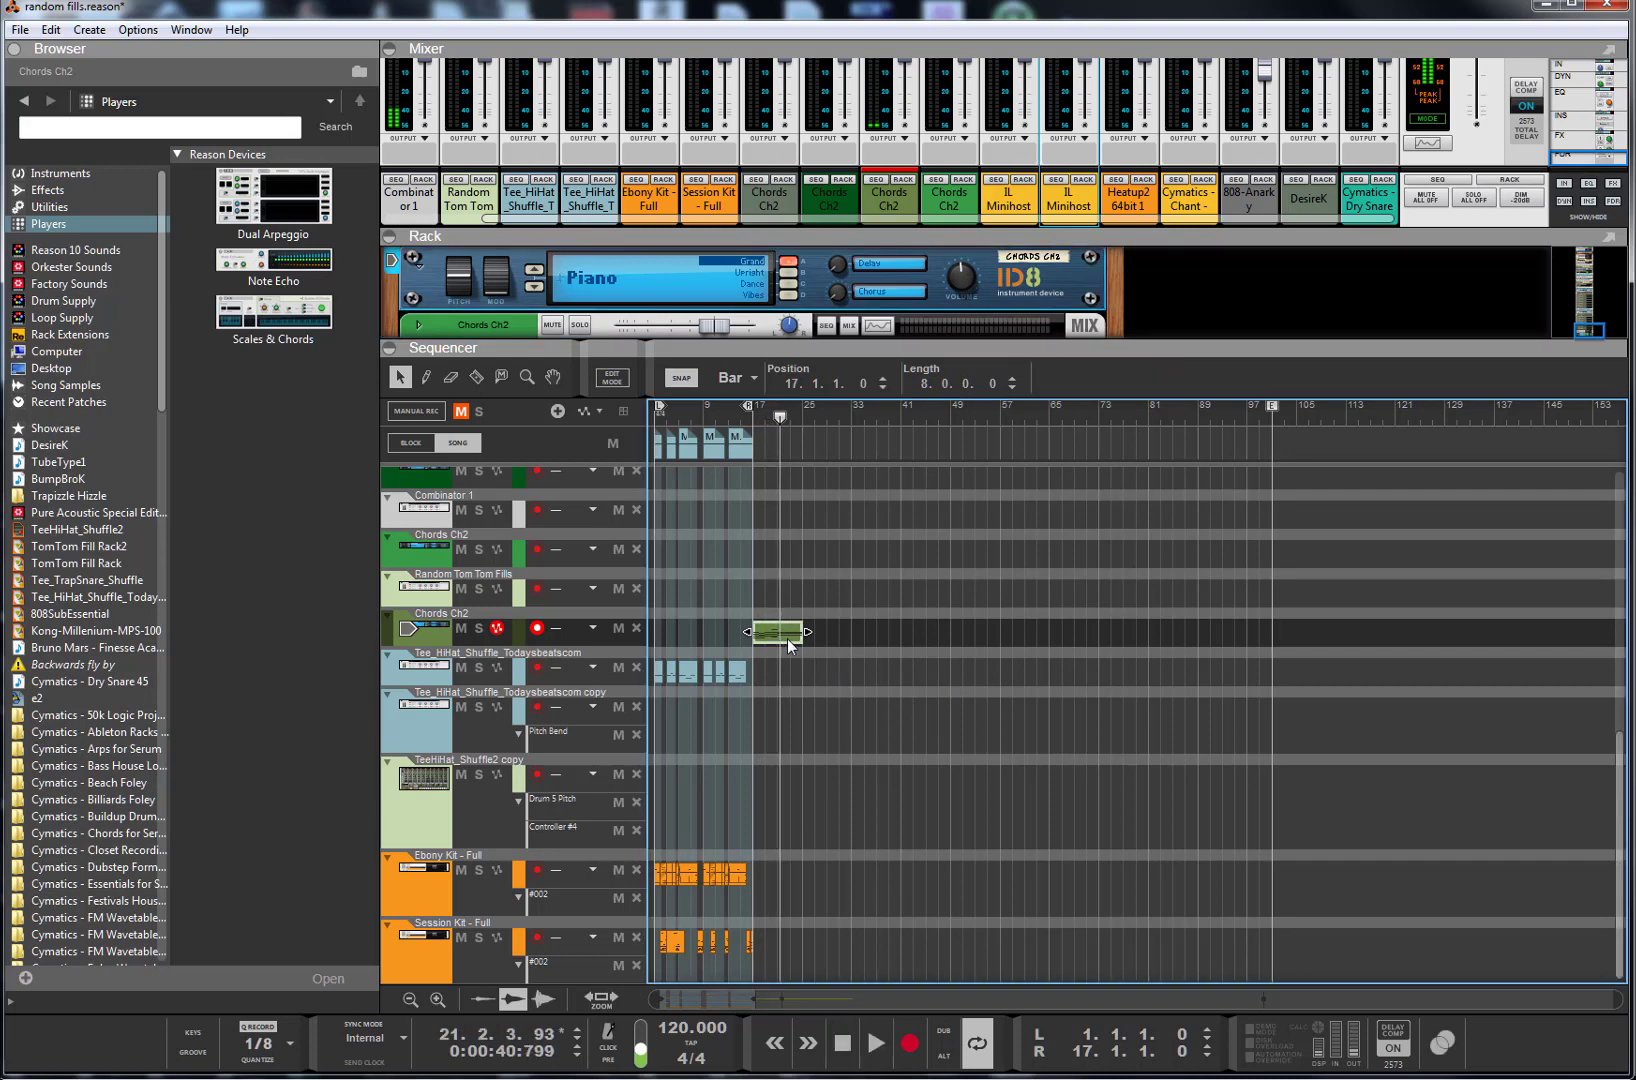
- Open the chord clip in the note editor and examine its notes while playing from bar 17
double_click(786, 637)
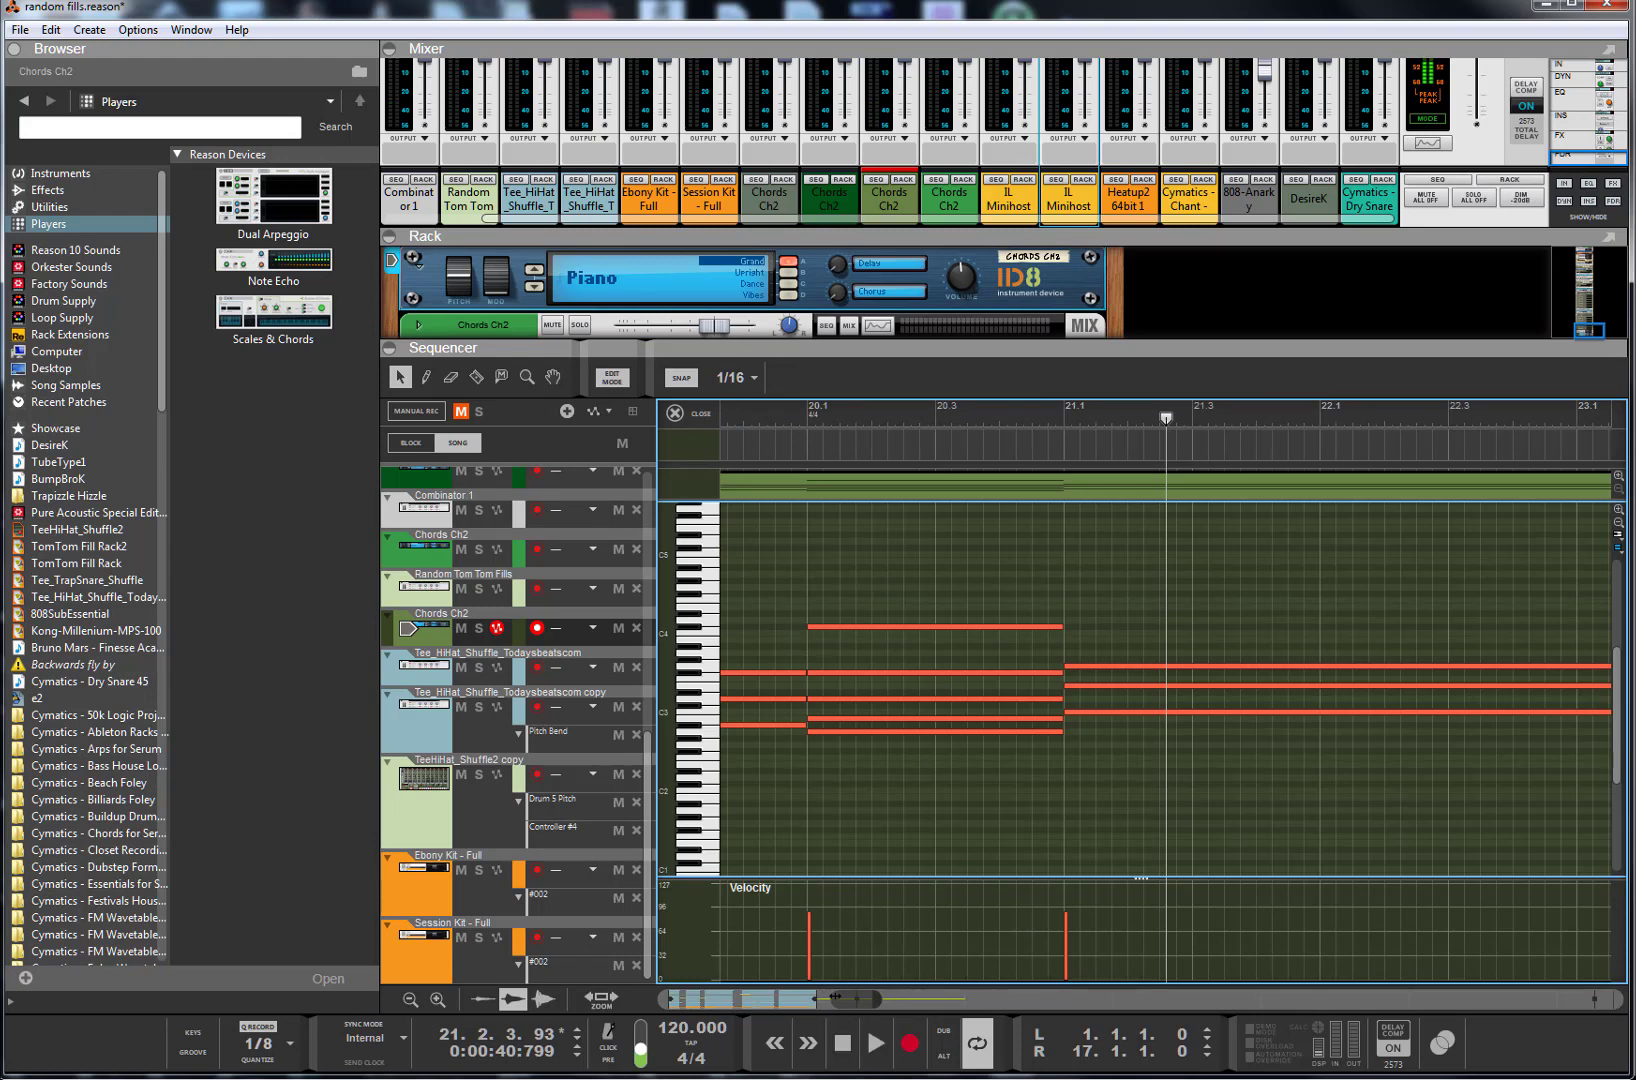
drag(832, 998, 786, 998)
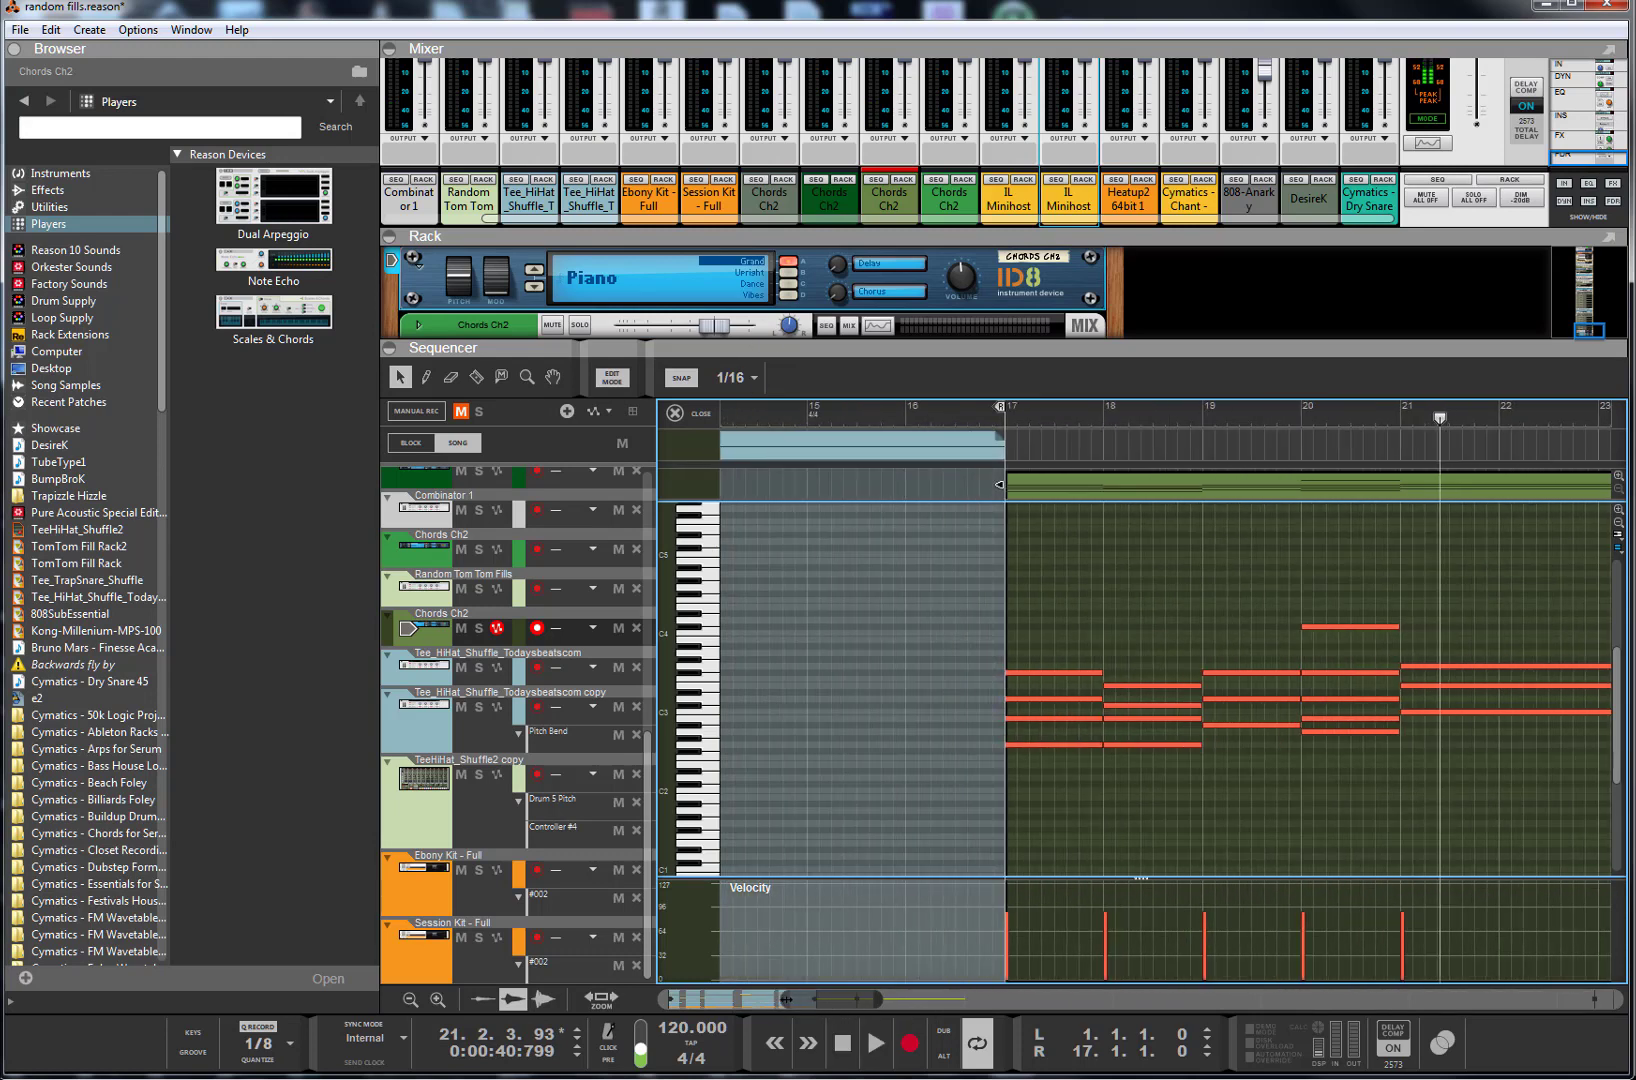
click(1007, 413)
key(space)
key(space)
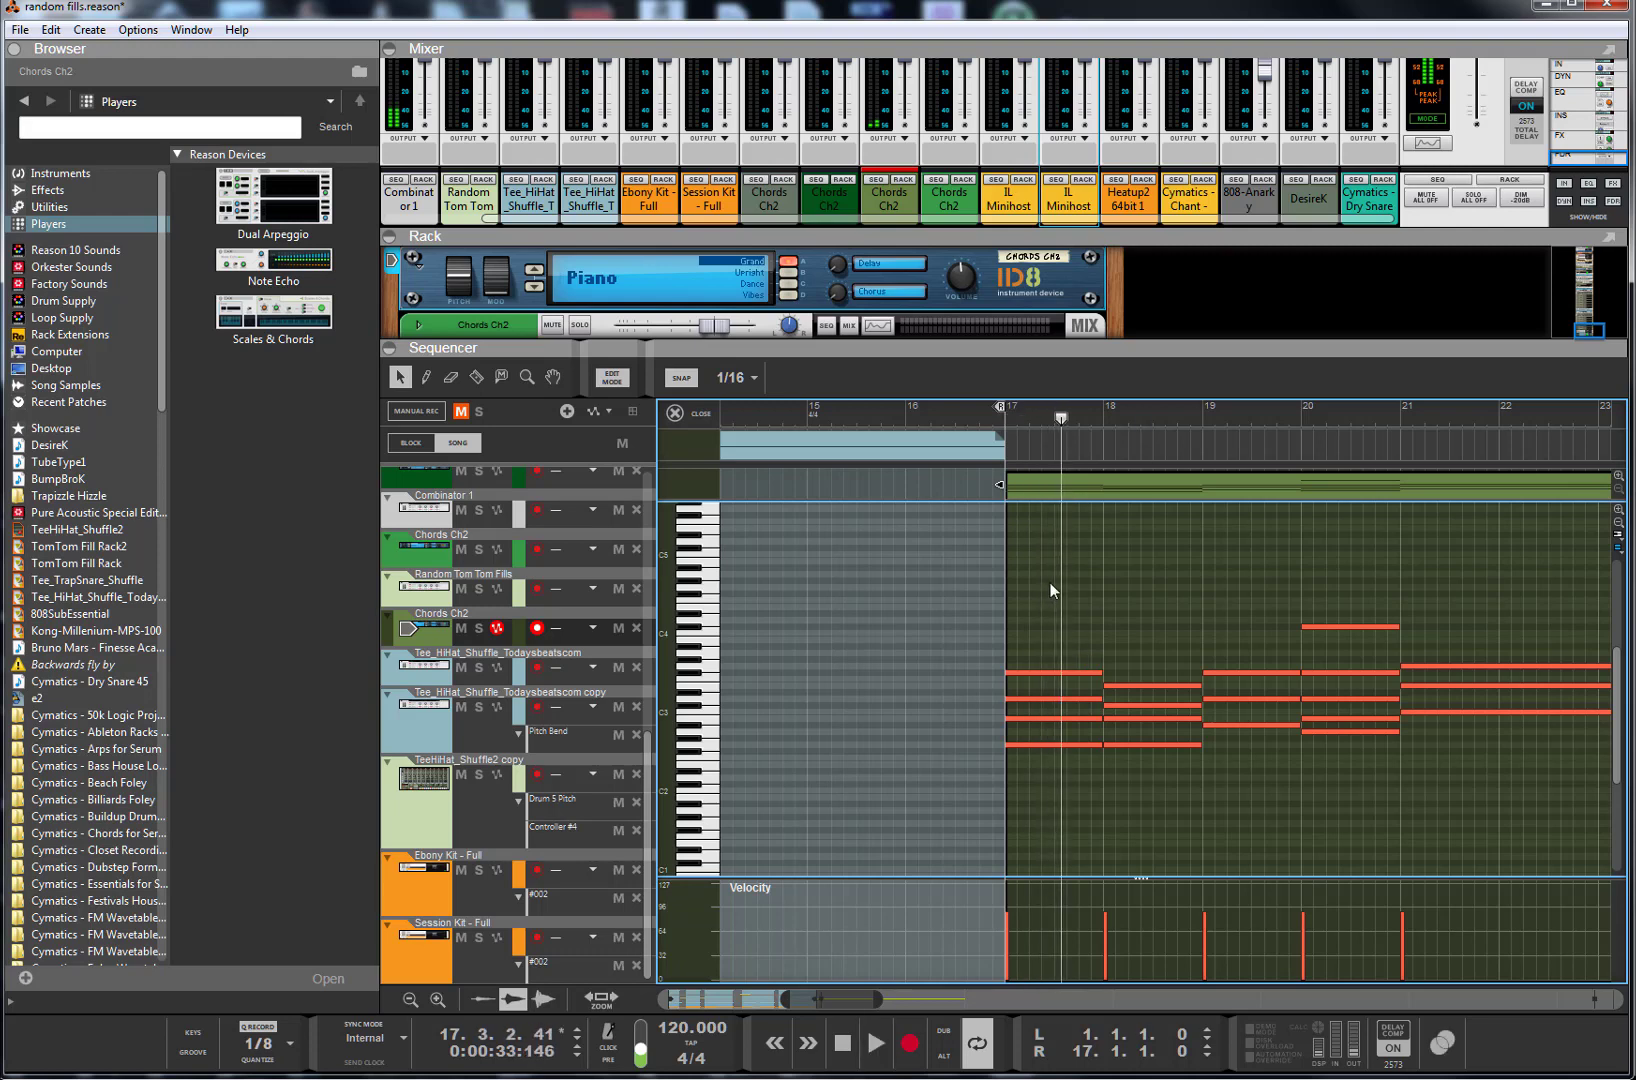
scroll(1090, 640, down, 4)
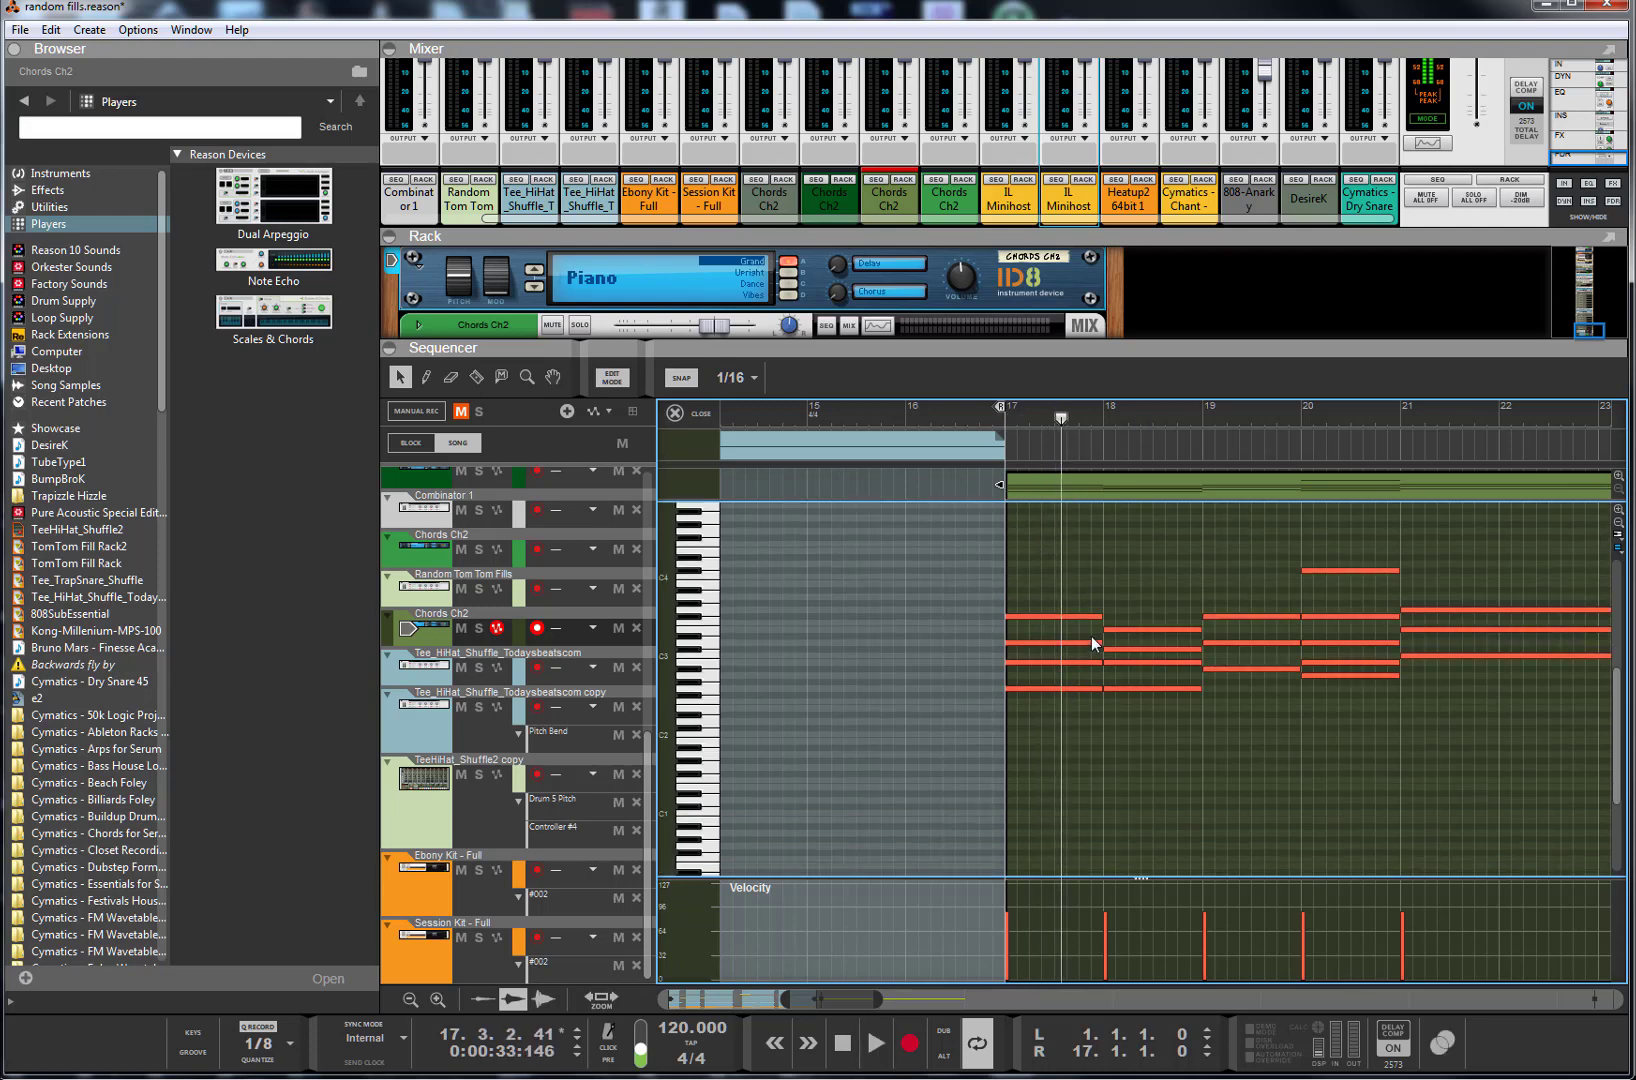
scroll(1089, 625, up, 8)
scroll(1089, 617, down, 3)
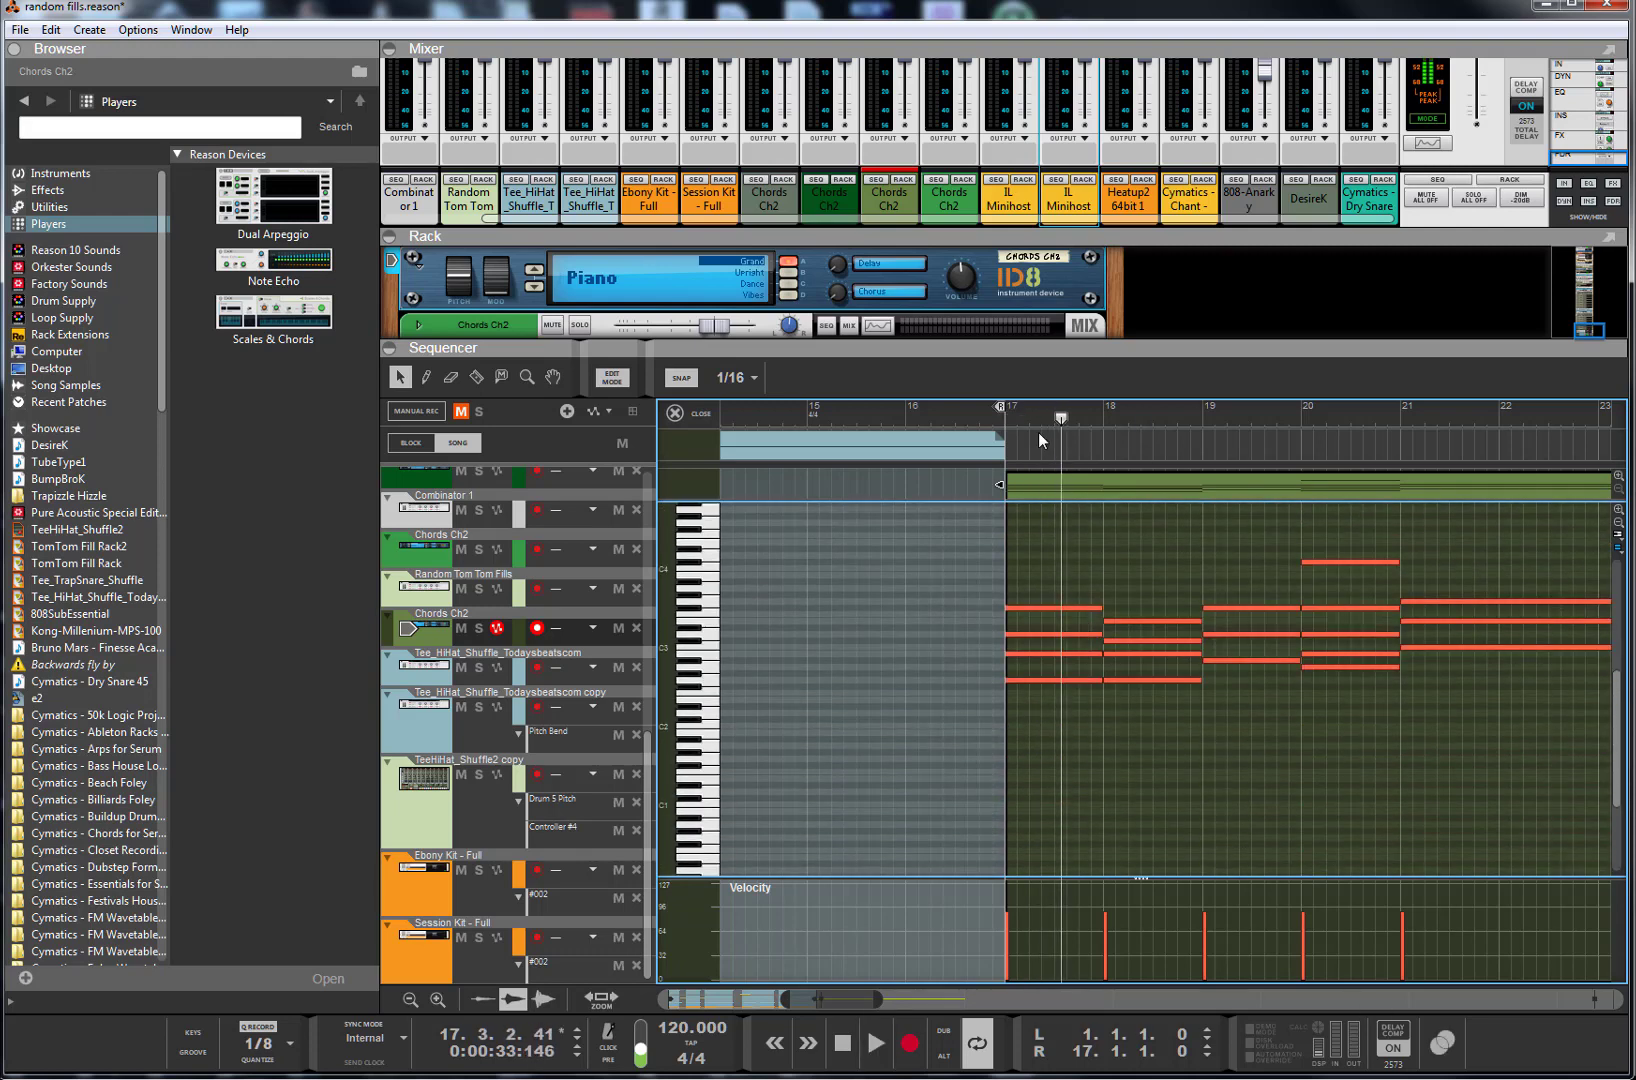
drag(1030, 420, 1005, 419)
key(space)
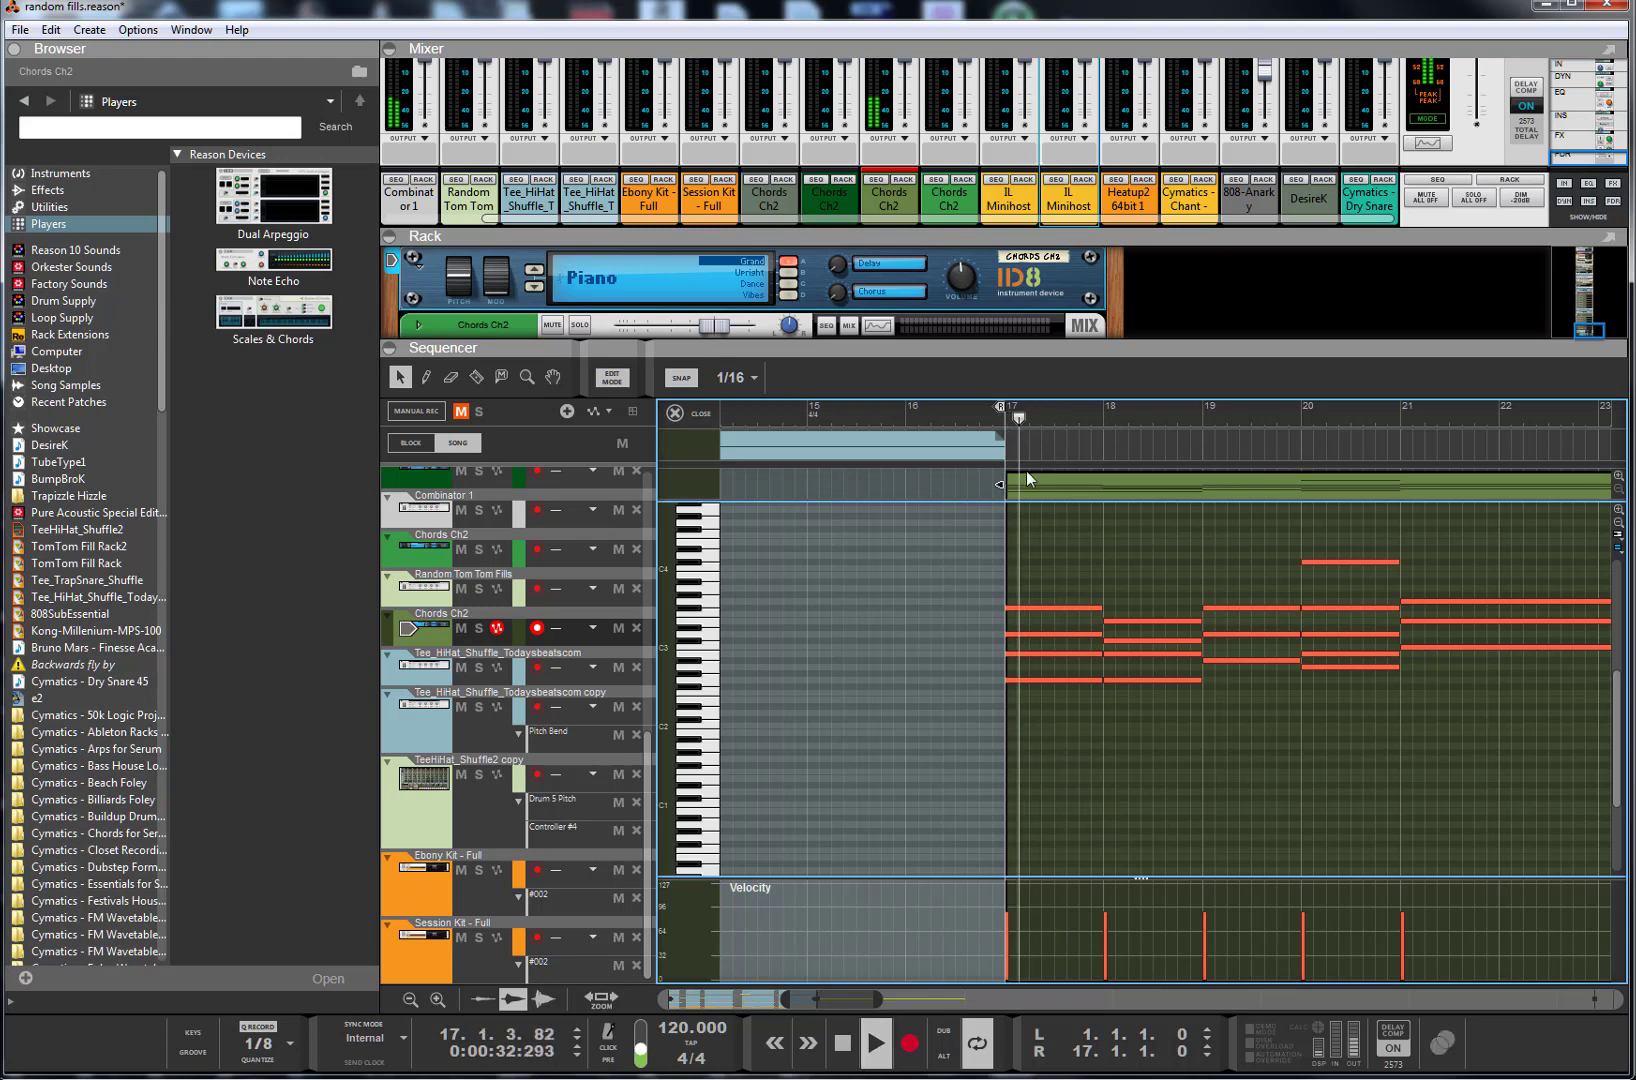
- Move the chord clip to bar 43, away from the other tracks' clips, and close the note editor
drag(1054, 484, 1145, 494)
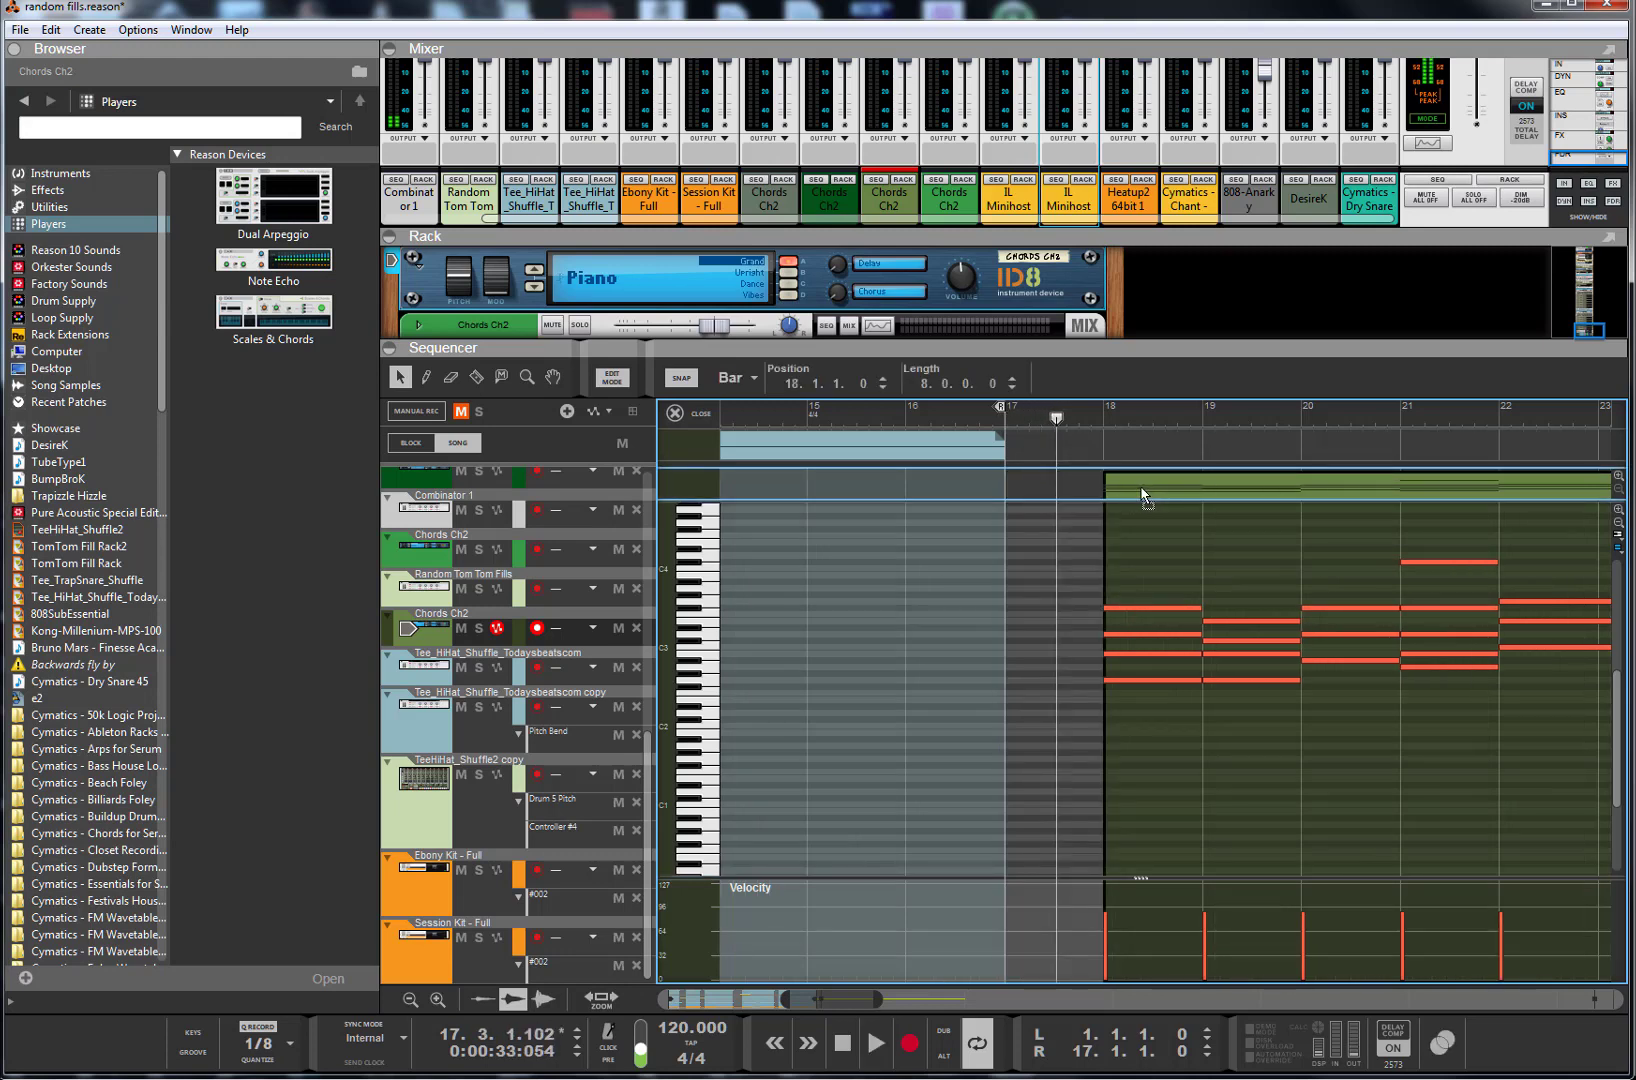
click(1092, 416)
key(space)
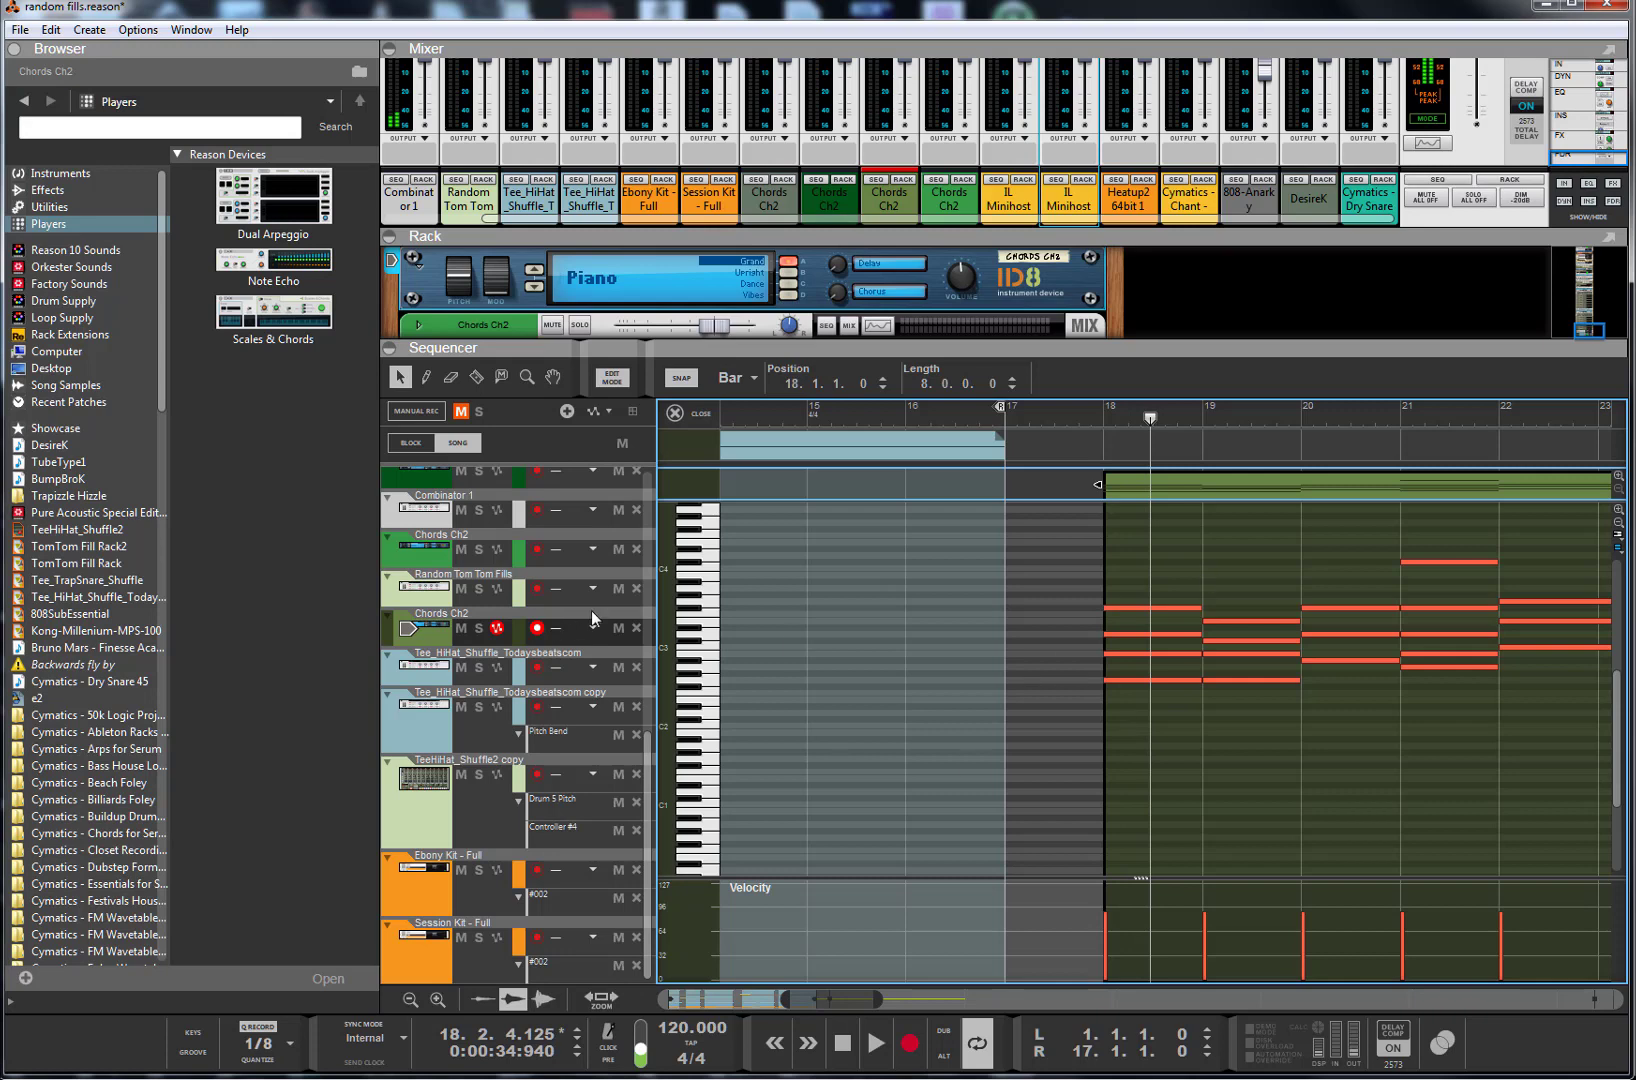
scroll(947, 690, up, 3)
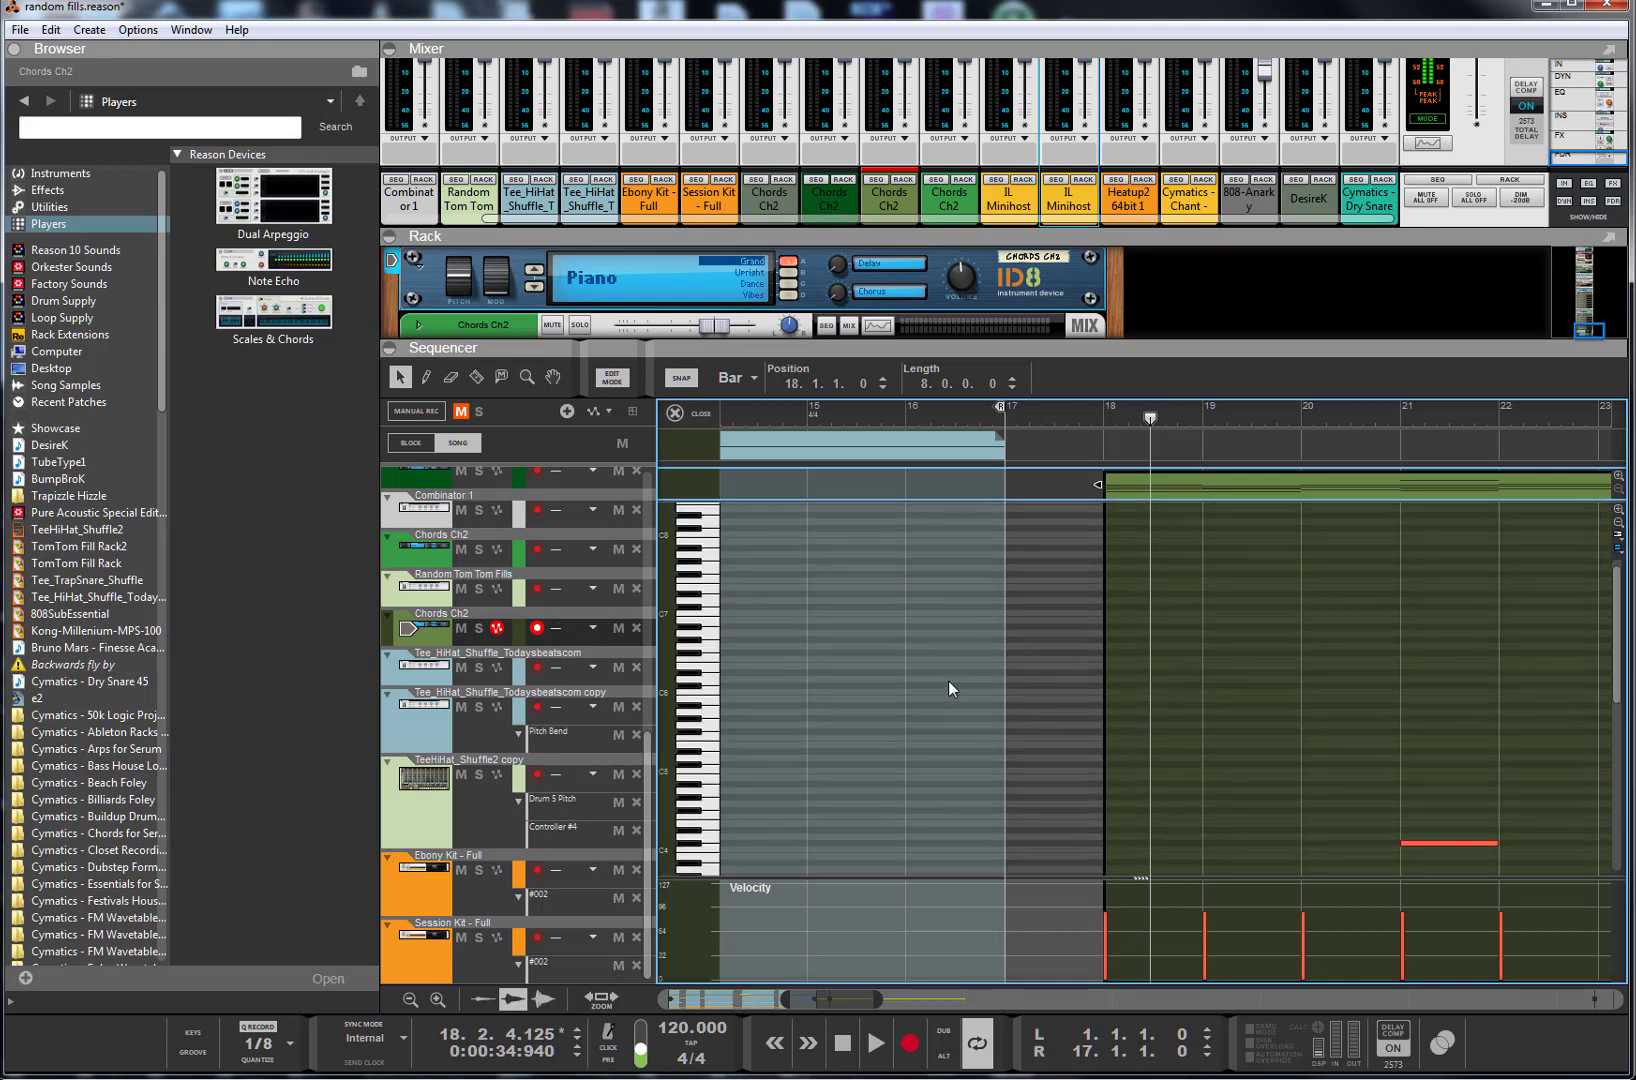
drag(880, 998, 1195, 998)
drag(907, 487, 1427, 490)
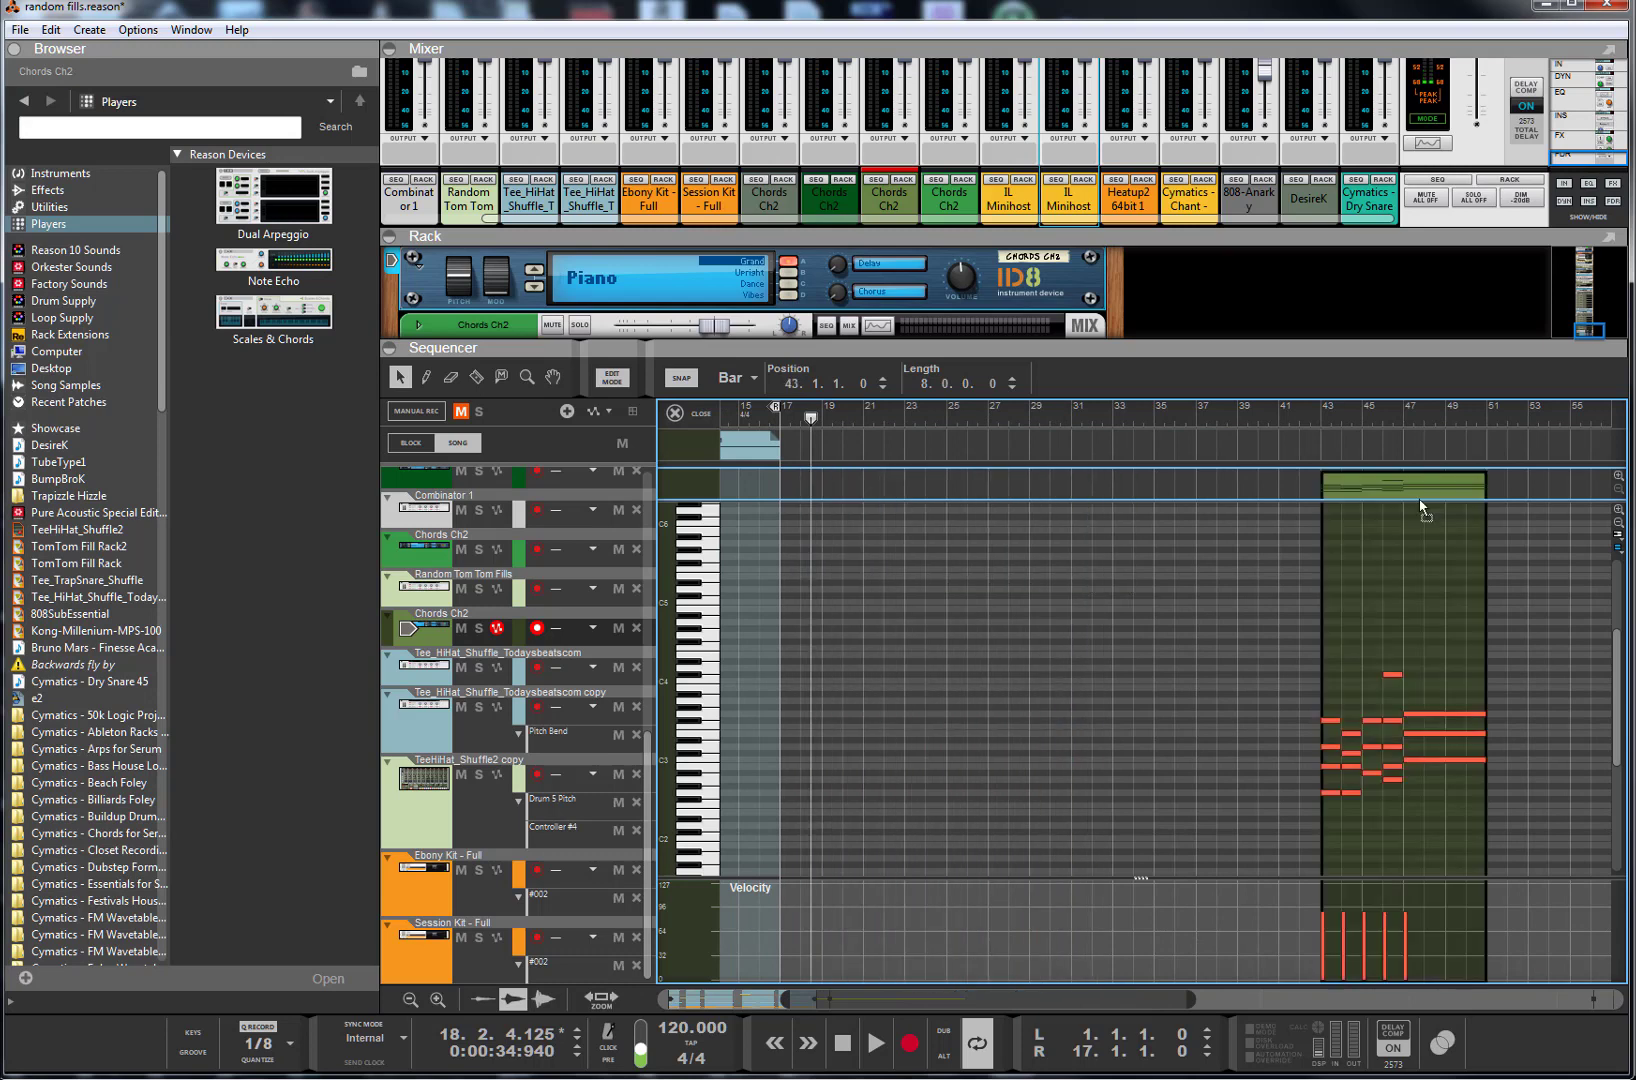
click(685, 414)
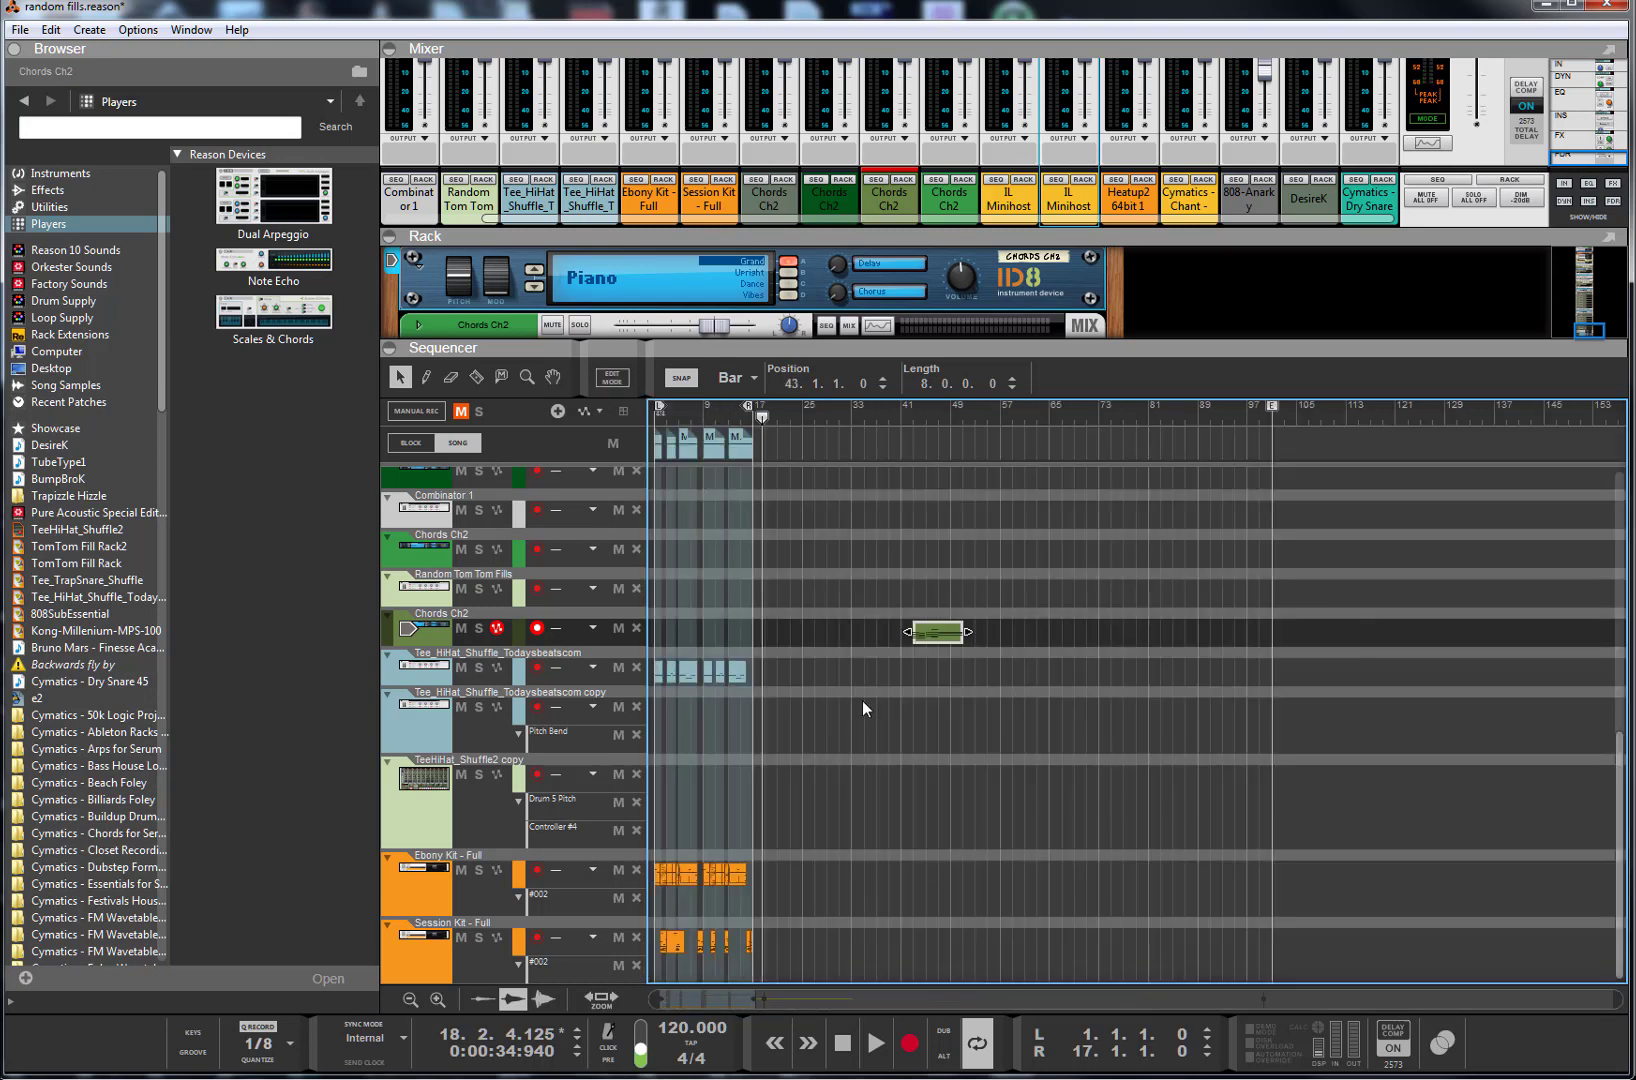
- Play the relocated chord clip on the Chords Ch2 track and stop playback
click(901, 413)
key(space)
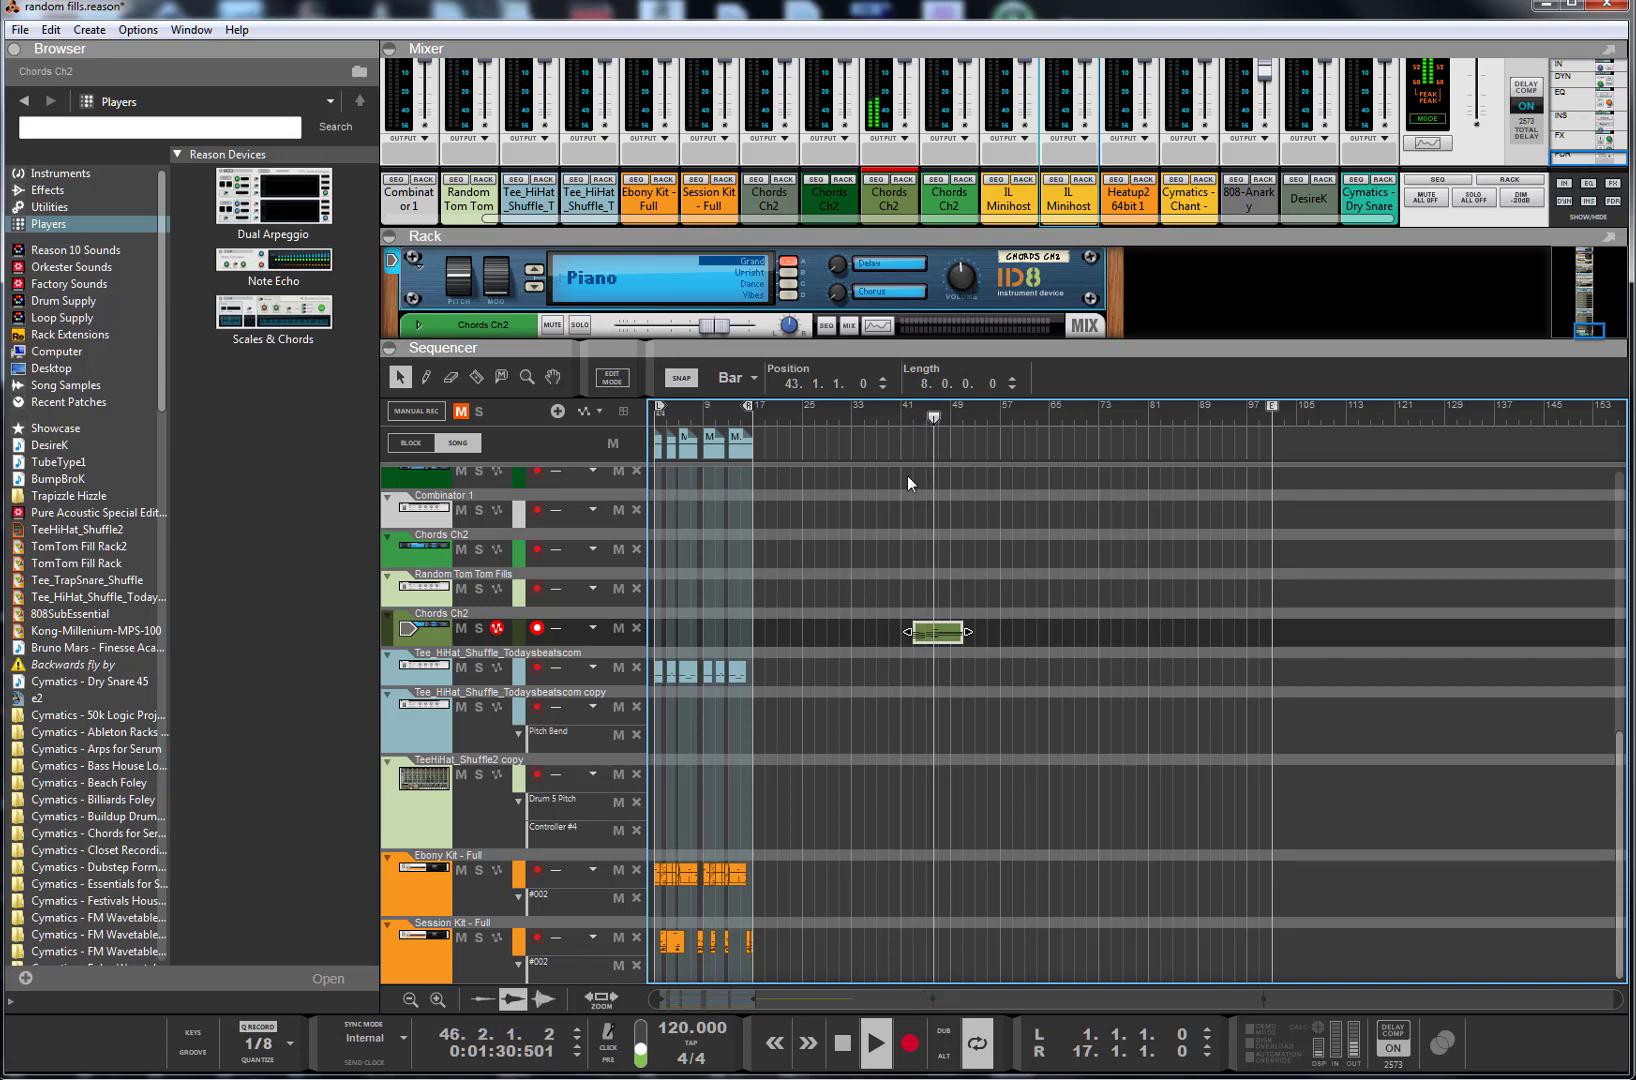
key(space)
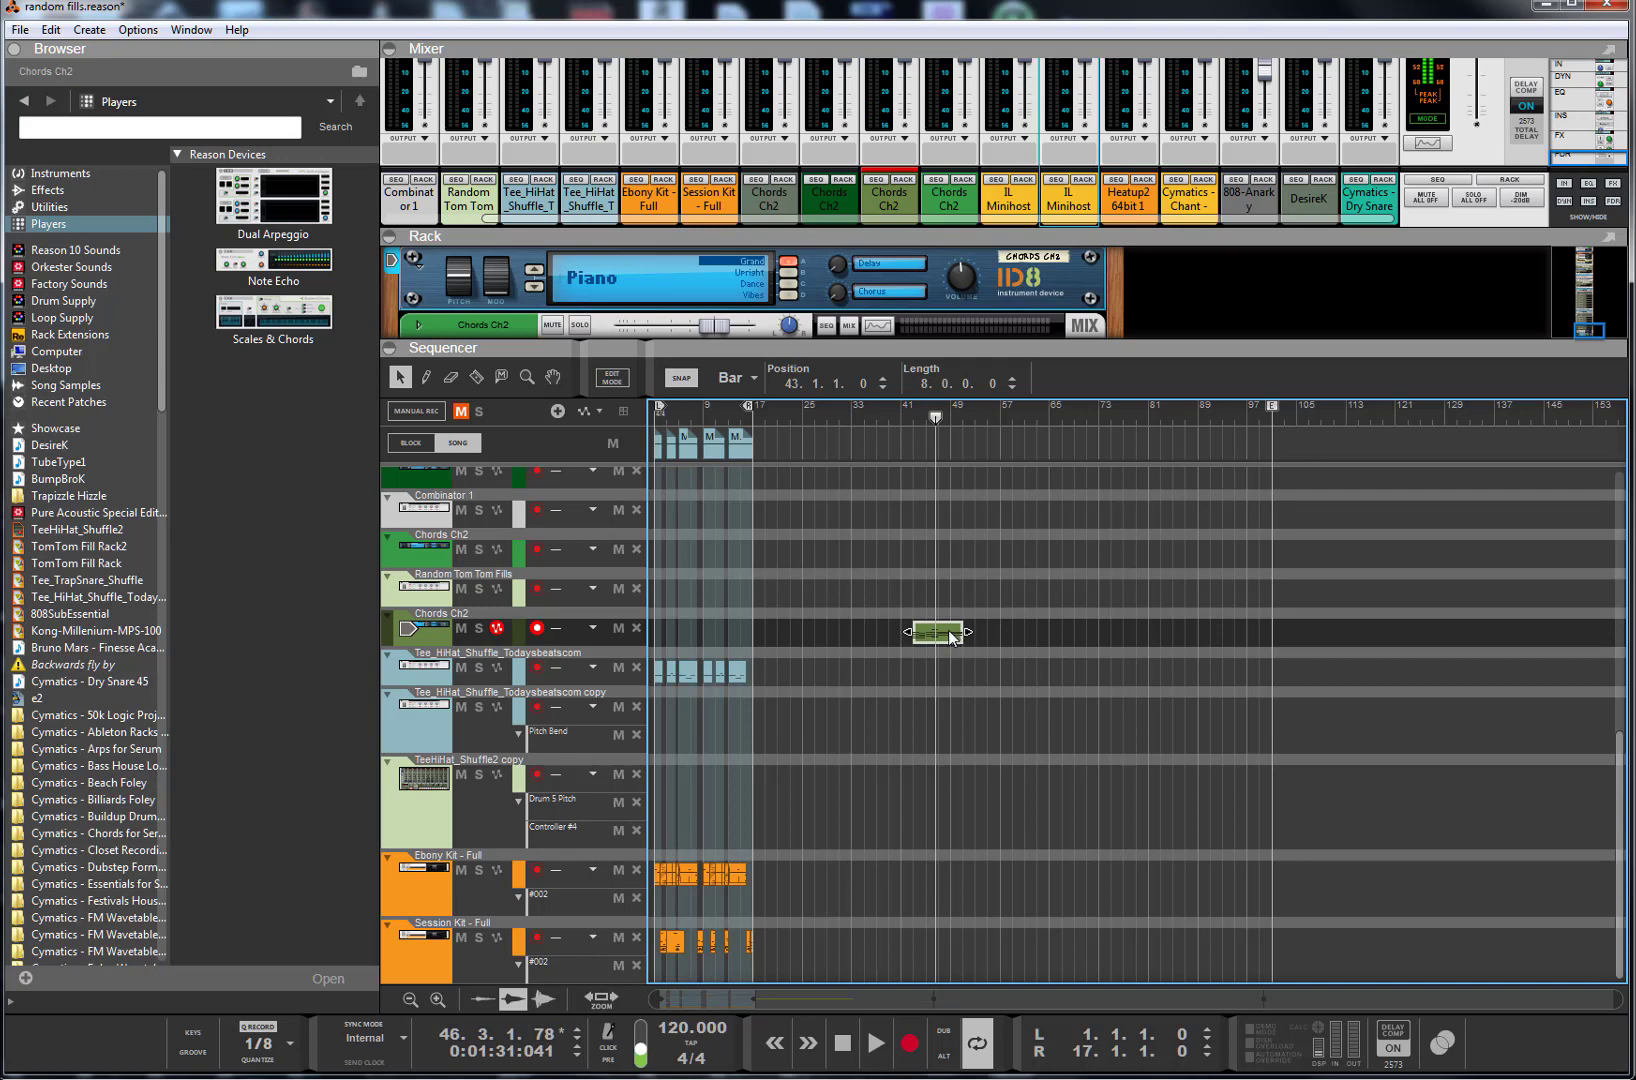
- Move the chord clip from the Chords Ch2 track to the Nice Grand track at bar 45 and play it
scroll(1003, 667, up, 4)
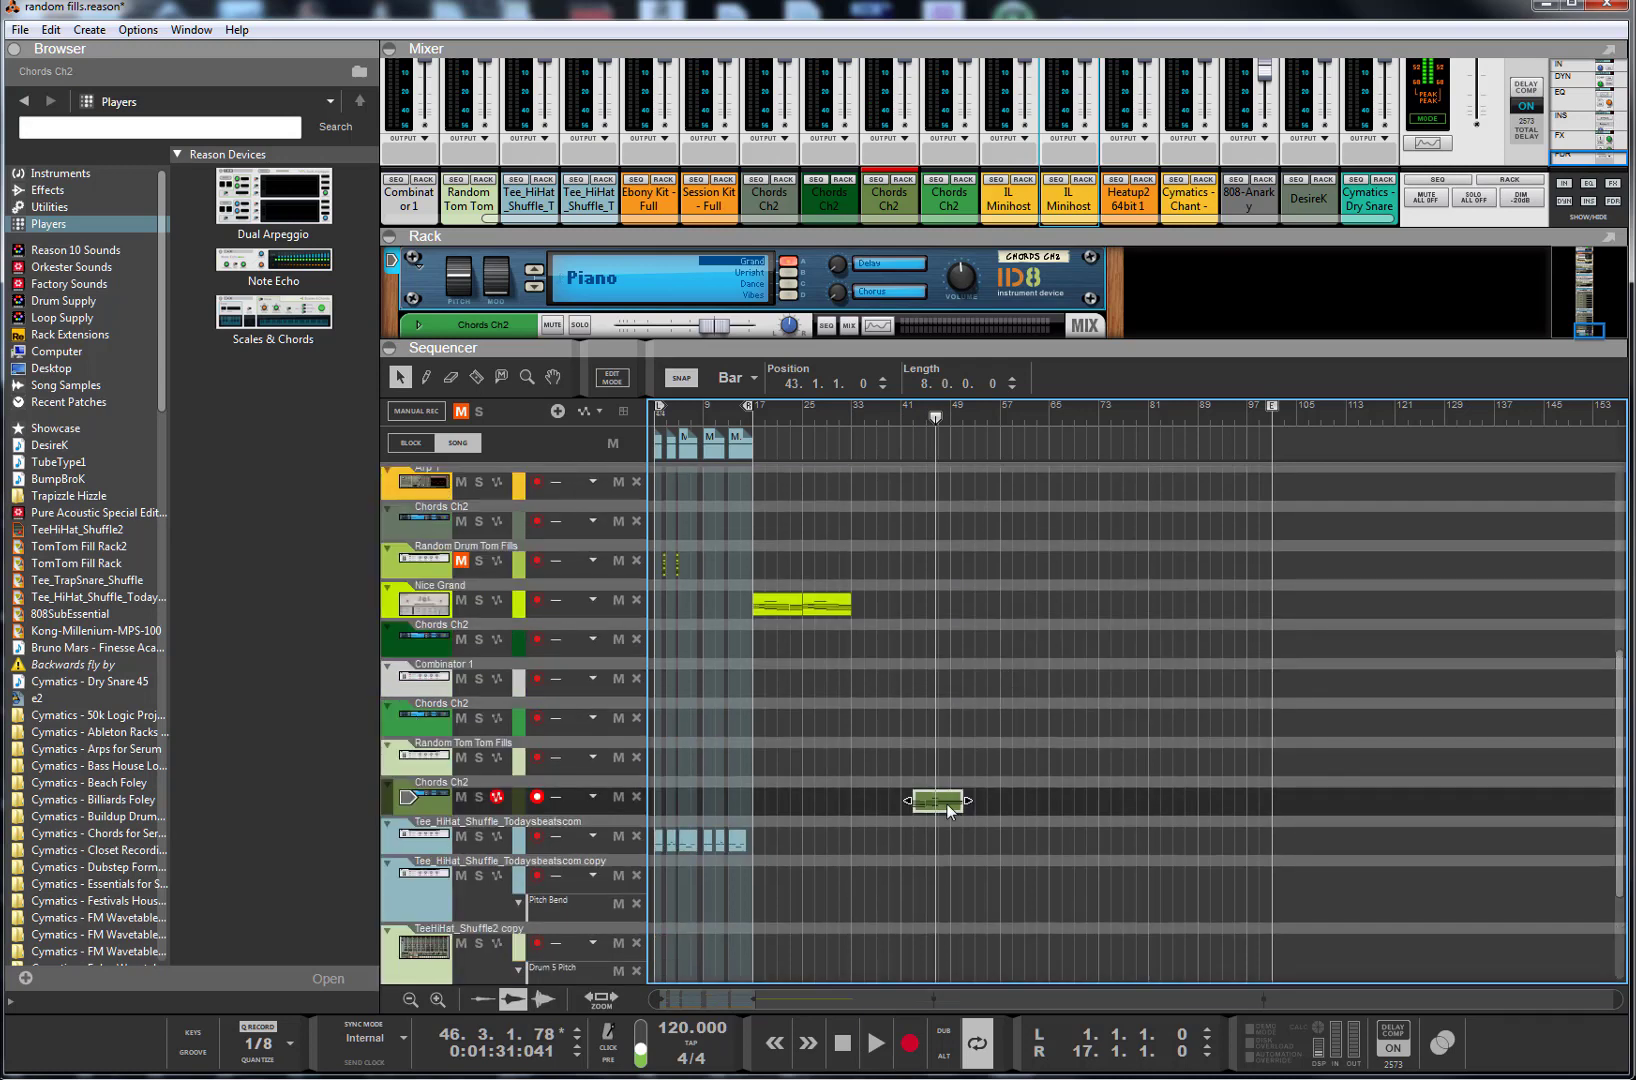
drag(946, 803, 958, 606)
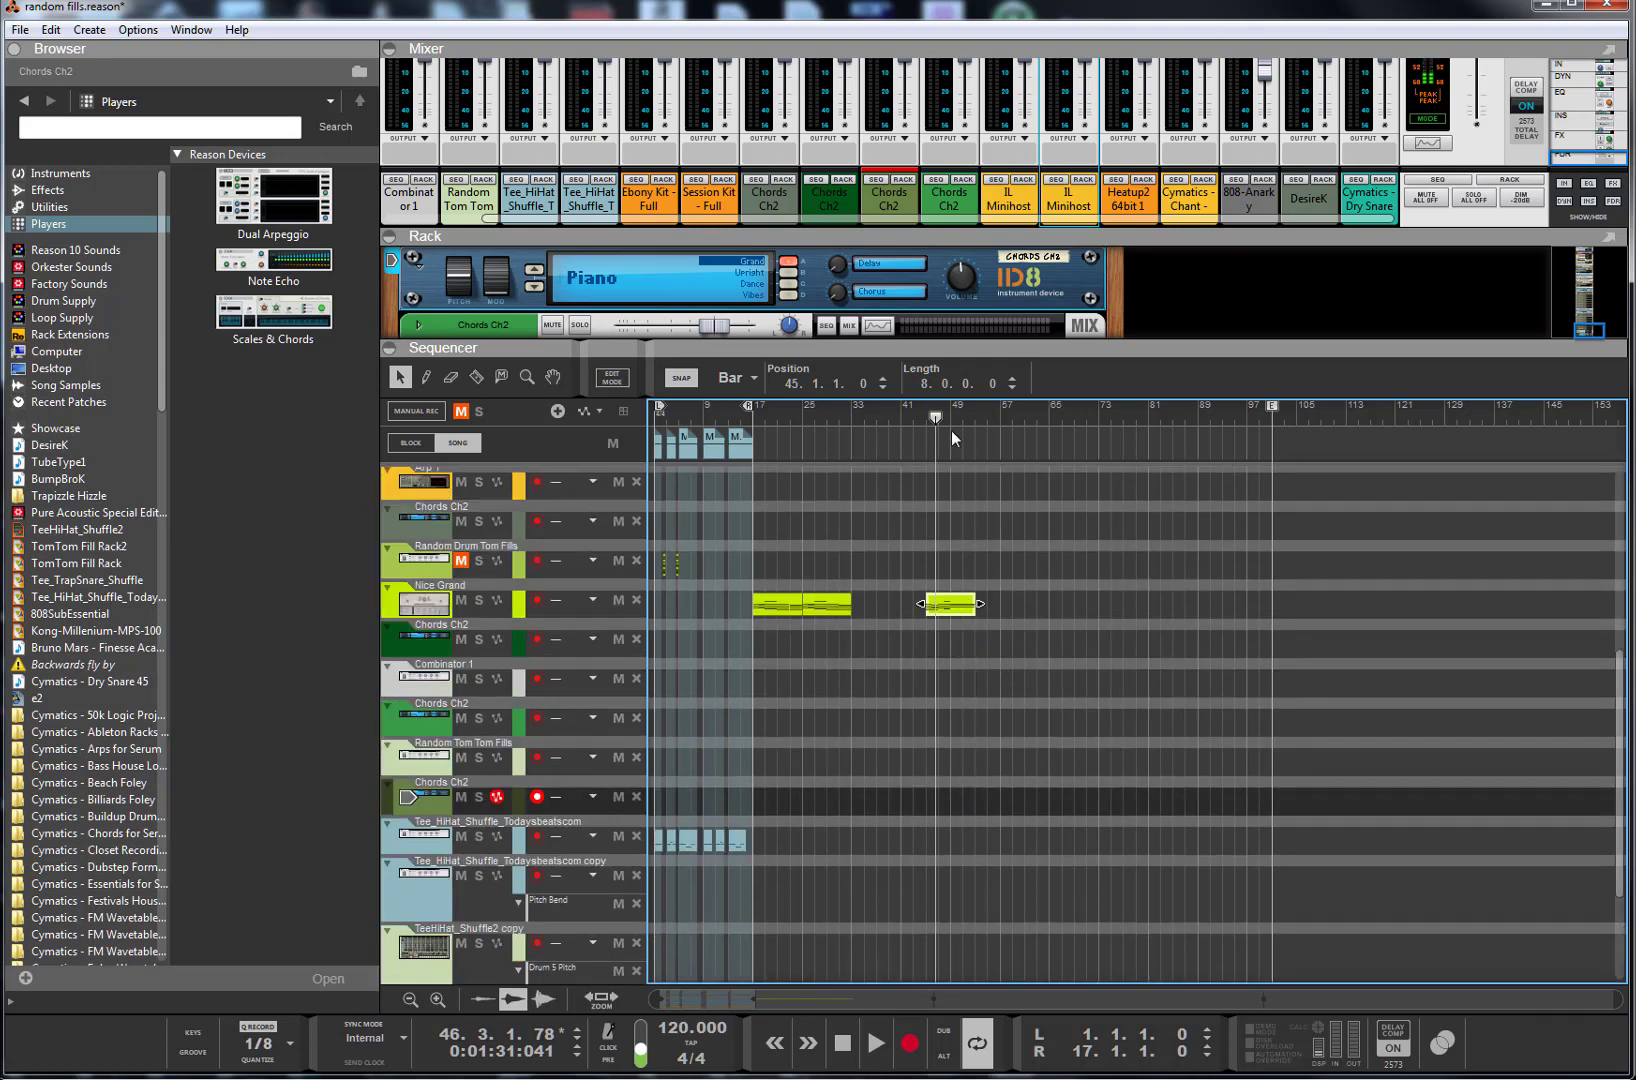
drag(939, 417, 930, 418)
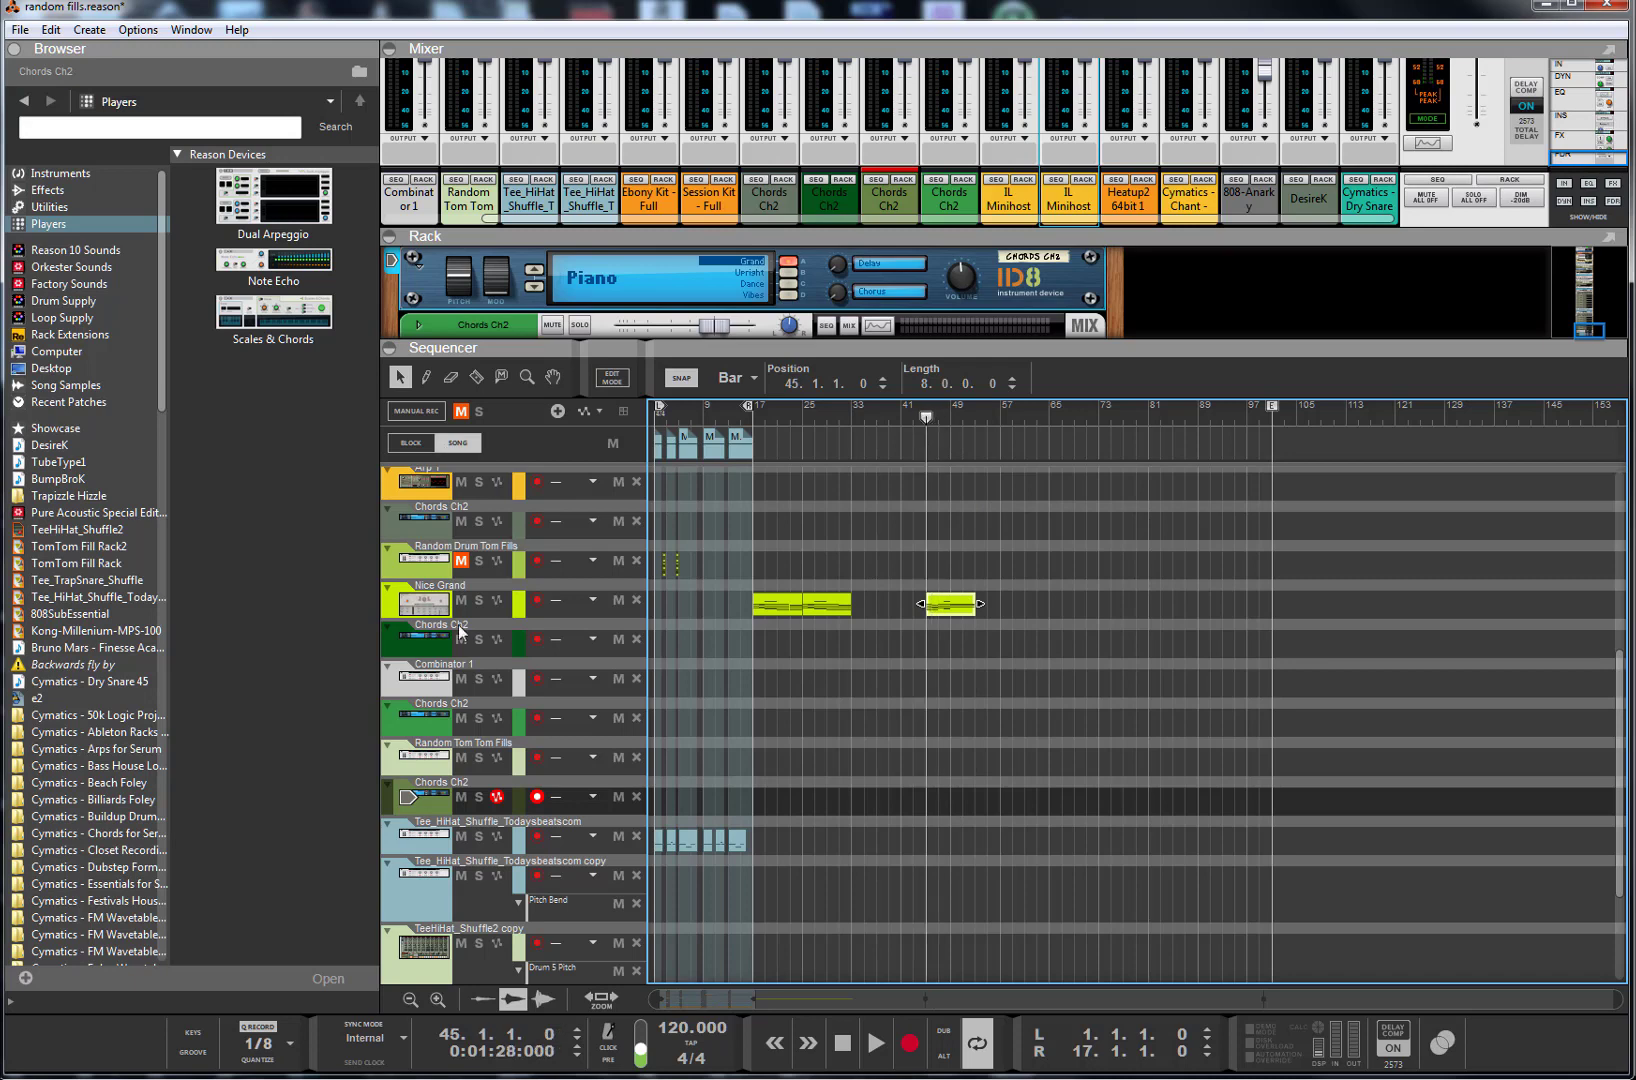
key(space)
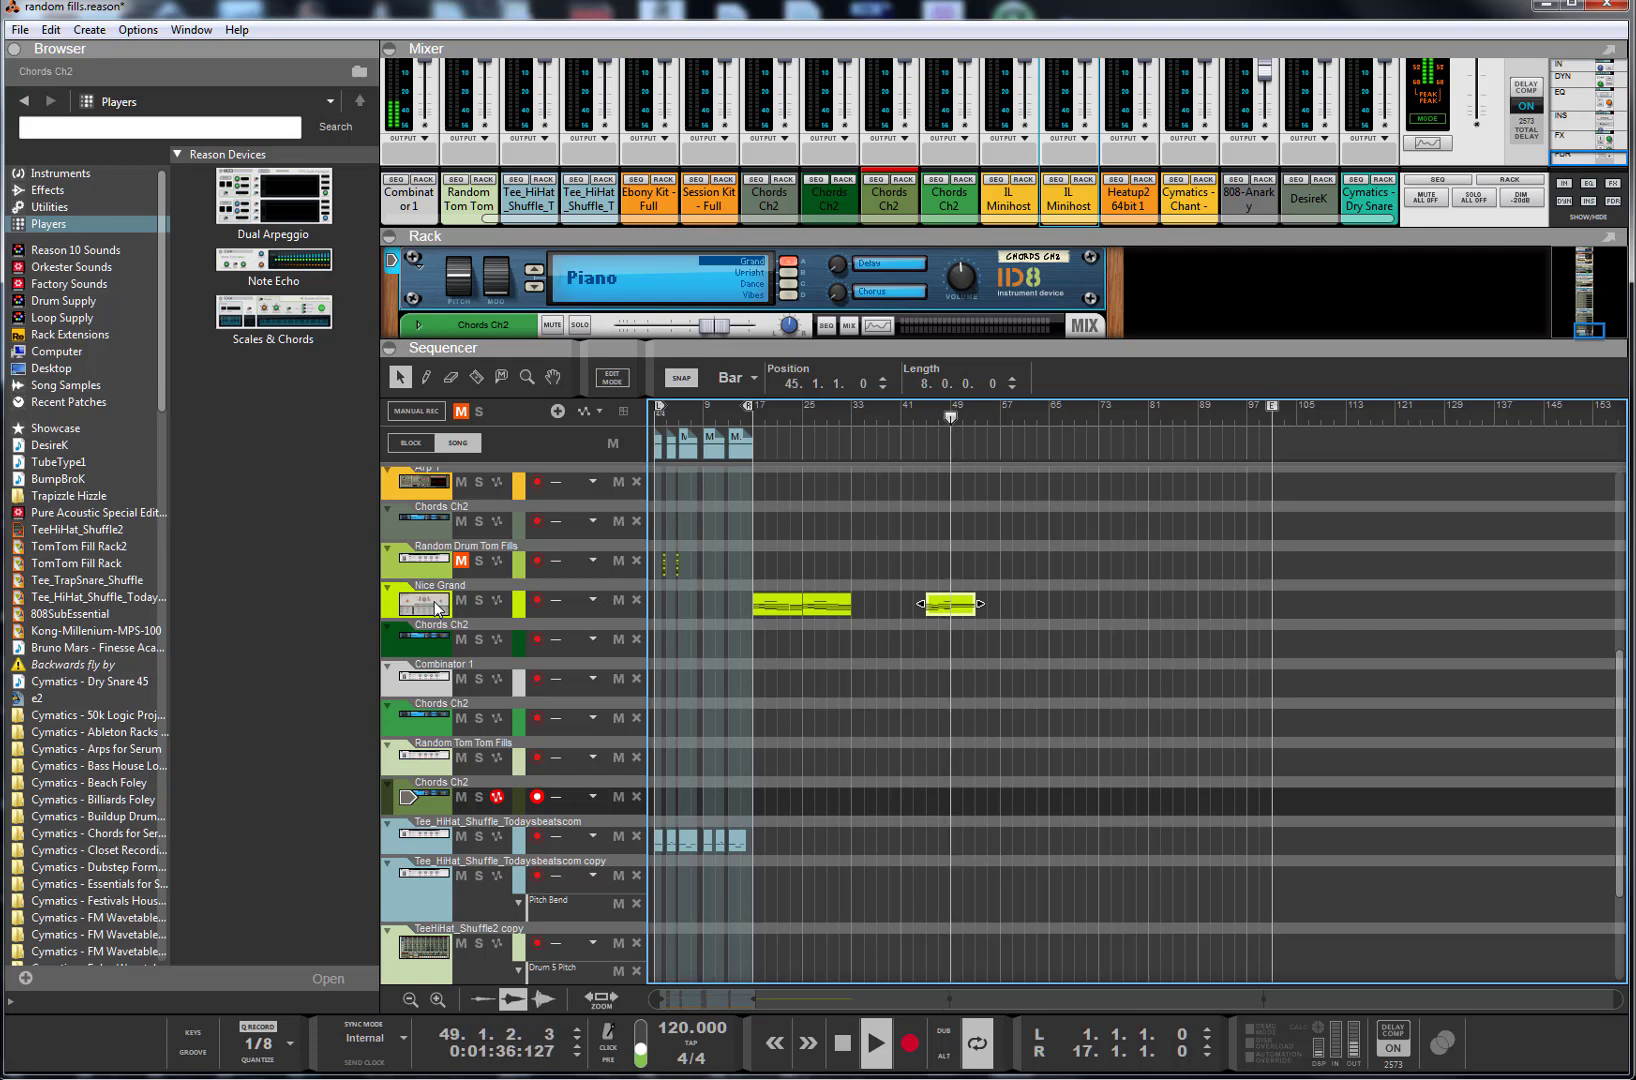
- Stop playback and delete the chord clip at bar 45 from the Nice Grand track
key(space)
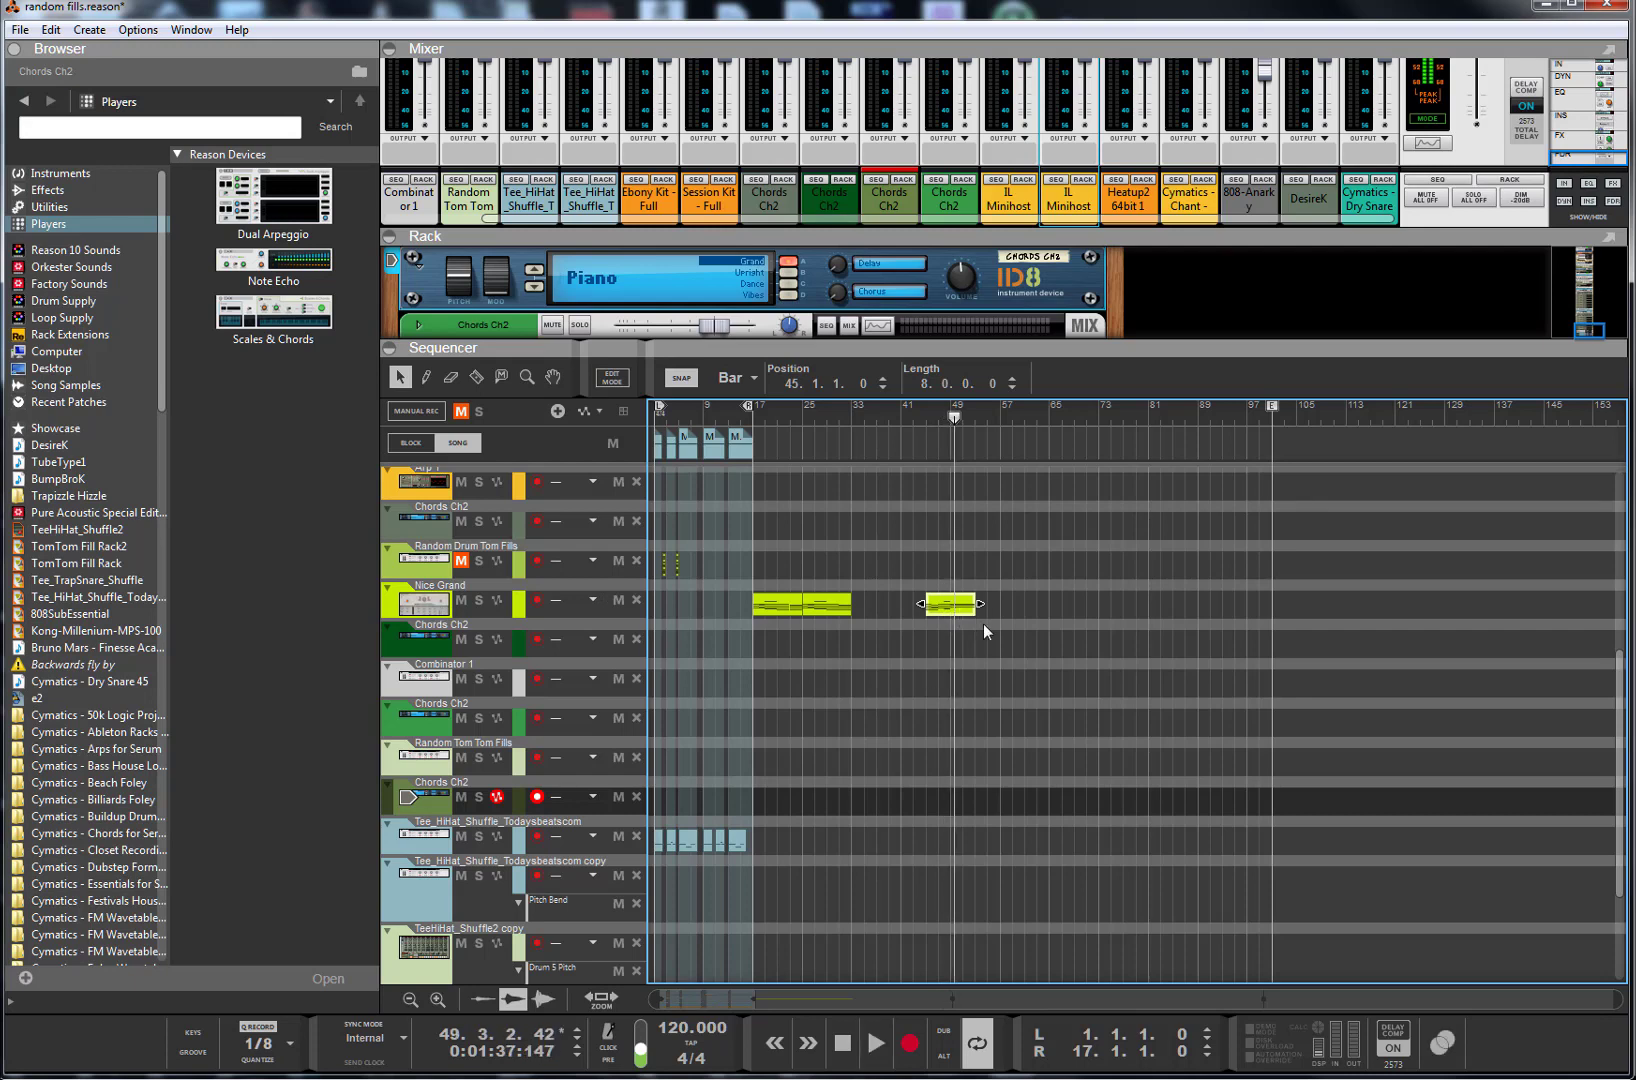
key(Delete)
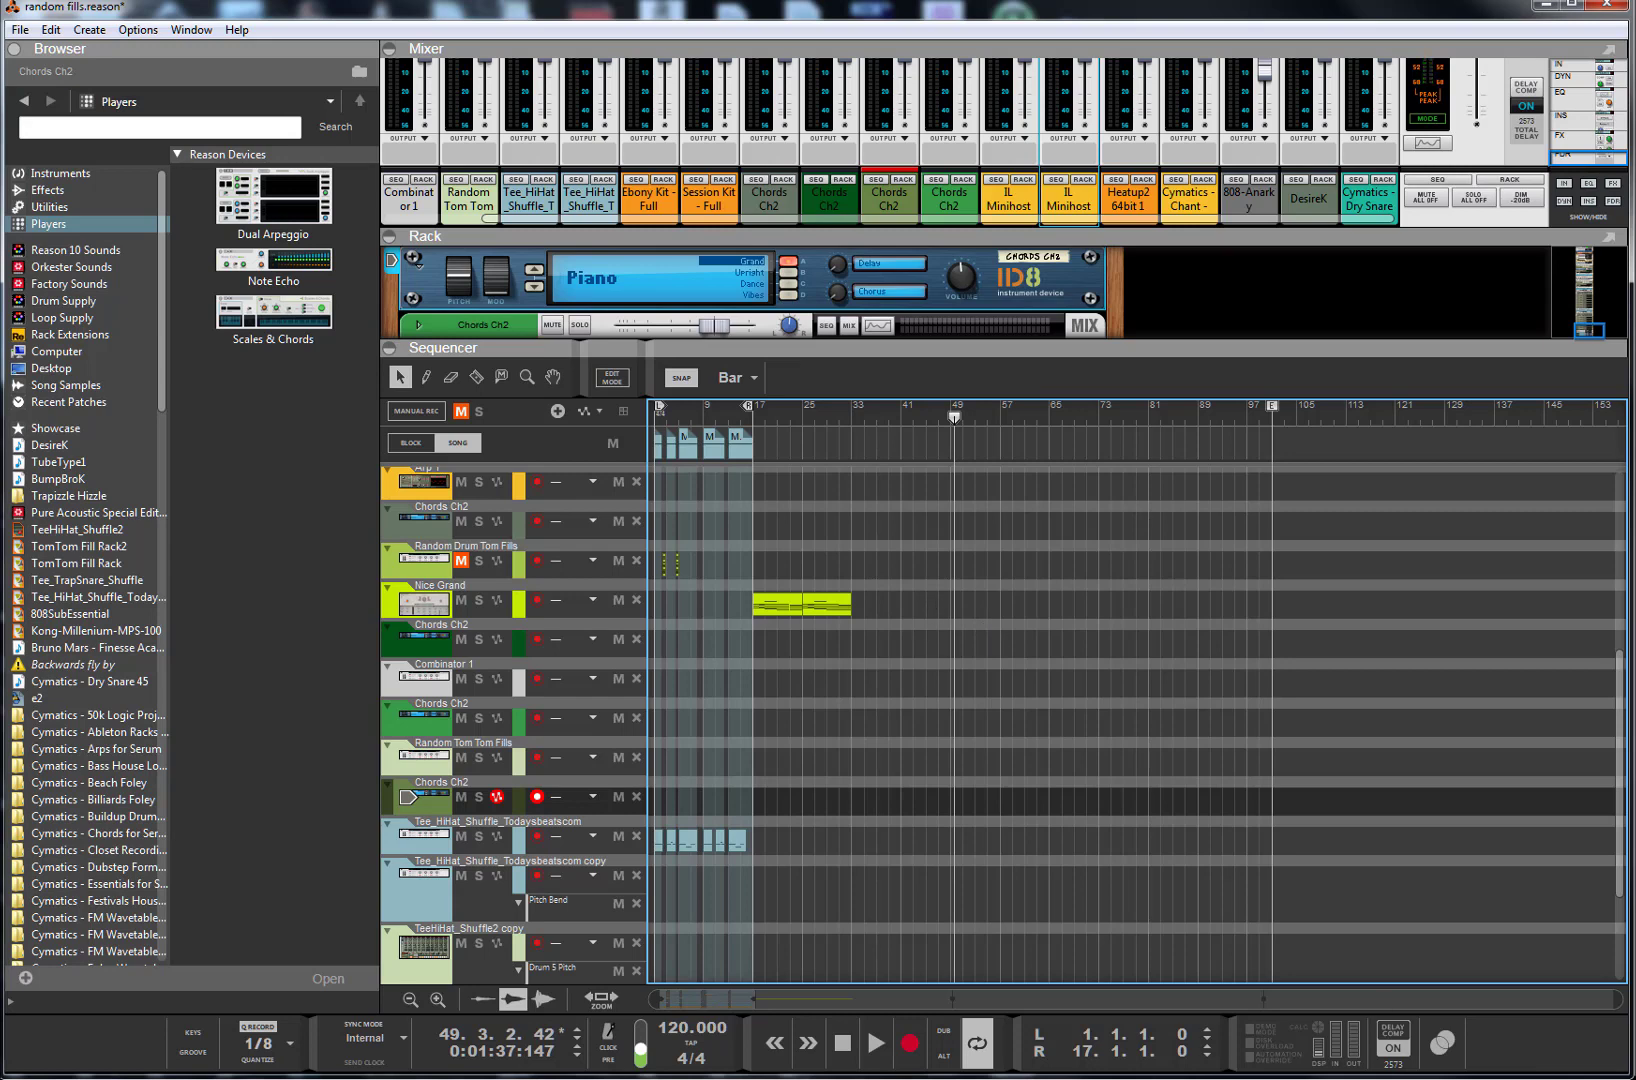
- Switch to the chord palette program, look over the New Song's Palette and Mixer views, and minimise it
key(alt+Tab)
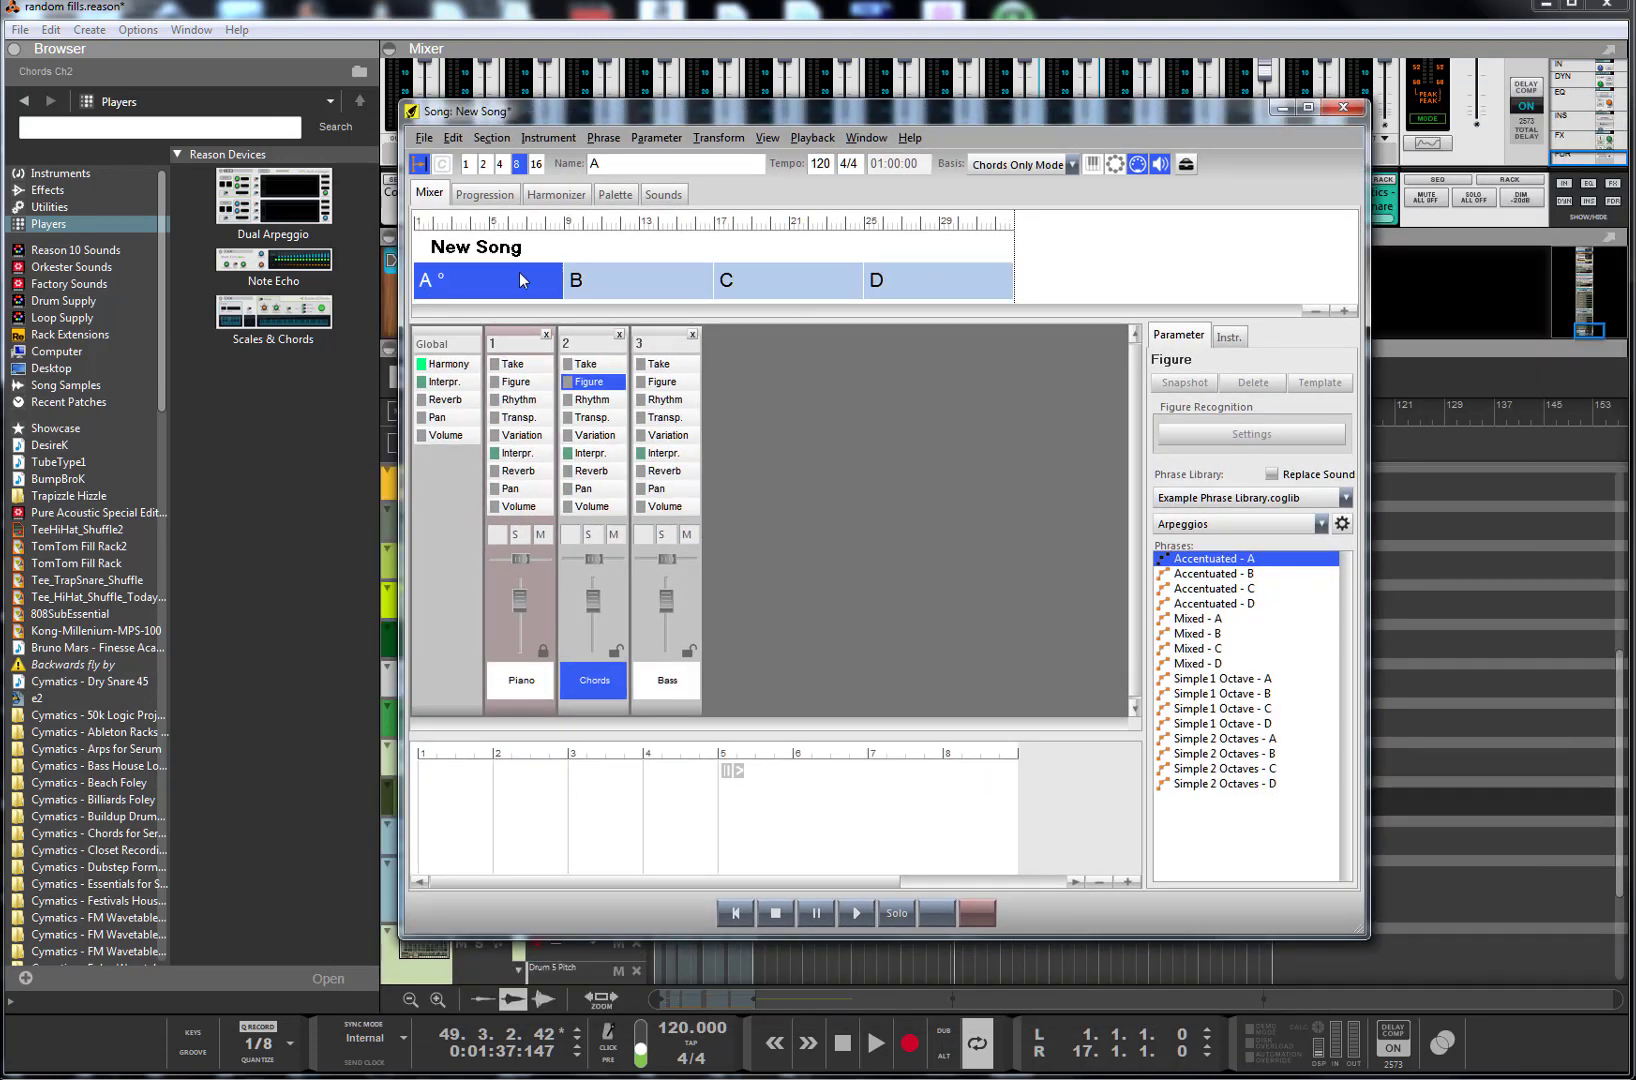
click(631, 190)
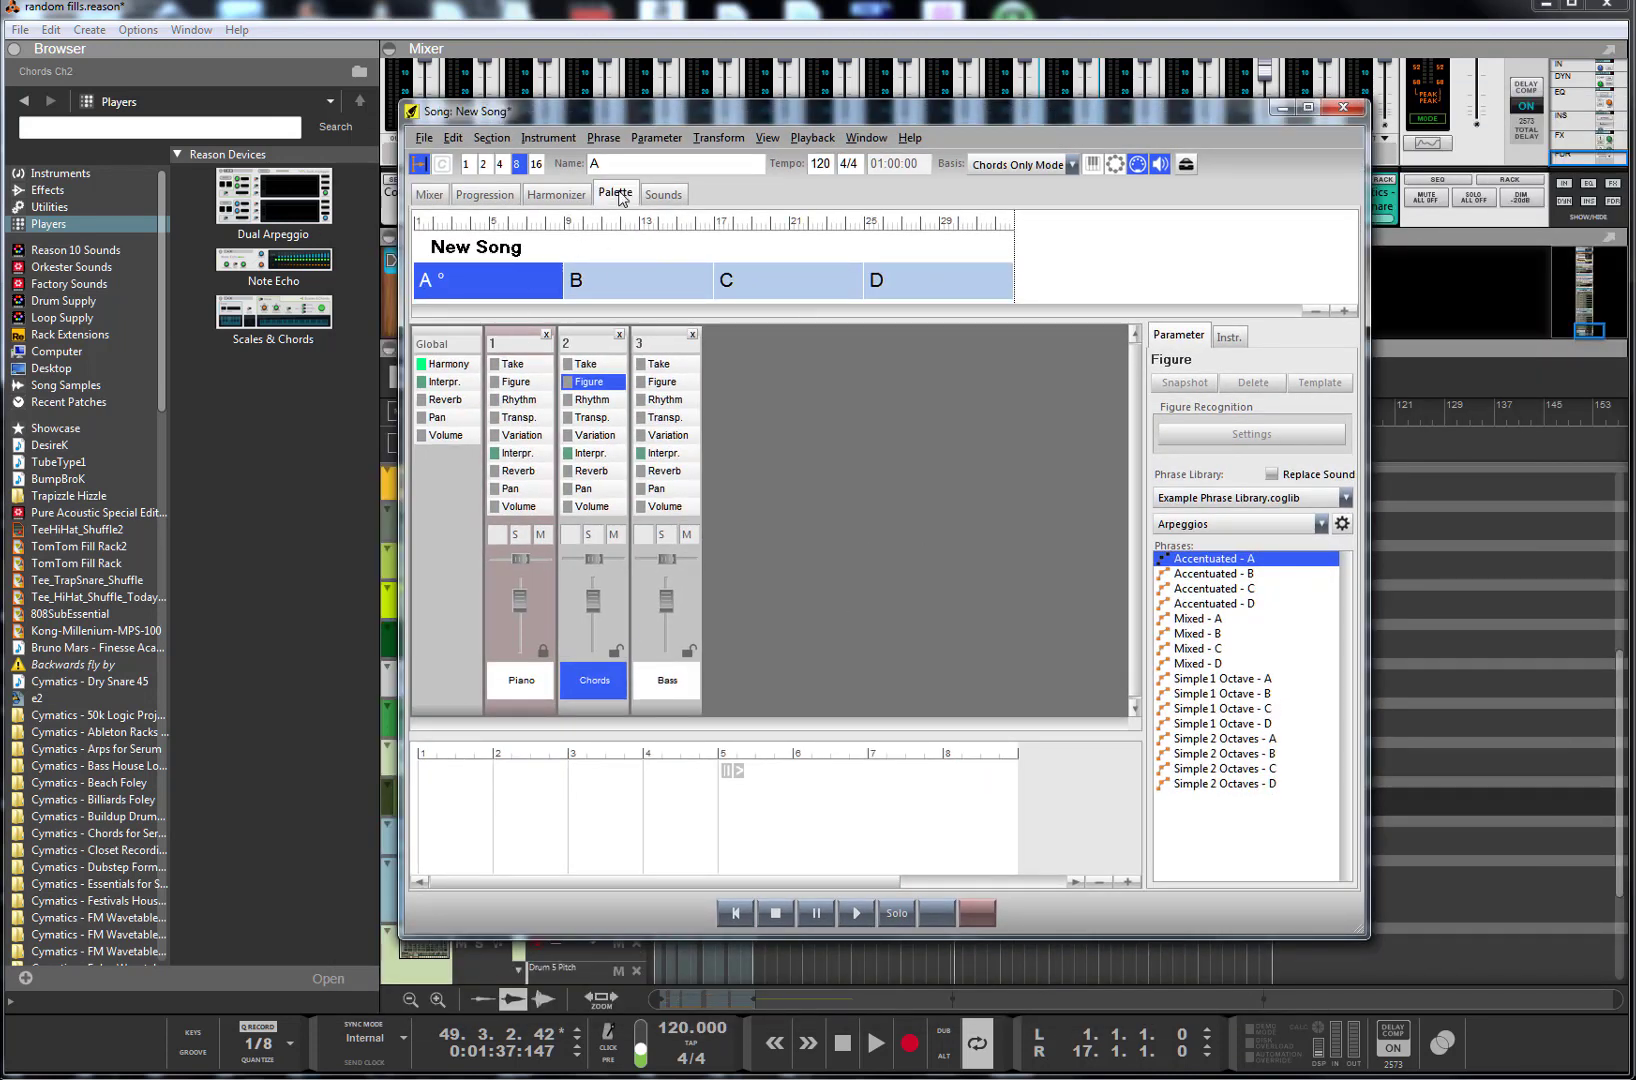
click(432, 196)
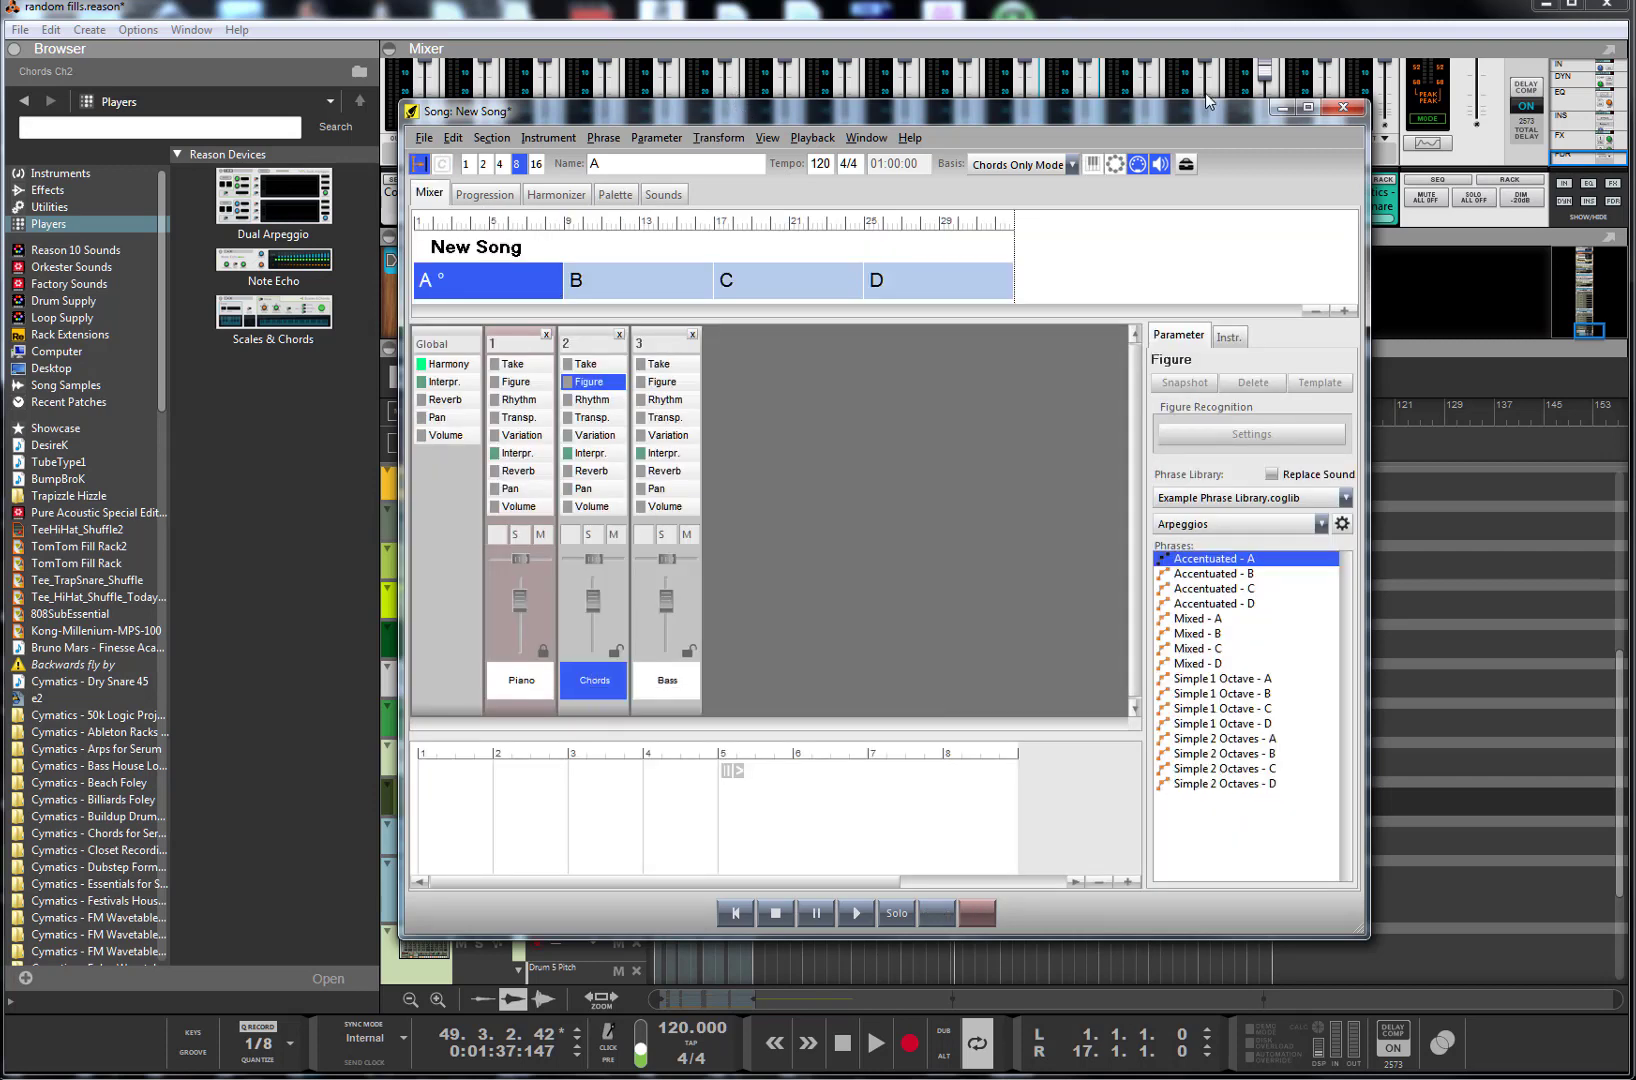
click(1282, 107)
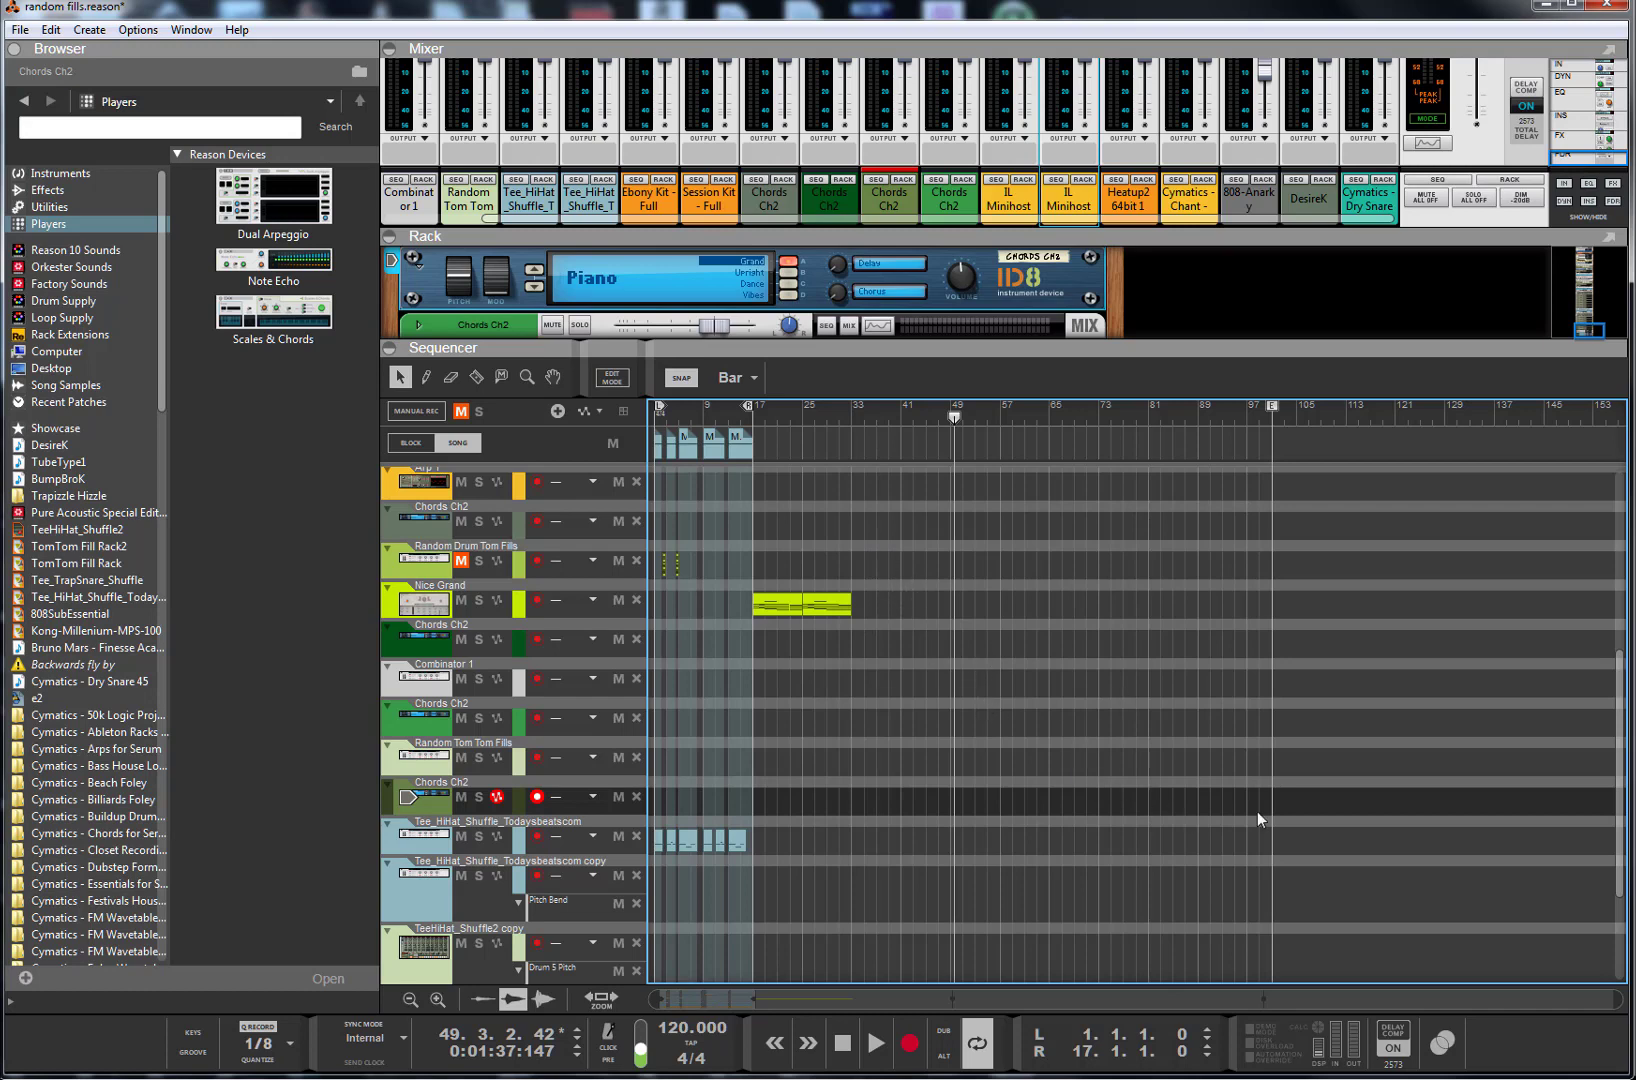
- Examine the Chordz and Lounge Lizard EP-4 routing in the IL Minihost Modular 1 copy plugin, and close its window
drag(1620, 798, 1596, 562)
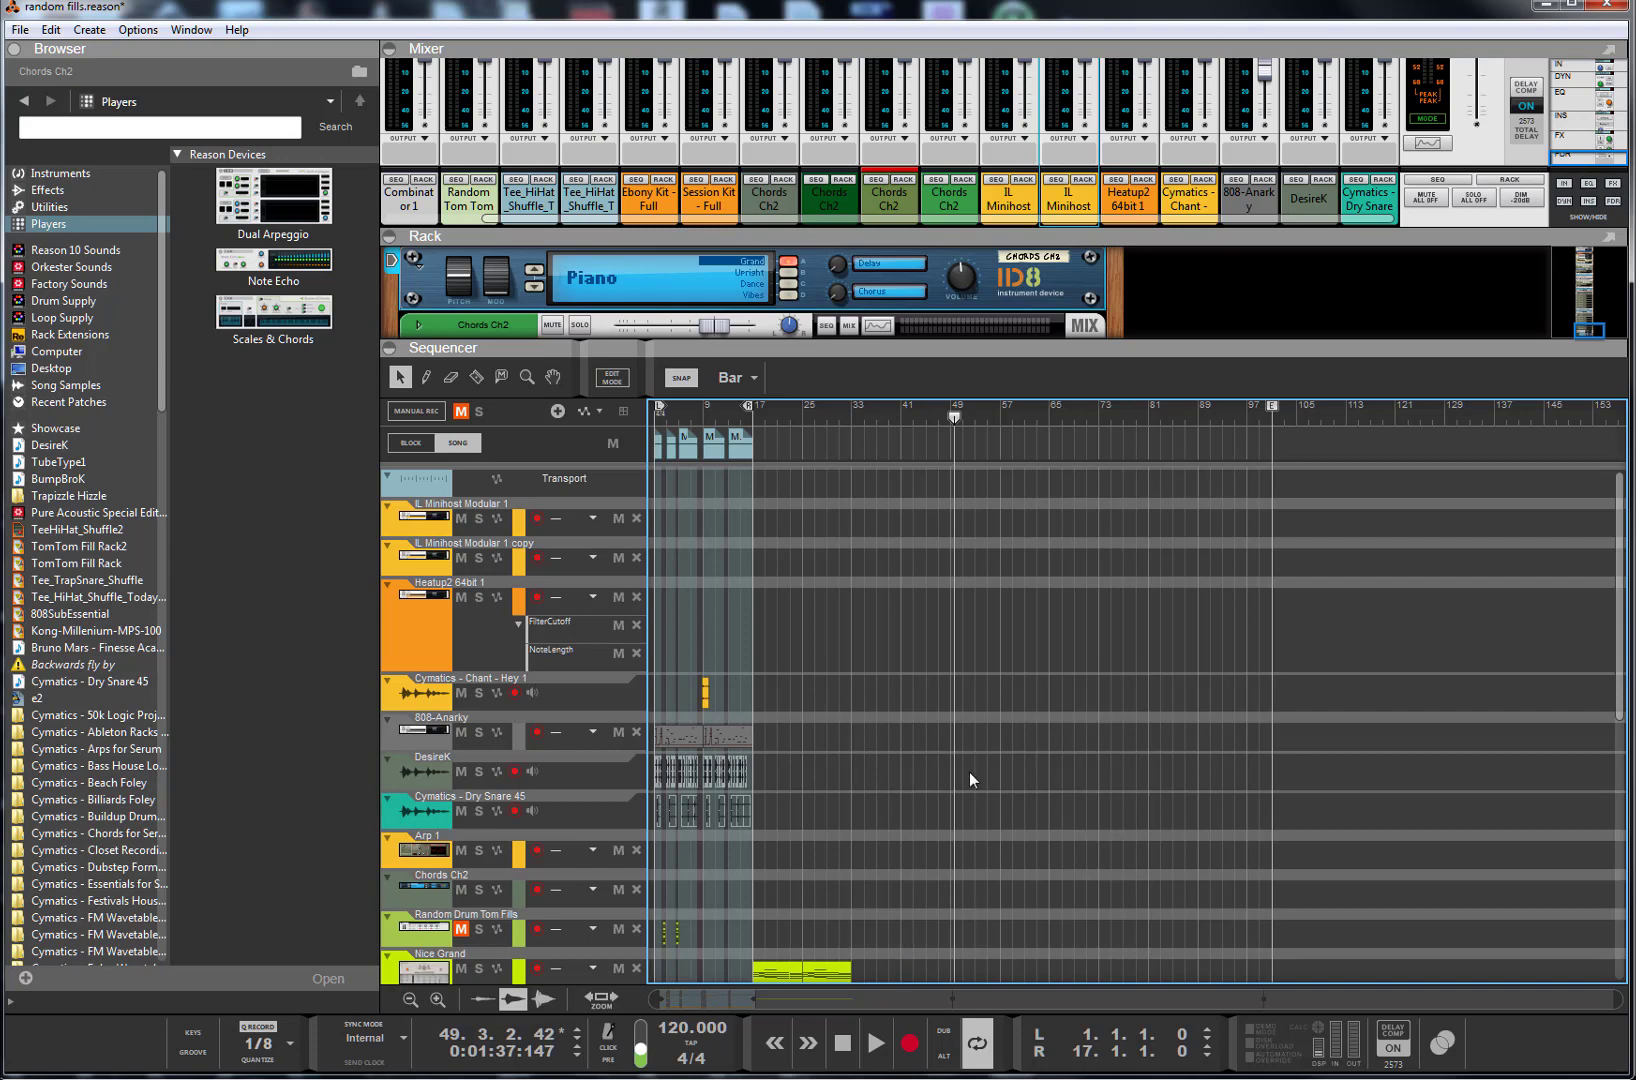
click(441, 560)
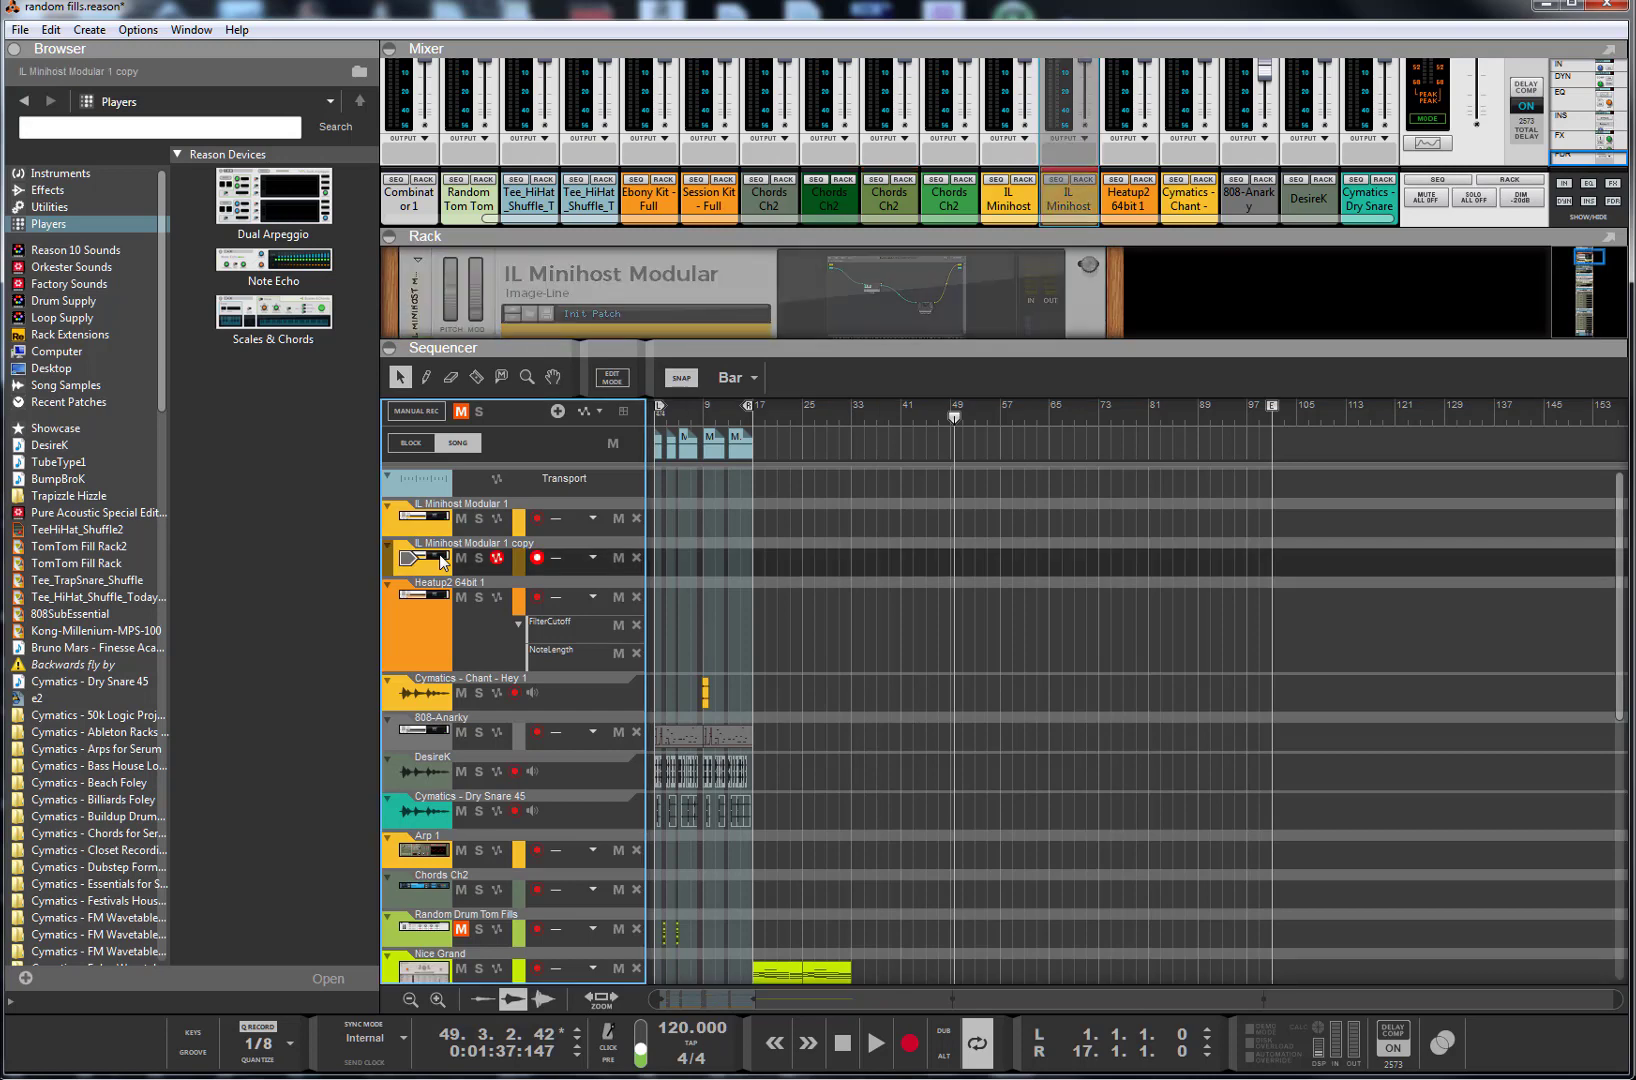
click(891, 291)
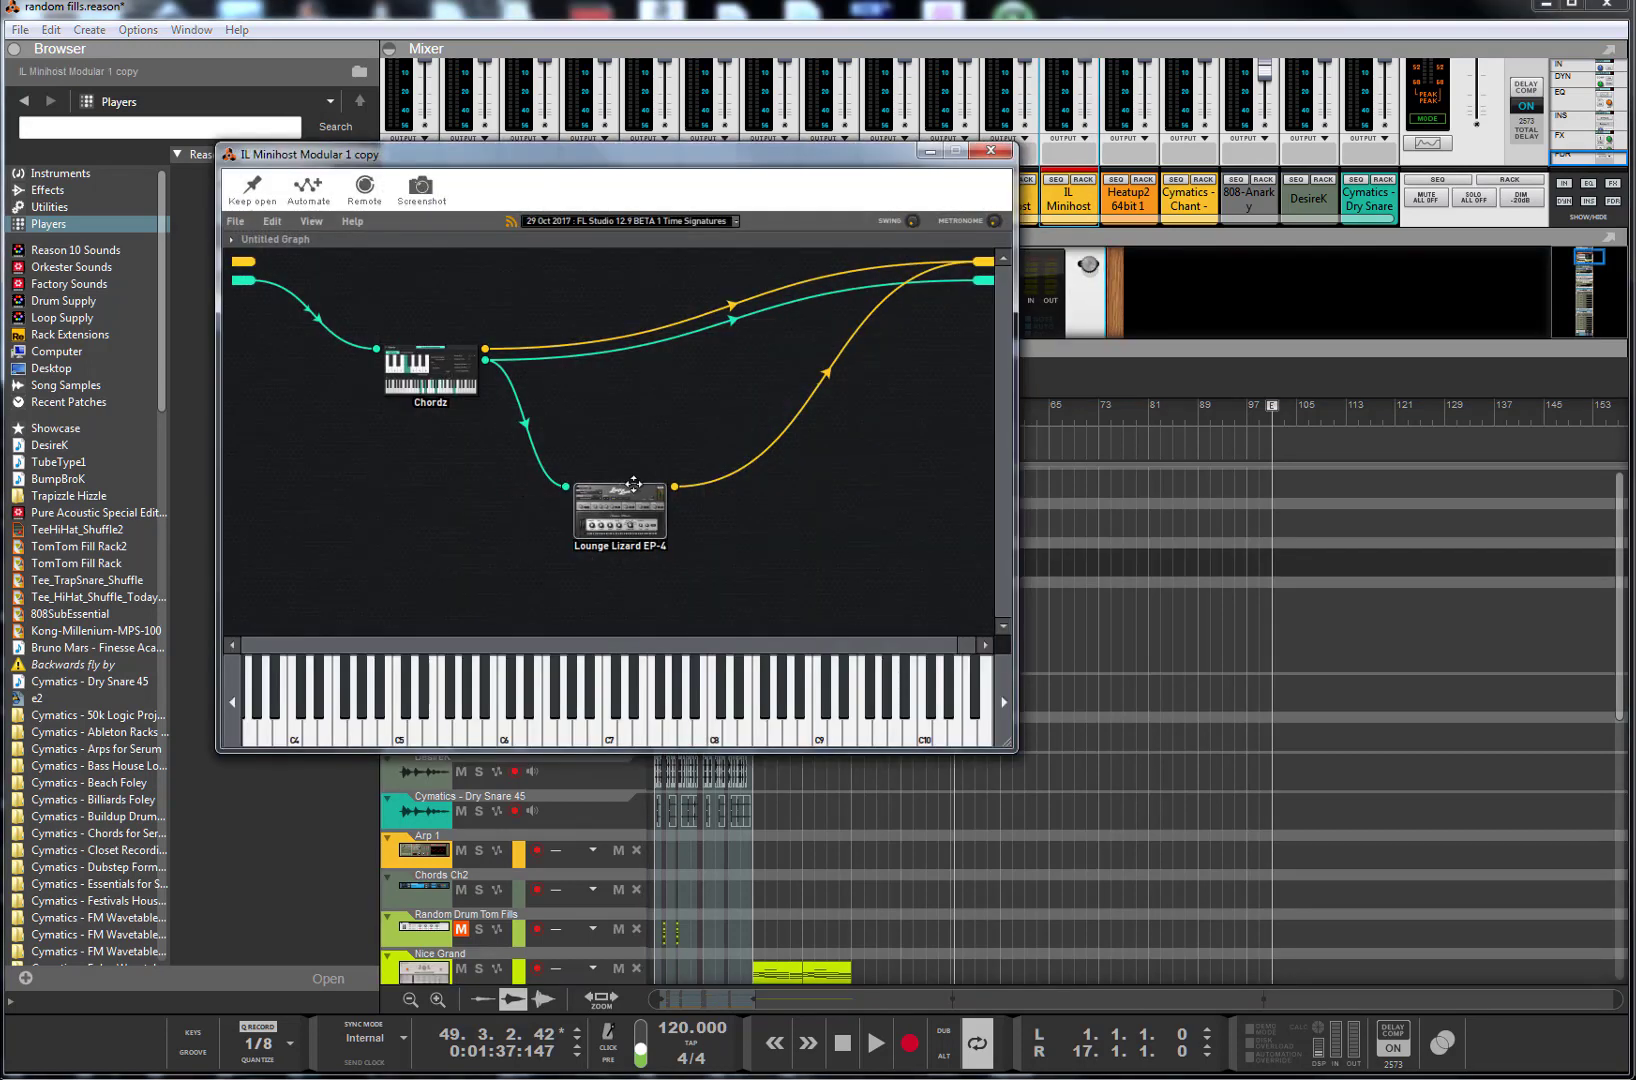
click(991, 150)
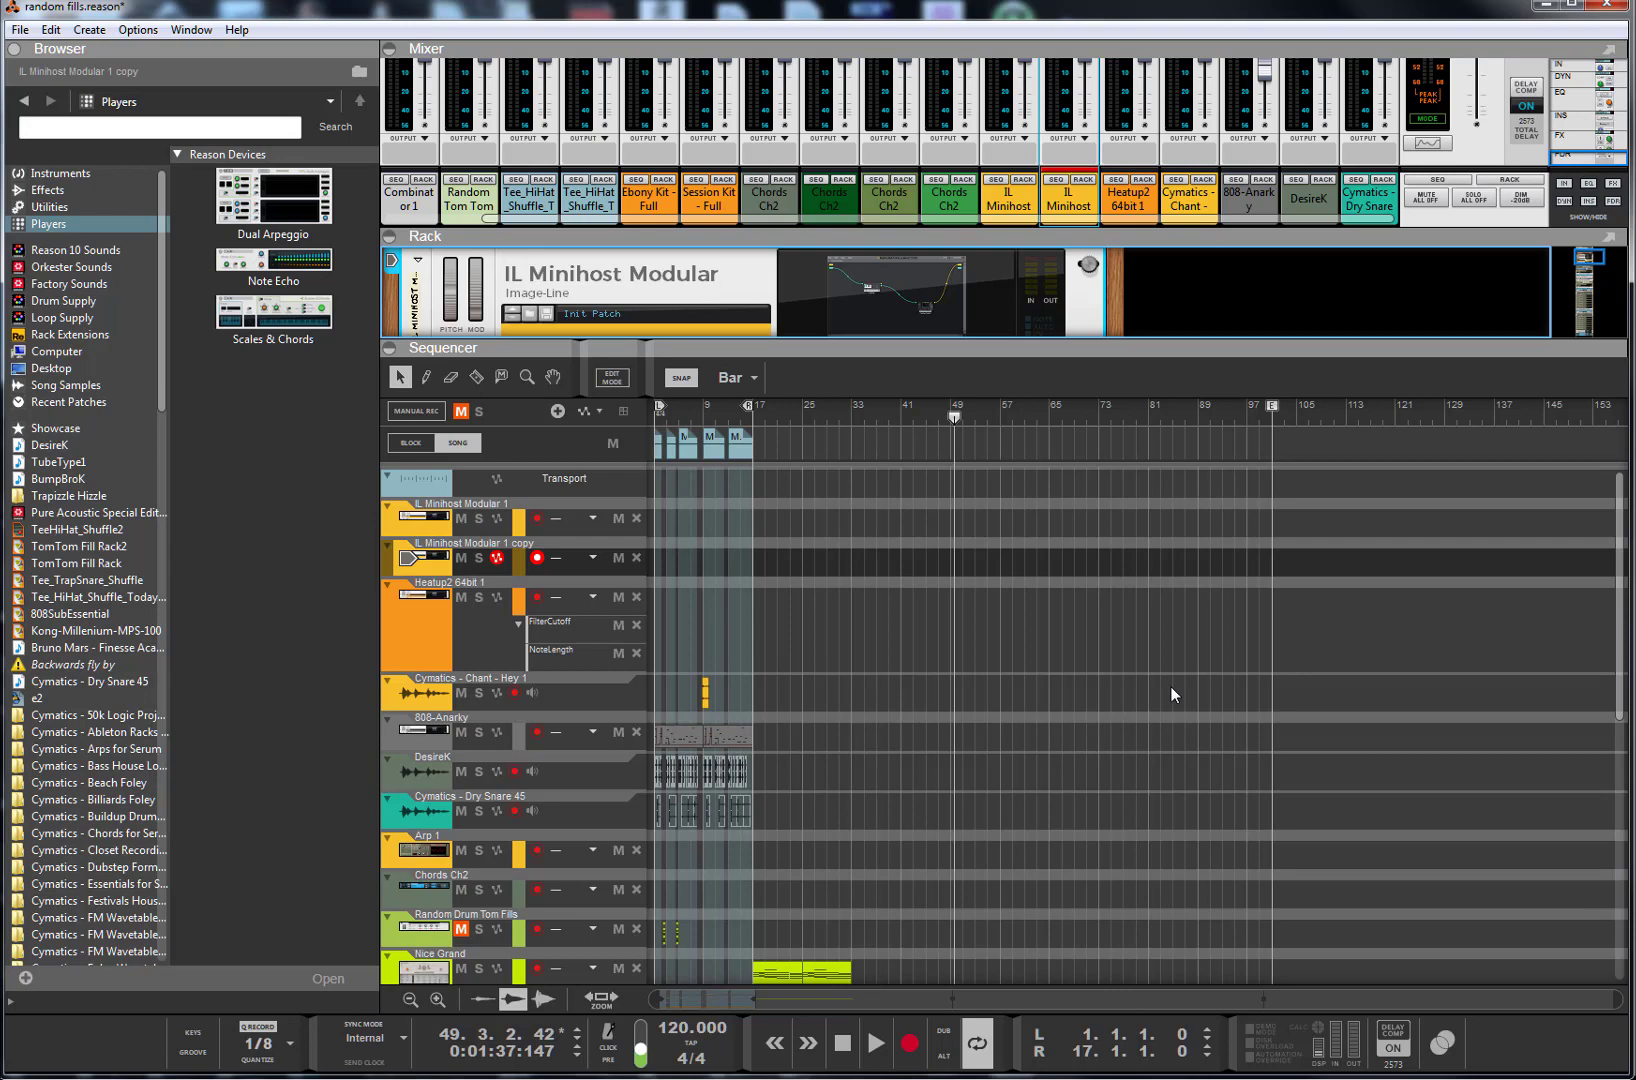
- Open the 808Studio 64bit plugin on the 808-Anarky track, browse its 808 and BASS preset lists, and close it
click(440, 728)
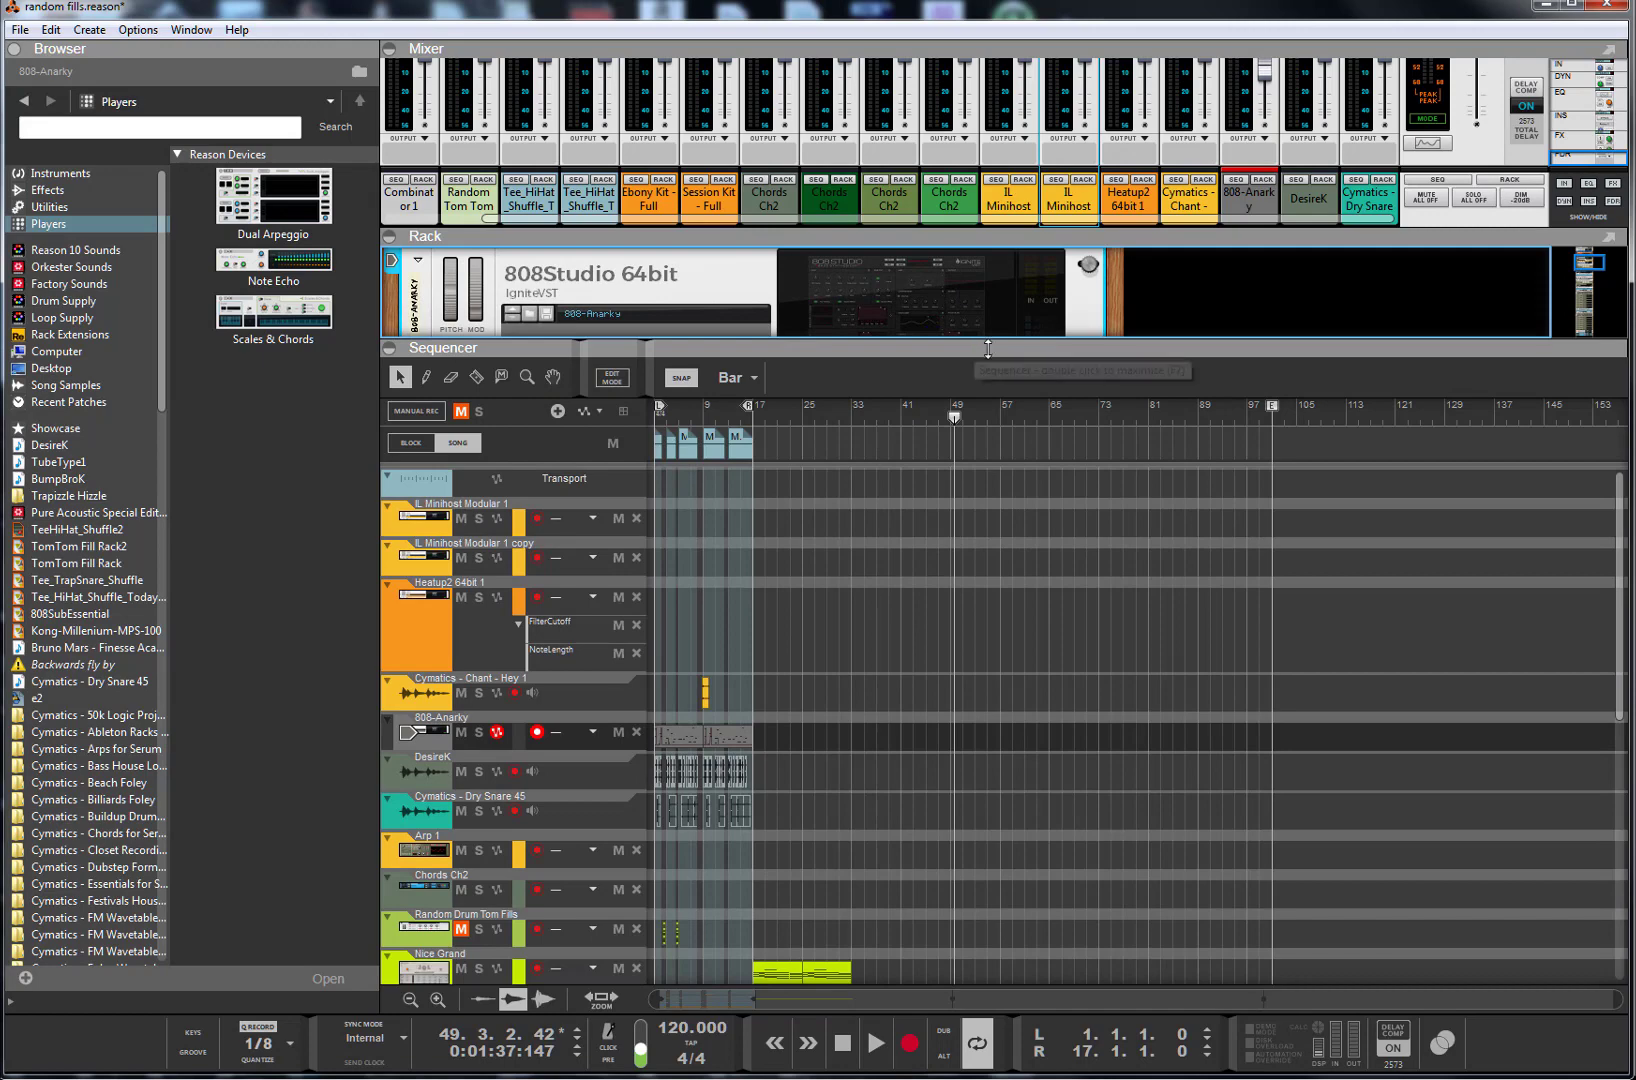
drag(989, 348, 1025, 697)
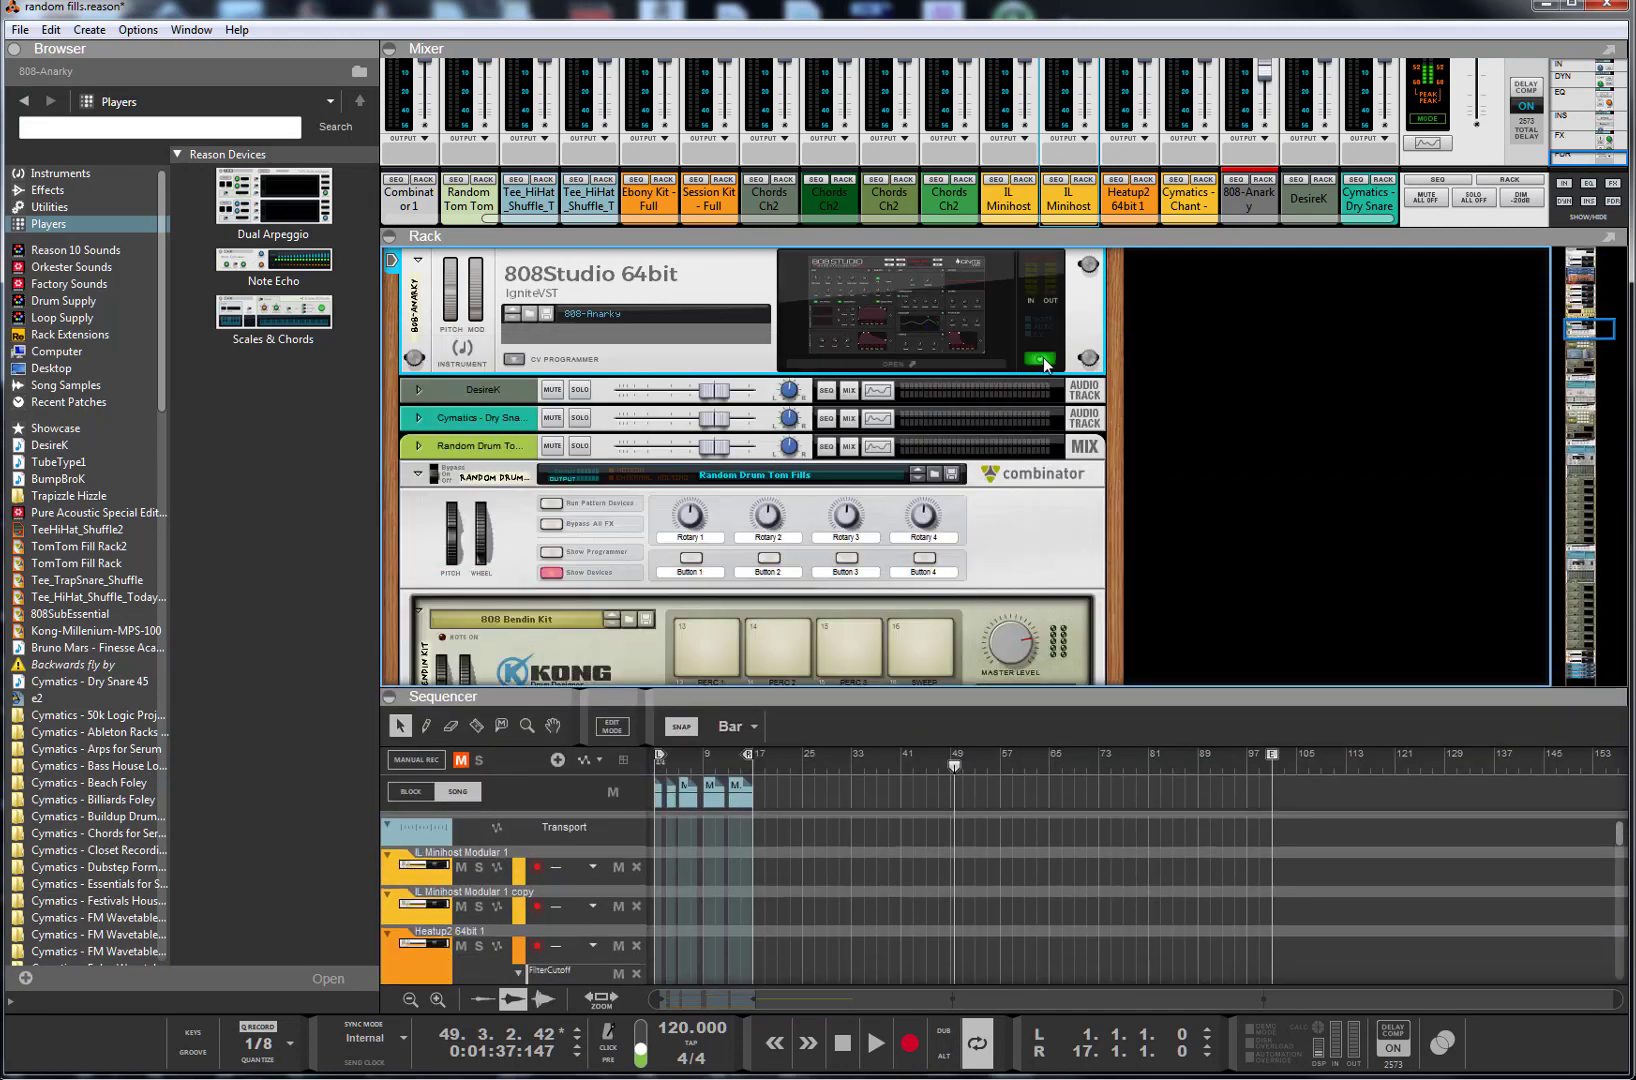
click(958, 302)
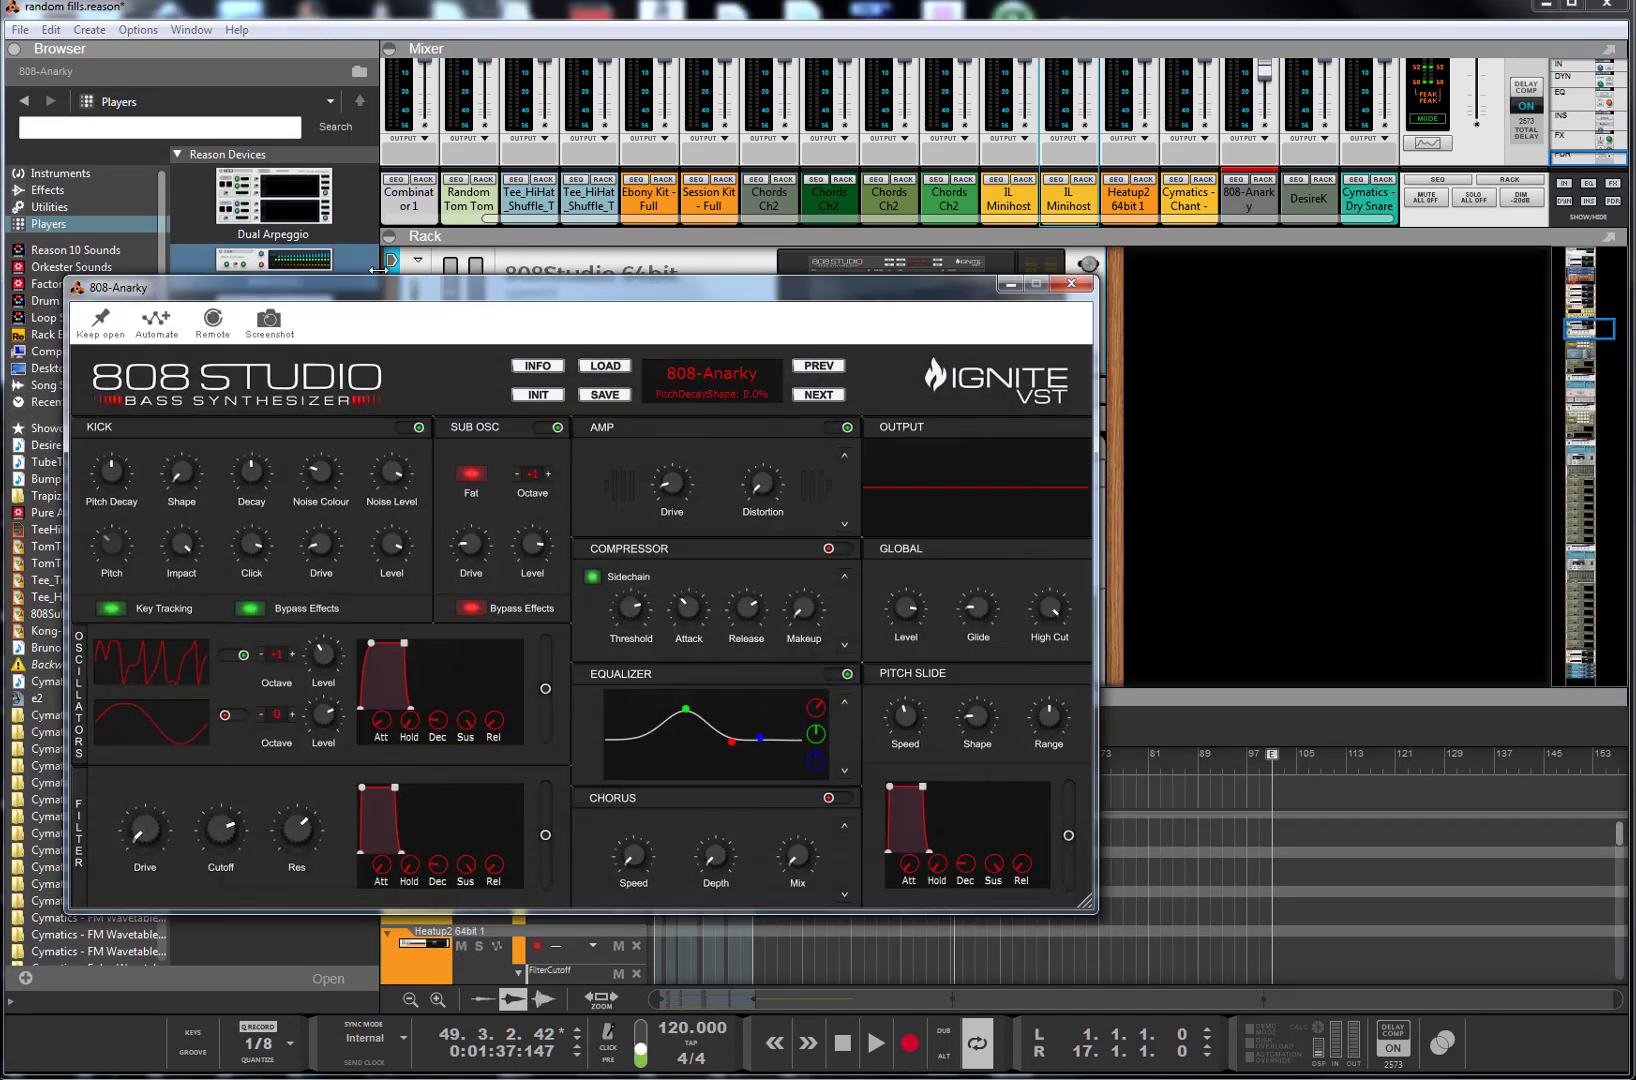
drag(387, 290, 655, 121)
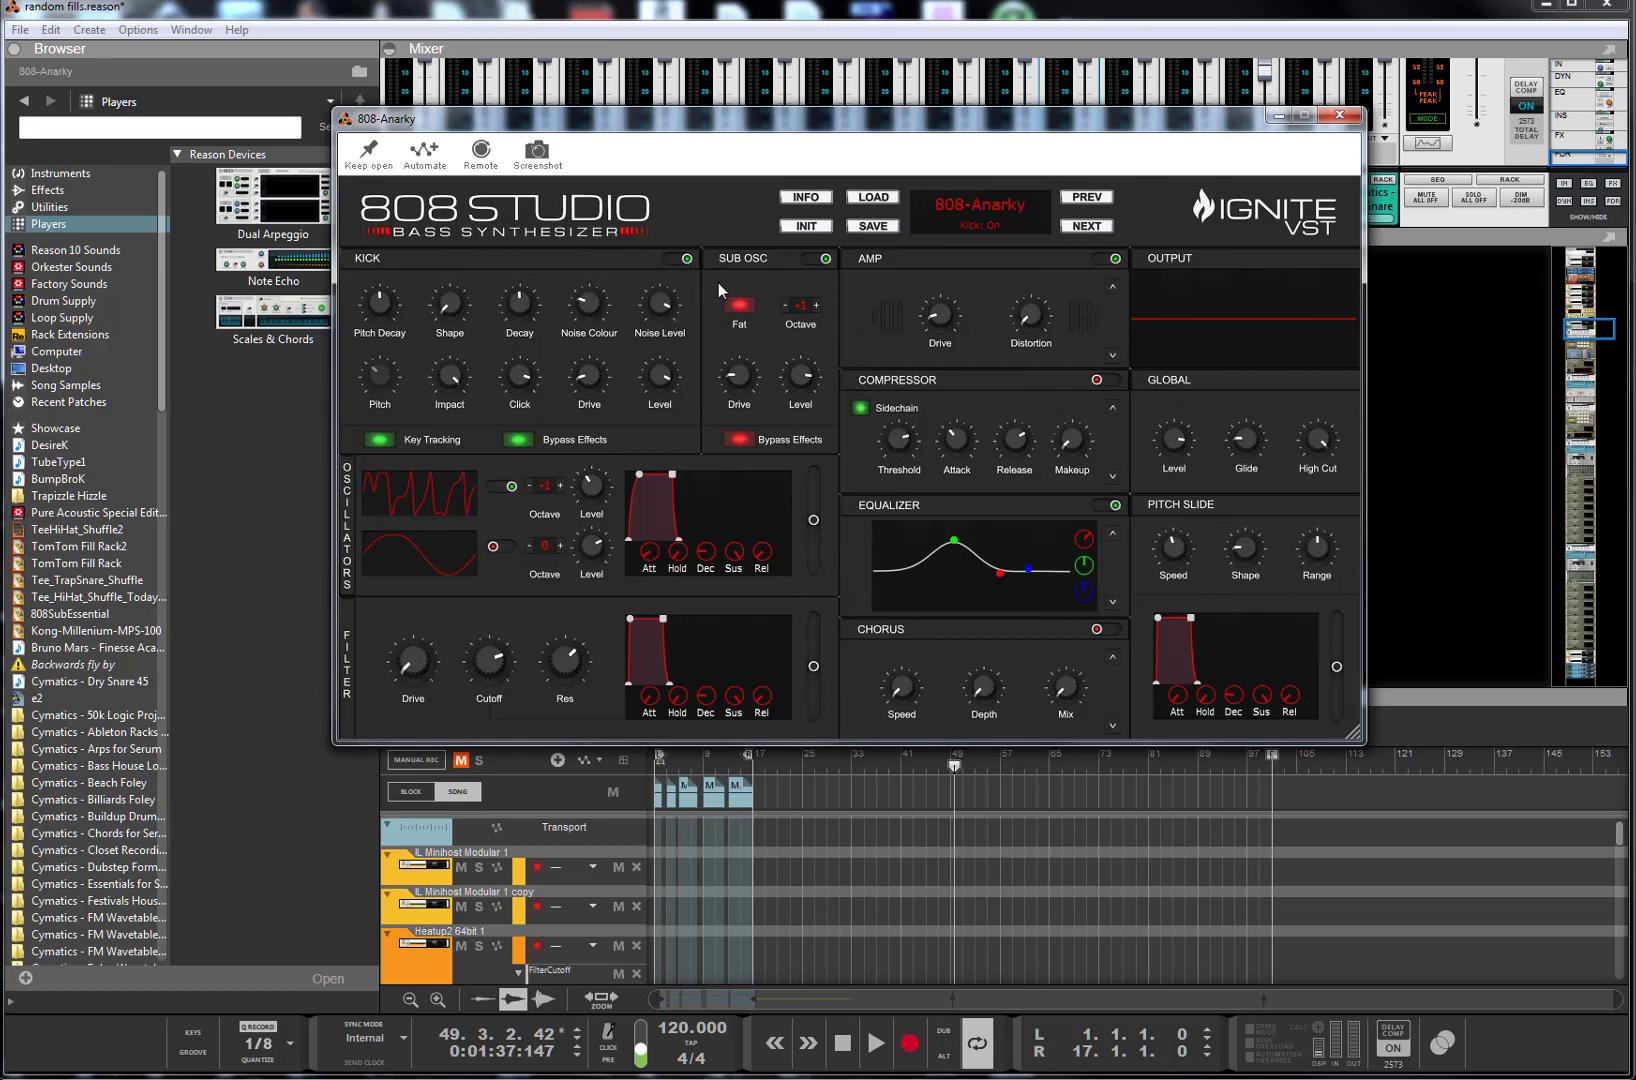
click(873, 197)
mouse_move(890, 215)
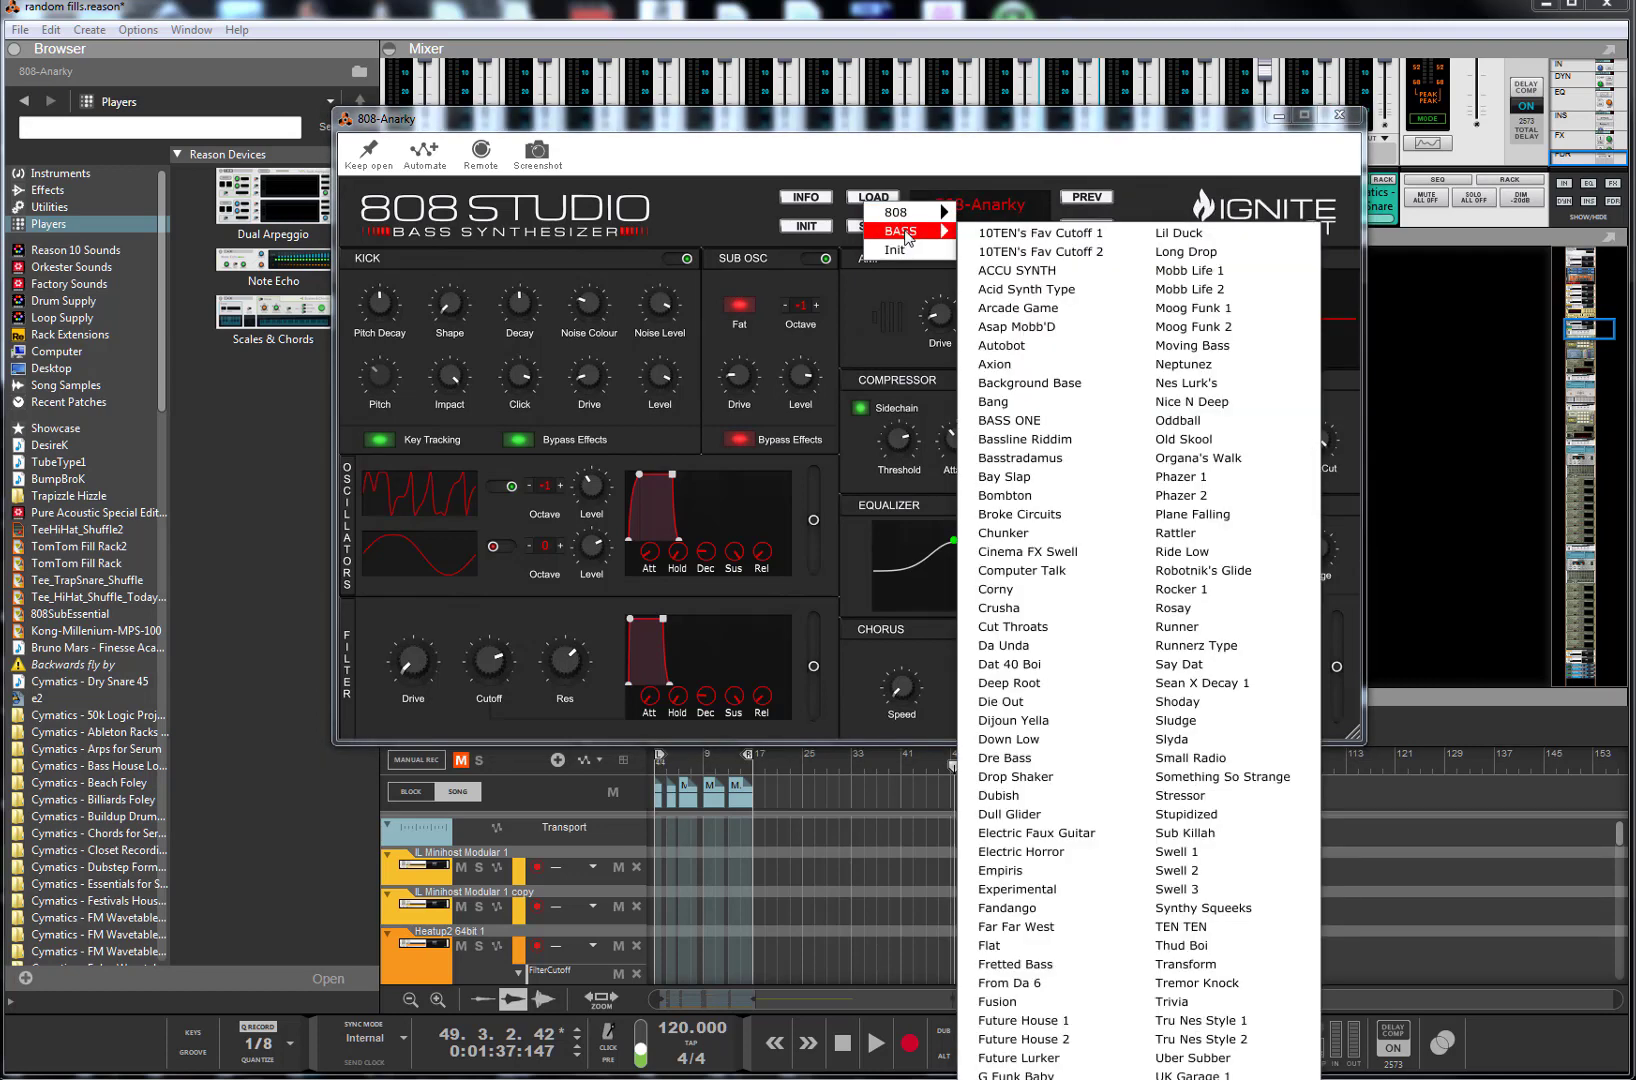
mouse_move(913, 222)
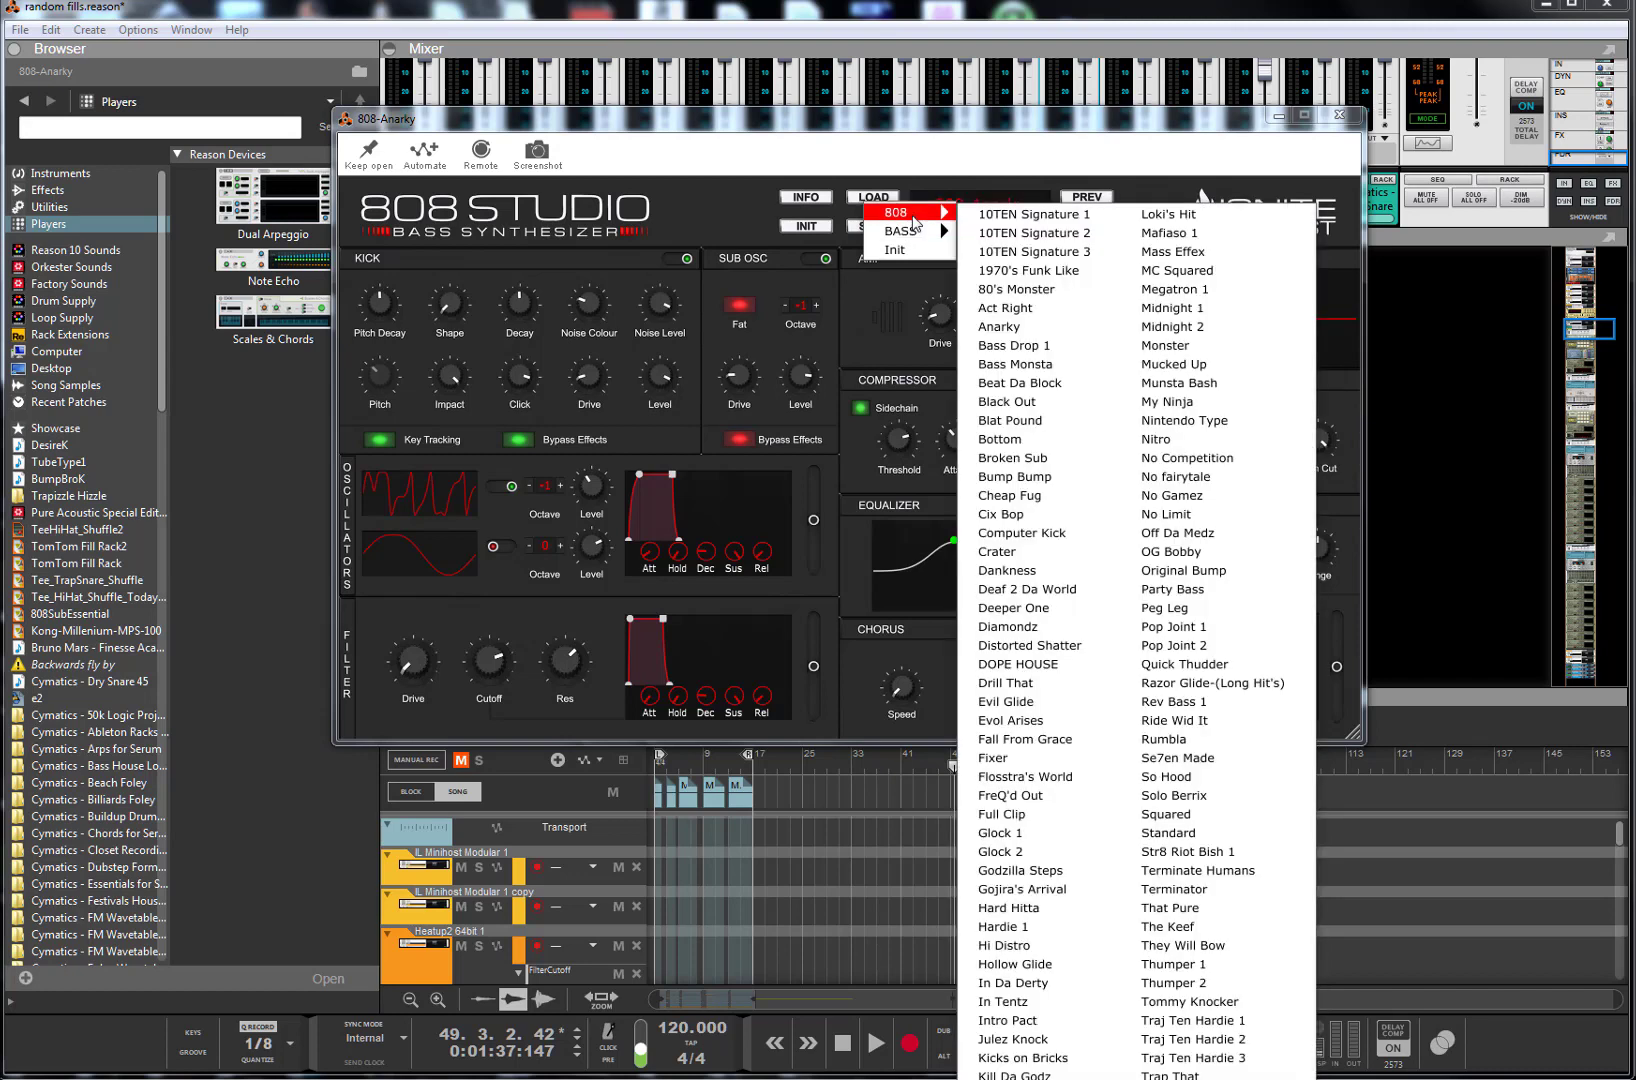
click(938, 142)
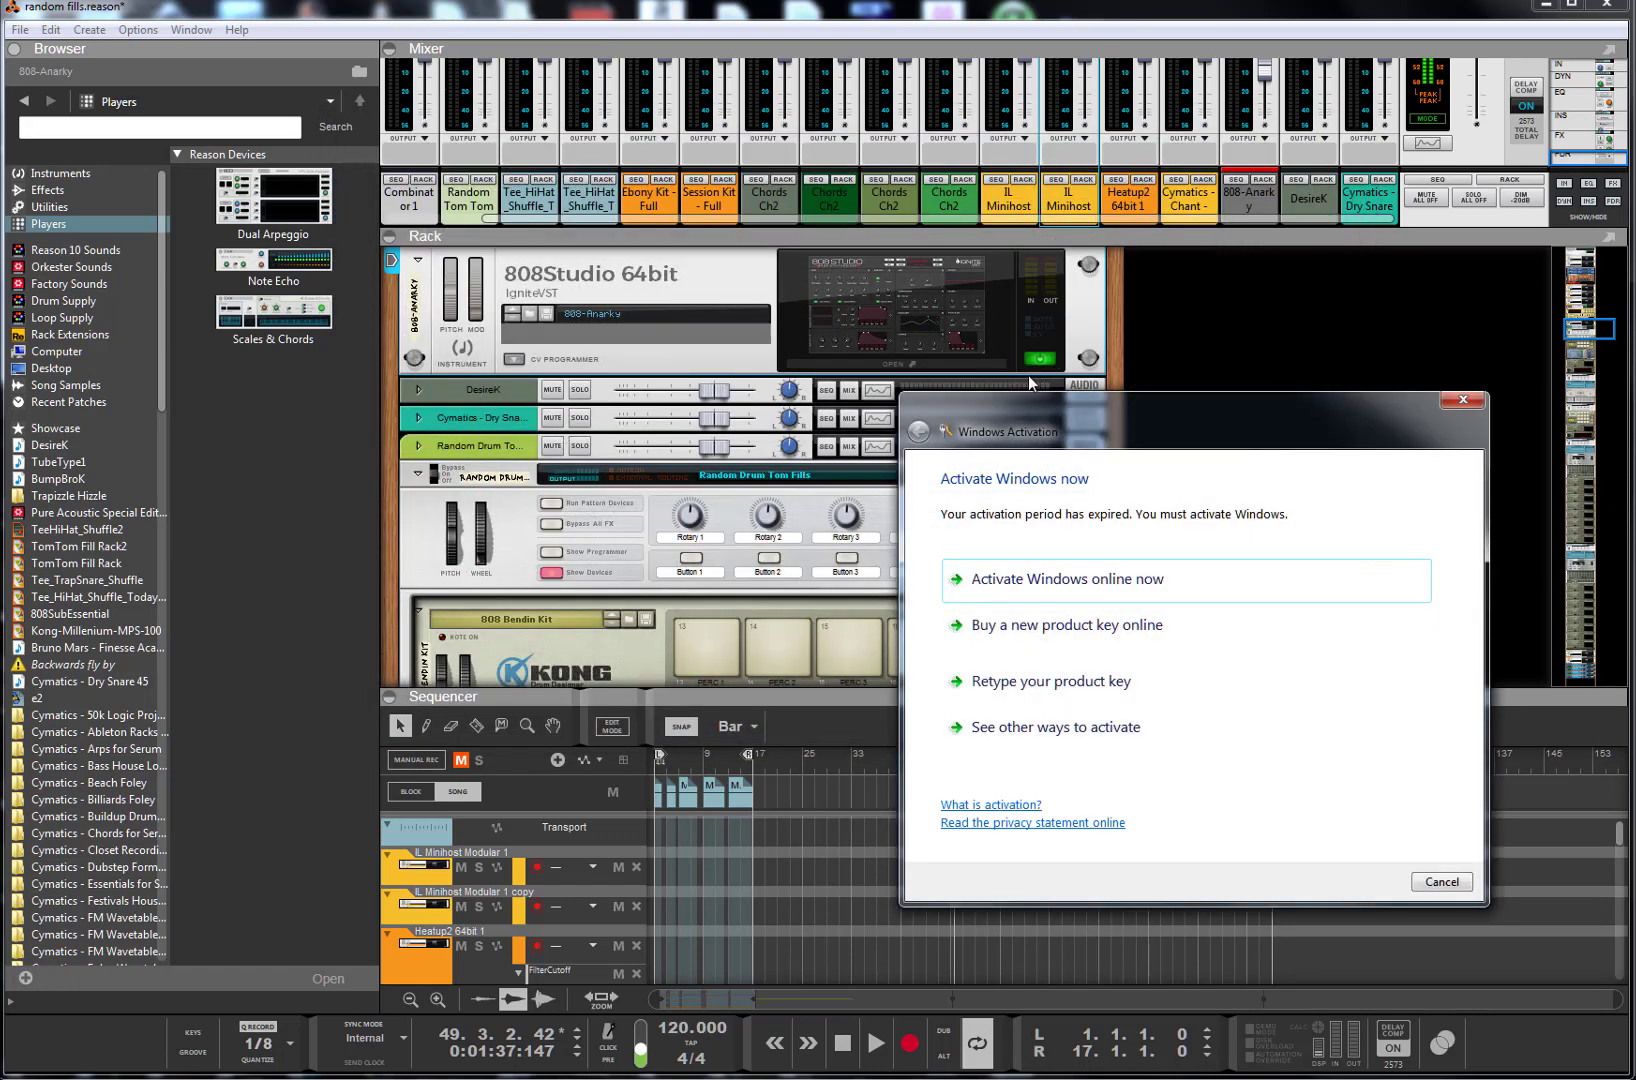
- Switch off the 808Studio 64bit plugin and enlarge the sequencer to look through the track list
click(1040, 358)
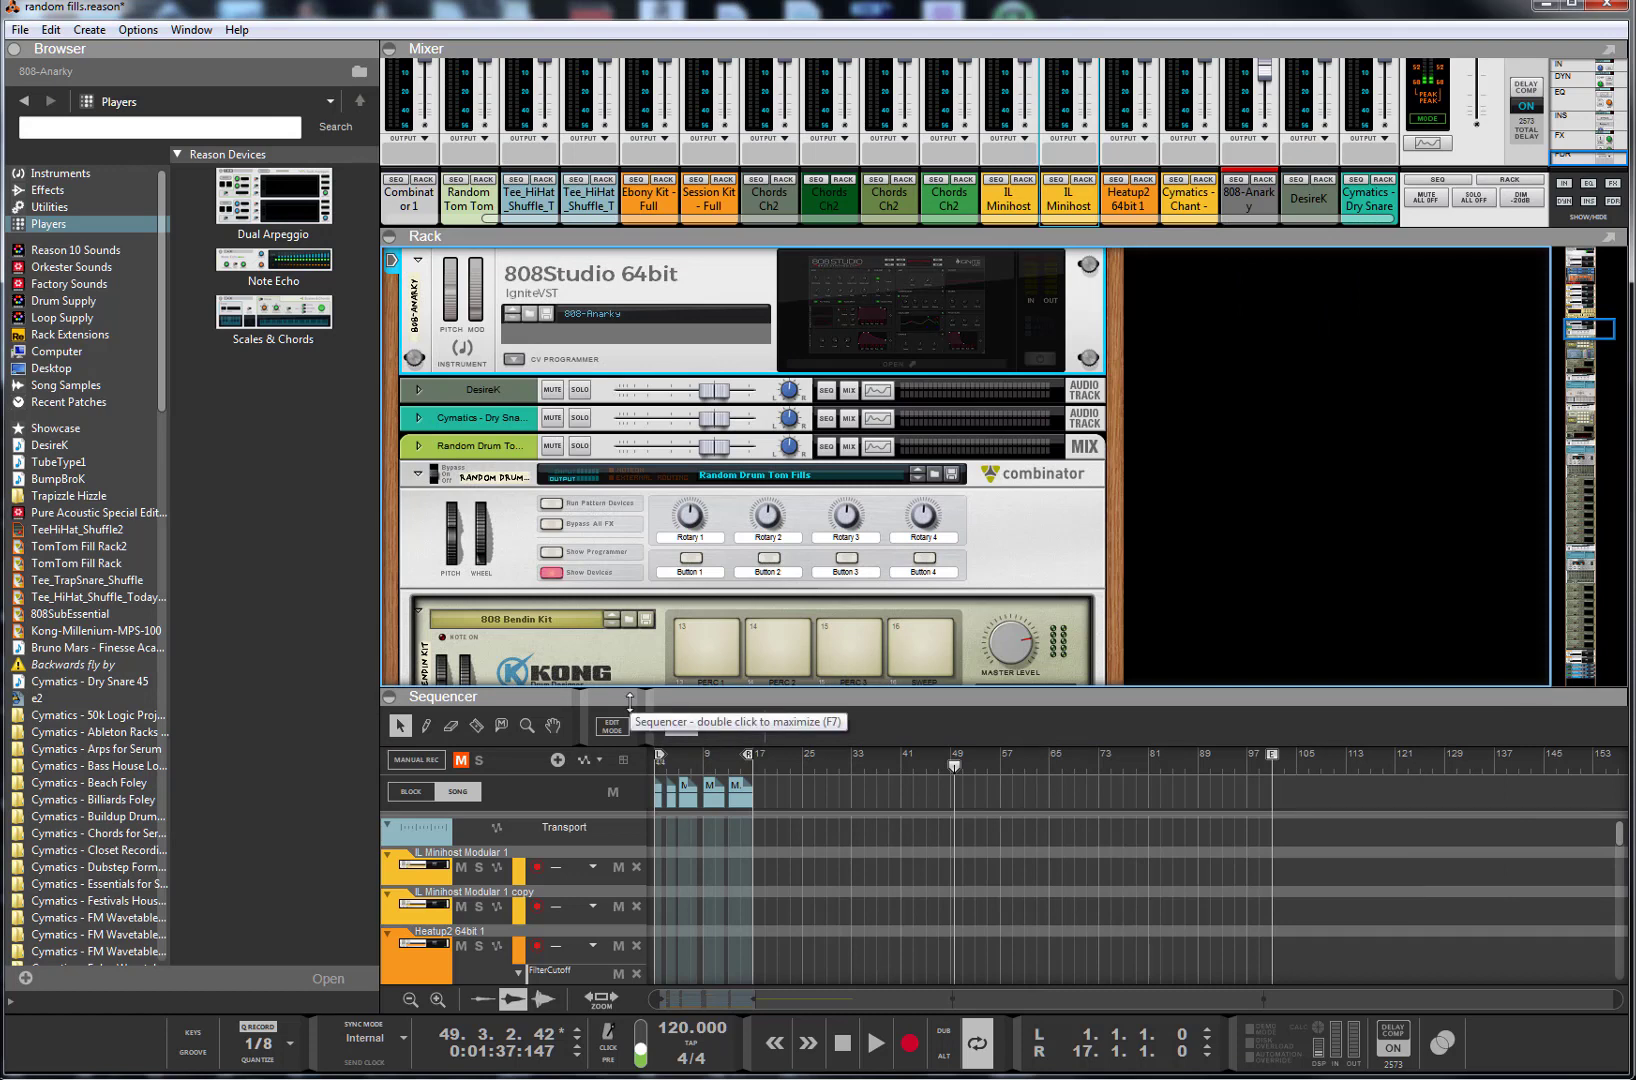
drag(629, 700, 630, 383)
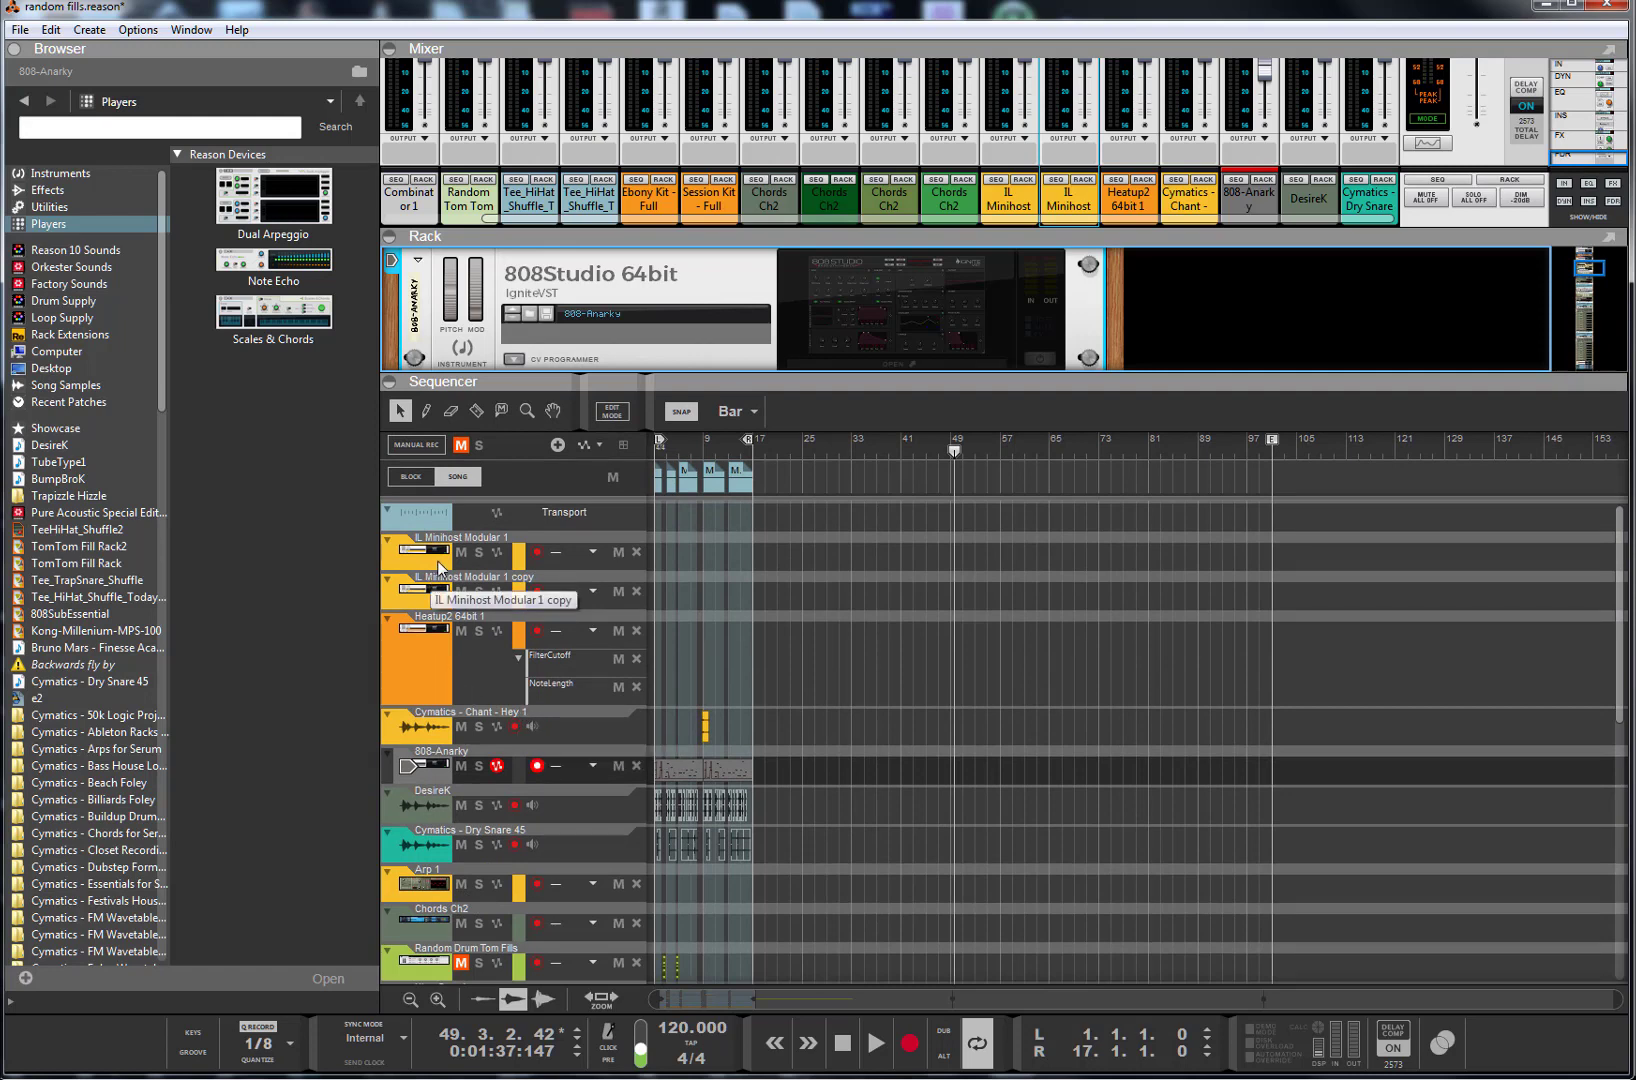
scroll(590, 674, down, 10)
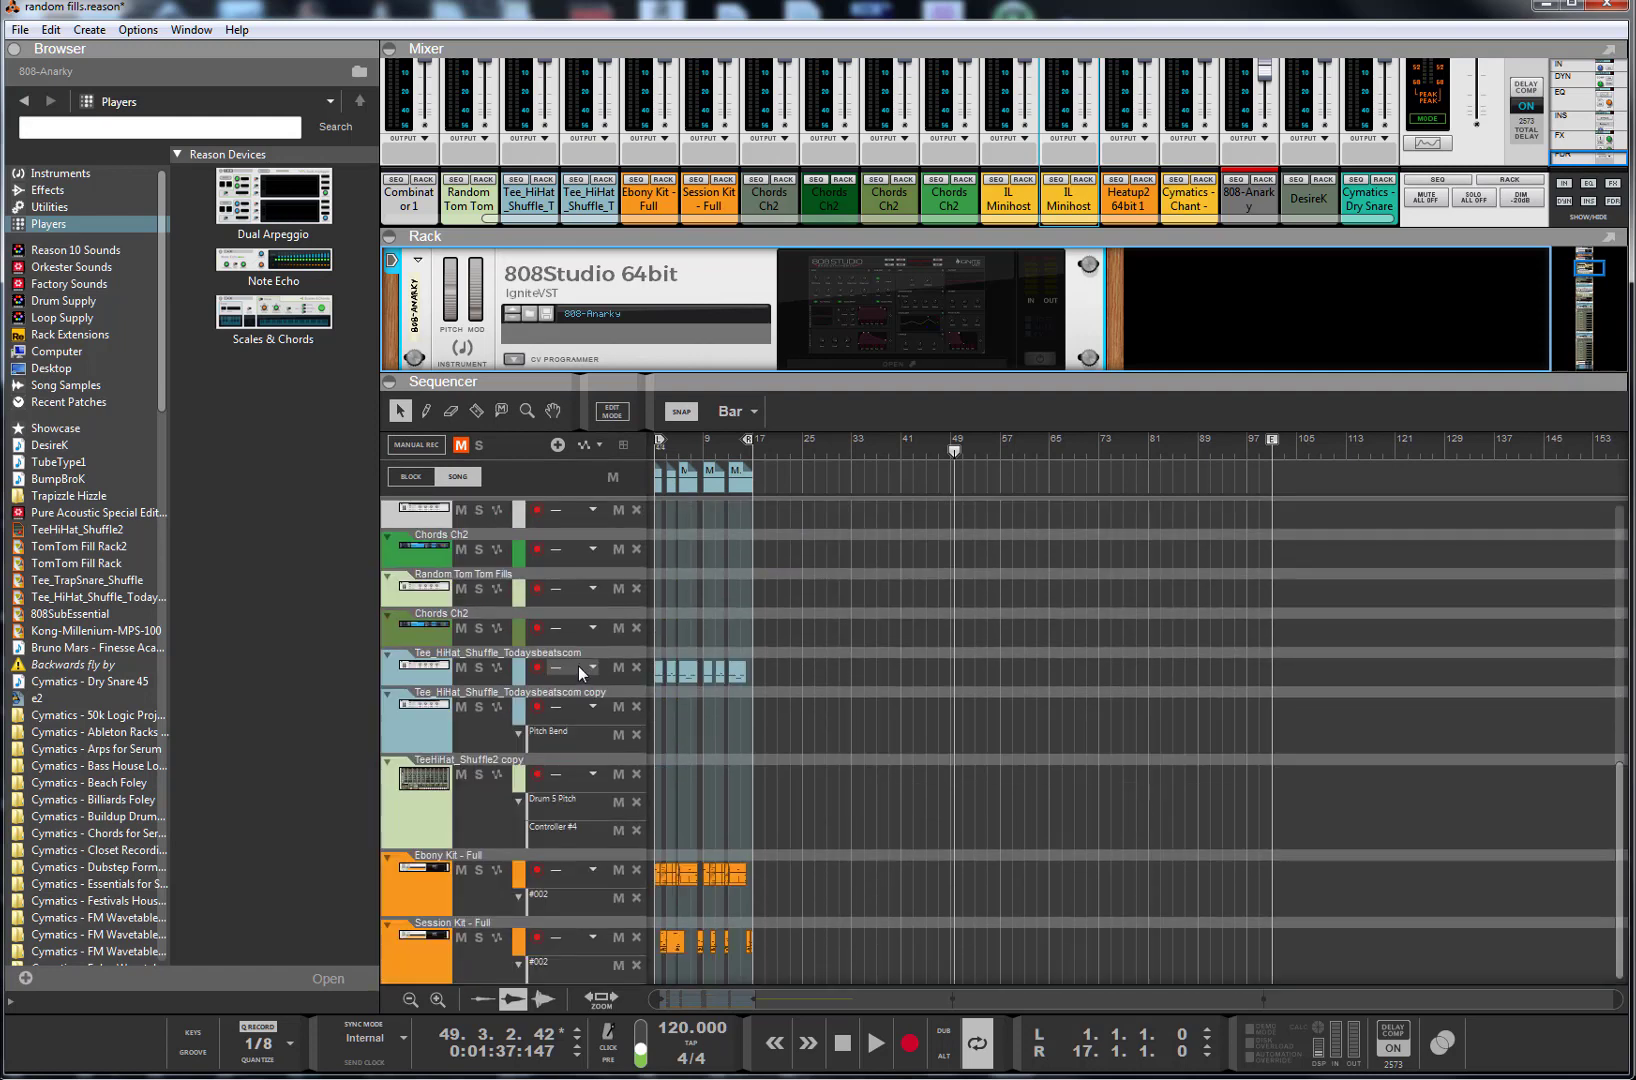
scroll(578, 662, down, 1)
scroll(578, 662, up, 1)
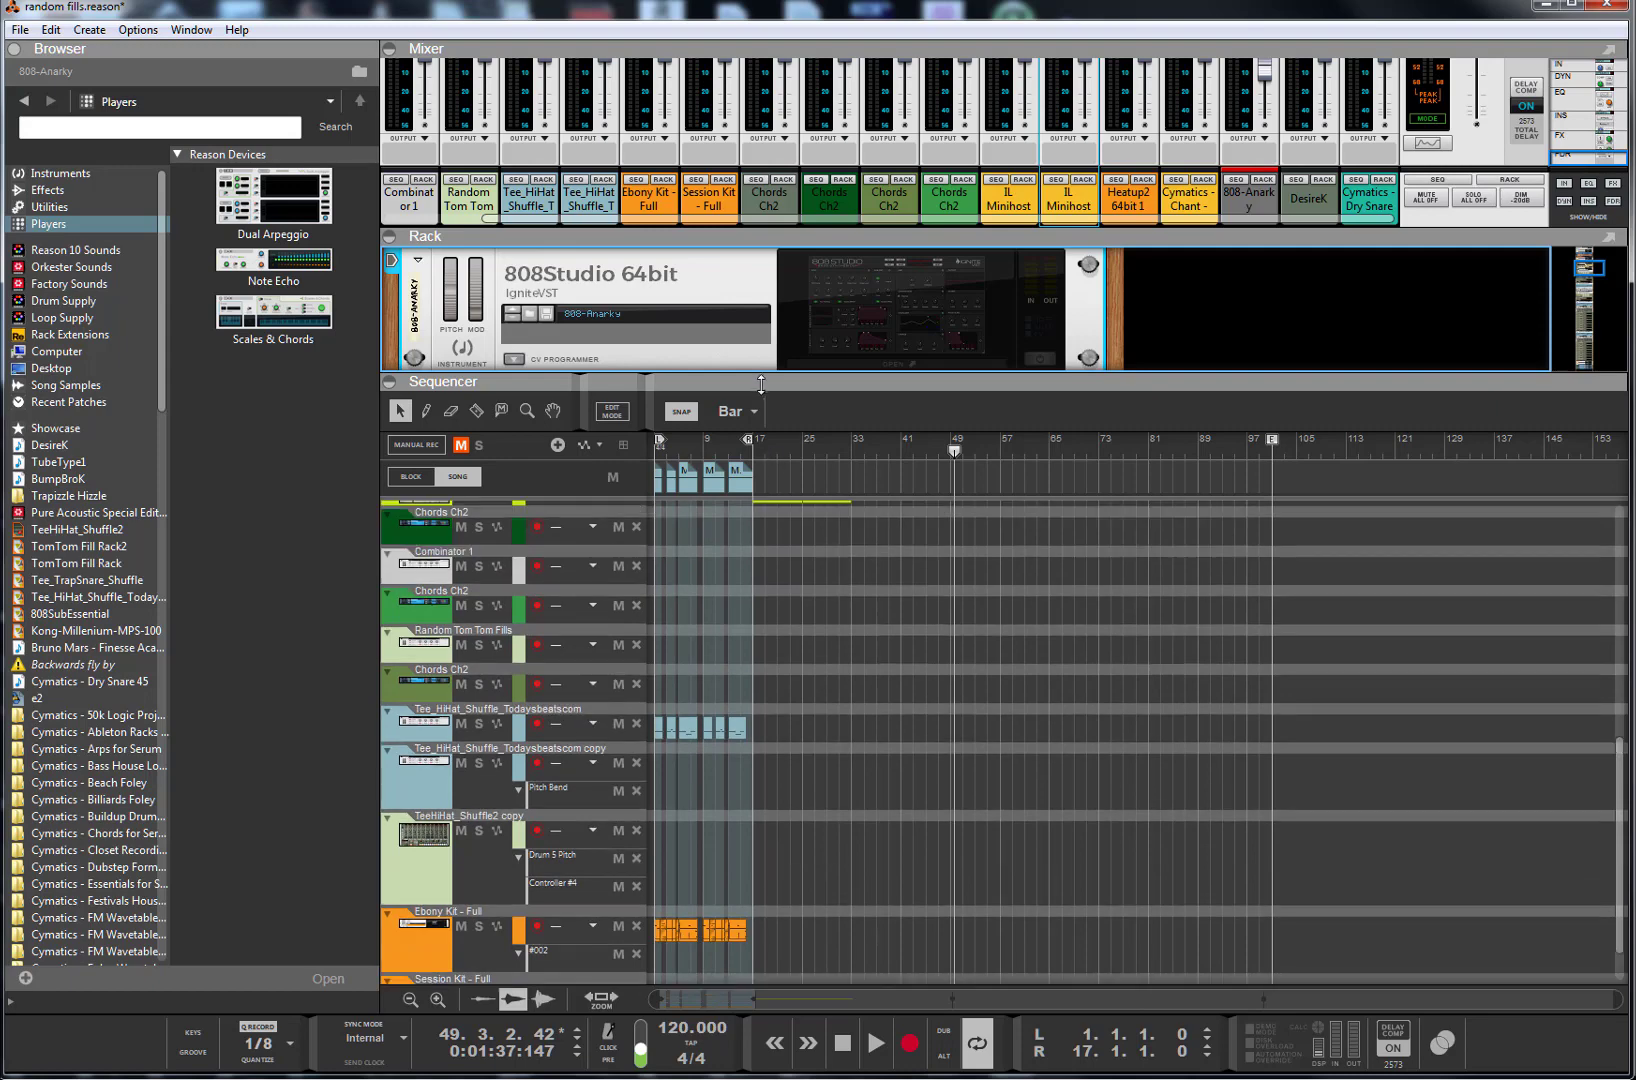
- Enlarge the rack, open the Heatup2 64bit plugin to examine its interface, and close its window
drag(764, 388, 766, 838)
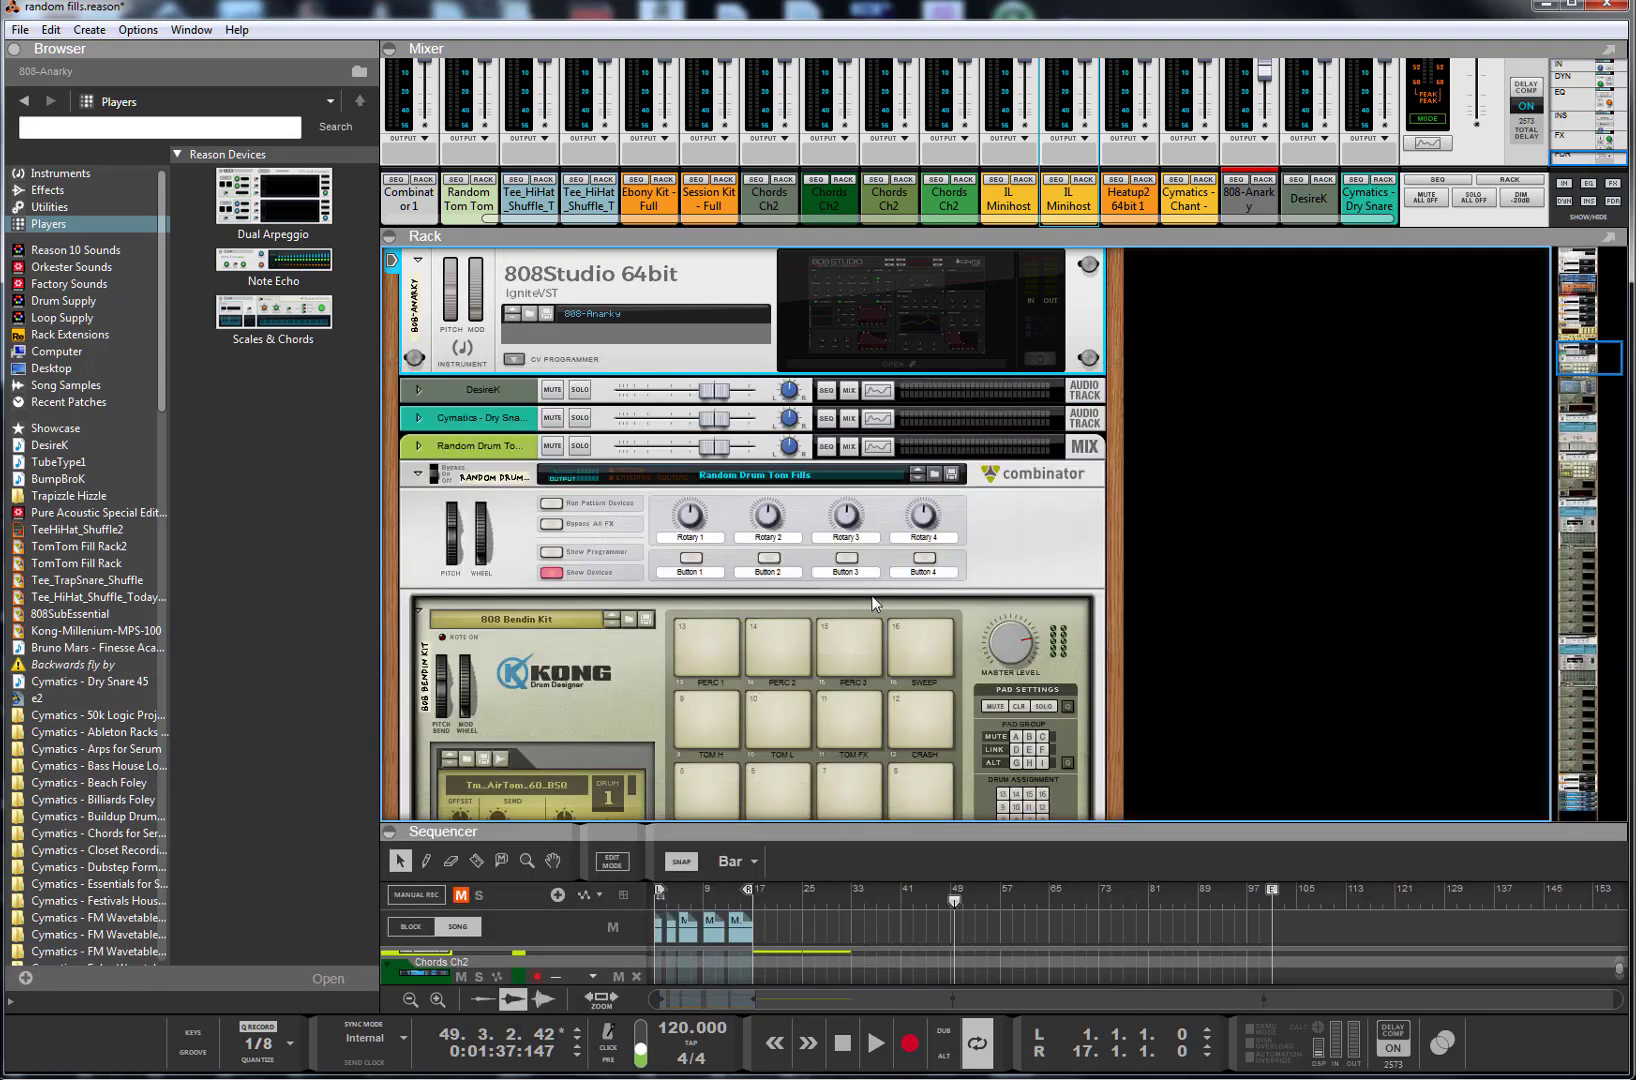
scroll(870, 596, up, 5)
scroll(854, 575, up, 3)
click(888, 692)
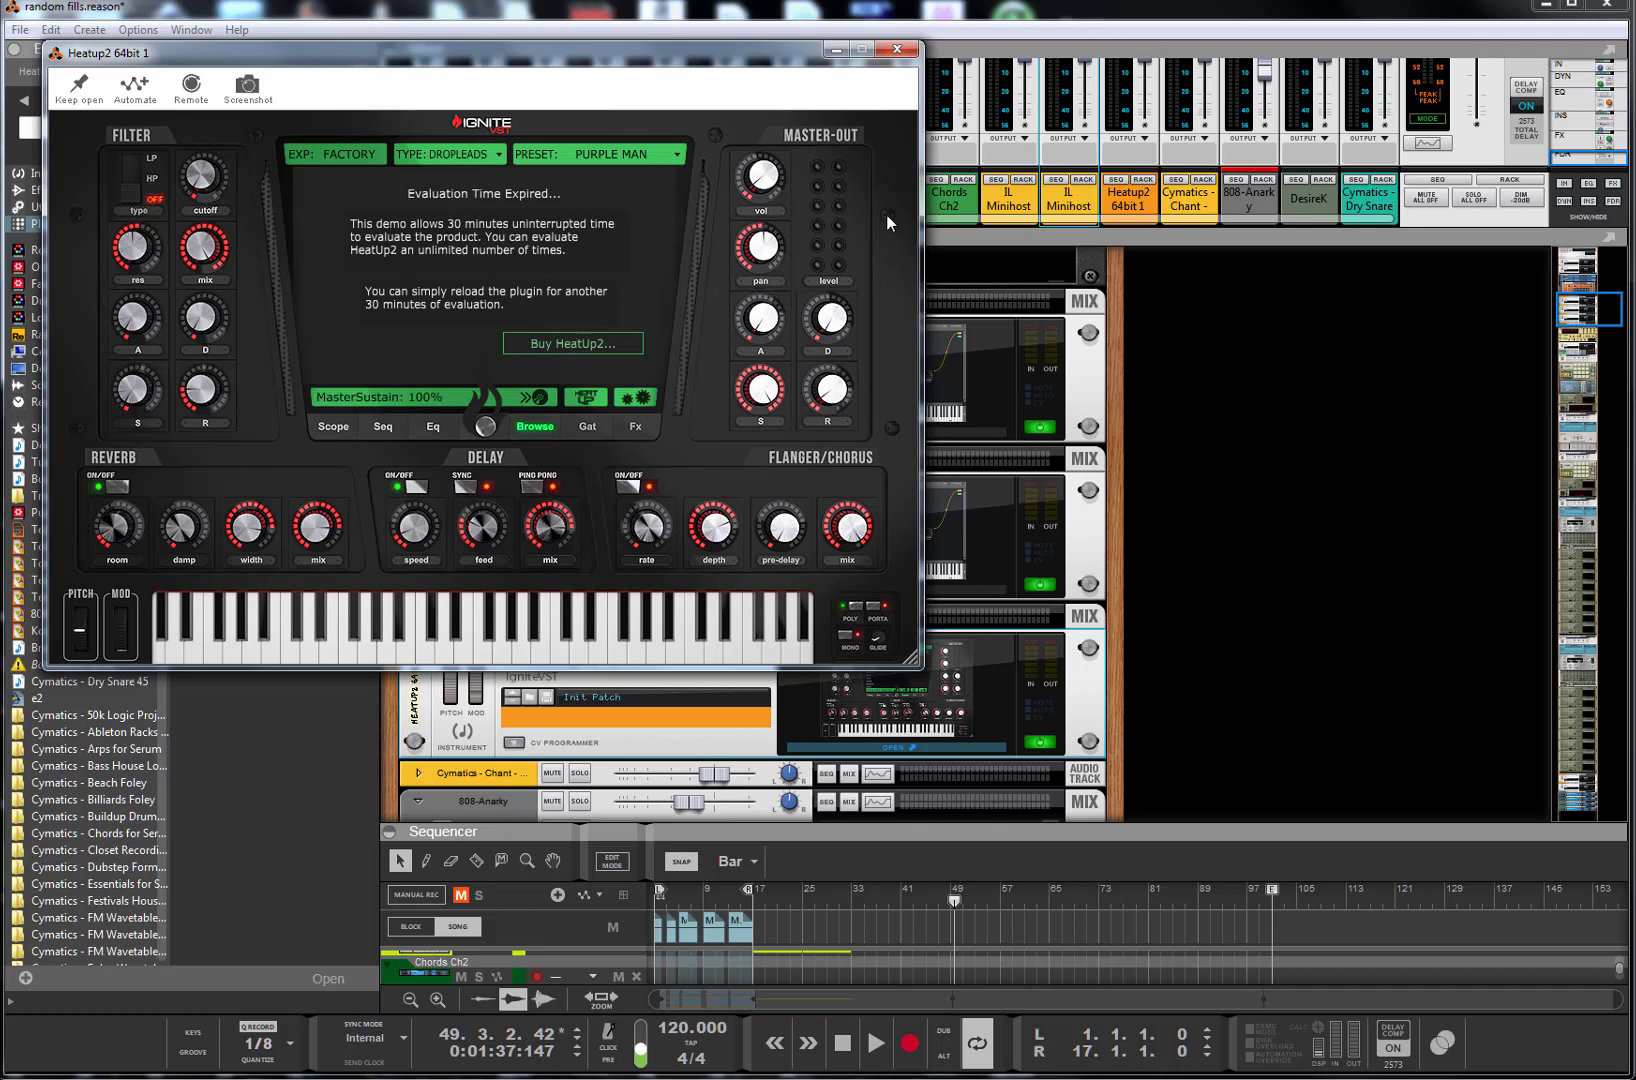
click(896, 51)
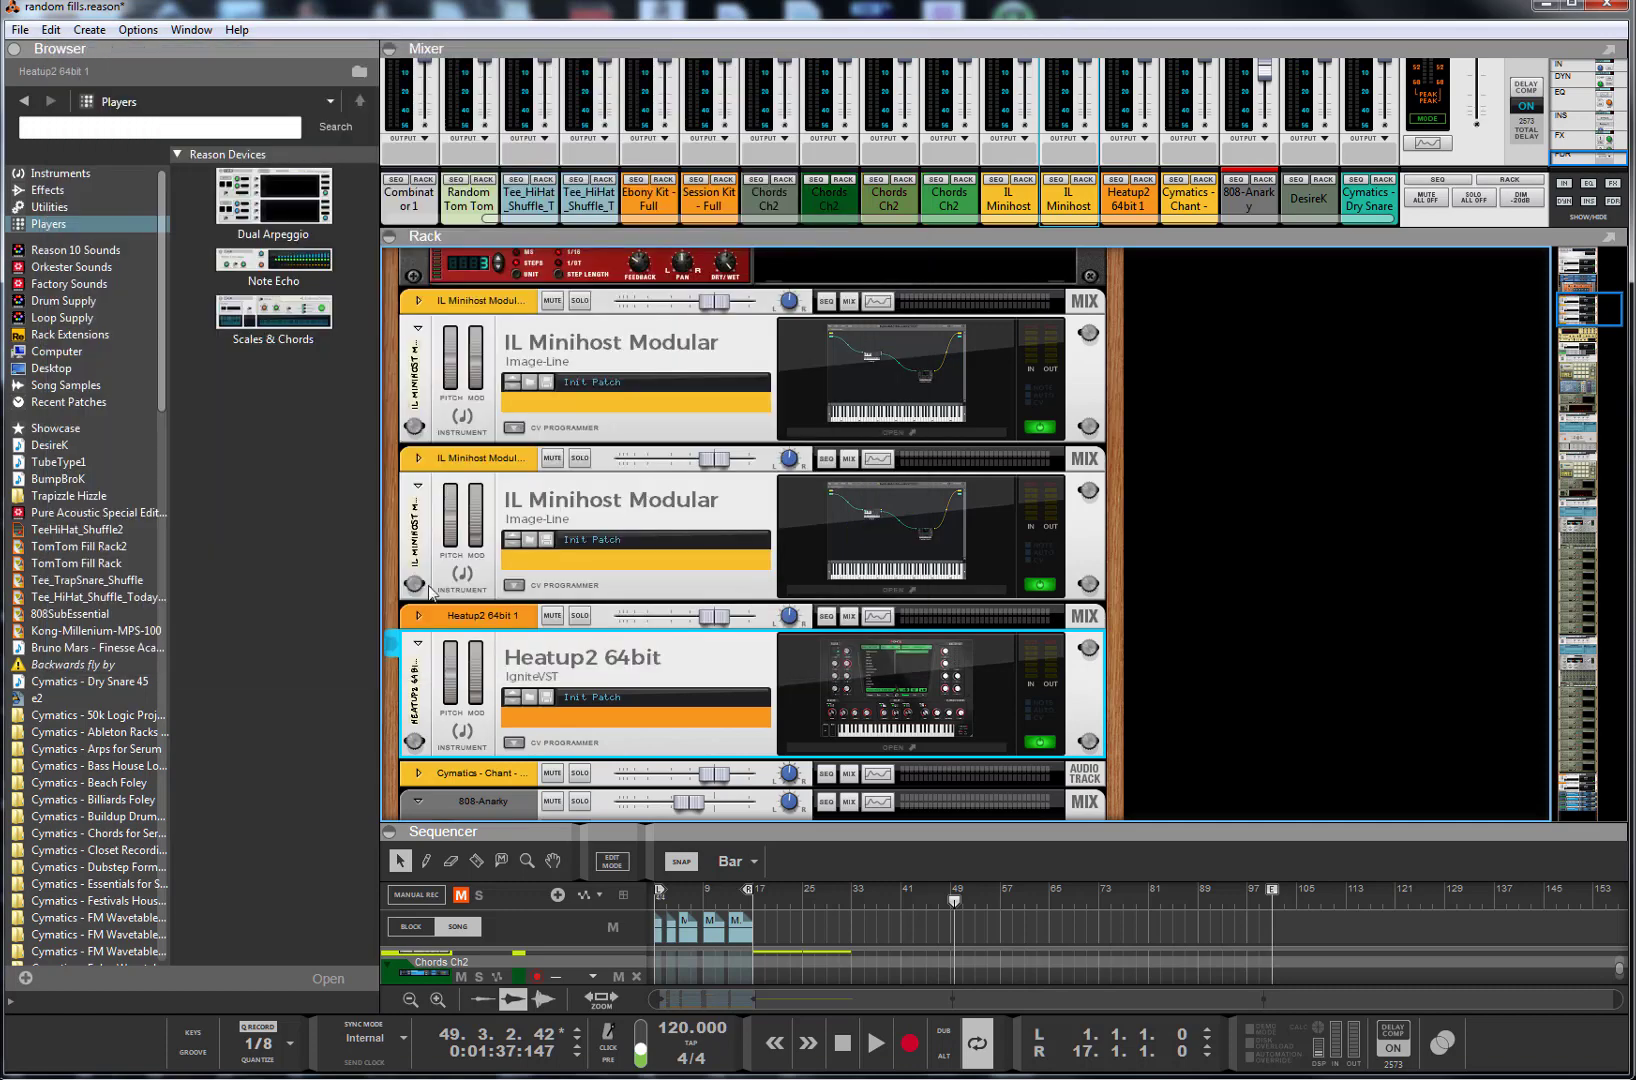
- Save the random fills song
click(20, 29)
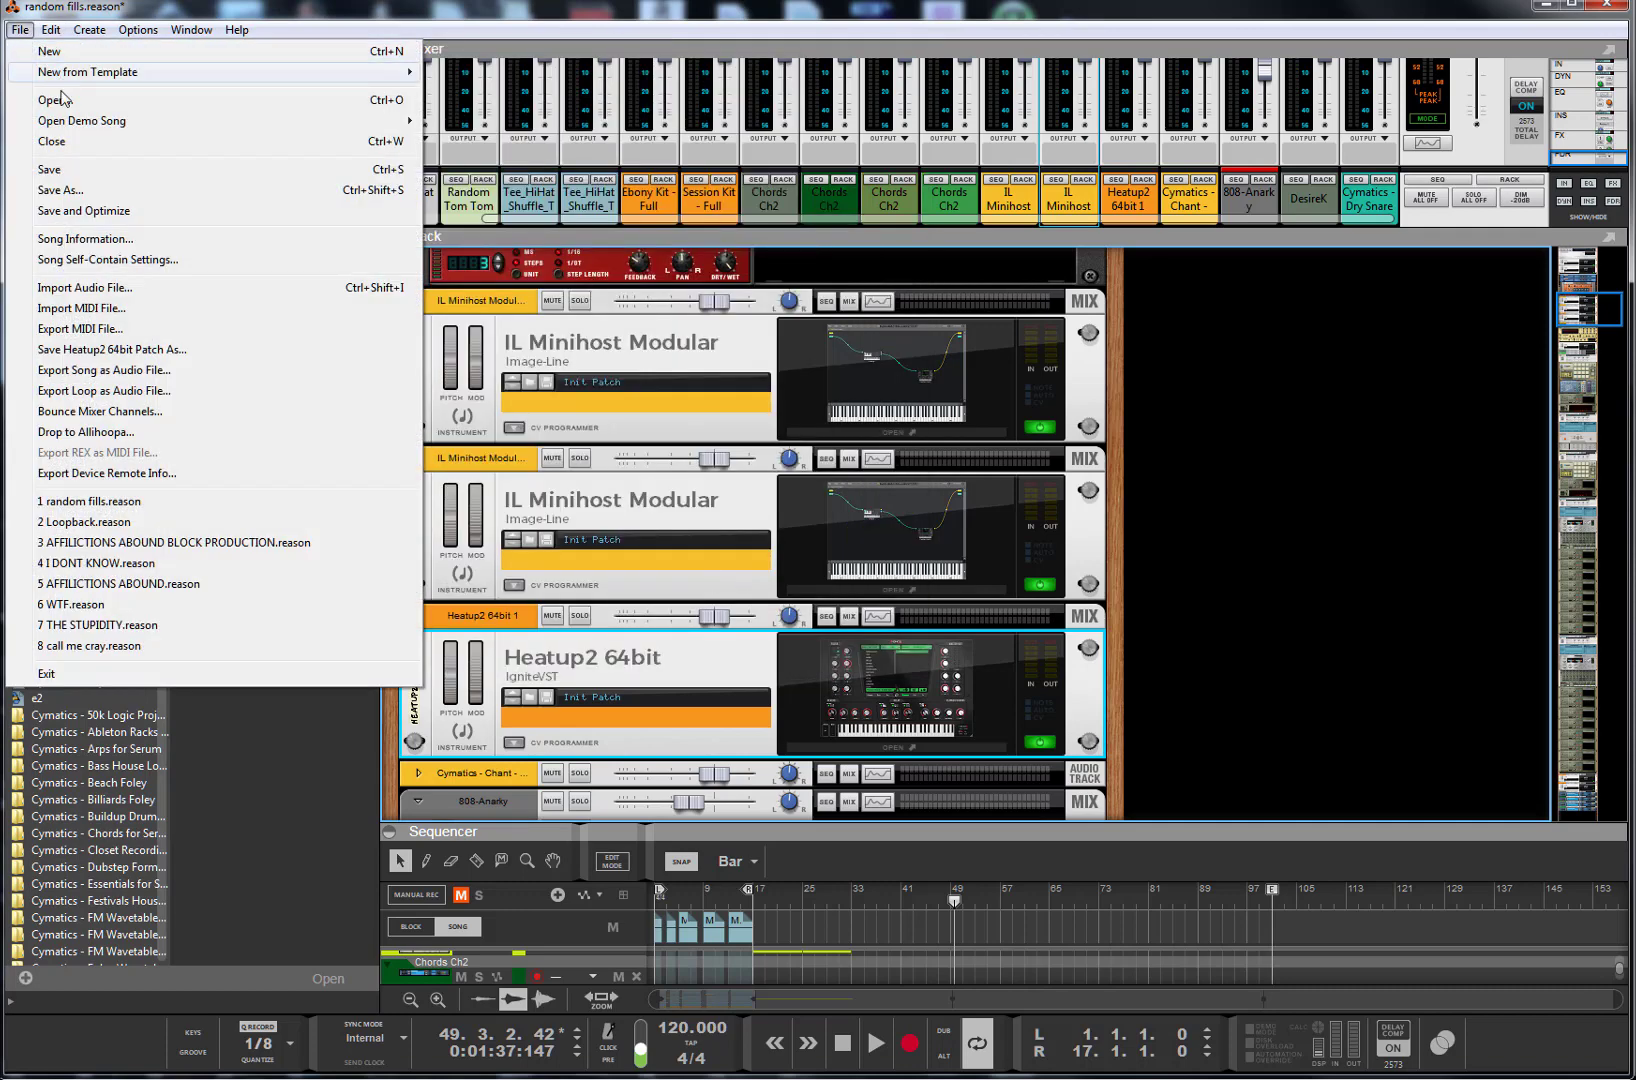
click(72, 170)
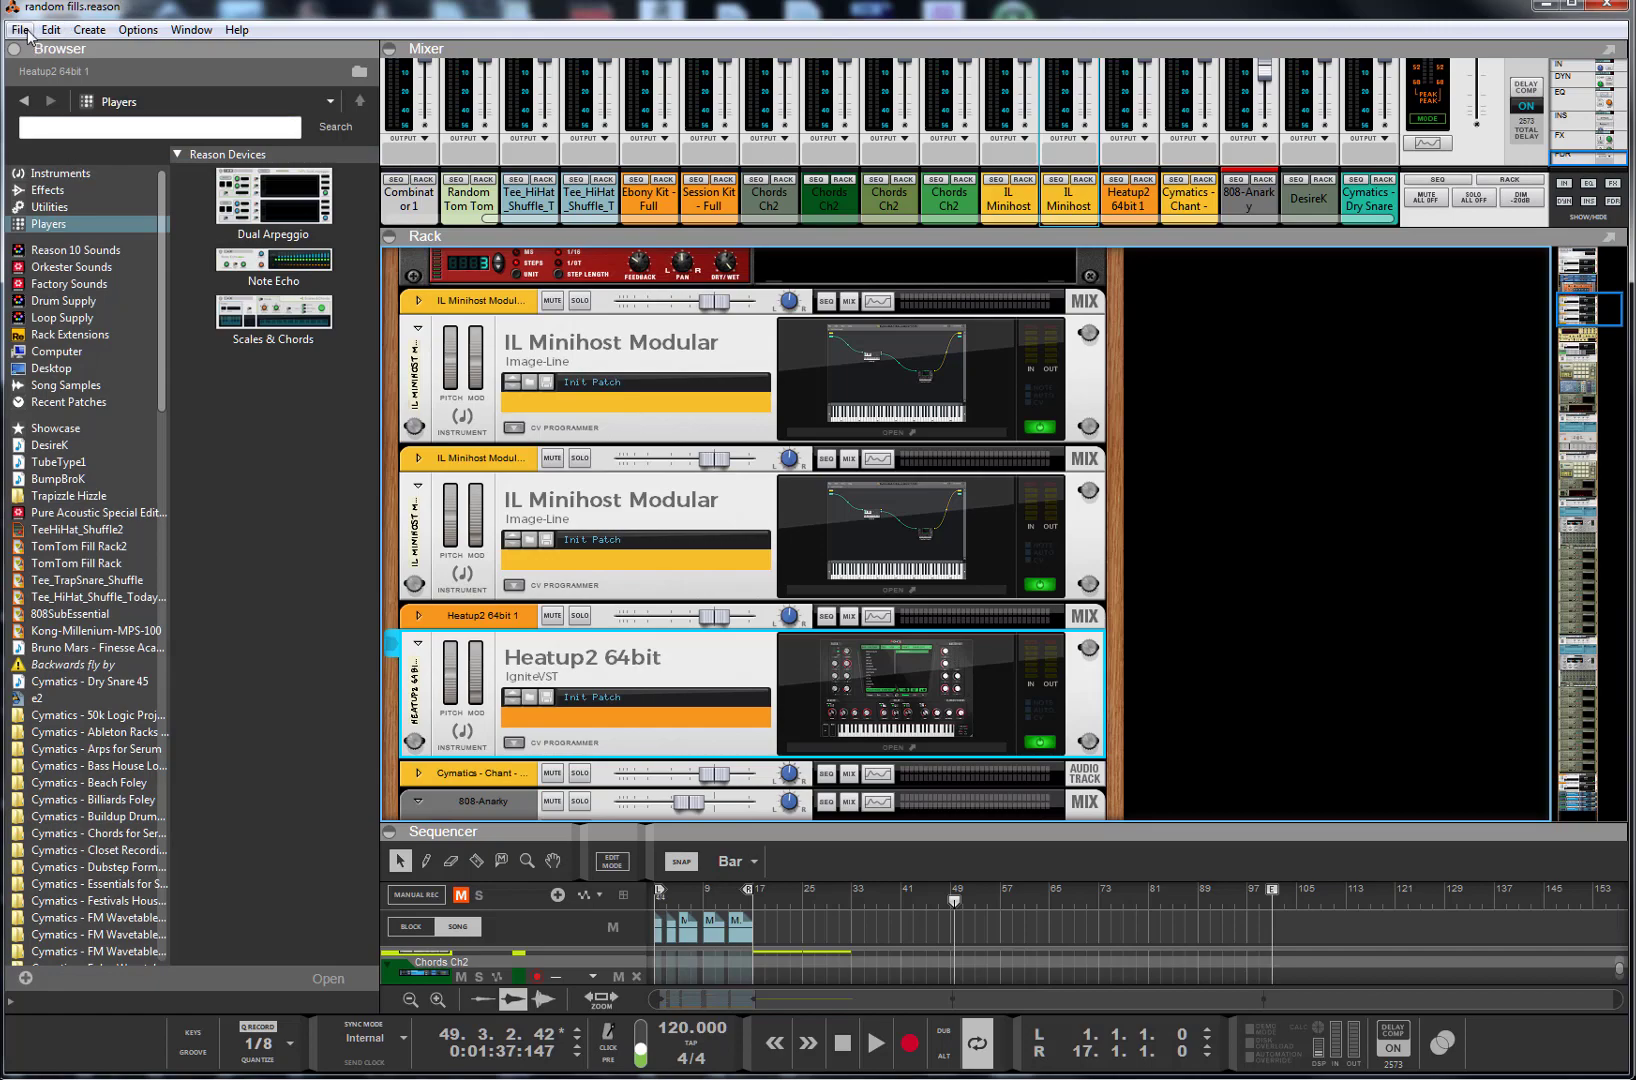
- Create a new empty song and close the random fills song
click(20, 29)
click(48, 51)
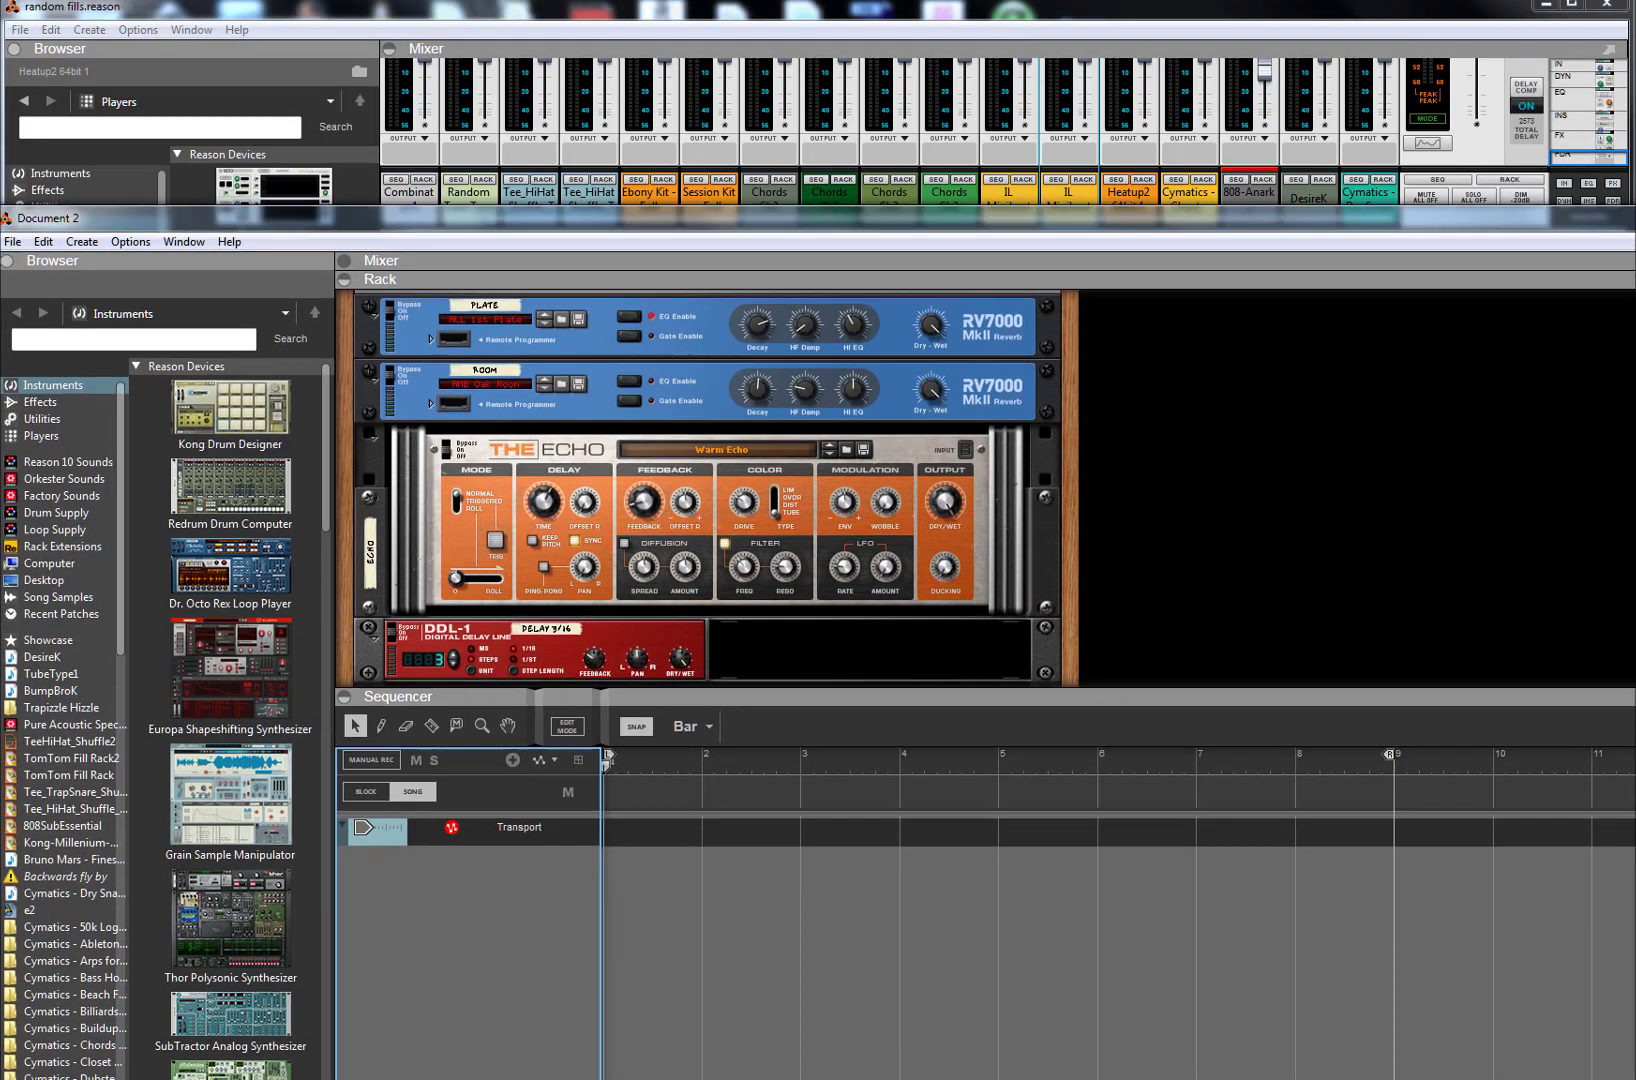
click(1605, 6)
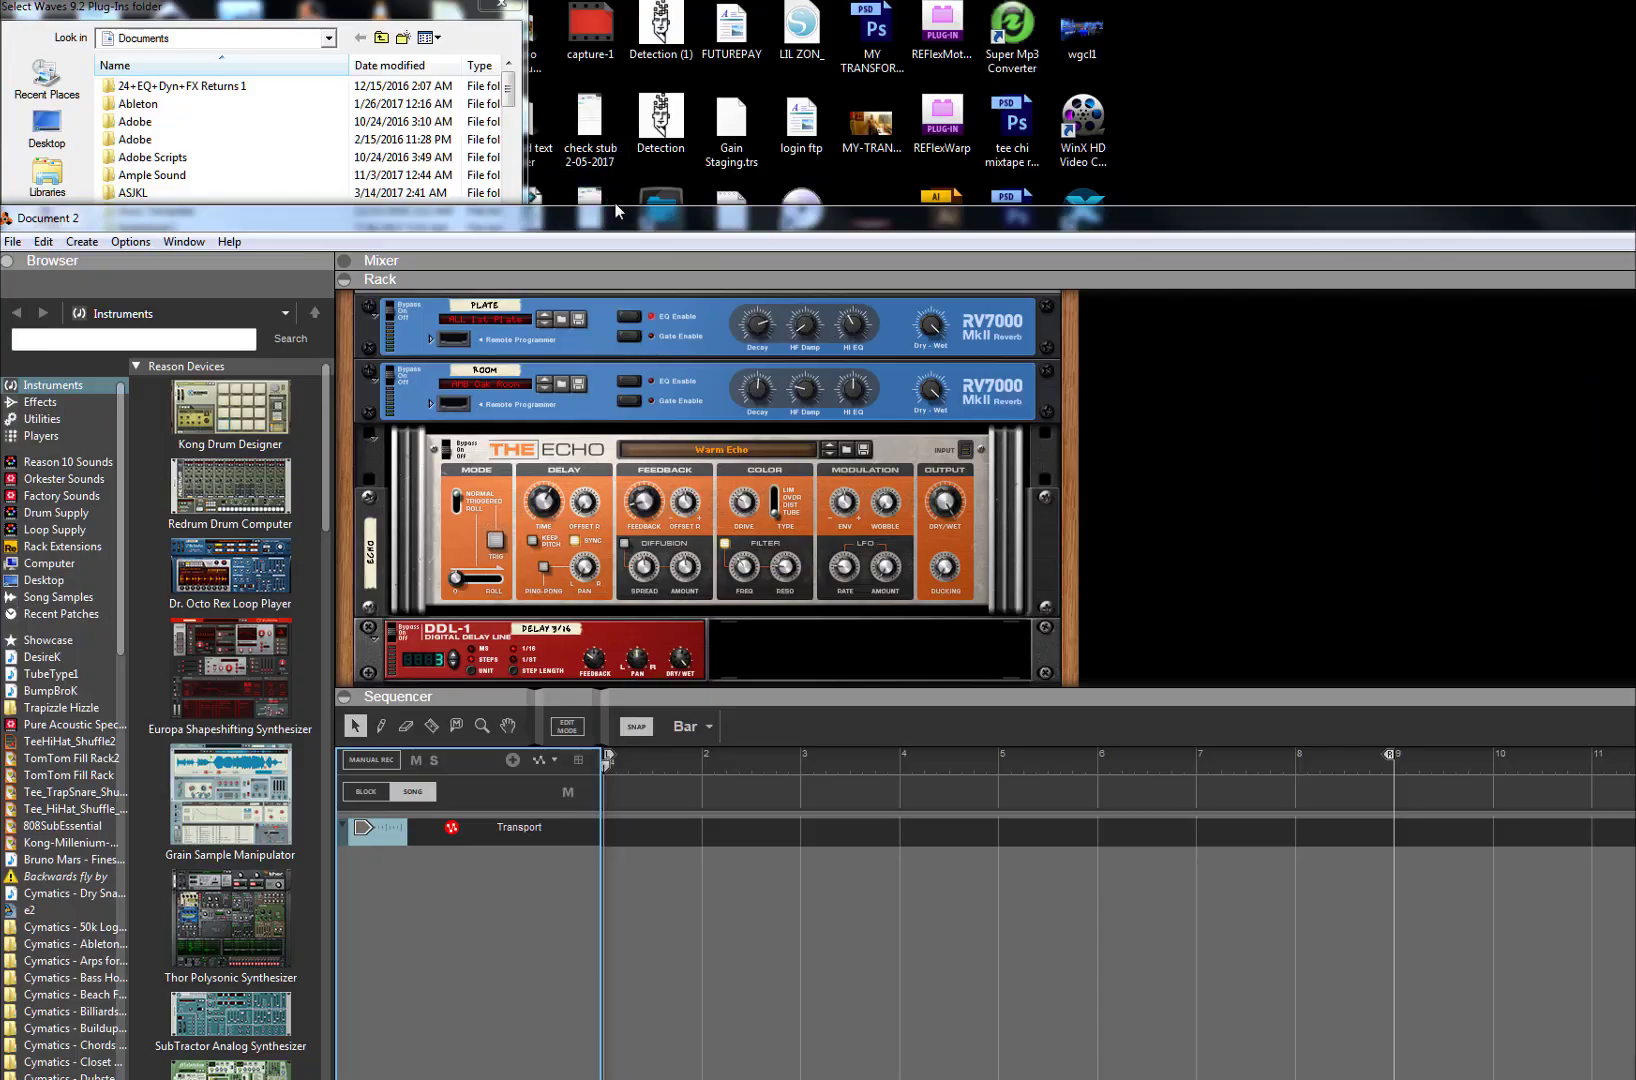
drag(618, 206, 639, 23)
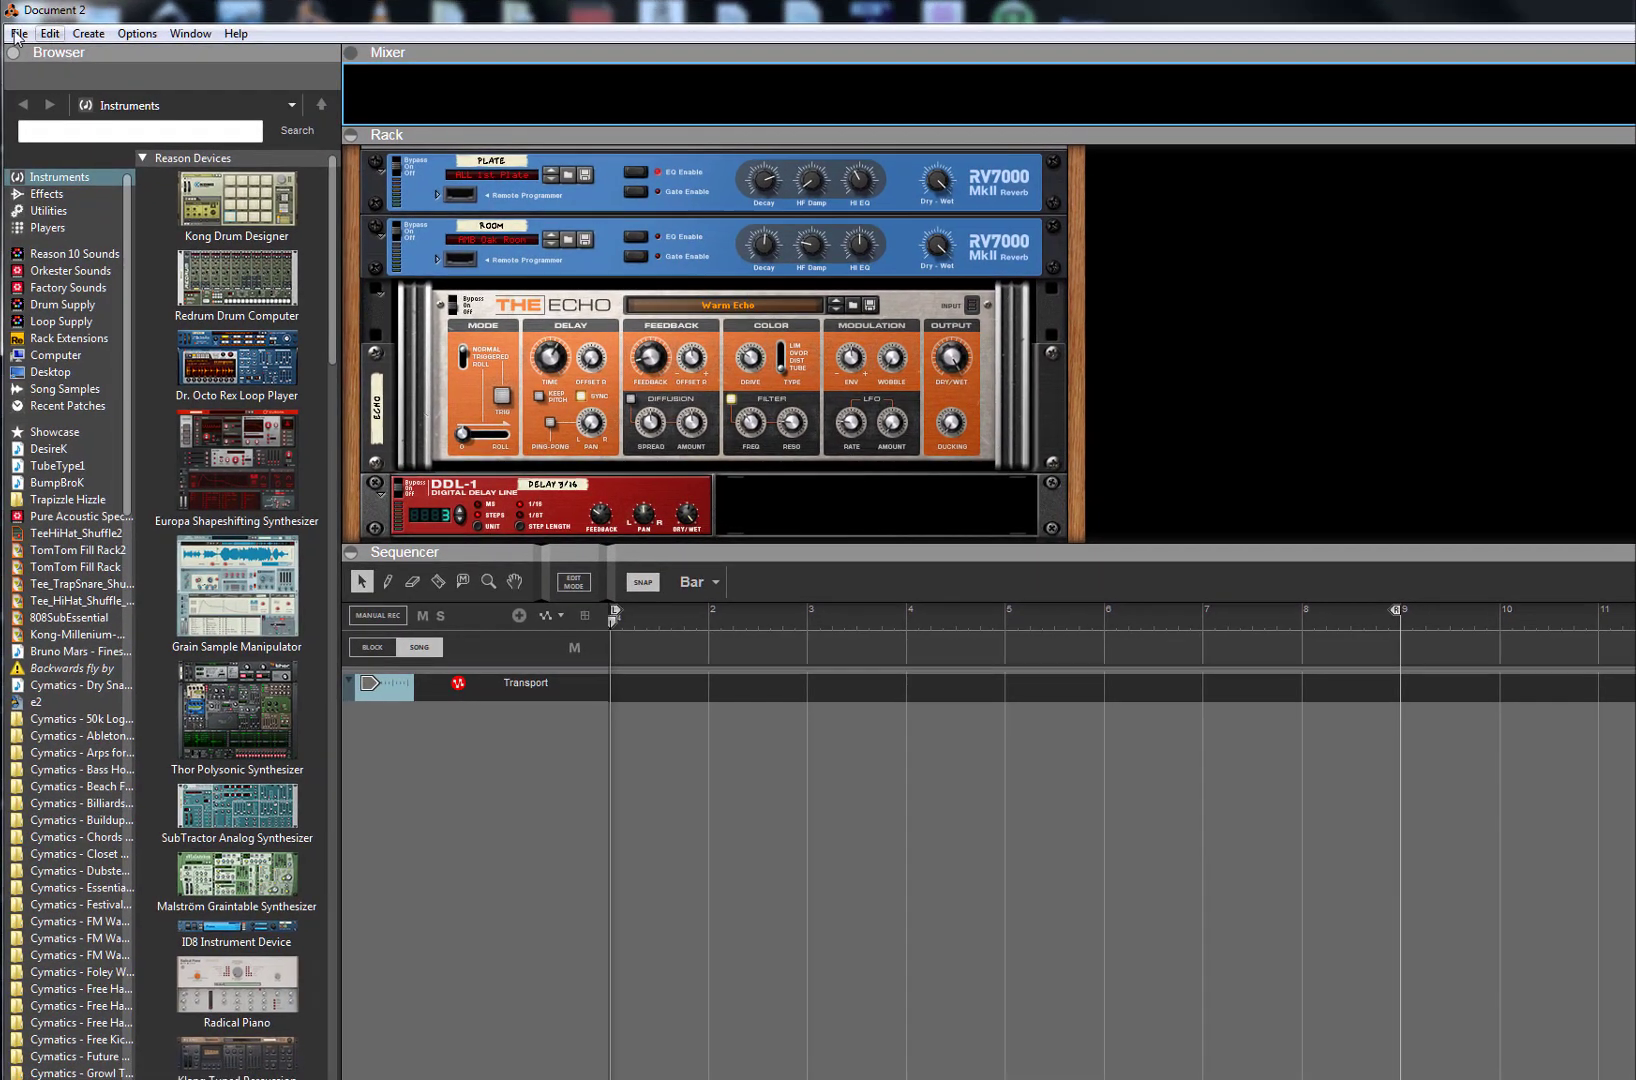
- Reopen the recent song random fills.reason
click(19, 34)
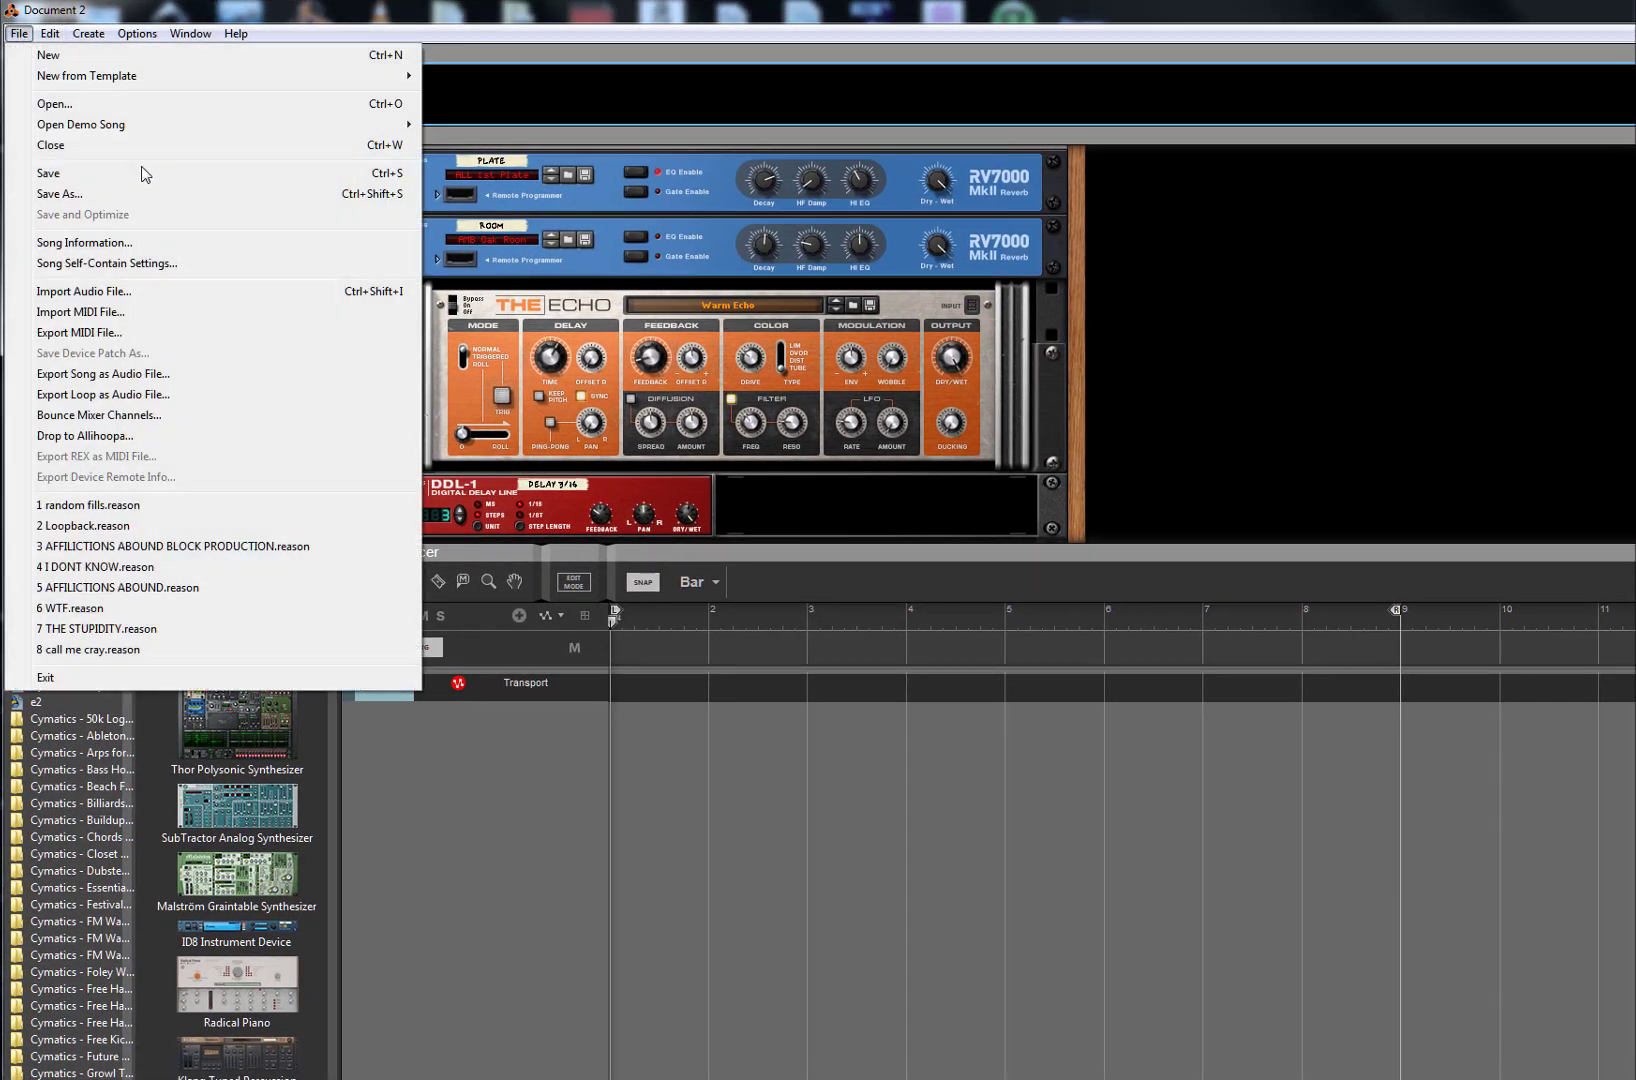
click(87, 506)
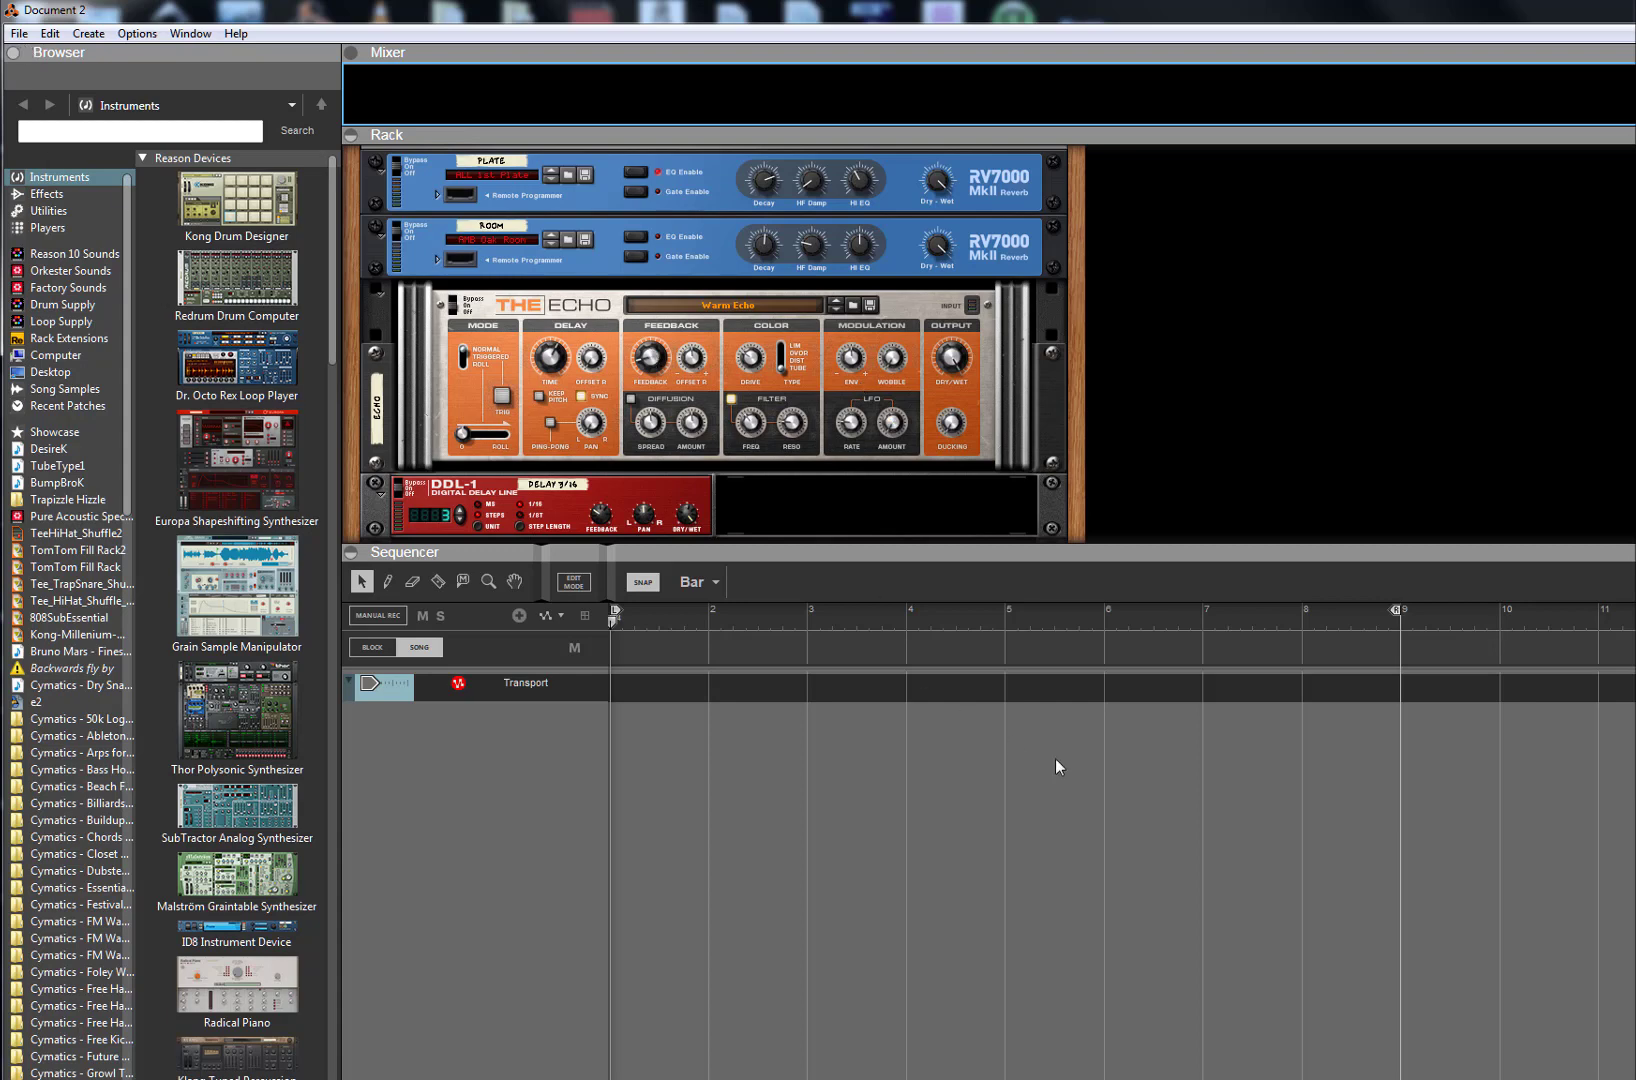
click(292, 380)
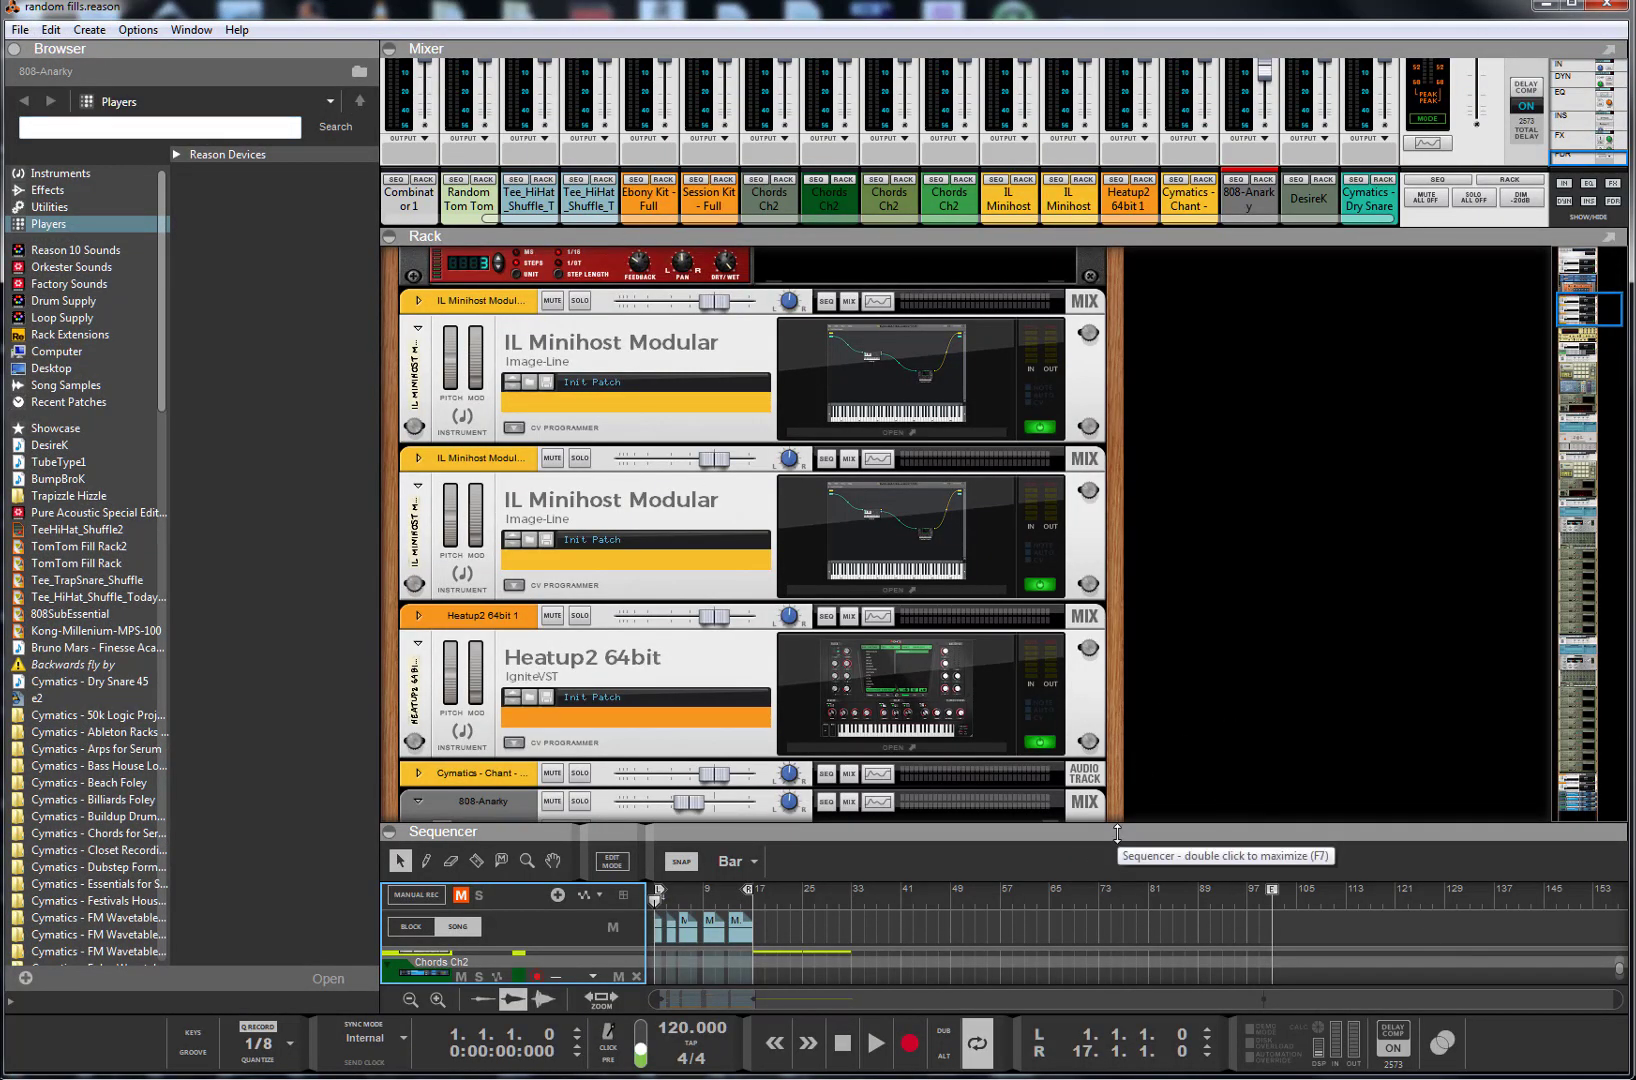
- Resize the rack and sequencer to show the IL Minihost Modular devices together with the first tracks
drag(1117, 833, 1167, 335)
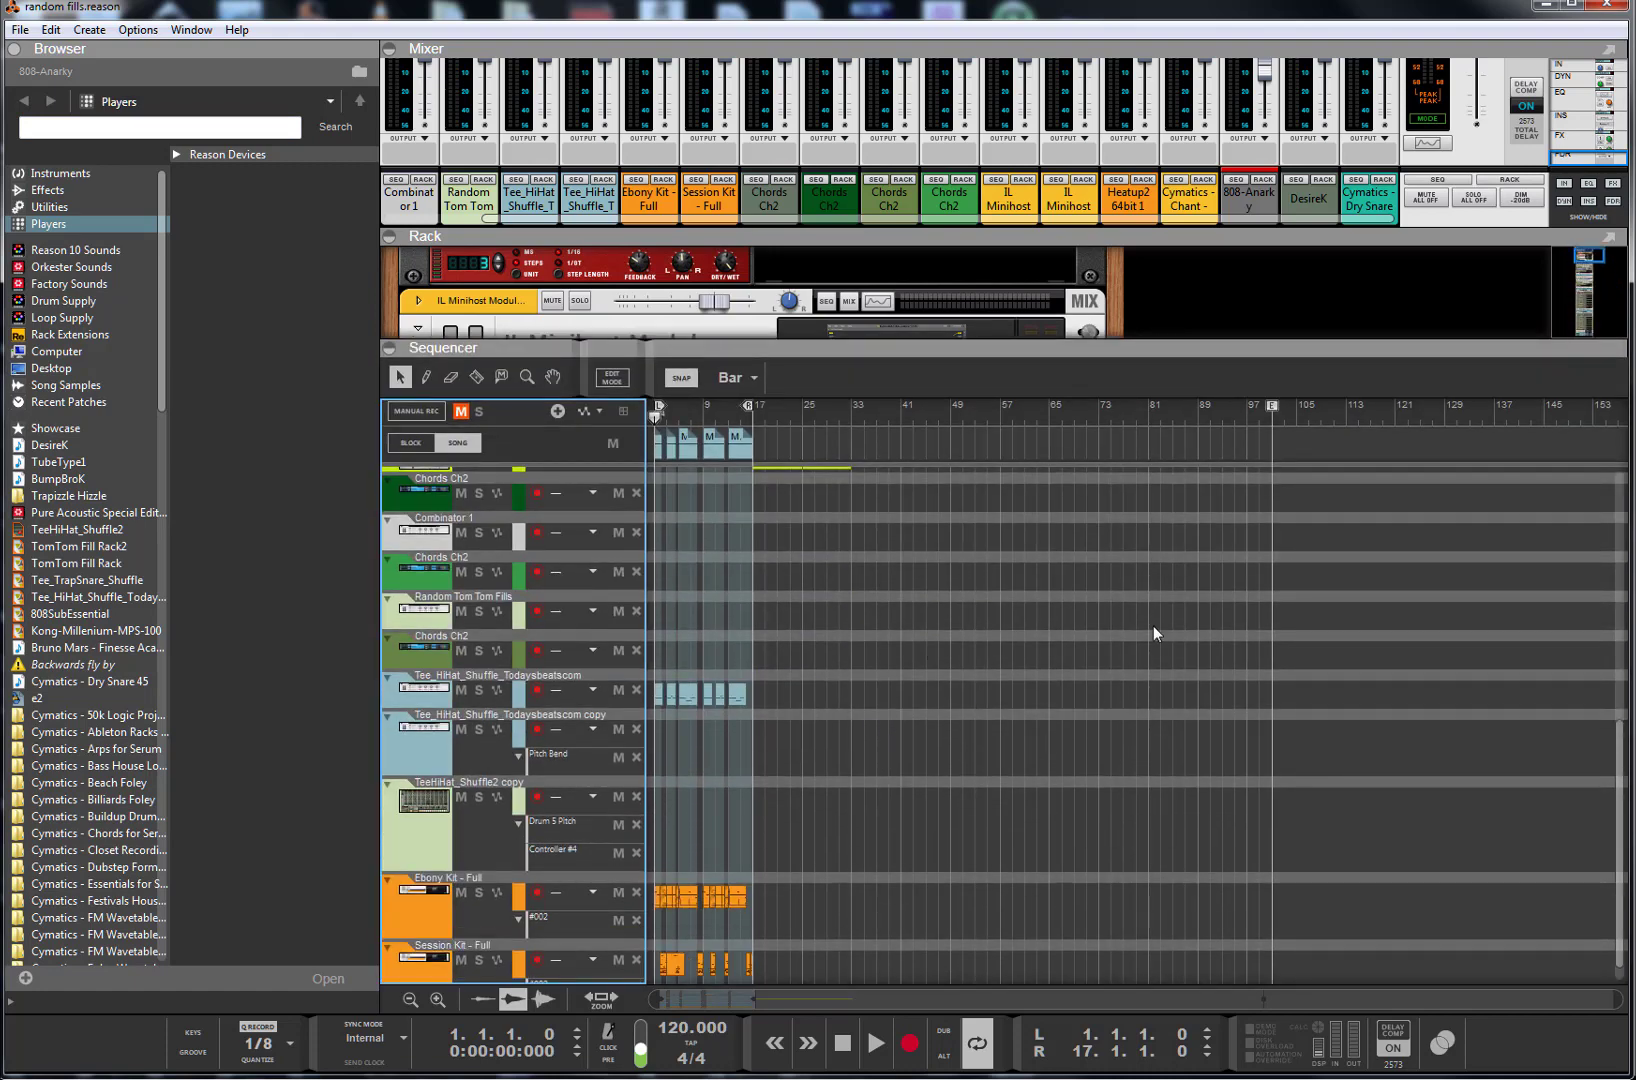
drag(1262, 345, 1252, 674)
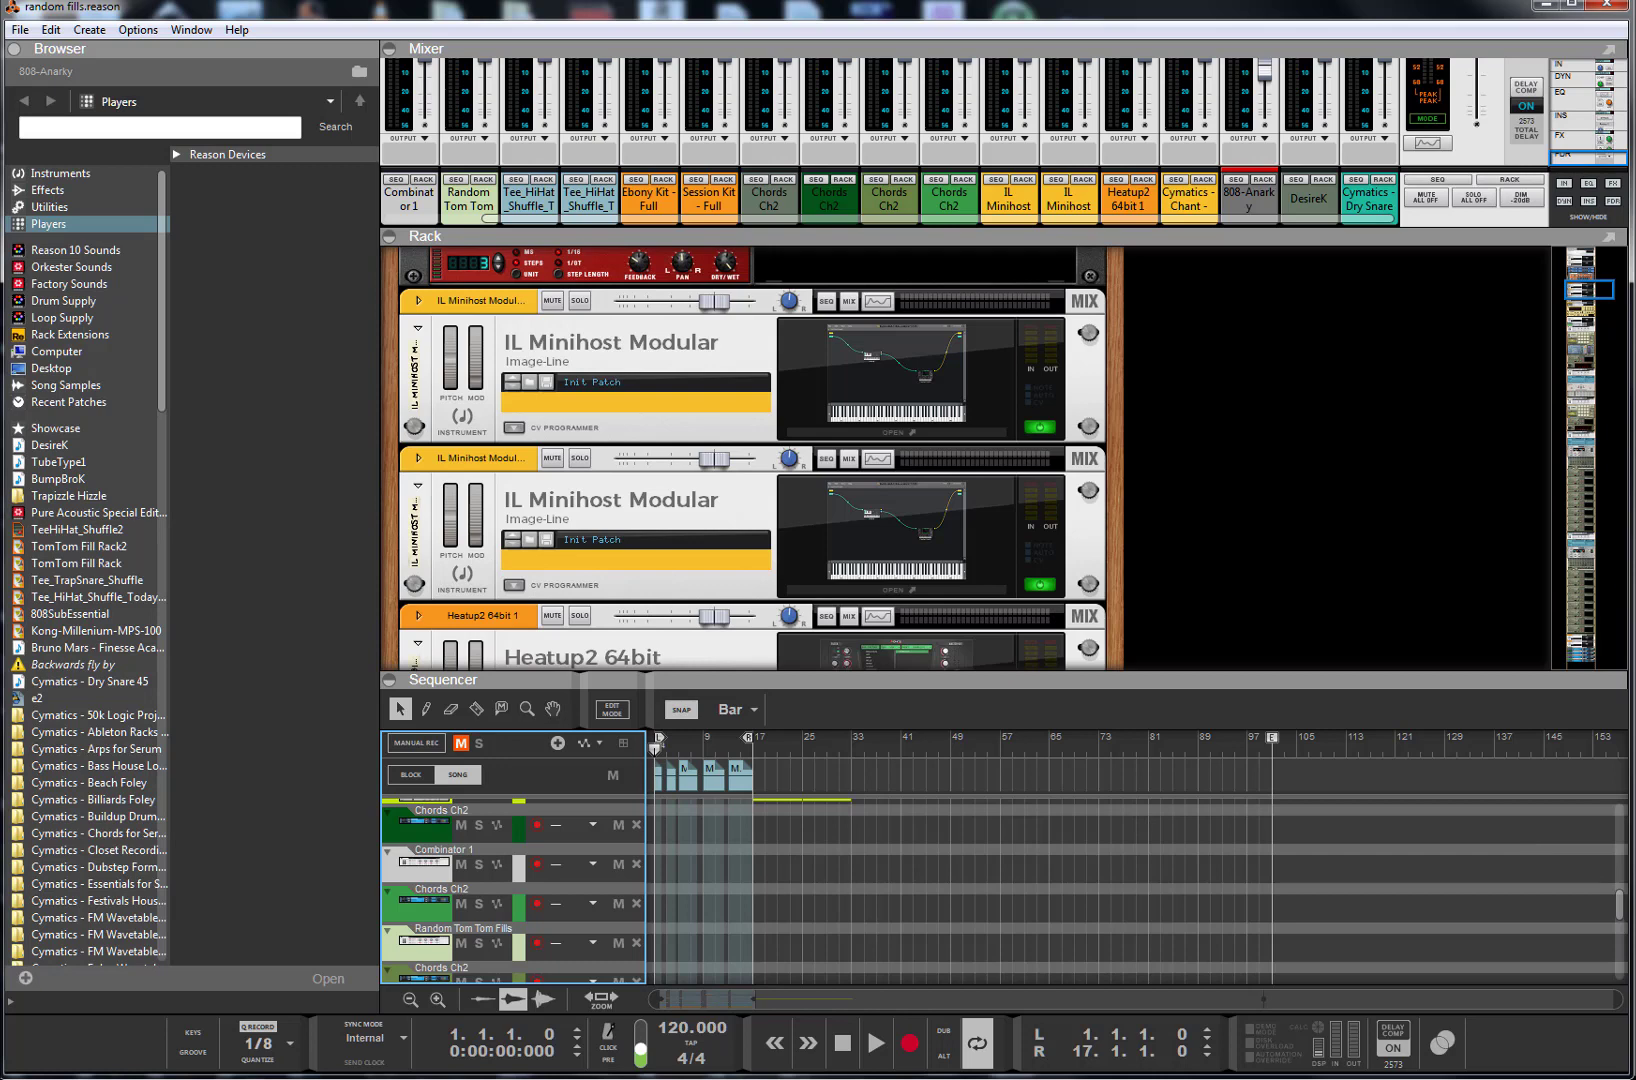
drag(1621, 910, 1620, 818)
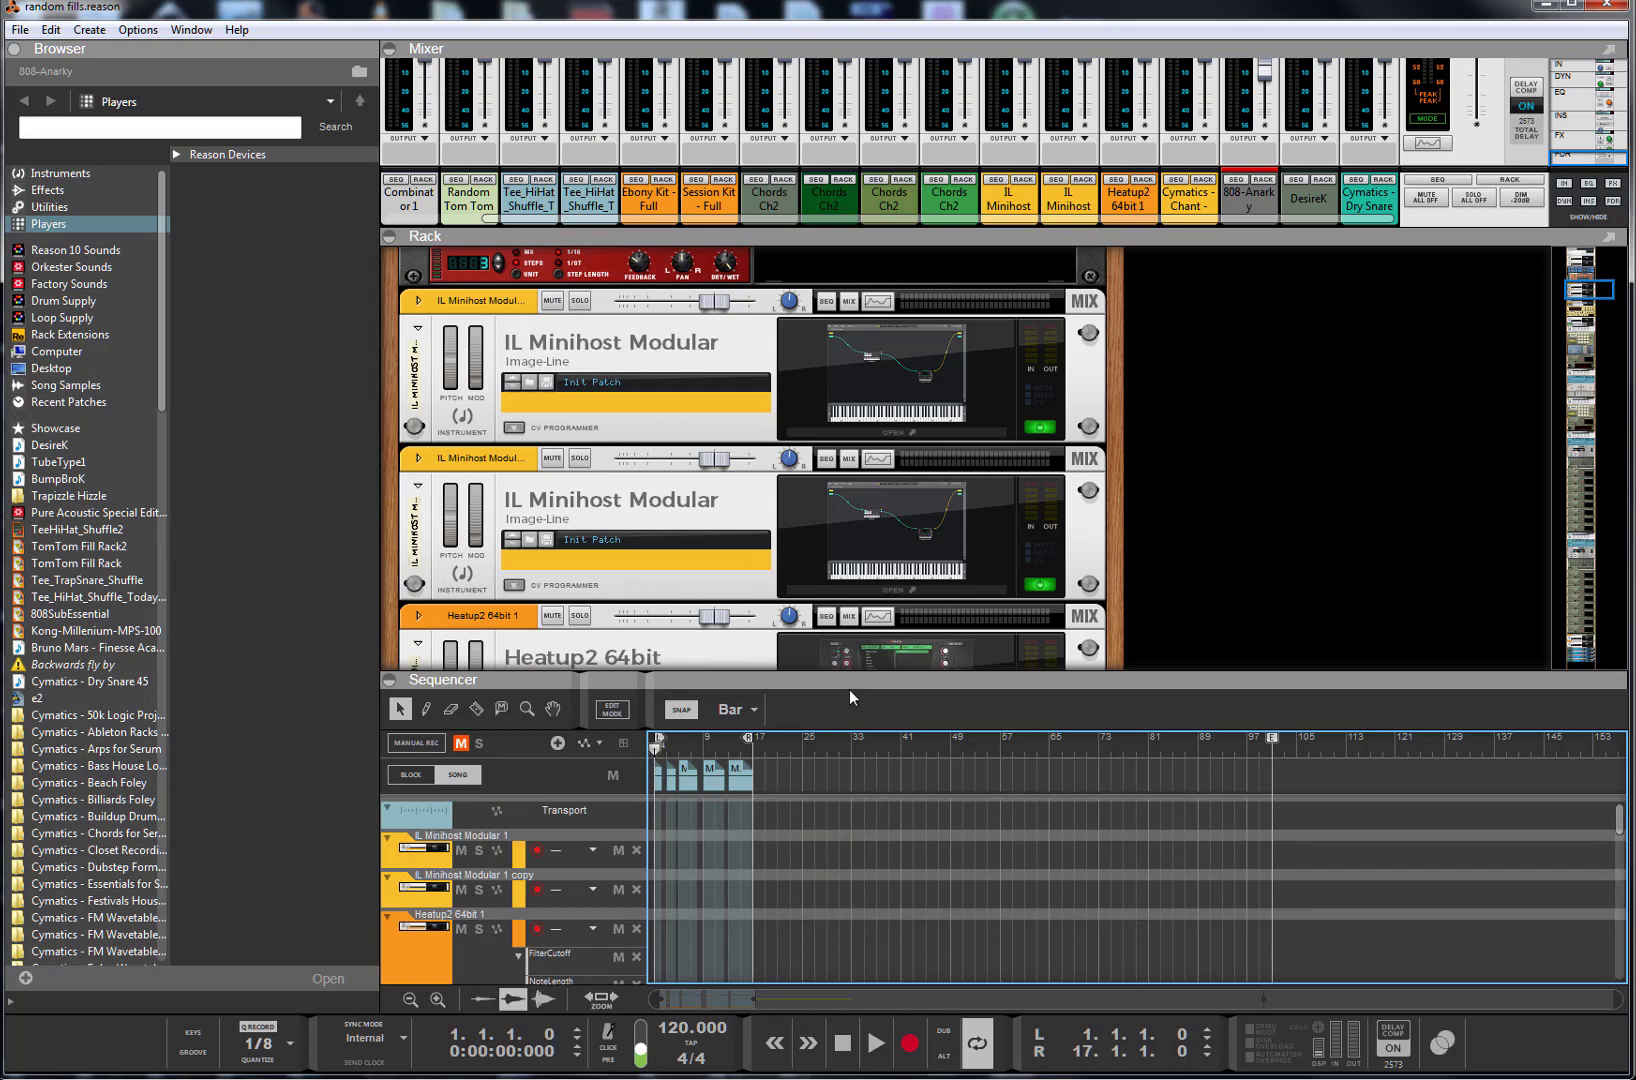
- Enlarge the sequencer area and move the song's end marker to bar 21
drag(849, 689, 850, 388)
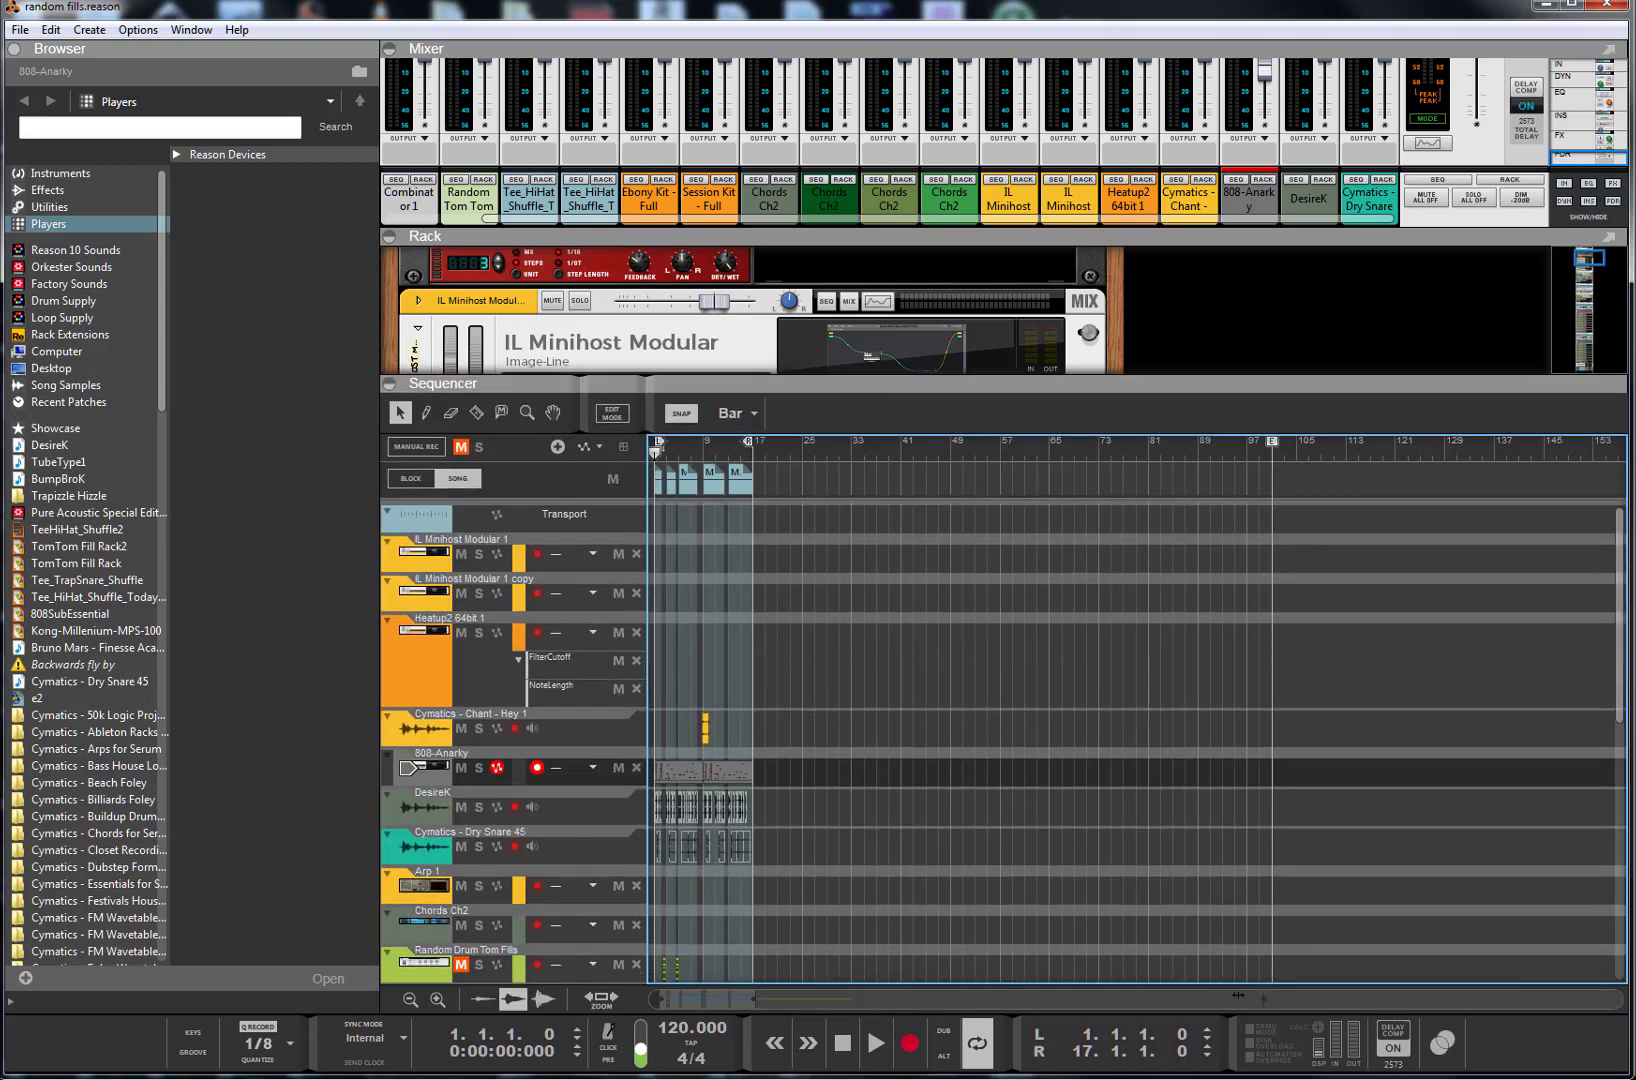
drag(1238, 996, 1183, 1028)
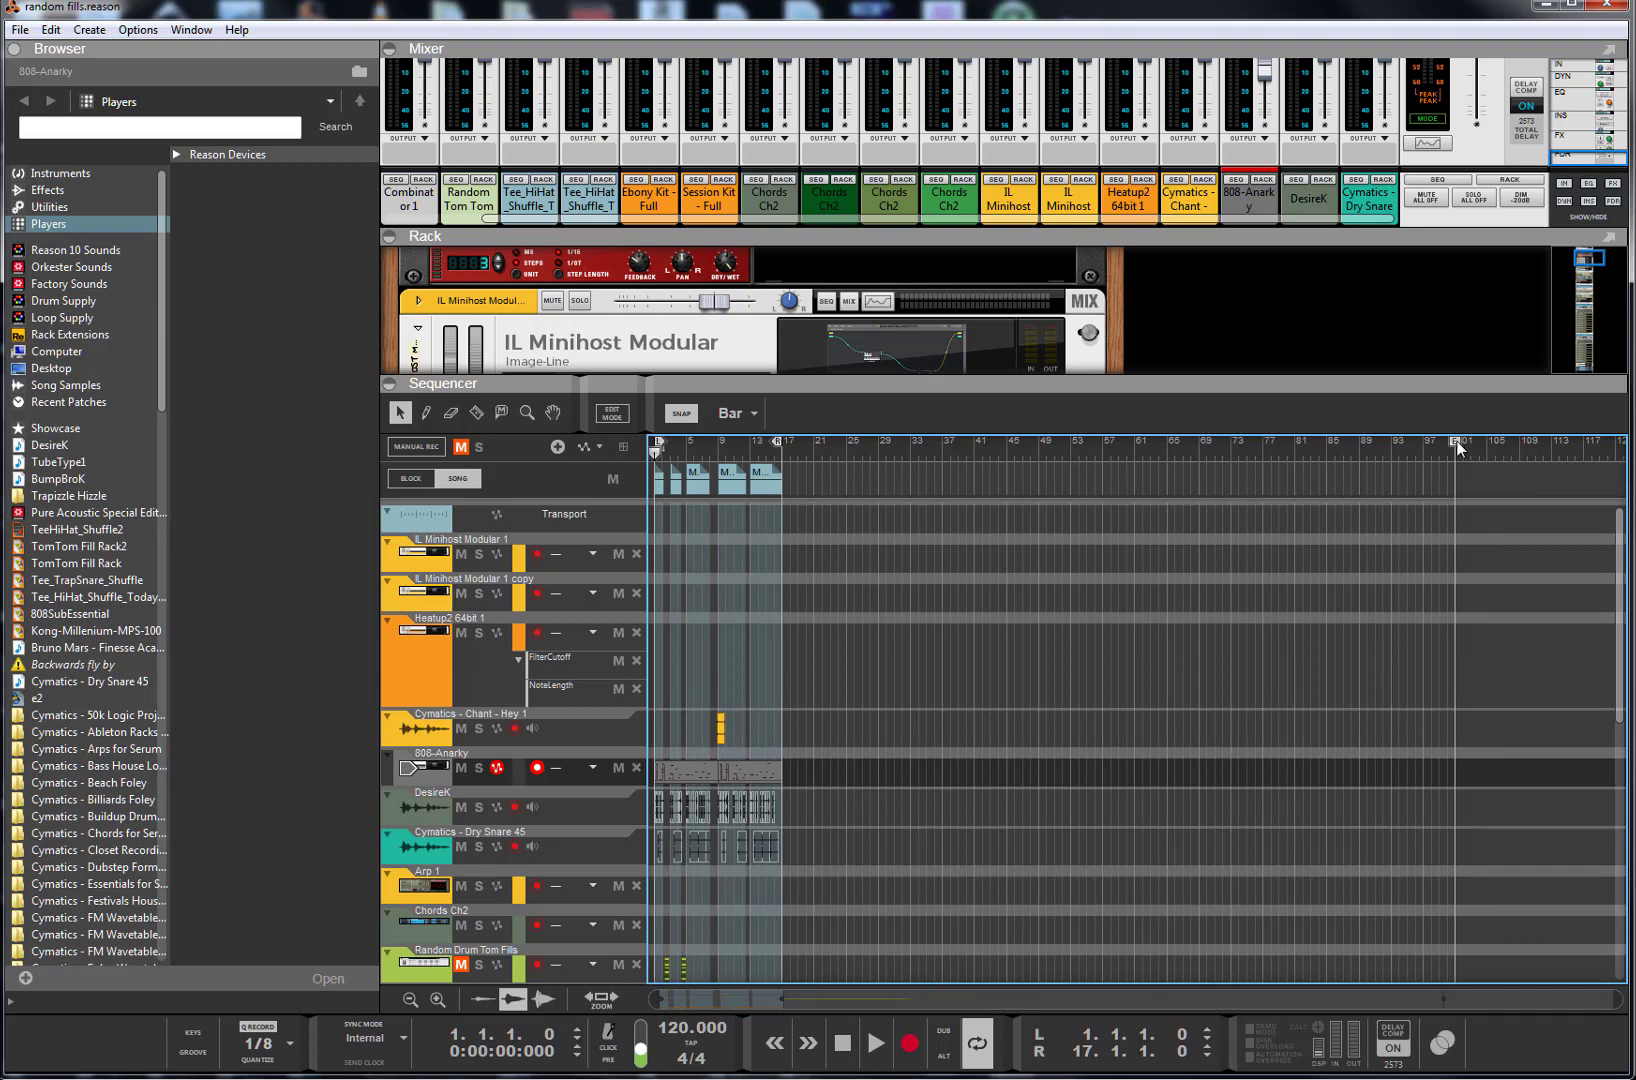
drag(1457, 443, 814, 480)
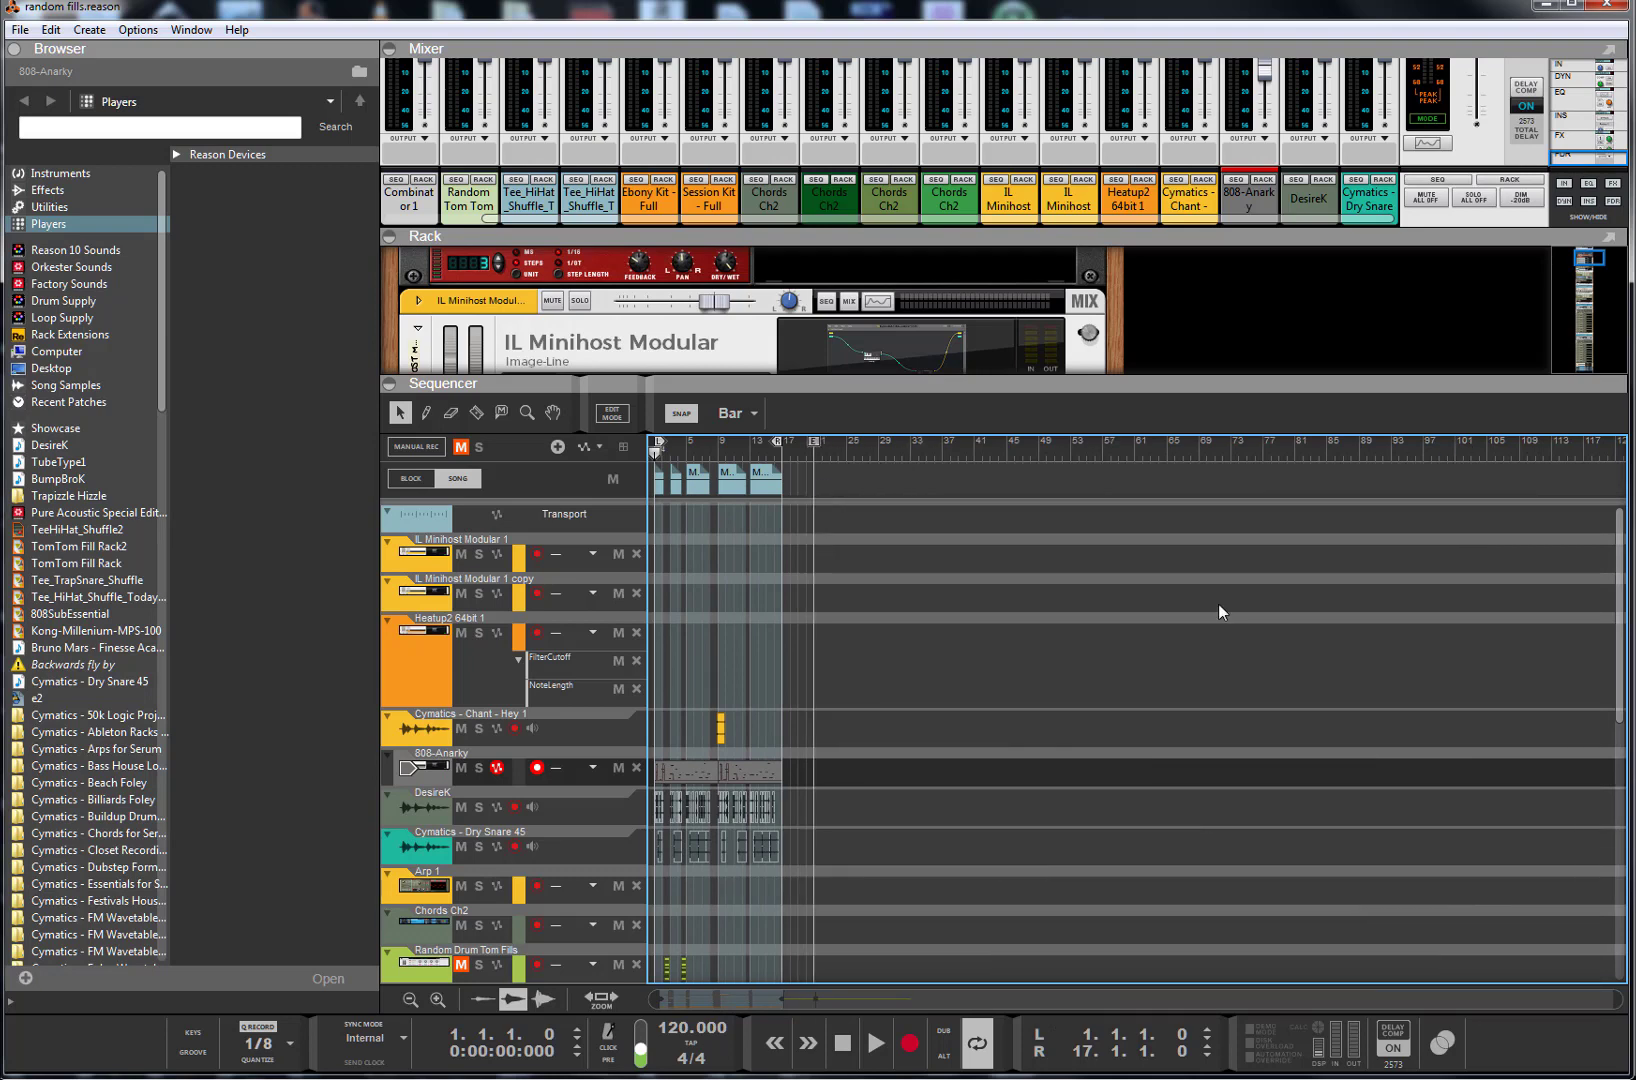
- Zoom the sequencer timeline in on the Main blocks and enlarge the rack to show both IL Minihost Modular devices
drag(1617, 645, 1618, 945)
drag(1607, 853, 1587, 557)
drag(1610, 996, 895, 1006)
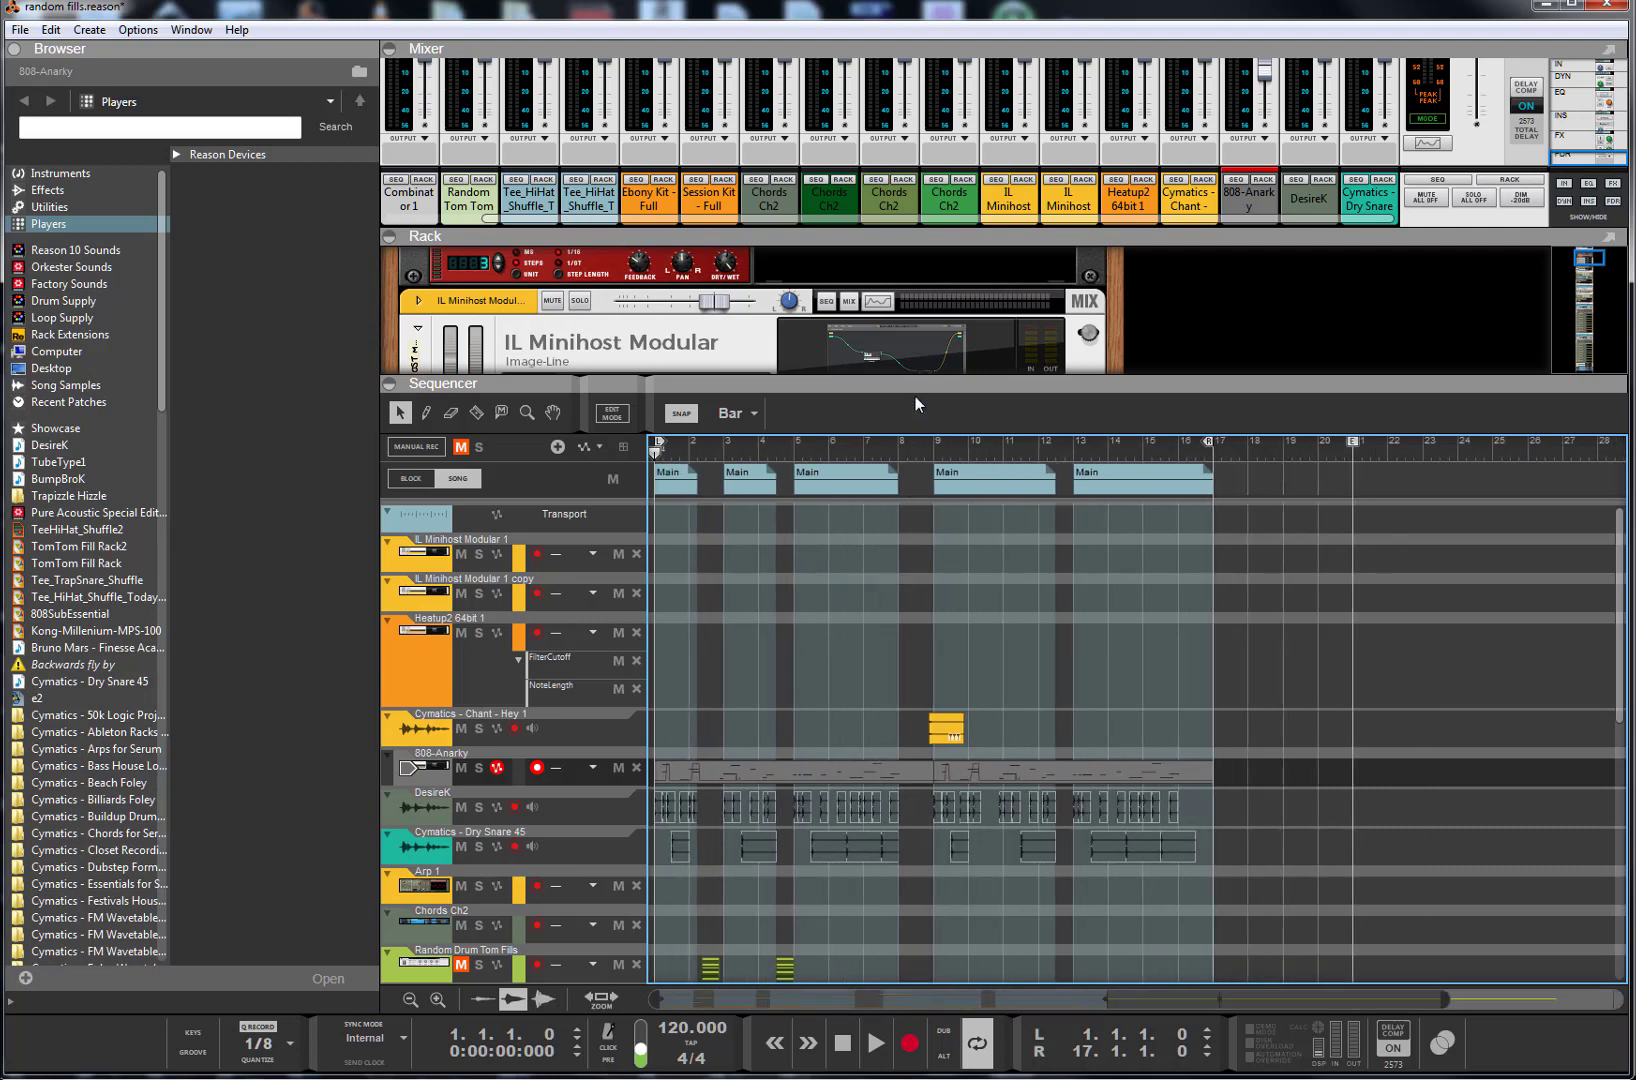
drag(915, 384, 888, 667)
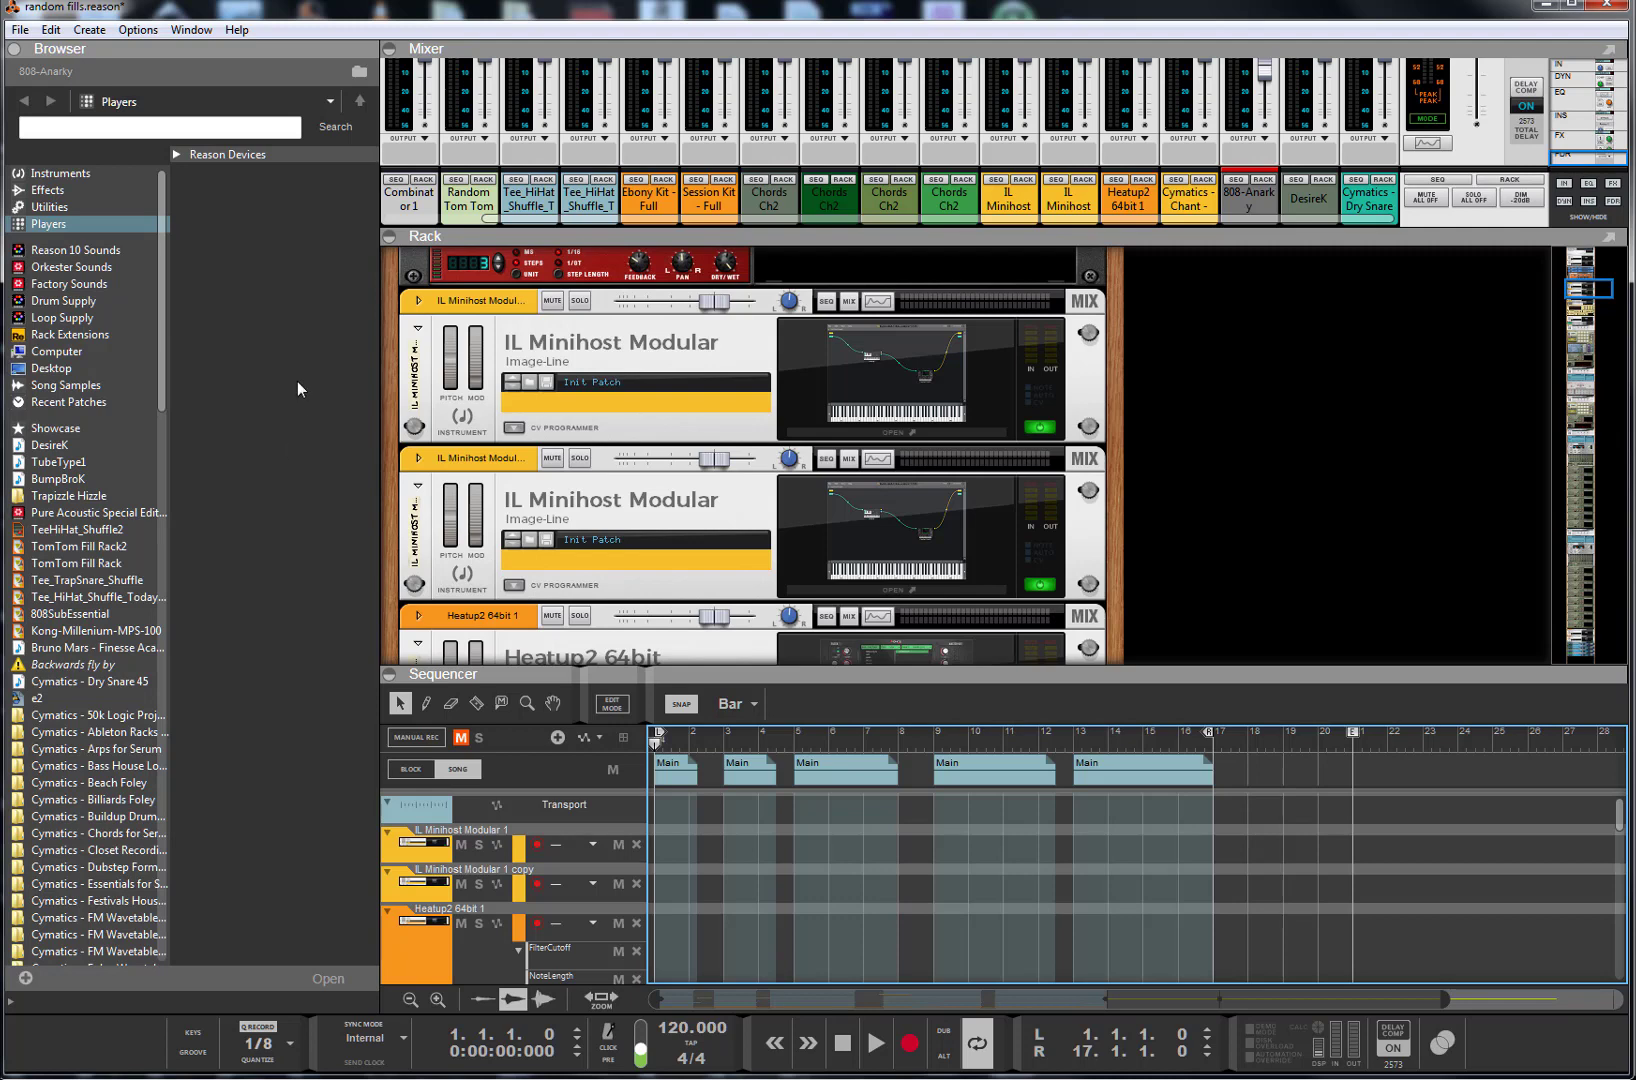
- Browse the available instruments from the built-in Reason devices down to the CodeFN42 plugins
click(55, 173)
click(257, 575)
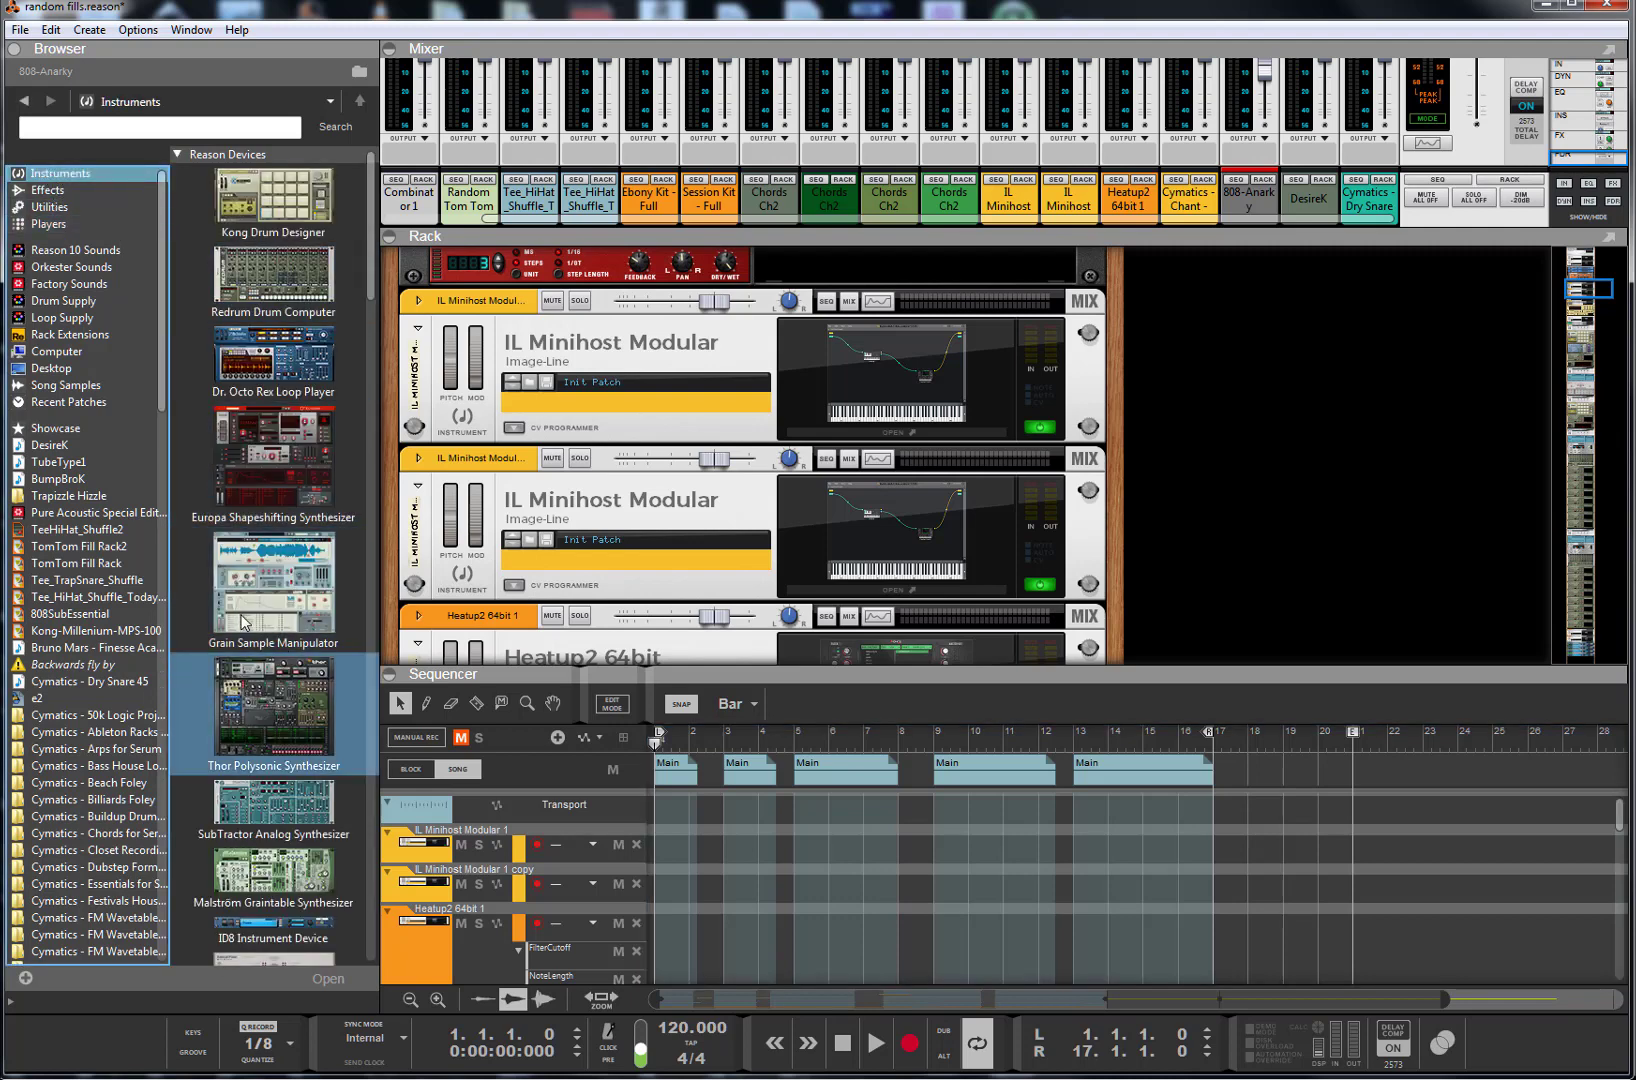
scroll(279, 562, down, 1)
click(262, 440)
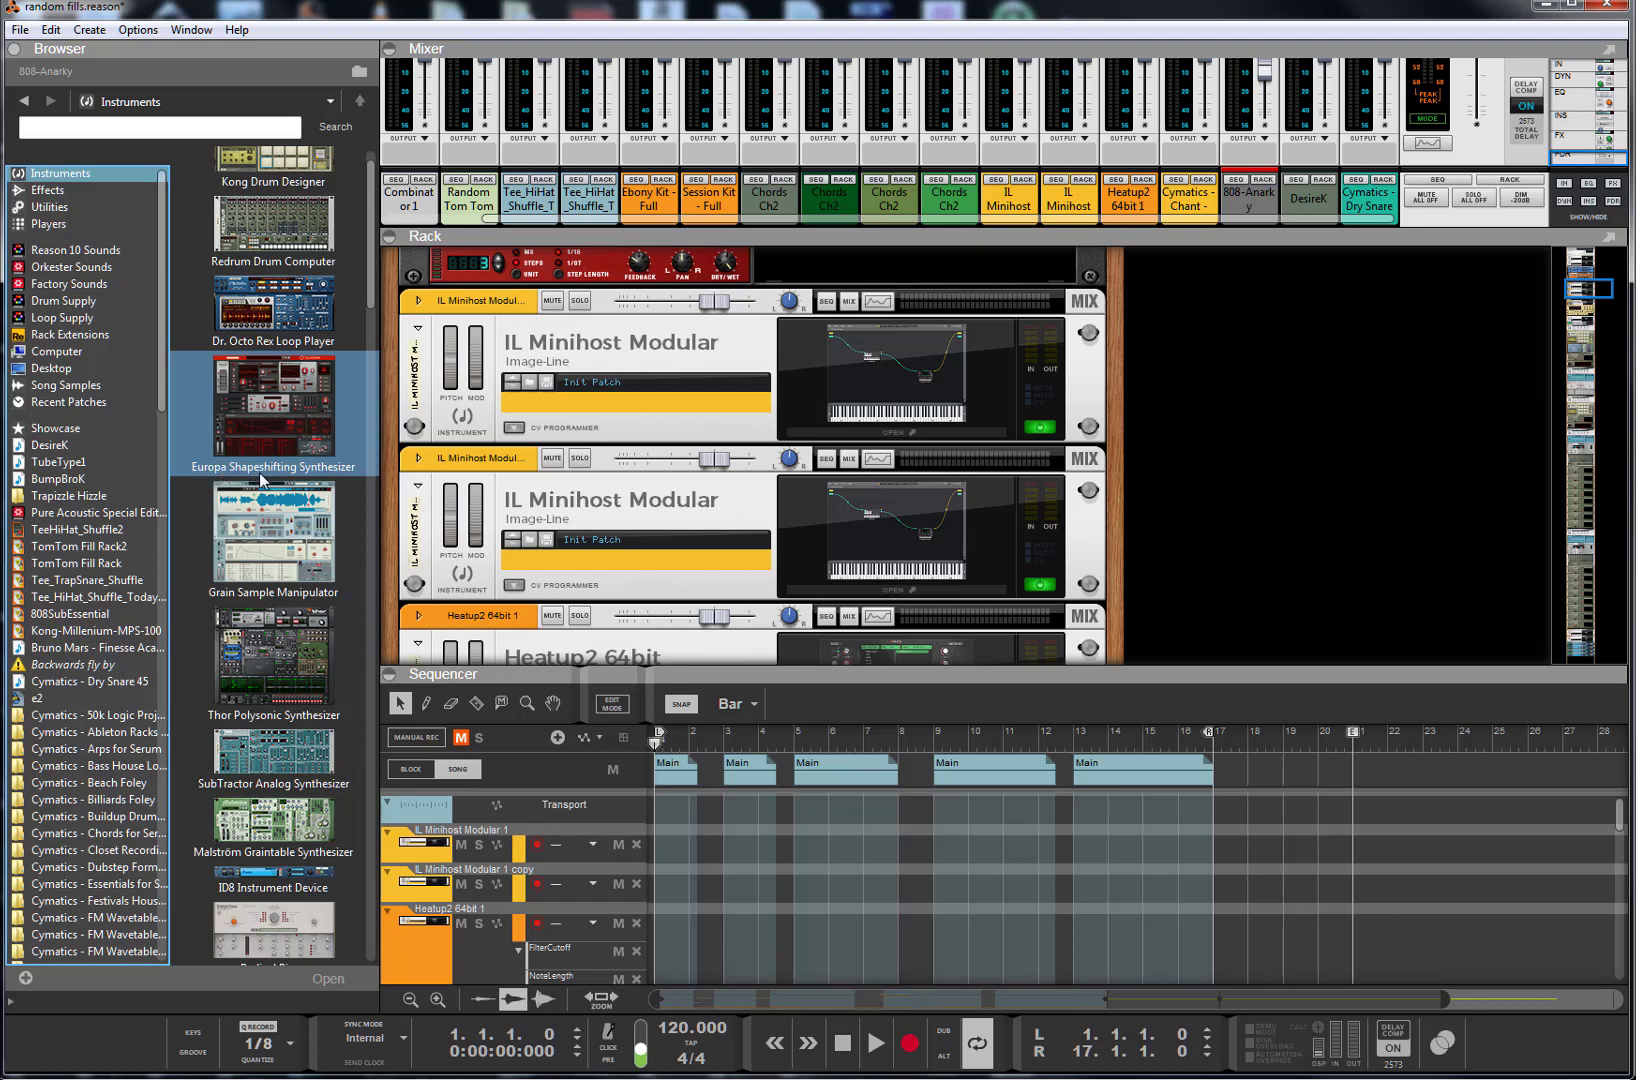
scroll(282, 432, down, 8)
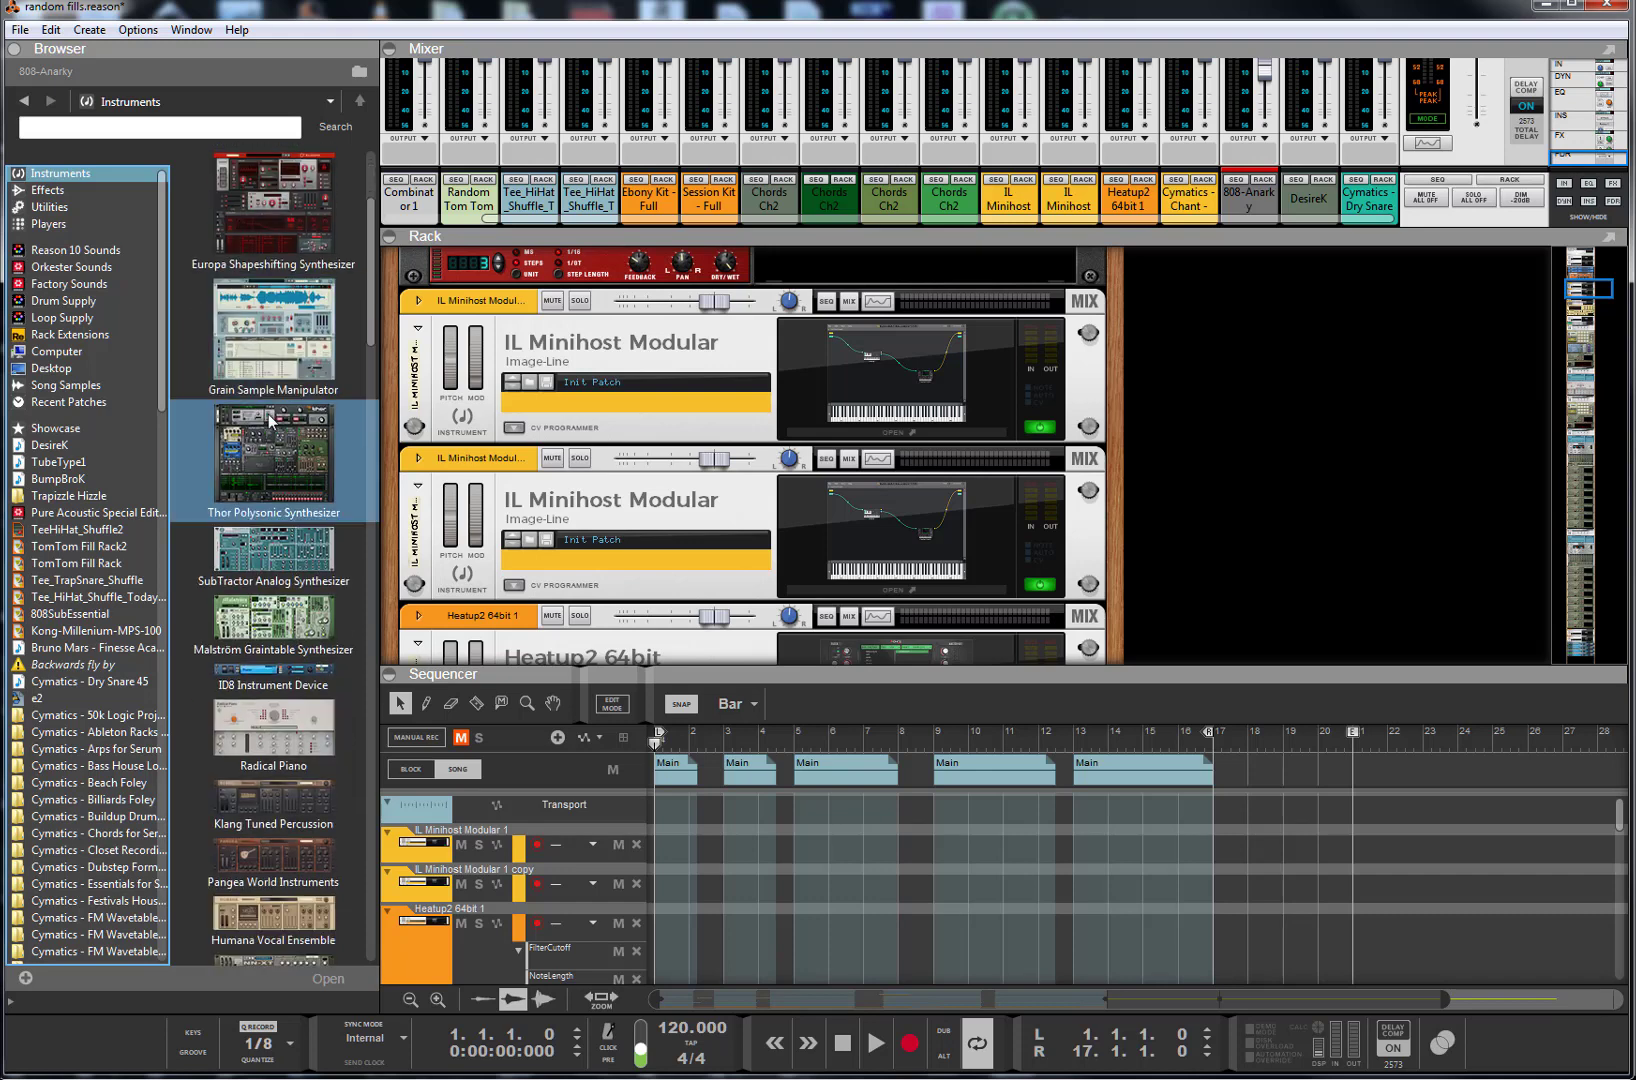
click(282, 512)
scroll(280, 512, down, 3)
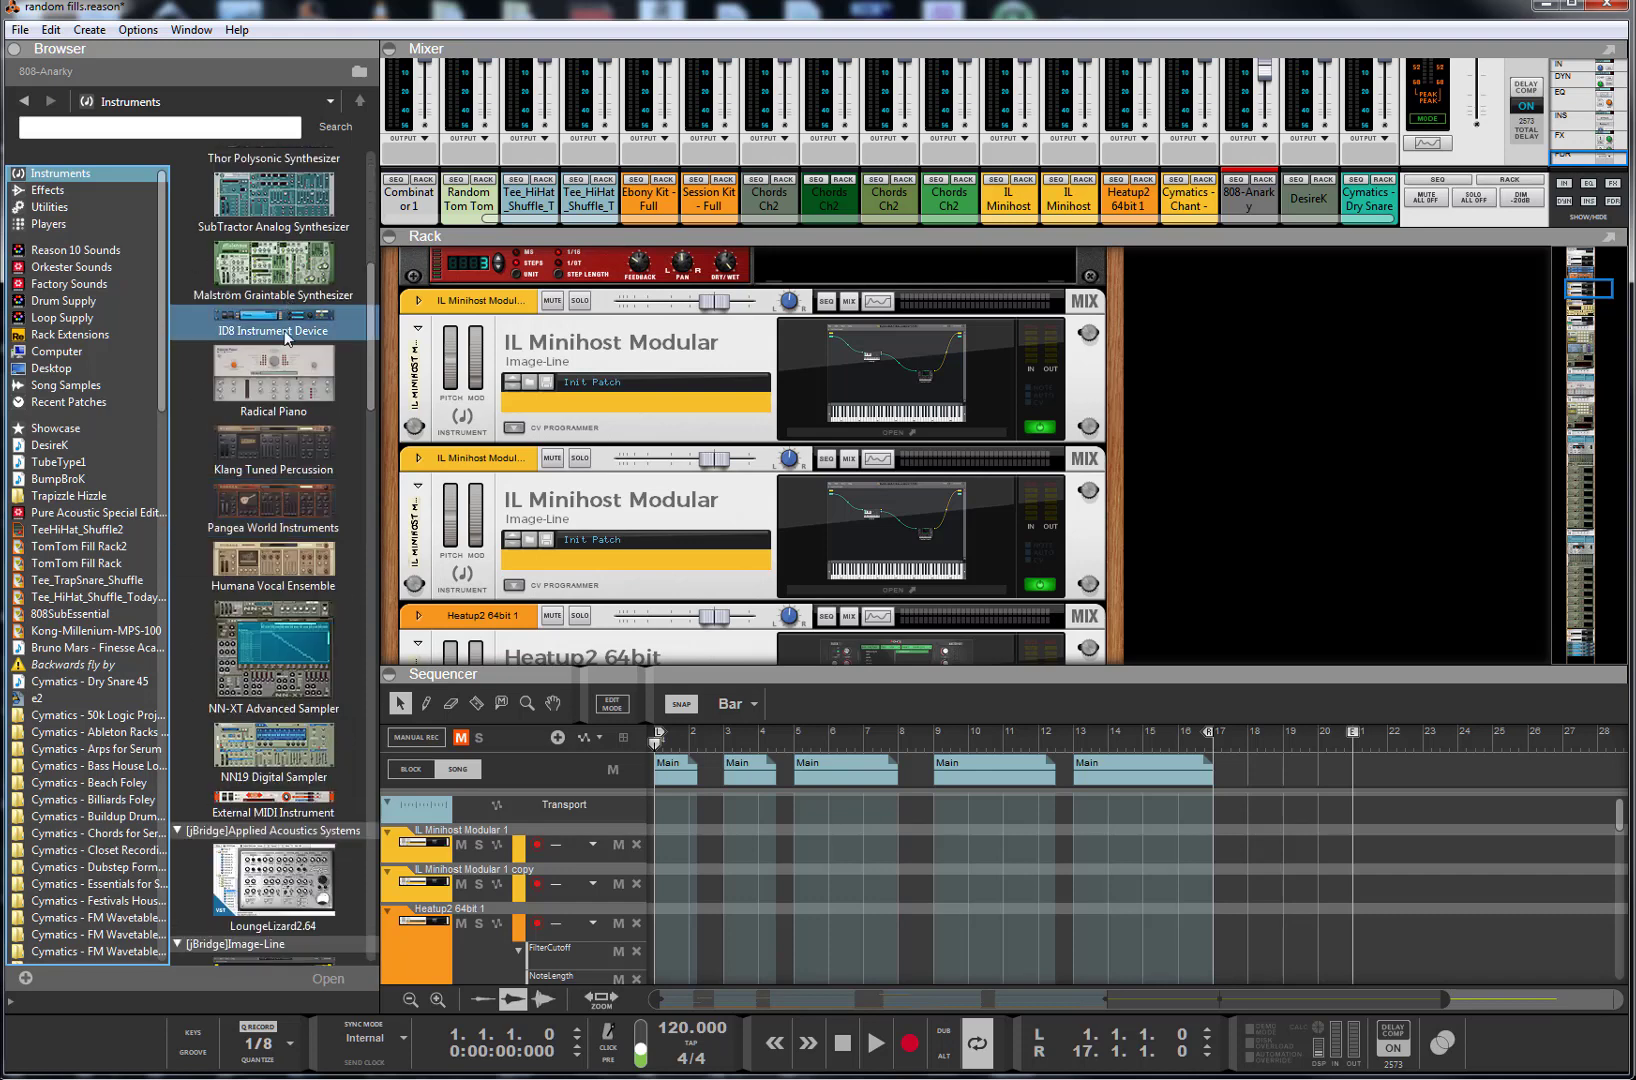
click(283, 465)
click(303, 486)
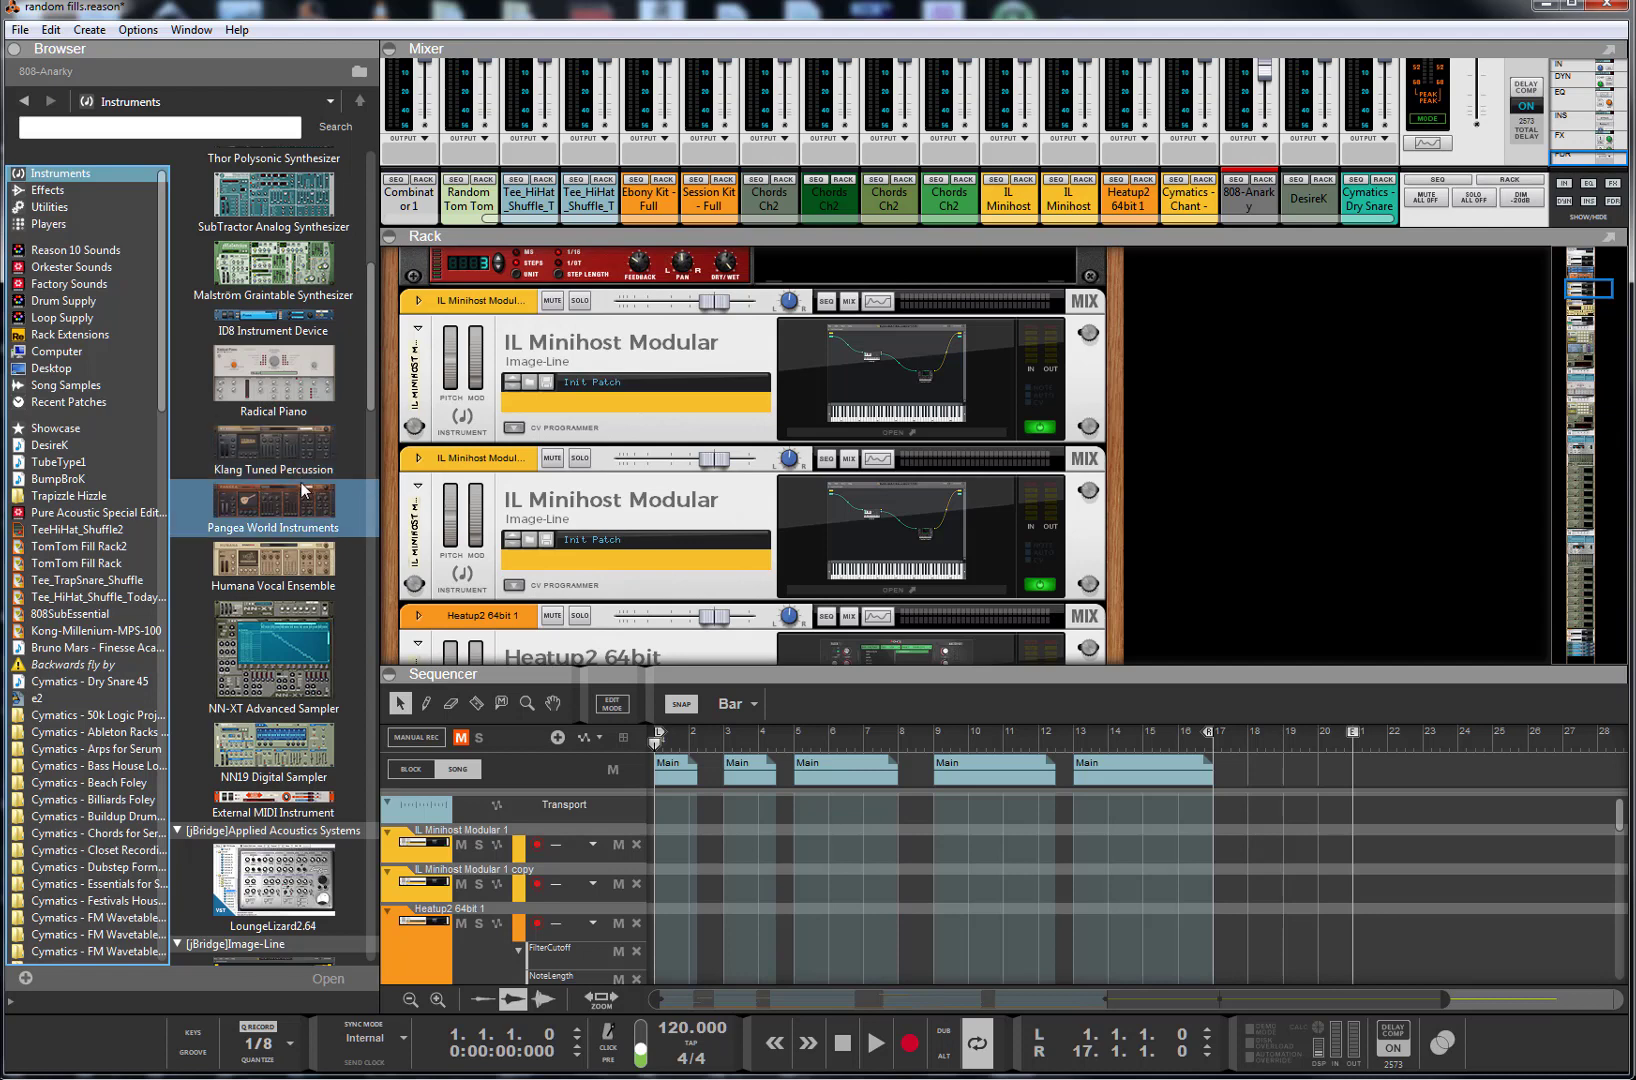
click(300, 556)
scroll(285, 482, down, 3)
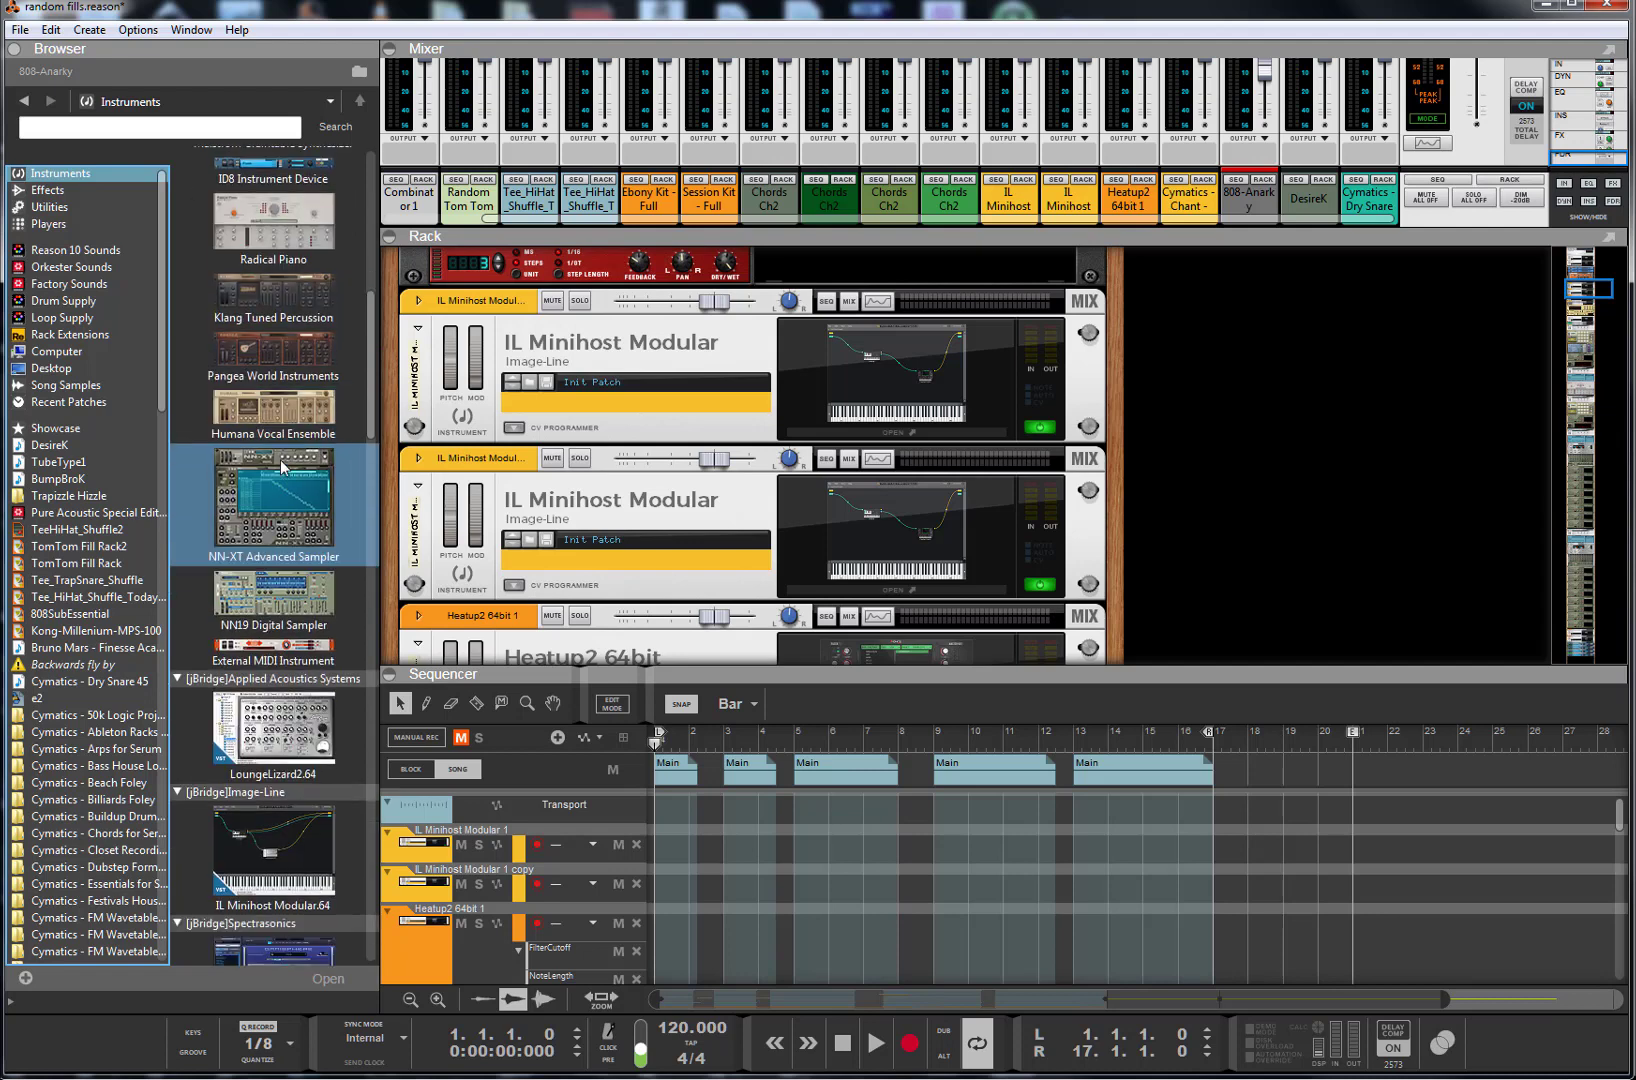
scroll(284, 467, down, 4)
scroll(278, 460, down, 3)
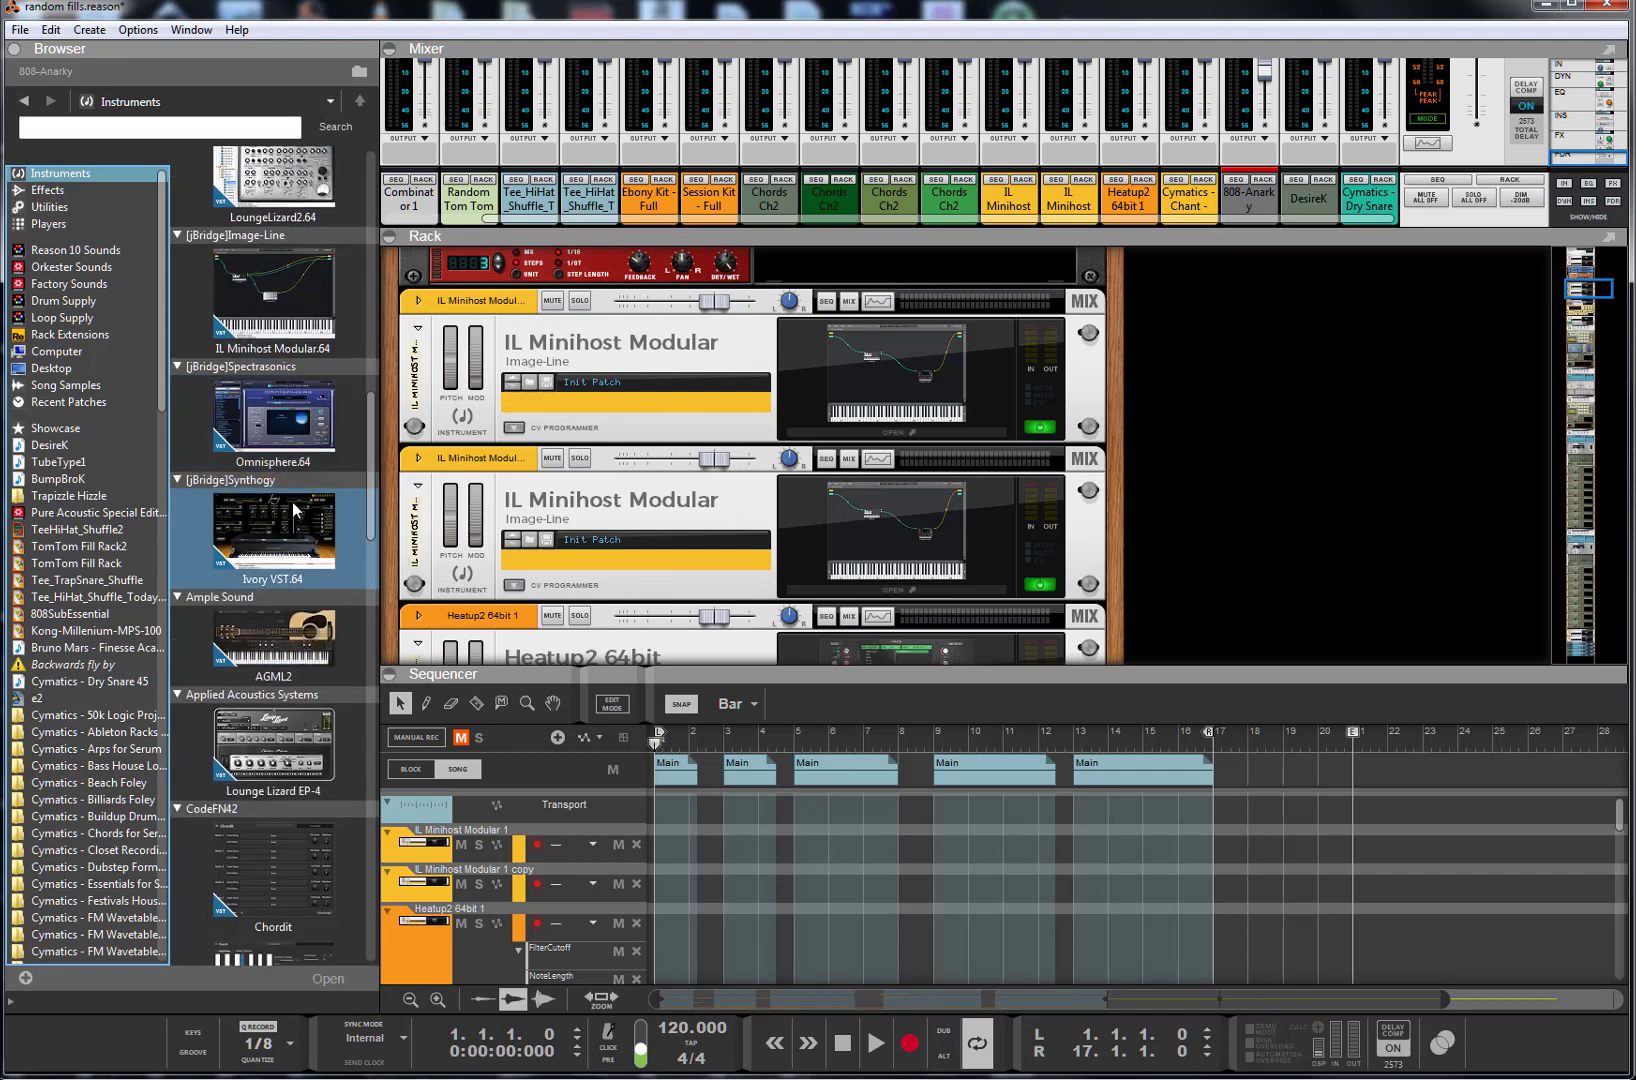
scroll(281, 431, down, 2)
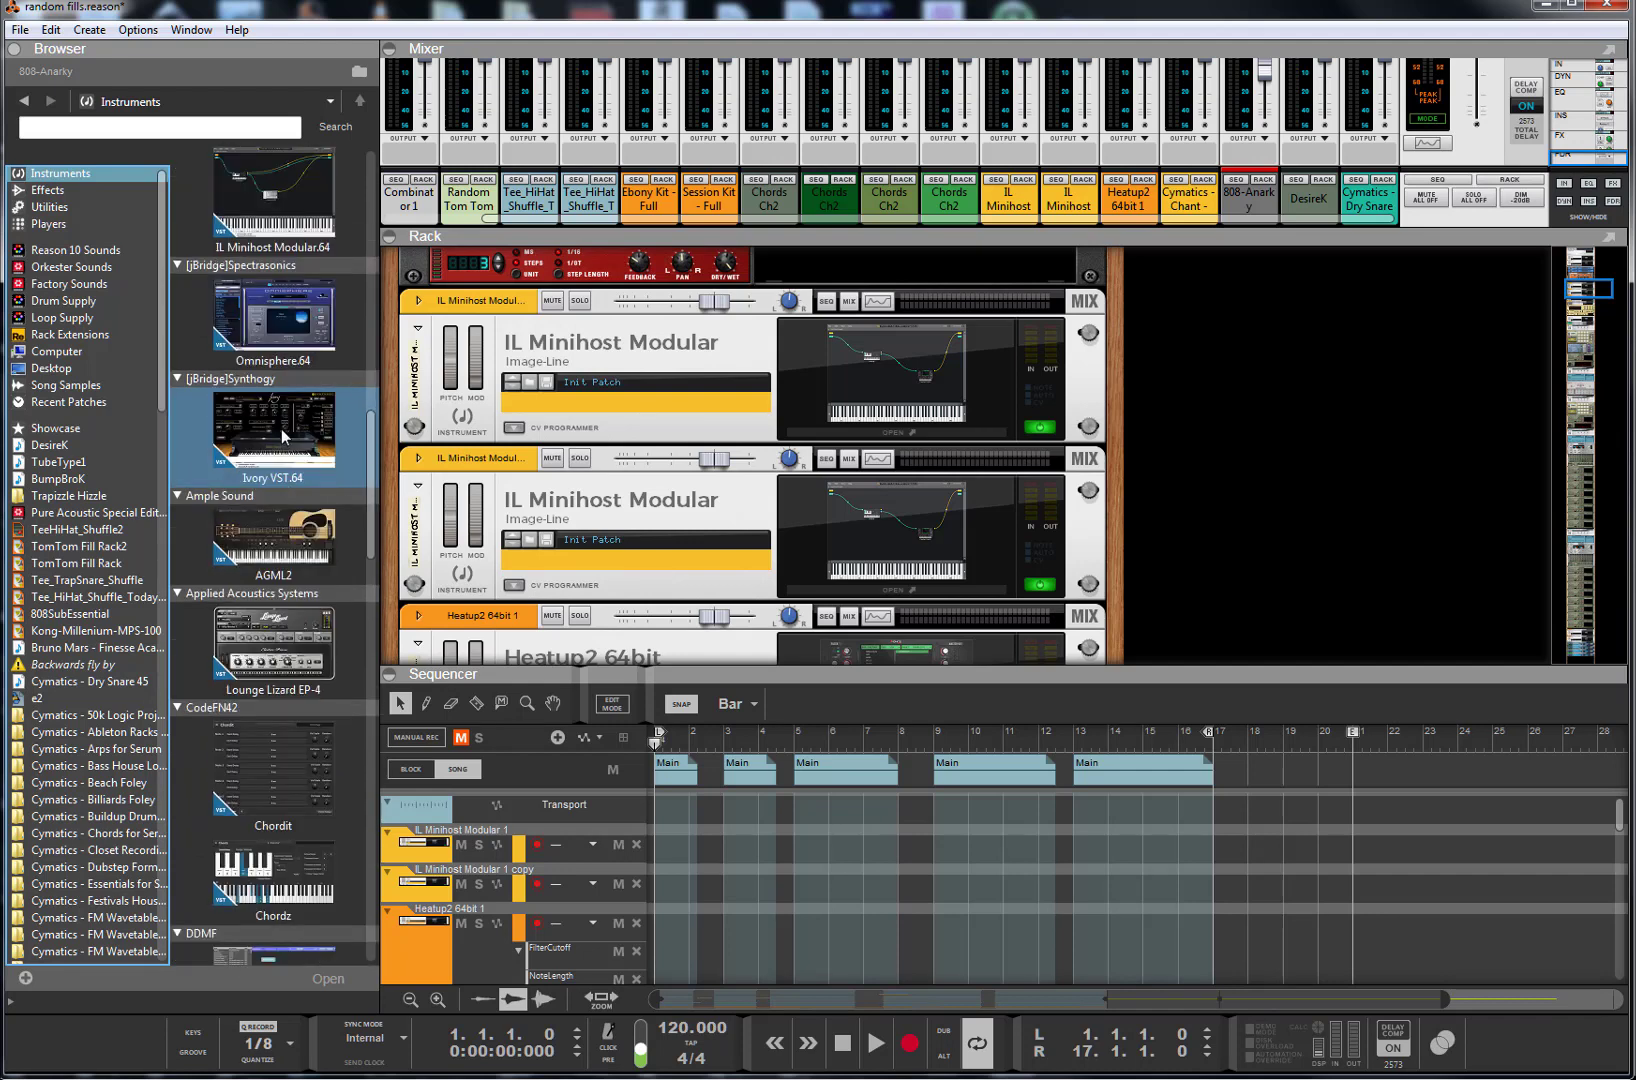